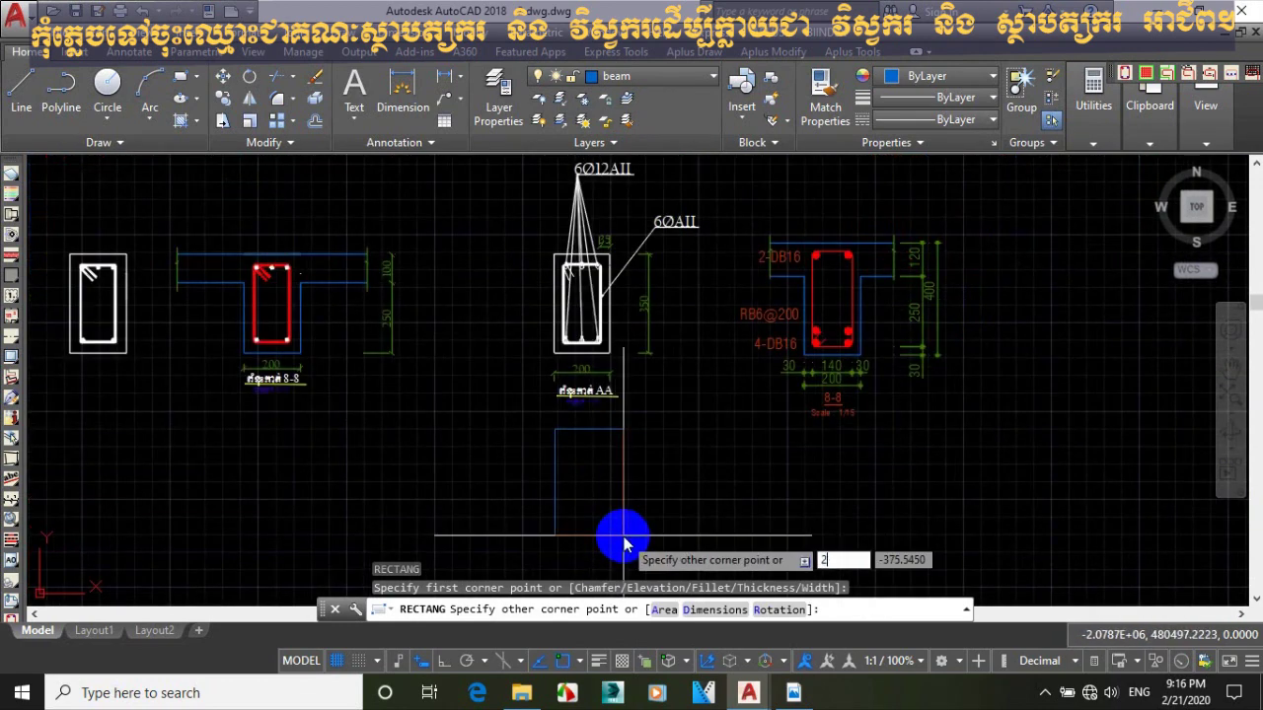
Complete a 200 by 350 rectangle and move it straight down about 510 to clear space below section AA.
text(350)
key(Return)
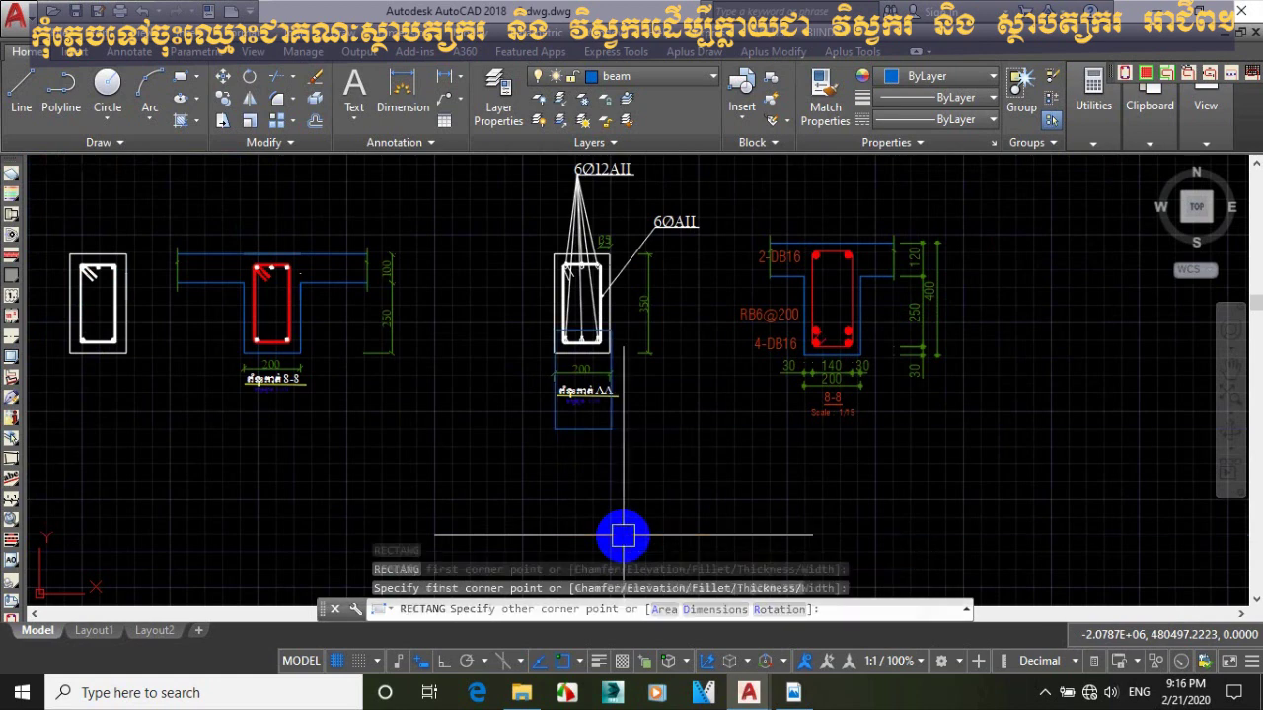
middle_drag(625, 530, 642, 423)
text(m)
key(Return)
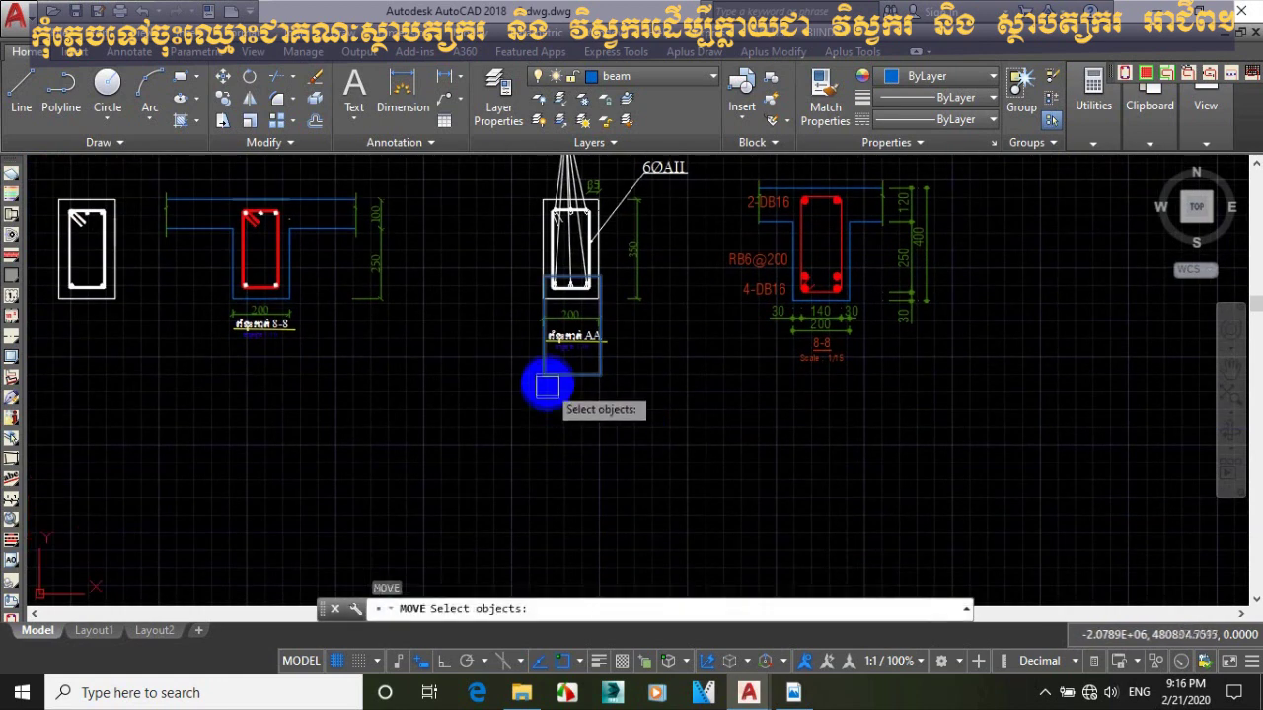
click(598, 380)
key(Return)
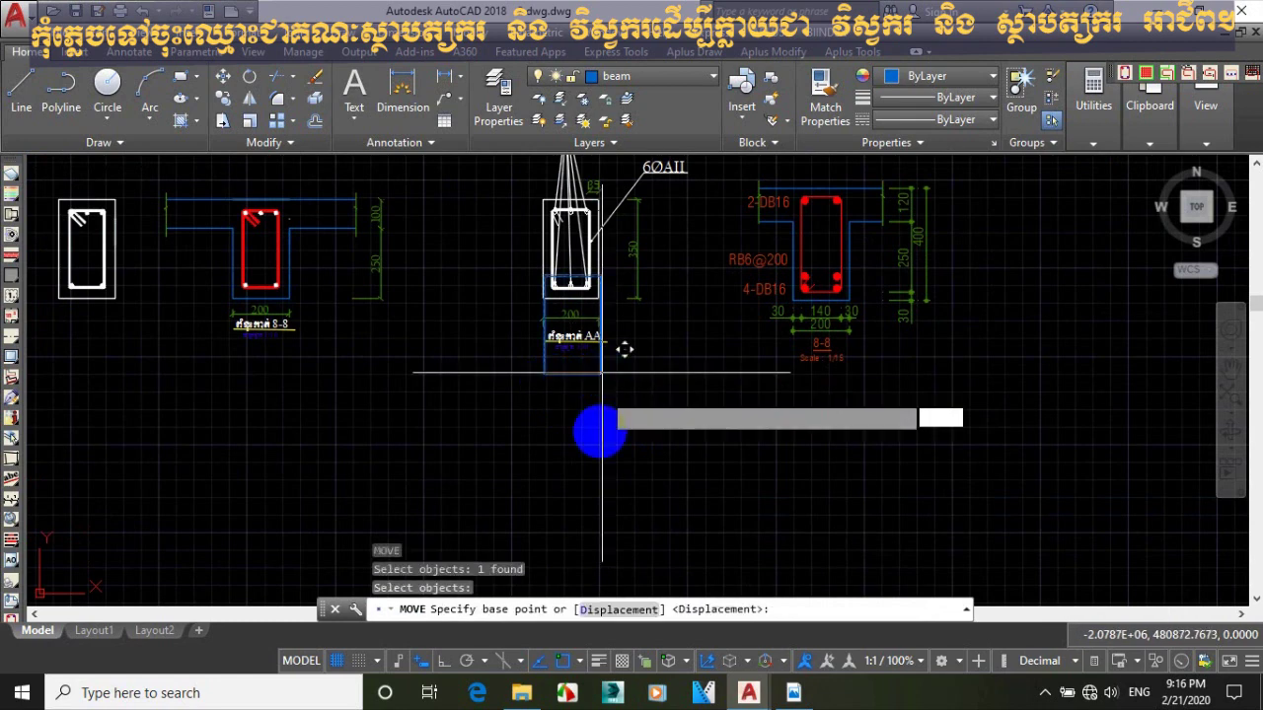
click(600, 374)
key(F8)
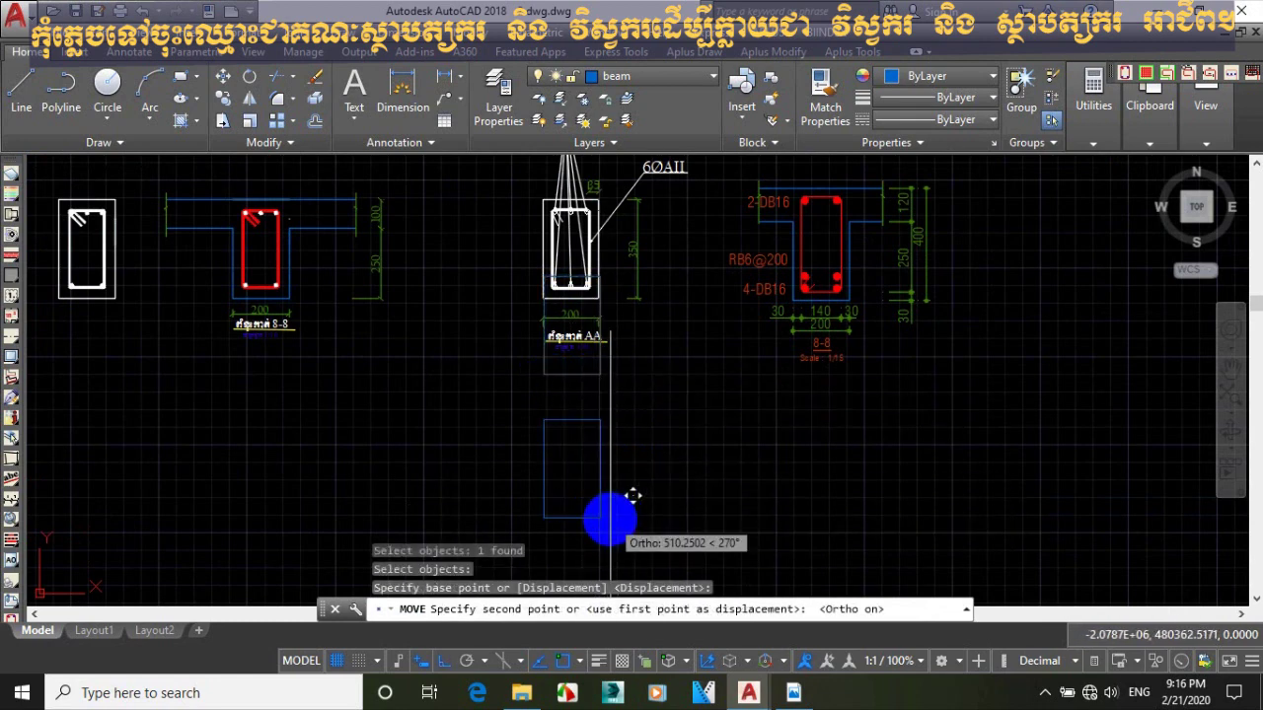
key(Escape)
Examine the concrete cover and stirrup outline in section AA.
scroll(600, 225, up, 4)
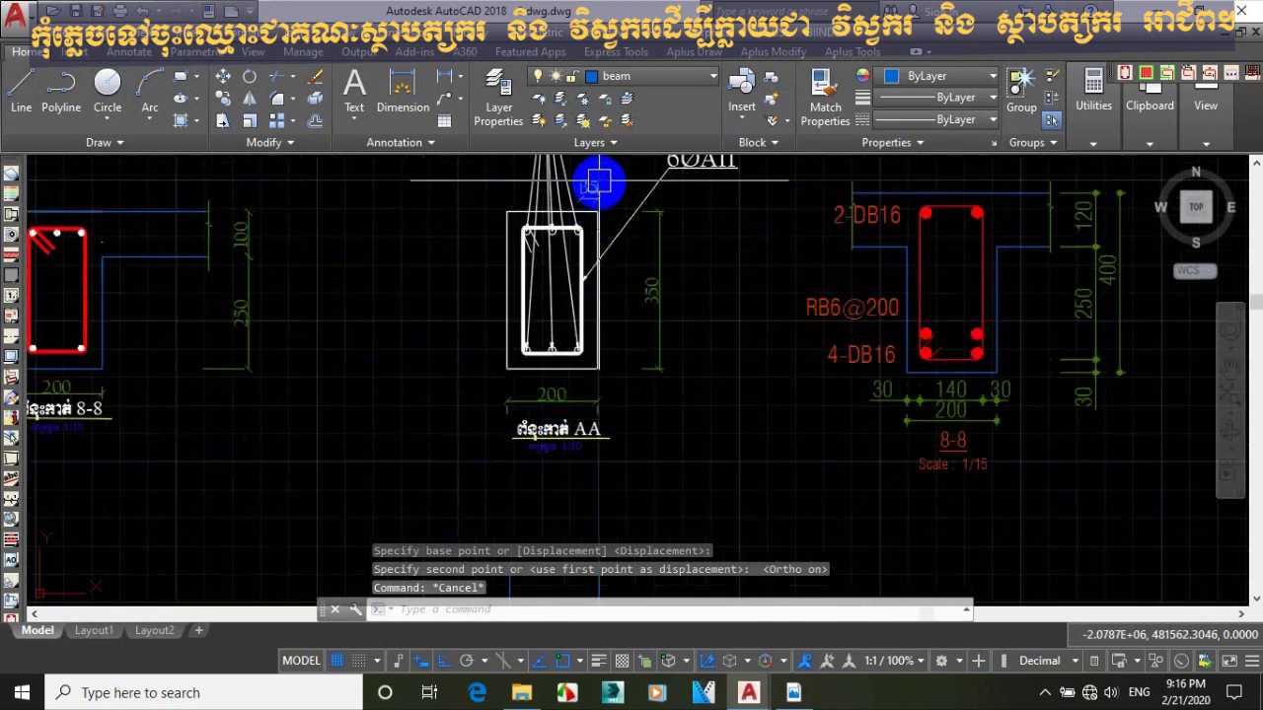
mouse_move(583, 243)
middle_down()
mouse_move(617, 223)
mouse_move(599, 226)
middle_up()
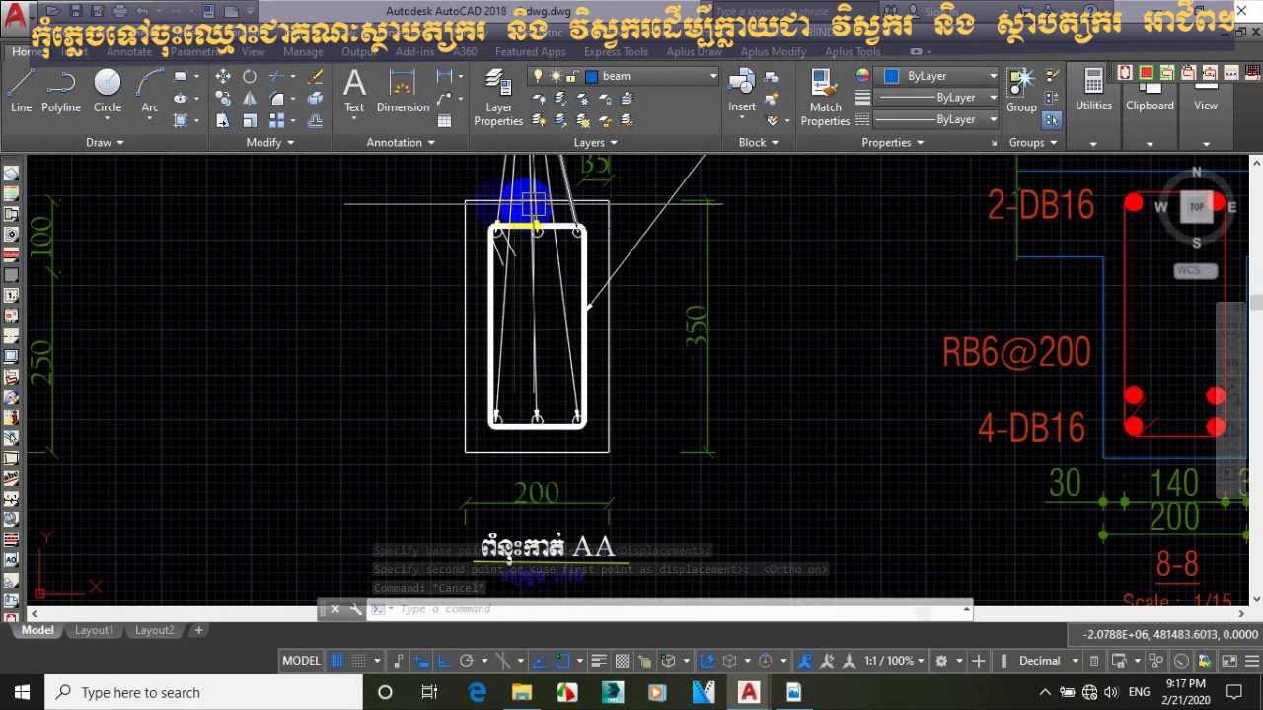
middle_drag(465, 211, 468, 211)
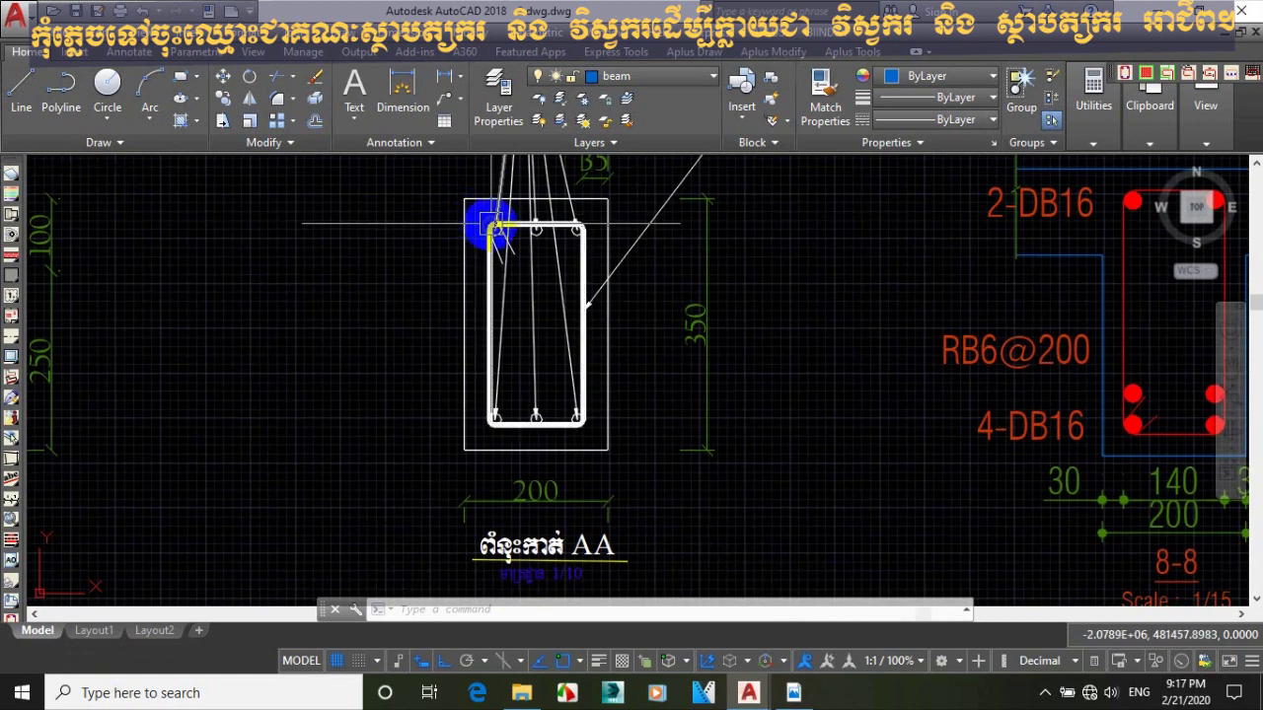
scroll(490, 225, down, 2)
middle_drag(488, 235, 484, 211)
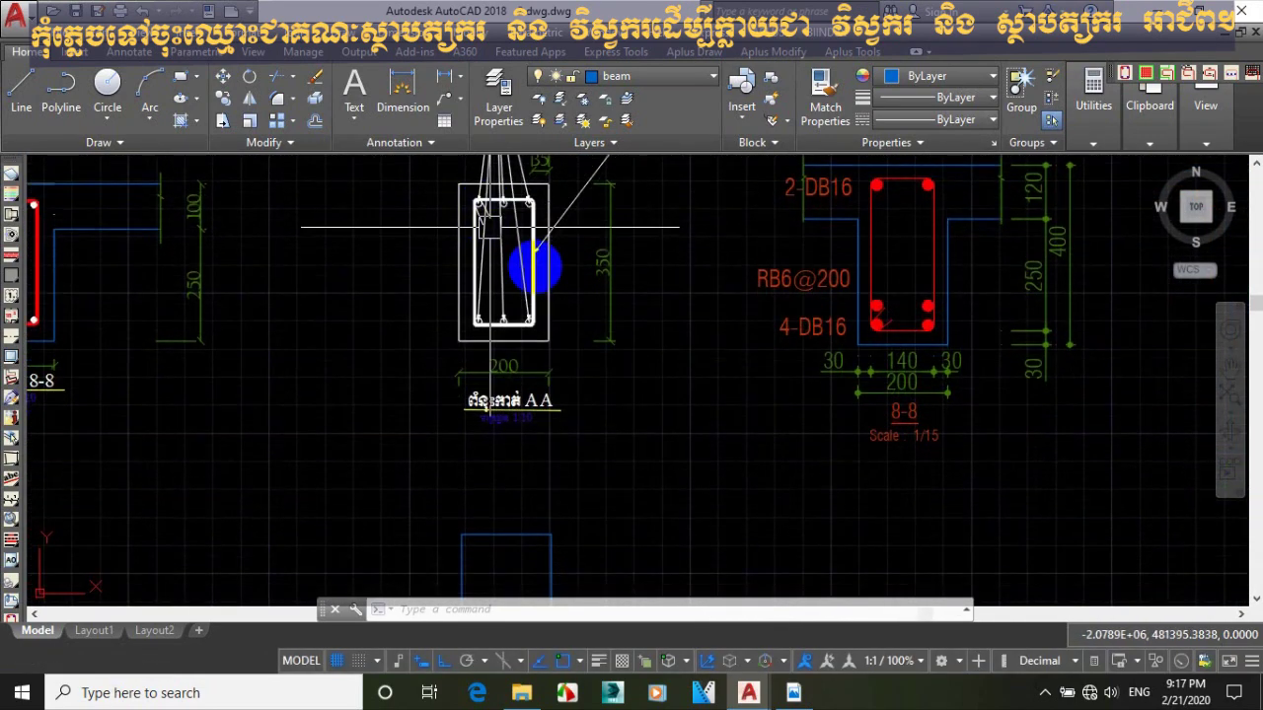
scroll(533, 223, down, 2)
scroll(538, 225, up, 2)
middle_drag(538, 225, 533, 191)
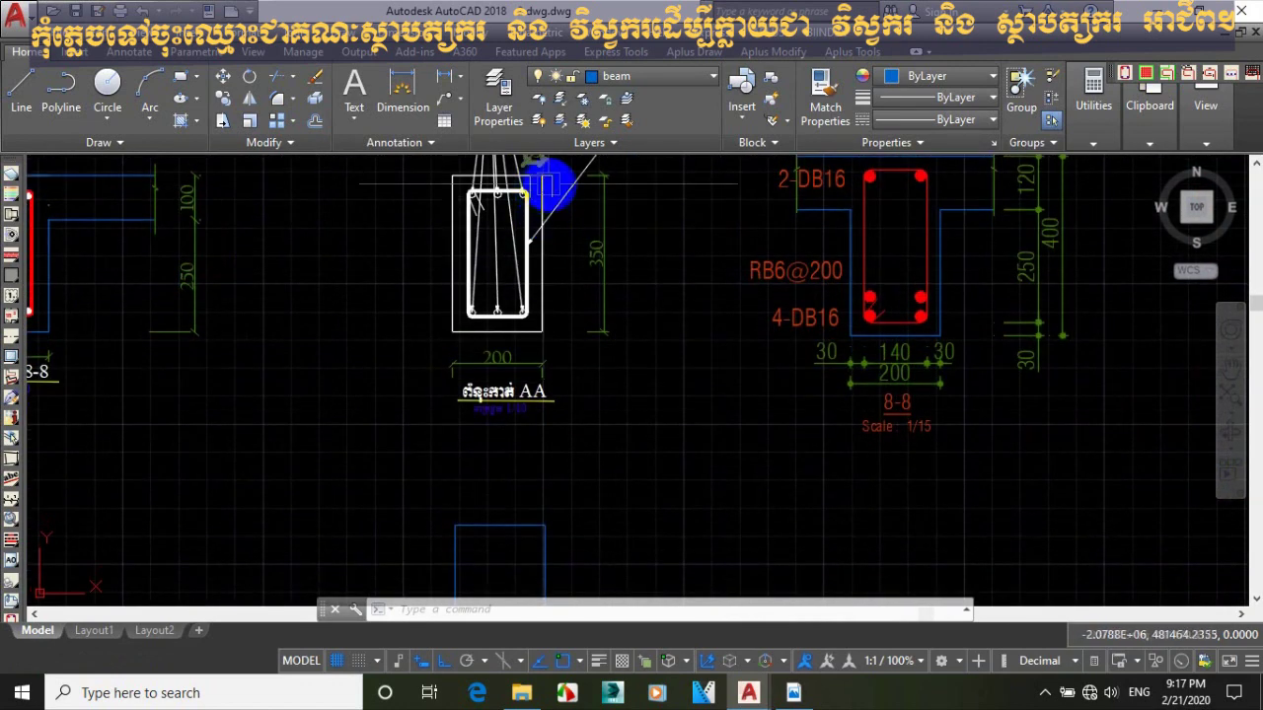
Offset the new rectangle 35 inward to form the stirrup outline.
middle_drag(567, 404, 569, 345)
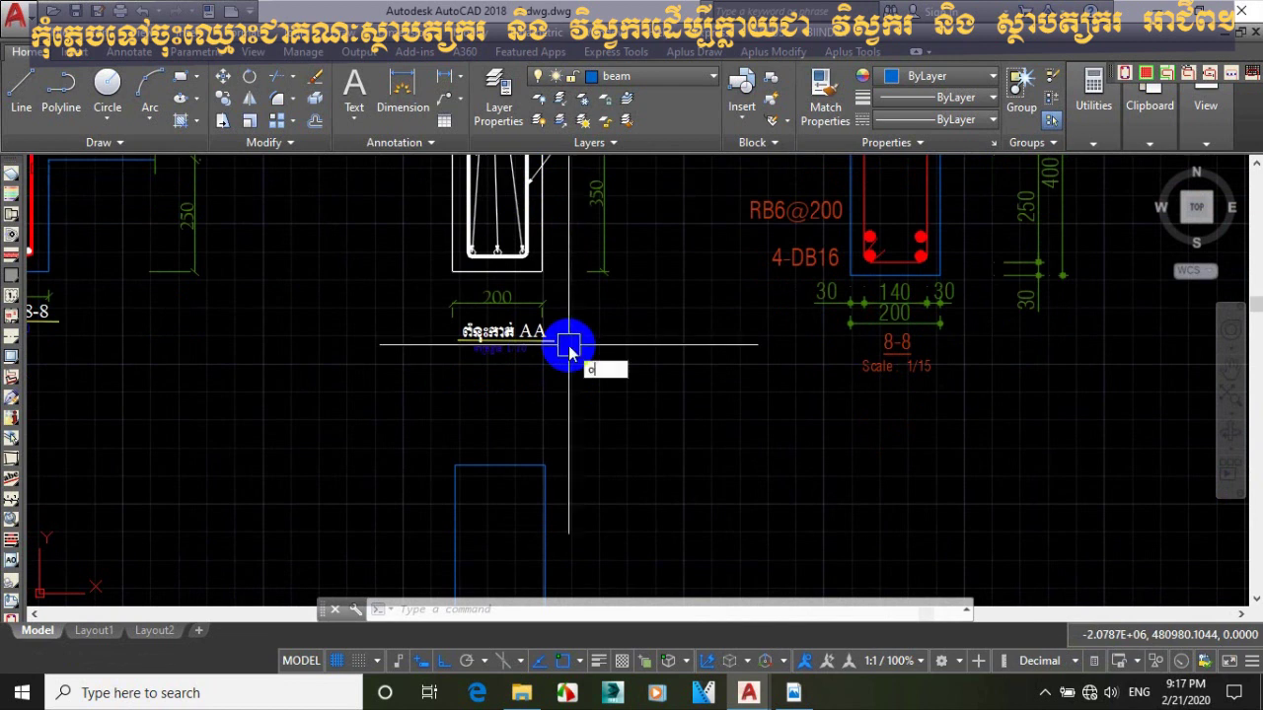
key(Return)
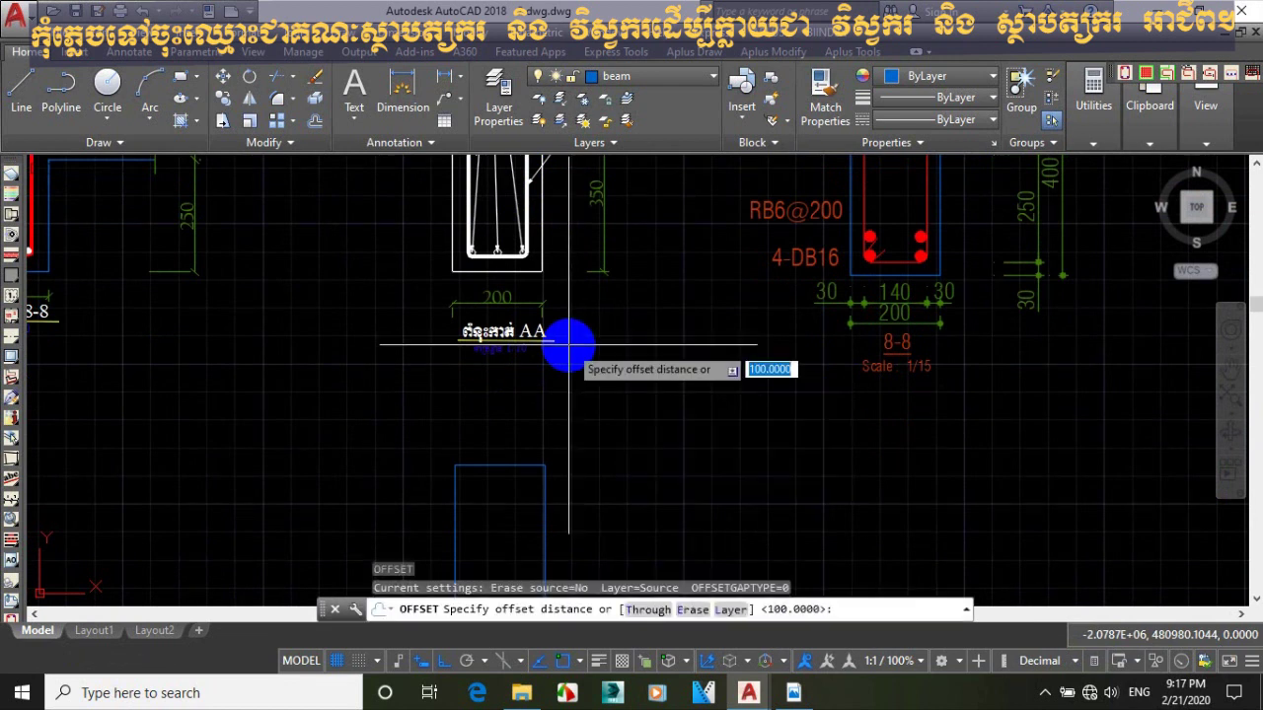
text(35)
key(Return)
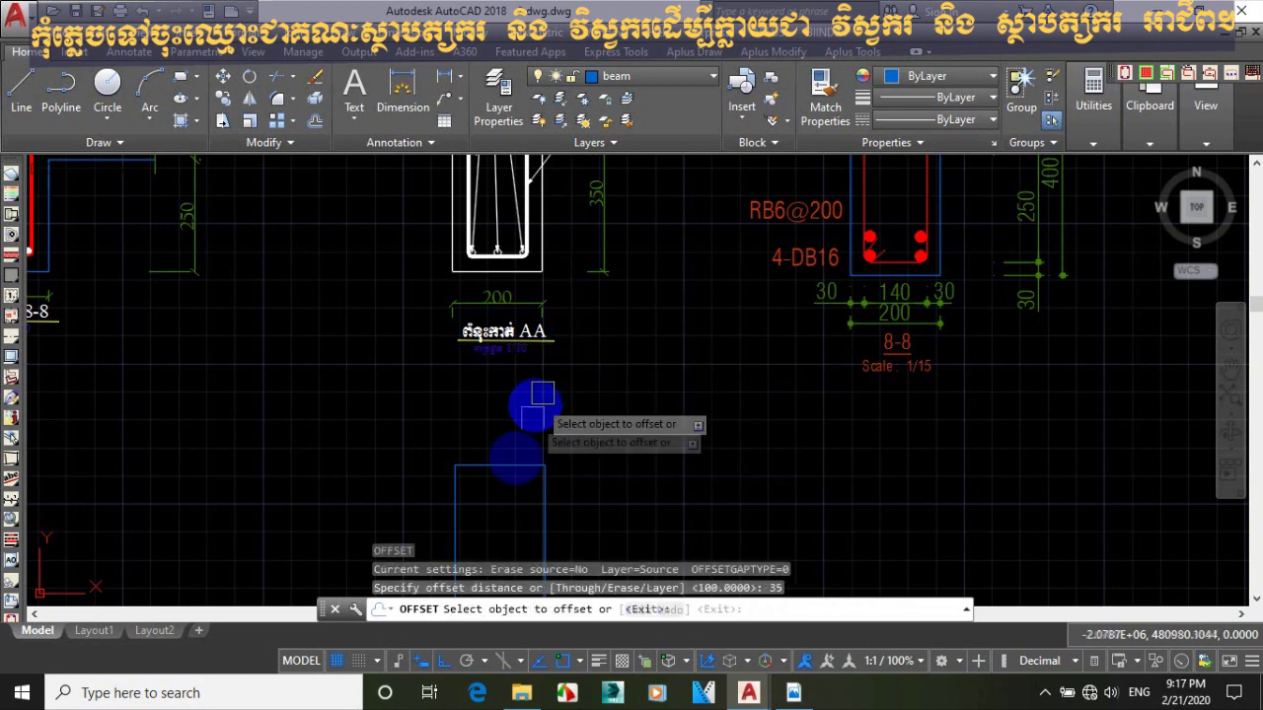
click(509, 470)
click(513, 499)
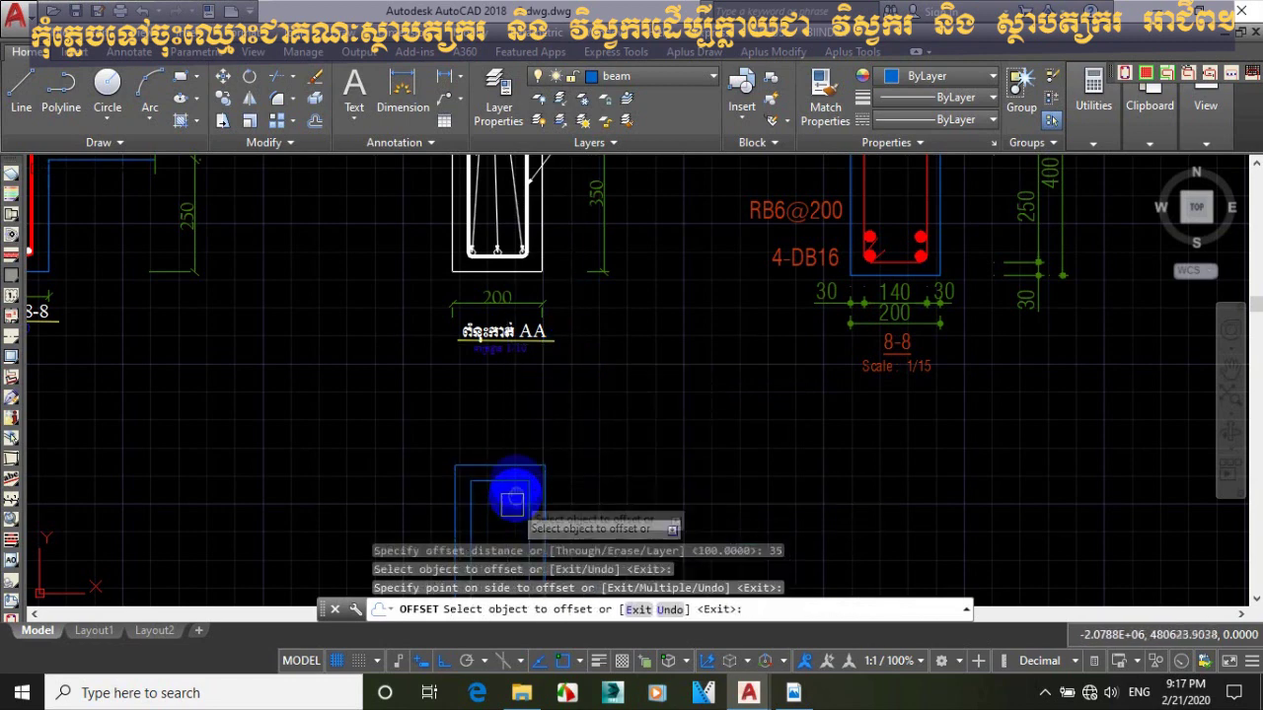
scroll(516, 454, down, 3)
key(Escape)
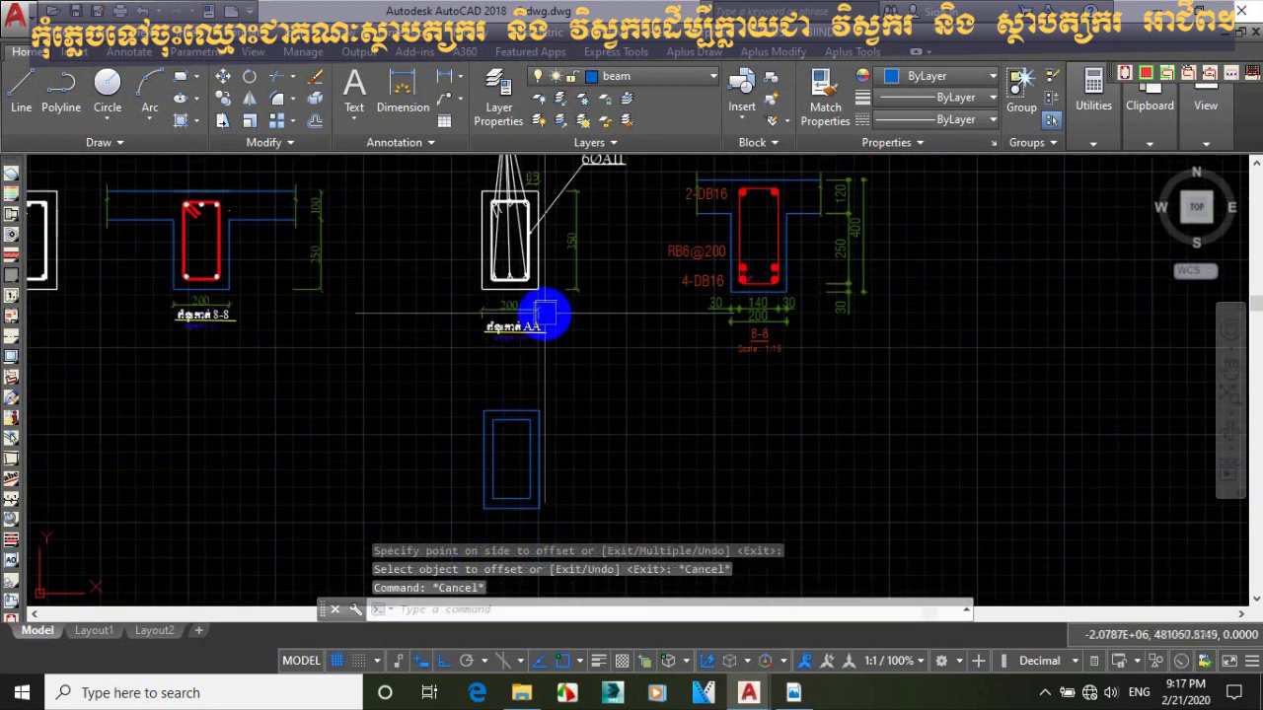
Examine the stirrup corners and reinforcing bars of section AA against the new offset rectangles.
middle_drag(531, 308, 539, 320)
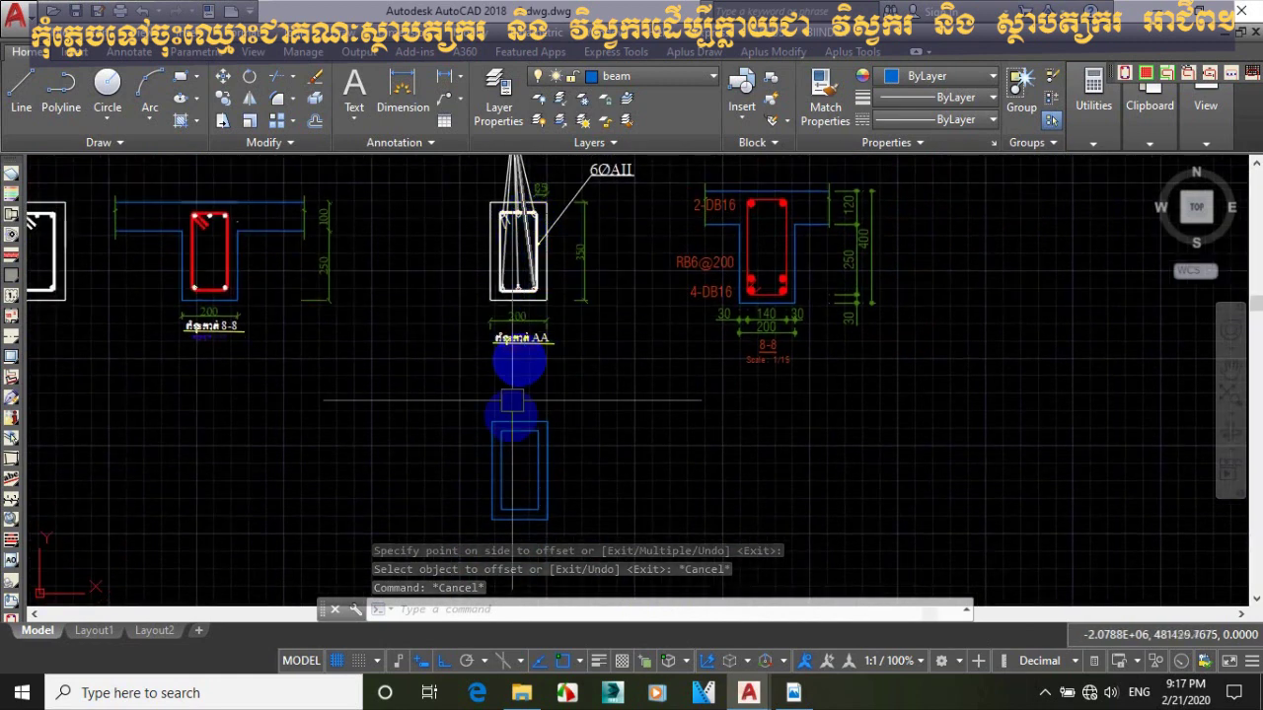
scroll(503, 225, up, 8)
scroll(510, 310, down, 4)
scroll(506, 384, down, 2)
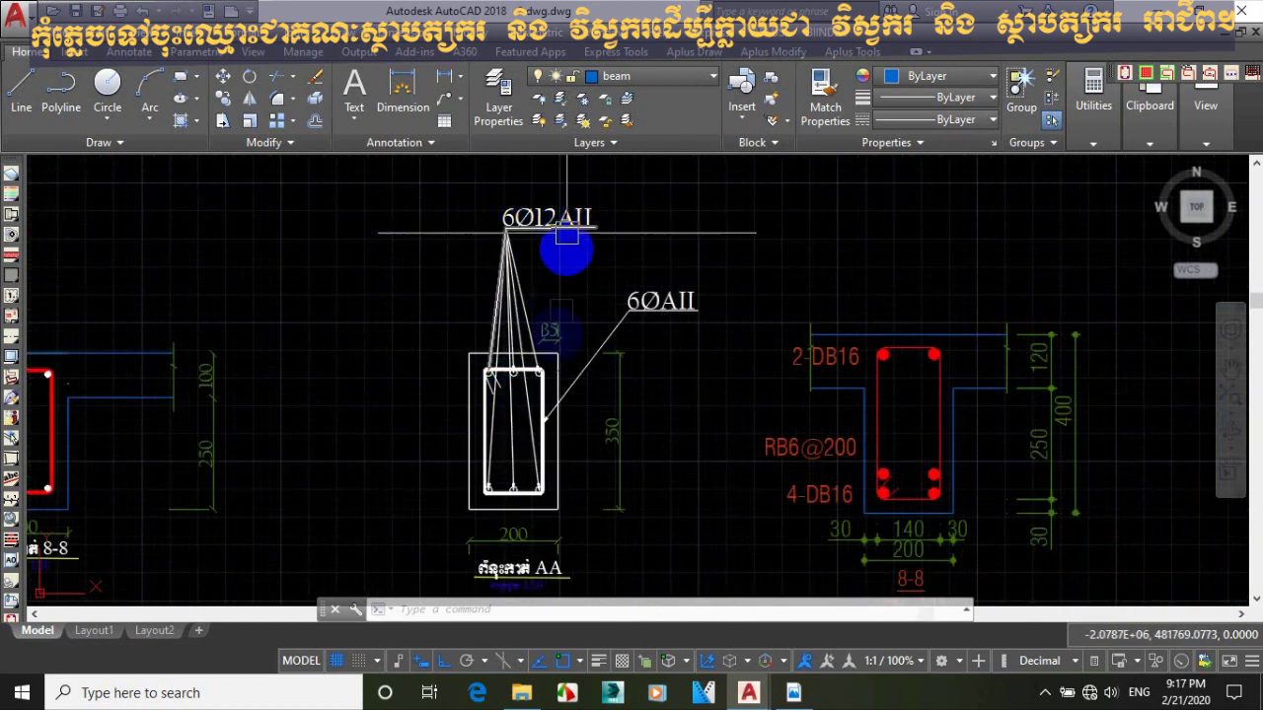
scroll(487, 388, up, 3)
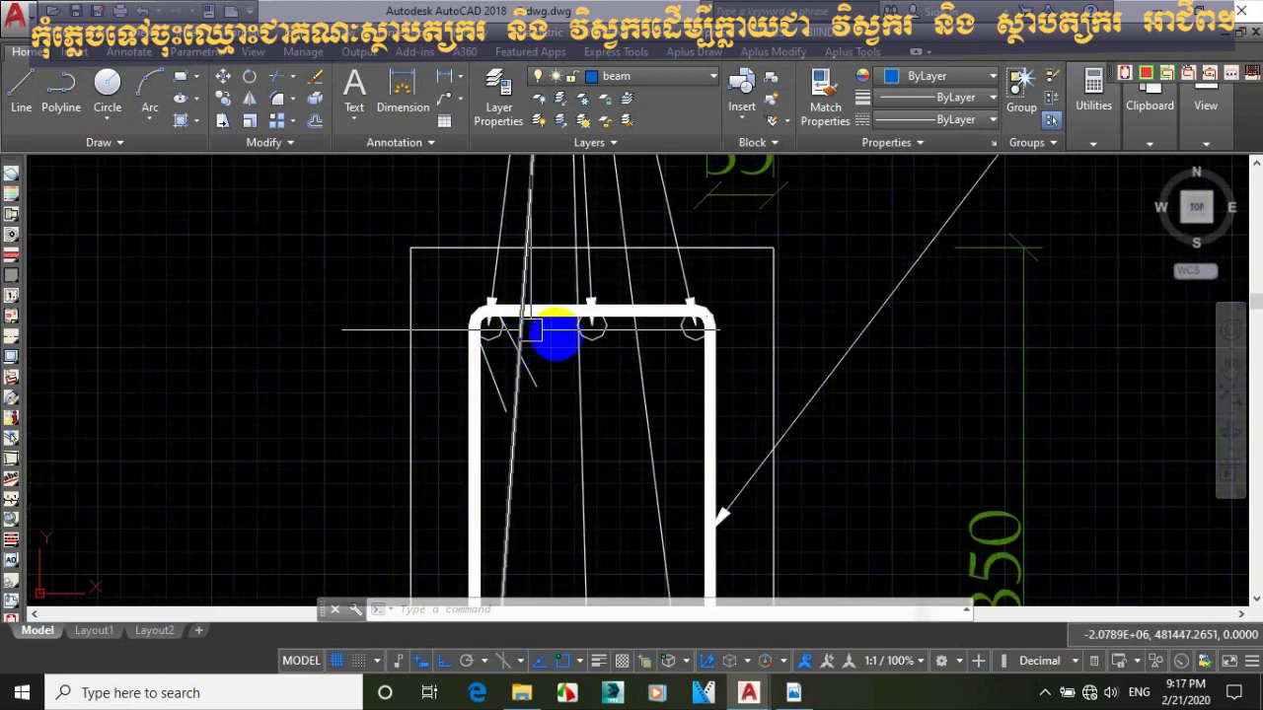
scroll(580, 310, down, 5)
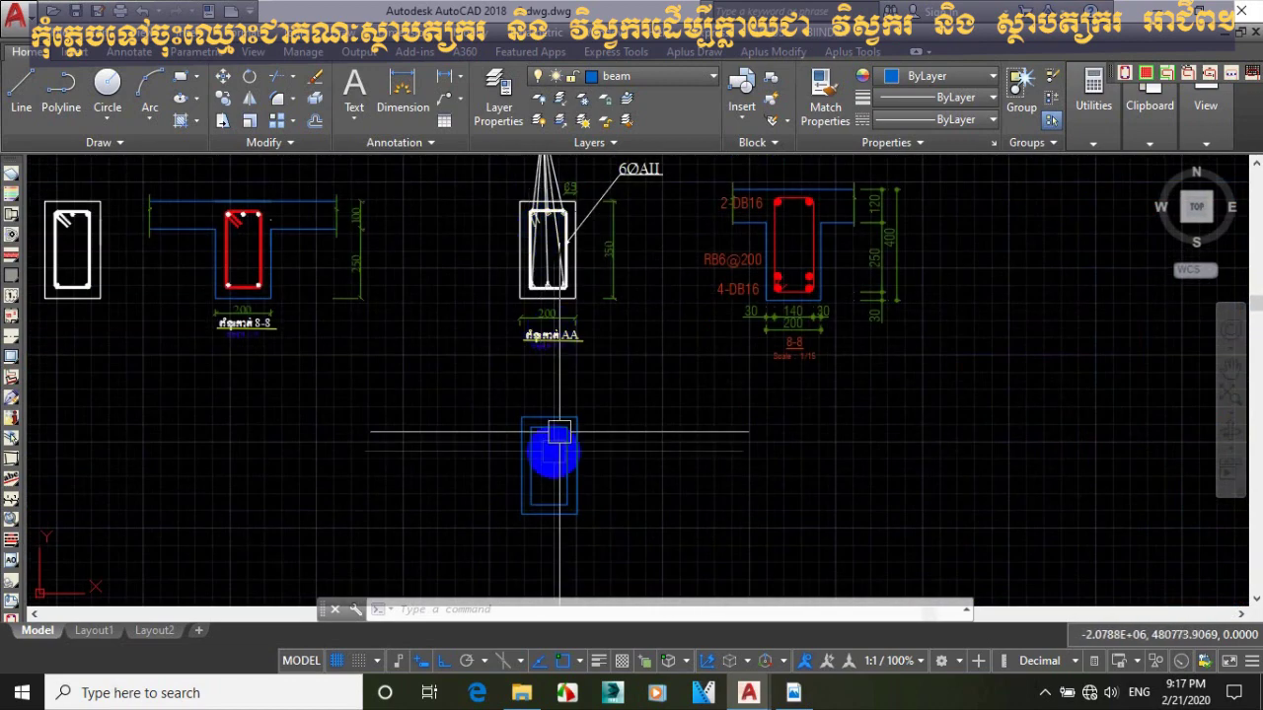
scroll(556, 439, up, 6)
scroll(564, 329, down, 2)
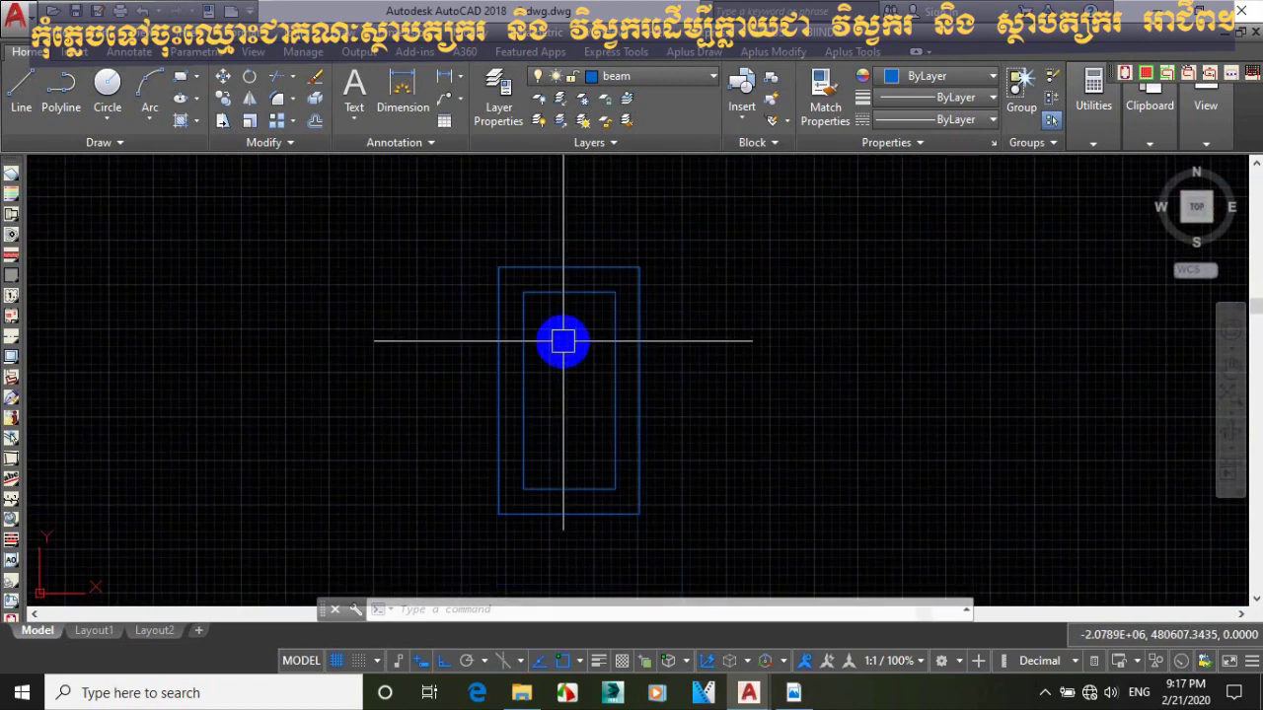
scroll(555, 394, down, 5)
scroll(549, 388, up, 2)
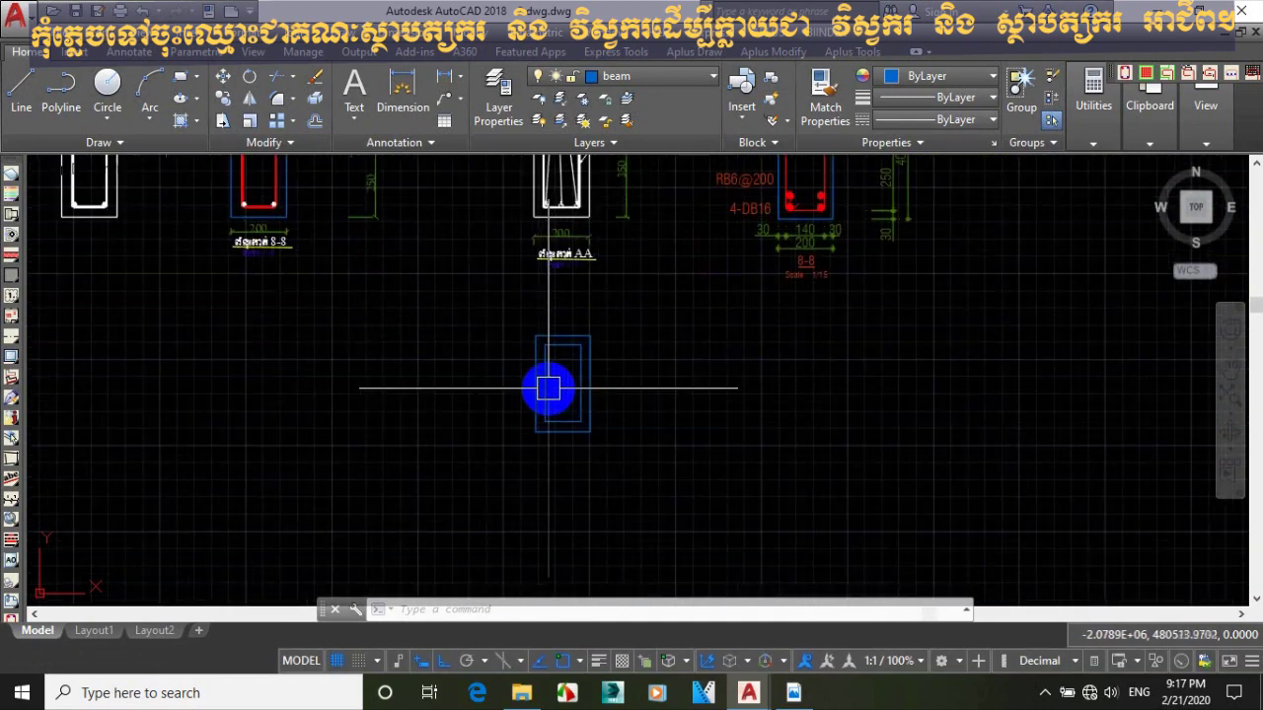
Fillet all corners of the inner rectangle as a polyline with radius 8.
scroll(554, 404, up, 5)
middle_drag(530, 343, 537, 305)
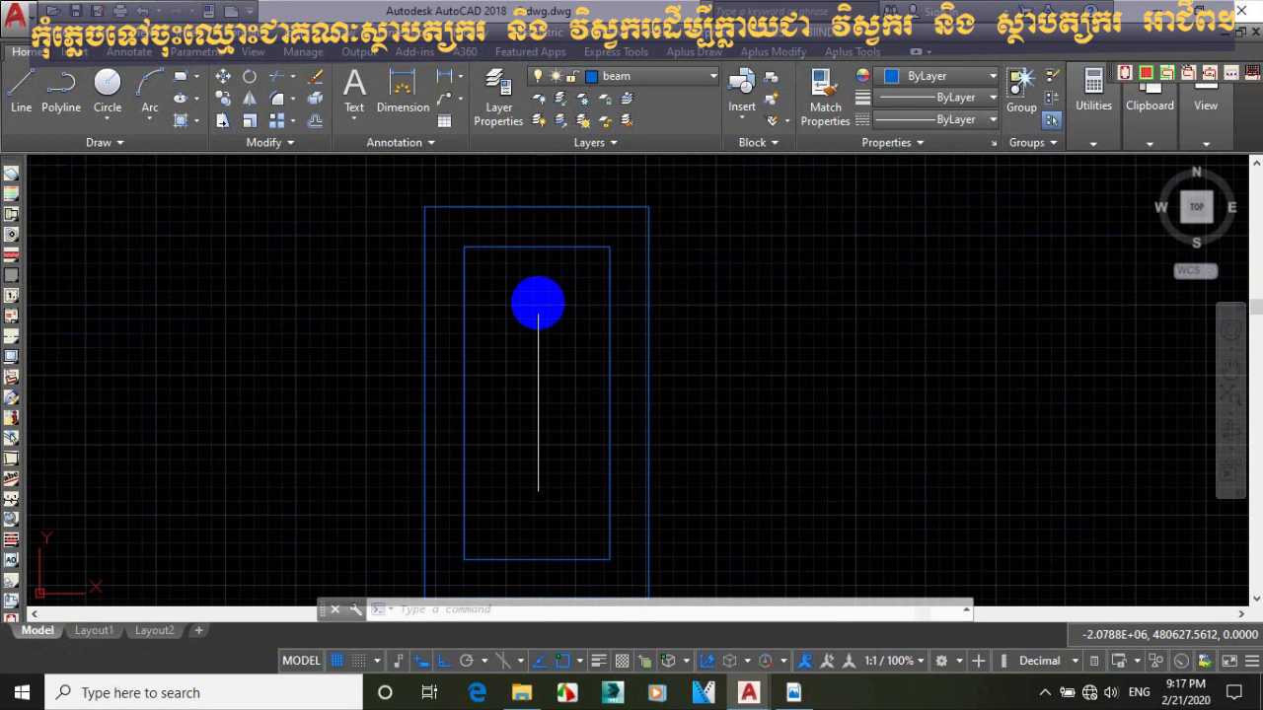
text(f)
key(Return)
text(r)
key(Return)
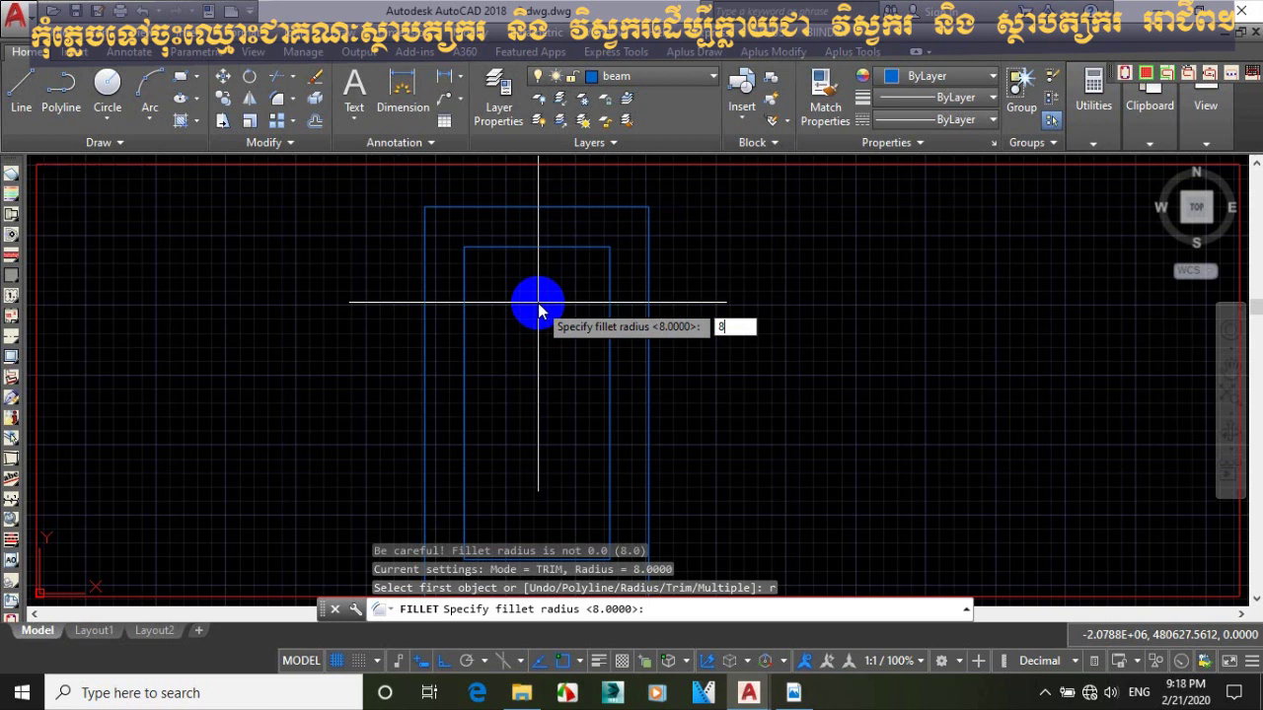
key(Return)
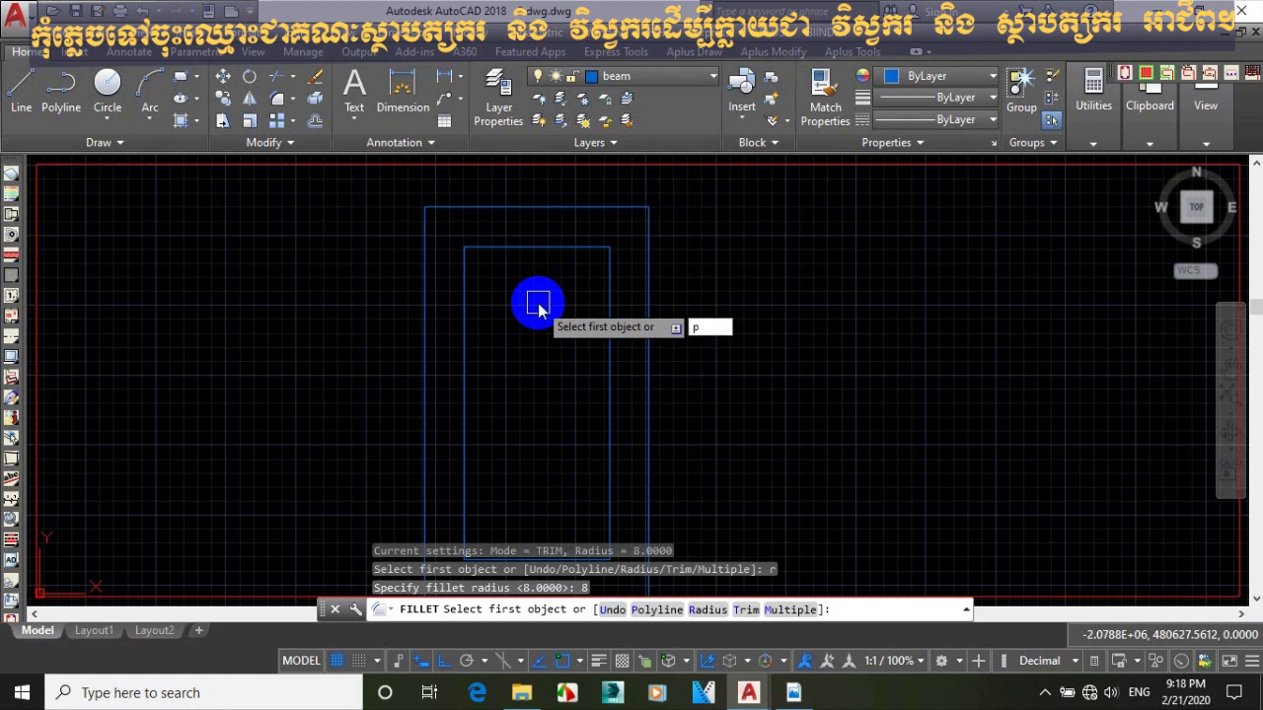
text(p)
key(Return)
click(486, 248)
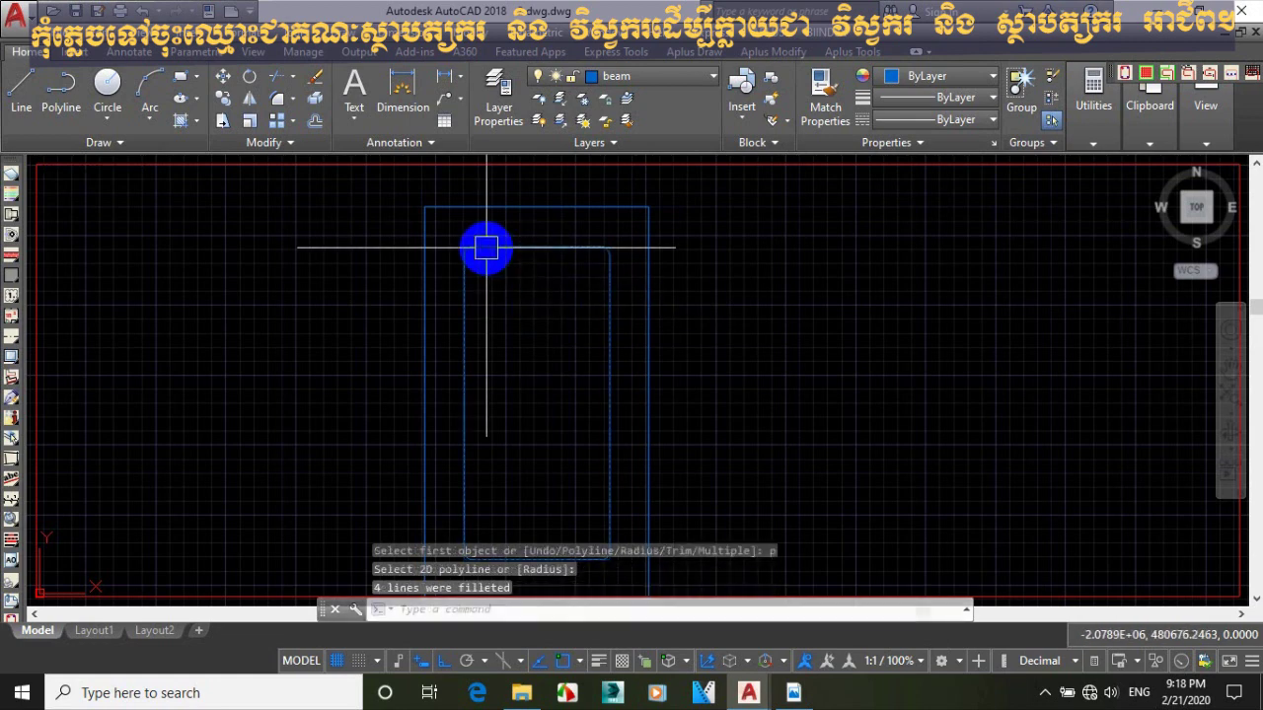
scroll(485, 248, up, 3)
scroll(411, 251, down, 4)
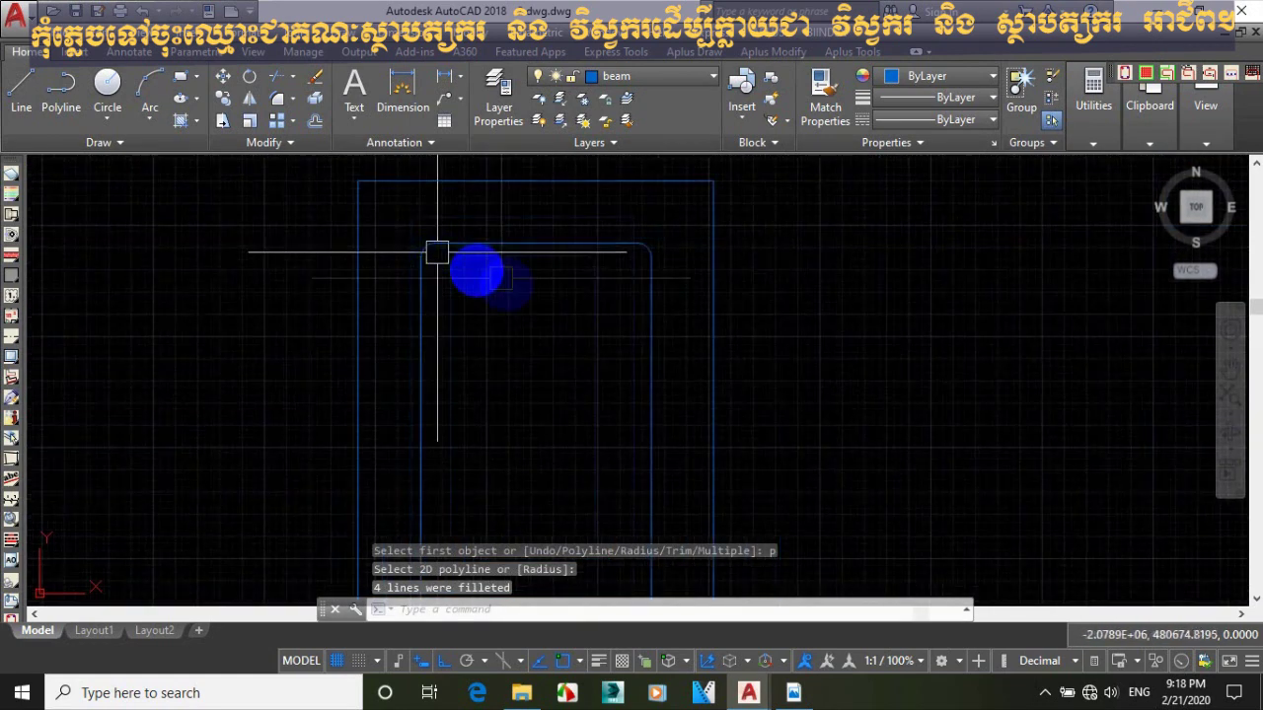
mouse_move(523, 300)
middle_down()
mouse_move(530, 280)
mouse_move(564, 313)
middle_up()
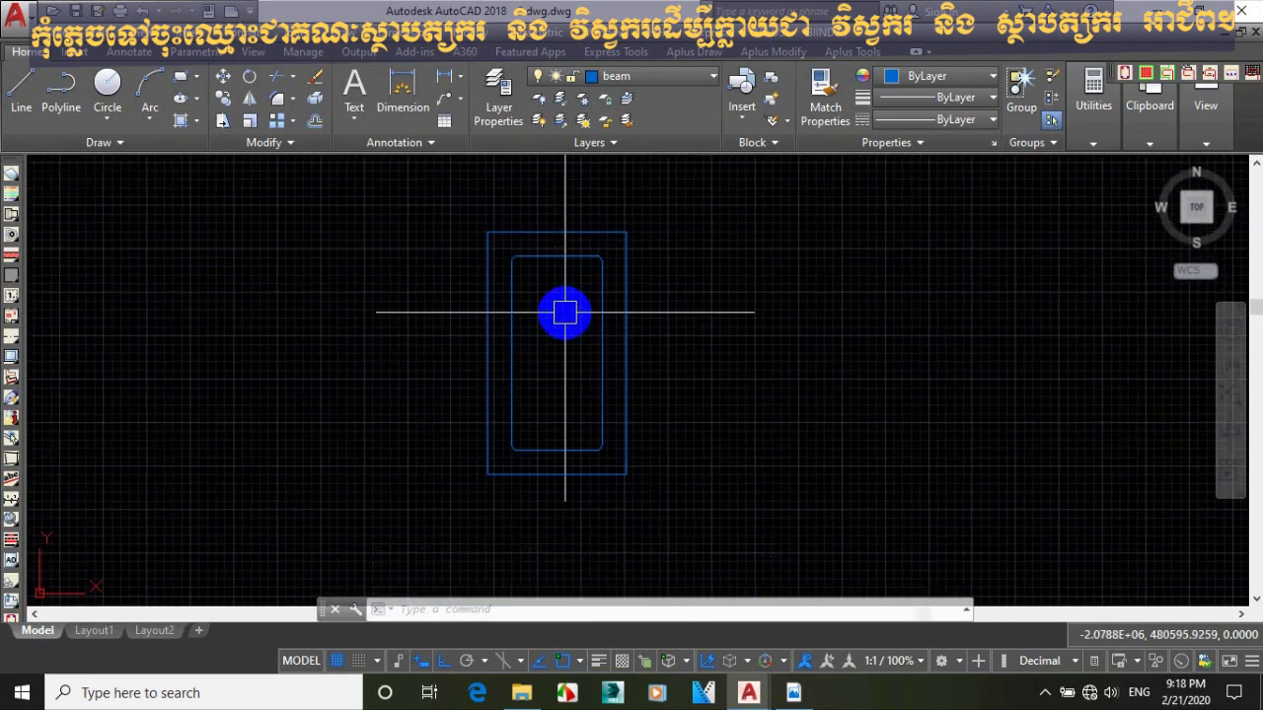
Draw a bar circle inside the inner rectangle's upper-left corner, centred on the fillet and reaching the stirrup line.
scroll(524, 262, up, 2)
key(Escape)
key(Escape)
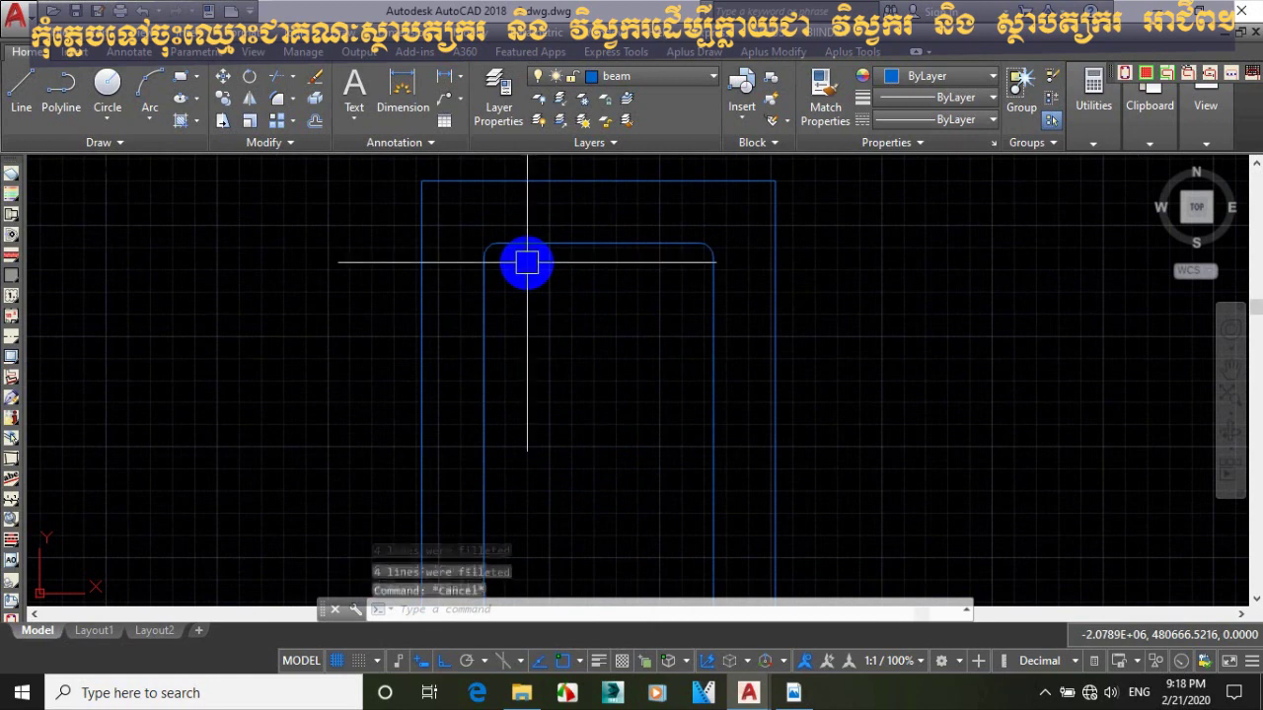
scroll(485, 261, up, 1)
key(Return)
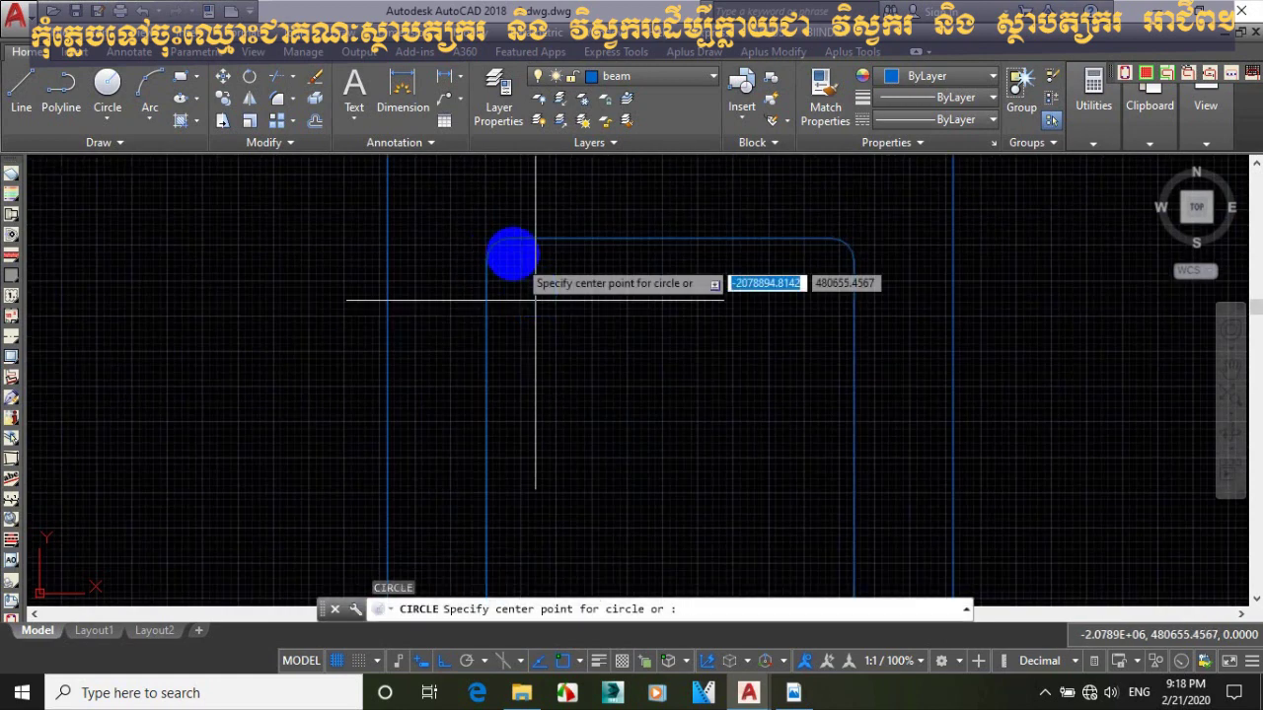
click(508, 263)
scroll(508, 254, up, 2)
click(480, 234)
scroll(484, 255, down, 4)
text(mi)
key(Return)
click(497, 264)
key(Escape)
key(Escape)
text(h)
key(Return)
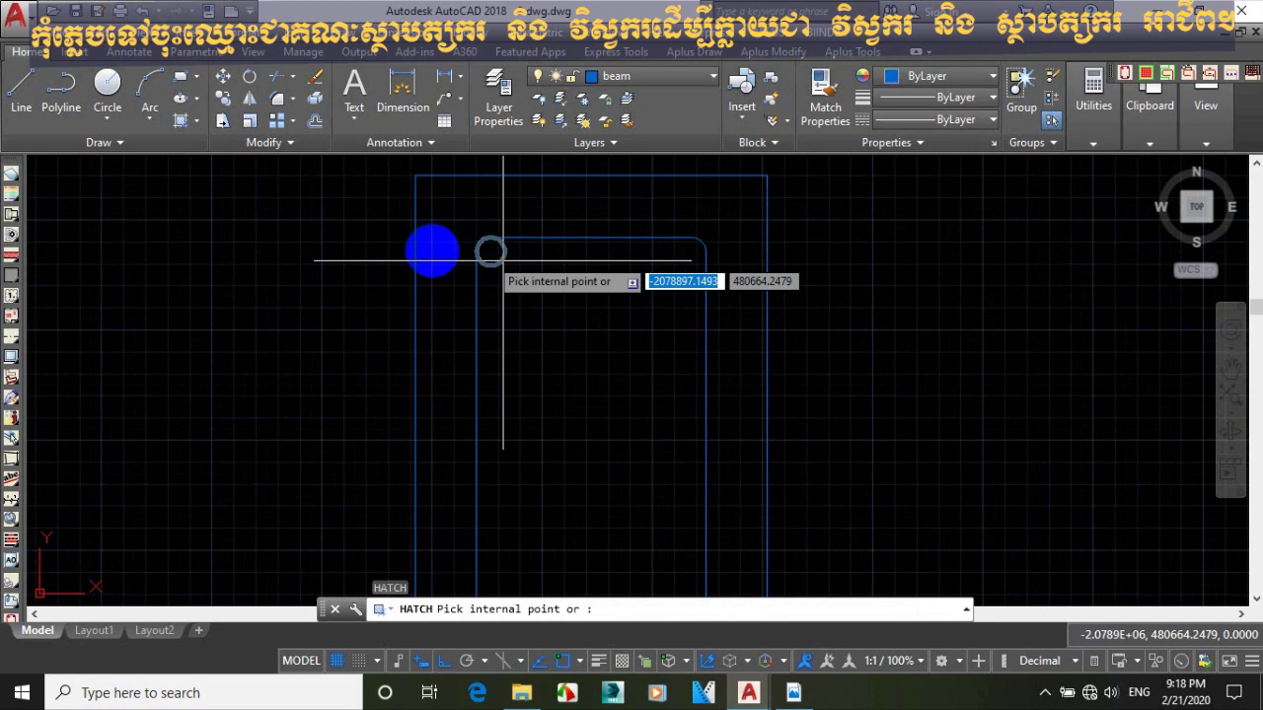
key(Escape)
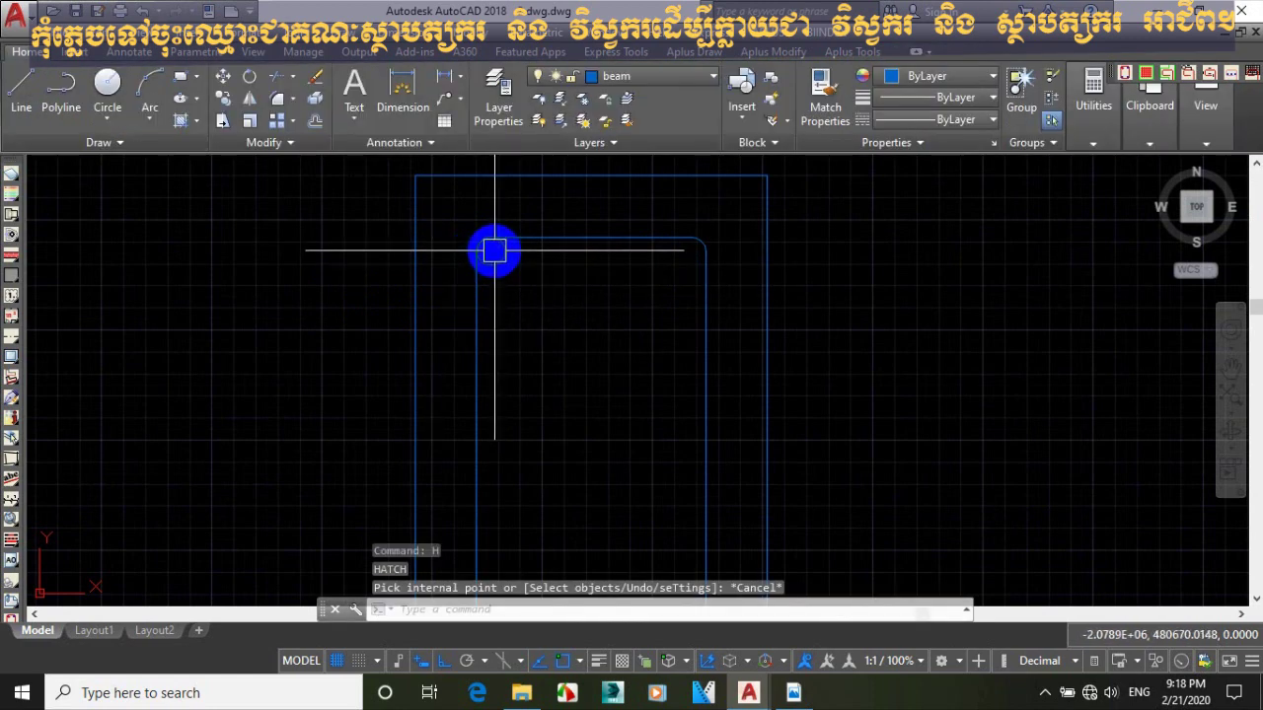
Fill the bar circle in the stirrup's upper-left corner with a SOLID hatch.
key(Return)
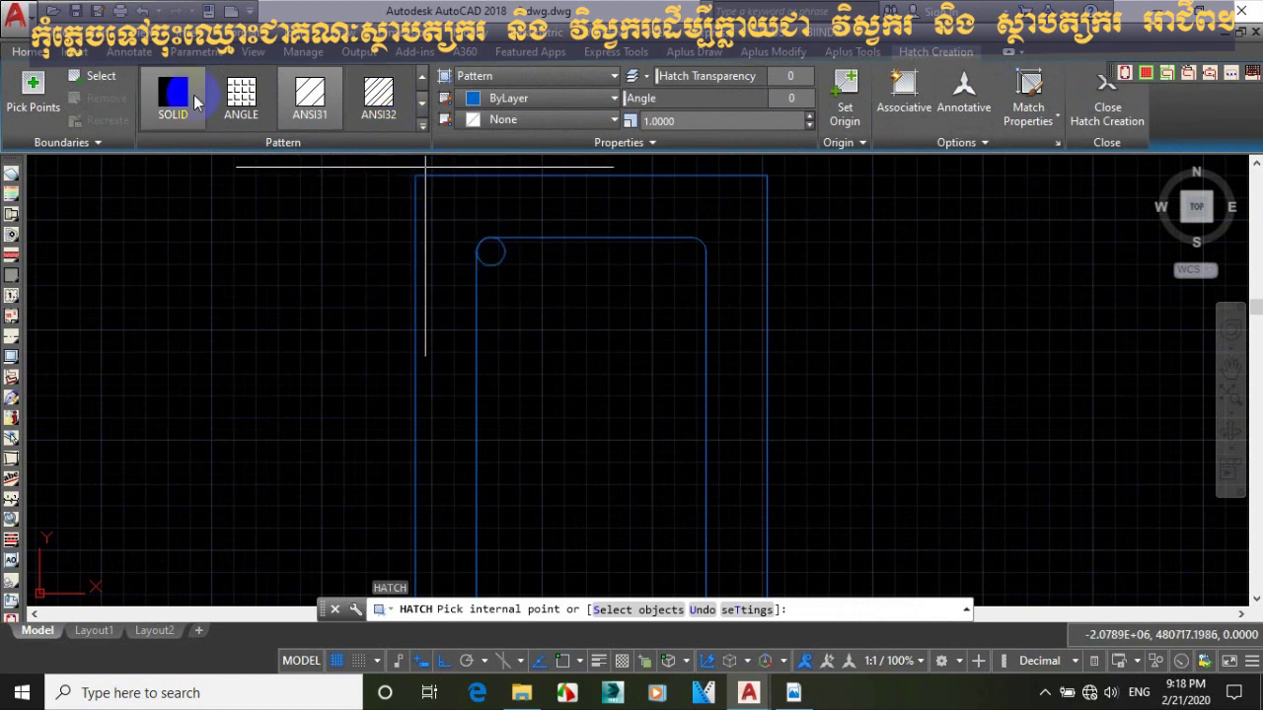
click(187, 99)
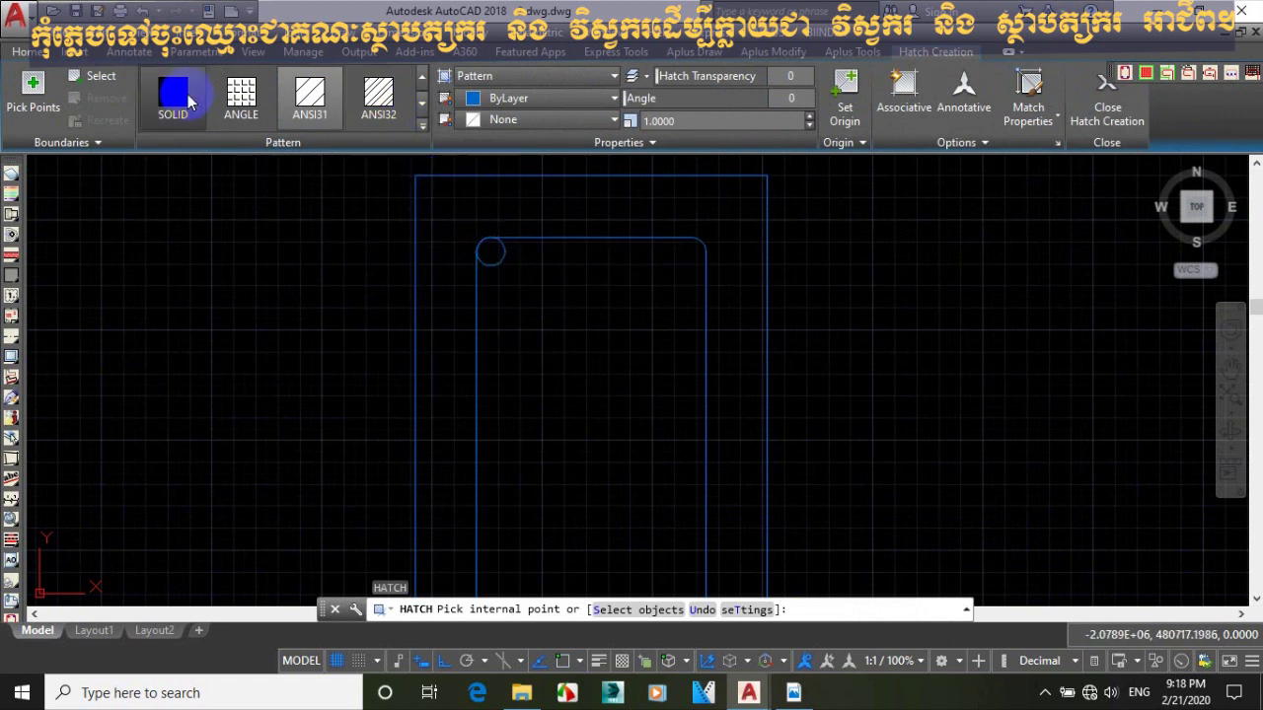
click(486, 251)
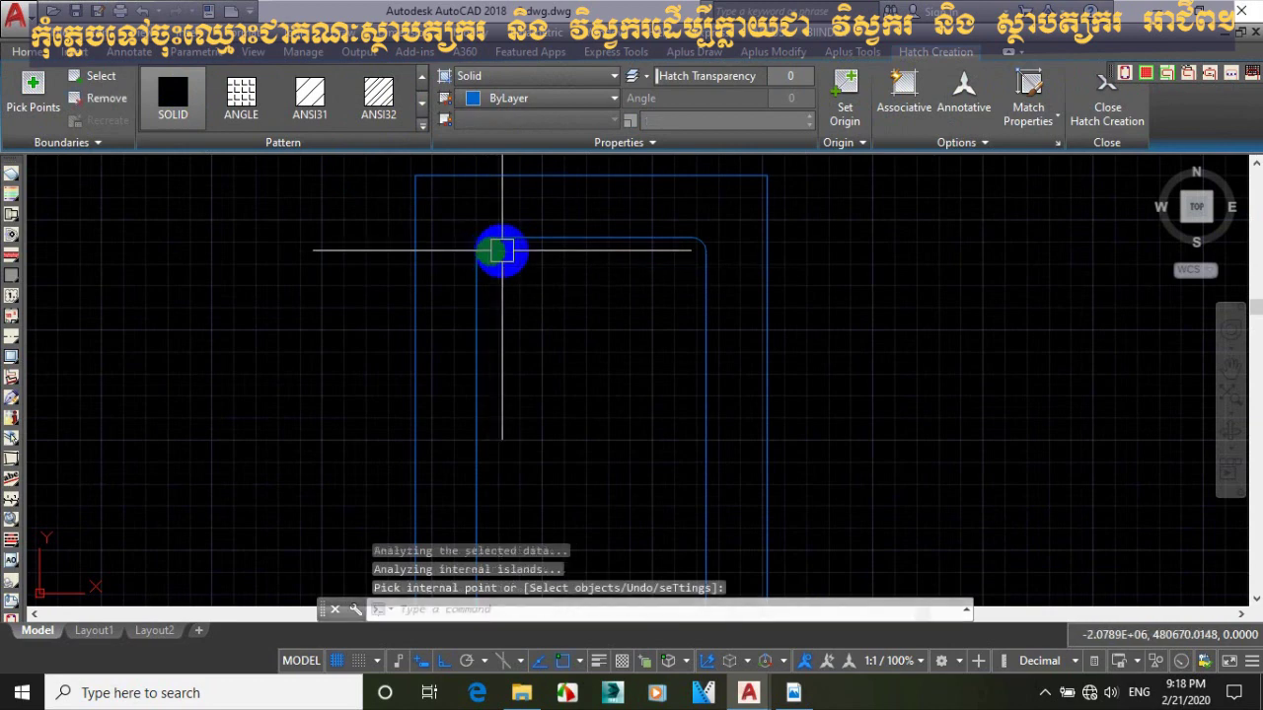
key(Escape)
Mirror the filled bar and its circle about the stirrup's vertical centreline into the upper-right corner, keeping the original.
text(m)
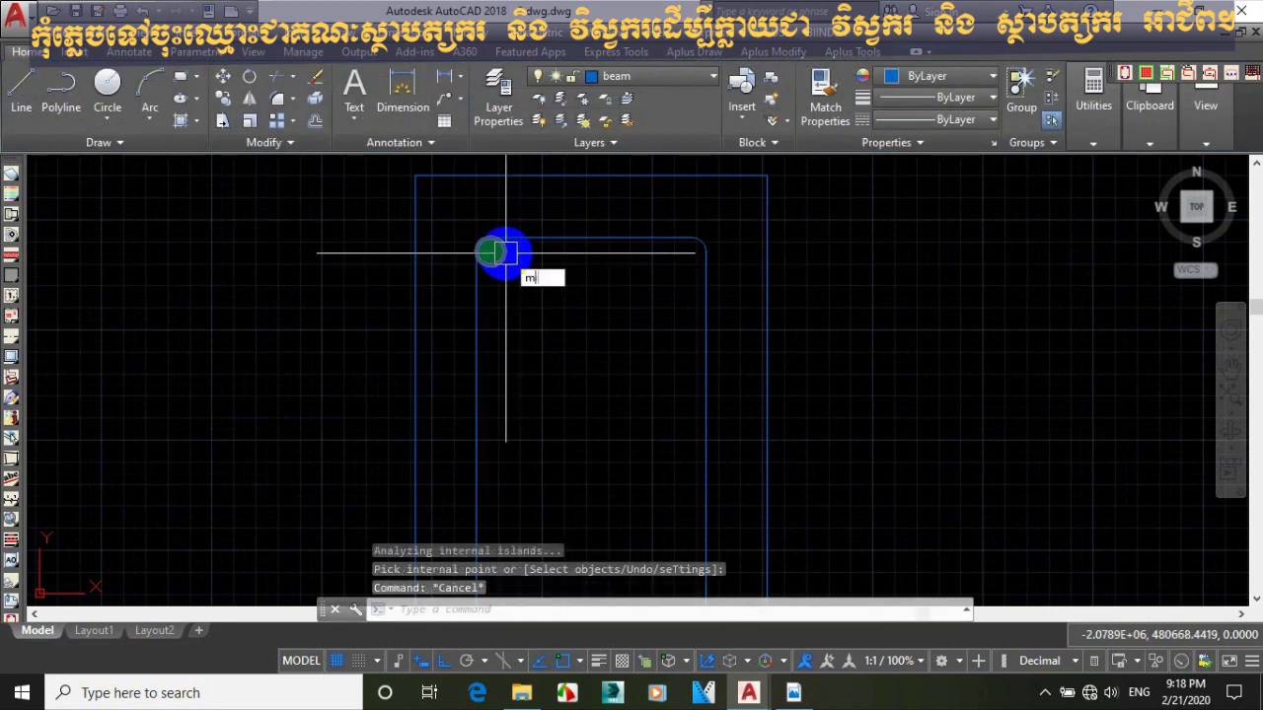
text(i)
key(Return)
click(470, 213)
click(528, 275)
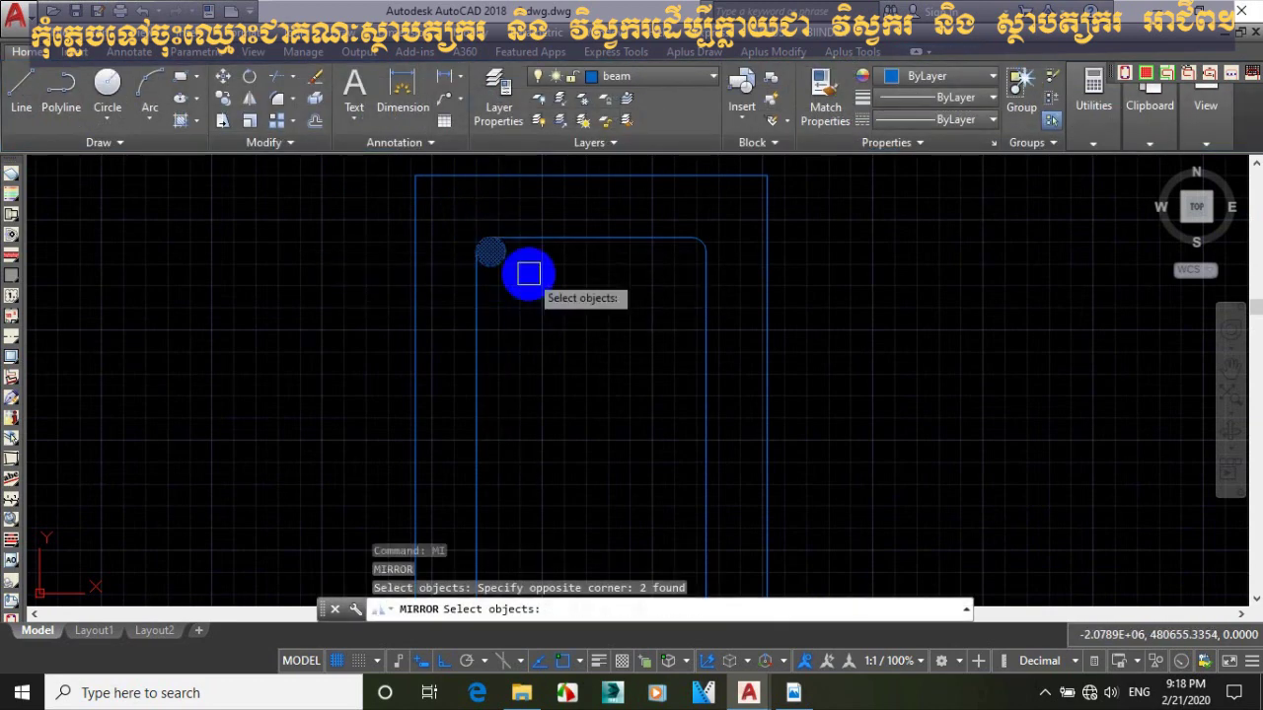
scroll(524, 273, up, 3)
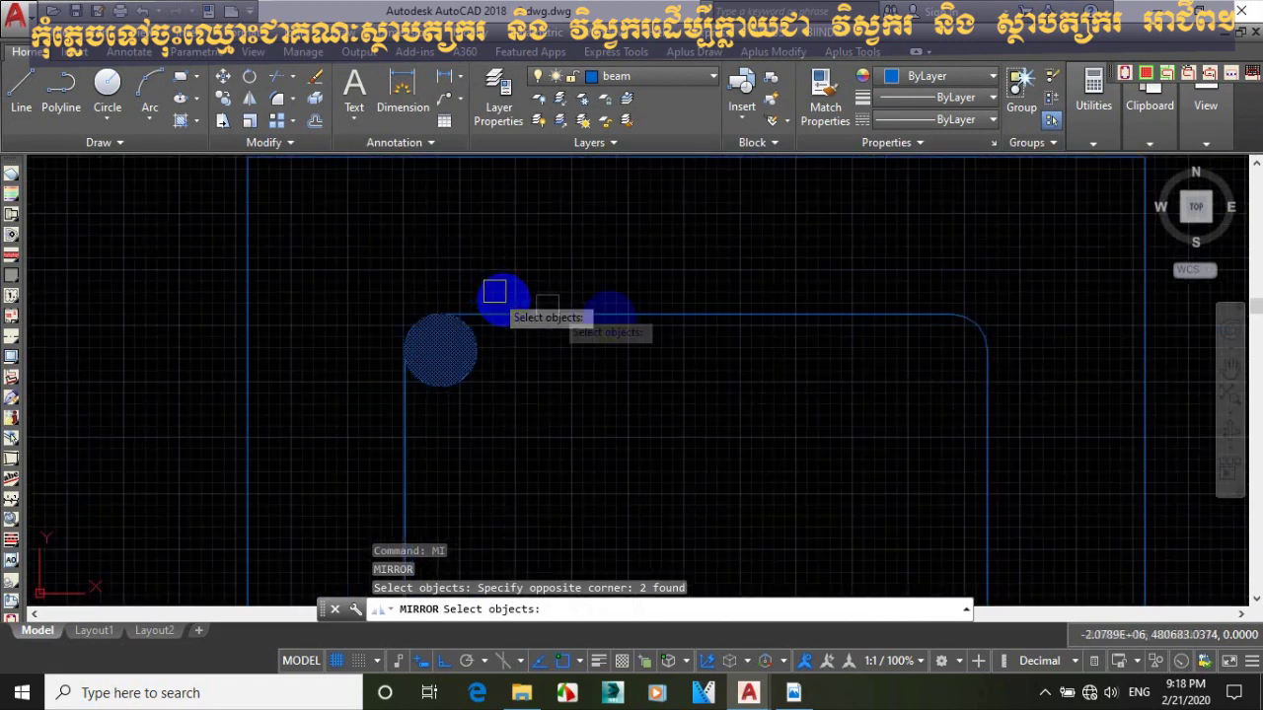
key(Return)
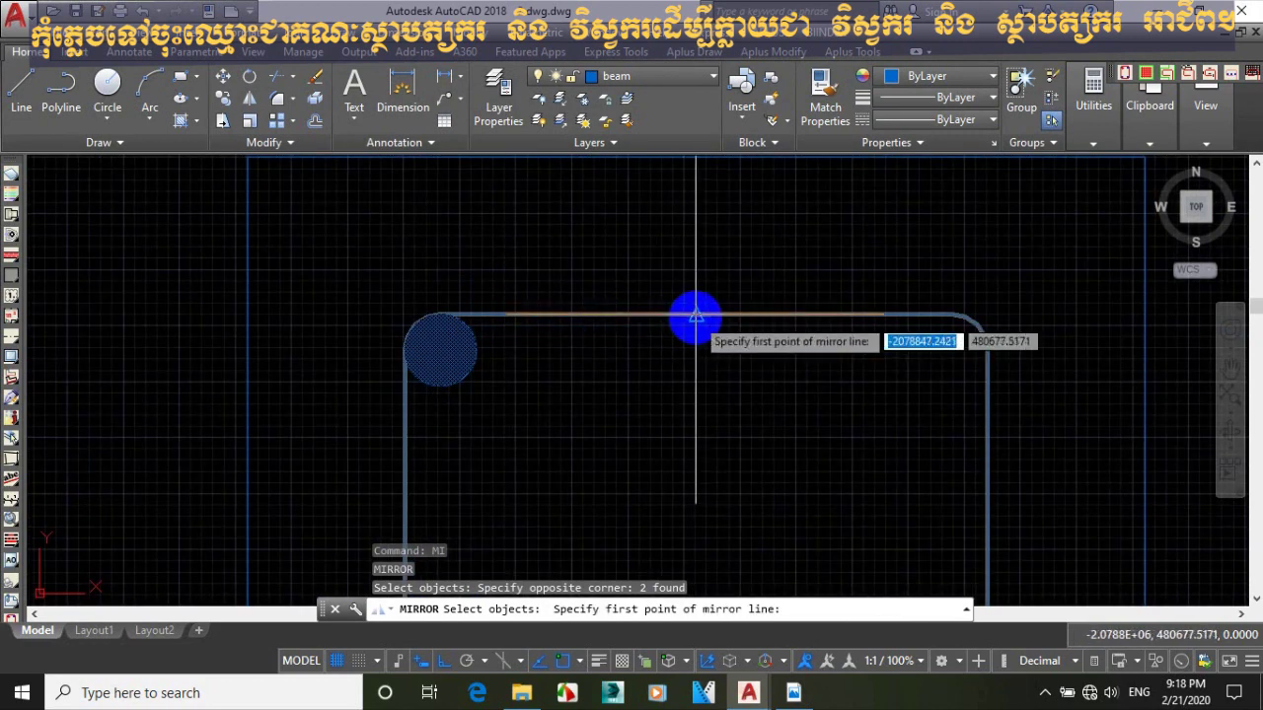
click(695, 316)
click(697, 265)
key(Return)
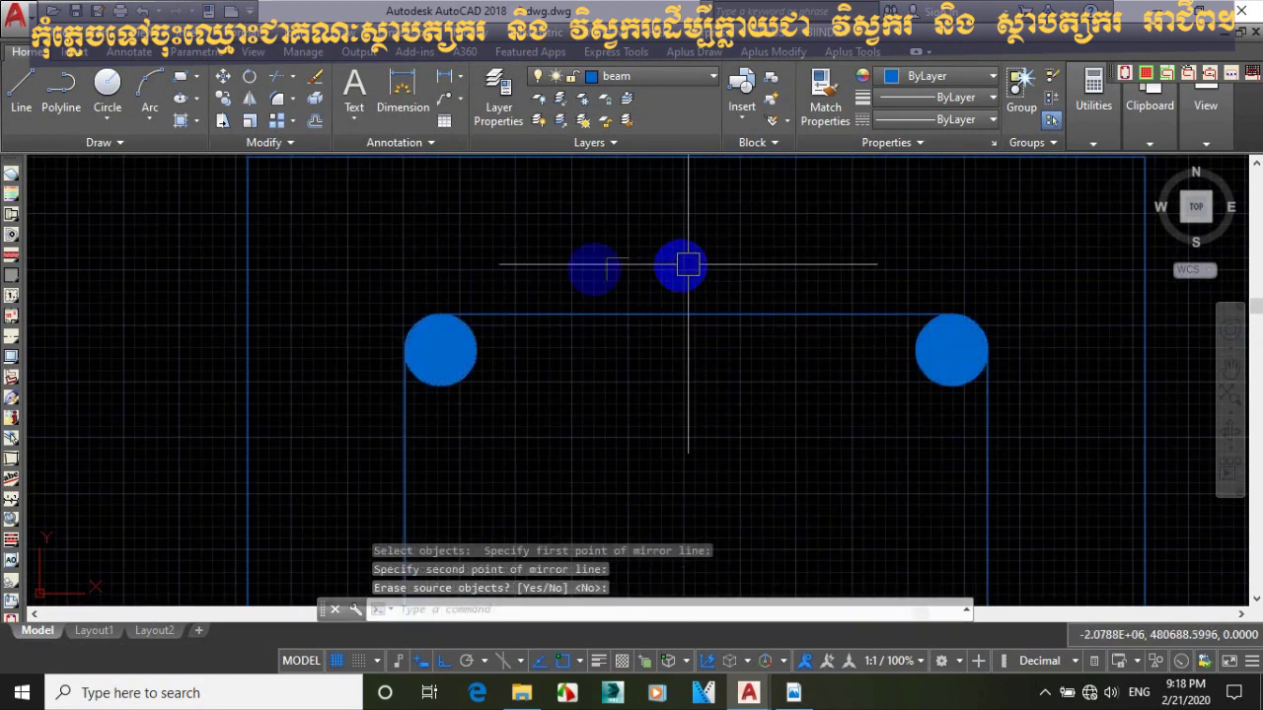
Mirror both upper corner bars about the section's horizontal centreline into the stirrup's lower corners, keeping the originals.
scroll(631, 278, down, 5)
key(Return)
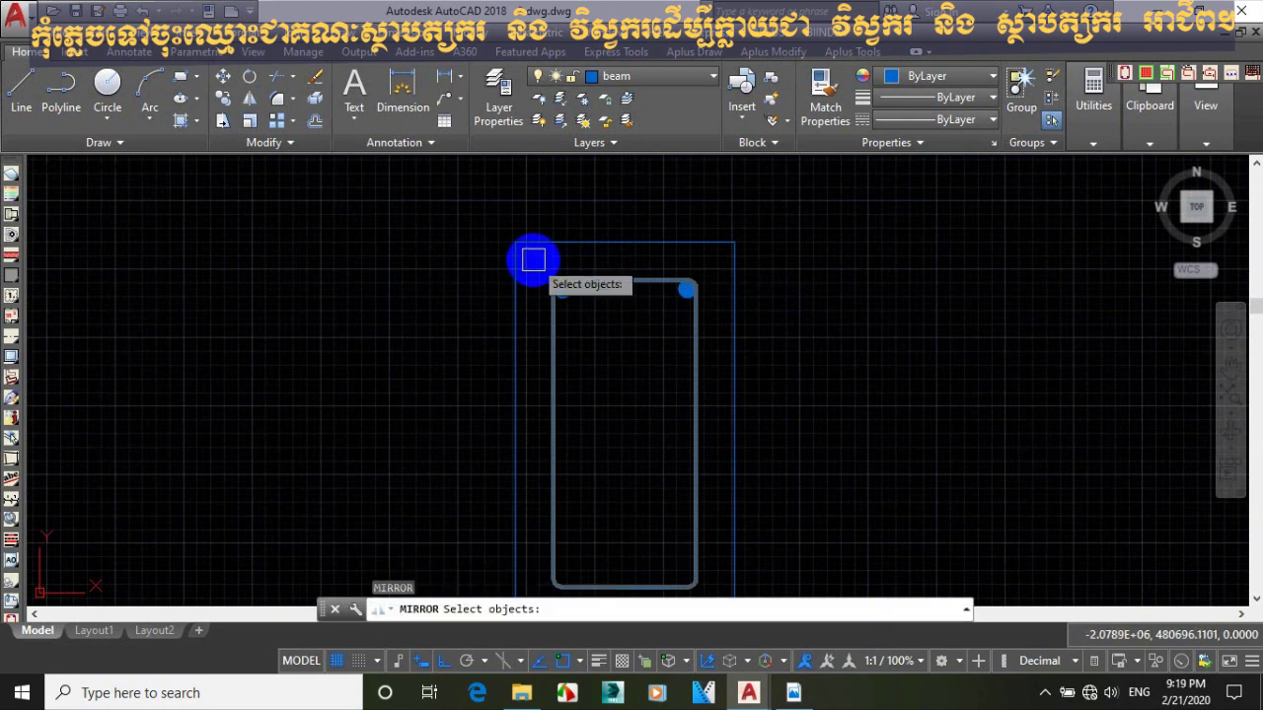
click(533, 261)
click(722, 321)
scroll(693, 371, down, 2)
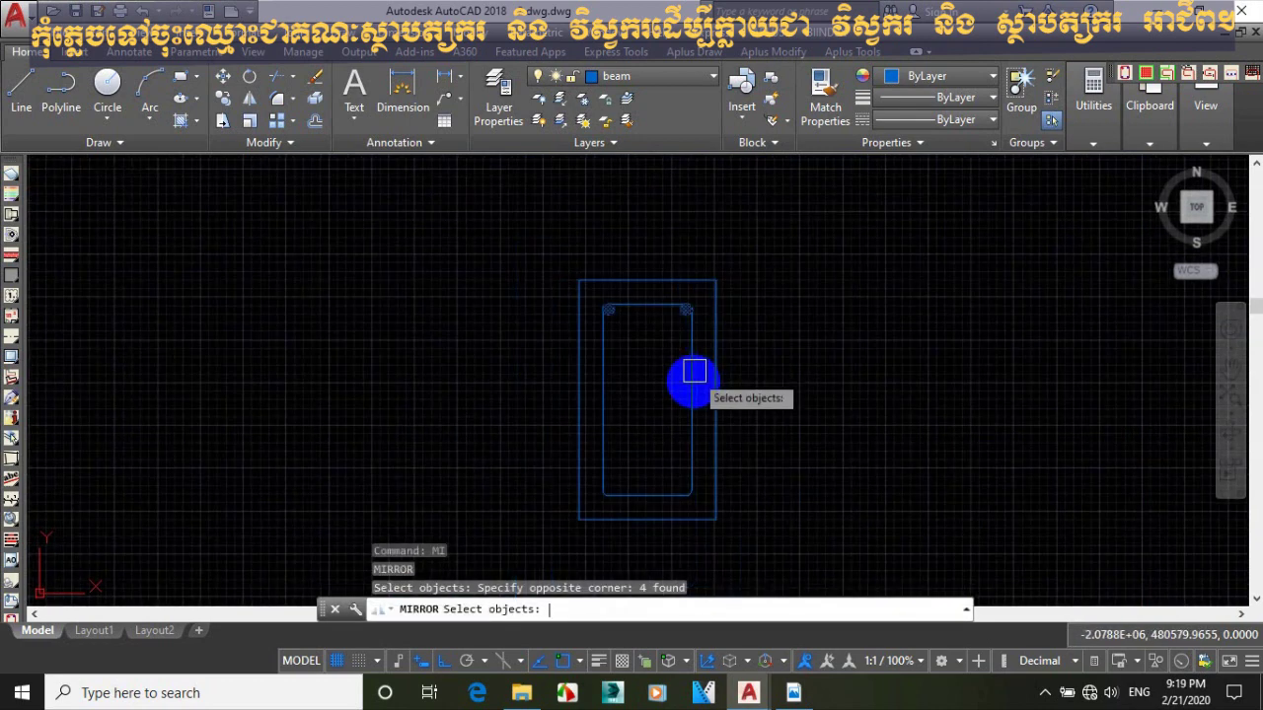
key(Return)
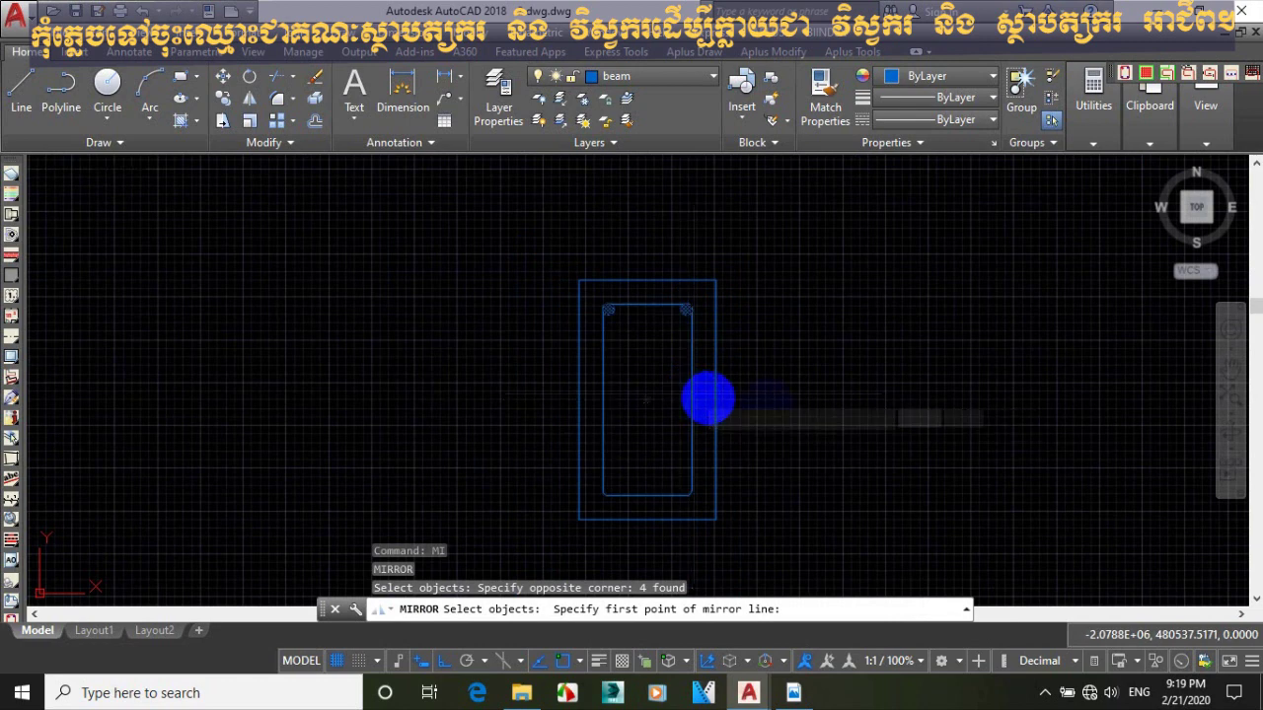
click(647, 400)
click(827, 402)
key(Return)
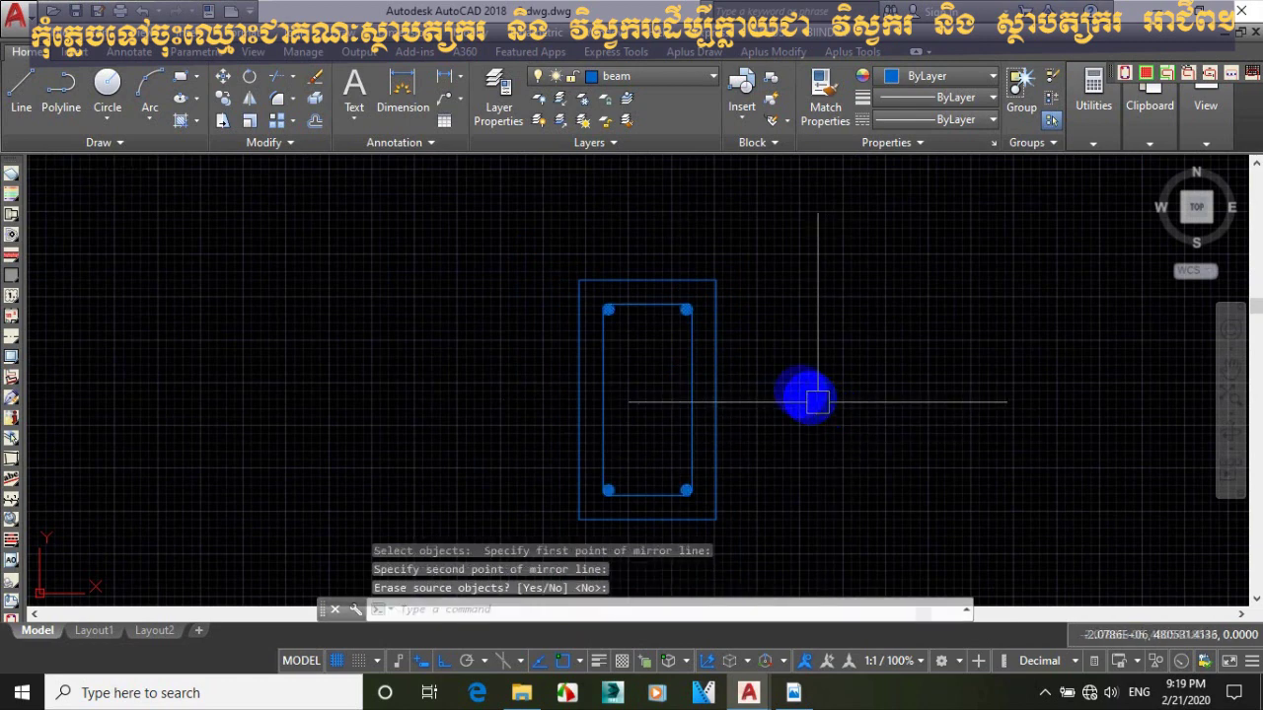
text(ct o)
key(Return)
scroll(643, 456, down, 2)
scroll(643, 456, down, 2)
mouse_move(640, 440)
middle_down()
mouse_move(638, 459)
mouse_move(620, 457)
middle_up()
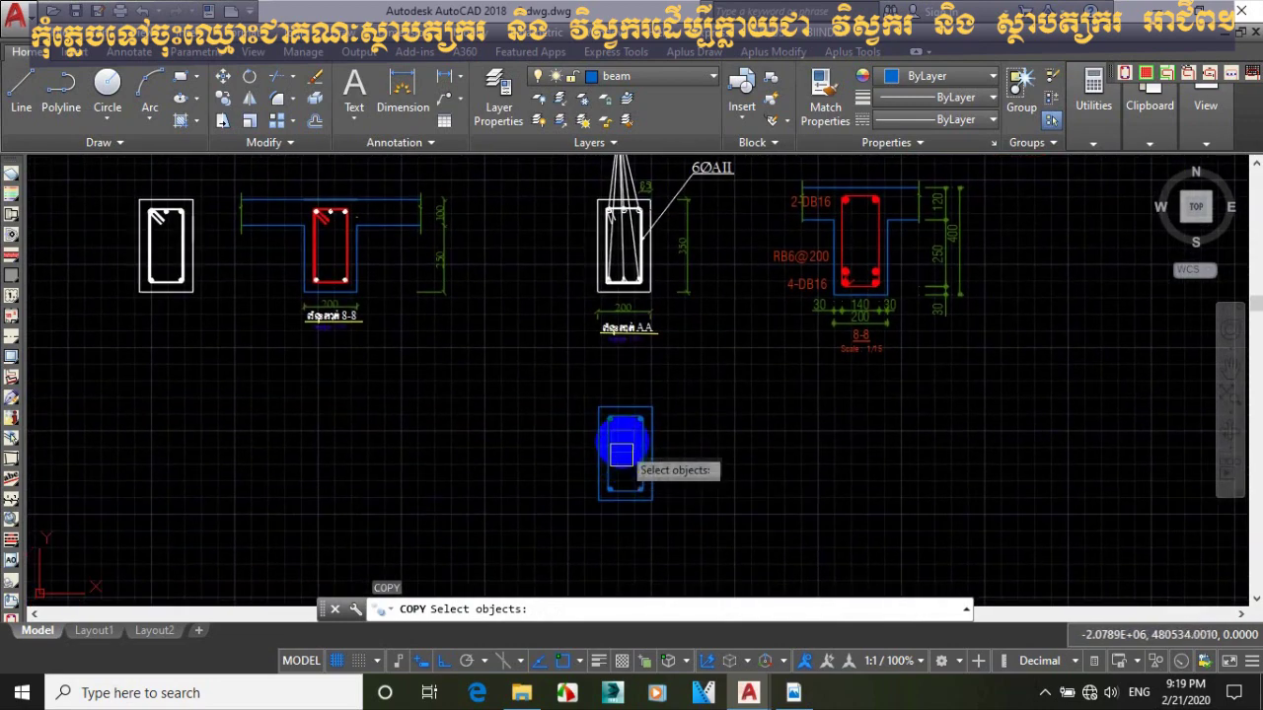
scroll(612, 248, up, 4)
scroll(623, 471, down, 3)
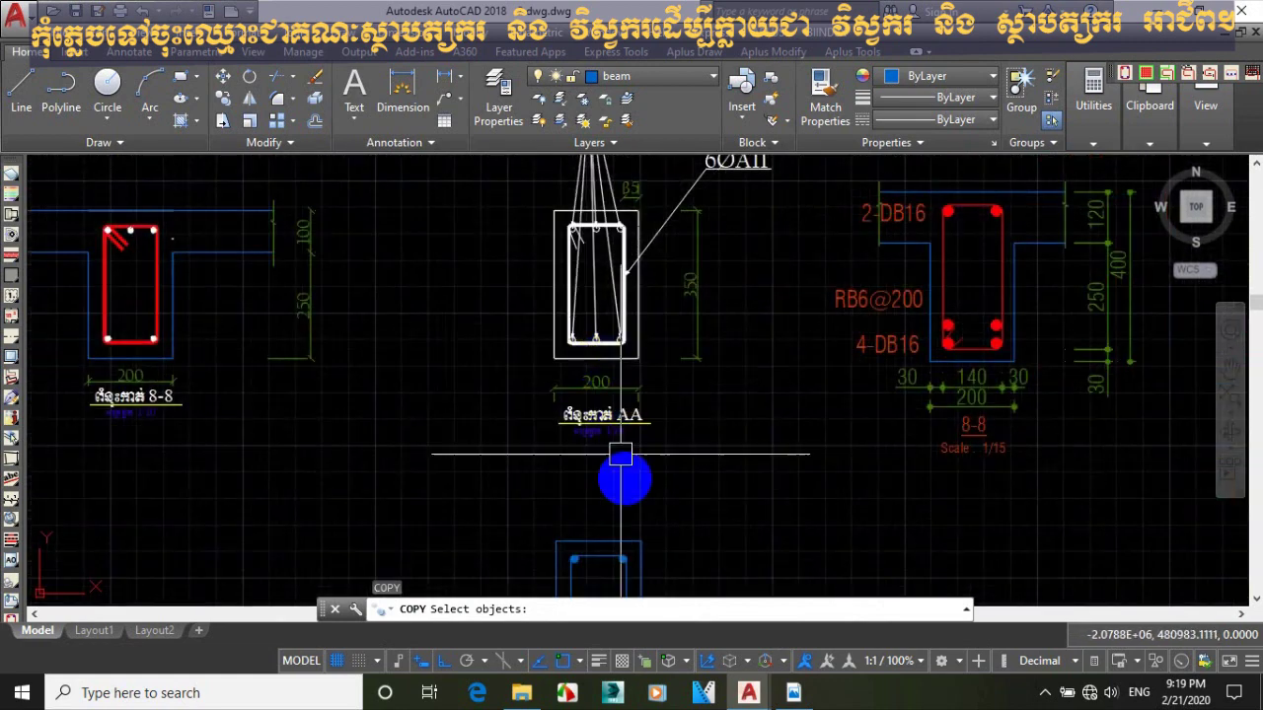
key(Escape)
Copy the upper-left filled bar from its top point to the midpoint of the stirrup's top line.
scroll(556, 361, up, 5)
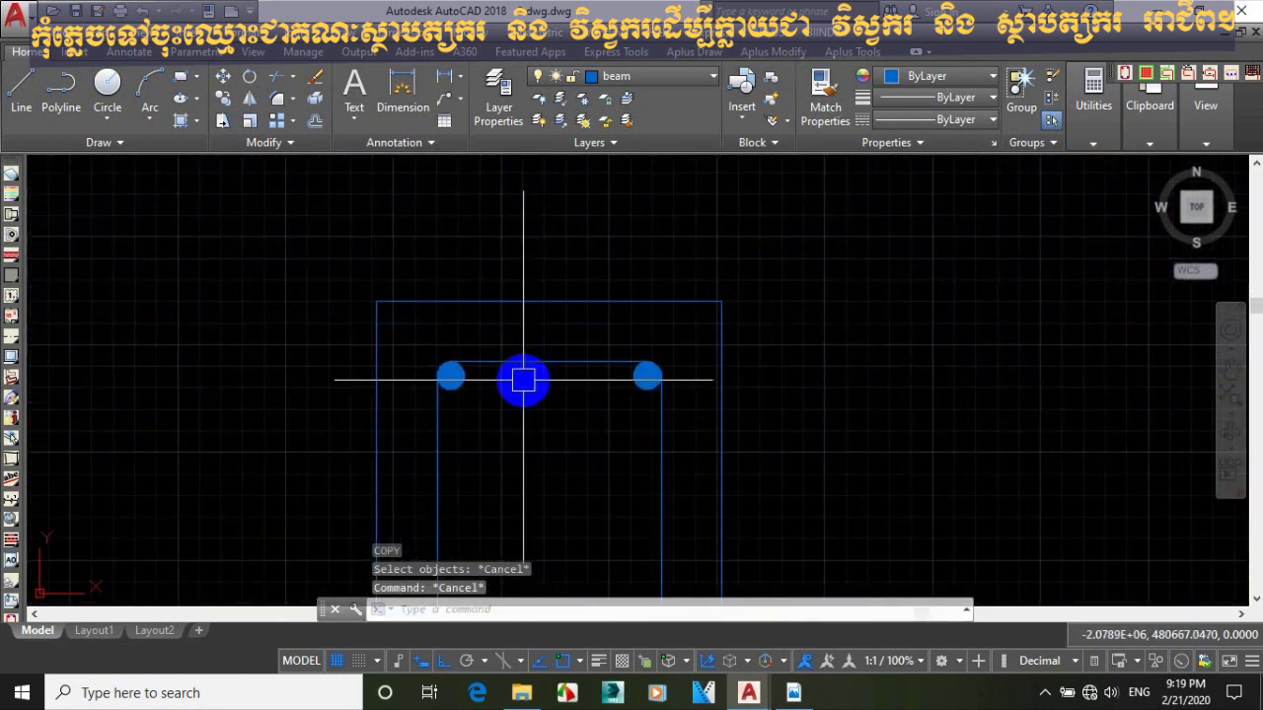
text(co)
key(Return)
click(414, 338)
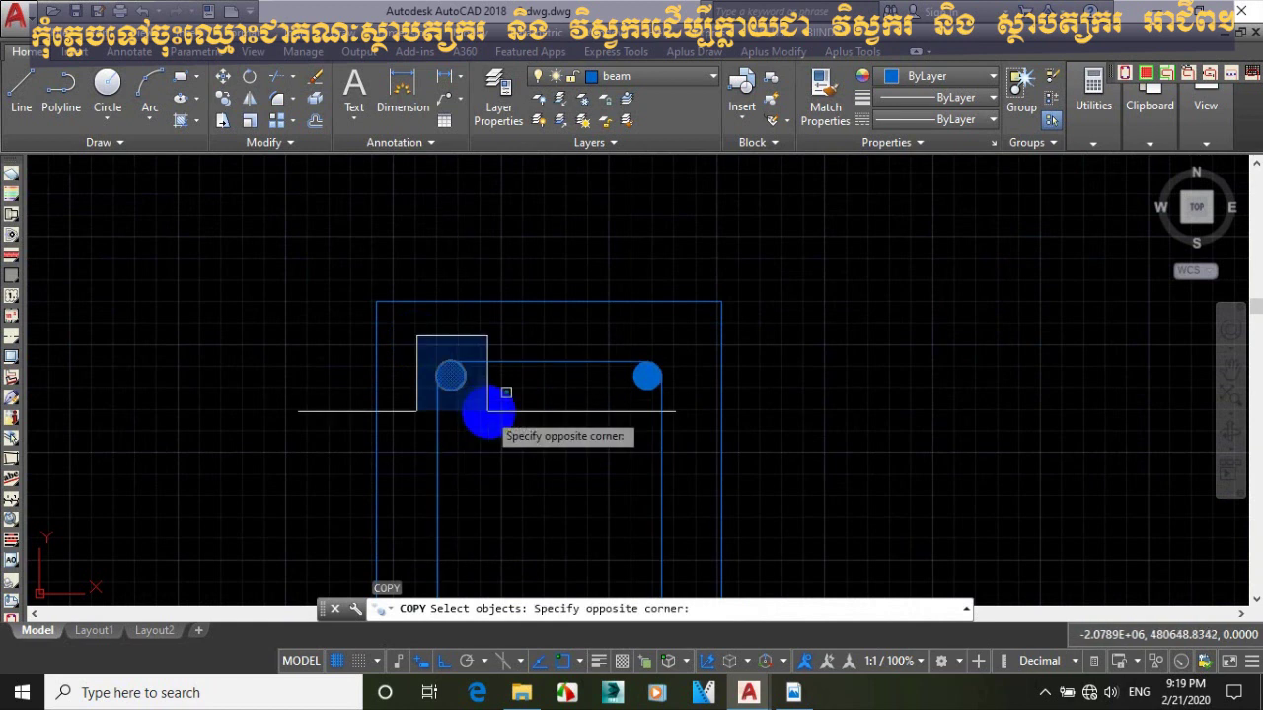
click(485, 406)
key(Return)
click(449, 363)
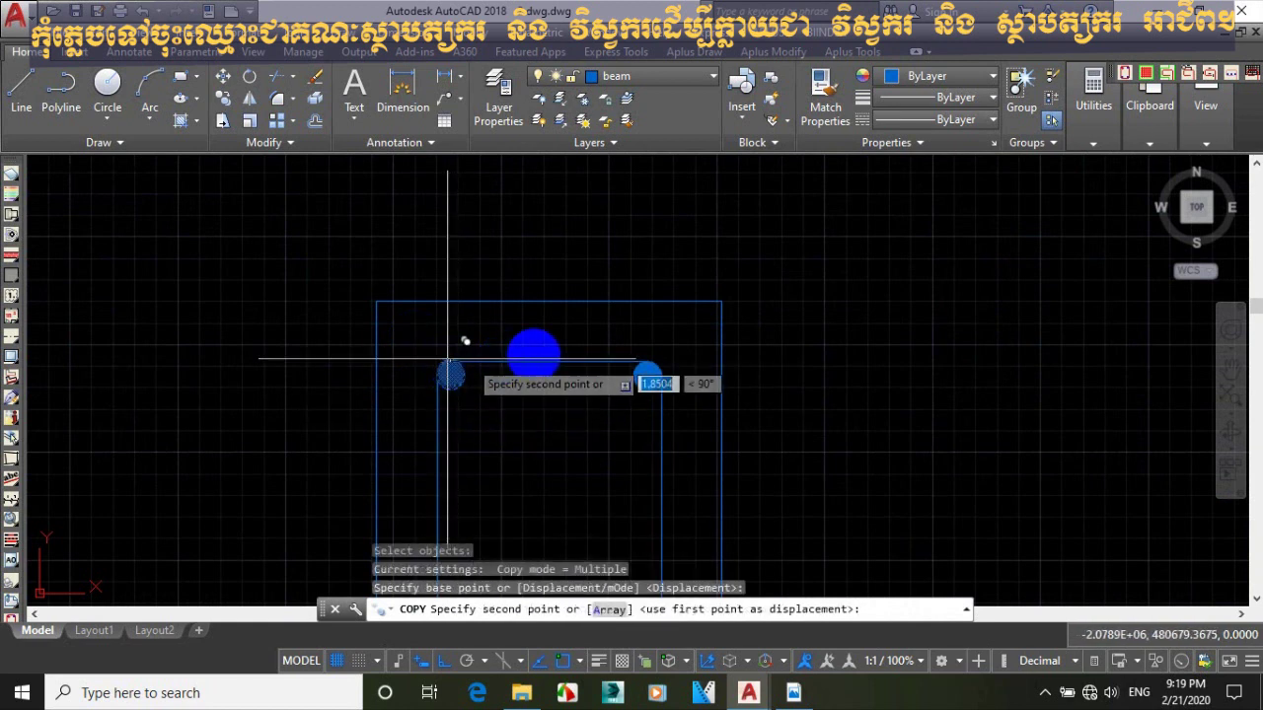
click(547, 363)
key(Escape)
key(Escape)
key(Escape)
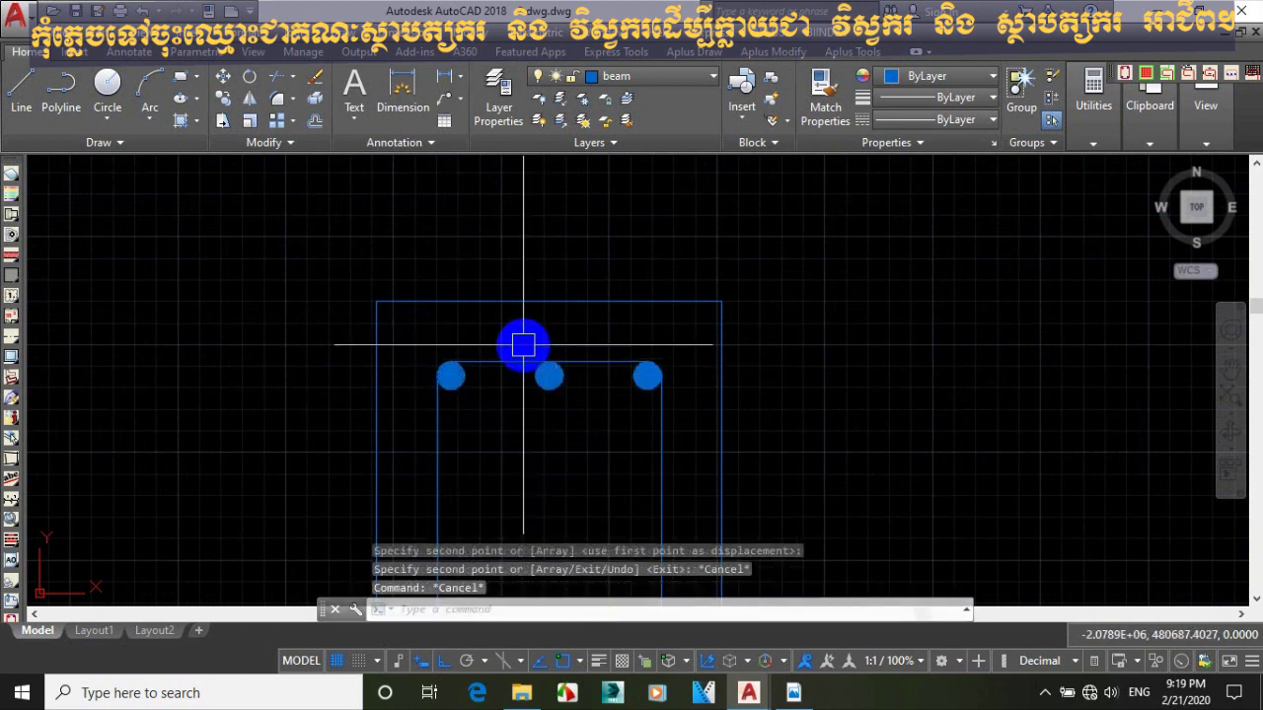
Mirror the upper middle bar about the section's horizontal centreline onto the stirrup's bottom line, keeping the original.
text(mi)
key(Return)
click(507, 345)
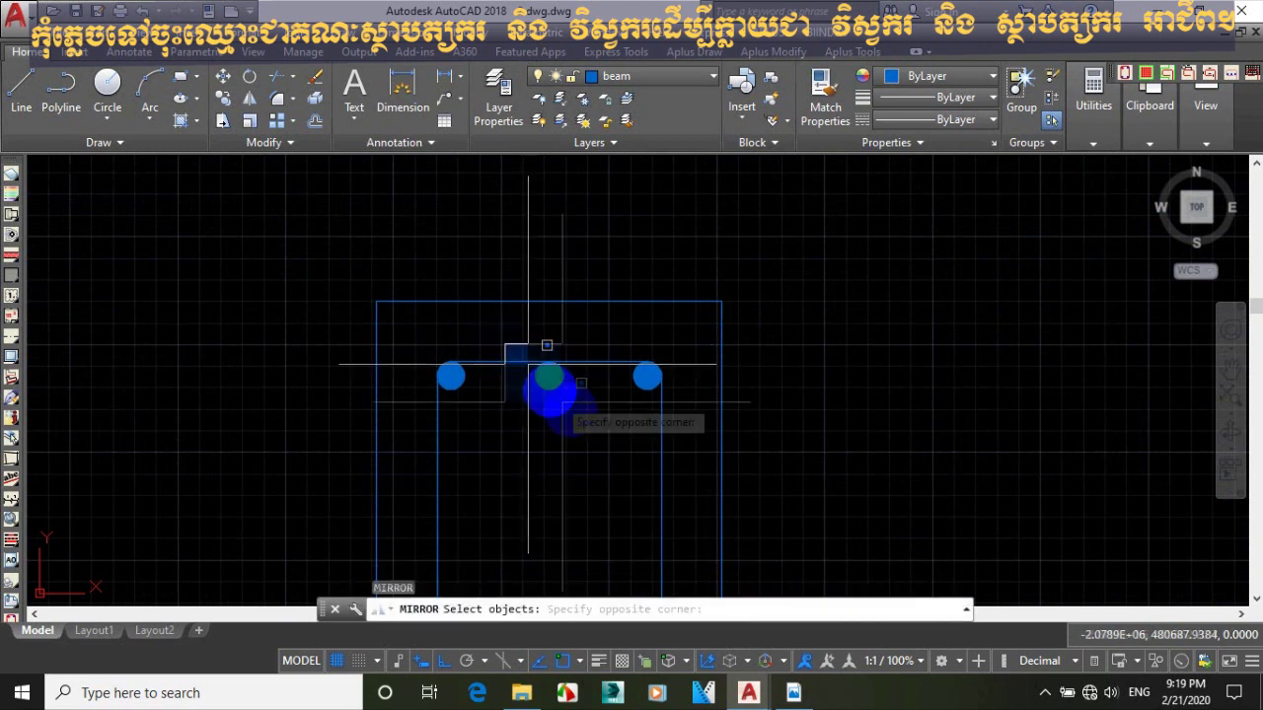
click(588, 411)
scroll(572, 400, down, 5)
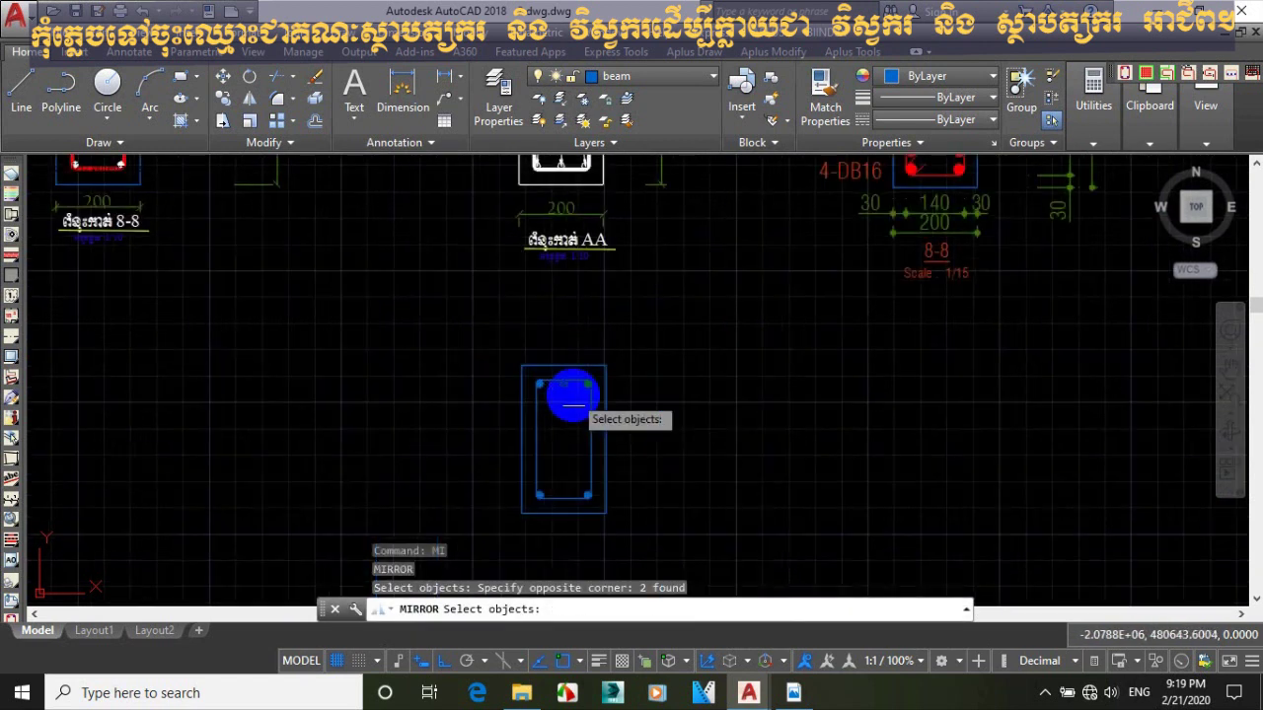
key(Return)
click(605, 440)
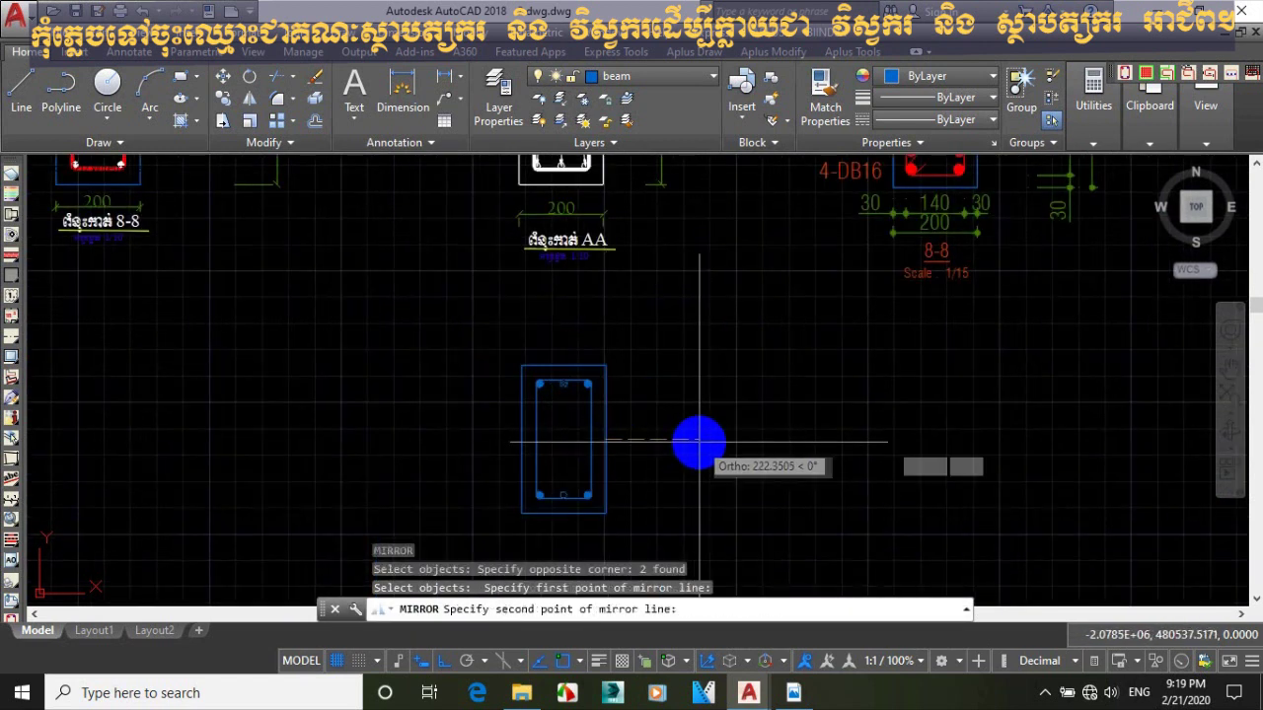
click(699, 442)
Examine the T-shaped section 8-8 with its slab outline and depth dimensions against the new beam section.
scroll(633, 430, down, 3)
mouse_move(635, 428)
middle_down()
mouse_move(657, 418)
mouse_move(626, 358)
mouse_move(660, 394)
middle_up()
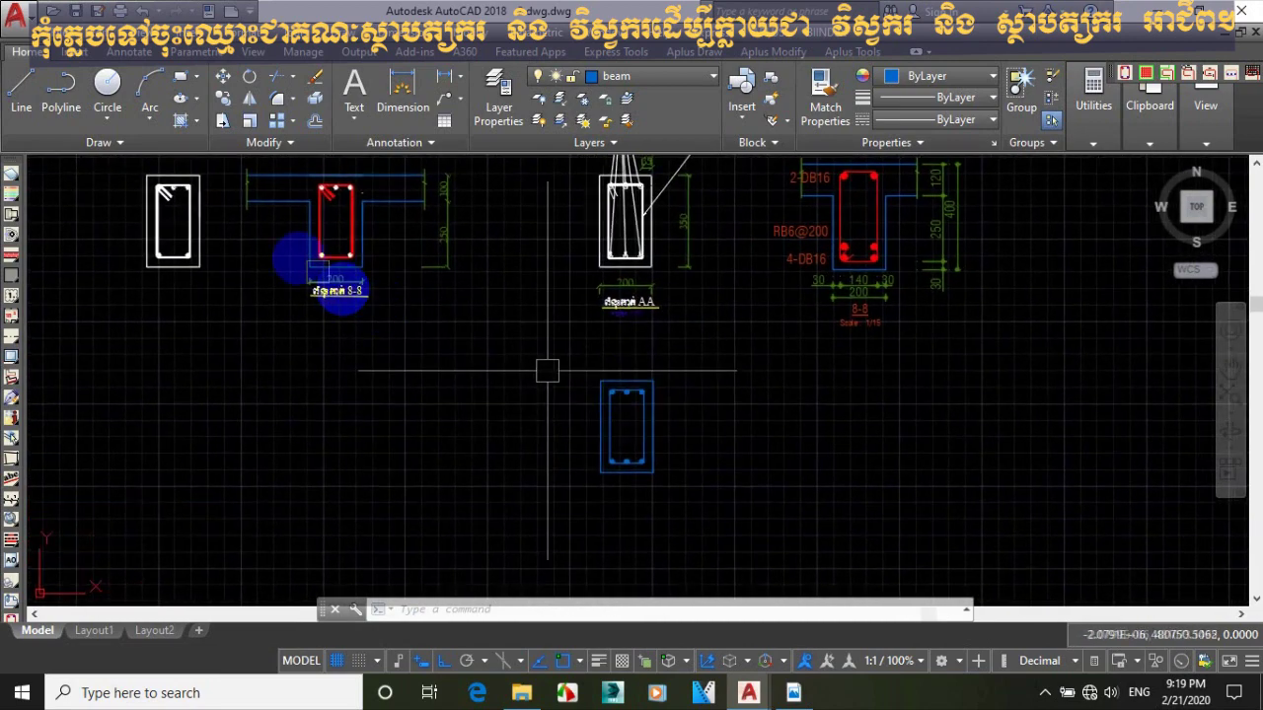
scroll(351, 221, up, 2)
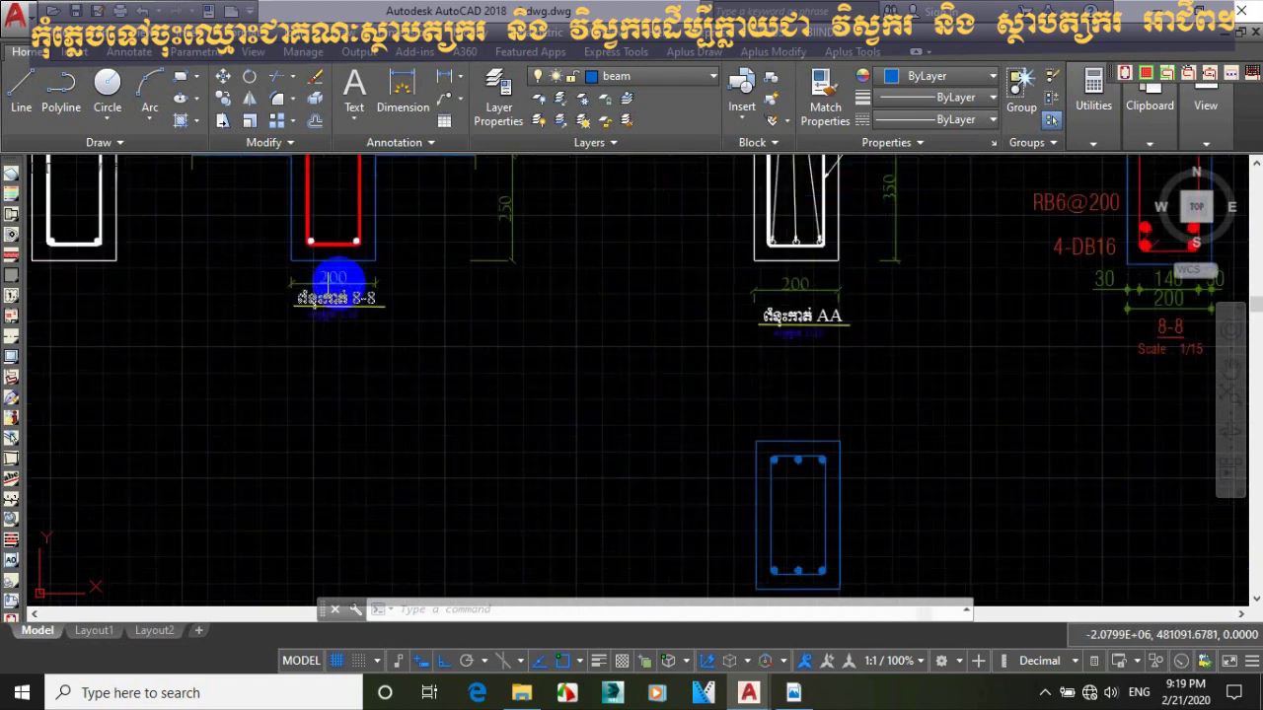
scroll(350, 299, down, 4)
scroll(369, 252, up, 2)
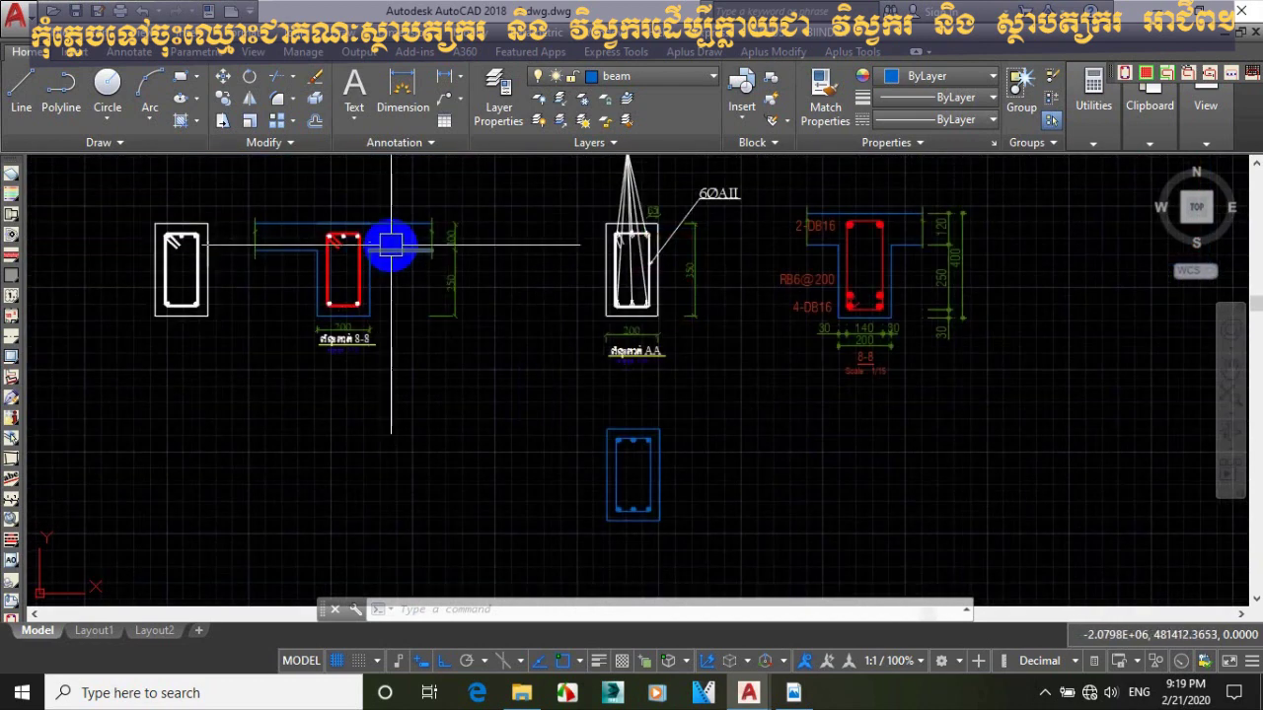
scroll(438, 240, up, 2)
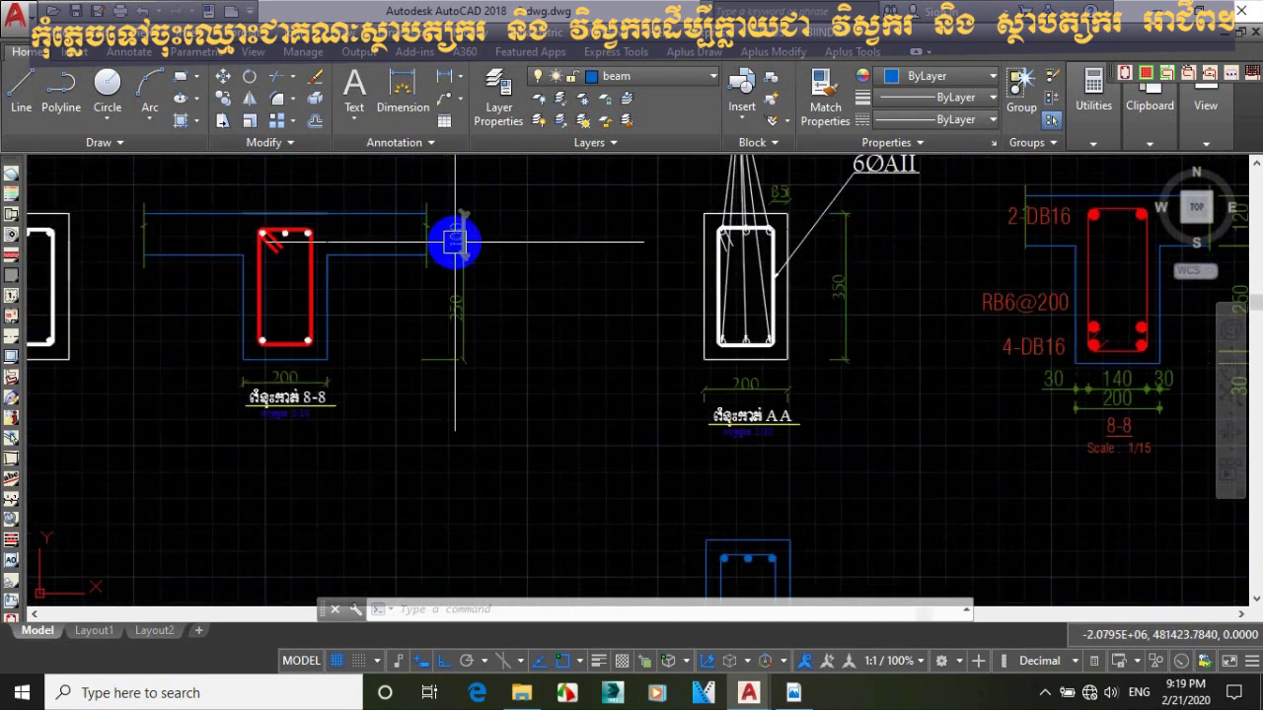
scroll(386, 243, down, 2)
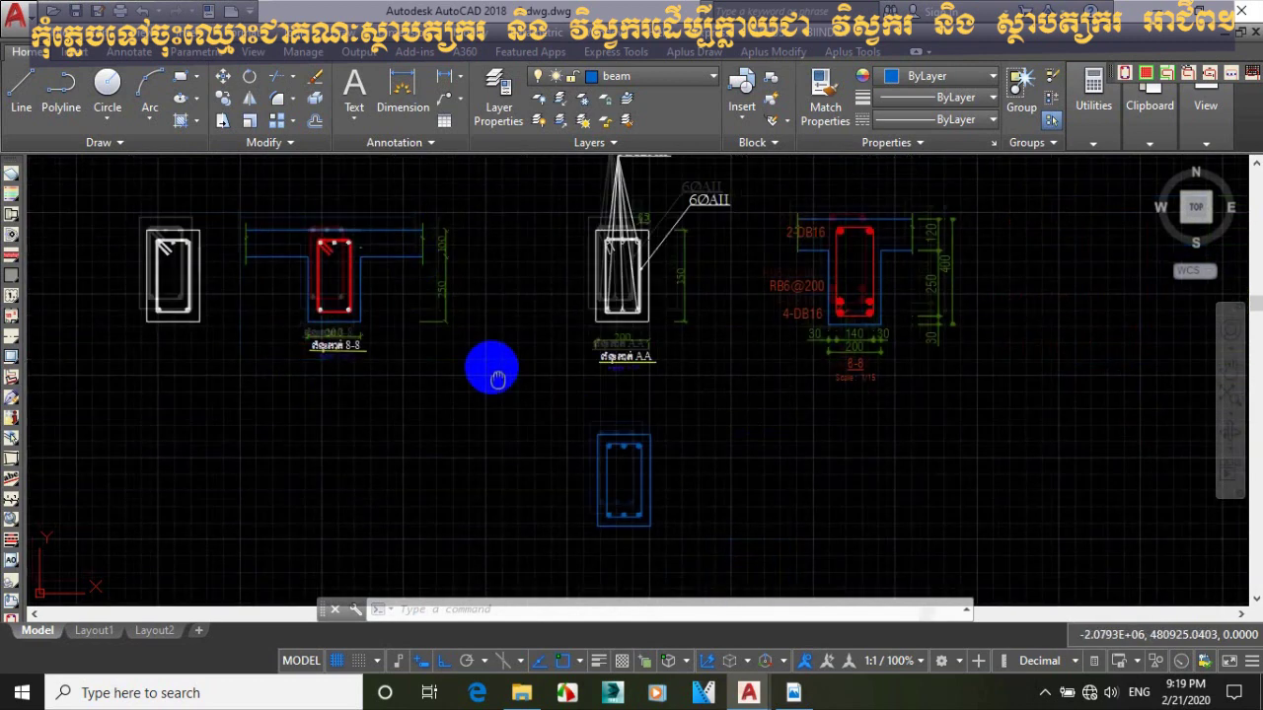
middle_drag(499, 379, 491, 366)
Copy the complete new beam section with stirrup and bars horizontally to its left, using its lower-left corner as base point.
key(Return)
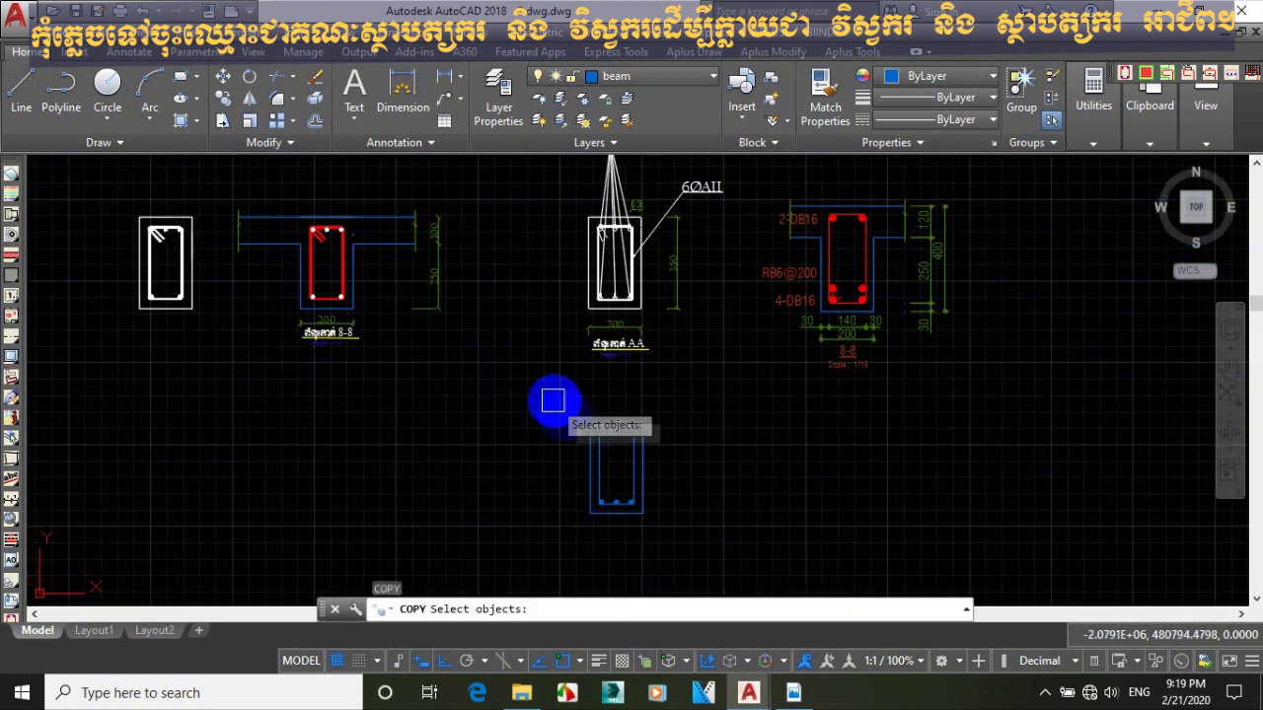
click(559, 402)
click(676, 538)
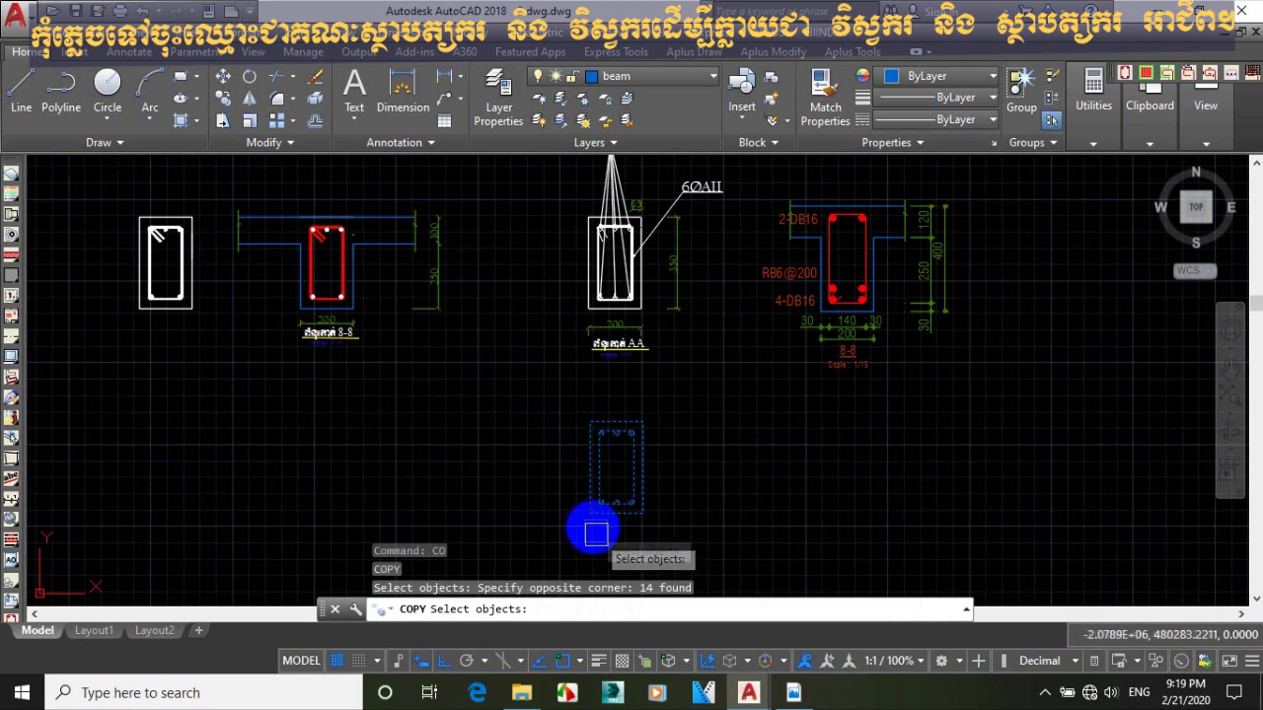
key(Return)
click(589, 514)
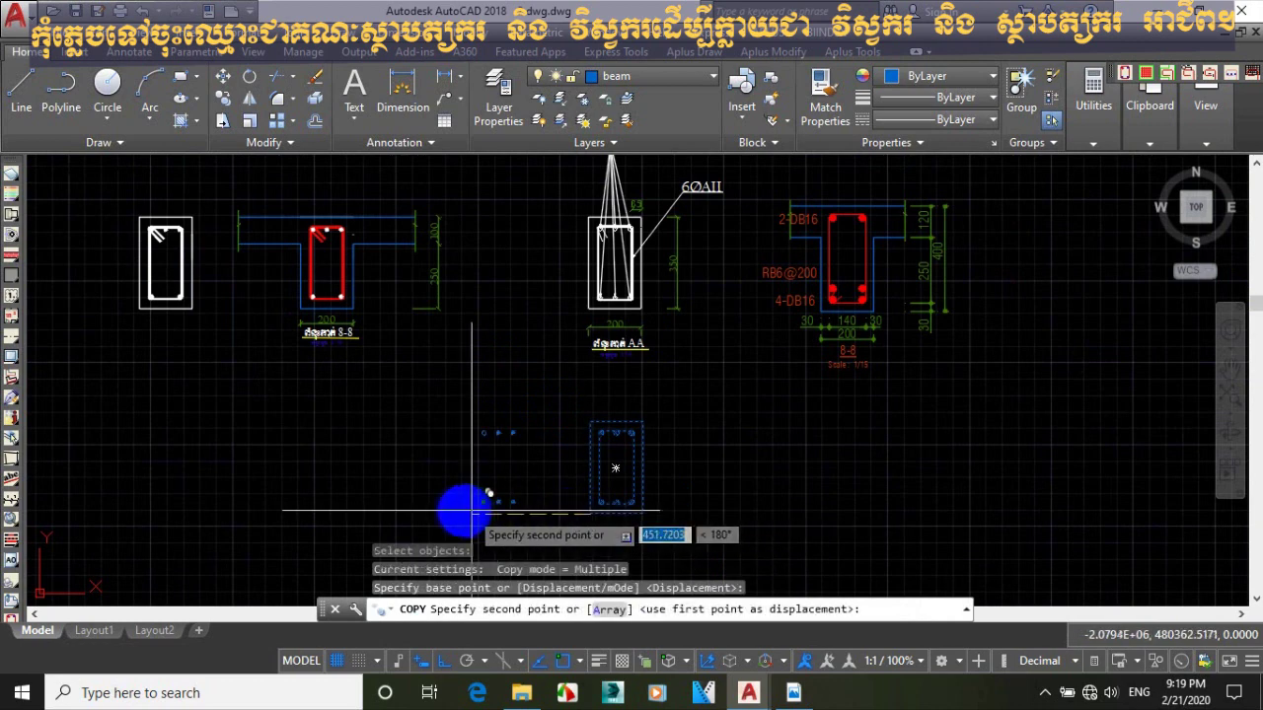
click(431, 514)
key(Escape)
middle_drag(468, 479, 461, 465)
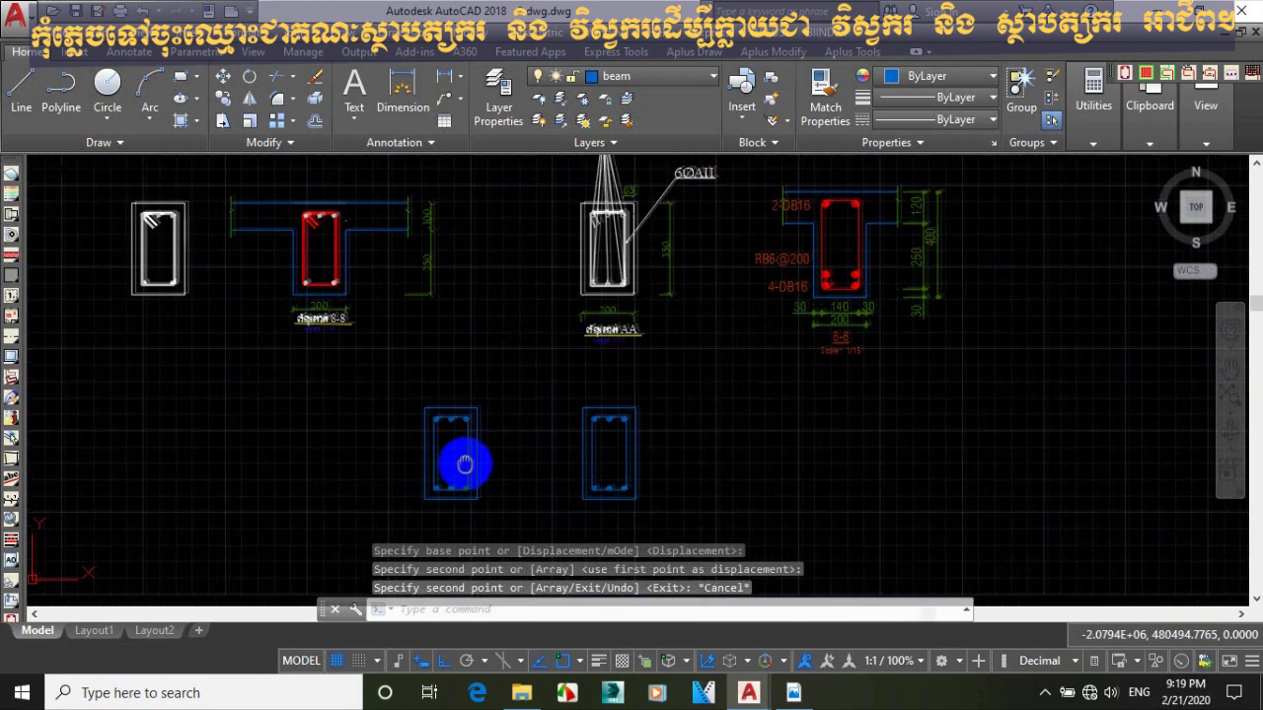
Draw a horizontal construction line through the top edge of the copied beam section.
scroll(460, 469, up, 2)
scroll(493, 435, down, 2)
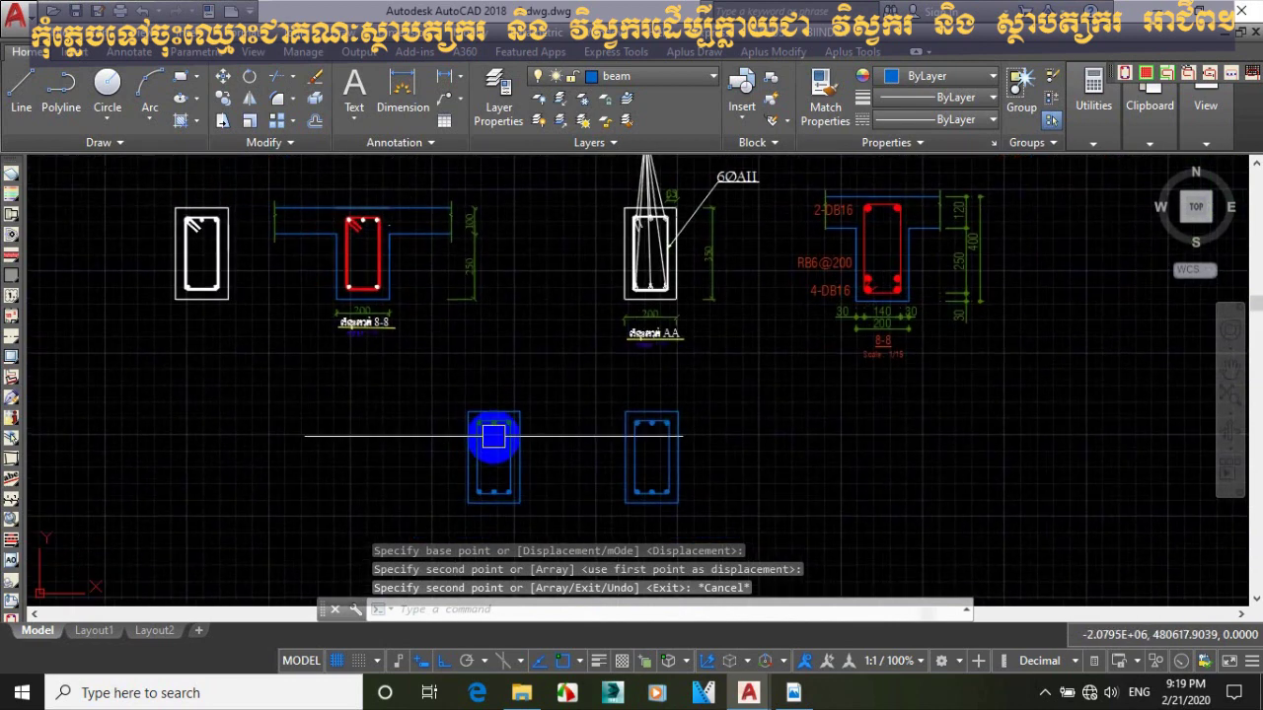
scroll(494, 436, up, 2)
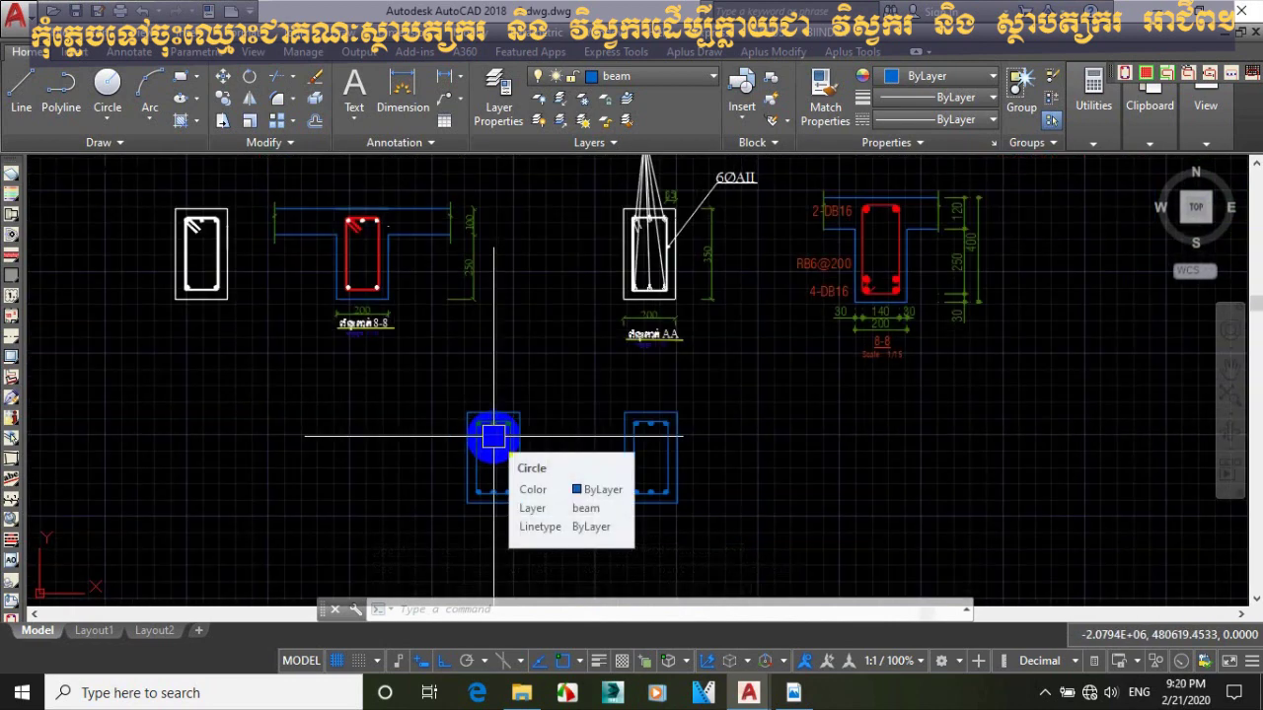
key(Escape)
key(Escape)
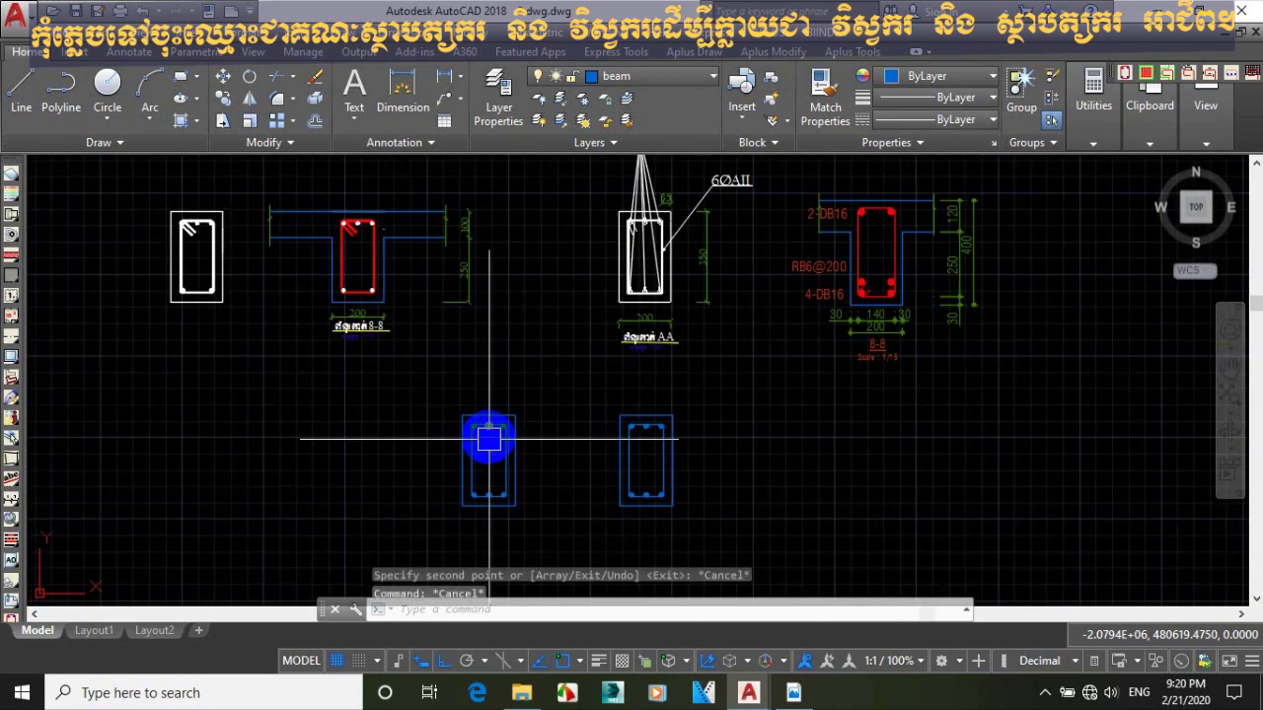
key(Escape)
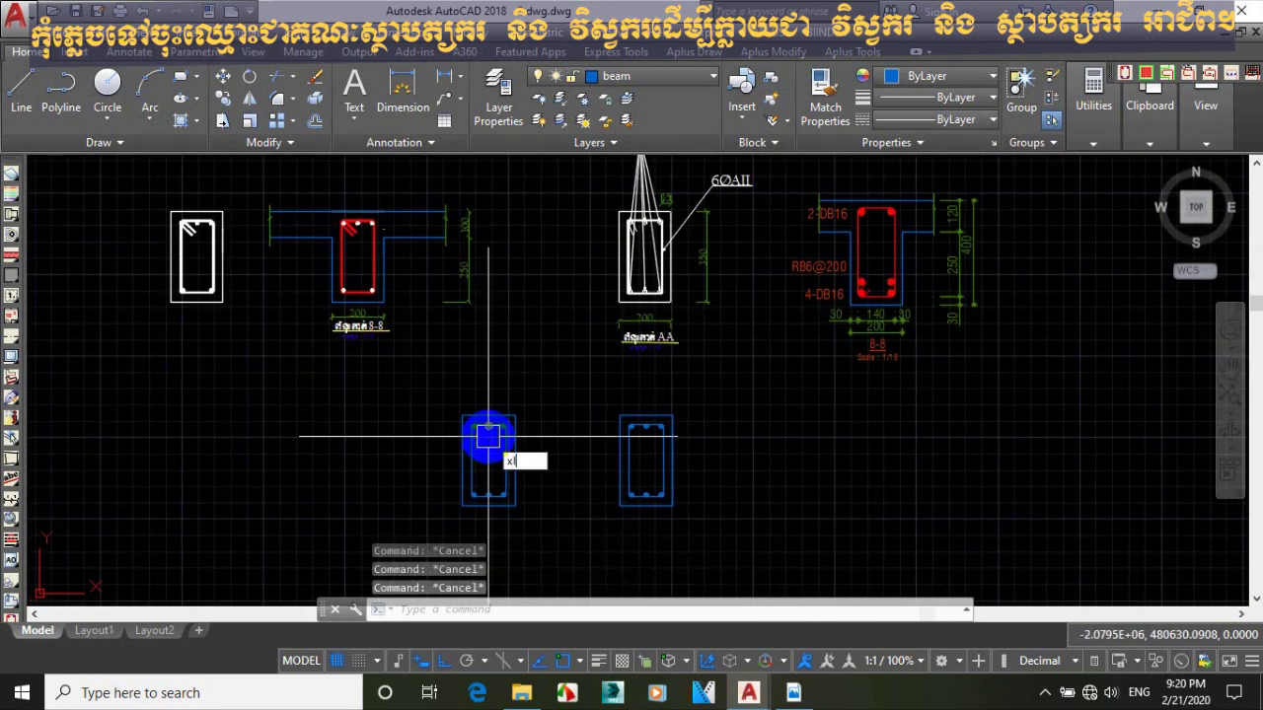
key(Return)
text(h)
key(Return)
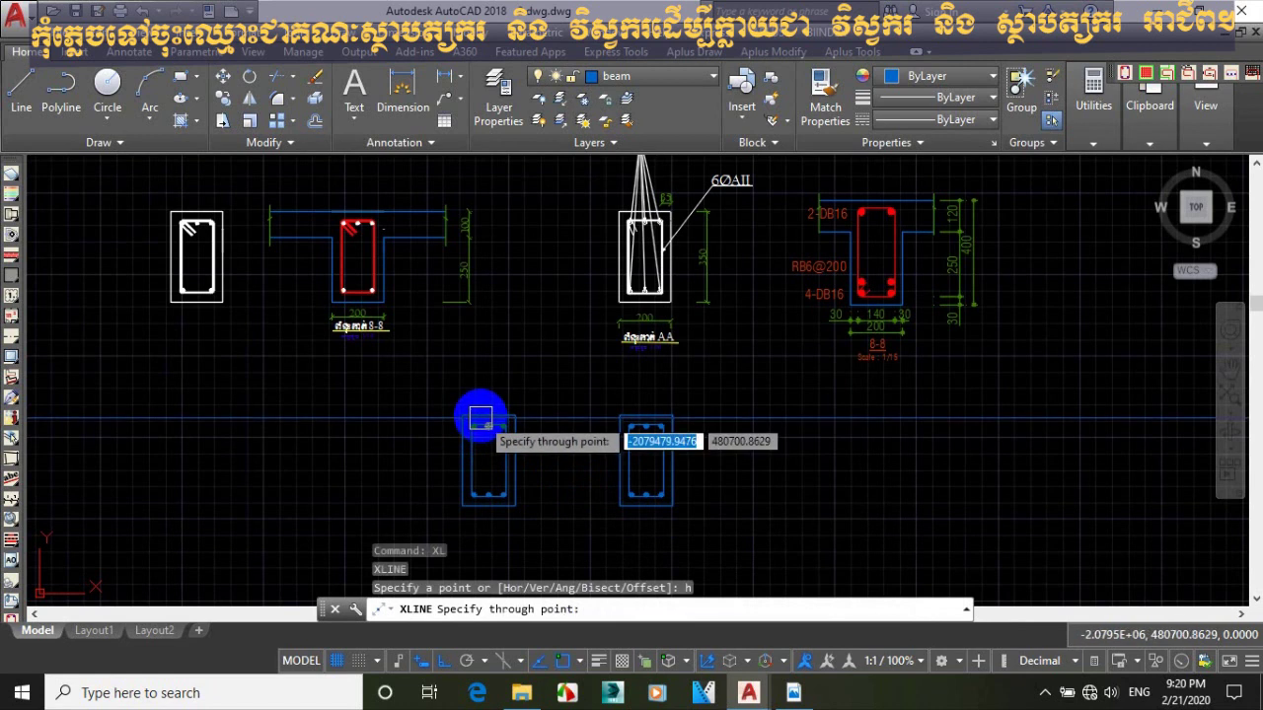
key(Escape)
key(Escape)
key(Escape)
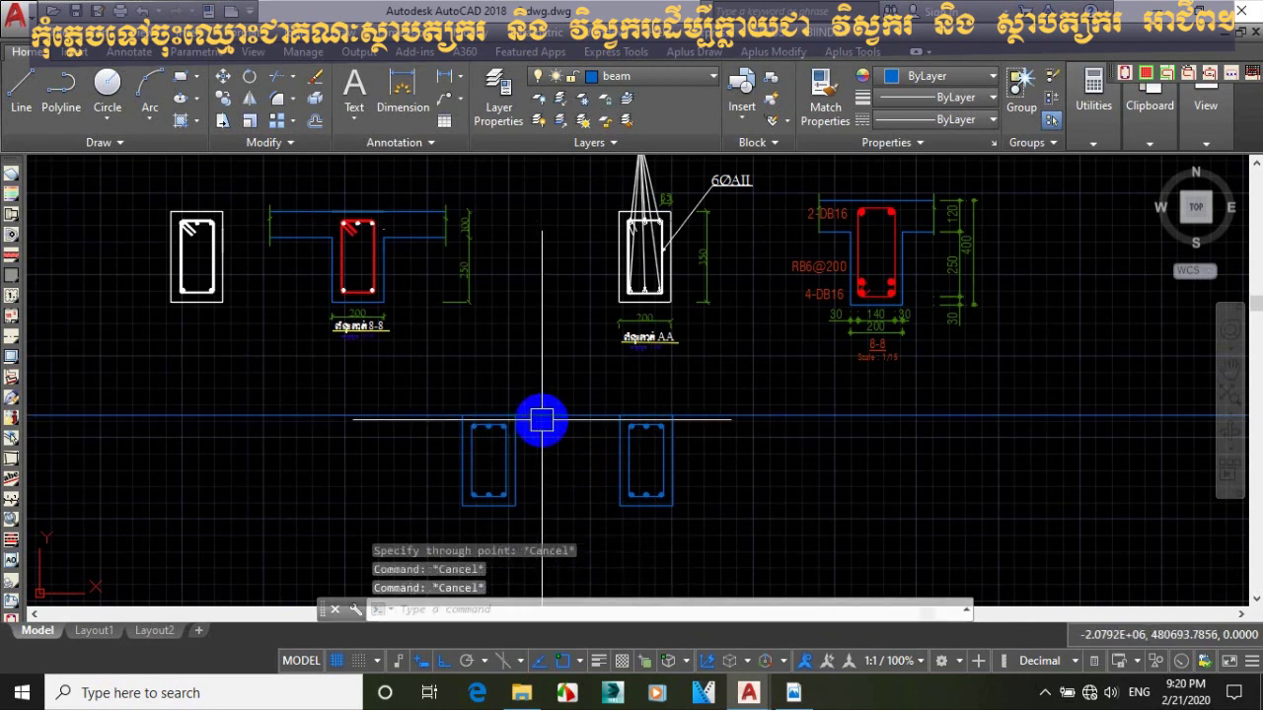
Offset the horizontal construction line 100 downward to mark the underside of the slab.
key(Return)
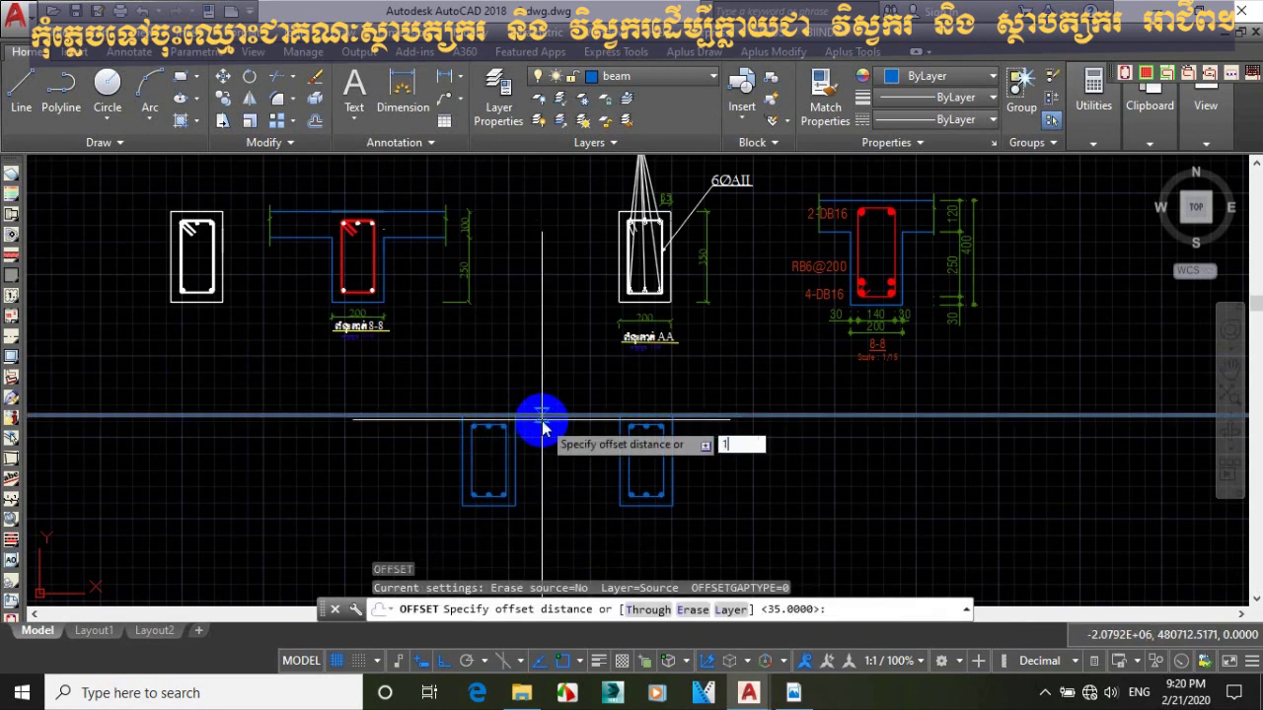
key(Return)
click(543, 416)
click(544, 454)
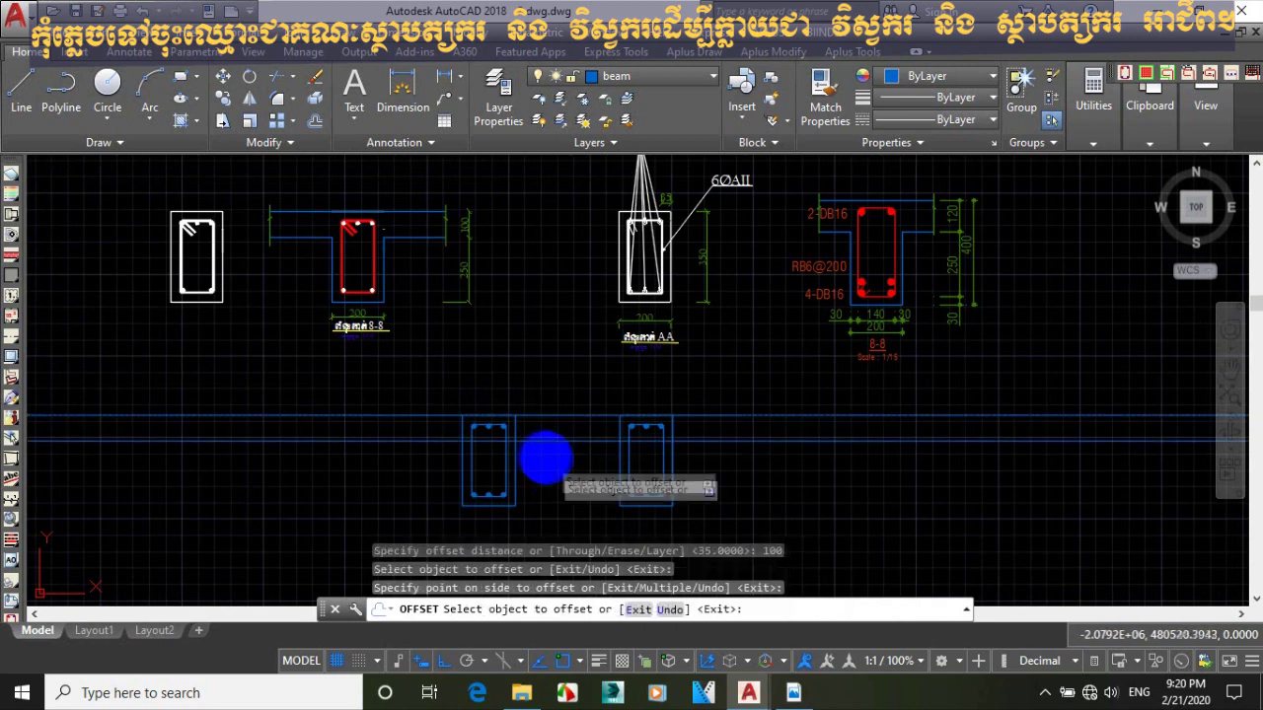
Copy the break line at the right slab end of section 8-8 onto the upper construction line, between the two new beam sections.
key(Escape)
key(Escape)
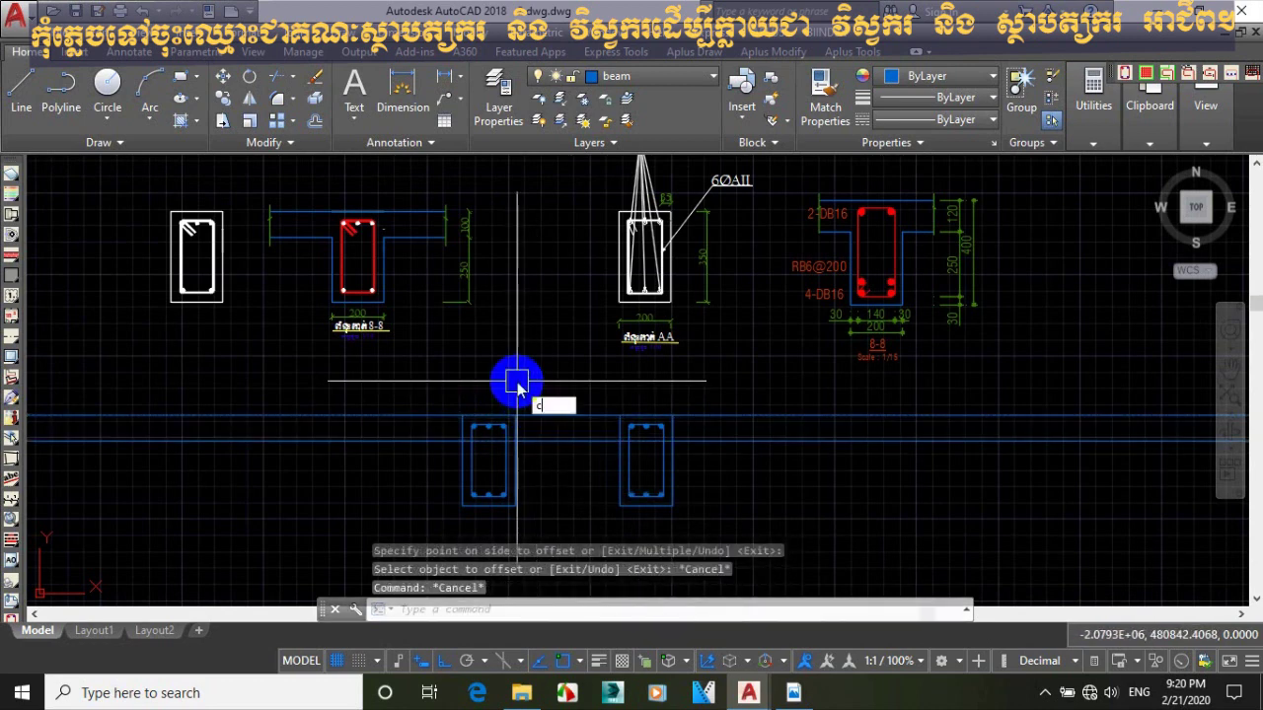
key(Return)
click(437, 184)
click(462, 257)
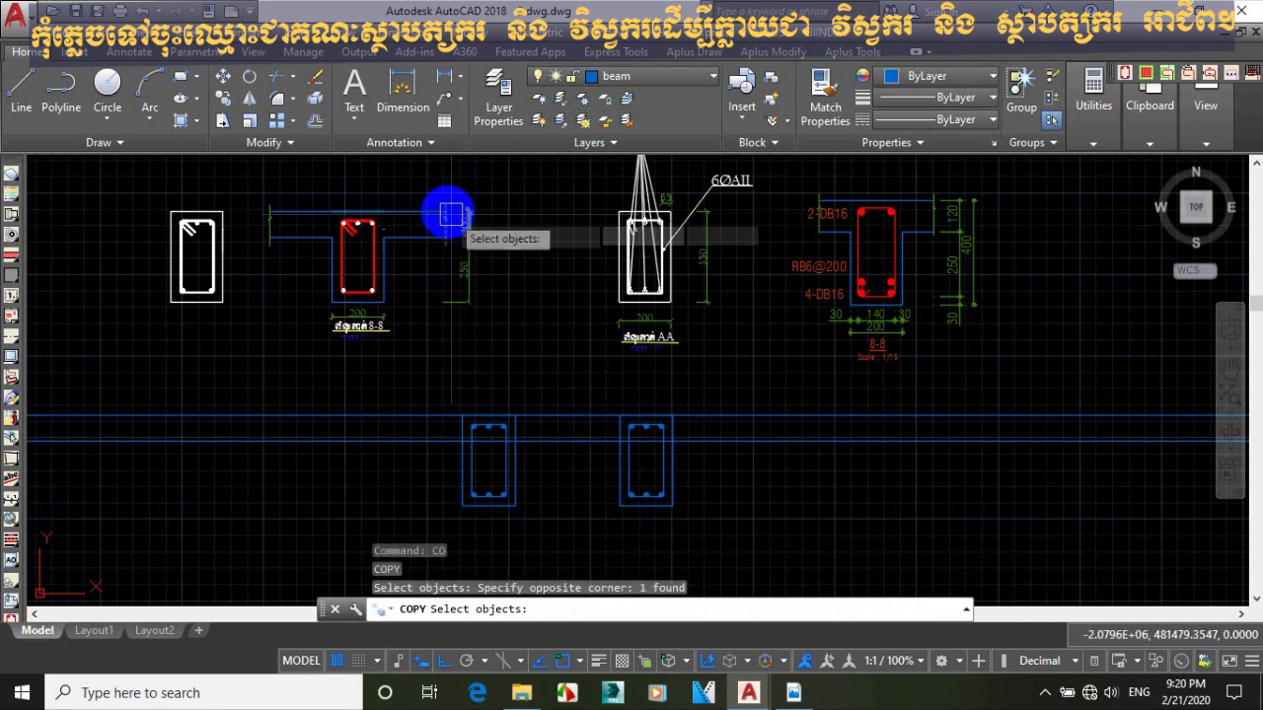
key(Return)
click(445, 209)
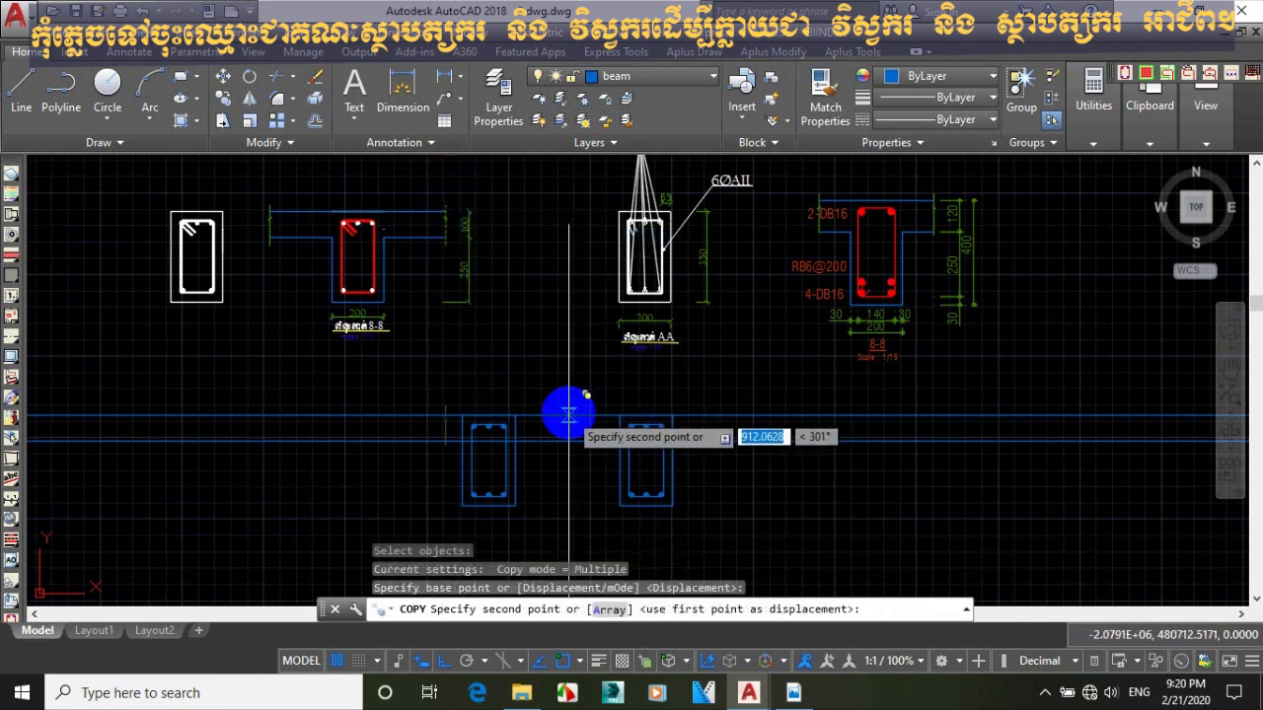
click(572, 415)
key(Escape)
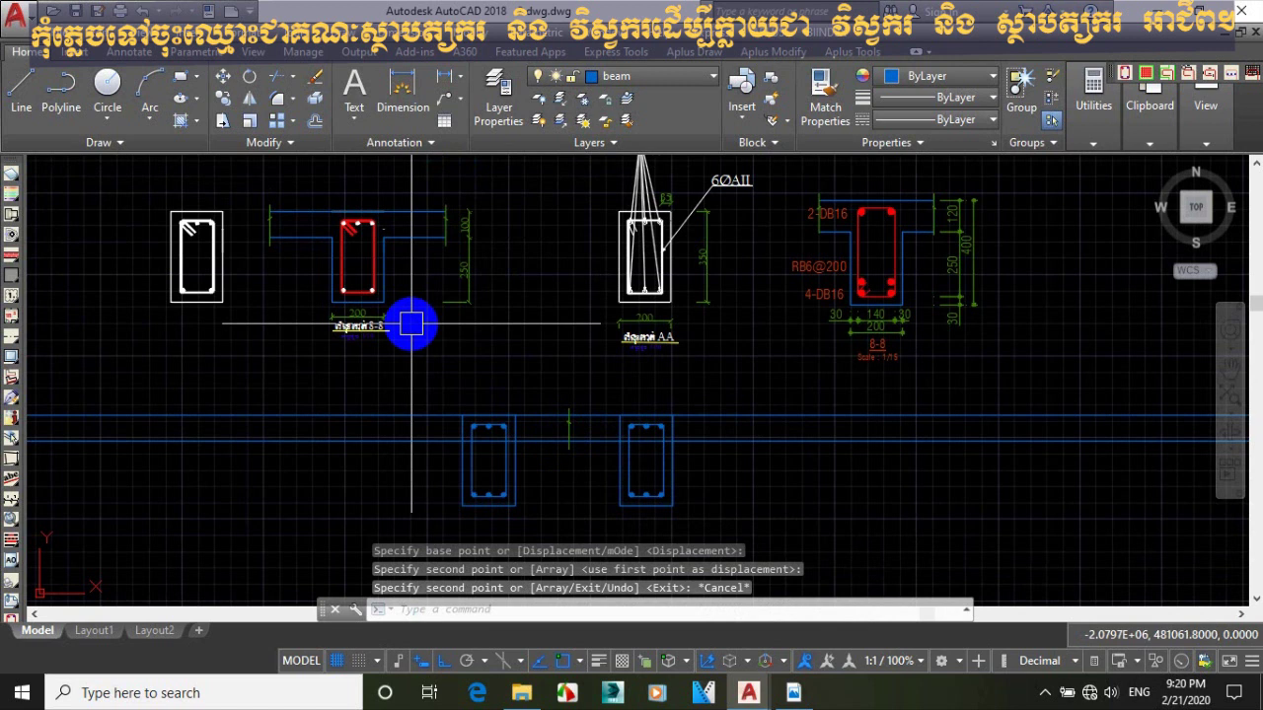
text(co)
key(Return)
key(Escape)
Mirror the break line about the copied beam's vertical centreline, keeping the original.
text(mi)
key(Return)
click(544, 395)
click(578, 465)
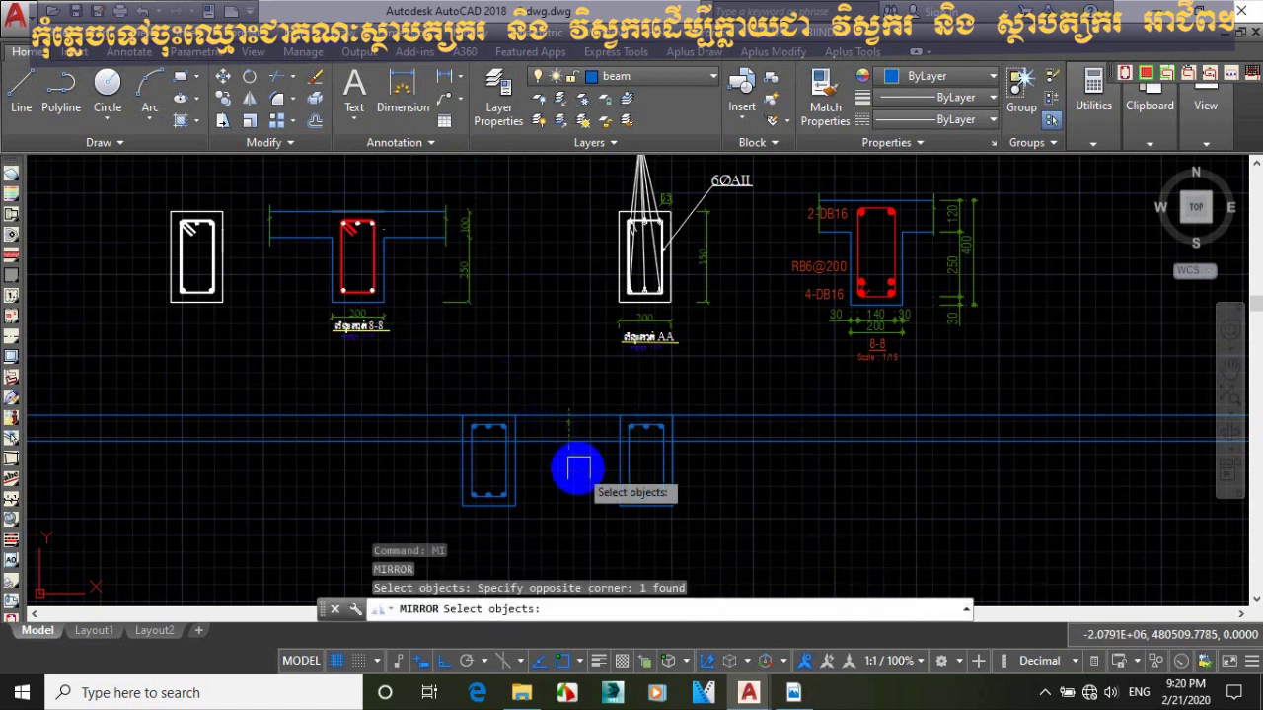
key(Return)
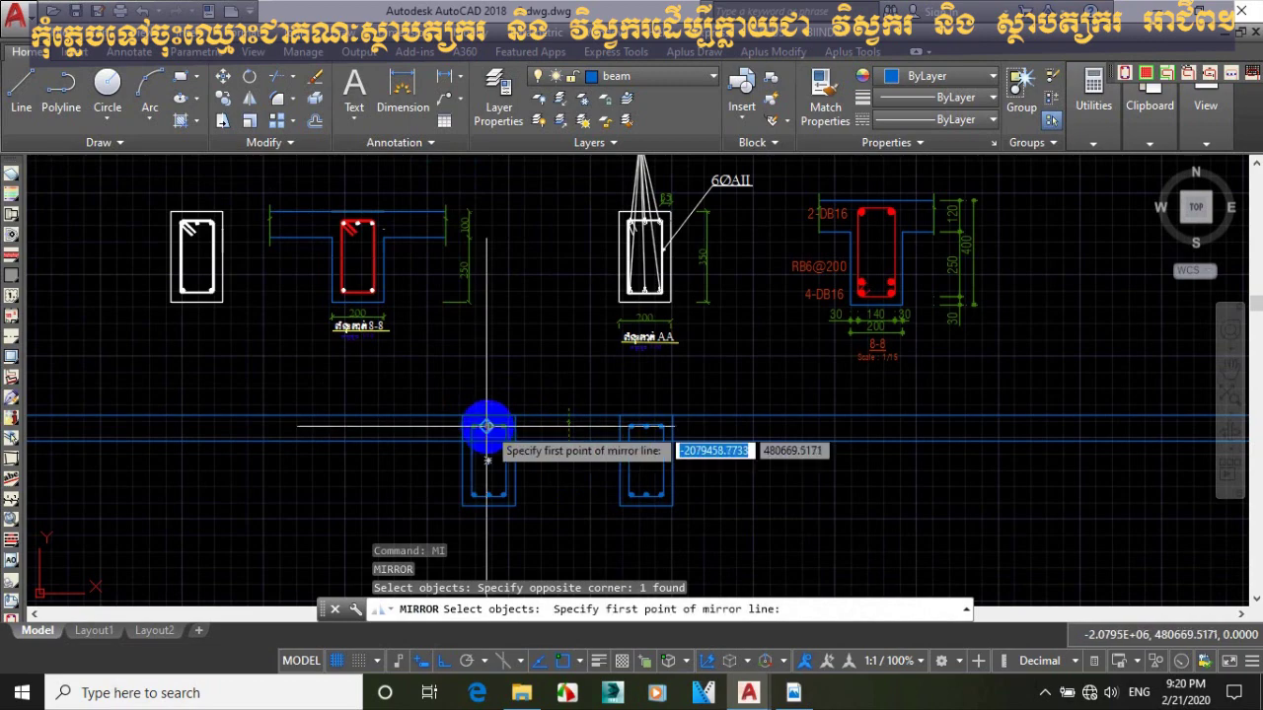
scroll(474, 431, up, 5)
click(469, 436)
scroll(472, 430, down, 2)
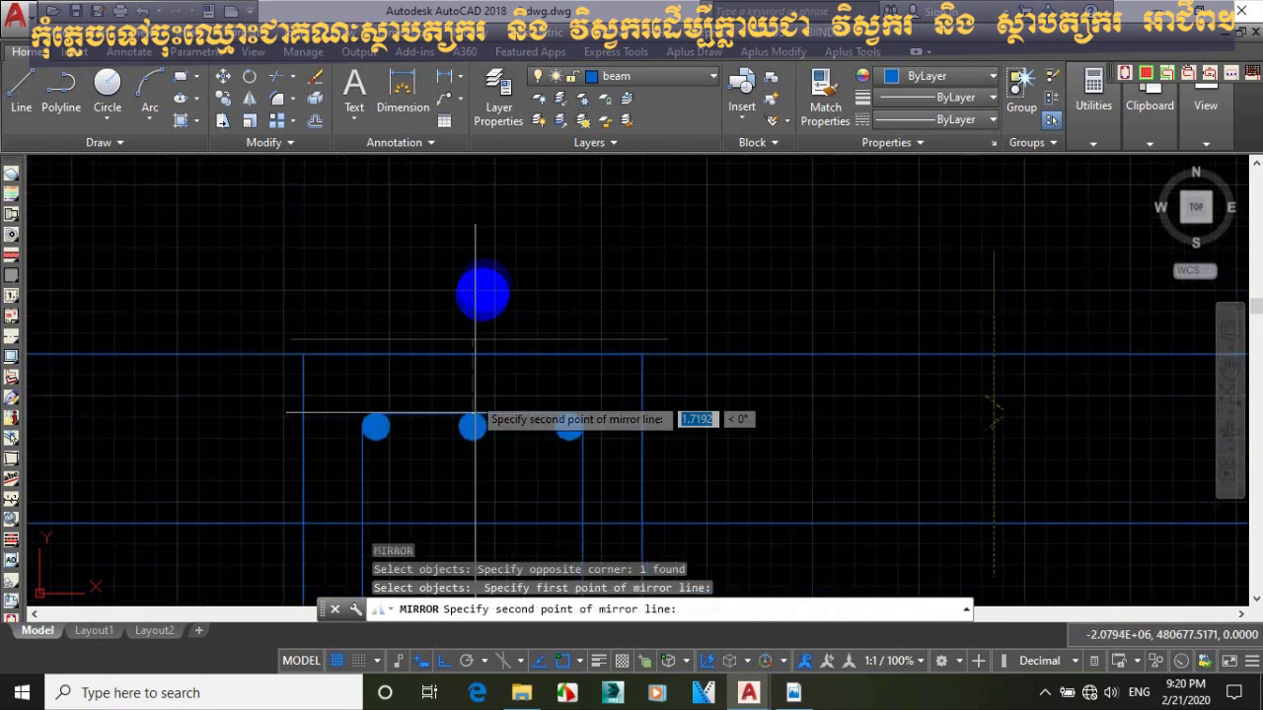
click(488, 259)
key(Return)
Trim both horizontal construction lines where they extend beyond the two break lines.
scroll(479, 254, down, 3)
scroll(378, 305, up, 2)
text(tr)
key(Return)
key(Return)
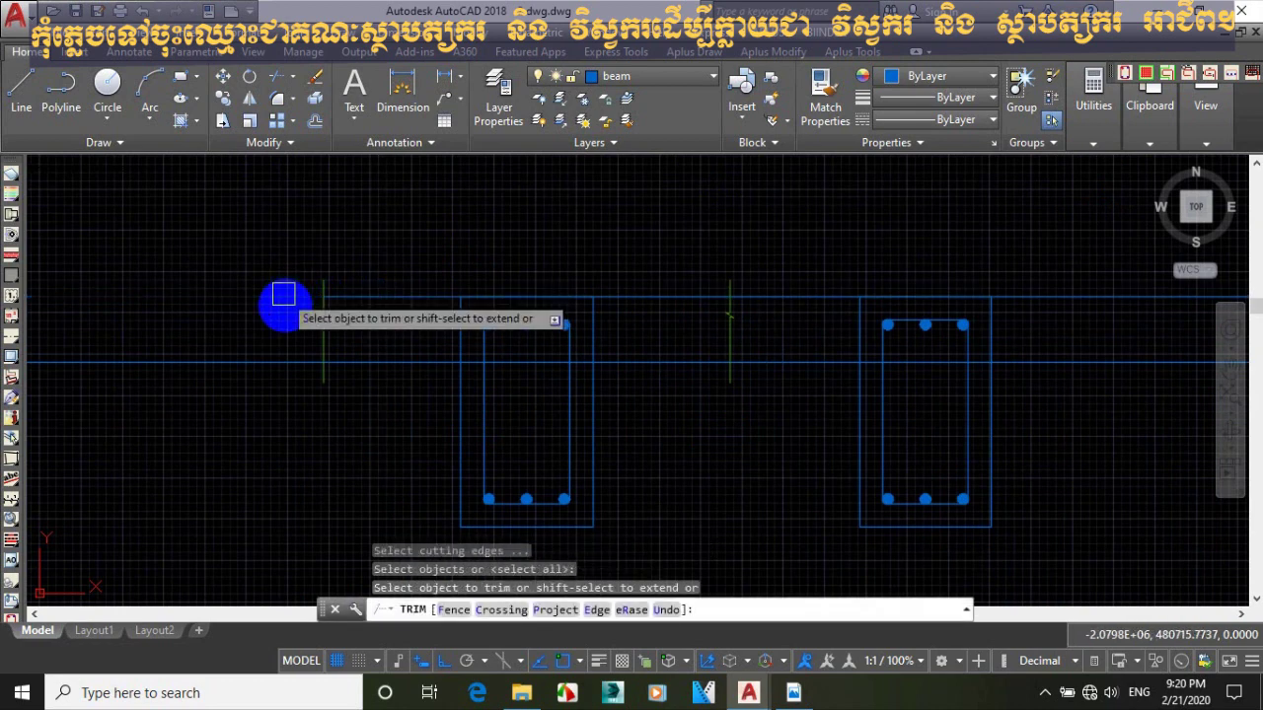
click(289, 362)
click(756, 296)
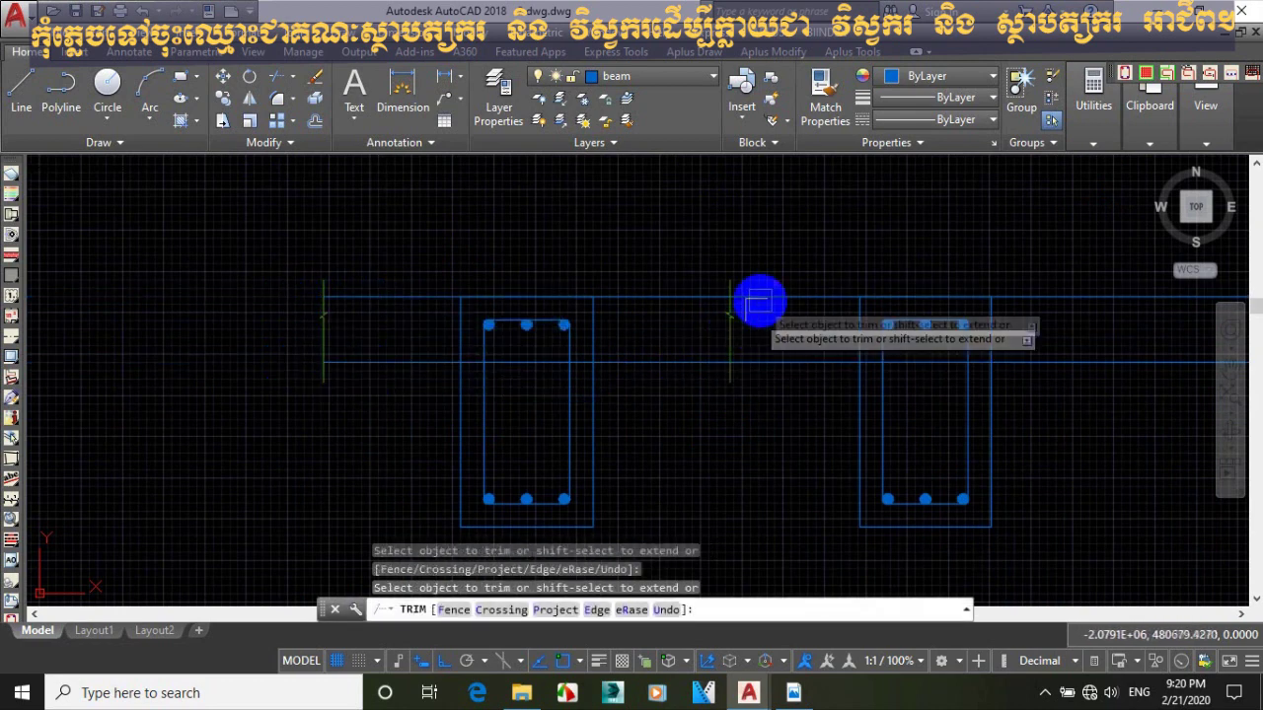
click(757, 363)
Trim the beam sides within the slab depth and the slab underside inside the beam, and erase the leftover segment inside the stirrup.
scroll(495, 355, up, 4)
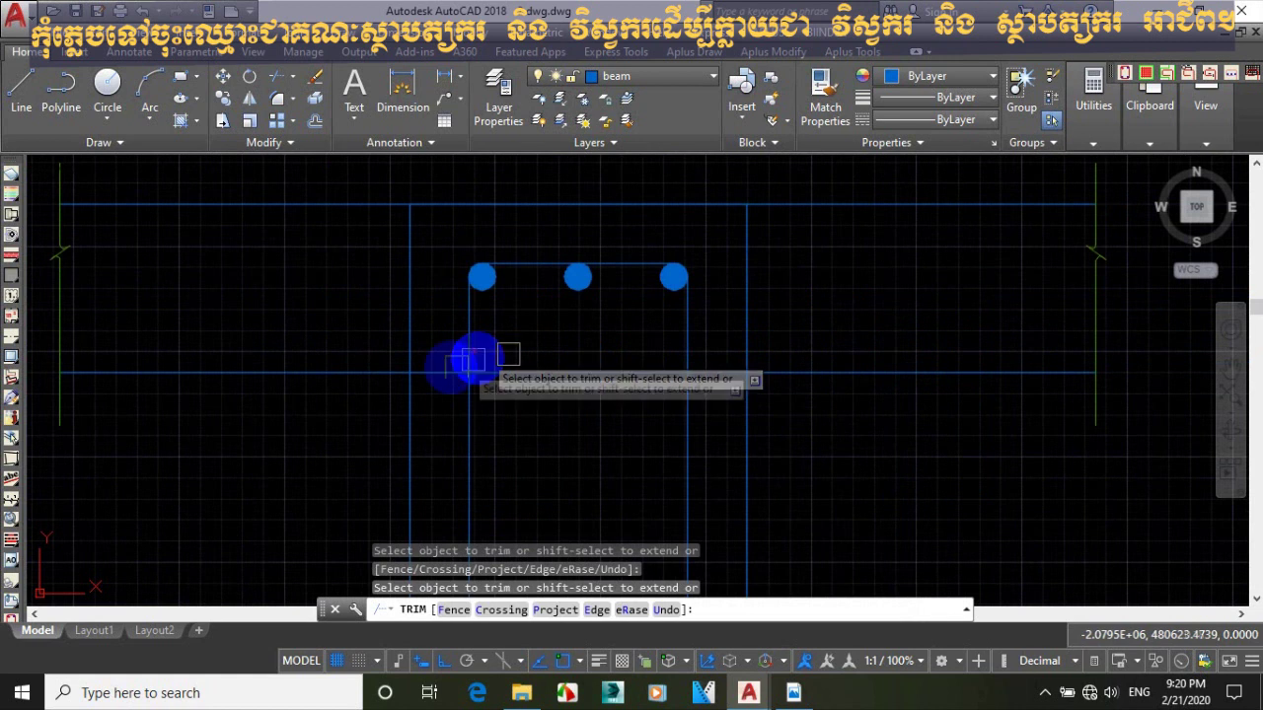
click(410, 267)
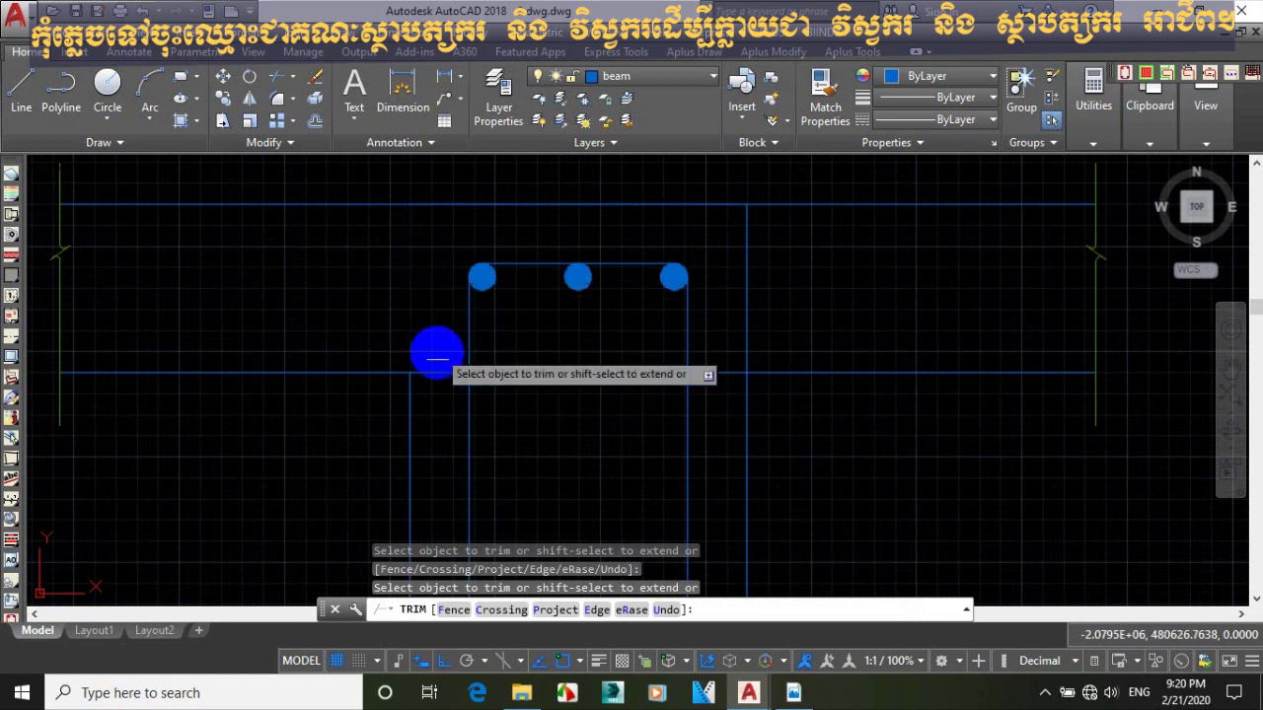
click(442, 373)
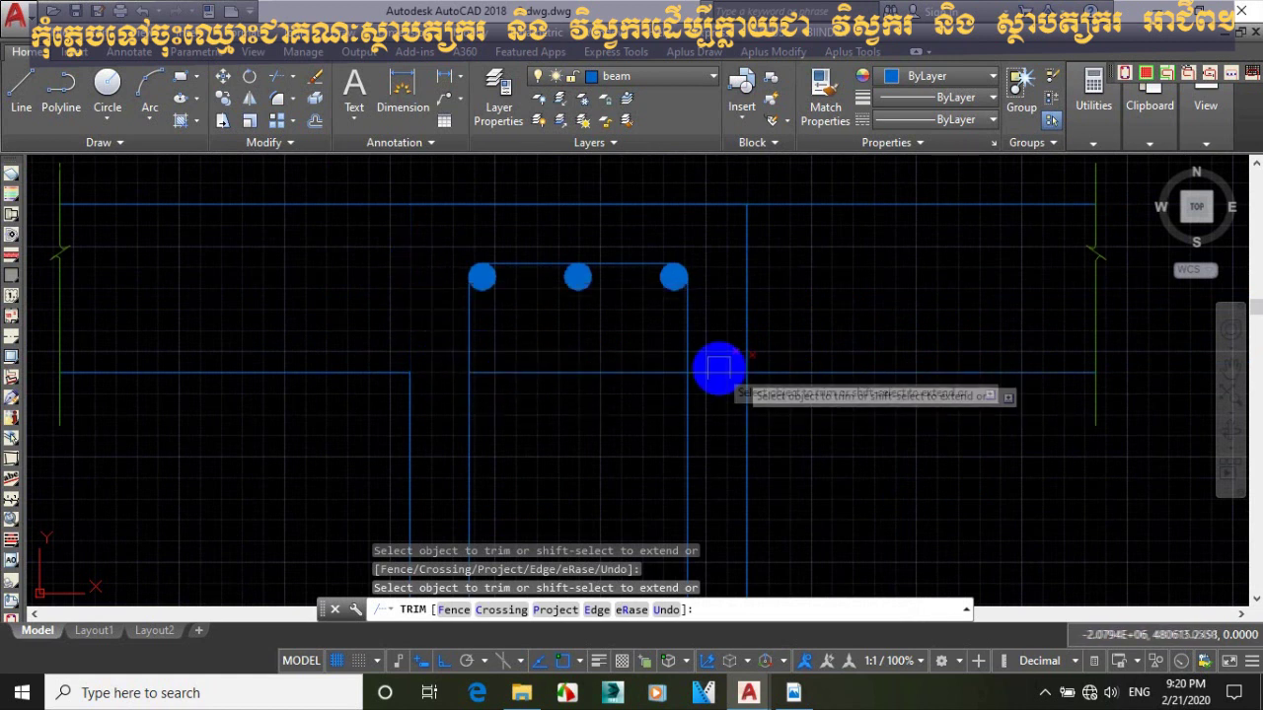
click(746, 328)
click(716, 373)
key(Escape)
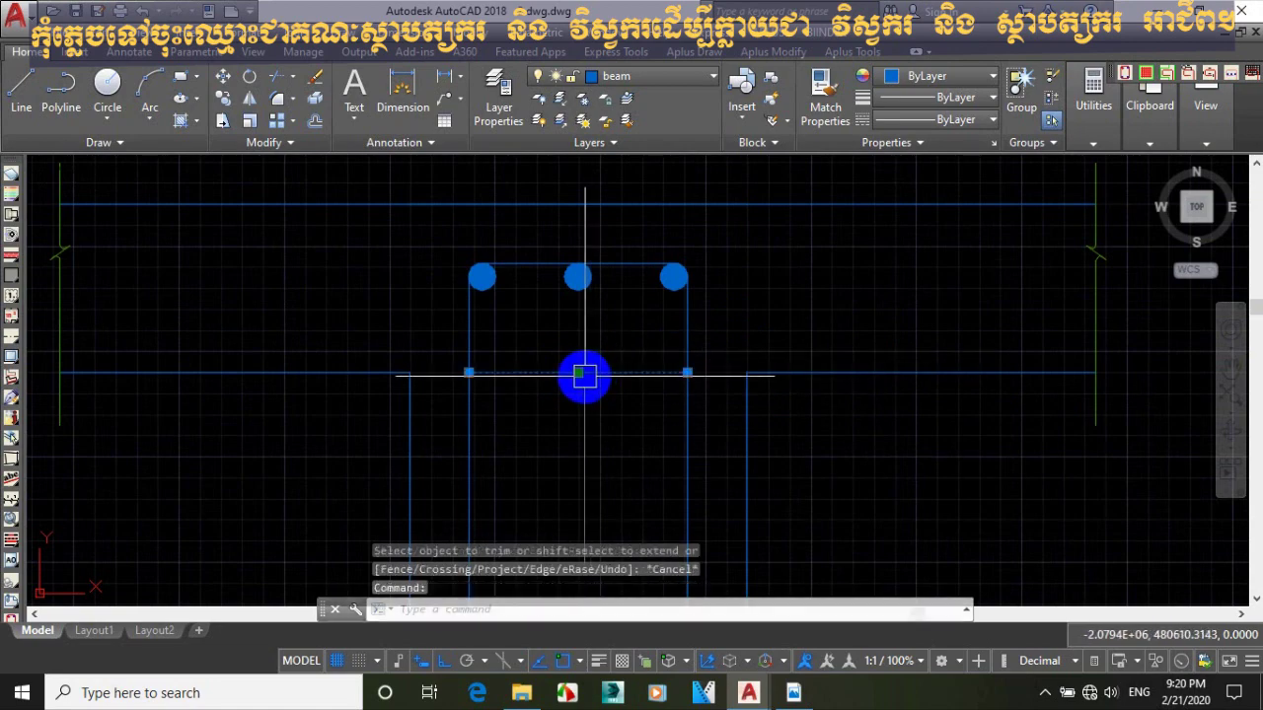
click(578, 372)
key(Delete)
Compare the new T-shaped section's slab and beam outline with reference section 8-8.
scroll(537, 355, down, 2)
scroll(537, 356, down, 6)
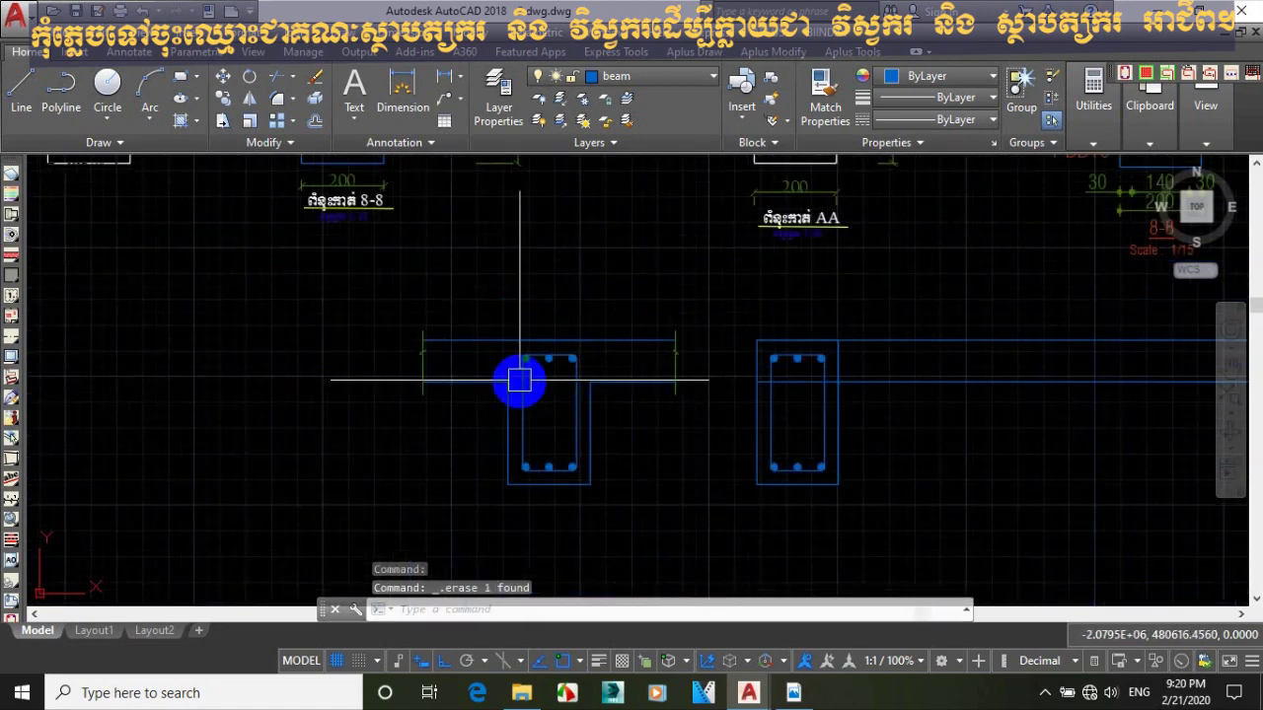
scroll(449, 304, up, 2)
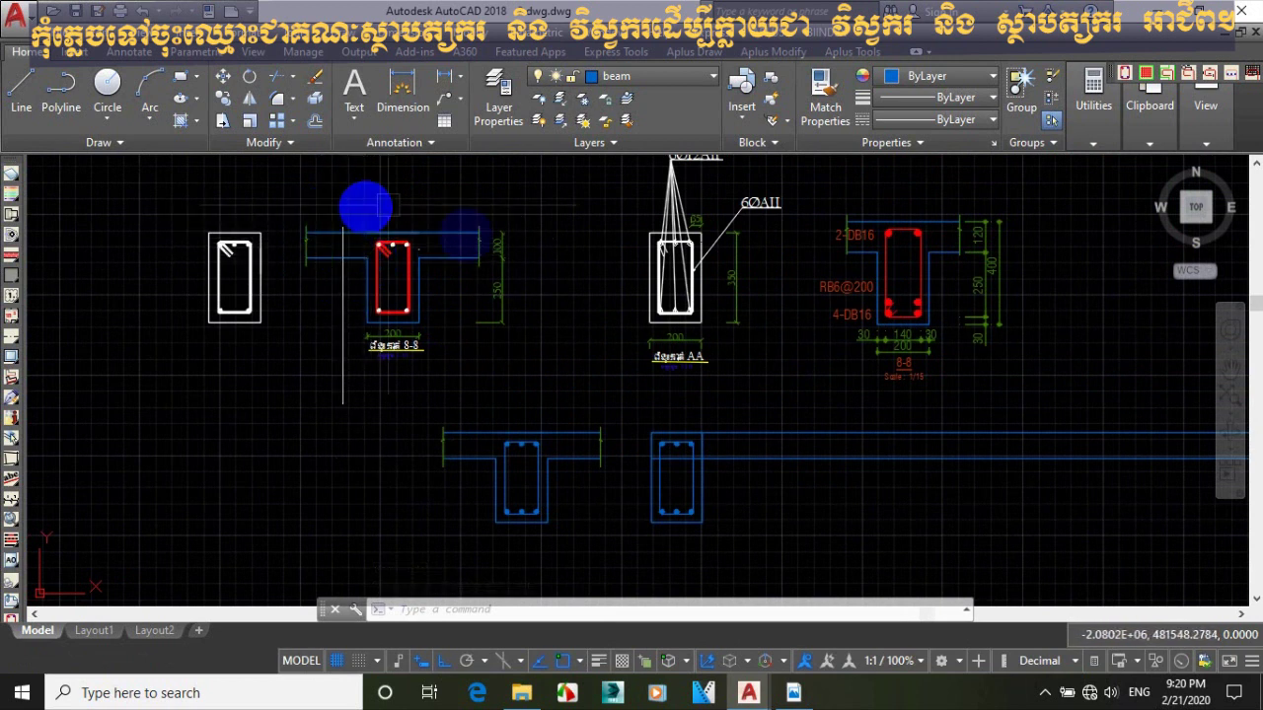
click(525, 438)
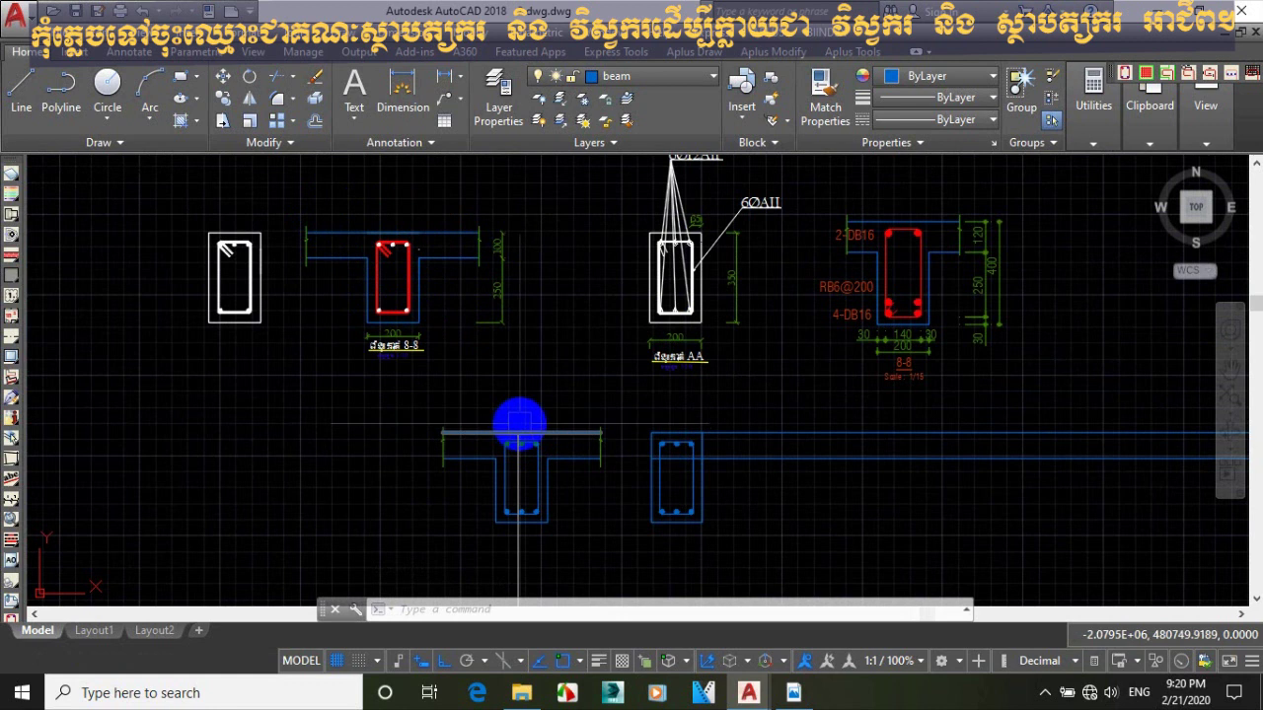
click(409, 254)
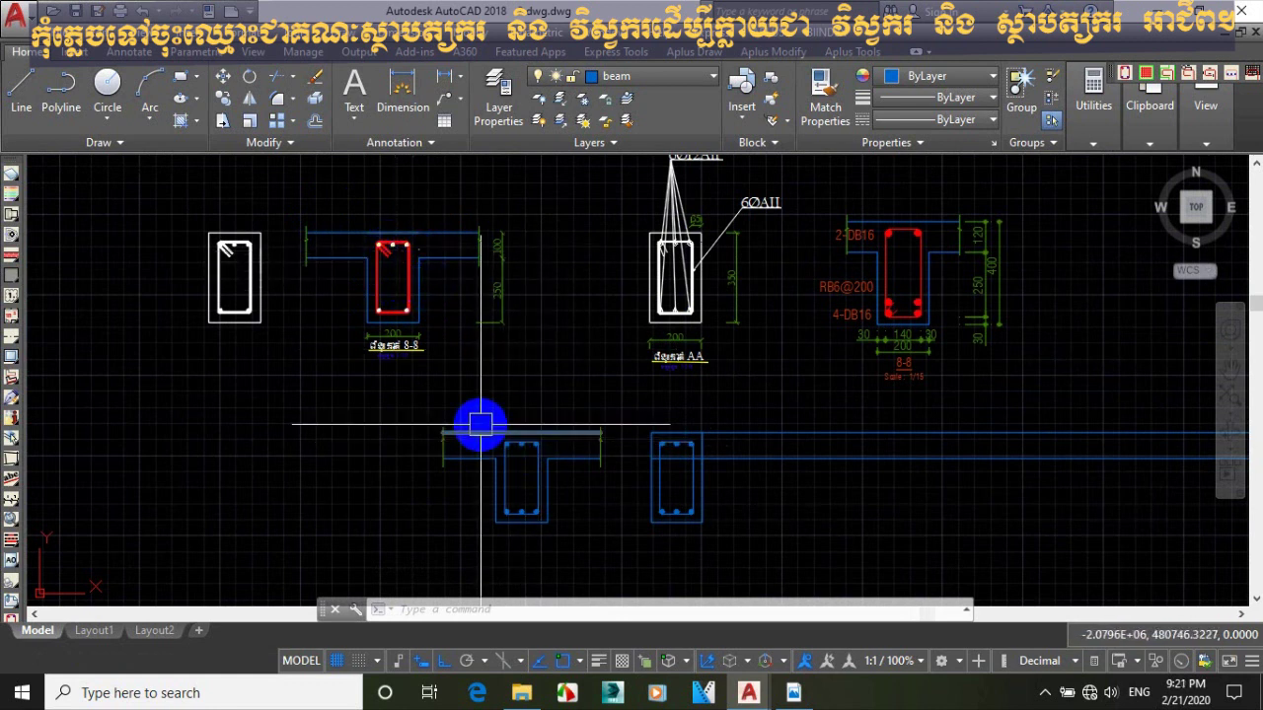
mouse_move(539, 420)
middle_down()
mouse_move(528, 407)
mouse_move(565, 413)
middle_up()
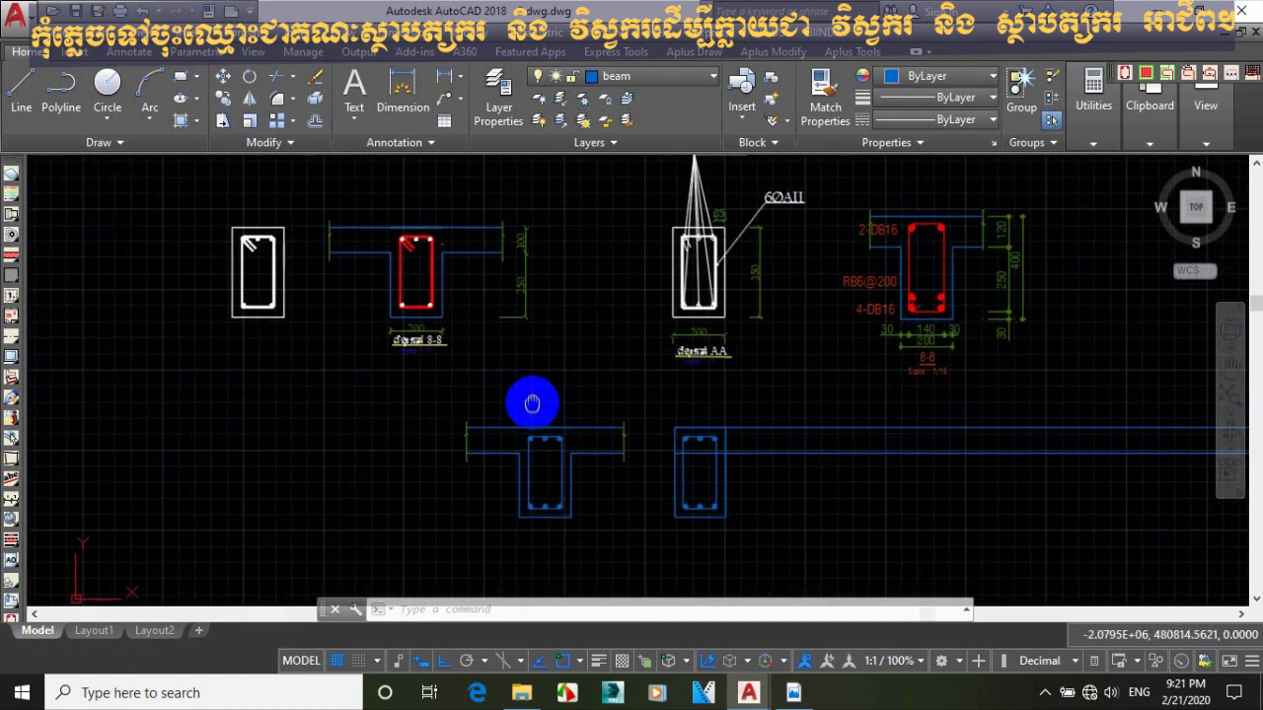
middle_drag(494, 409, 490, 402)
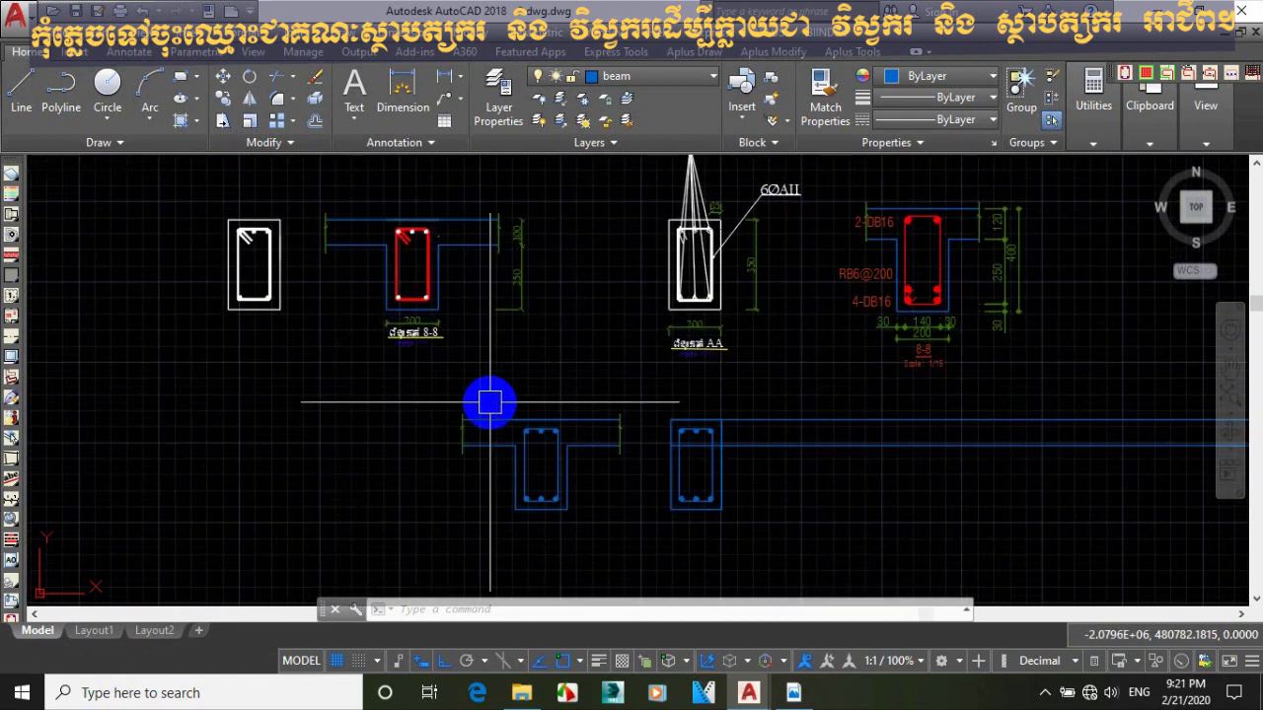
Try moving the complete new T-shaped section slightly upward, and undo the move.
key(m)
key(Return)
click(446, 392)
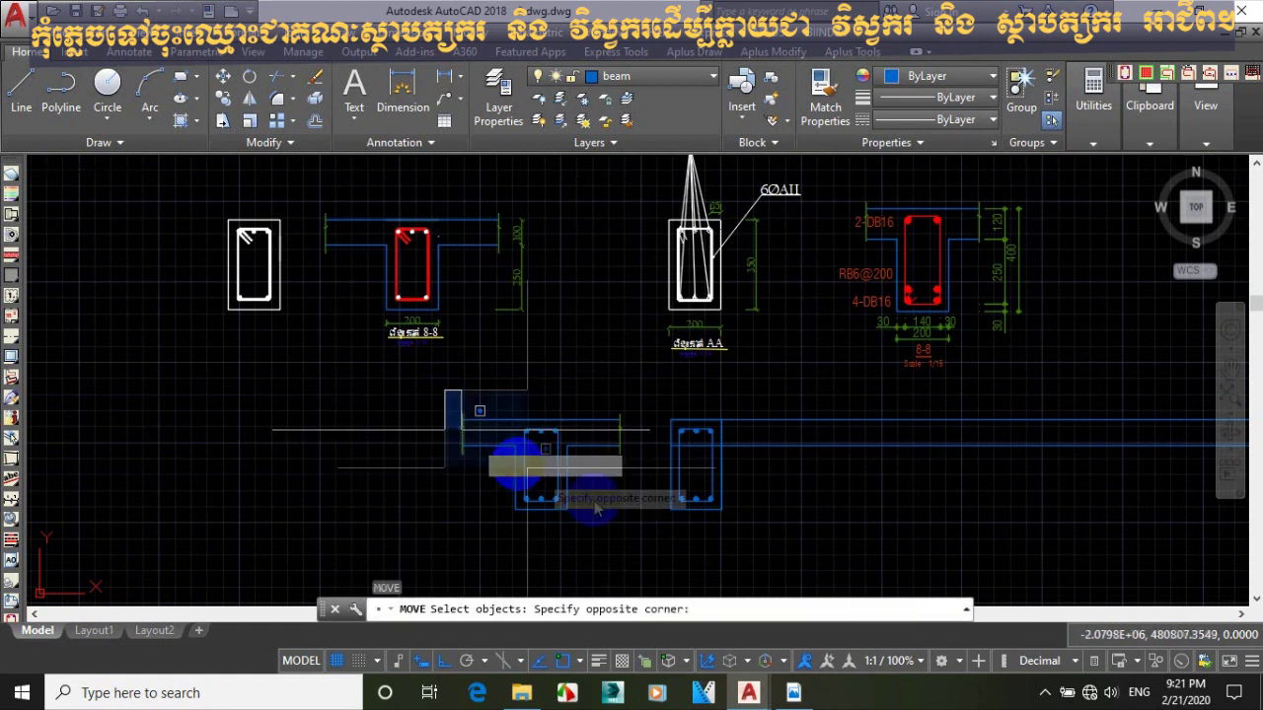
click(631, 531)
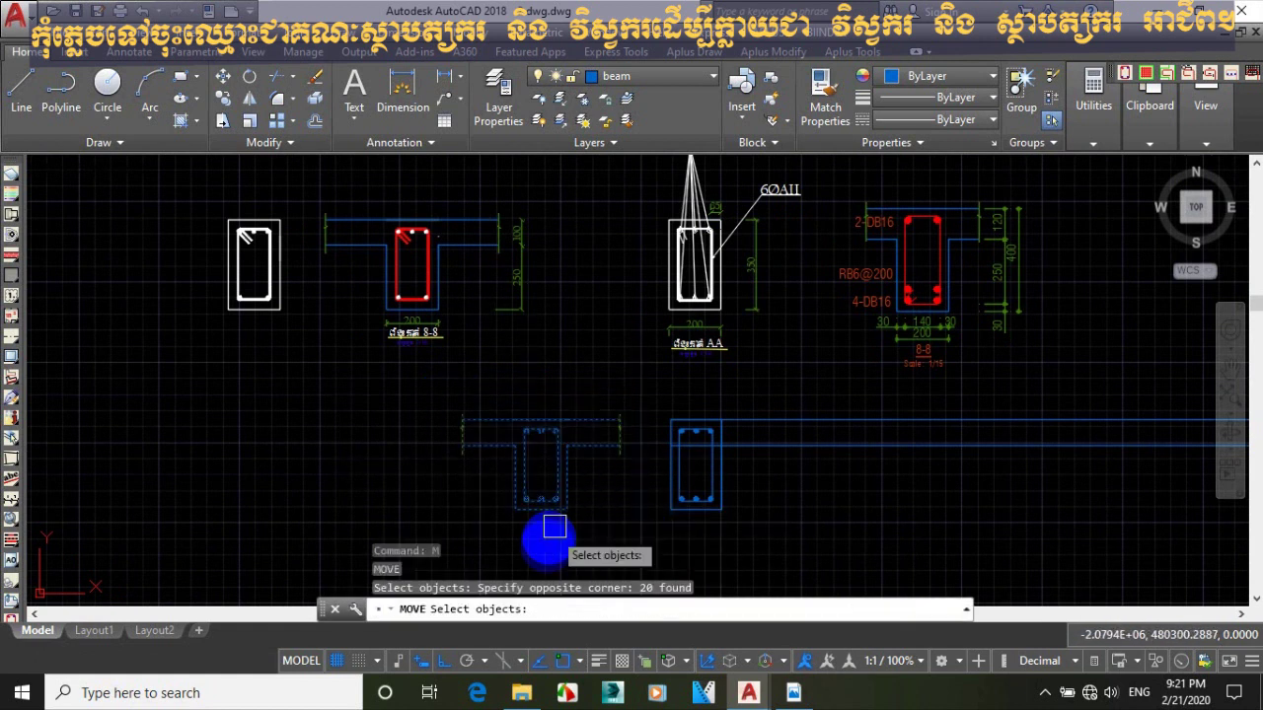
key(Return)
click(537, 553)
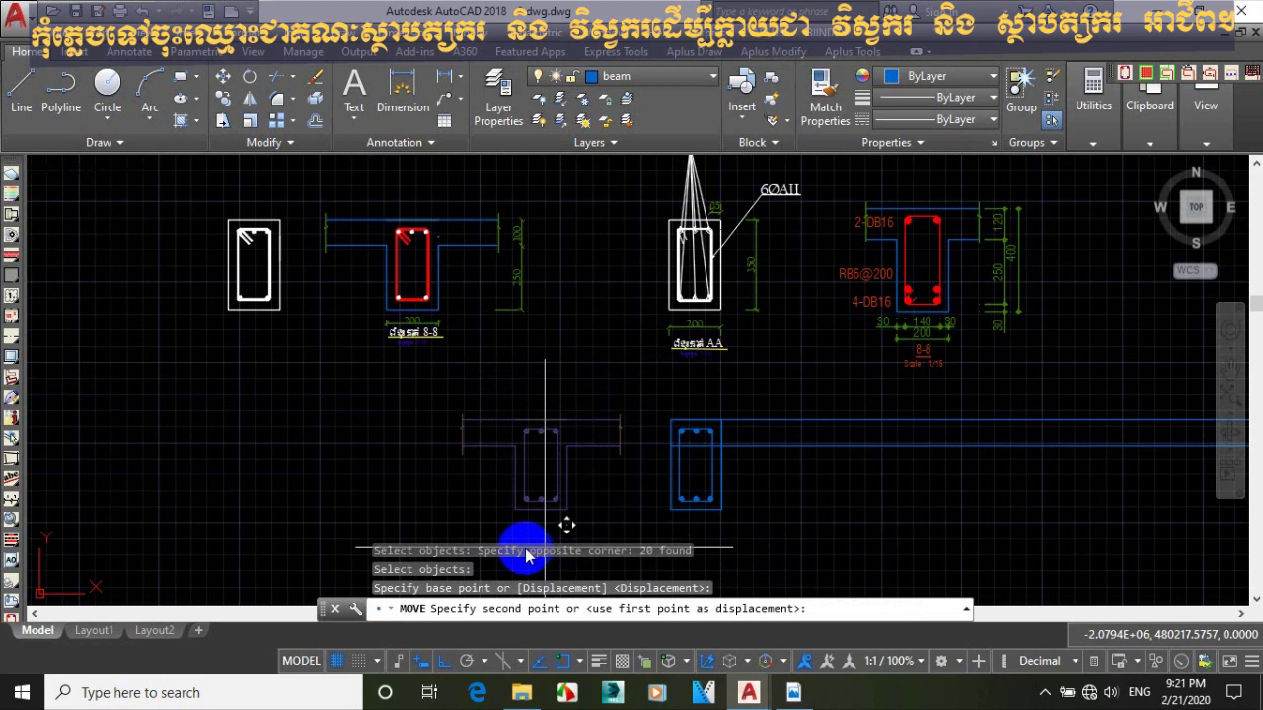
click(529, 530)
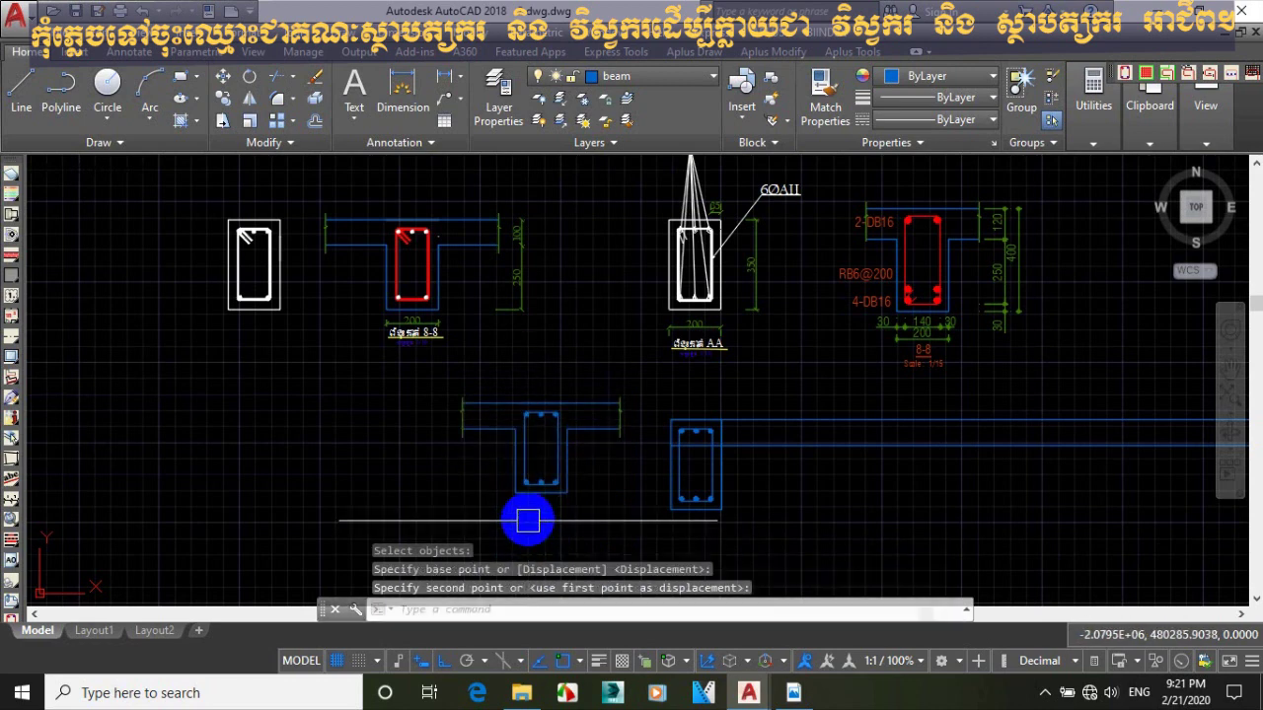
key(ctrl+z)
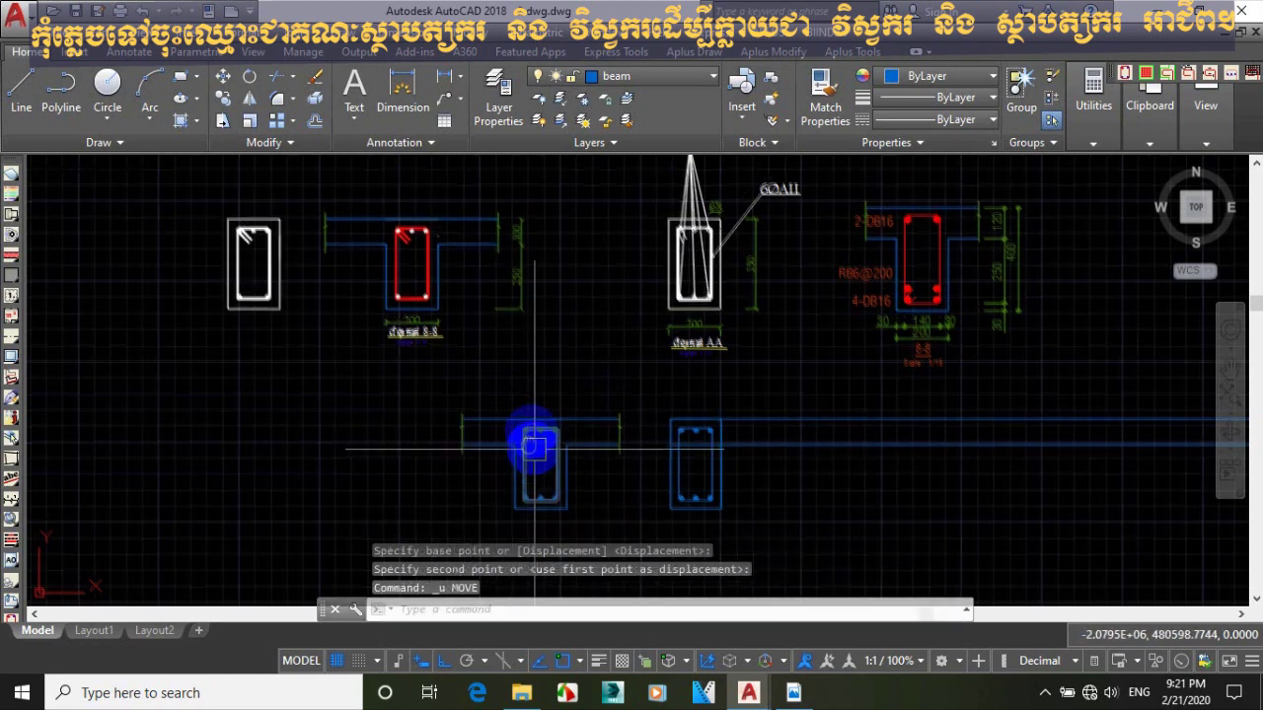
Move the complete new T-shaped section slightly to the left, keeping it level with the plain beam section.
middle_drag(534, 450, 538, 423)
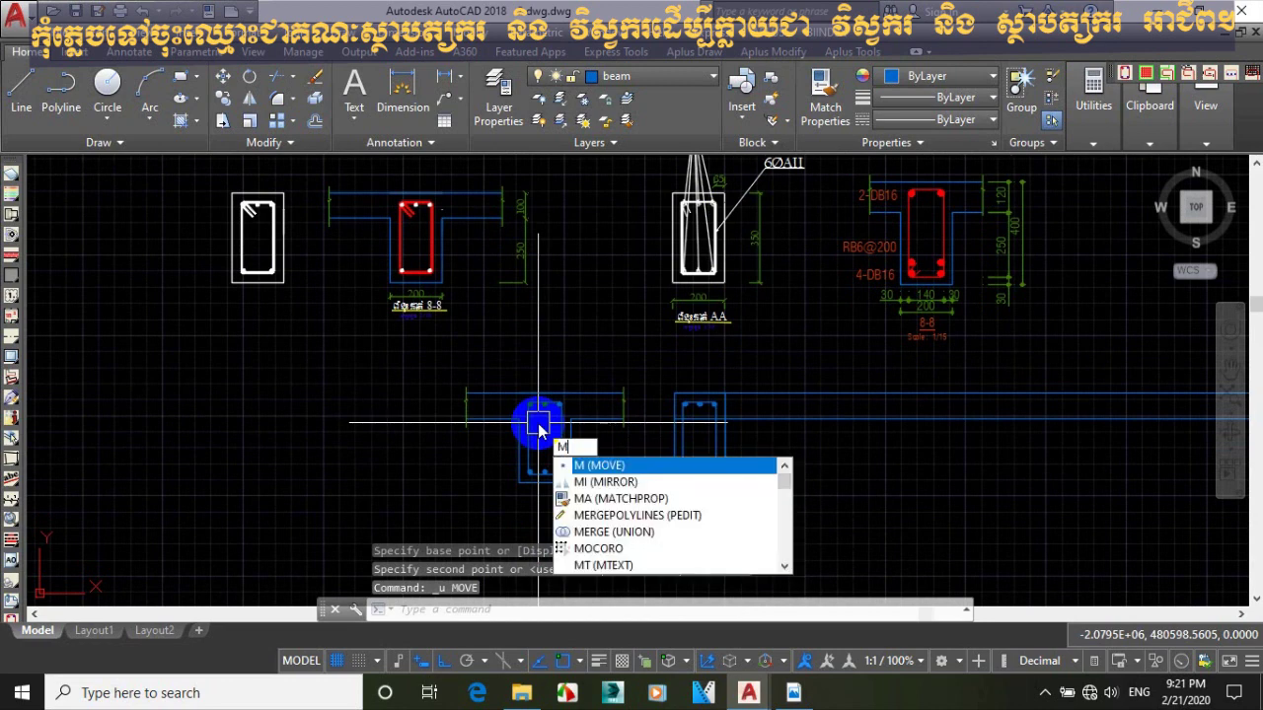
key(Return)
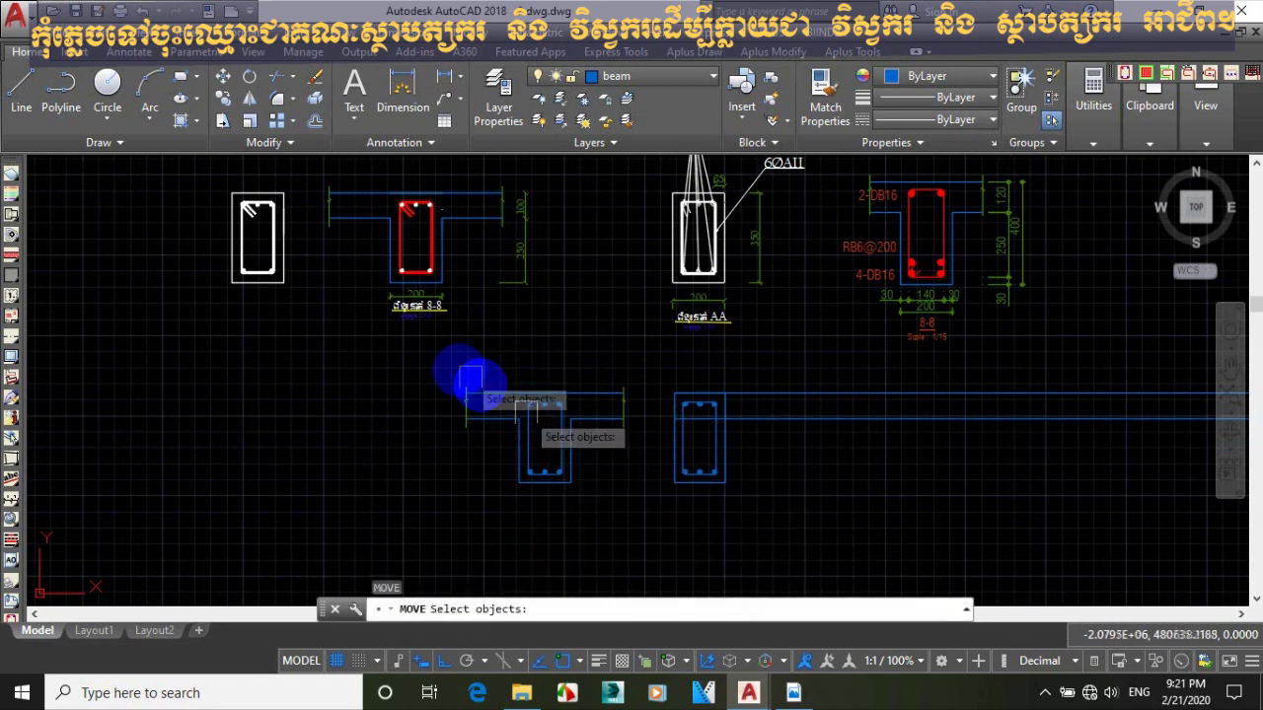
click(439, 364)
click(634, 519)
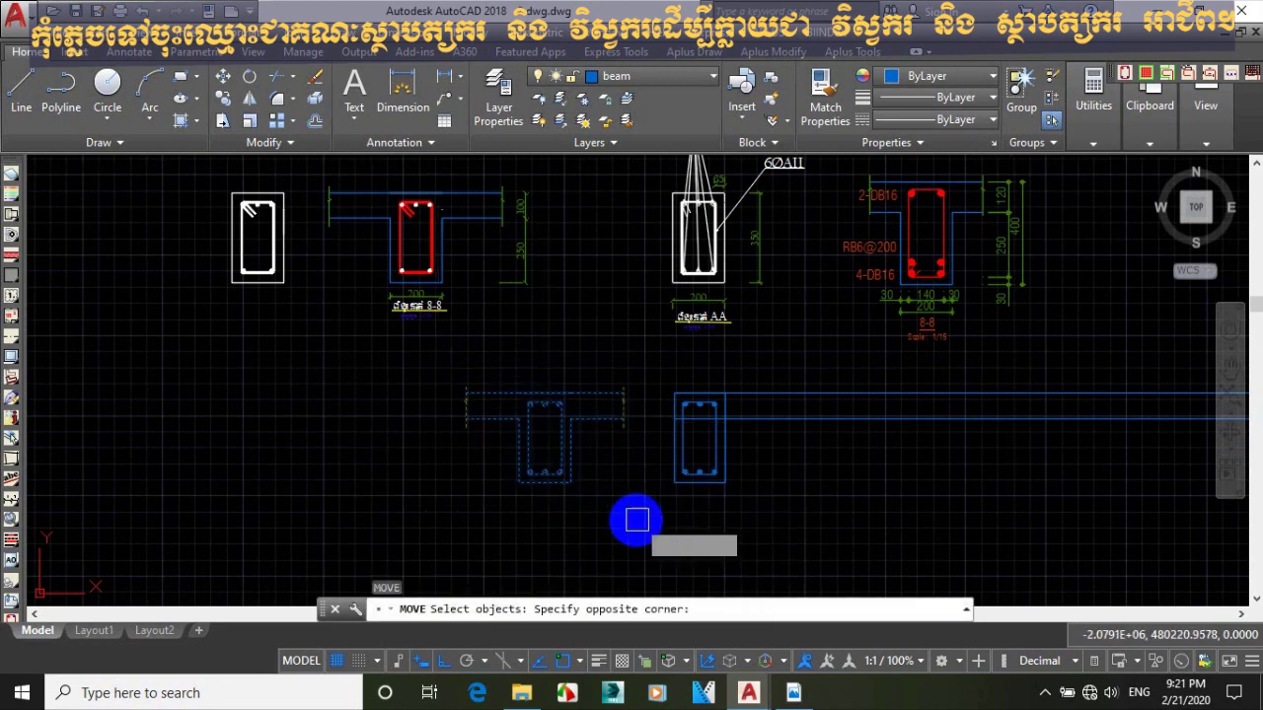
key(Return)
click(546, 515)
click(527, 514)
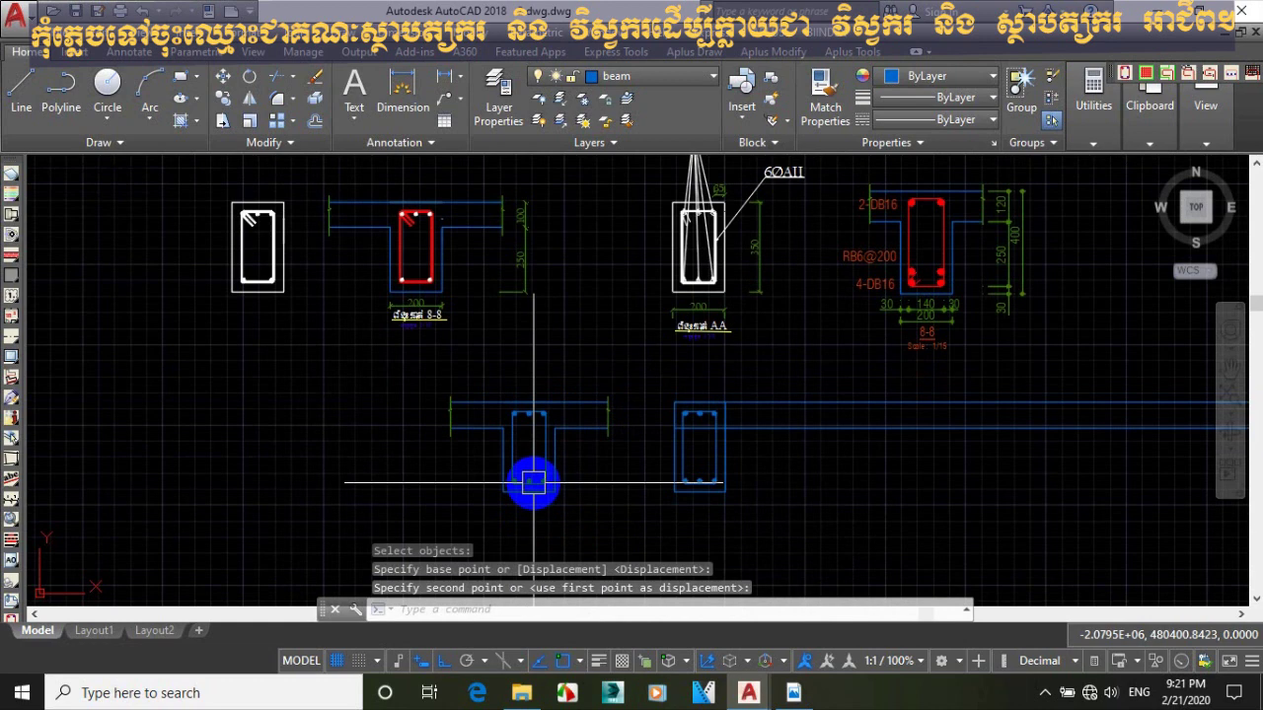
Examine the stirrup hooks and corner bars of reference section 8-8 against the new T-shaped section.
mouse_move(514, 460)
middle_down()
mouse_move(511, 444)
mouse_move(513, 466)
middle_up()
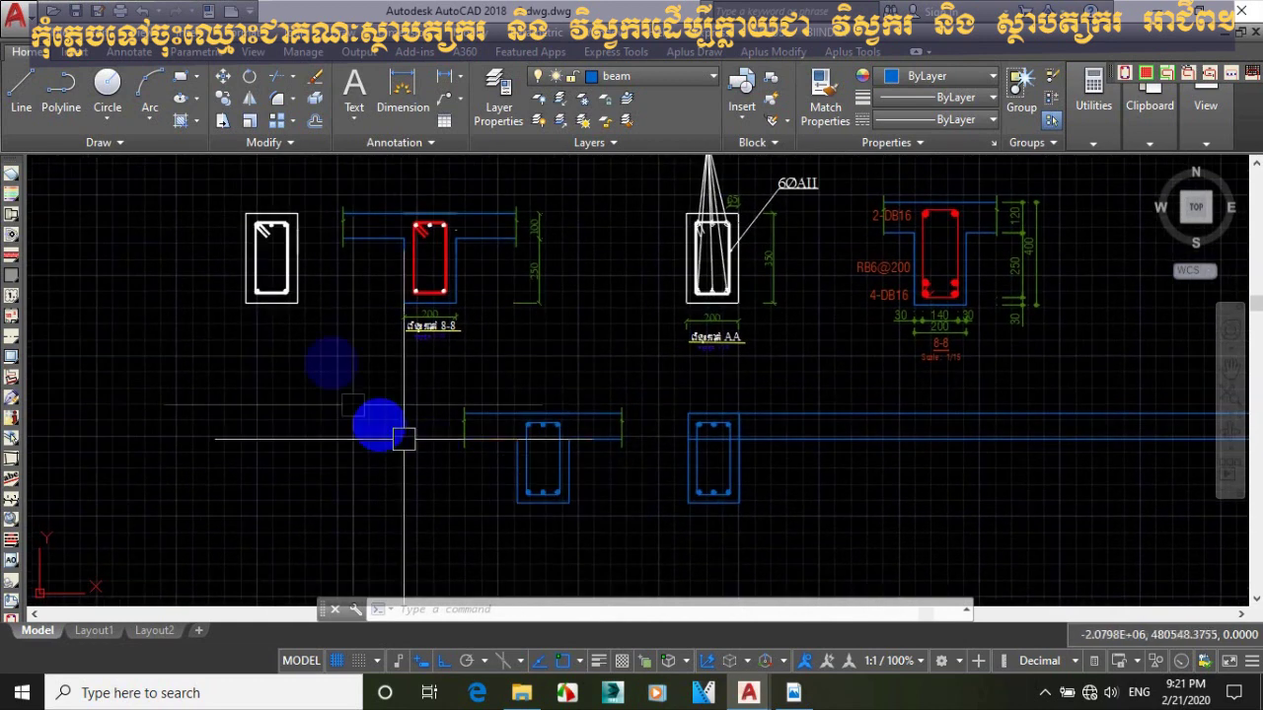
middle_drag(514, 460, 508, 454)
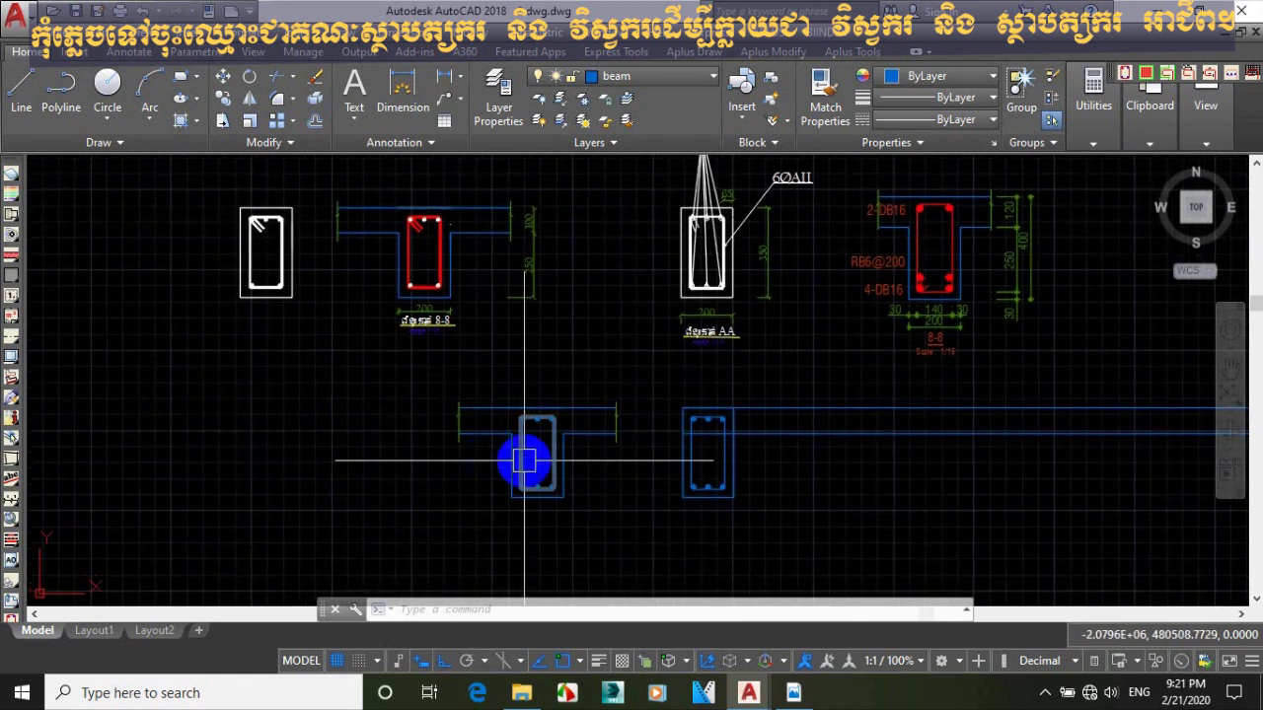
middle_drag(526, 452, 562, 456)
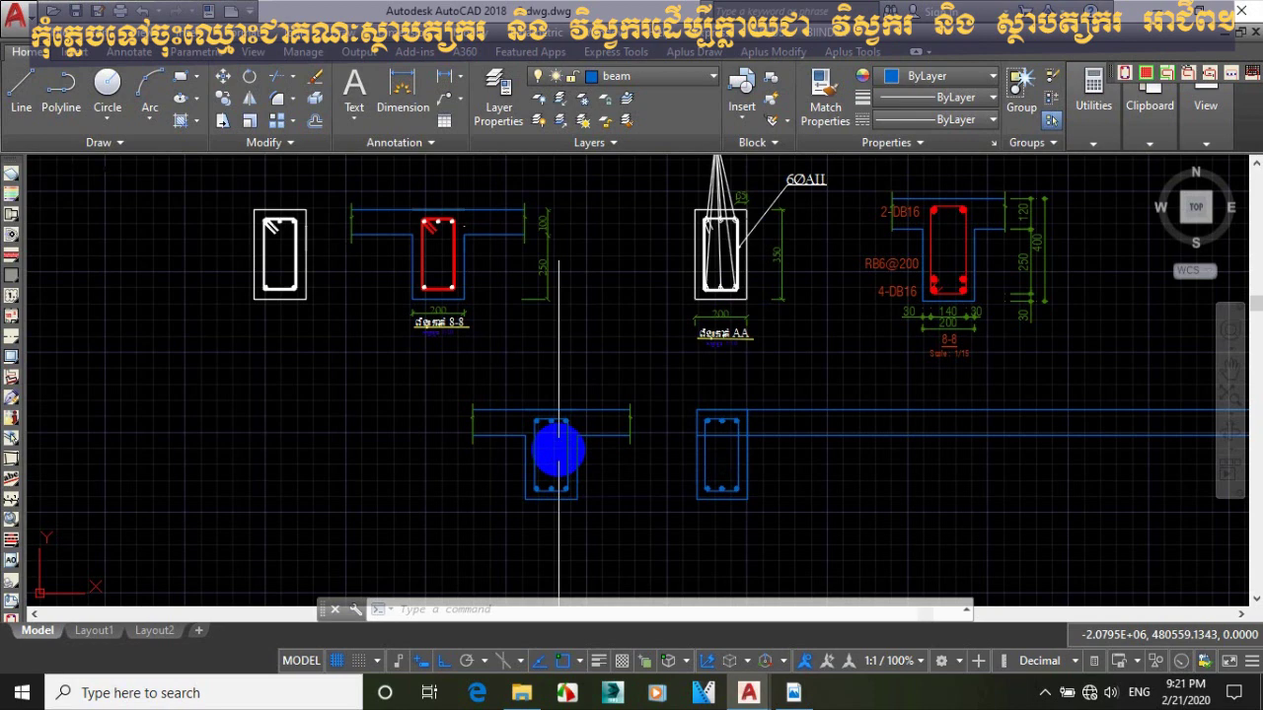
scroll(547, 432, up, 1)
scroll(542, 434, down, 1)
scroll(405, 227, up, 2)
scroll(409, 223, up, 4)
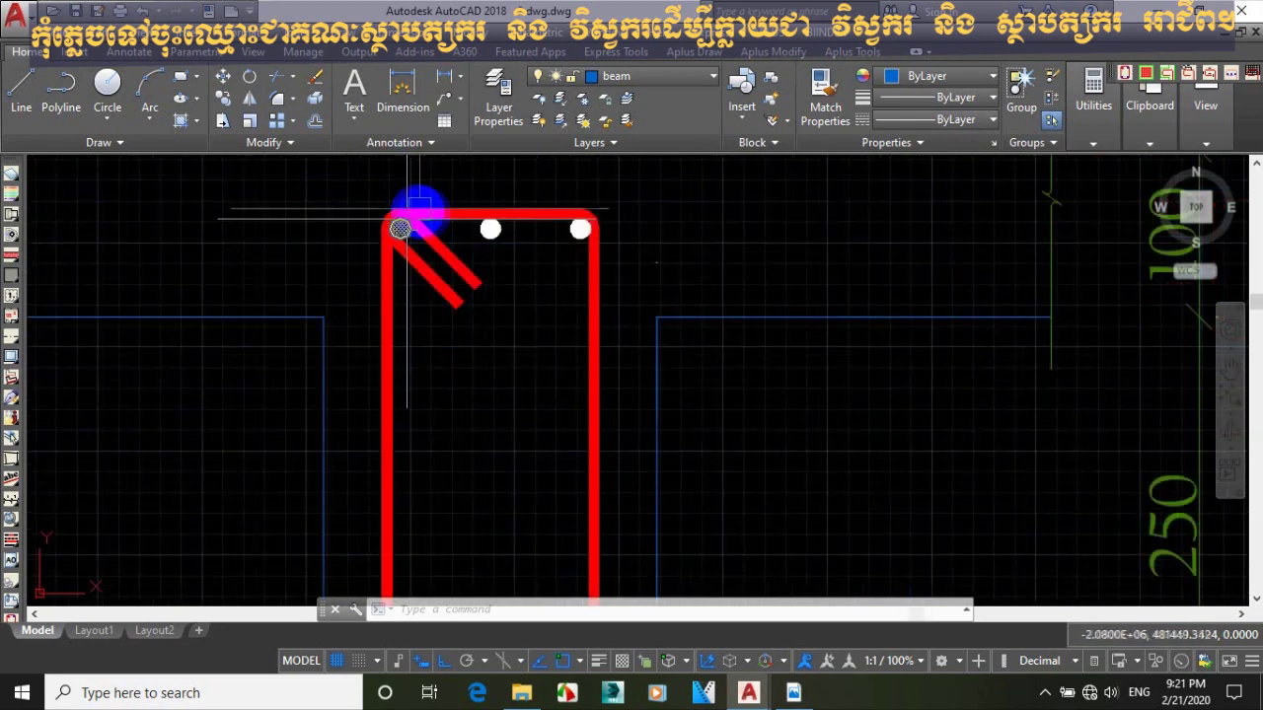
scroll(402, 230, down, 2)
scroll(403, 231, down, 3)
scroll(526, 503, up, 2)
scroll(518, 501, down, 1)
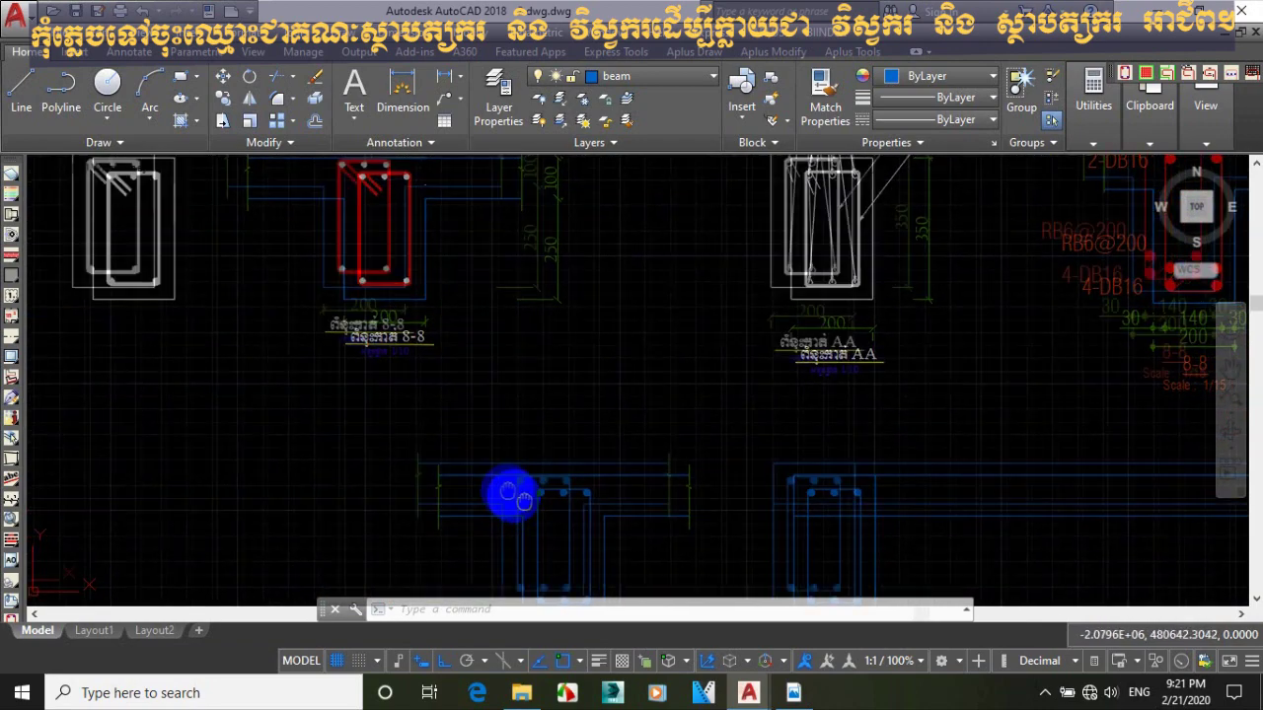
scroll(445, 276, up, 1)
scroll(406, 274, up, 4)
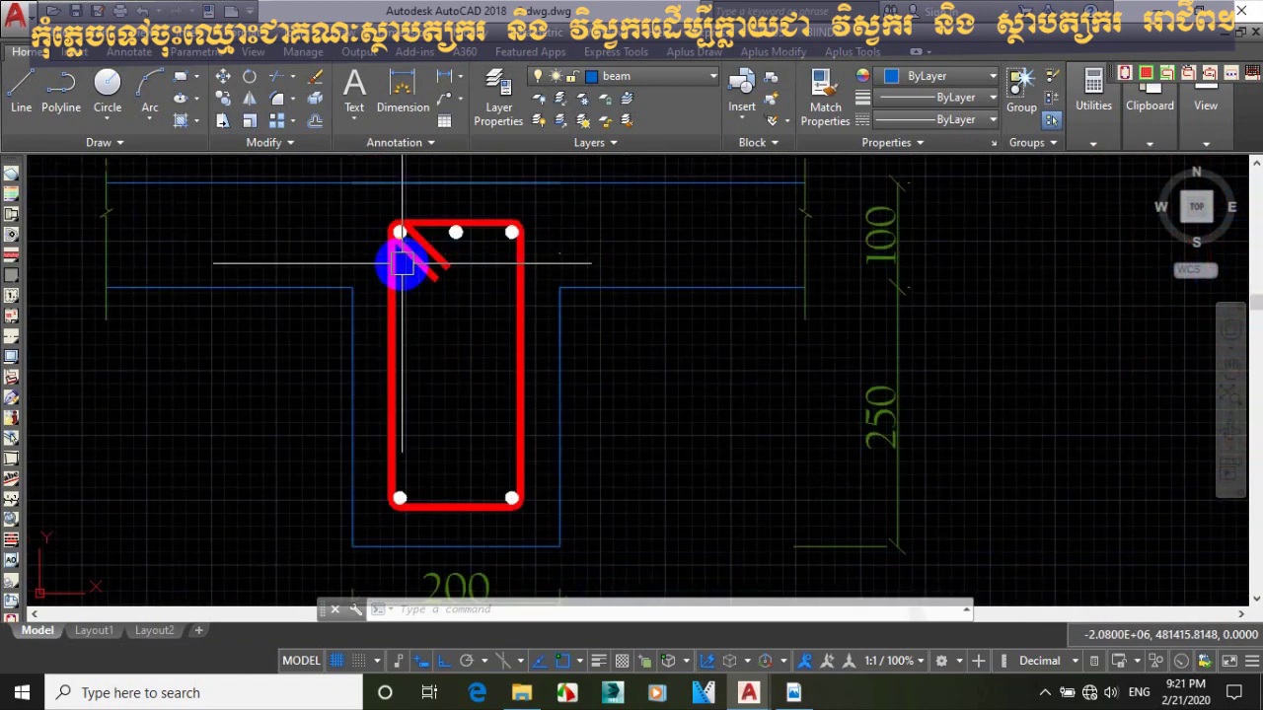
scroll(415, 263, down, 4)
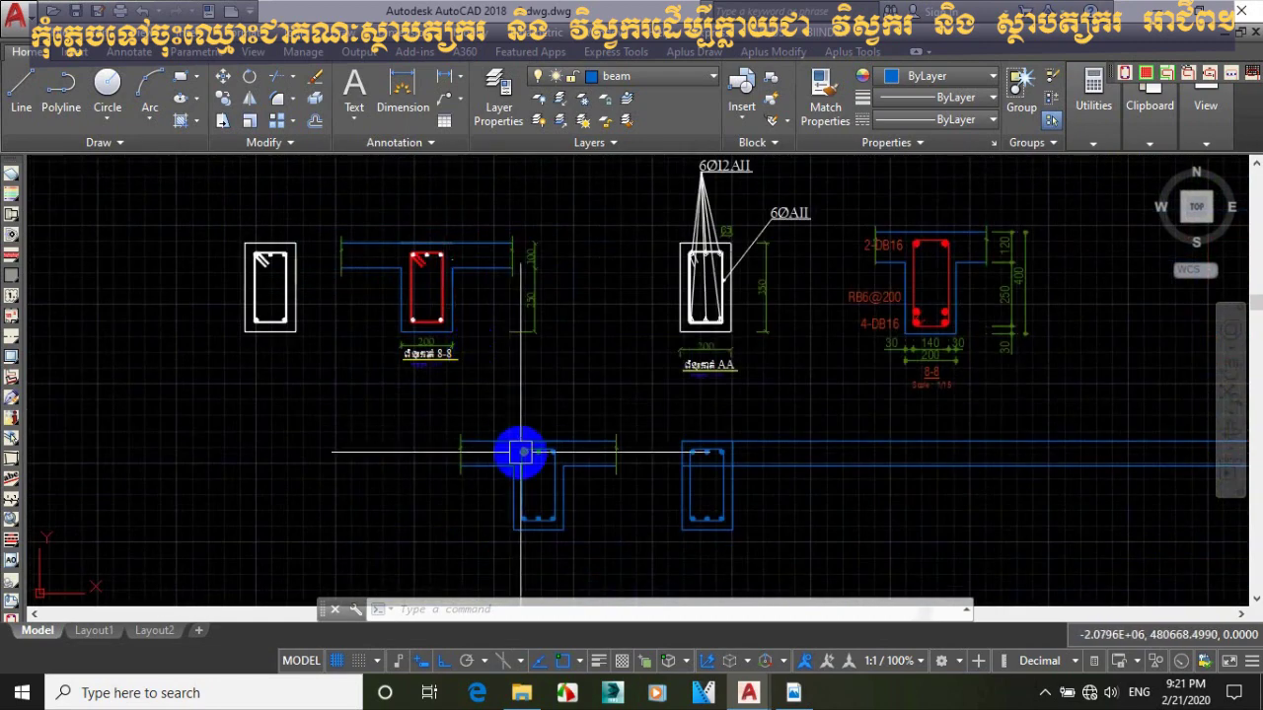
Delete the two long horizontal slab lines running across and beyond the plain beam section.
scroll(502, 451, up, 5)
scroll(615, 428, down, 3)
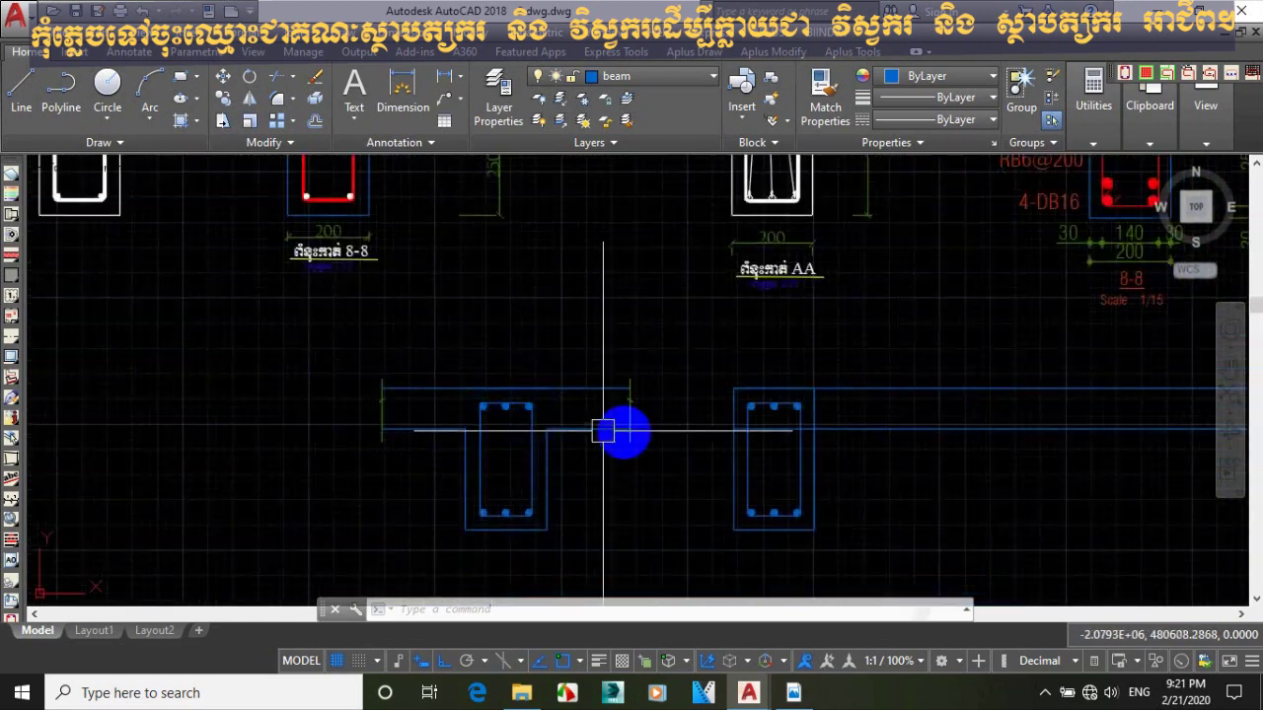
middle_drag(615, 428, 511, 424)
click(800, 347)
click(767, 469)
key(Delete)
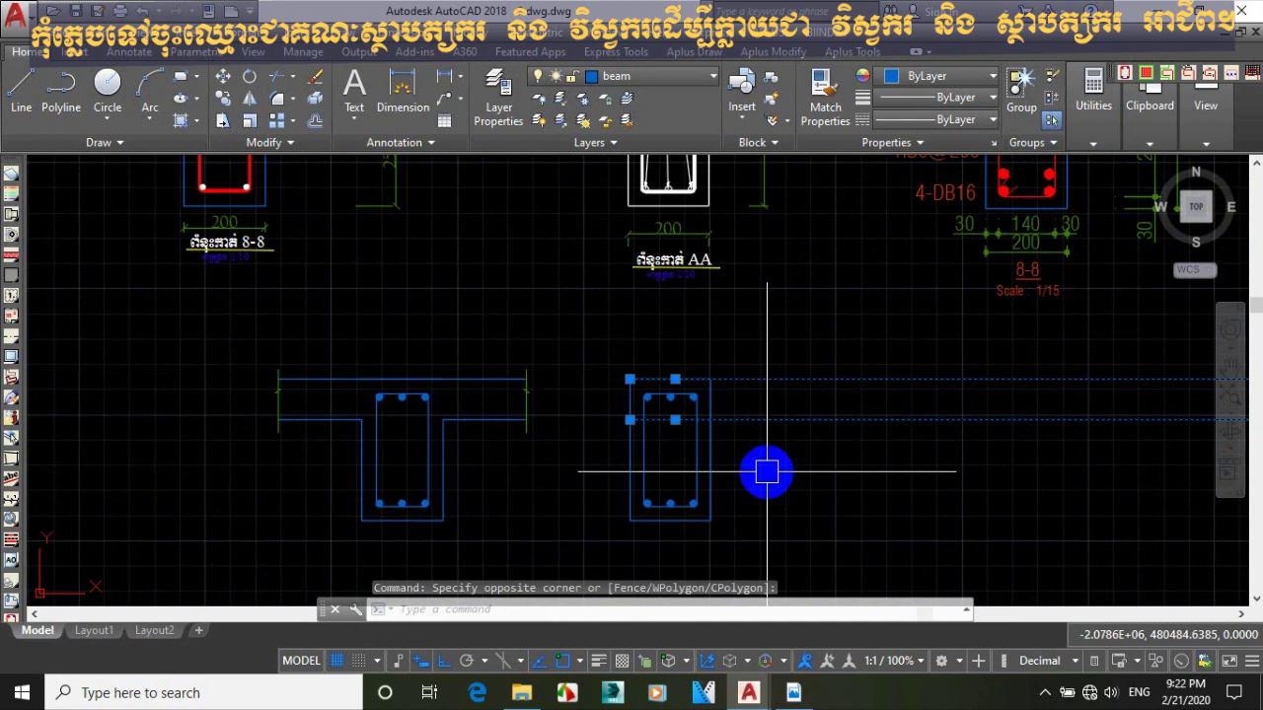
mouse_move(464, 394)
middle_down()
mouse_move(522, 389)
mouse_move(498, 362)
middle_up()
click(419, 353)
scroll(418, 349, up, 5)
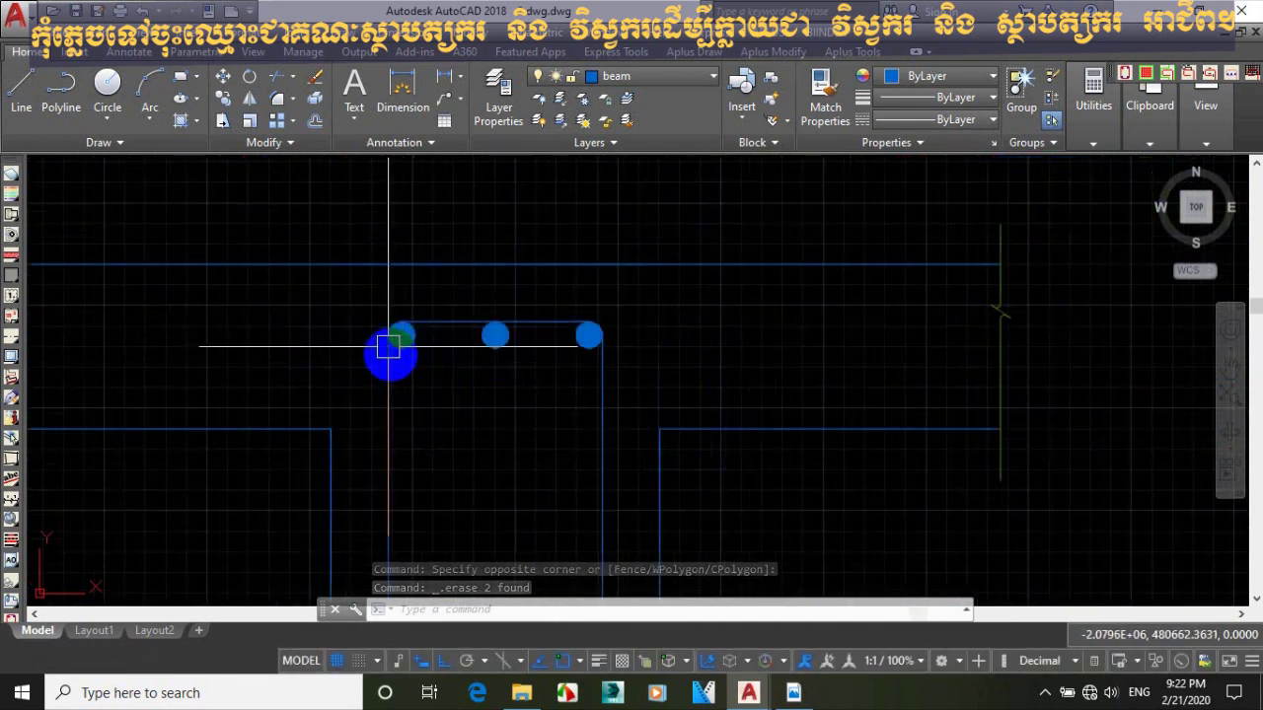
scroll(384, 341, up, 1)
text(x)
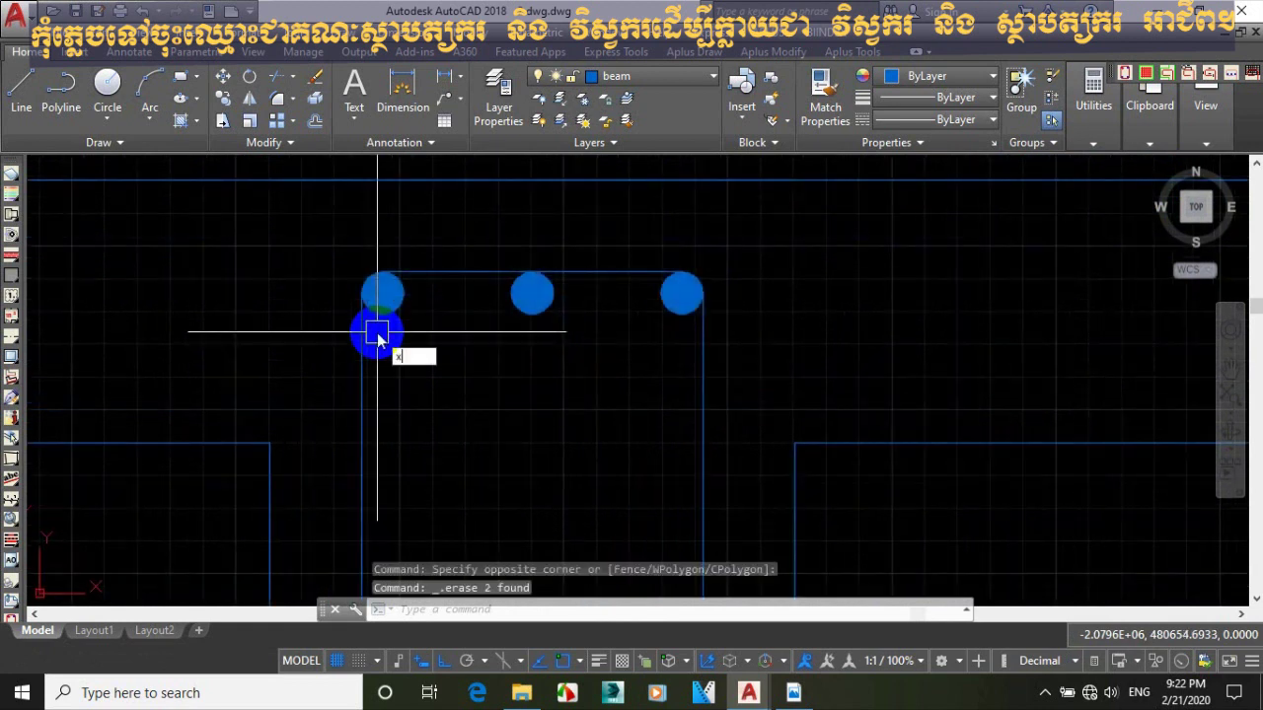
text(l)
key(Return)
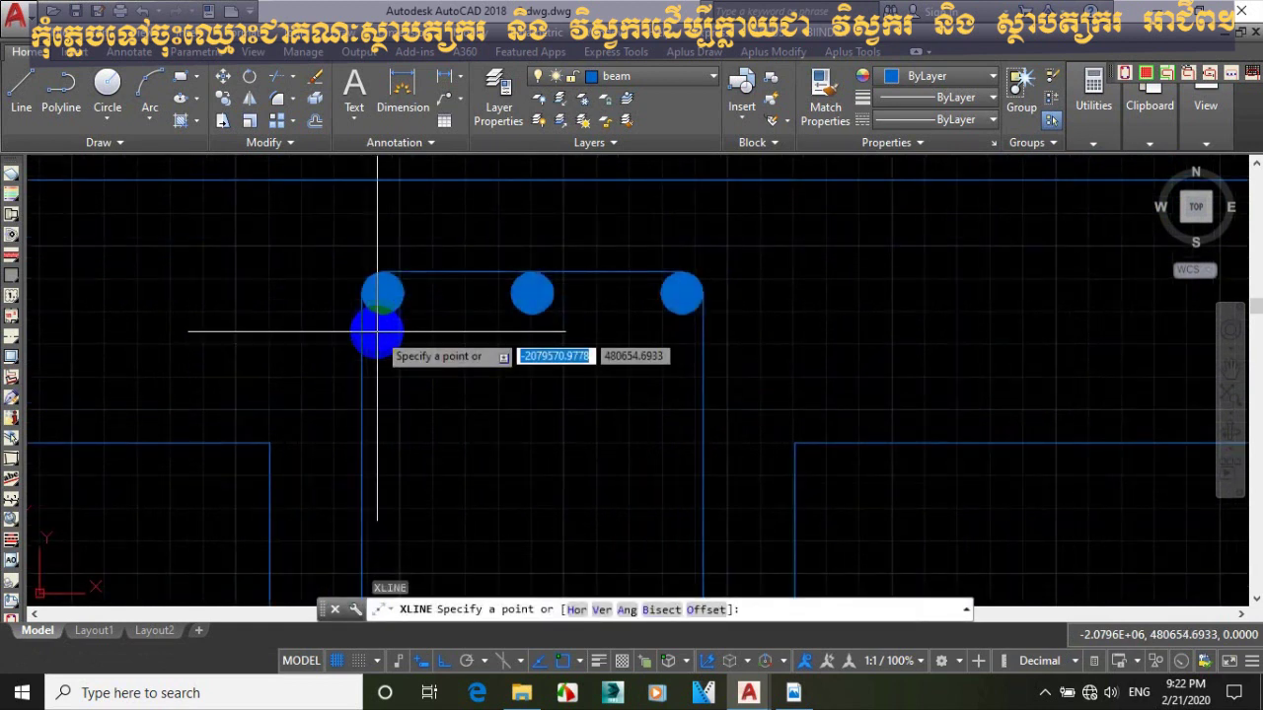
click(367, 294)
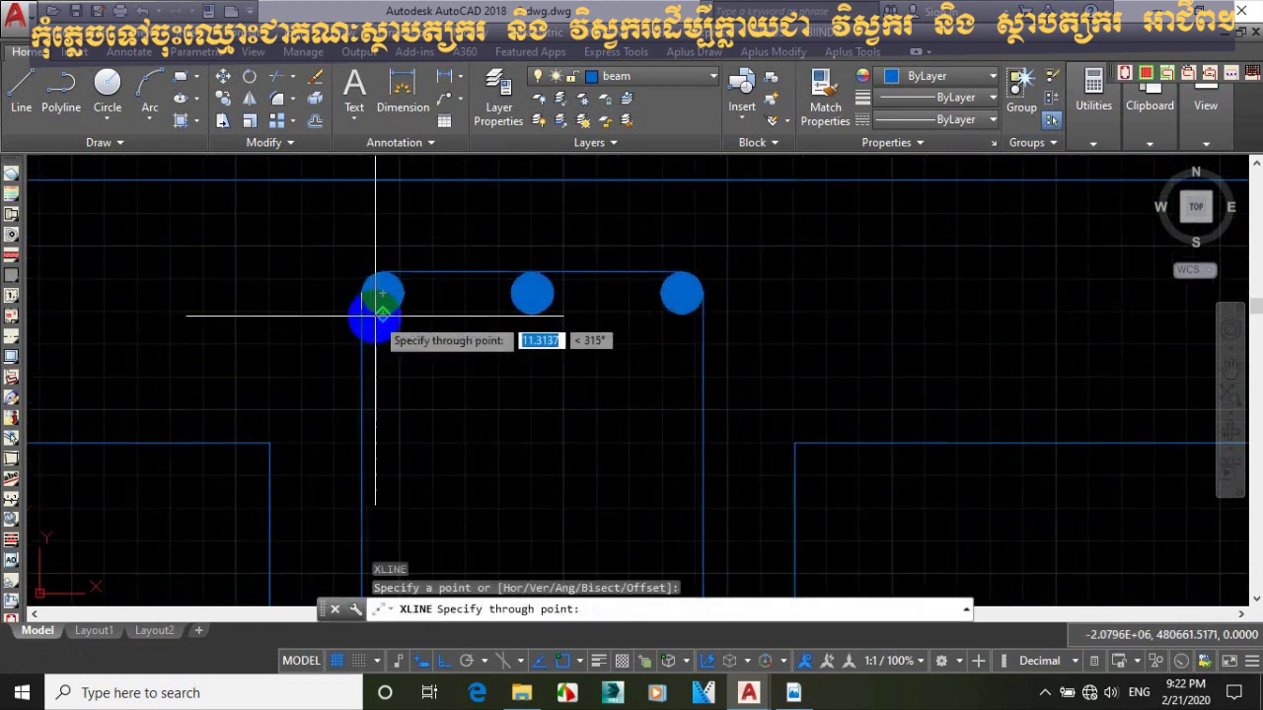
scroll(375, 316, up, 2)
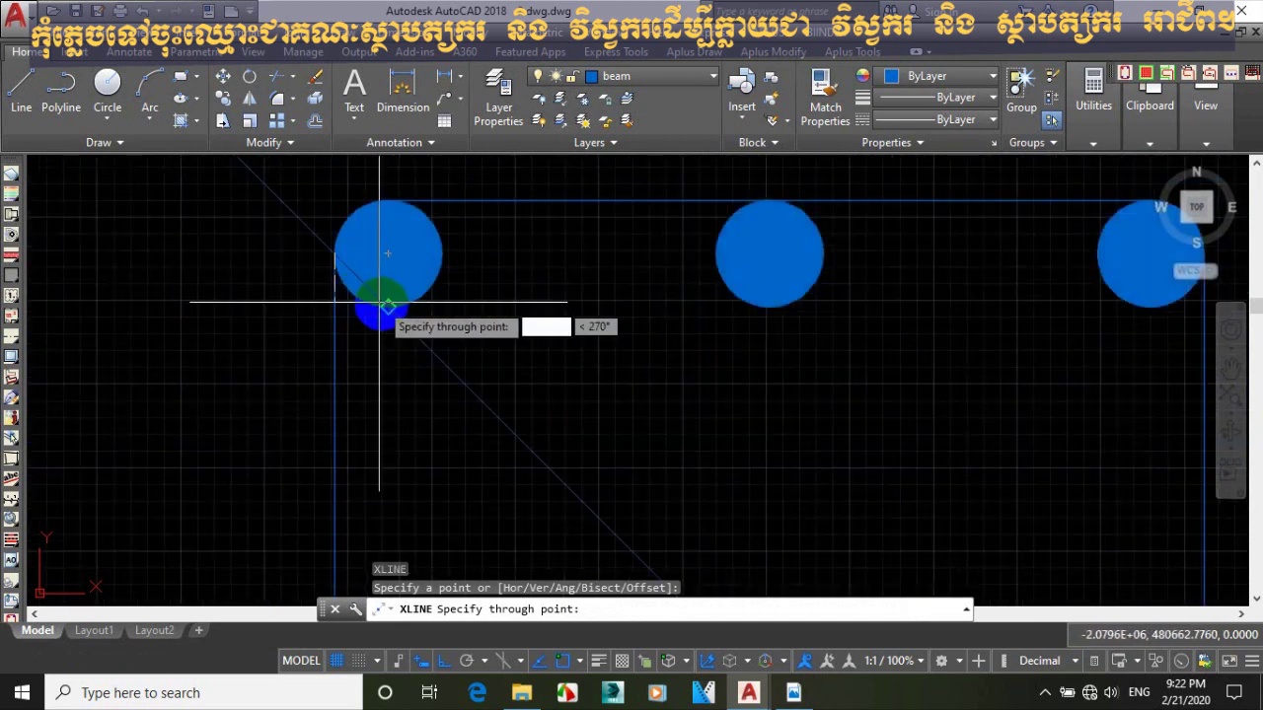
key(Escape)
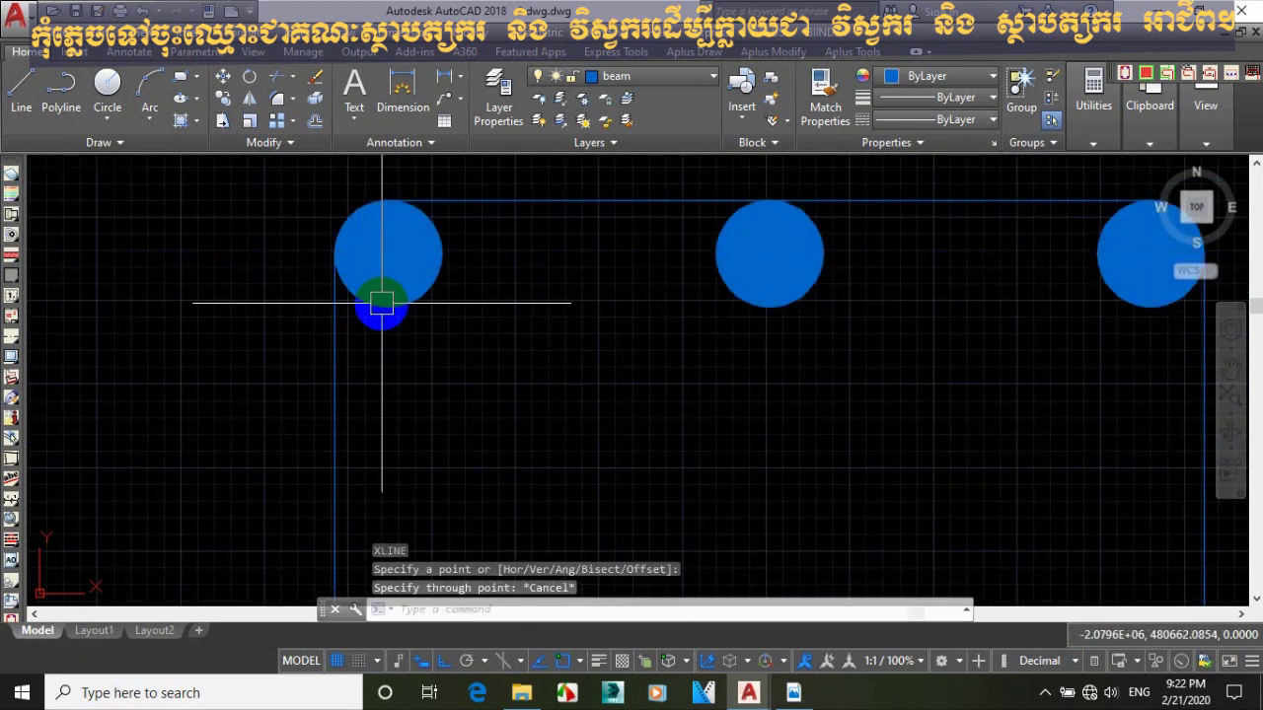
Draw a diagonal construction line with Ortho off along the lower-left edge of the T-section's upper-left bar, sloping down into the stirrup.
text(xl)
key(Return)
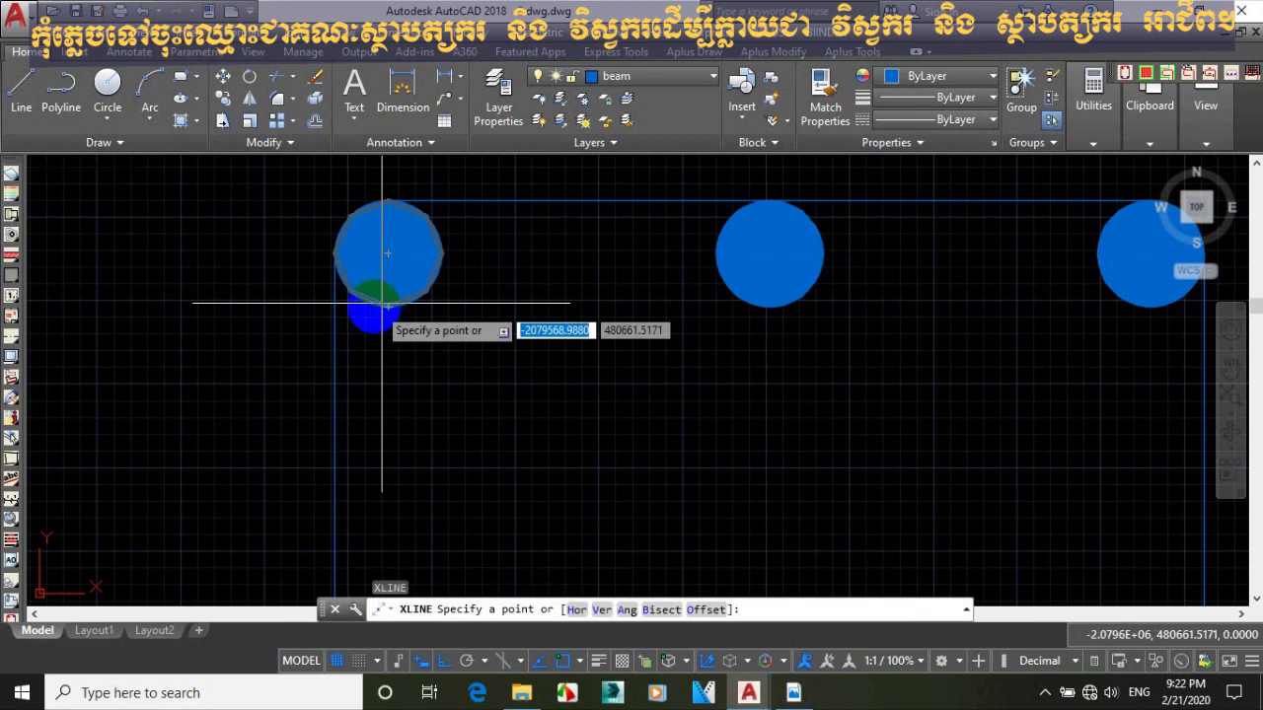
scroll(340, 301, up, 2)
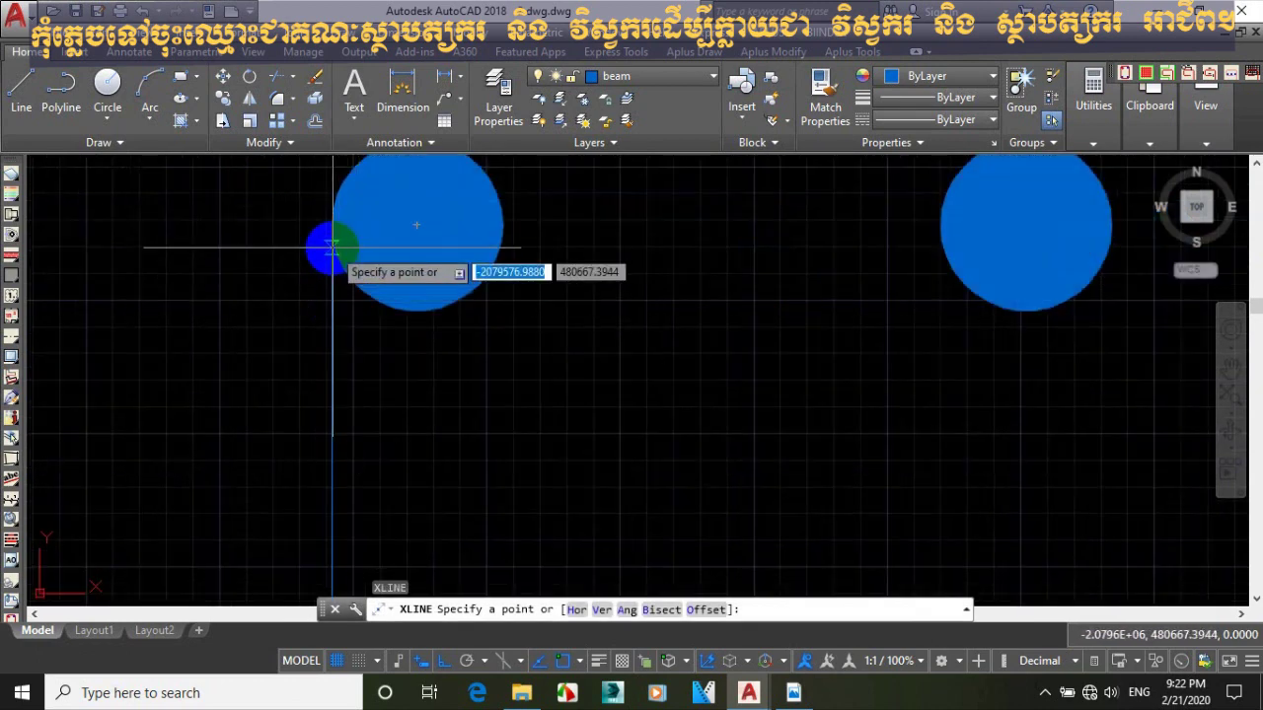
click(332, 248)
key(F8)
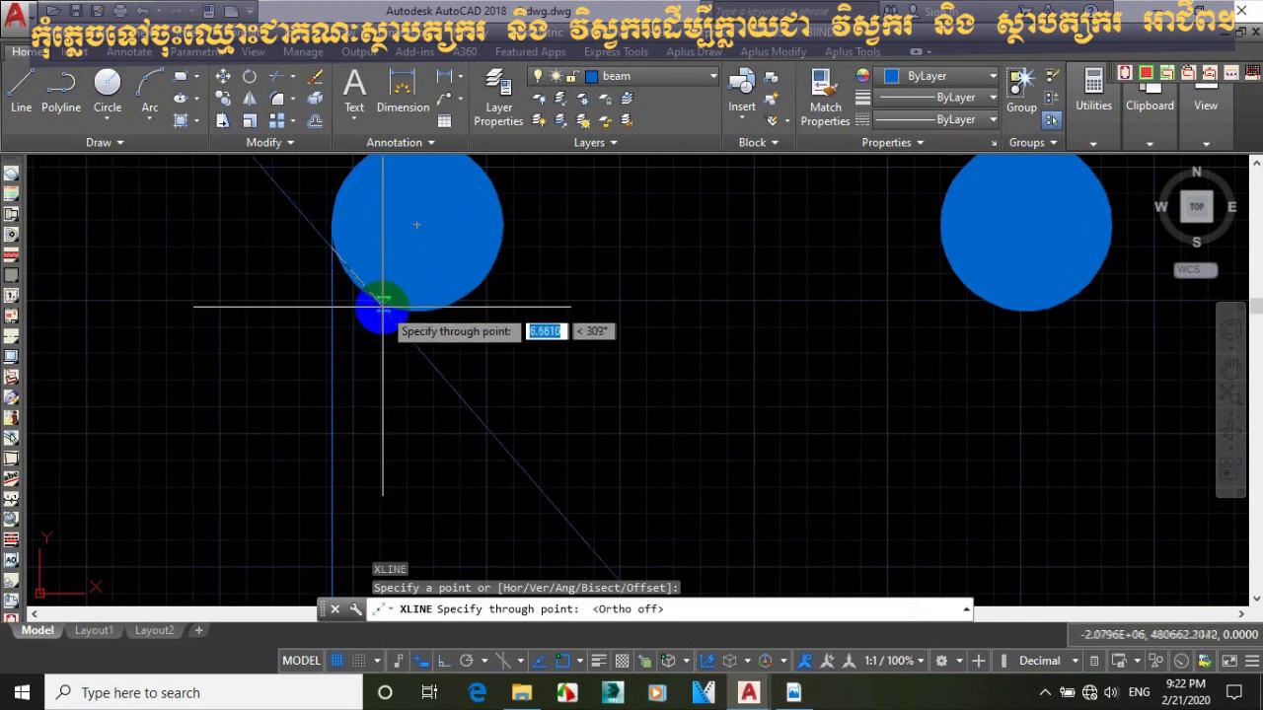
click(366, 296)
key(Escape)
scroll(372, 306, down, 5)
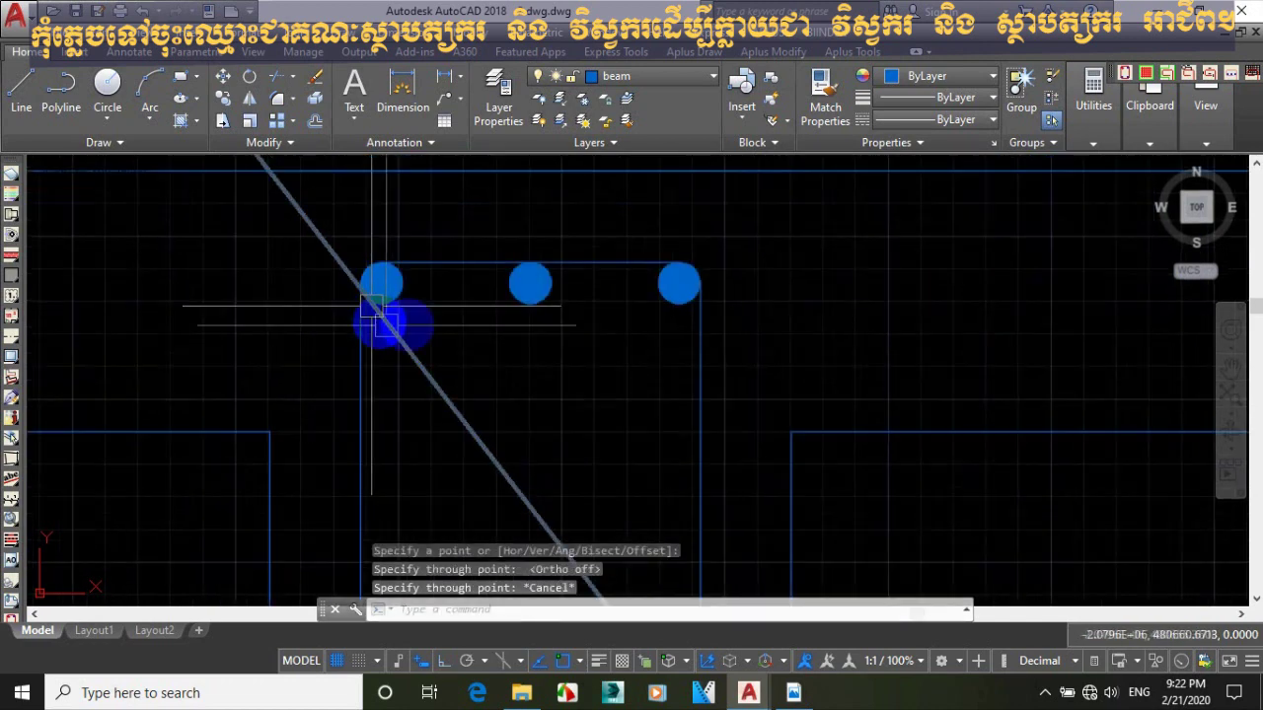
Copy the diagonal construction line to the opposite, upper-right edge of the same corner bar.
scroll(412, 309, up, 2)
text(c)
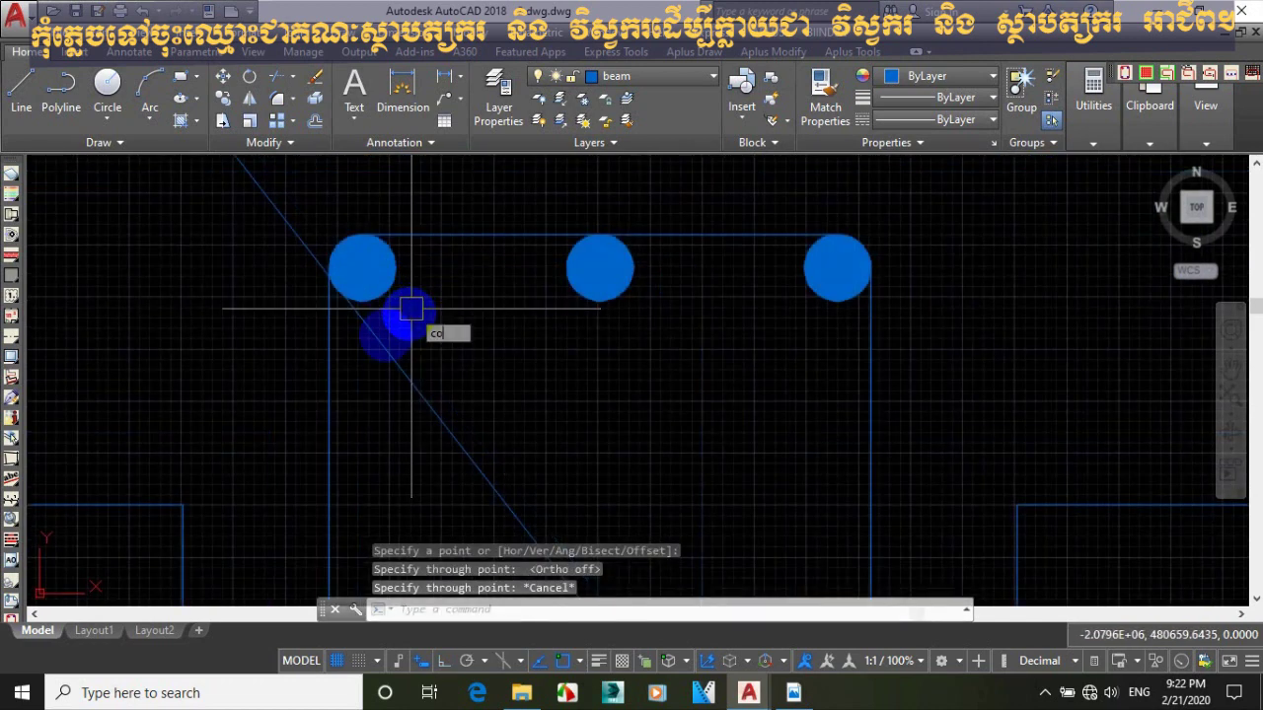
text(o)
key(Return)
click(342, 292)
key(Return)
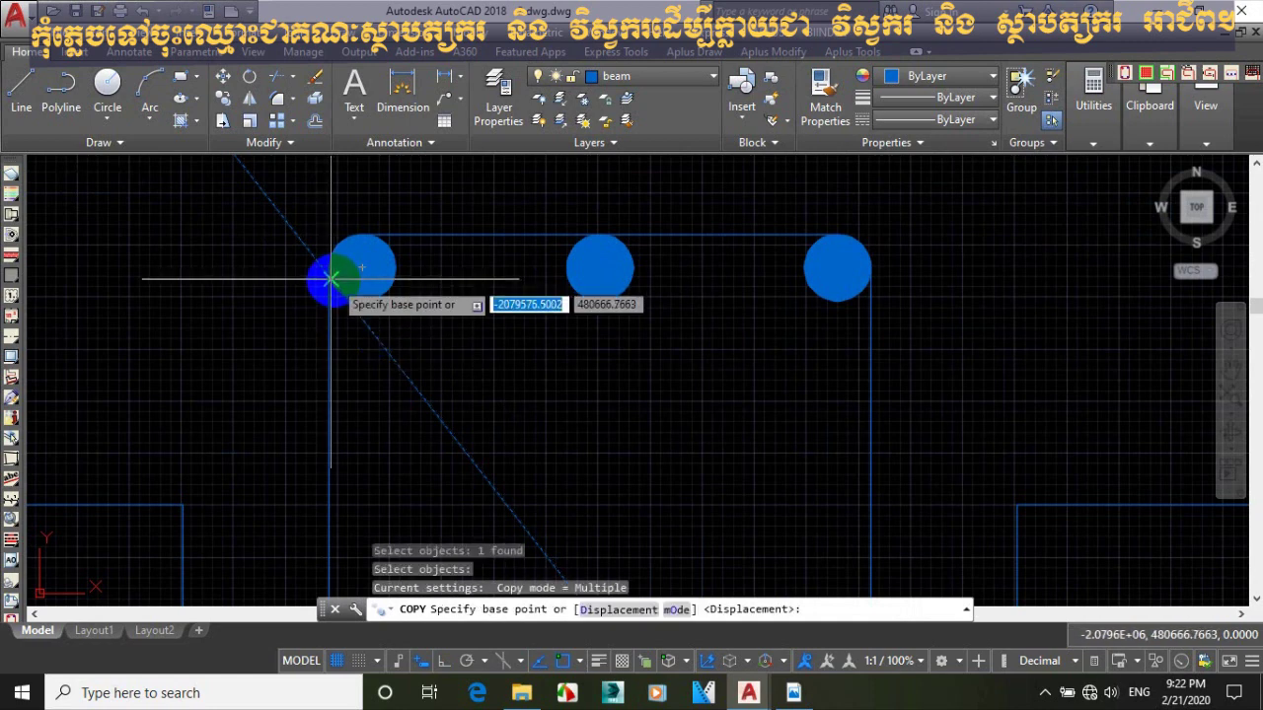
click(336, 279)
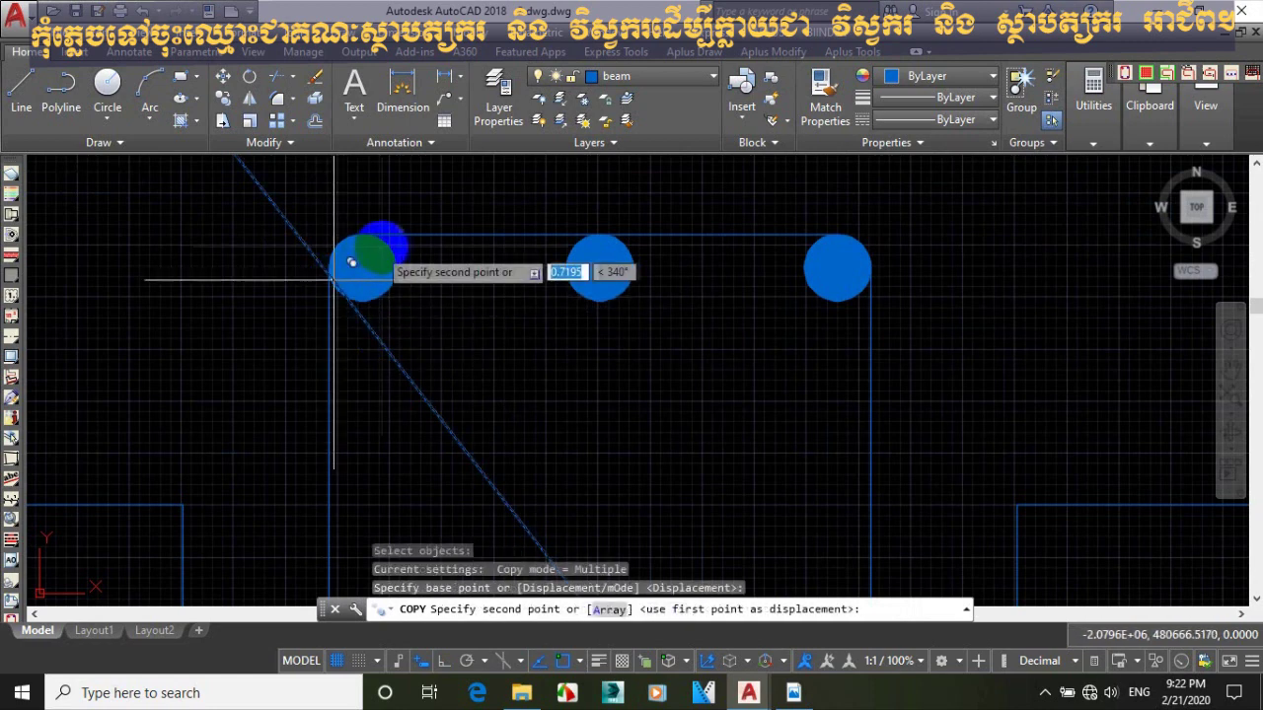
click(386, 240)
key(Escape)
Trim off the parts of both diagonal lines that extend outside the stirrup at its upper-left corner.
scroll(368, 221, up, 2)
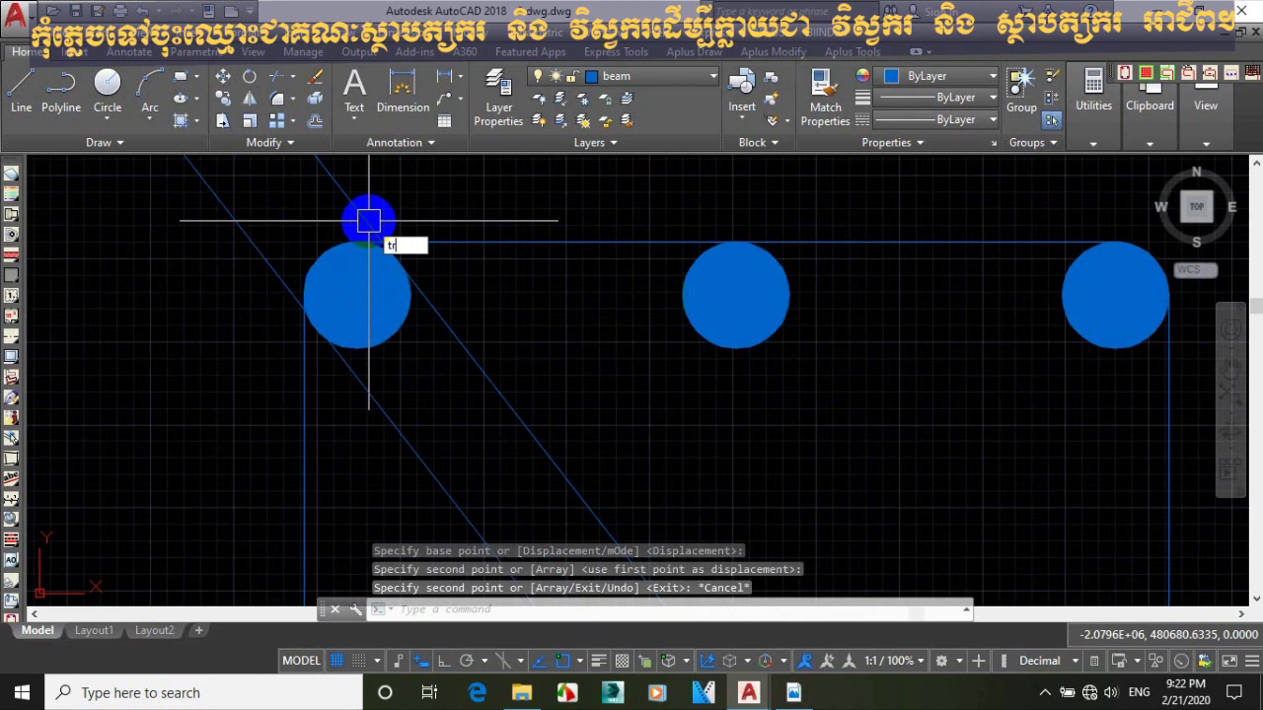
key(Return)
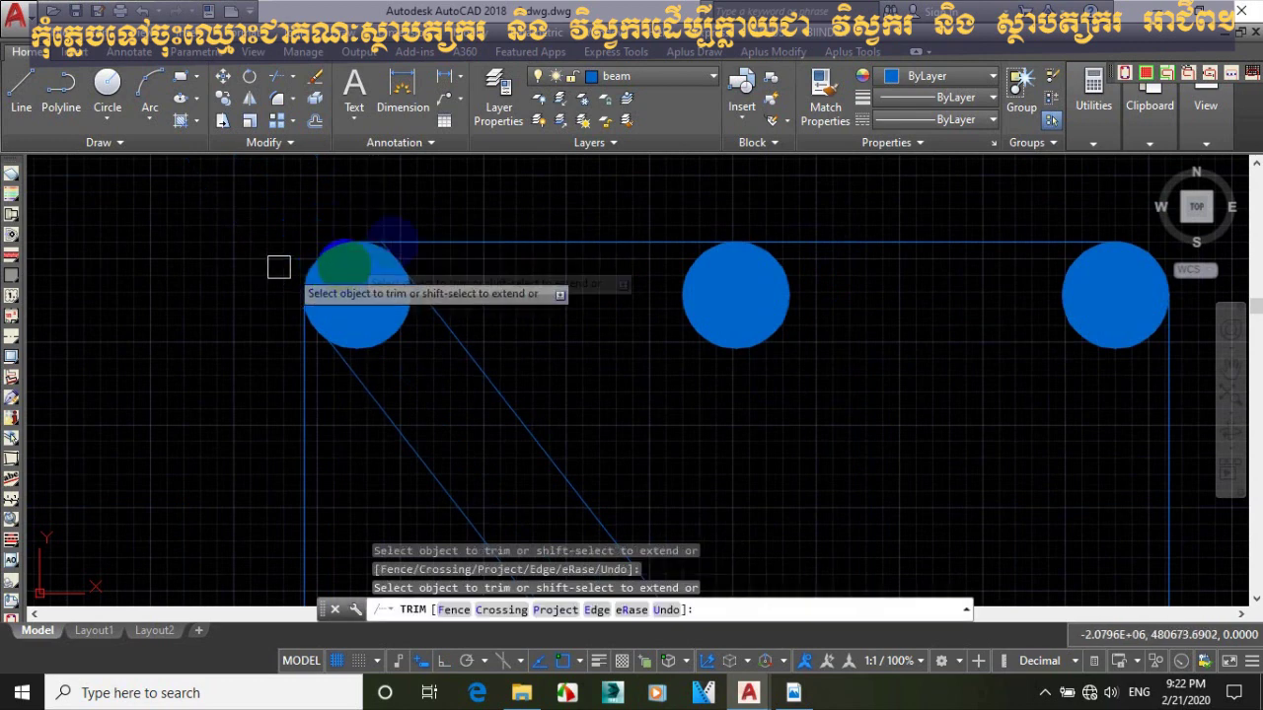
scroll(434, 229, up, 5)
key(Escape)
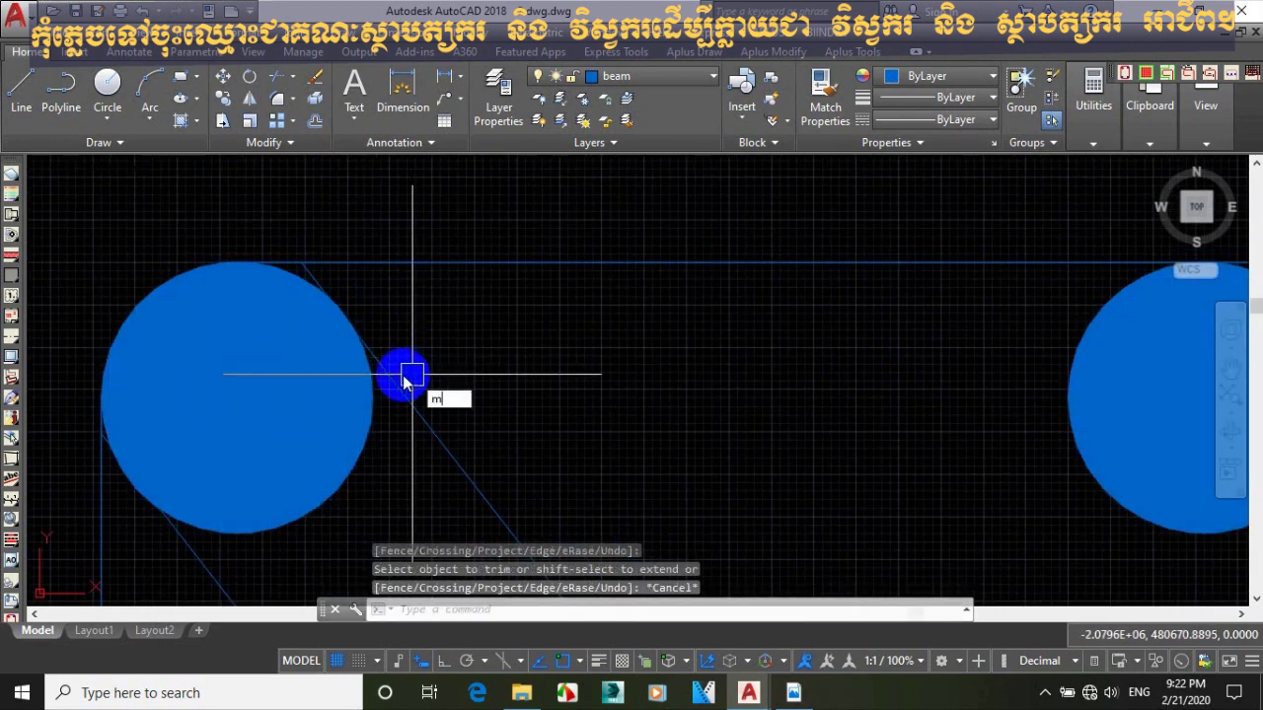
Move the upper diagonal line slightly so that it sits against the edge of the upper-left corner bar.
text(m)
key(Return)
click(411, 374)
key(Return)
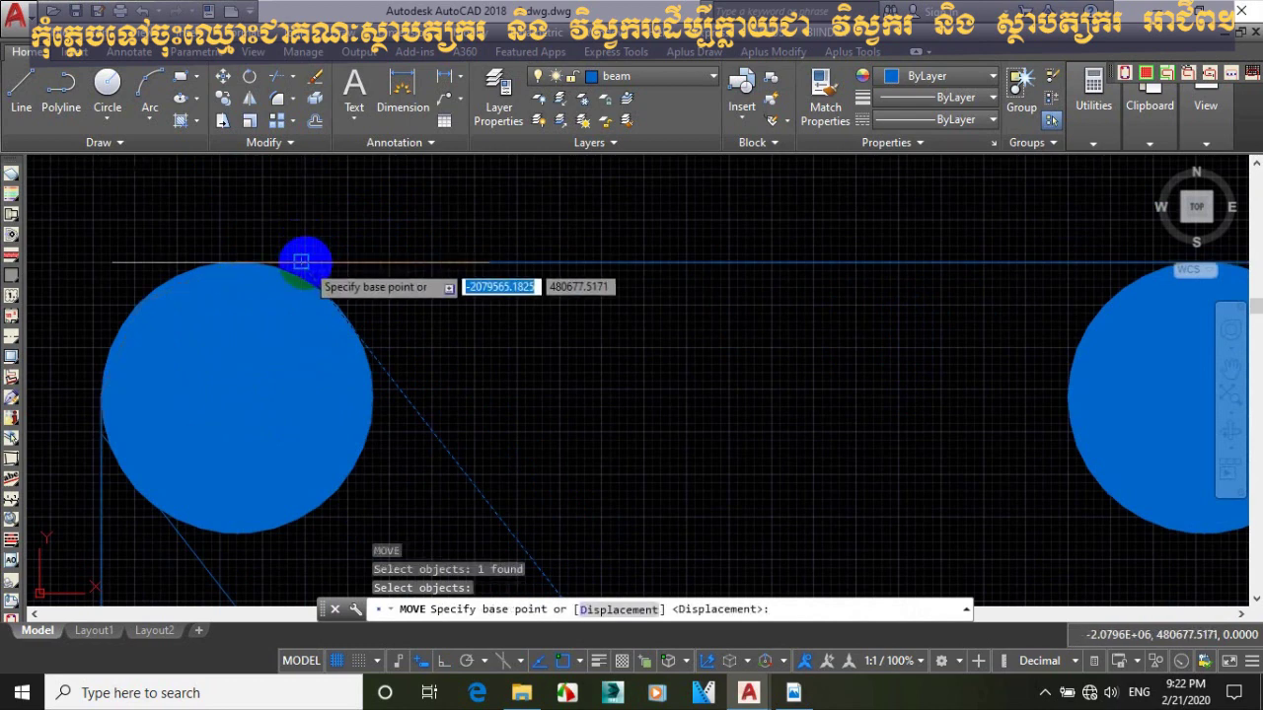
click(301, 261)
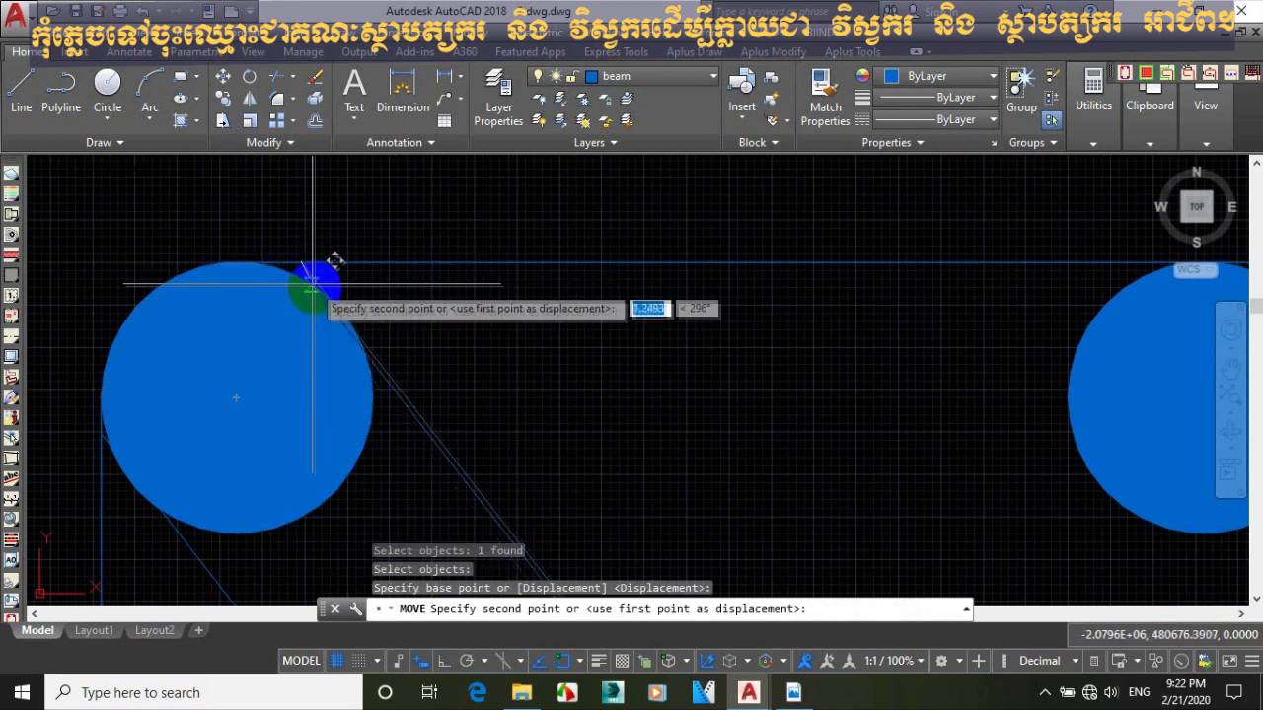
click(253, 265)
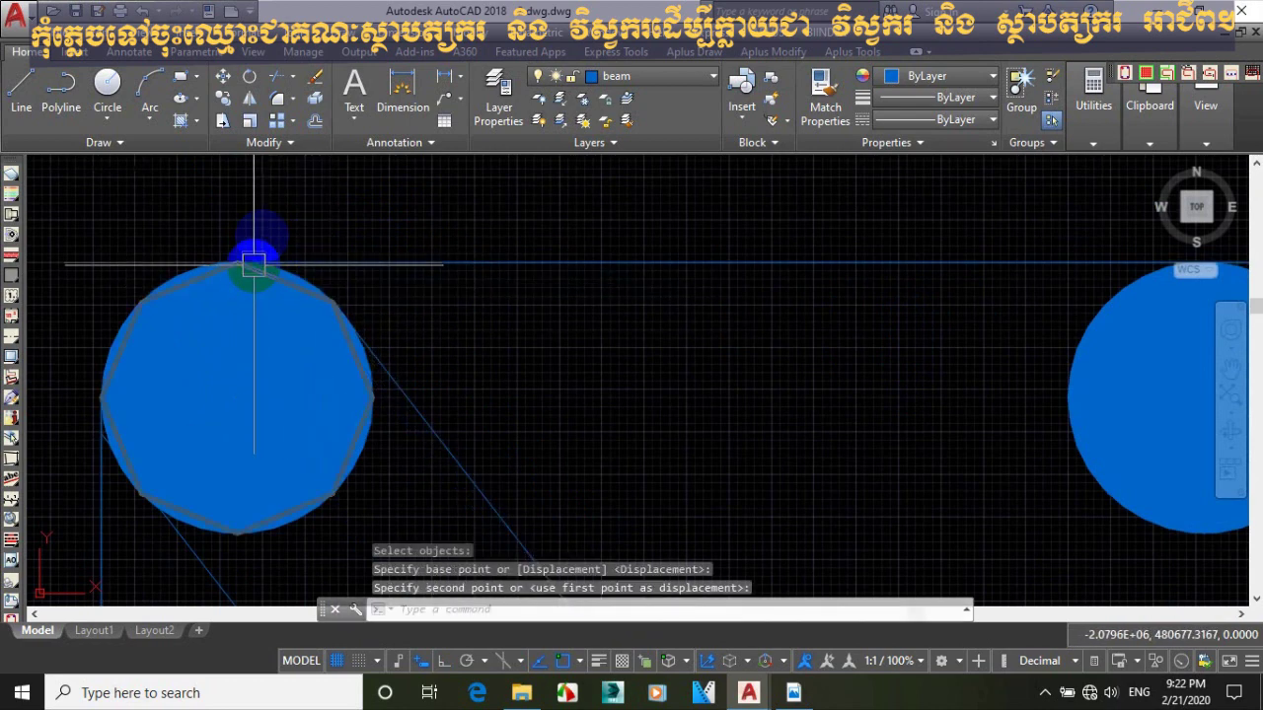
Draw a short line across the two diagonals a little below the corner bar to mark the hook length.
scroll(254, 265, down, 12)
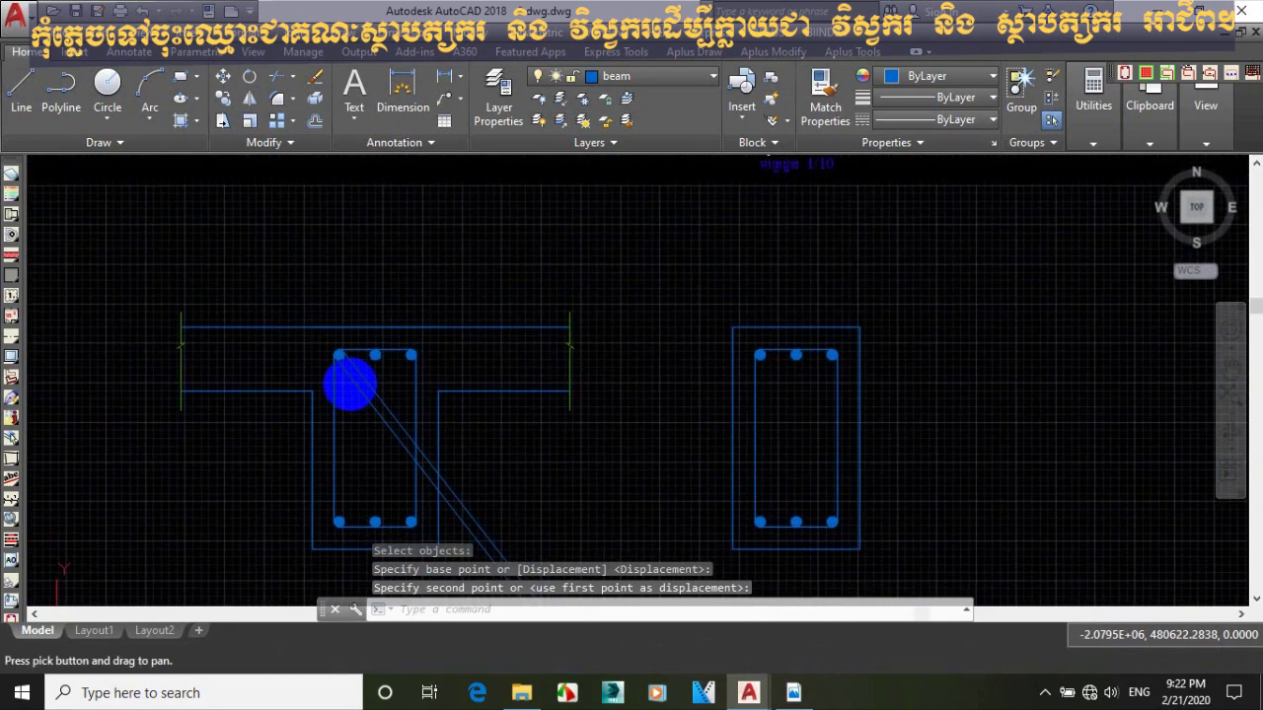
scroll(350, 383, up, 6)
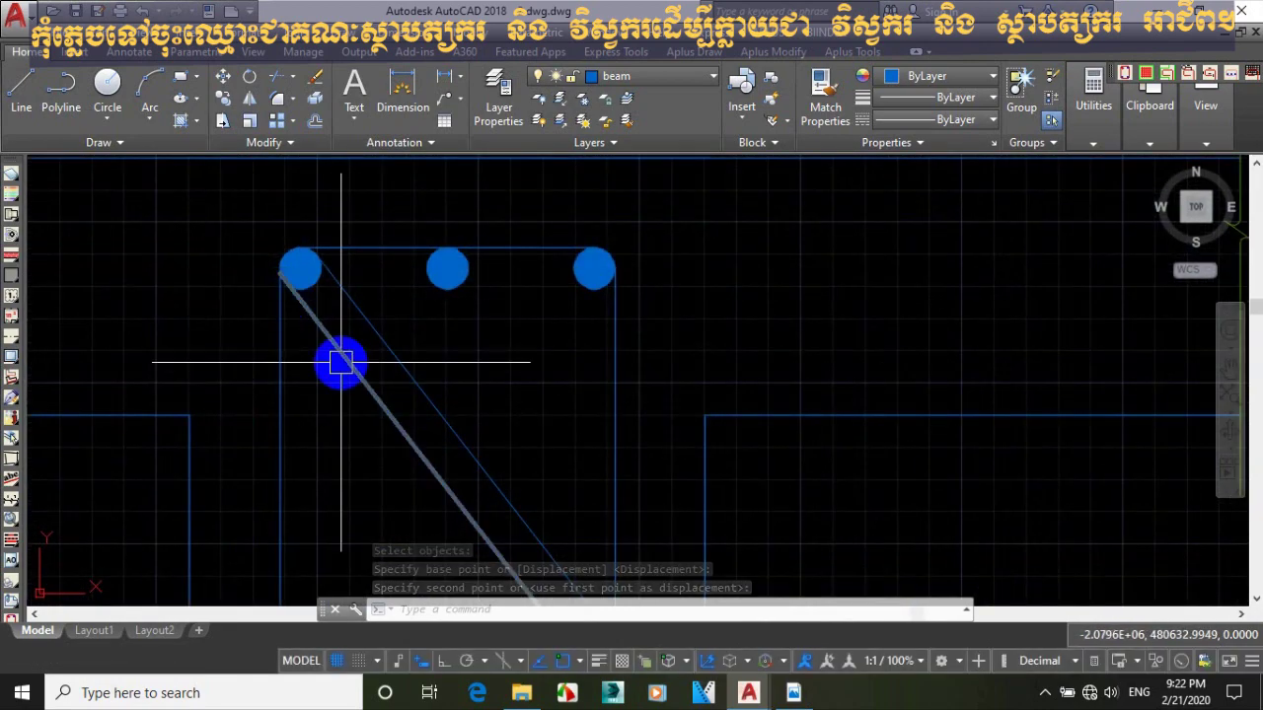
text(L)
key(Return)
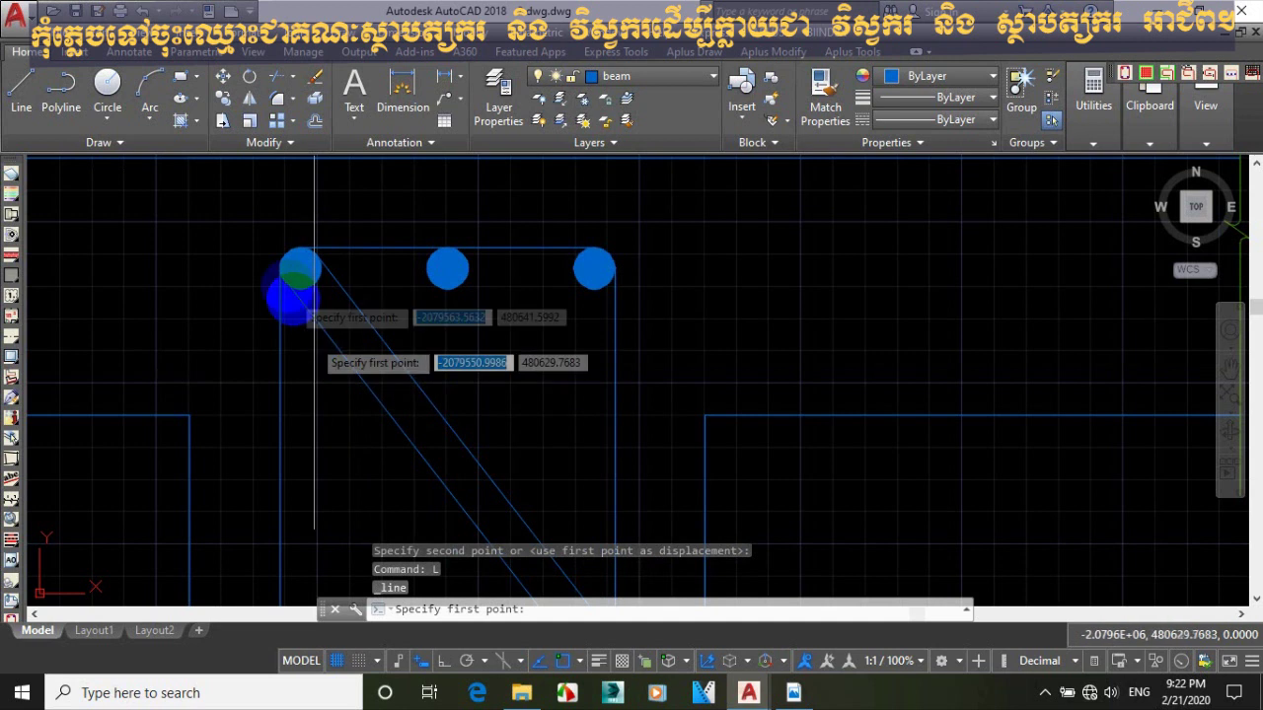
click(356, 367)
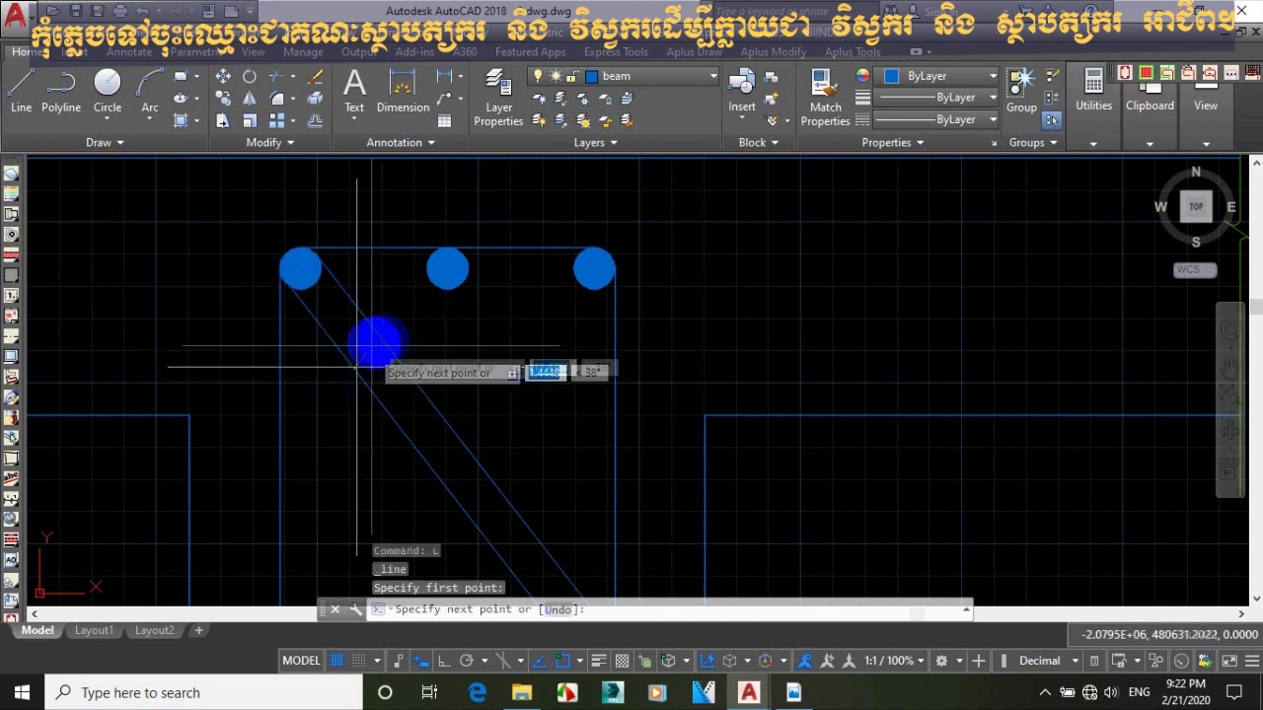
key(Escape)
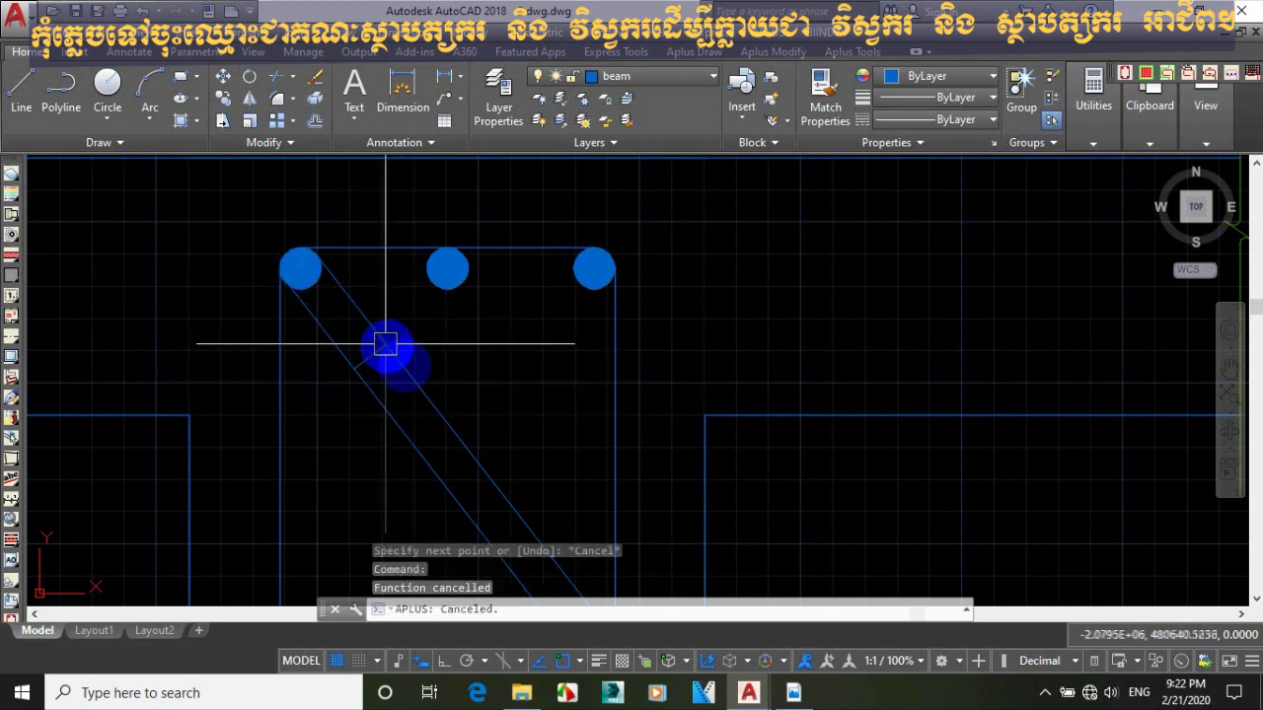
Trim the two diagonal lines at the short cross line to form the stirrup hooks, and erase the cross line.
text(tr)
key(Return)
key(Return)
key(Escape)
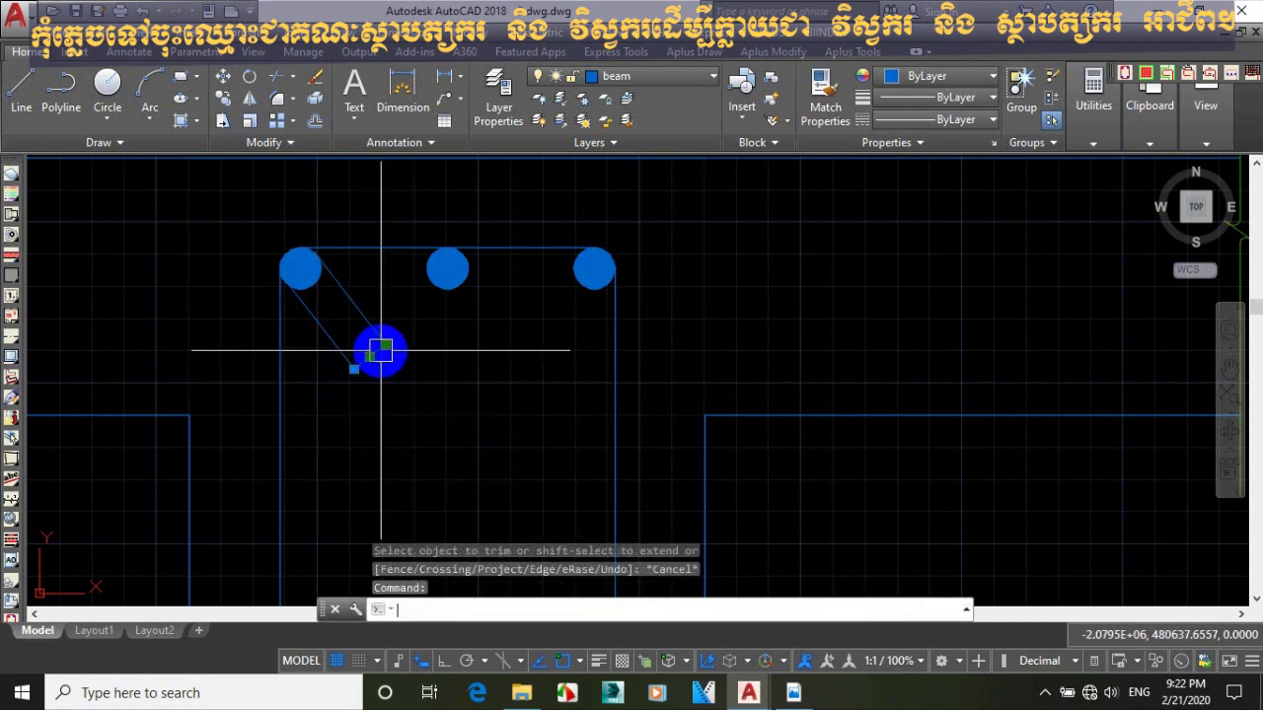
scroll(381, 350, down, 2)
scroll(381, 352, up, 6)
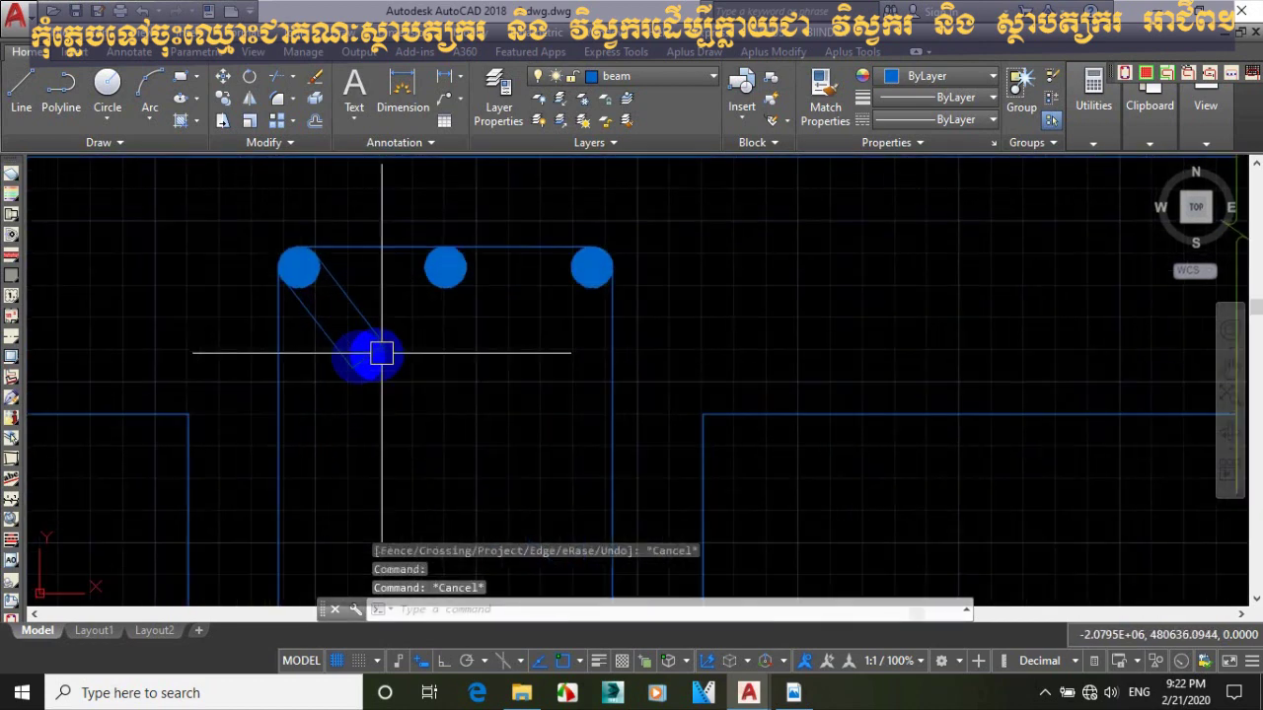
scroll(354, 359, down, 2)
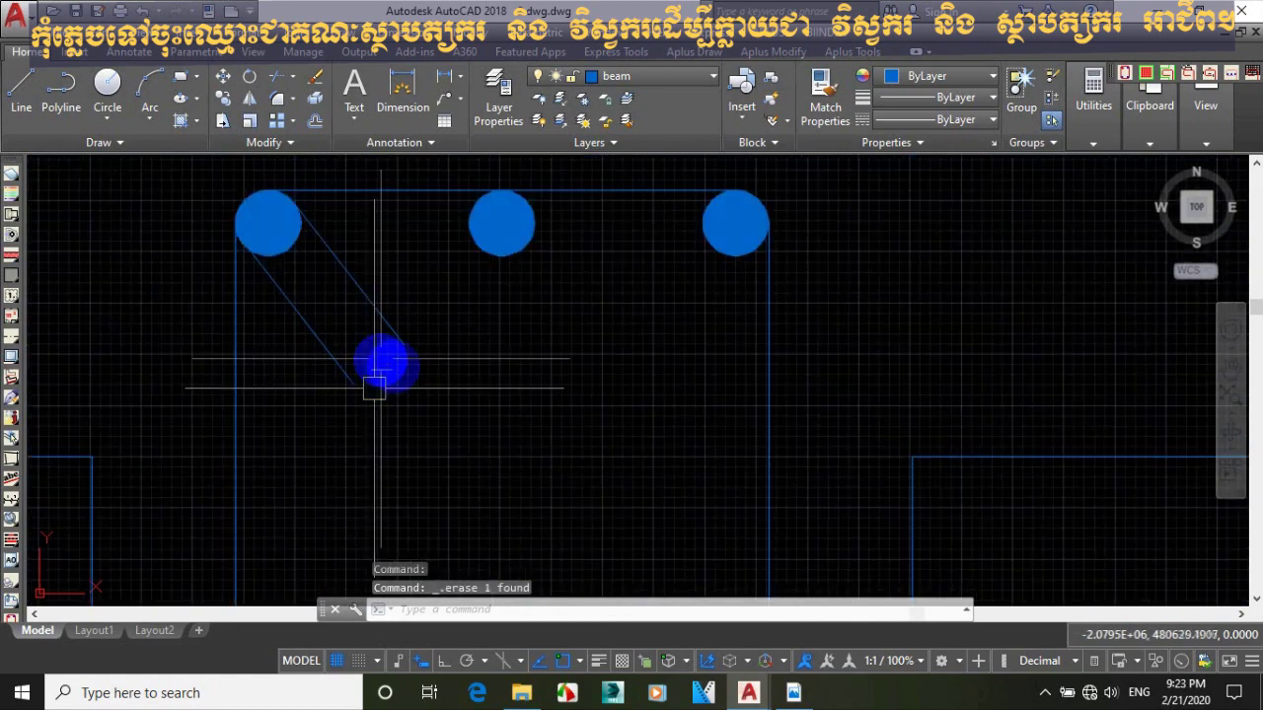
middle_drag(405, 376, 451, 444)
Delete the two leftover diagonal line pieces that run out of the stirrup's right side.
scroll(469, 391, down, 3)
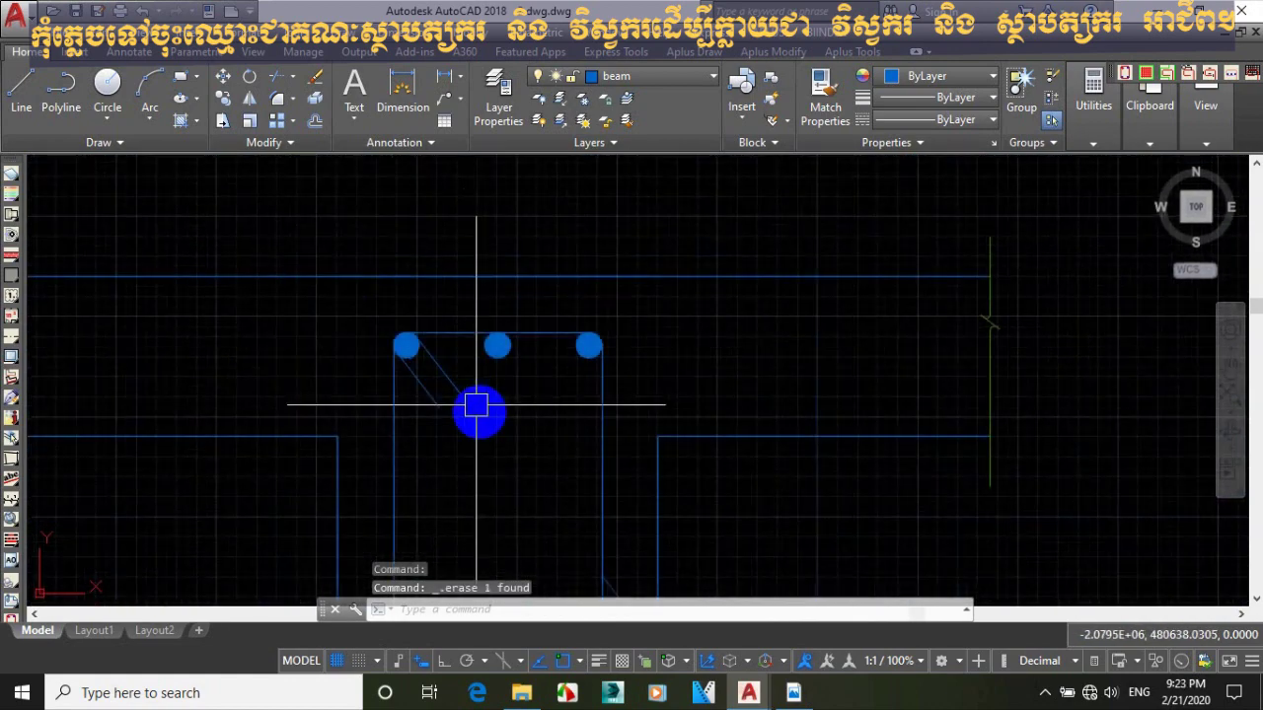
scroll(476, 405, down, 5)
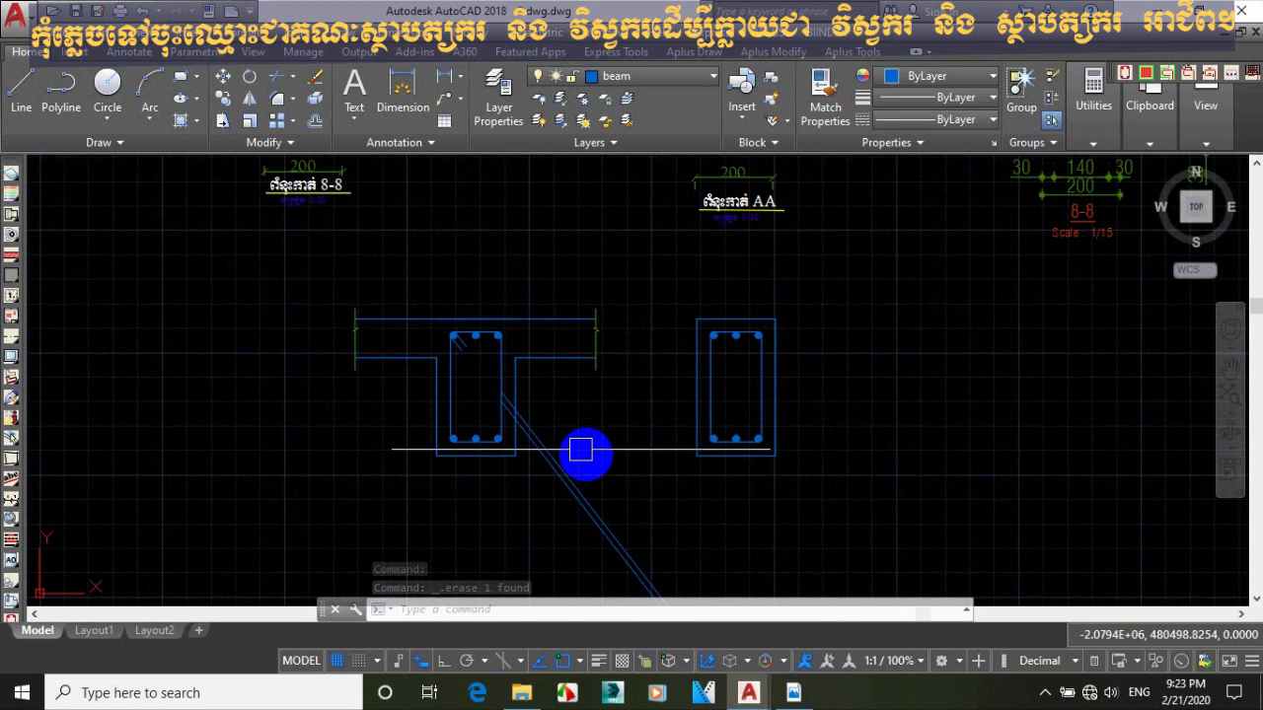
click(596, 481)
click(522, 485)
key(Delete)
Compare the new T-shaped section's stirrup hooks with reference section 8-8, and examine the reference's width dimension and title.
scroll(518, 410, up, 5)
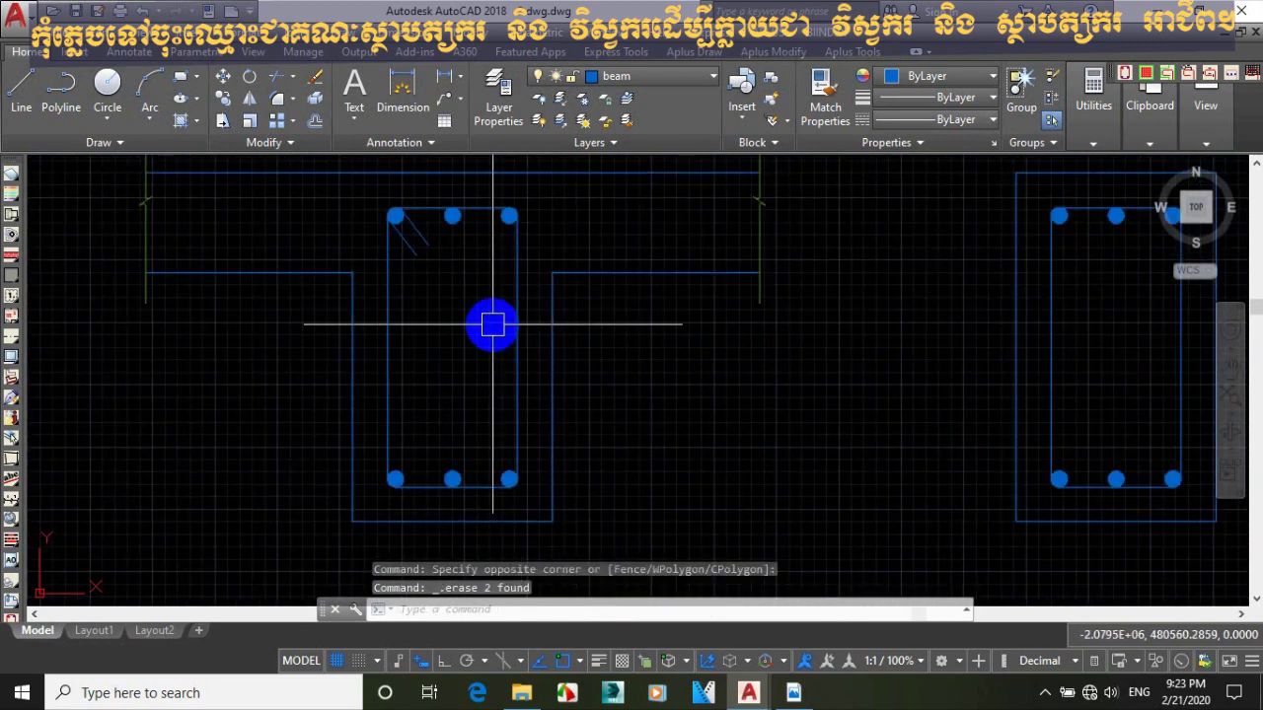
scroll(490, 323, down, 4)
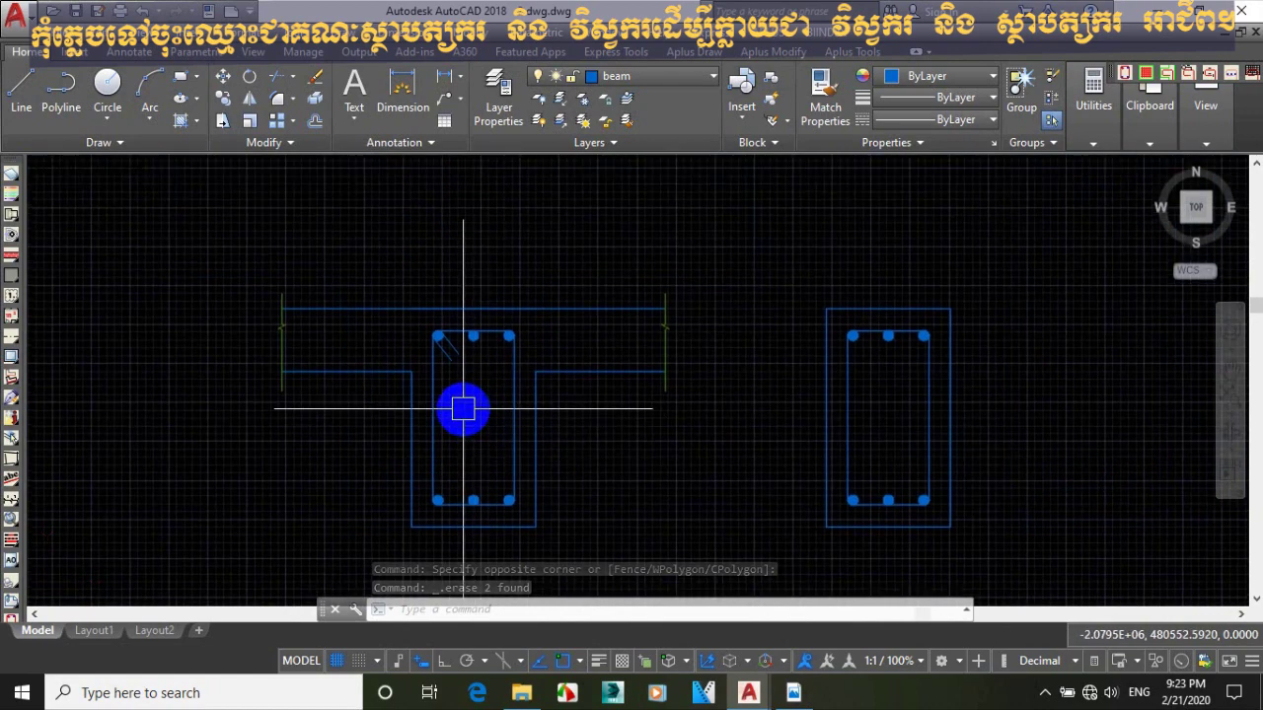
scroll(443, 437, down, 4)
mouse_move(437, 437)
middle_down()
mouse_move(421, 417)
mouse_move(443, 359)
middle_up()
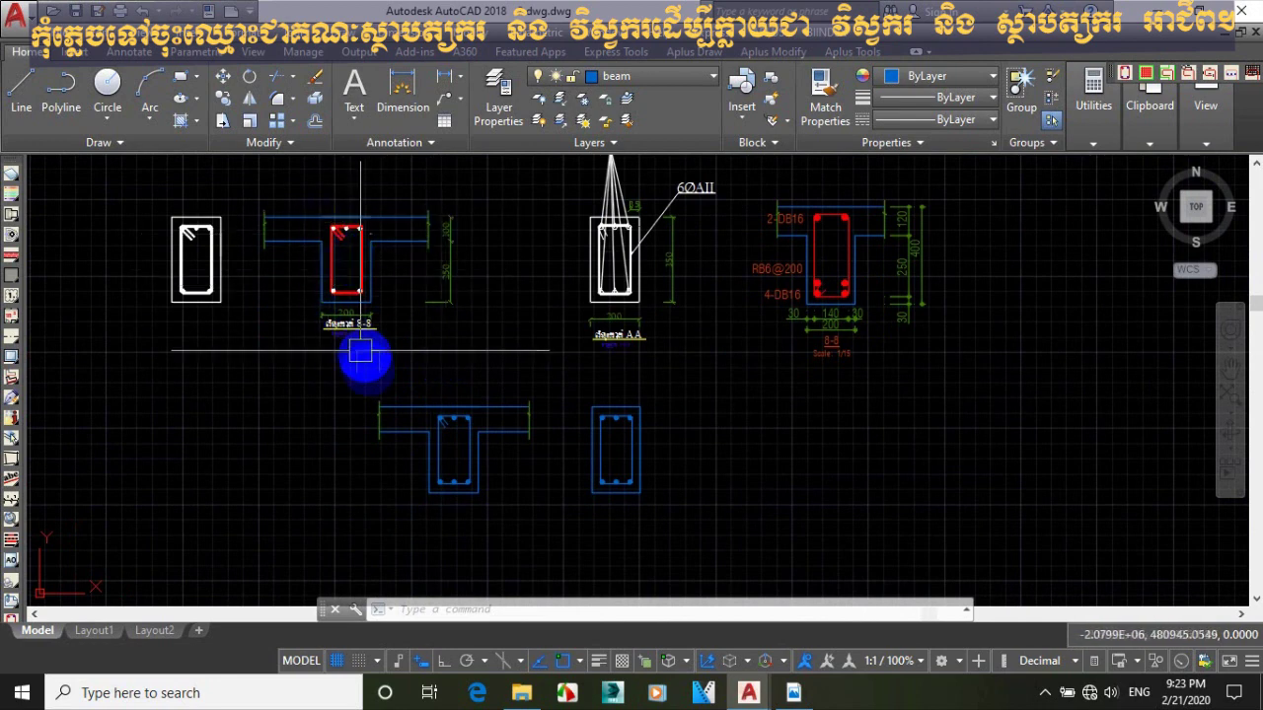
middle_drag(368, 372, 366, 344)
scroll(351, 311, up, 3)
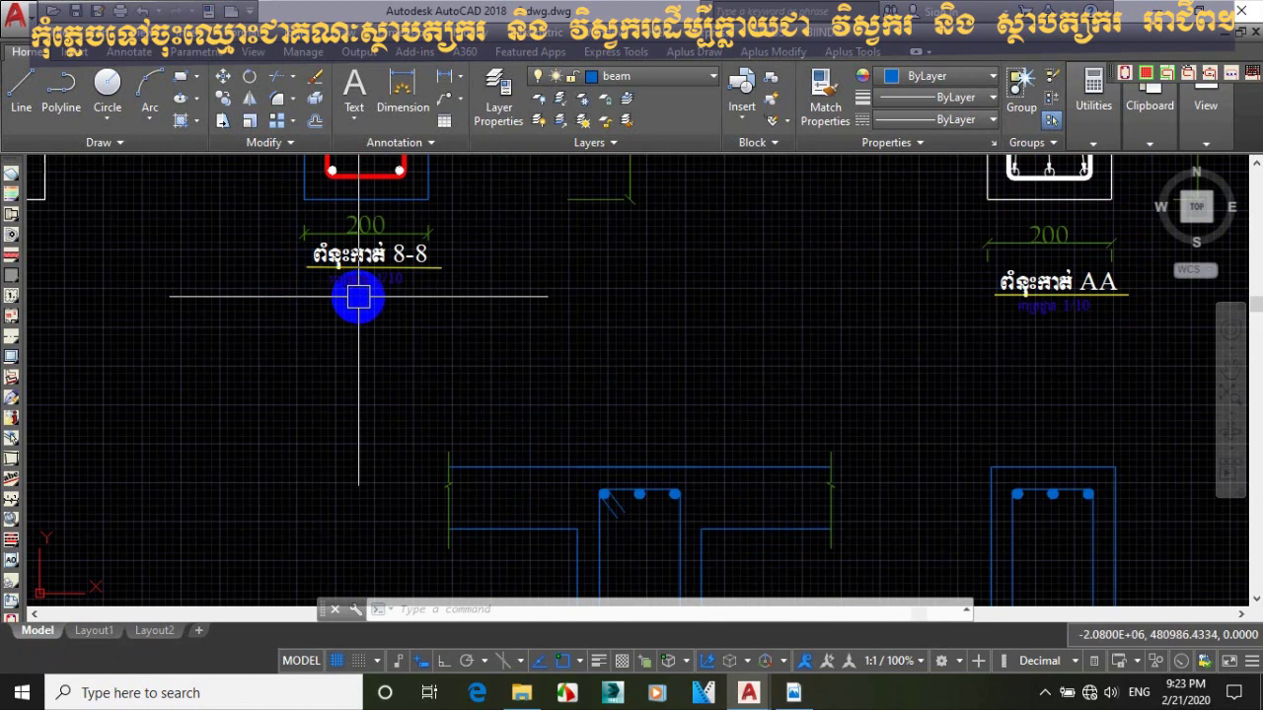
Copy the 8-8 title with its underline and scale text from the reference section to below both new sections.
middle_drag(358, 296, 350, 290)
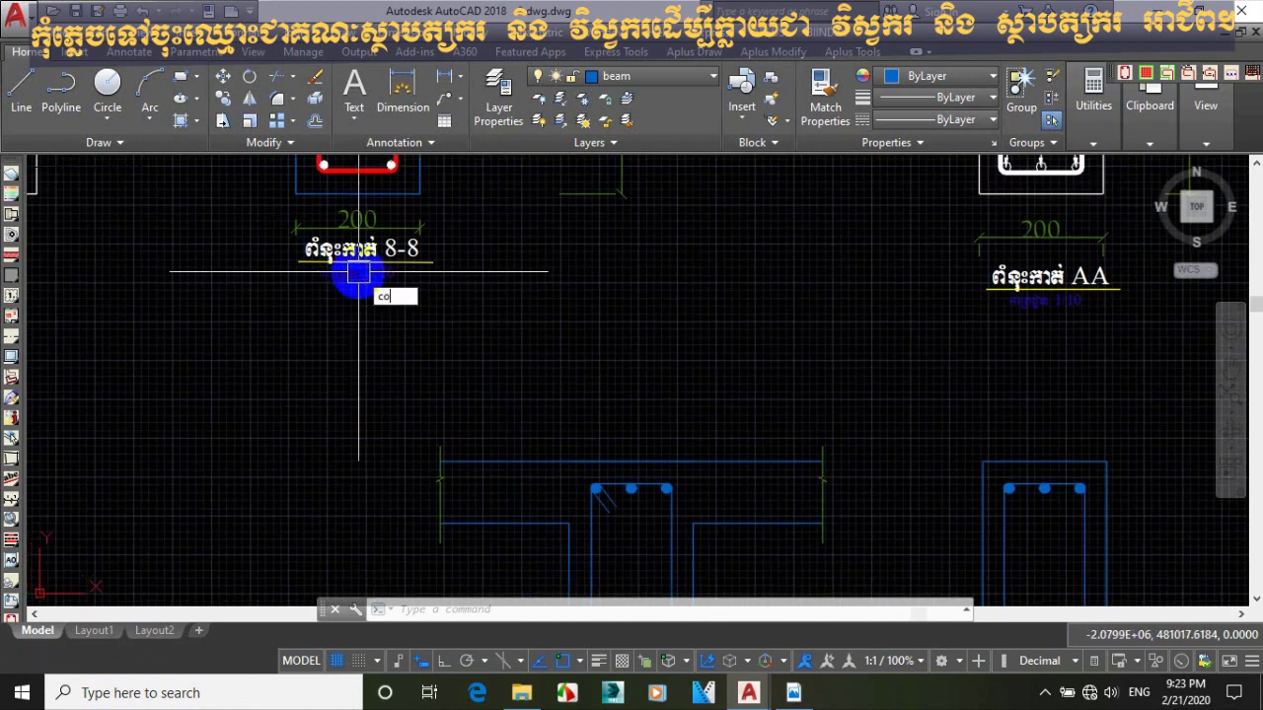
scroll(358, 278, up, 2)
text(co)
key(Return)
click(484, 234)
click(375, 299)
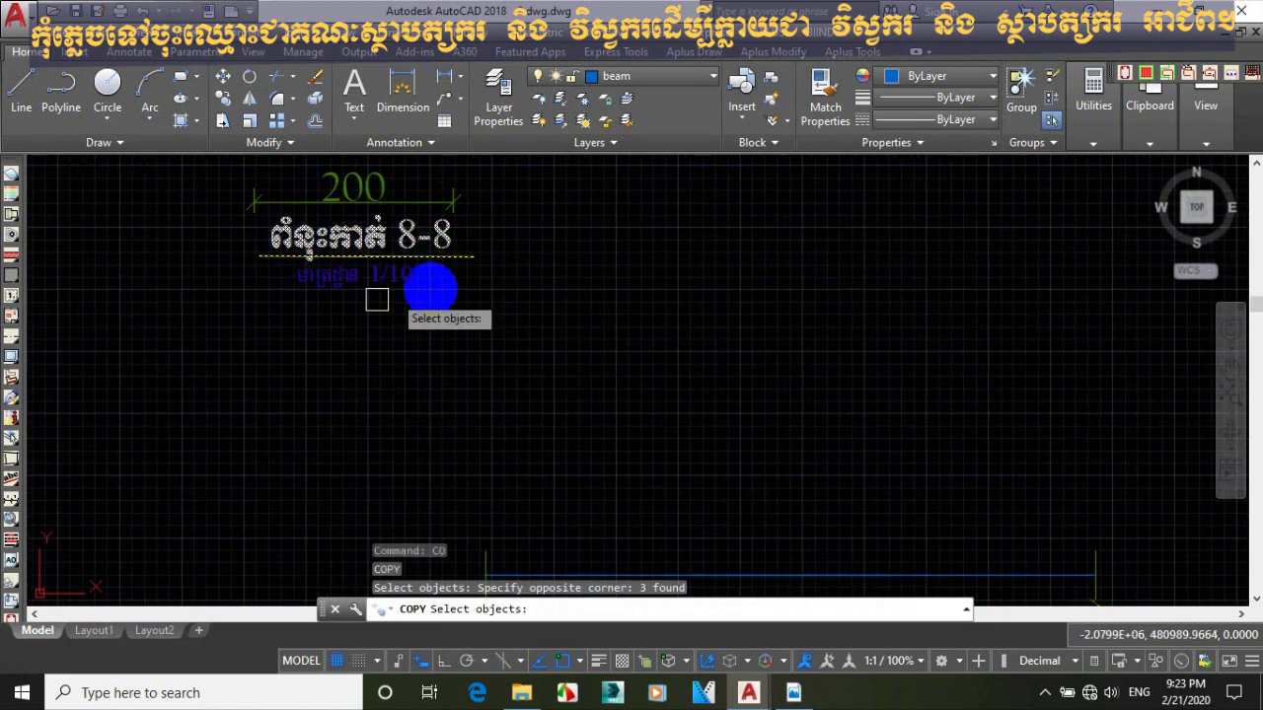
key(Return)
click(444, 246)
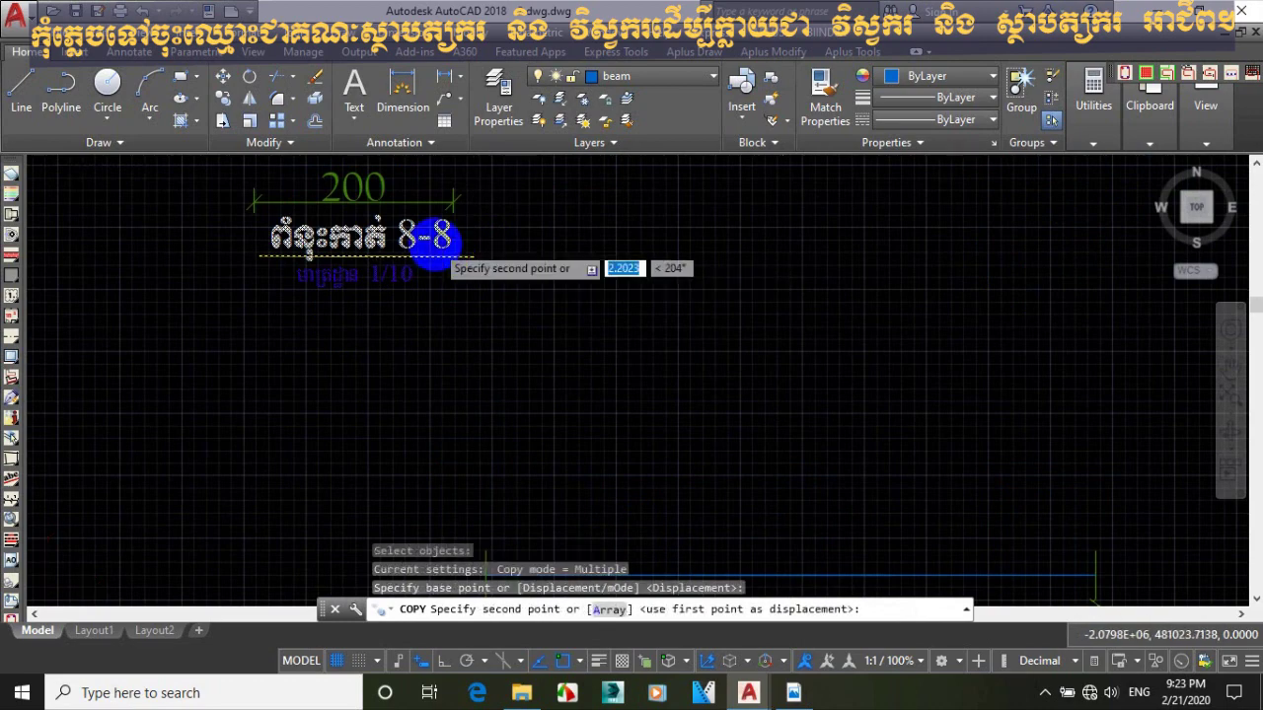
scroll(425, 248, down, 6)
scroll(527, 441, up, 4)
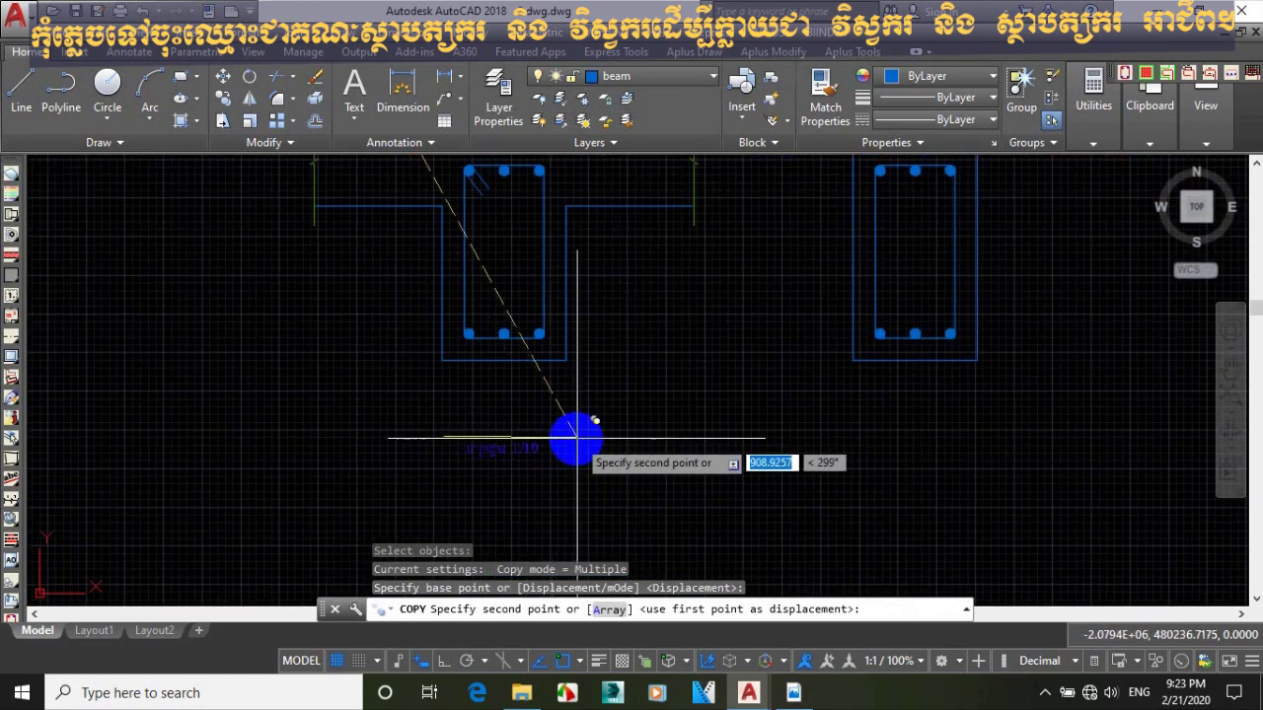
click(576, 436)
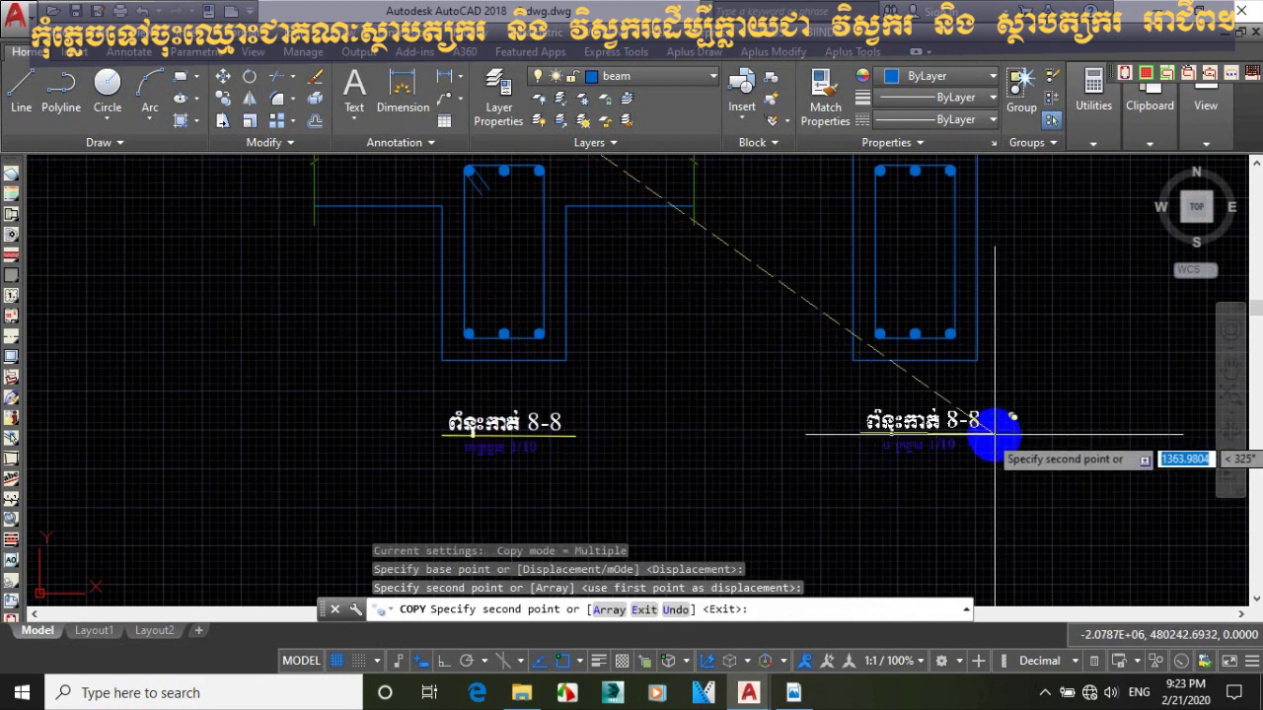
click(995, 434)
middle_drag(623, 425, 564, 375)
key(Escape)
Move both copied titles straight down to leave room for dimensions beneath the new sections.
text(M)
key(Return)
click(332, 338)
click(989, 468)
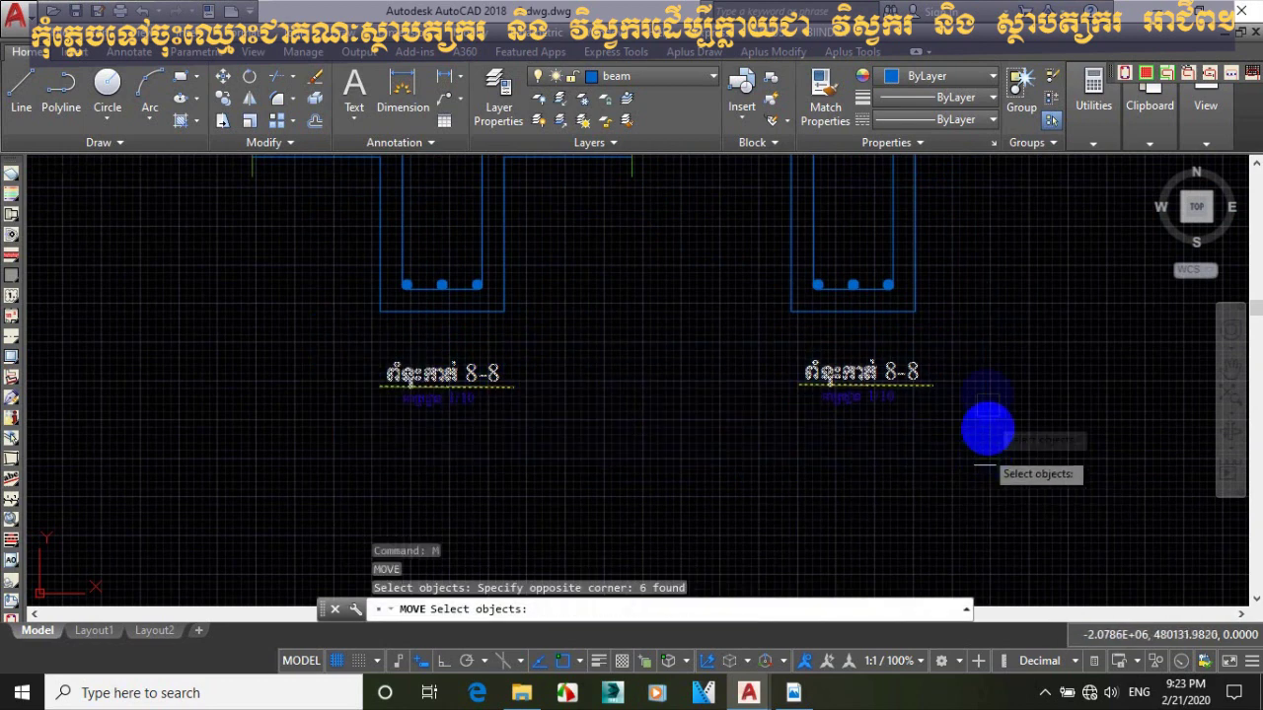
key(Return)
click(984, 376)
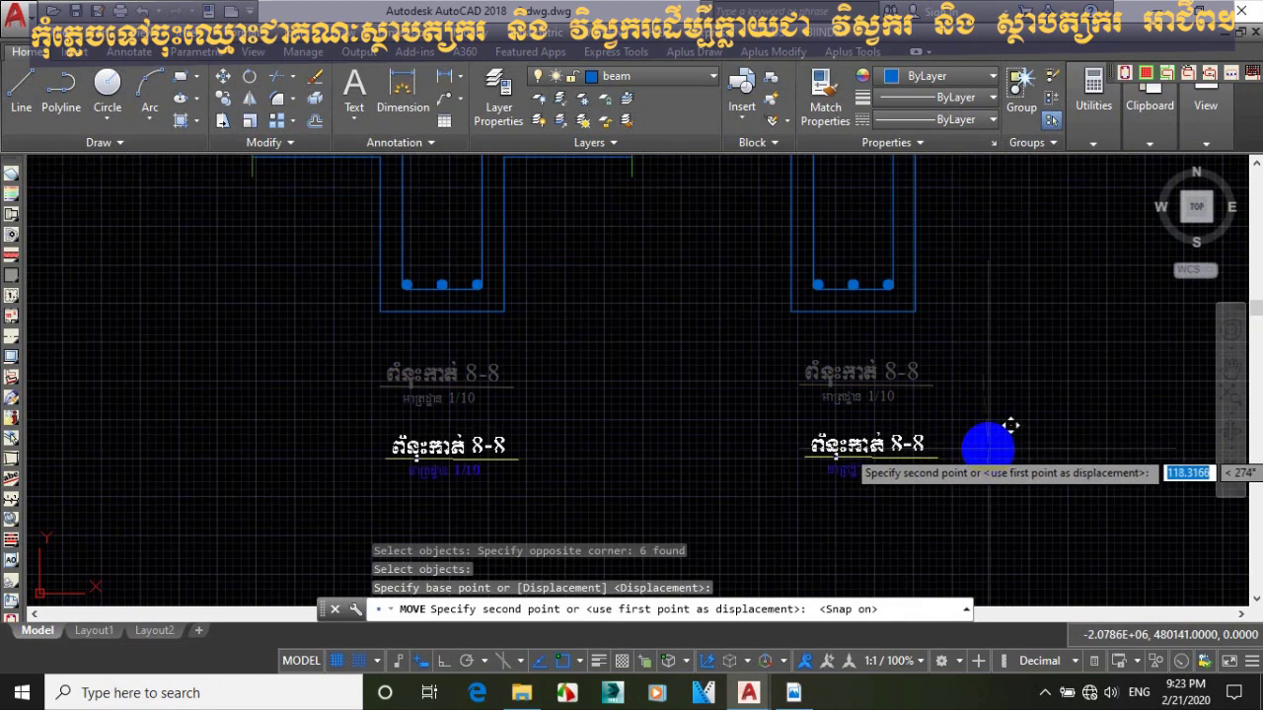
key(F8)
click(979, 416)
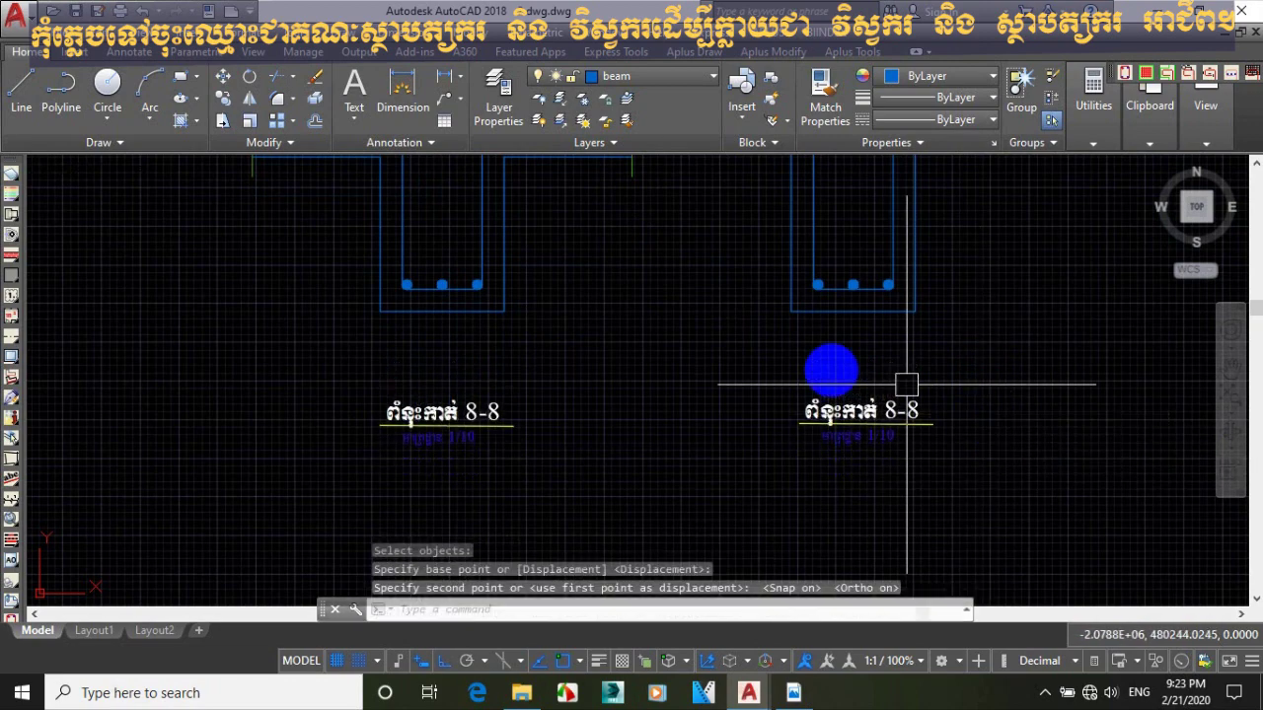
Add a linear dimension for the new rectangular section's width, placed between its bottom edge and the title.
scroll(696, 423, down, 2)
scroll(758, 401, up, 2)
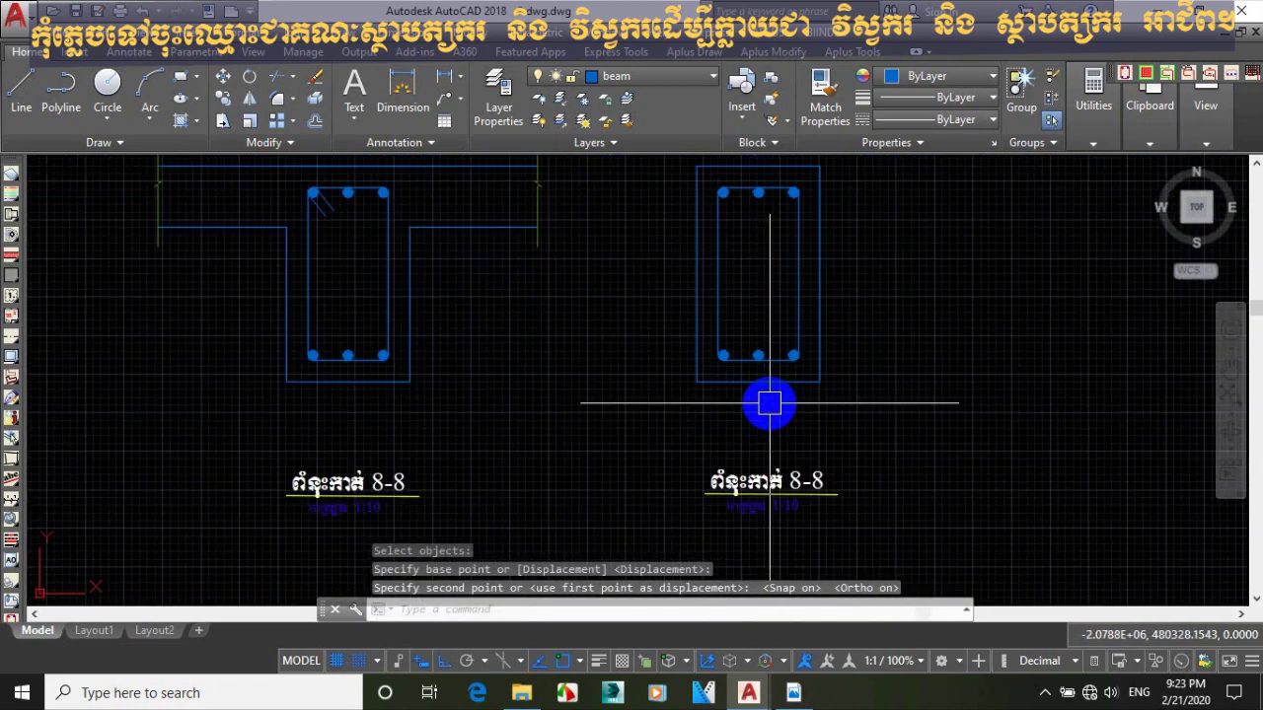
key(Escape)
key(Escape)
text(dli)
key(Return)
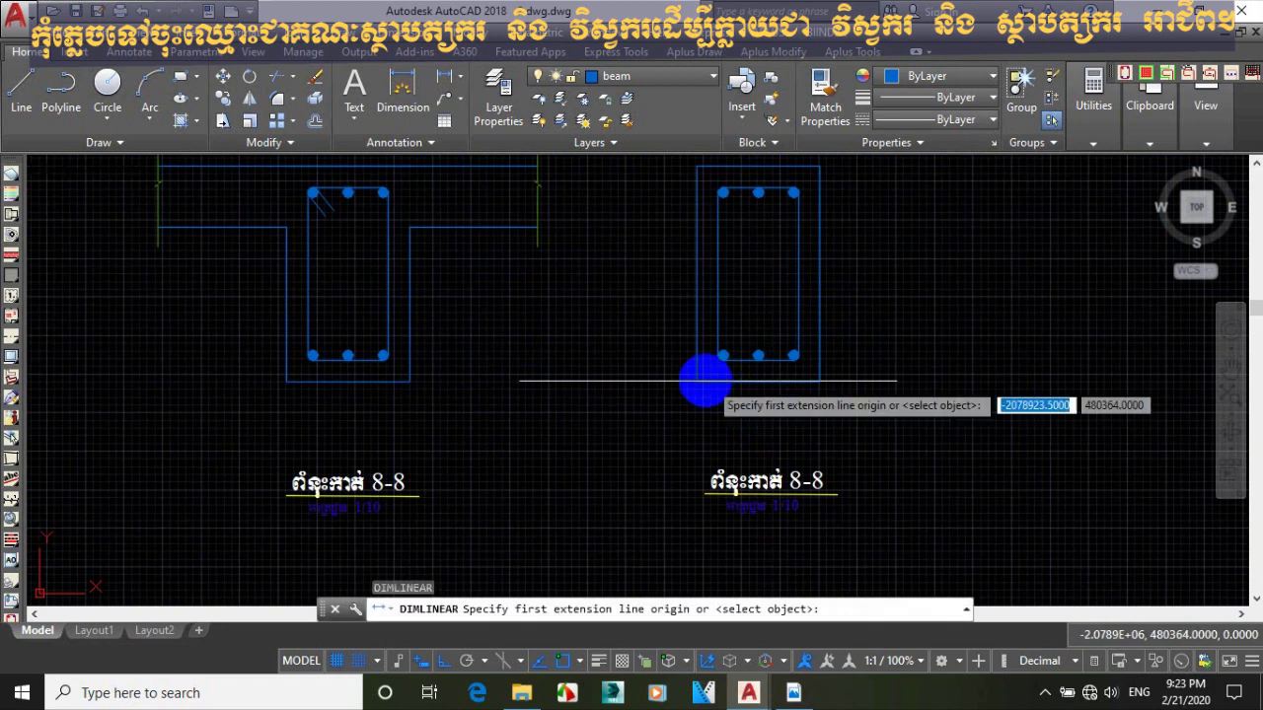
click(702, 380)
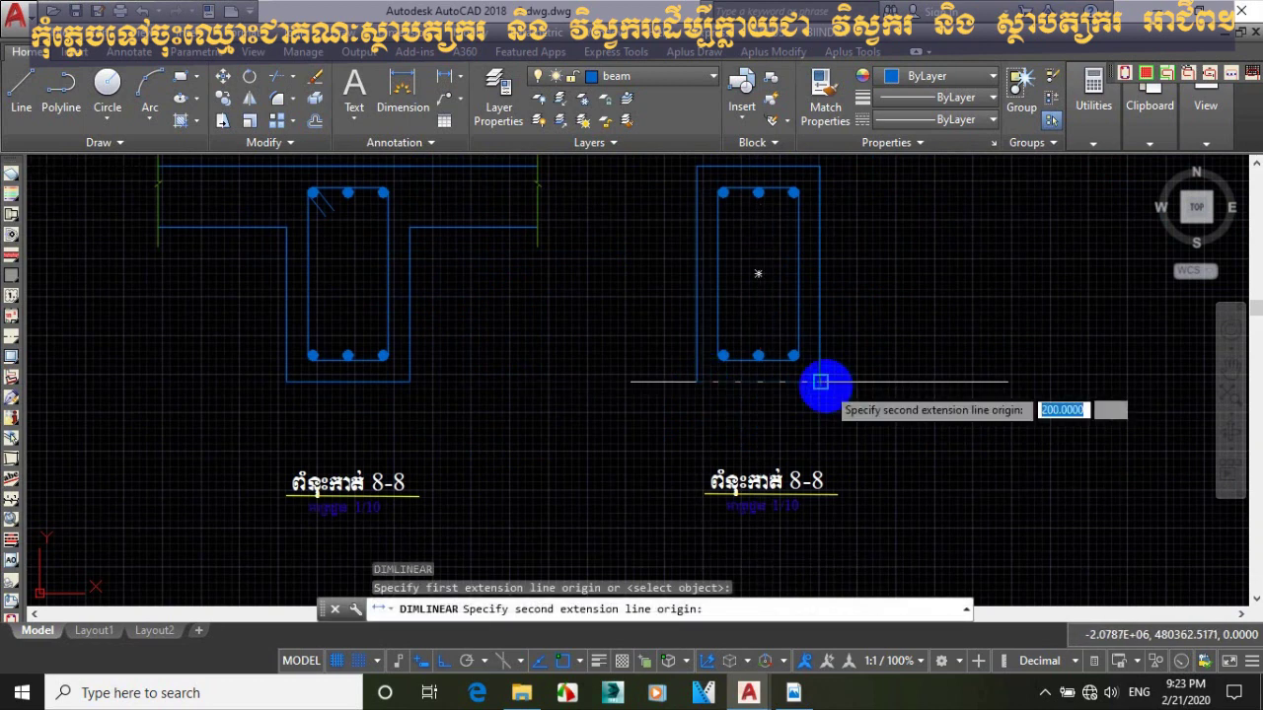
click(820, 382)
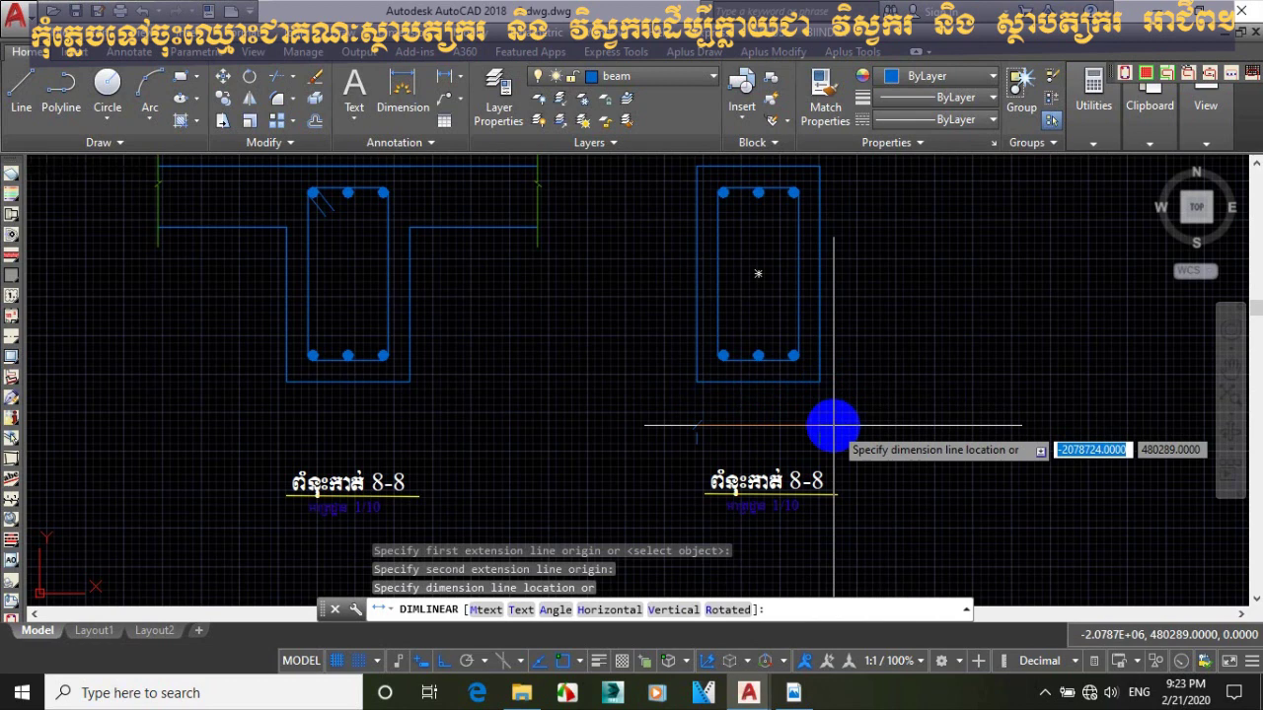
click(832, 424)
Add a vertical linear dimension for the rectangular section's full height, placed just outside its right edge.
scroll(812, 369, down, 1)
scroll(756, 245, up, 1)
key(Return)
click(737, 190)
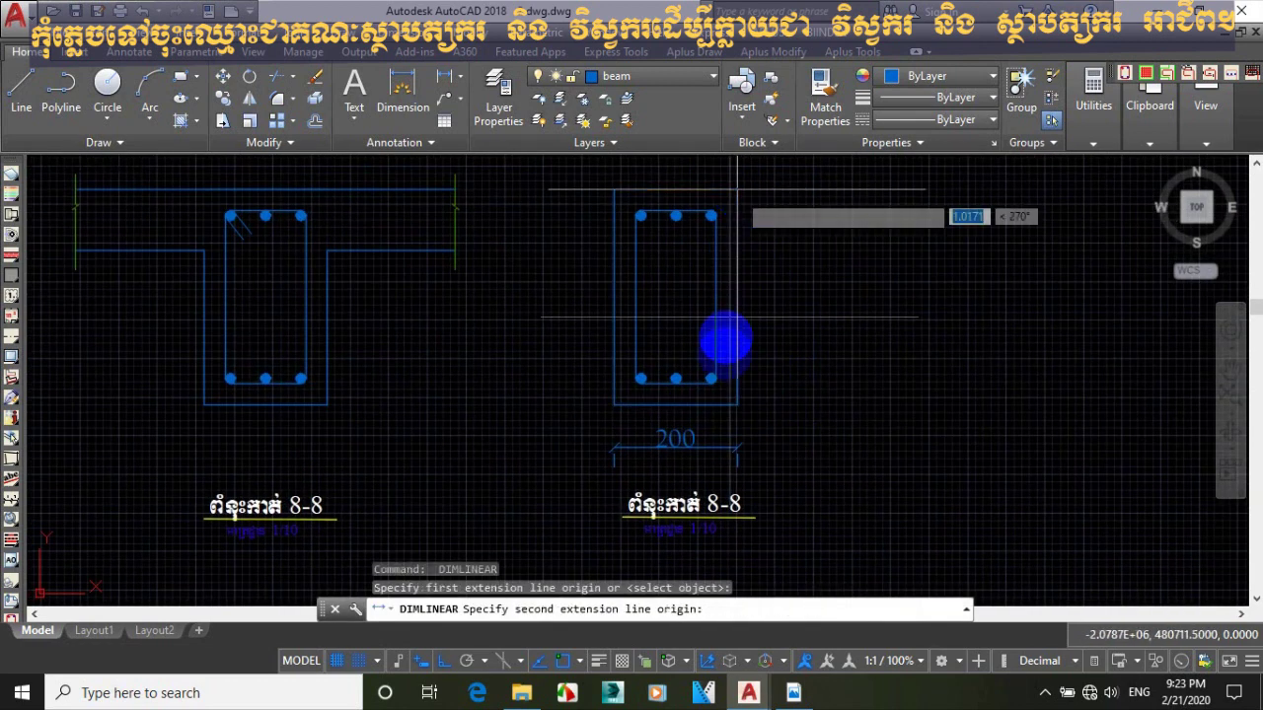
click(737, 404)
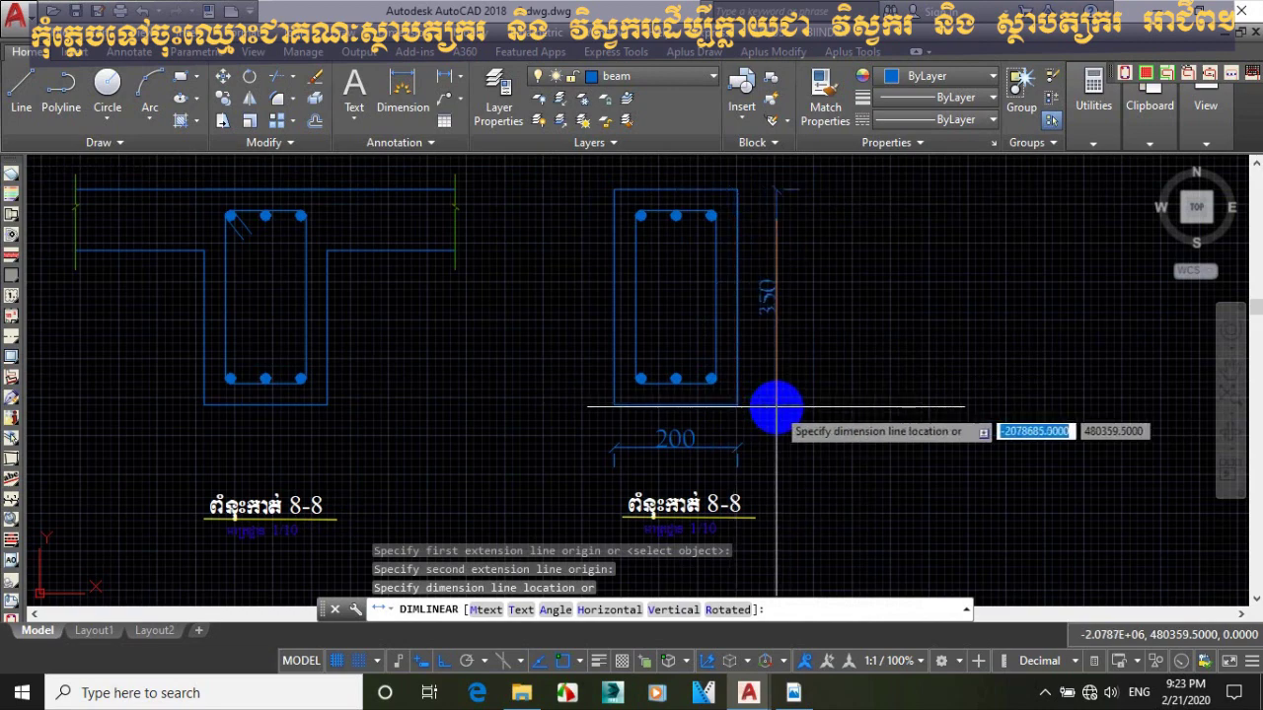
click(779, 405)
Move both new sections with their dimensions and titles straight down, further away from the reference sections.
scroll(604, 369, down, 4)
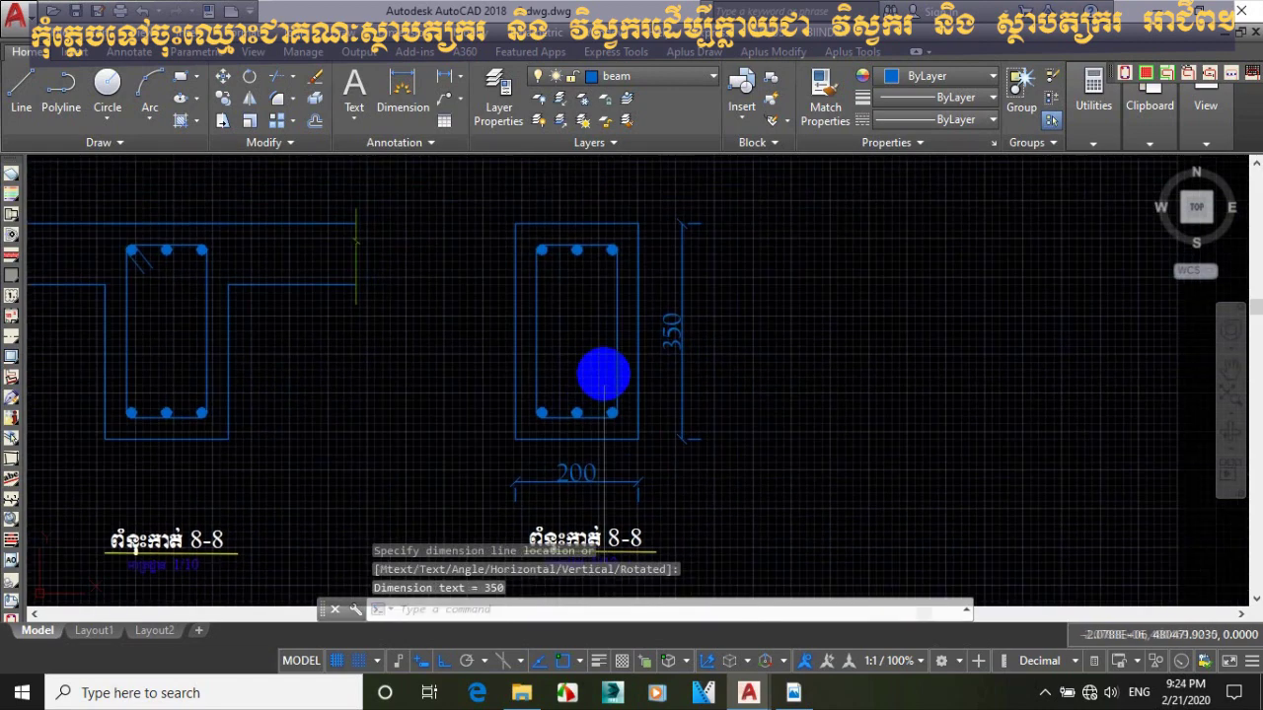
mouse_move(610, 369)
middle_down()
mouse_move(643, 366)
mouse_move(666, 419)
mouse_move(614, 443)
middle_up()
scroll(614, 443, up, 2)
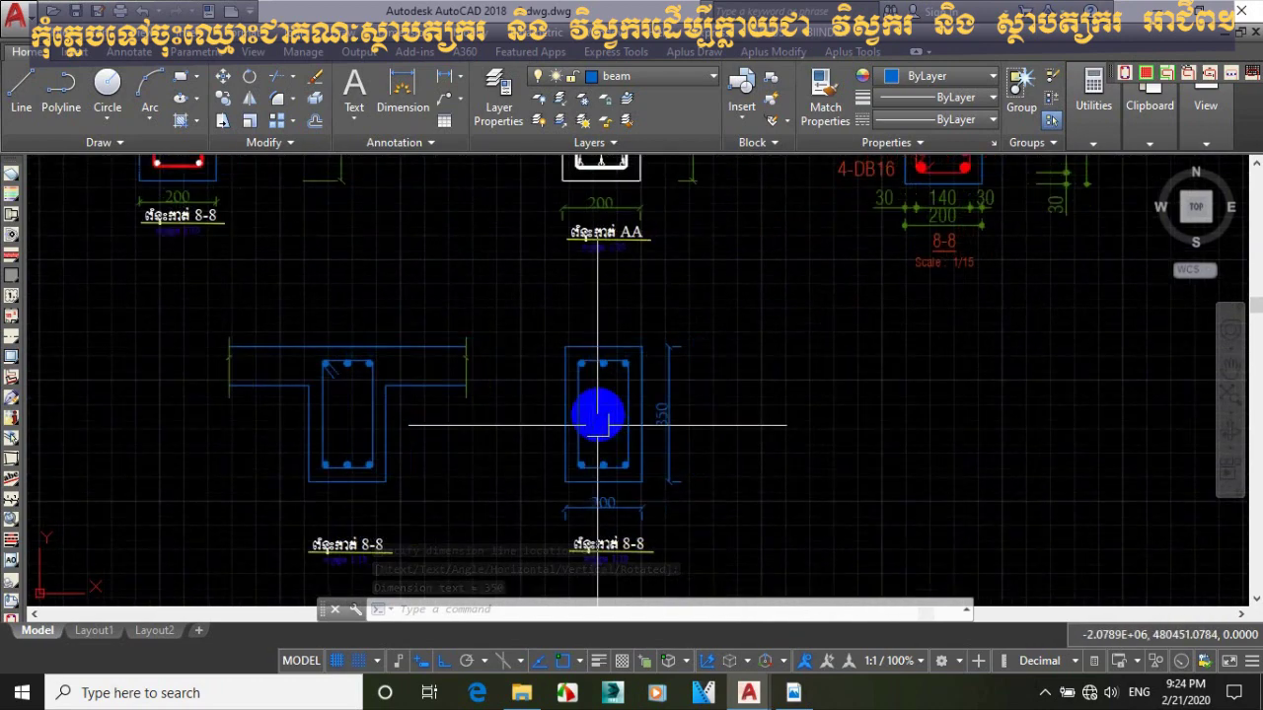
scroll(599, 425, down, 2)
mouse_move(601, 408)
middle_down()
mouse_move(597, 395)
mouse_move(620, 437)
mouse_move(606, 437)
middle_up()
scroll(599, 397, up, 2)
scroll(601, 434, down, 3)
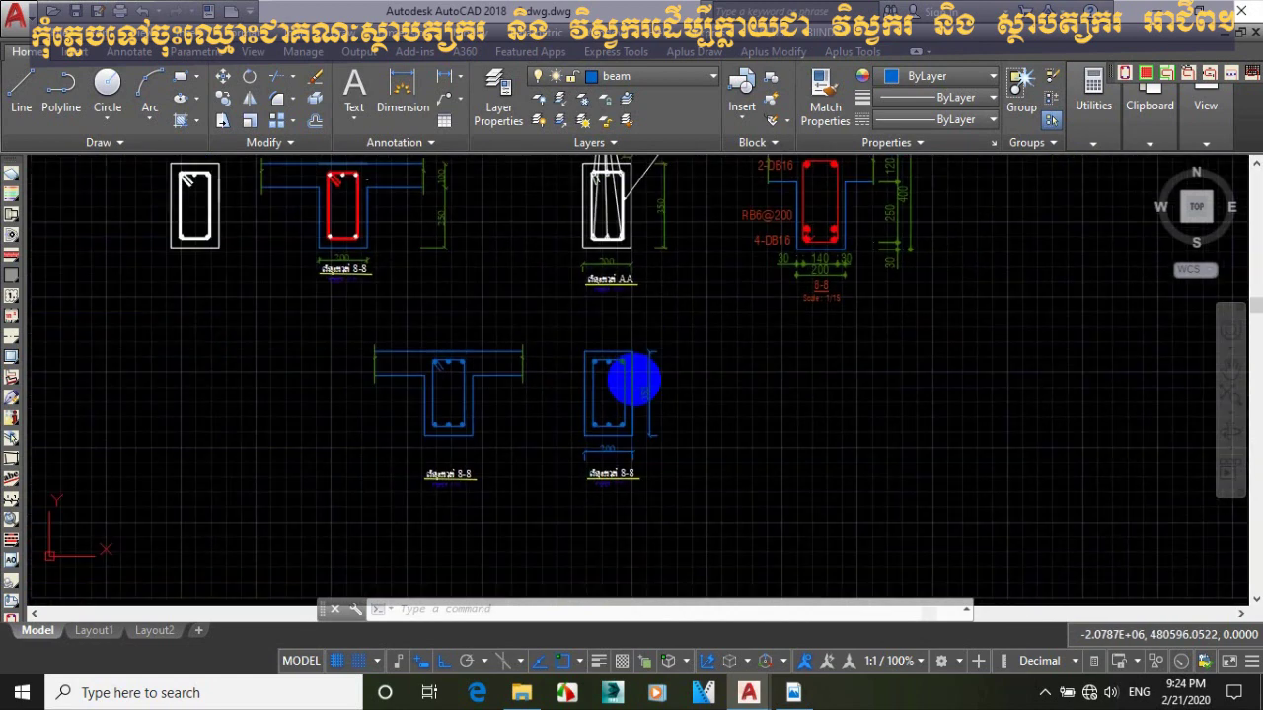
key(Return)
click(330, 337)
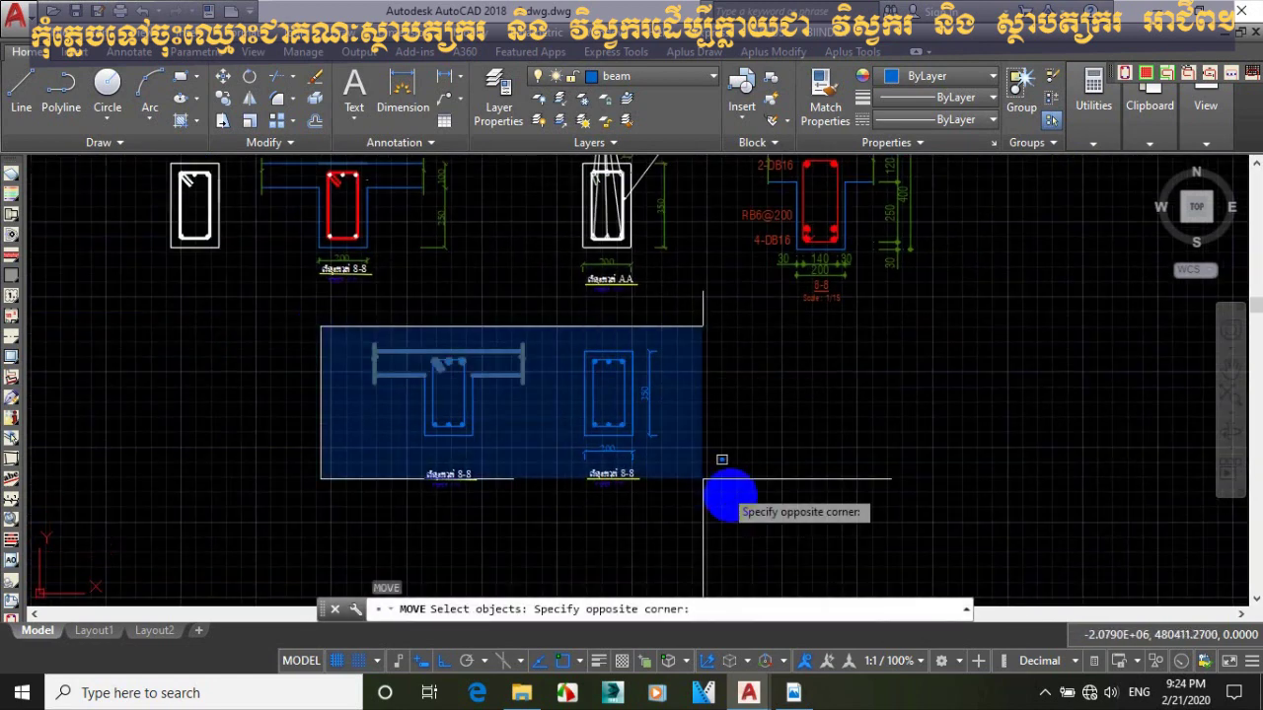
click(712, 479)
key(Return)
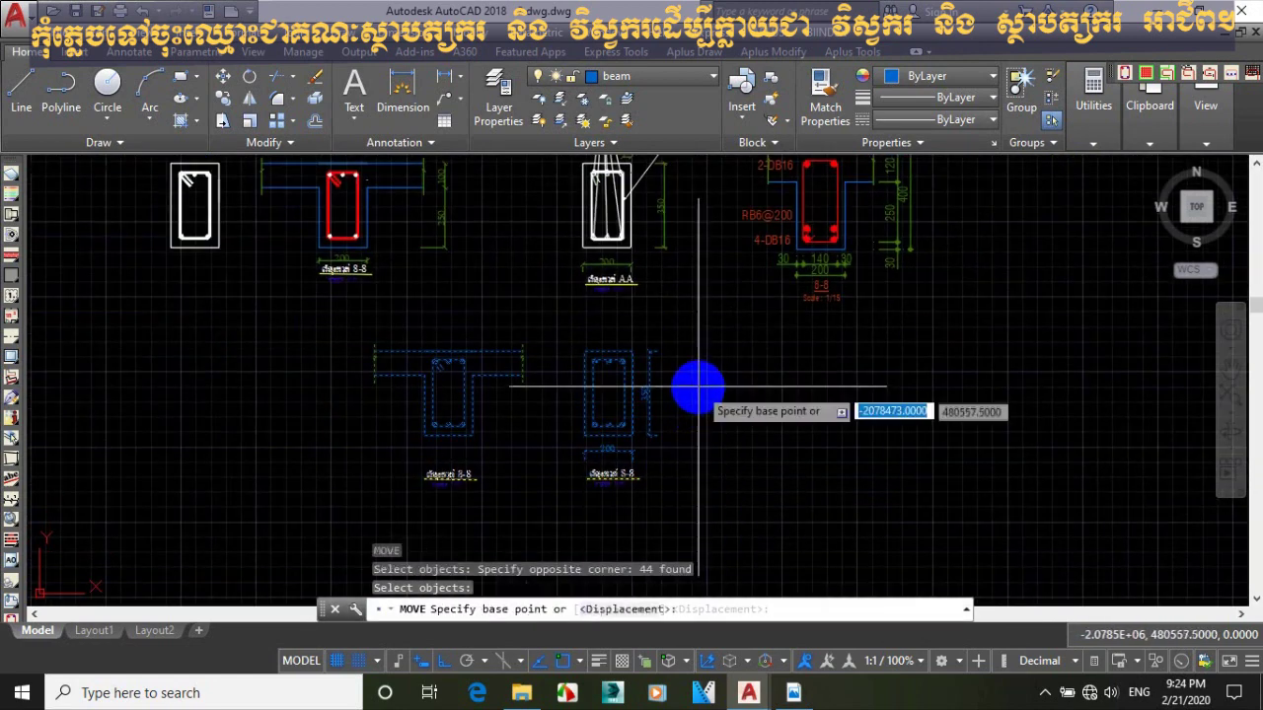
click(698, 390)
click(700, 489)
Examine the new sections beside the reference sections, and the beam and column schedule table with its section details.
scroll(677, 401, down, 2)
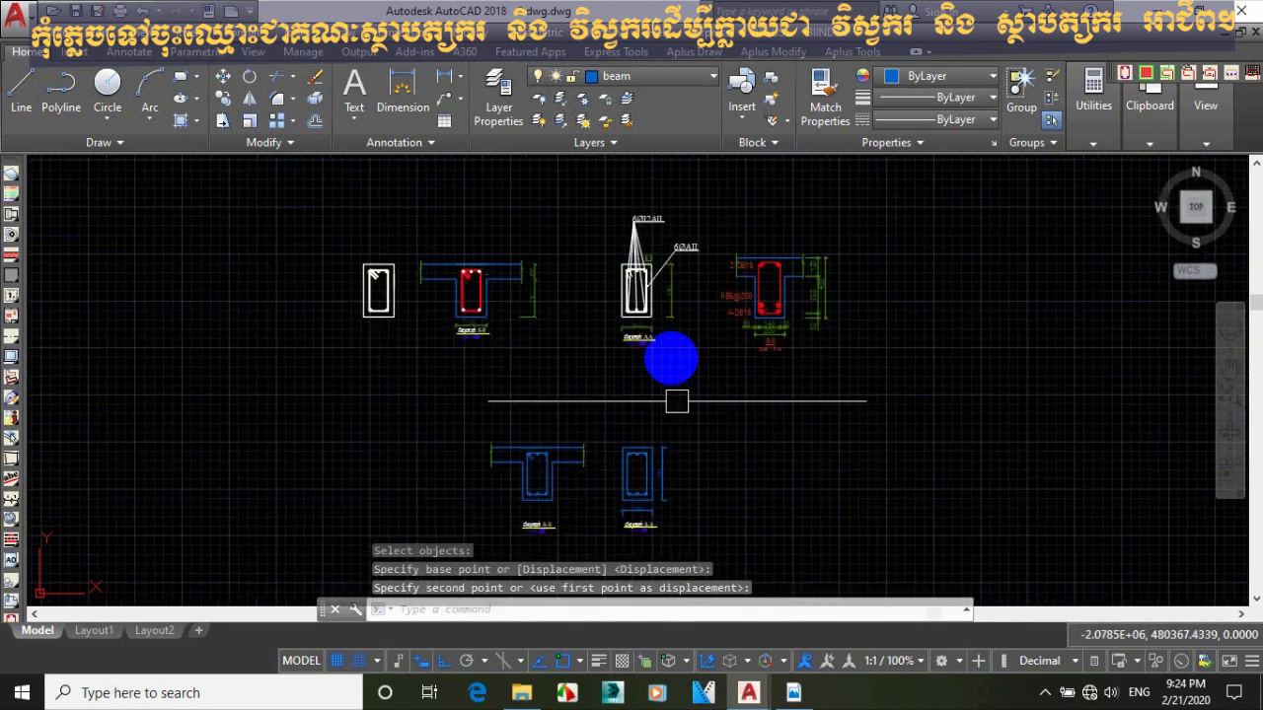
scroll(653, 249, up, 3)
scroll(634, 352, down, 6)
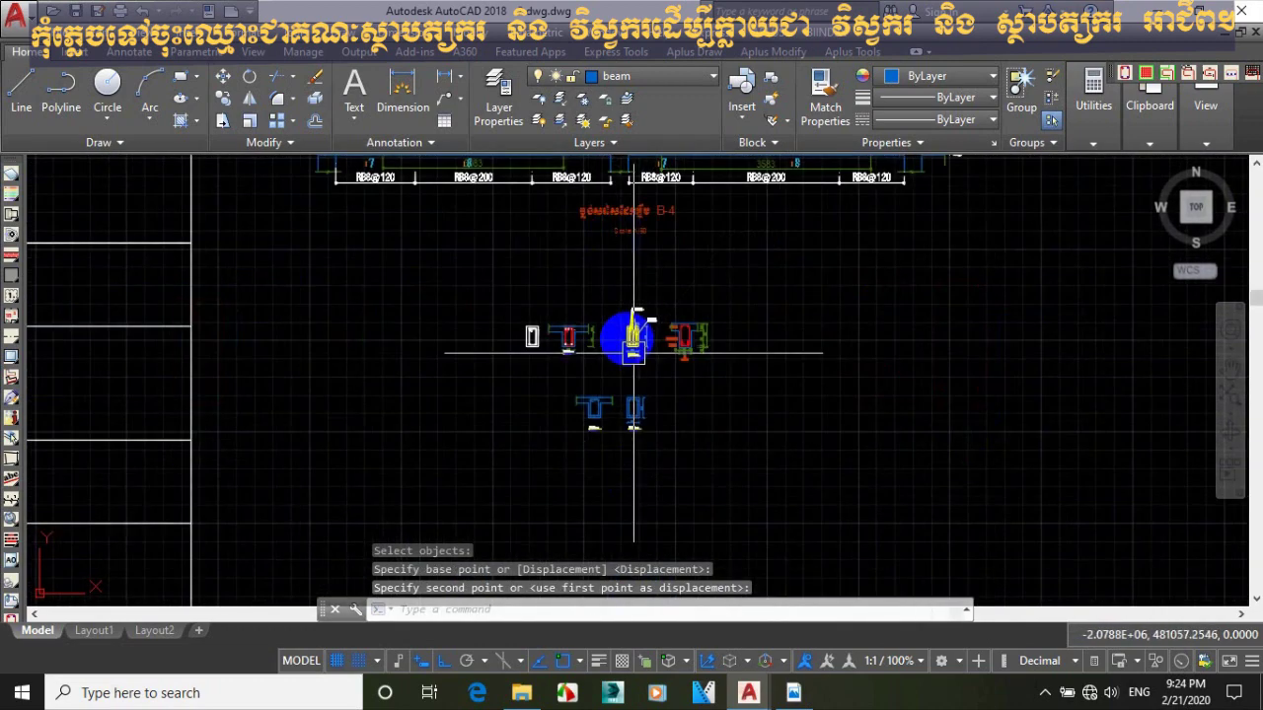
scroll(630, 409, up, 5)
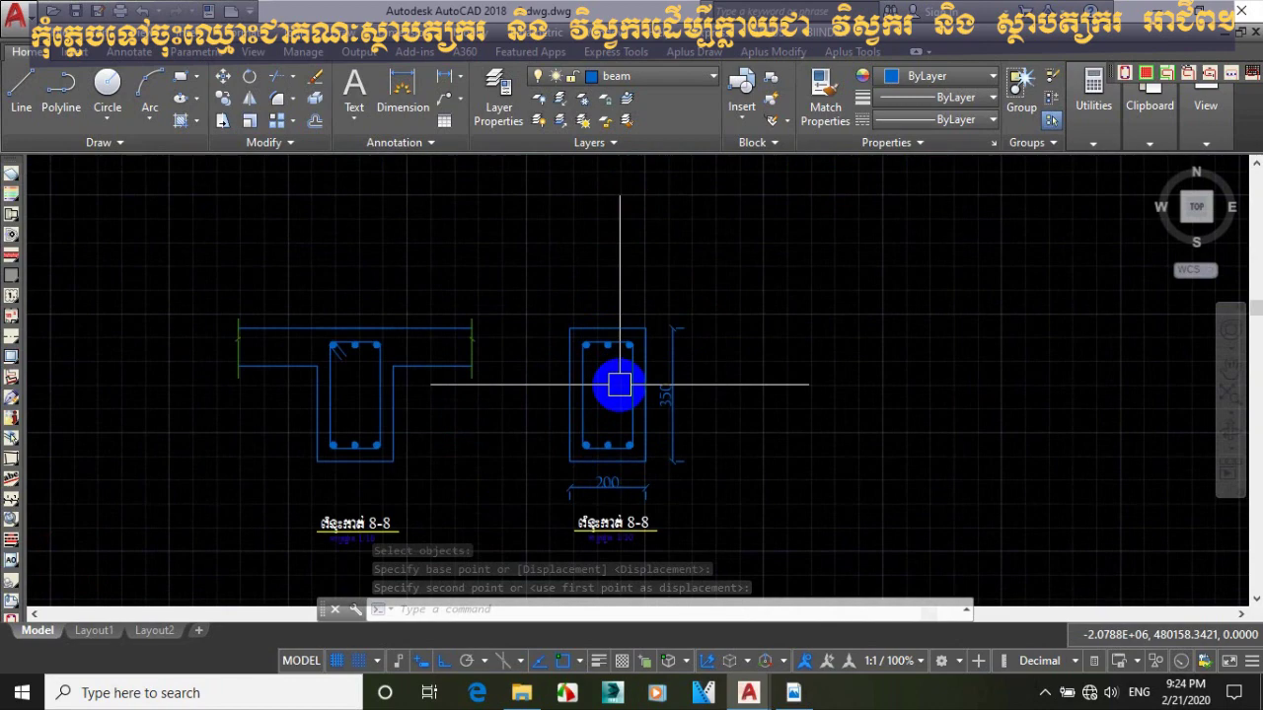
scroll(614, 384, down, 4)
scroll(465, 375, up, 5)
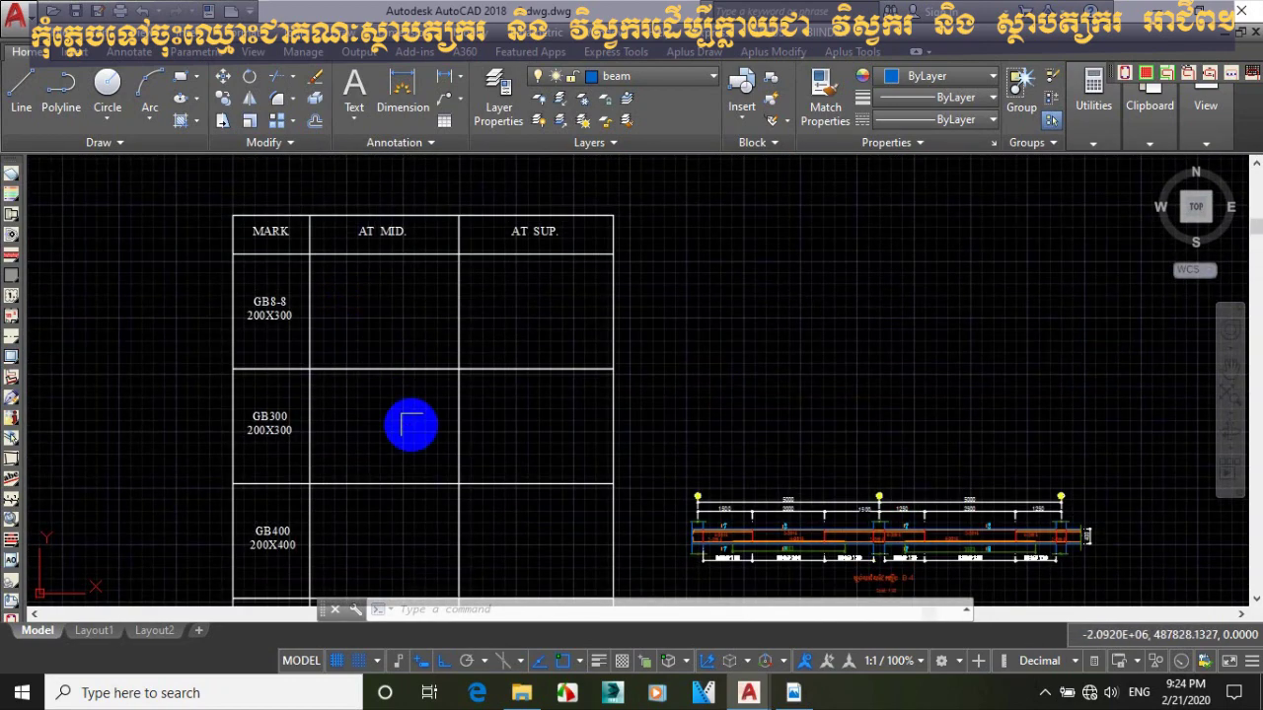
middle_drag(409, 443, 275, 291)
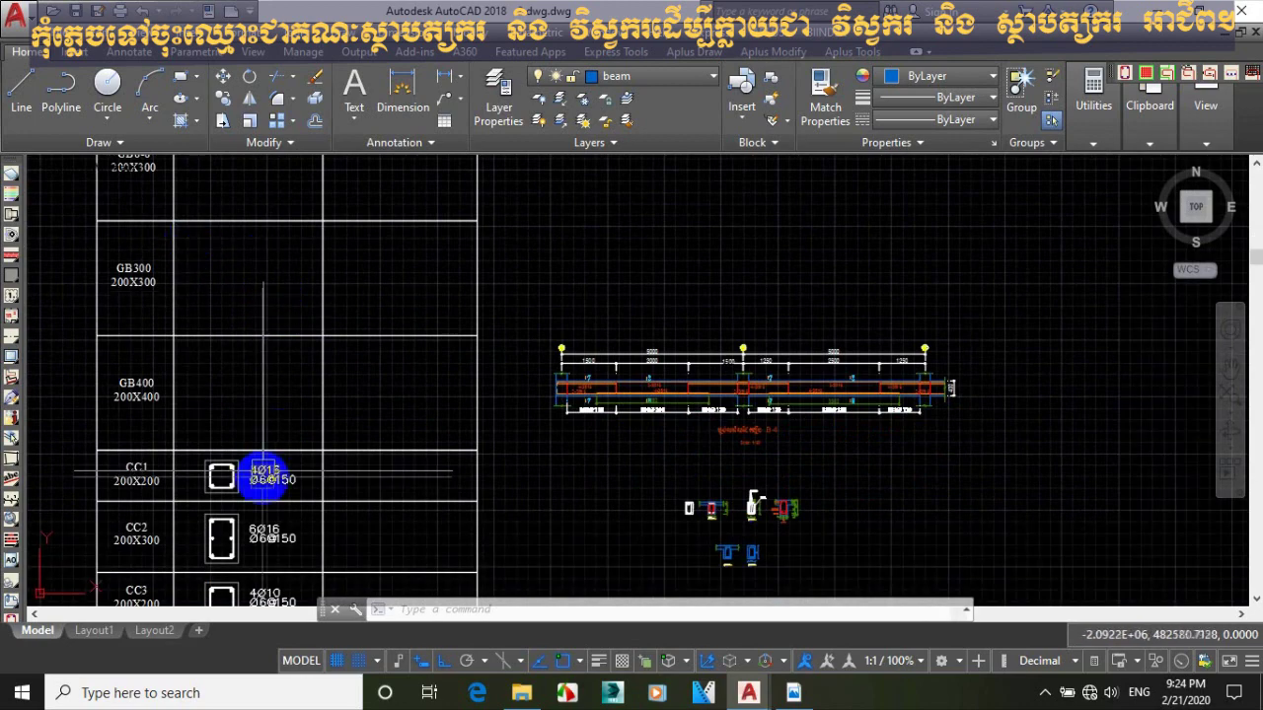
scroll(260, 480, up, 3)
middle_drag(296, 488, 212, 314)
middle_drag(761, 335, 555, 332)
scroll(691, 375, up, 3)
mouse_move(728, 386)
middle_down()
mouse_move(671, 380)
mouse_move(623, 403)
mouse_move(610, 316)
mouse_move(576, 419)
middle_up()
scroll(623, 406, up, 2)
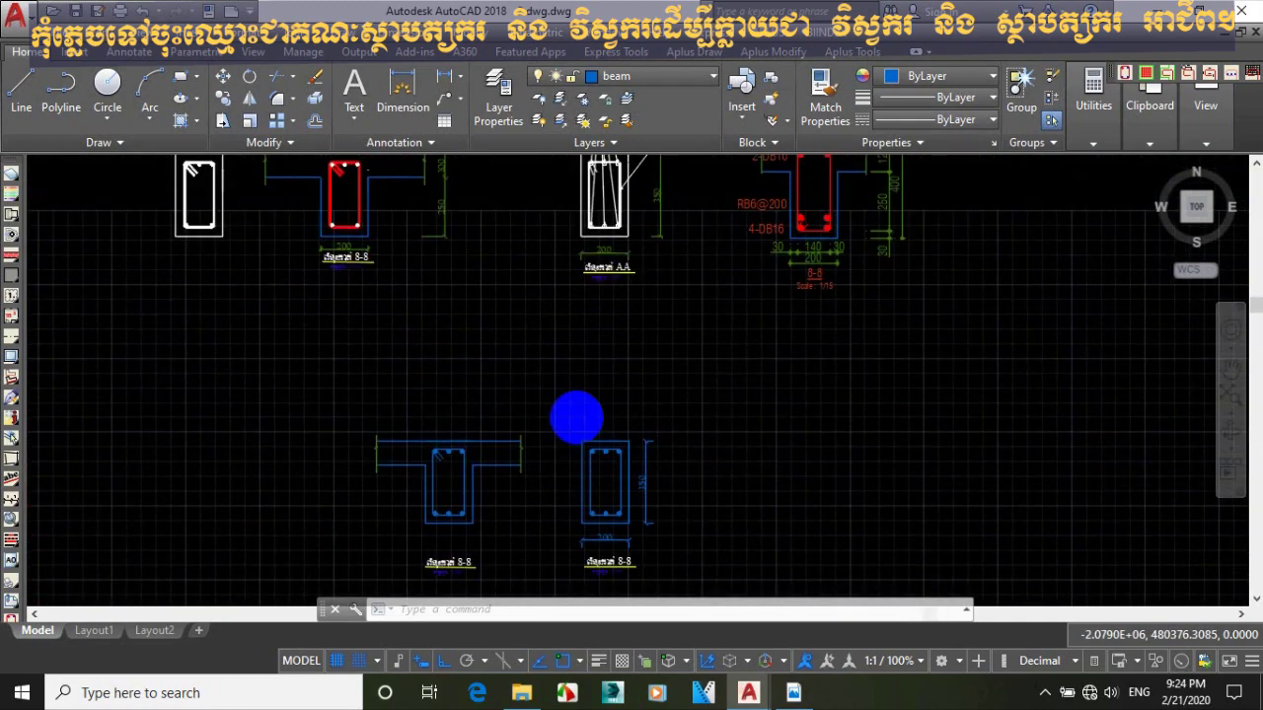
Draw a quick leader without text from the rectangular section's top-left bar to above the section, ending in a horizontal line.
mouse_move(607, 344)
middle_down()
mouse_move(601, 420)
mouse_move(576, 468)
mouse_move(541, 408)
middle_up()
scroll(566, 448, up, 5)
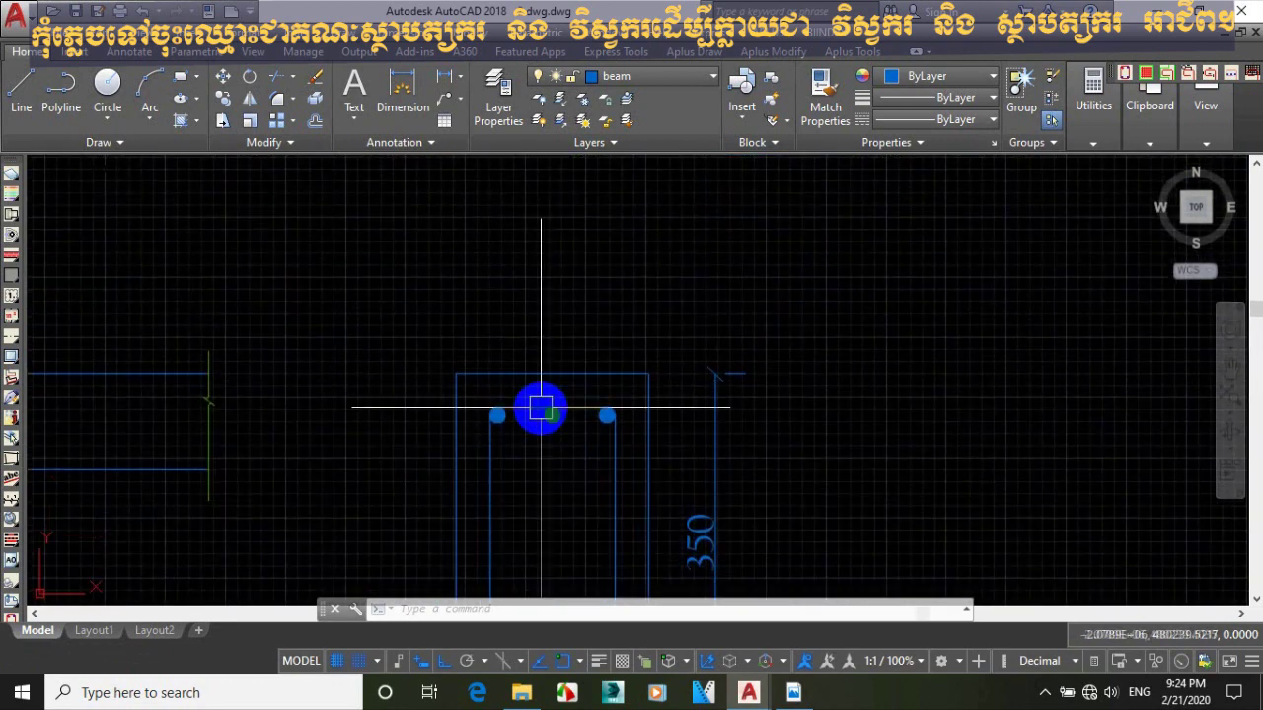
text(le)
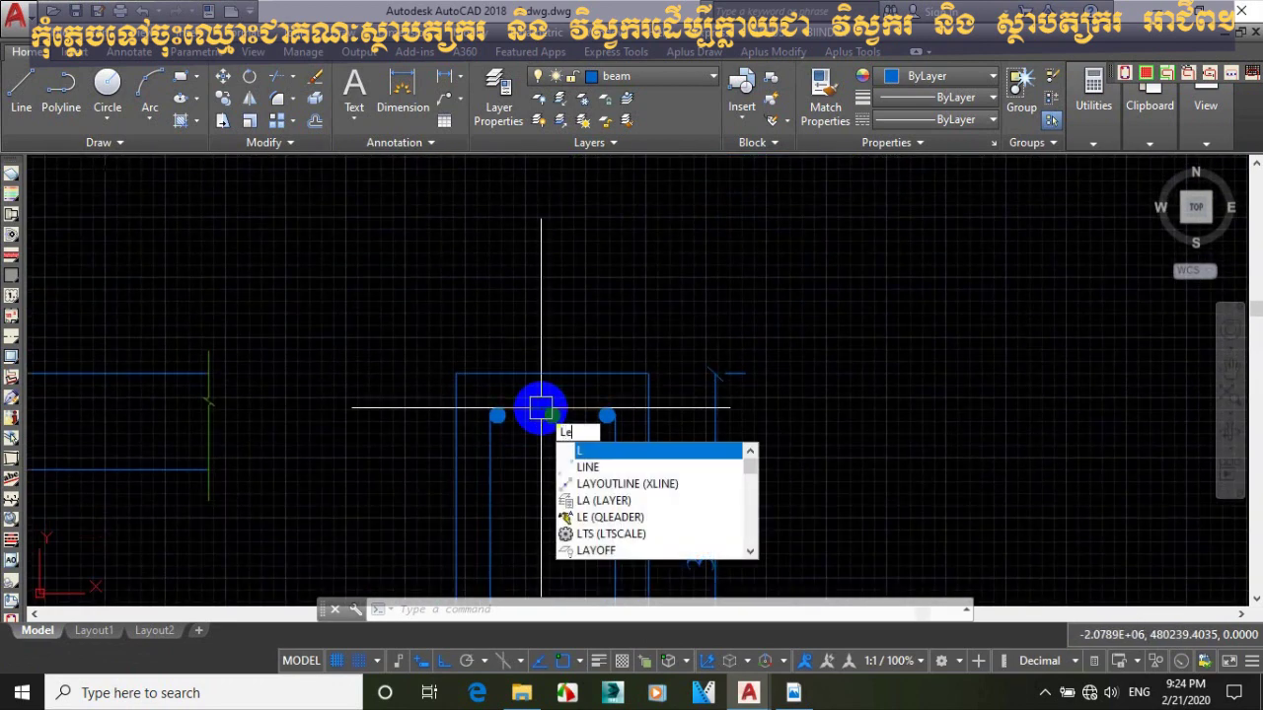
key(Return)
scroll(504, 428, up, 4)
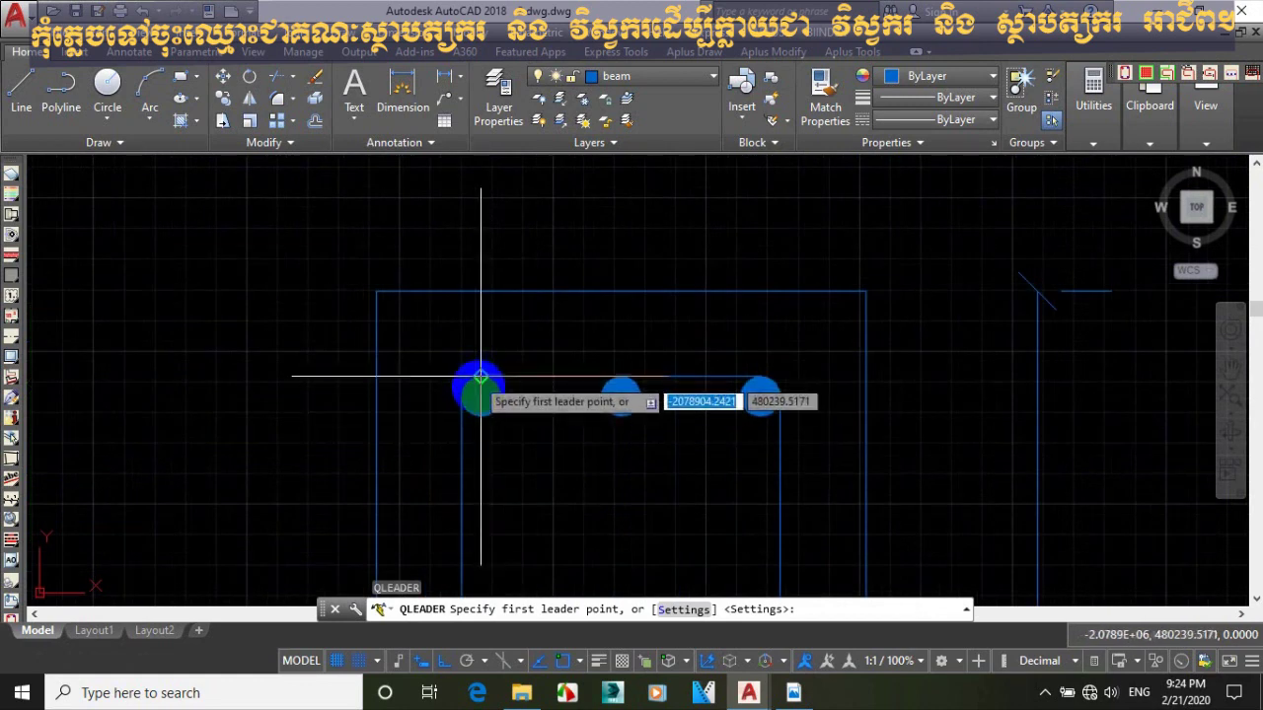
click(480, 391)
scroll(480, 395, down, 4)
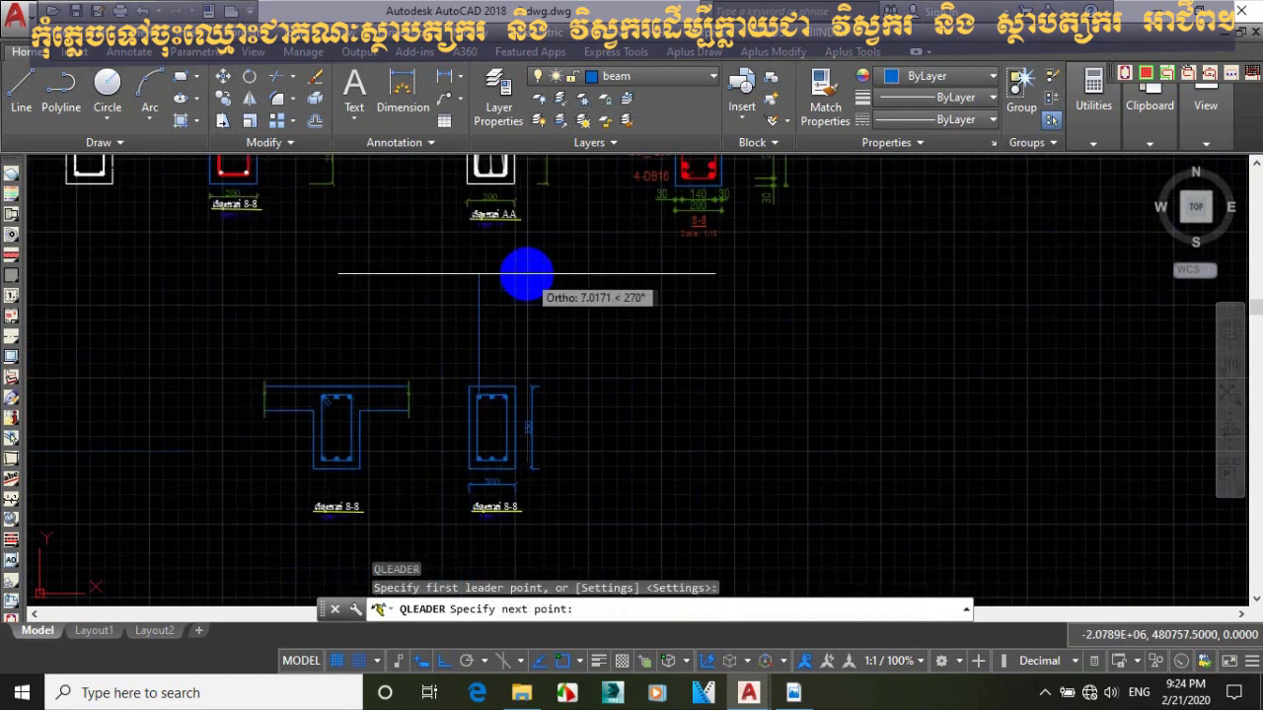
key(F8)
scroll(488, 325, up, 3)
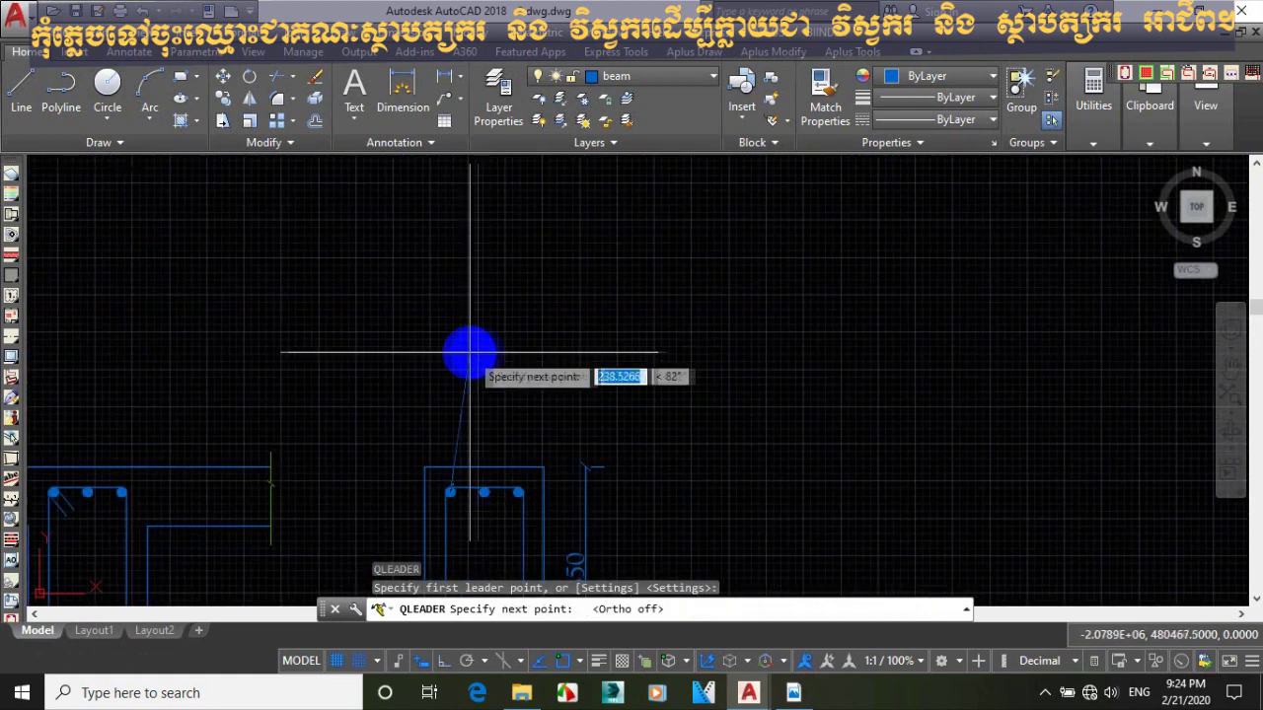
click(487, 348)
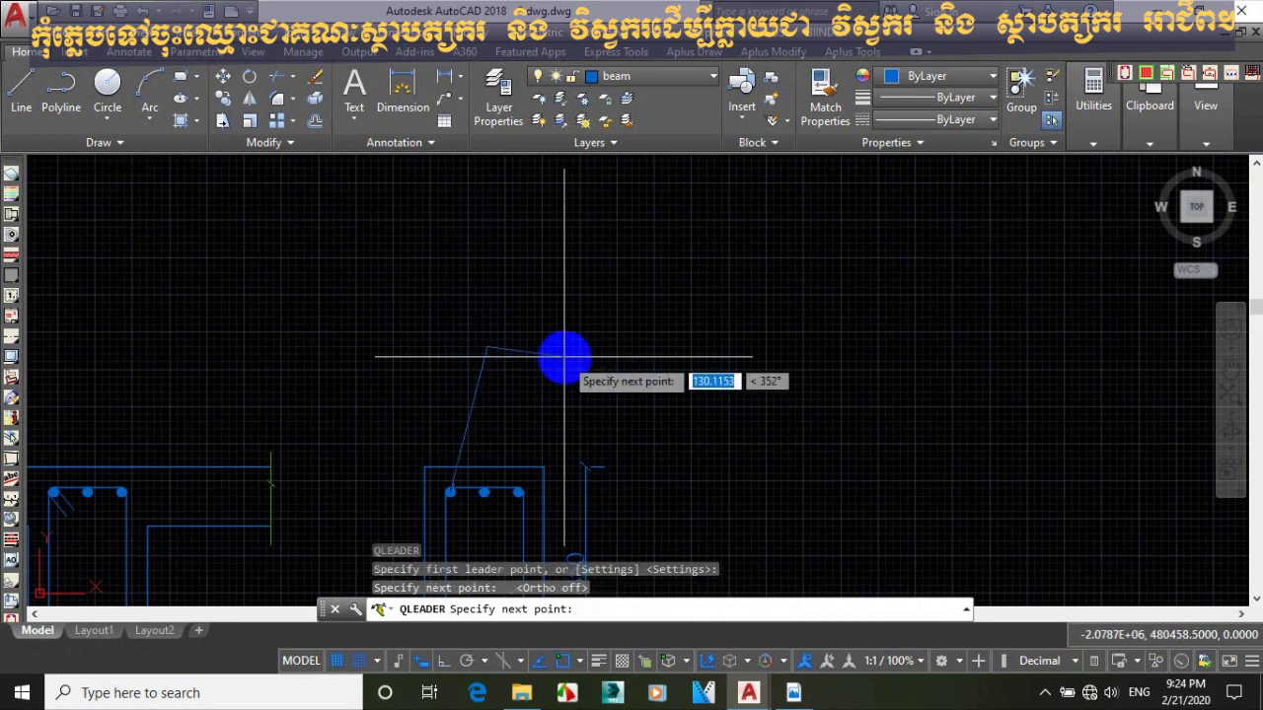
key(F8)
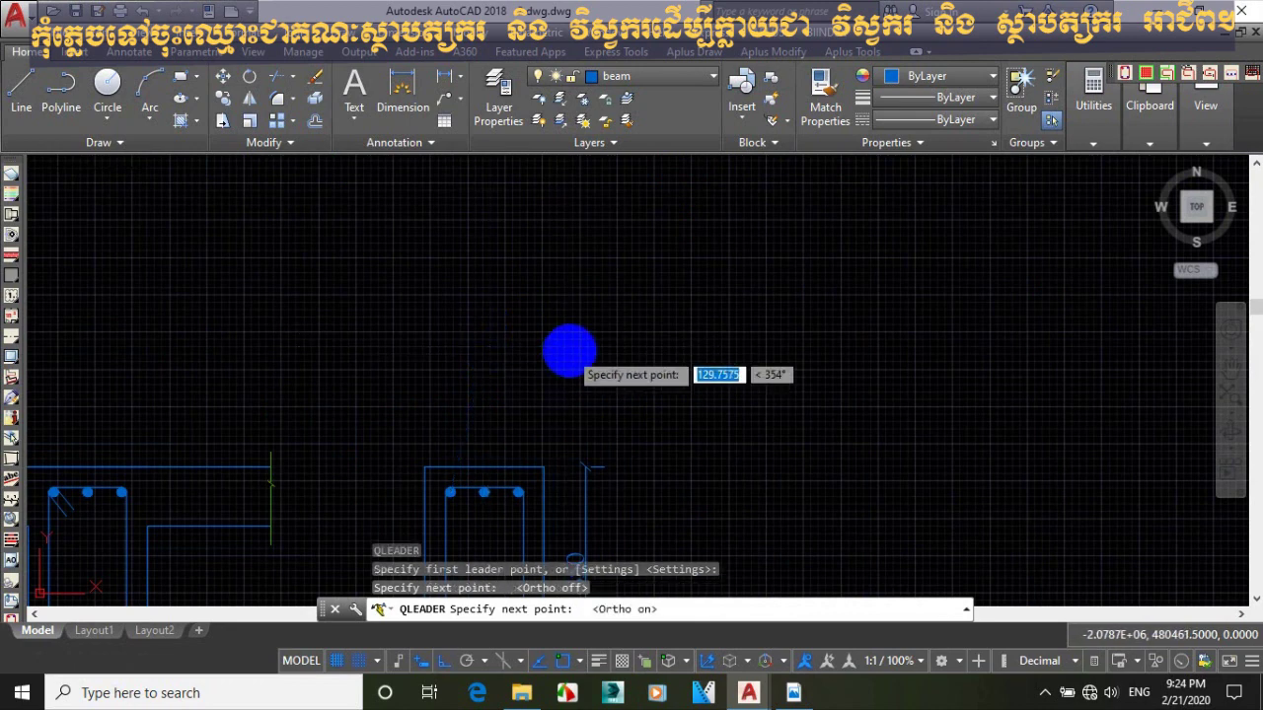
click(563, 352)
key(Return)
key(Escape)
key(Escape)
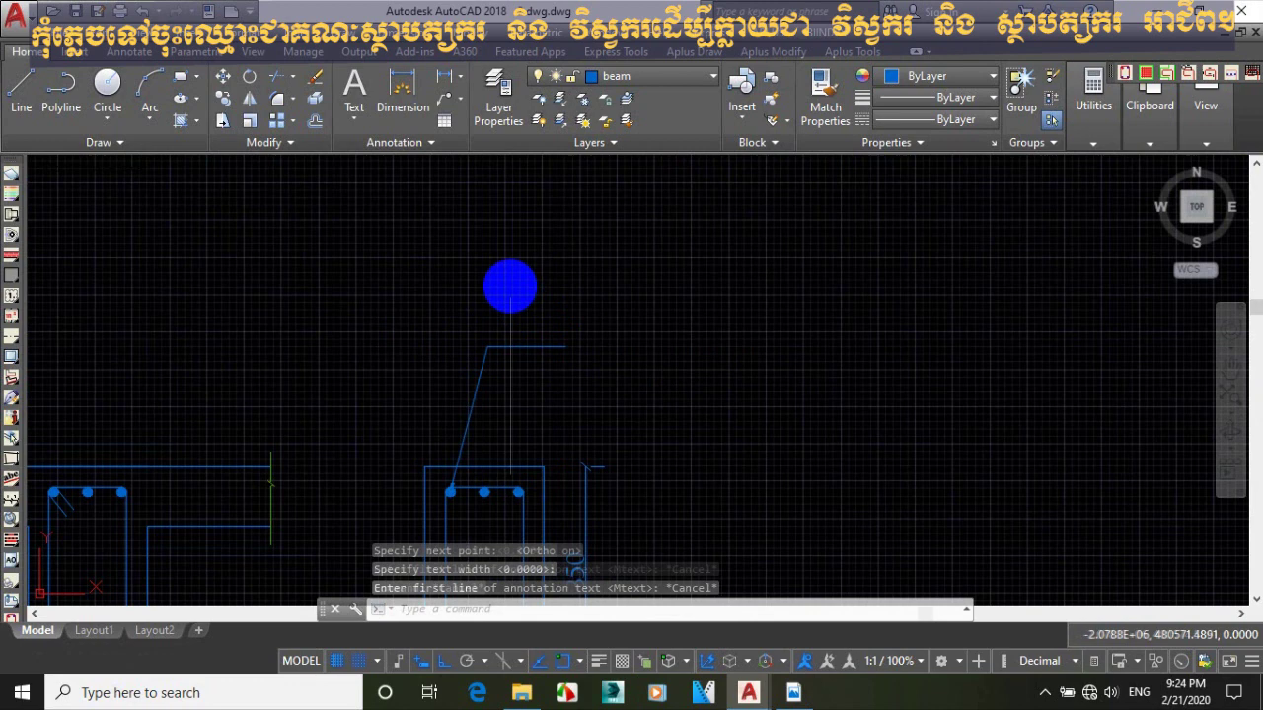
Draw a quick leader without text from the rectangular section's bottom-left bar to the bend of the existing leader above the section.
scroll(529, 322, down, 2)
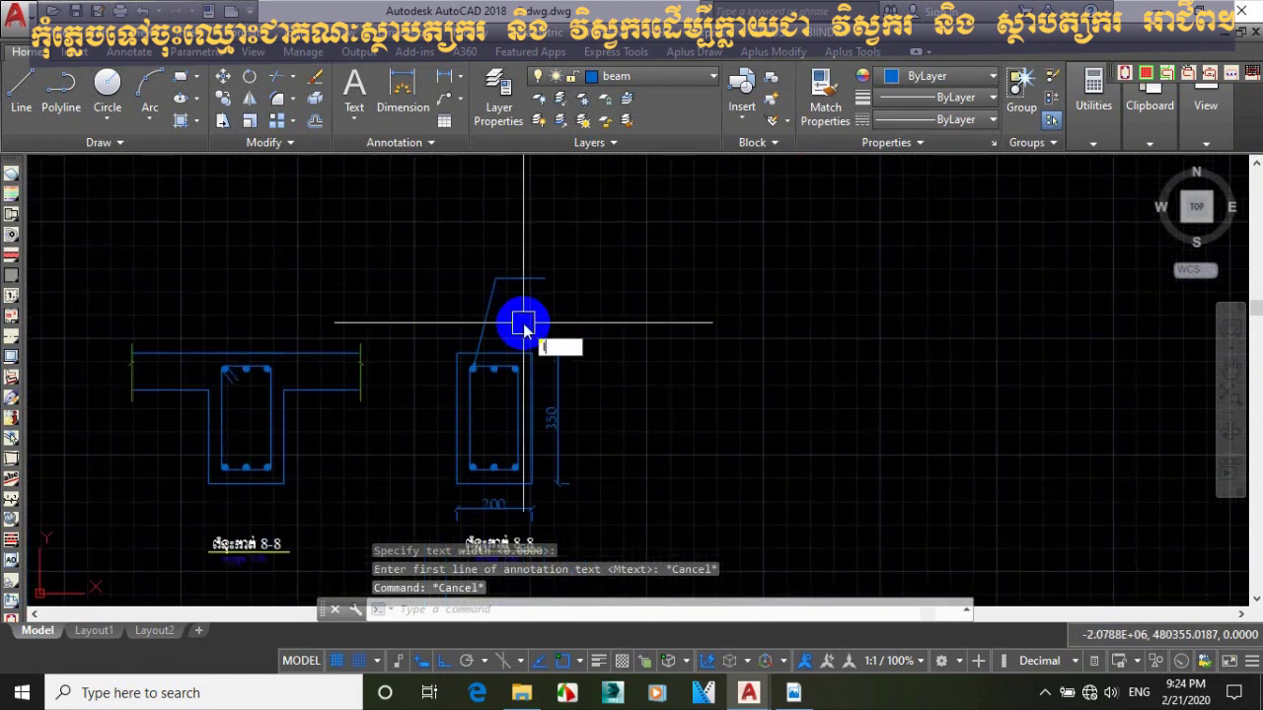
text(le)
key(Return)
scroll(465, 474, up, 3)
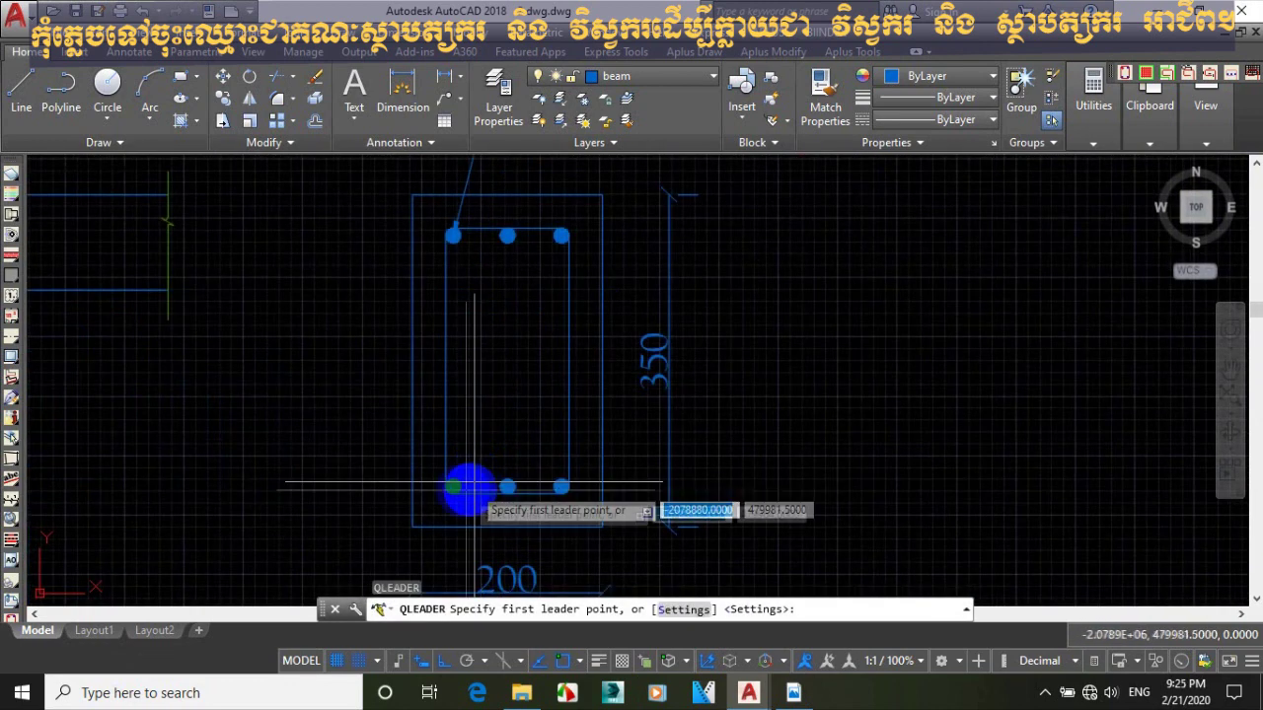
click(453, 485)
scroll(452, 485, down, 2)
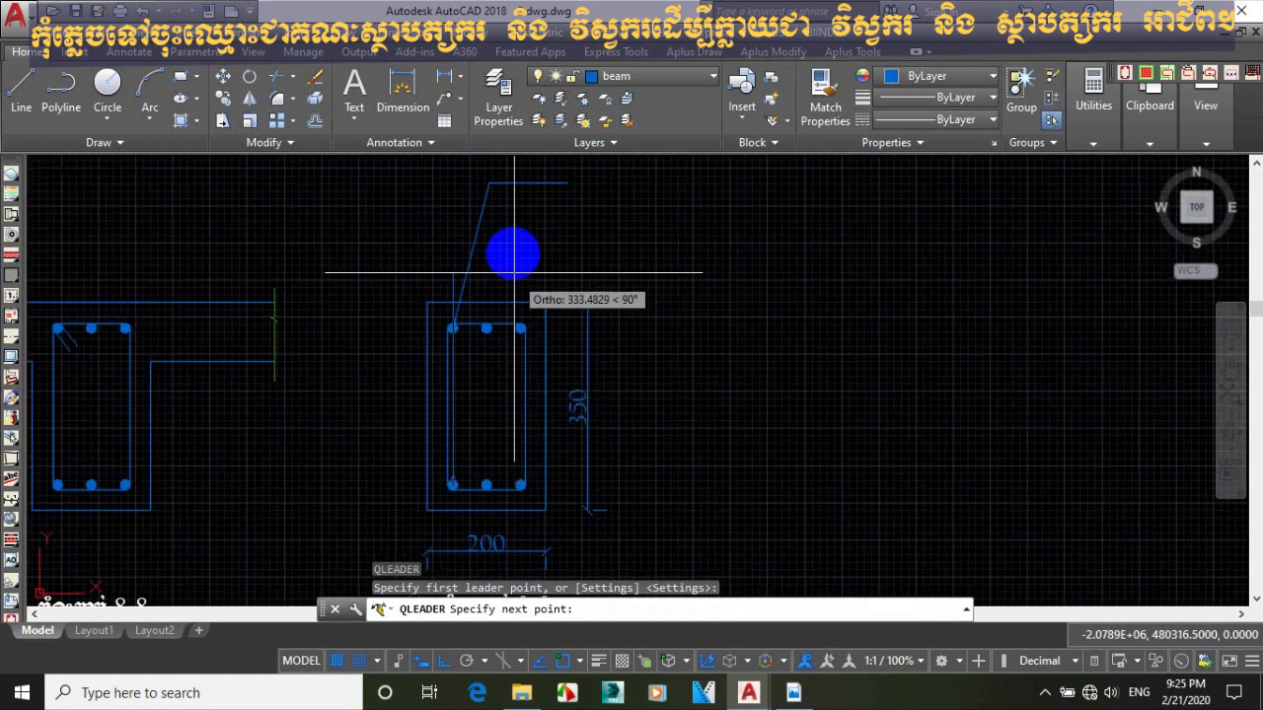
click(490, 183)
key(Escape)
Draw a quick leader without text from the rectangular section's bottom-middle bar to the shared leader point above the section.
scroll(500, 486, up, 4)
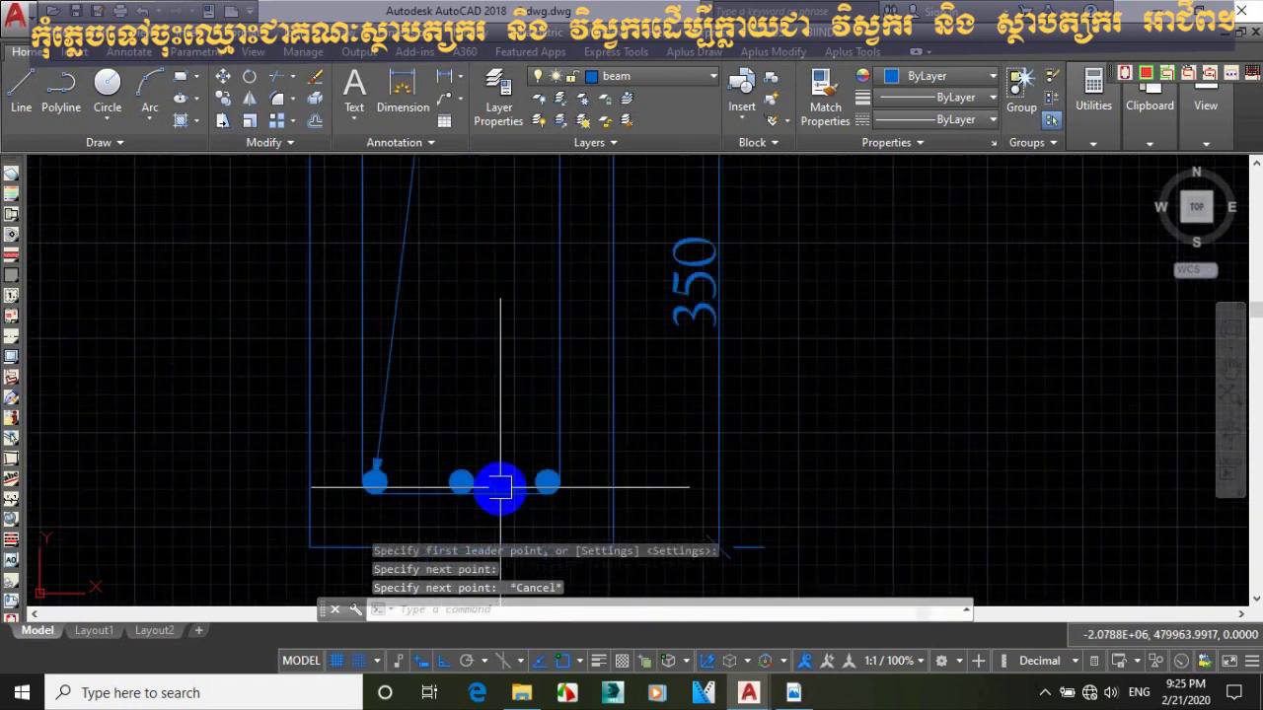
scroll(496, 484, up, 2)
key(Return)
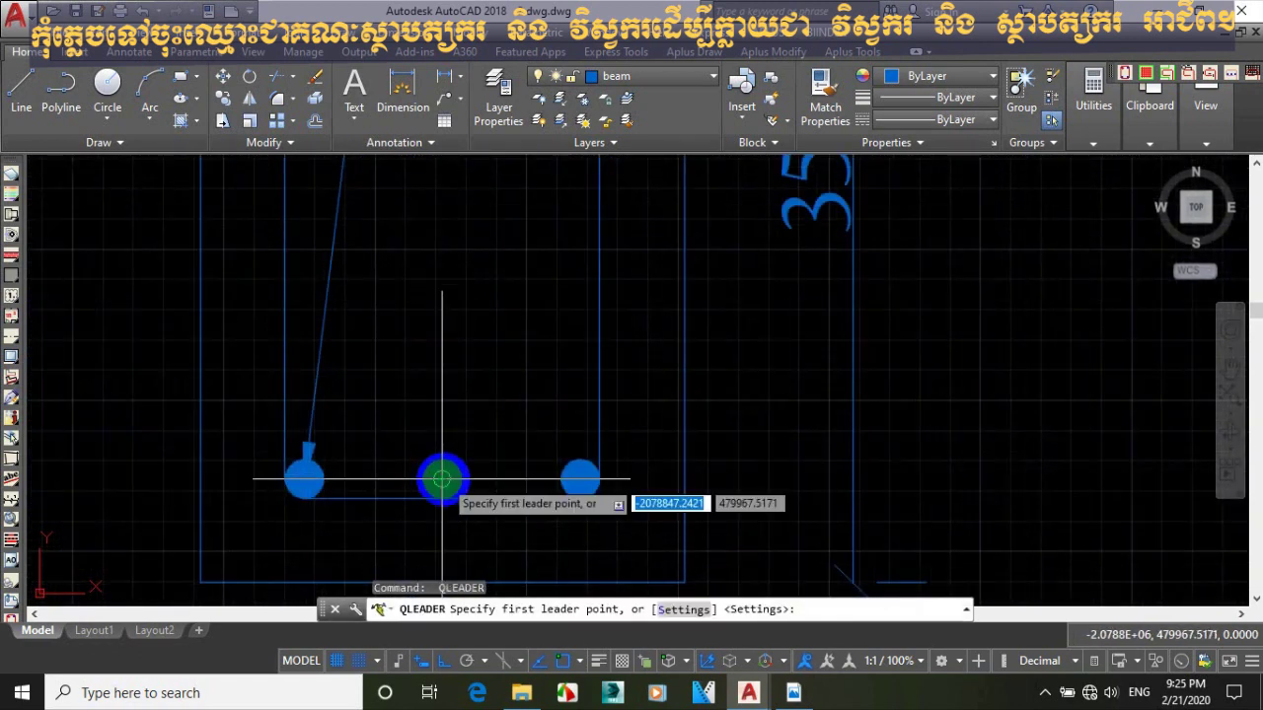
click(443, 480)
scroll(440, 480, down, 6)
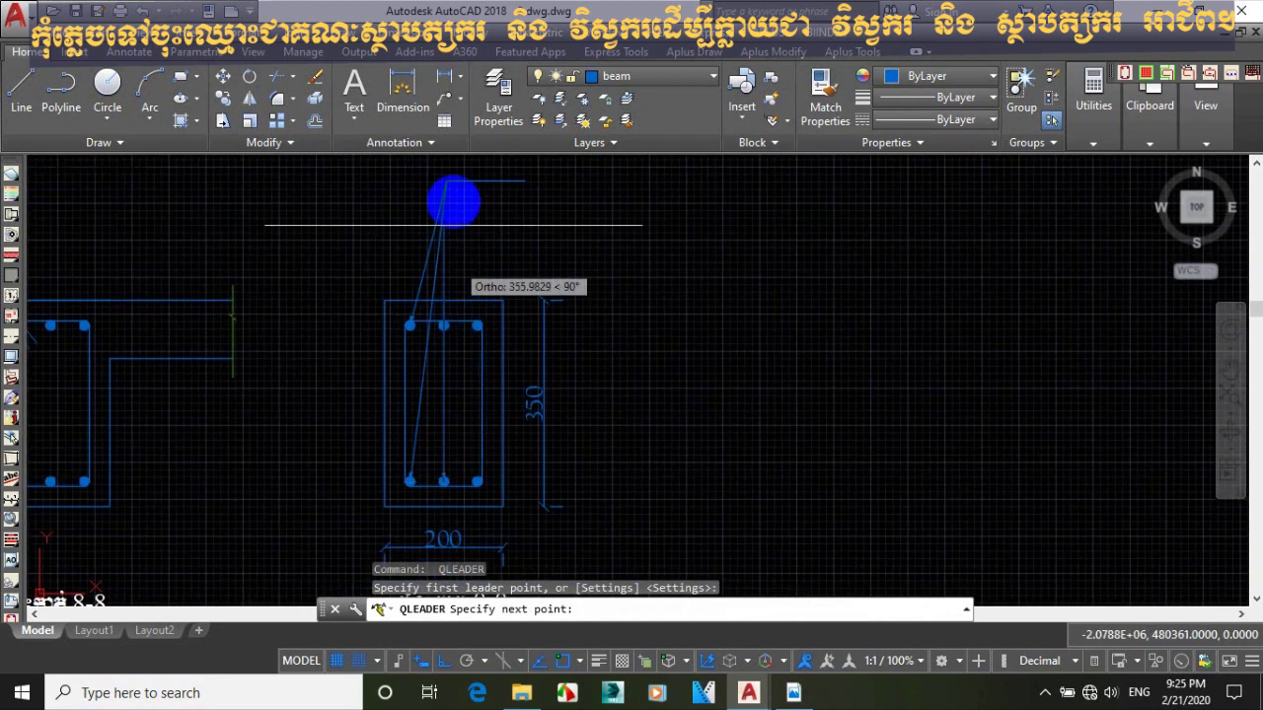
click(446, 180)
key(Return)
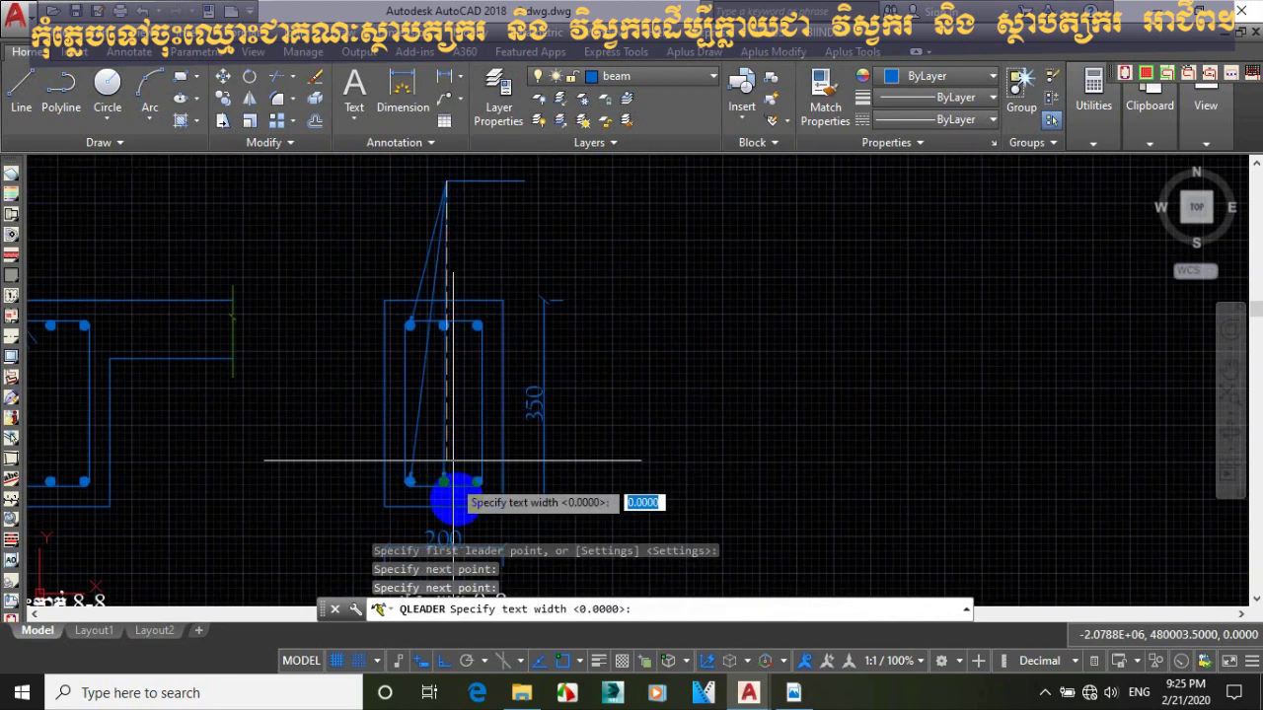
scroll(451, 497, up, 4)
key(Escape)
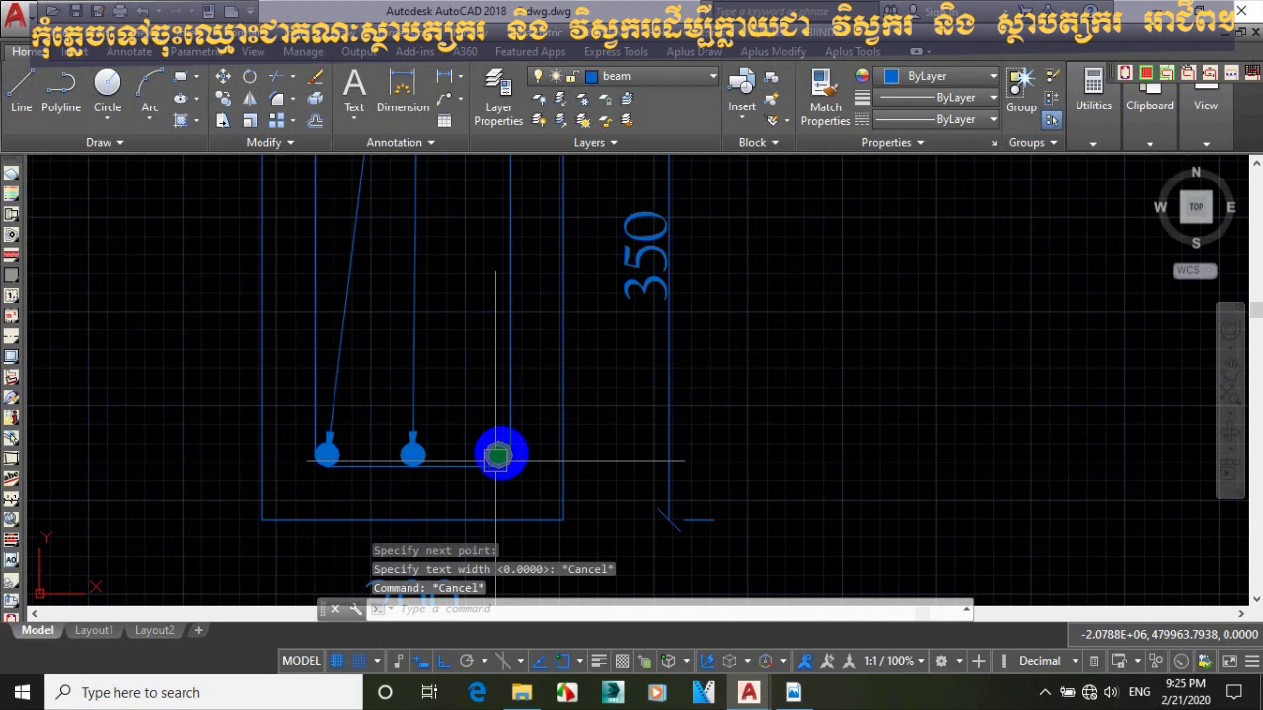
Draw a quick leader without text from the rectangular section's bottom-right bar to the shared leader point above the section.
key(Return)
click(495, 460)
scroll(479, 415, down, 5)
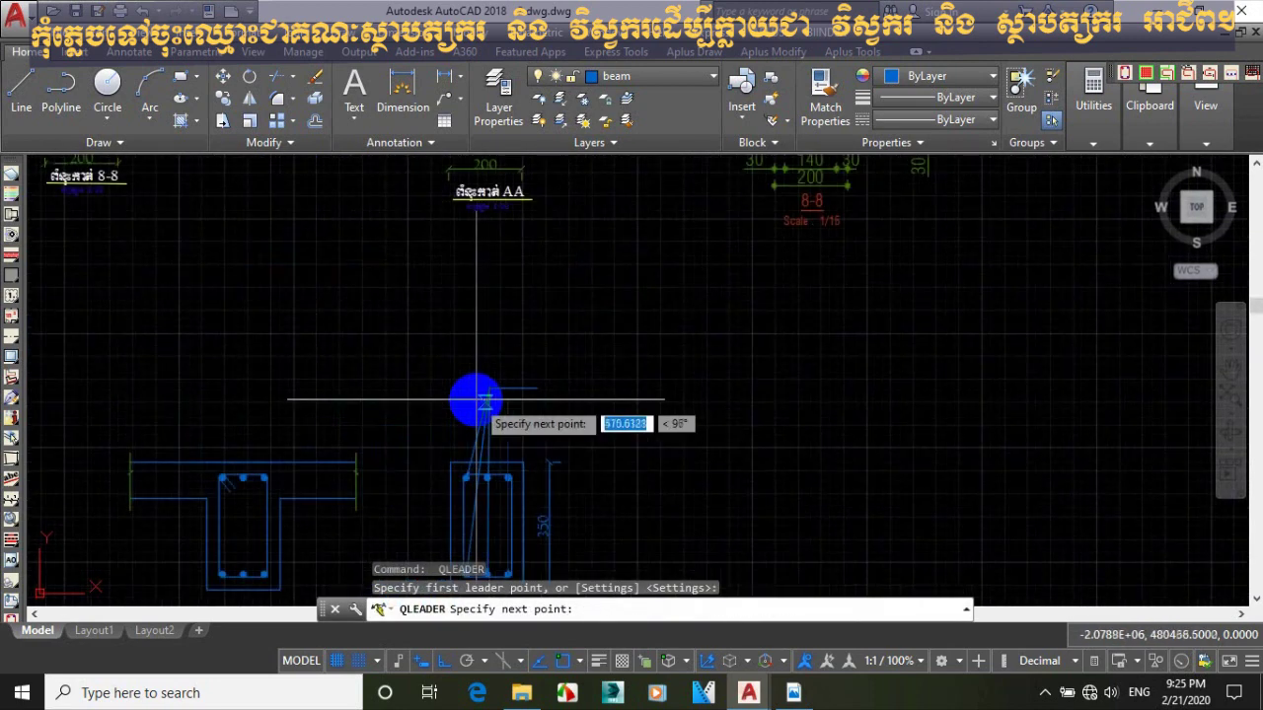
click(485, 400)
key(Escape)
Draw a quick leader without text from the rectangular section's top-right bar to the shared leader point above the section.
scroll(499, 415, up, 4)
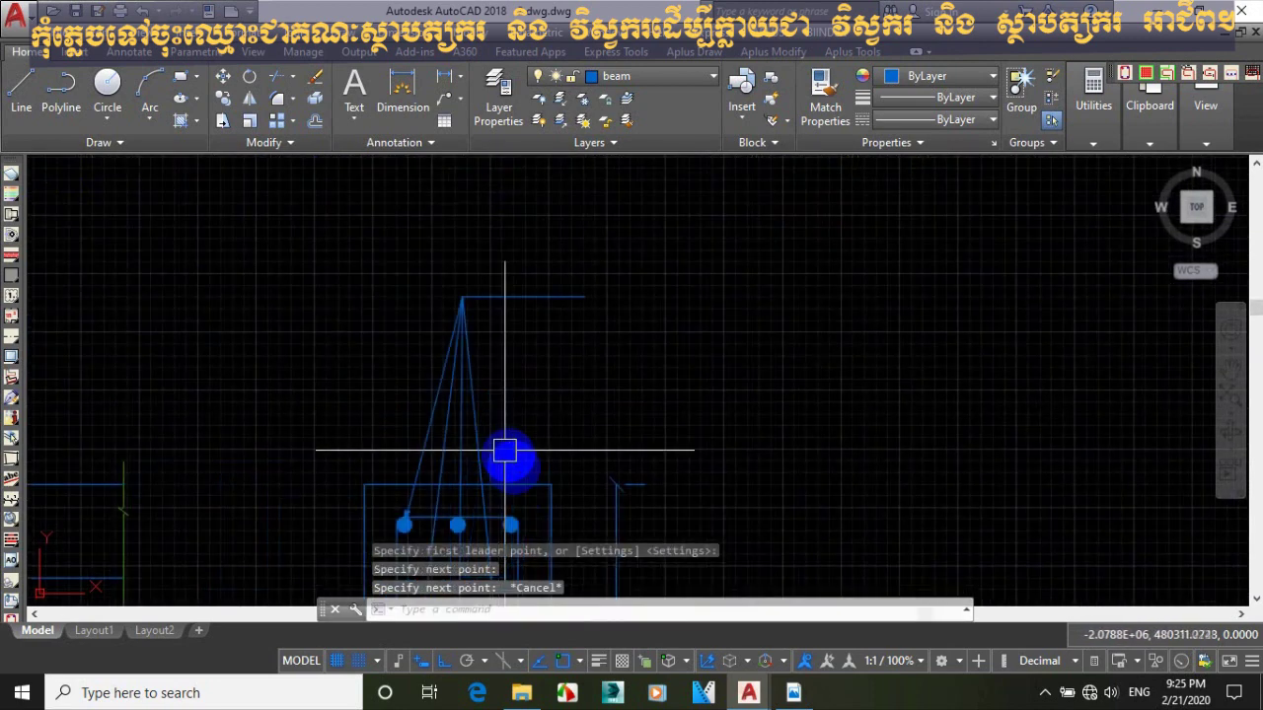
middle_drag(497, 461, 490, 419)
key(Return)
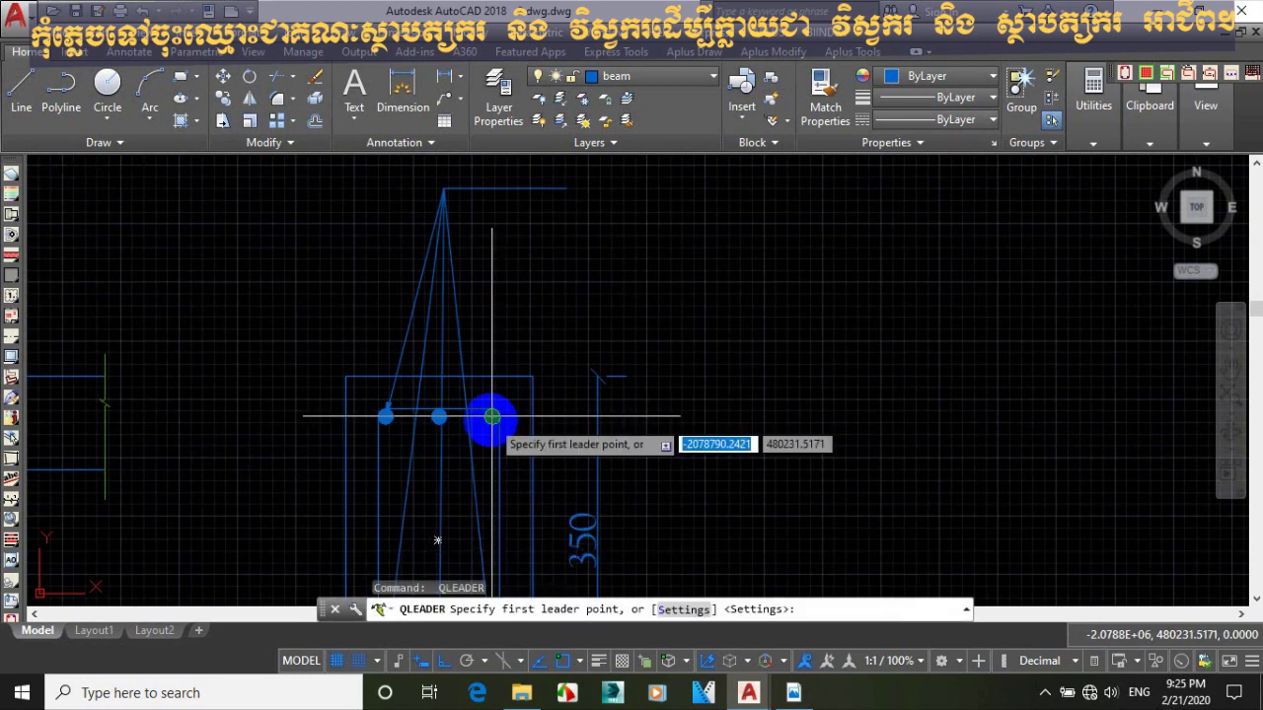
click(491, 418)
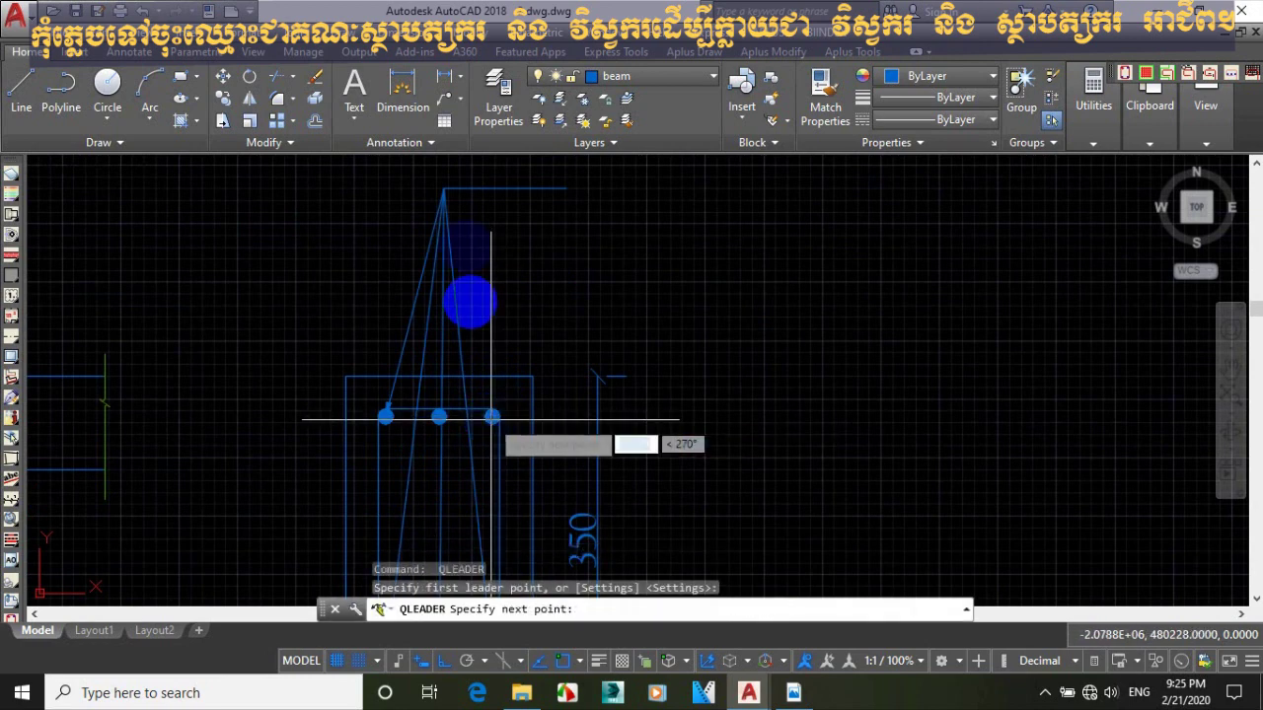
click(444, 188)
key(Escape)
Draw a quick leader without text from the rectangular section's top-middle bar to the shared leader point above the section.
scroll(434, 418, up, 5)
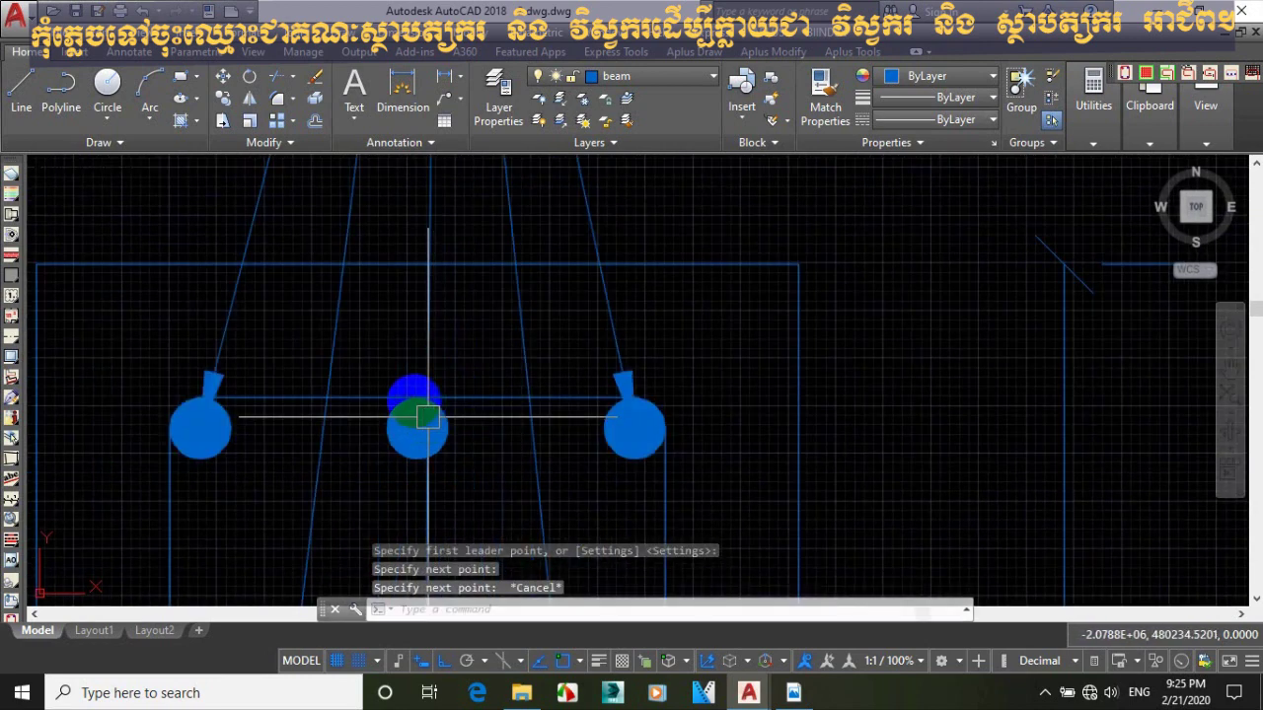
key(Return)
click(418, 426)
scroll(424, 426, down, 3)
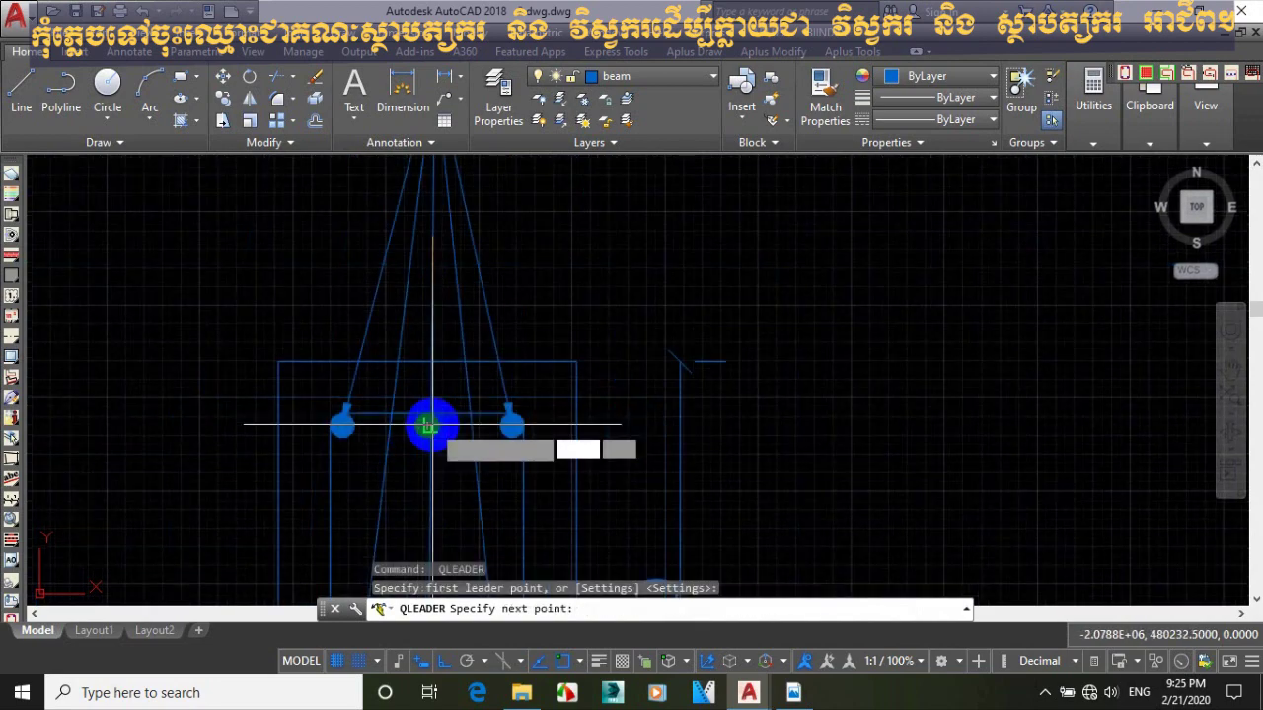
scroll(465, 375, down, 3)
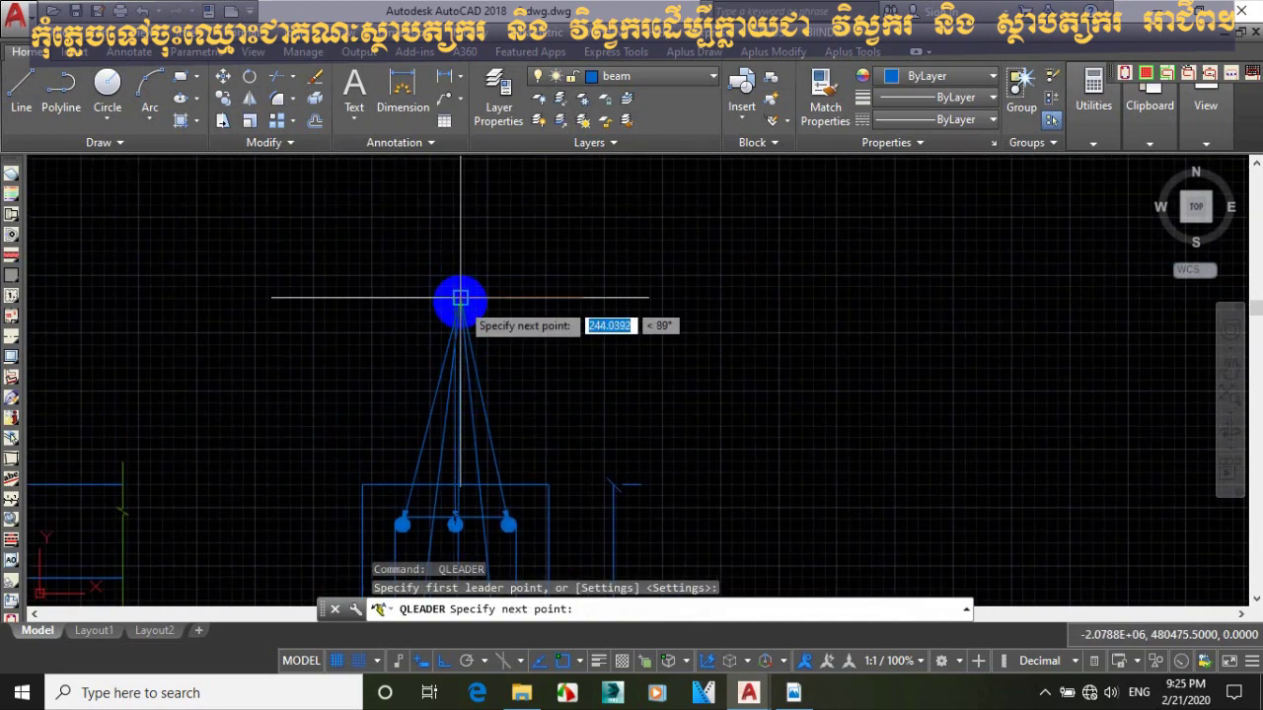
click(459, 298)
key(Escape)
Examine the schedule table's section details and compare the new sections and their leaders with the reference sections above.
scroll(474, 294, down, 3)
scroll(484, 316, down, 5)
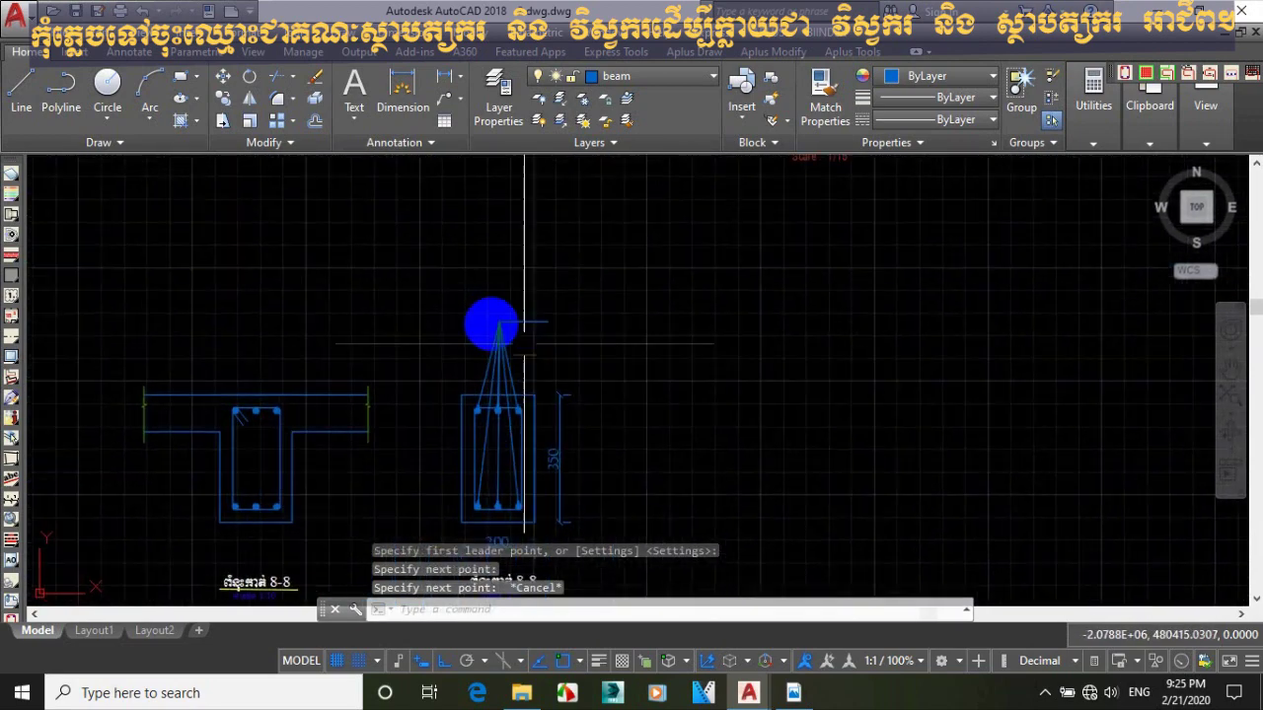
middle_drag(259, 312, 291, 325)
scroll(291, 326, up, 1)
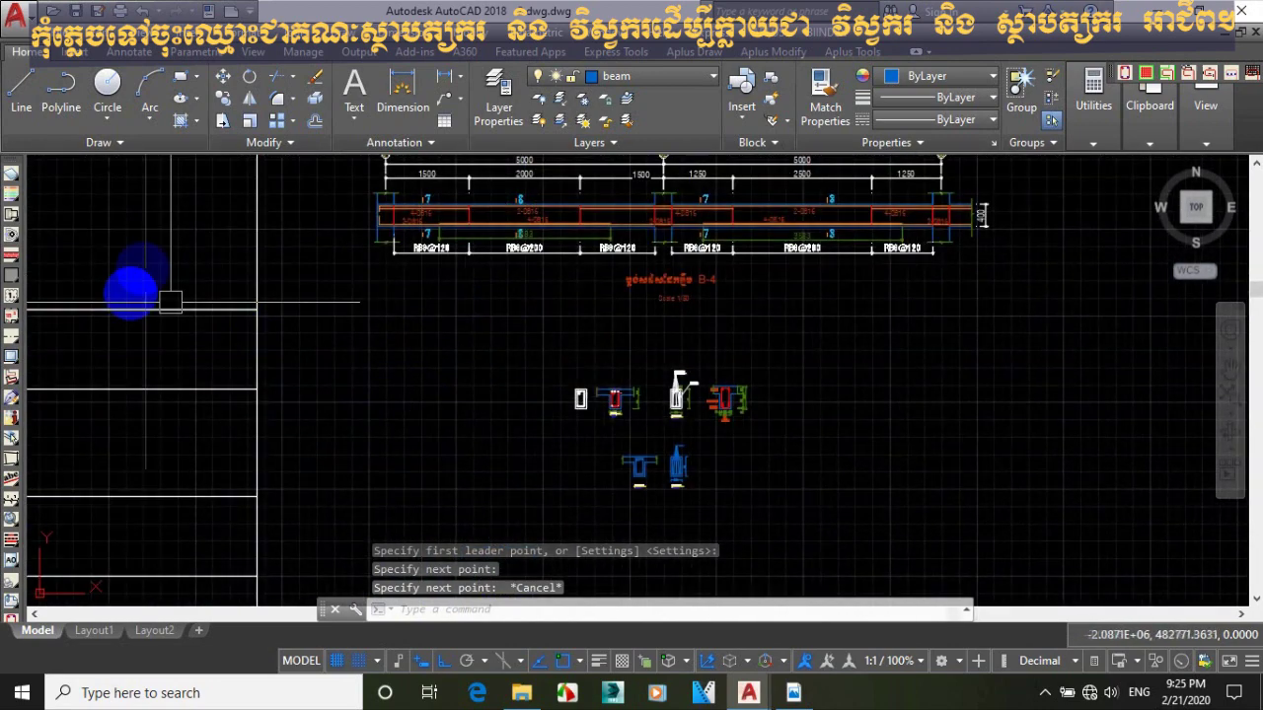
scroll(229, 326, up, 4)
scroll(229, 326, down, 3)
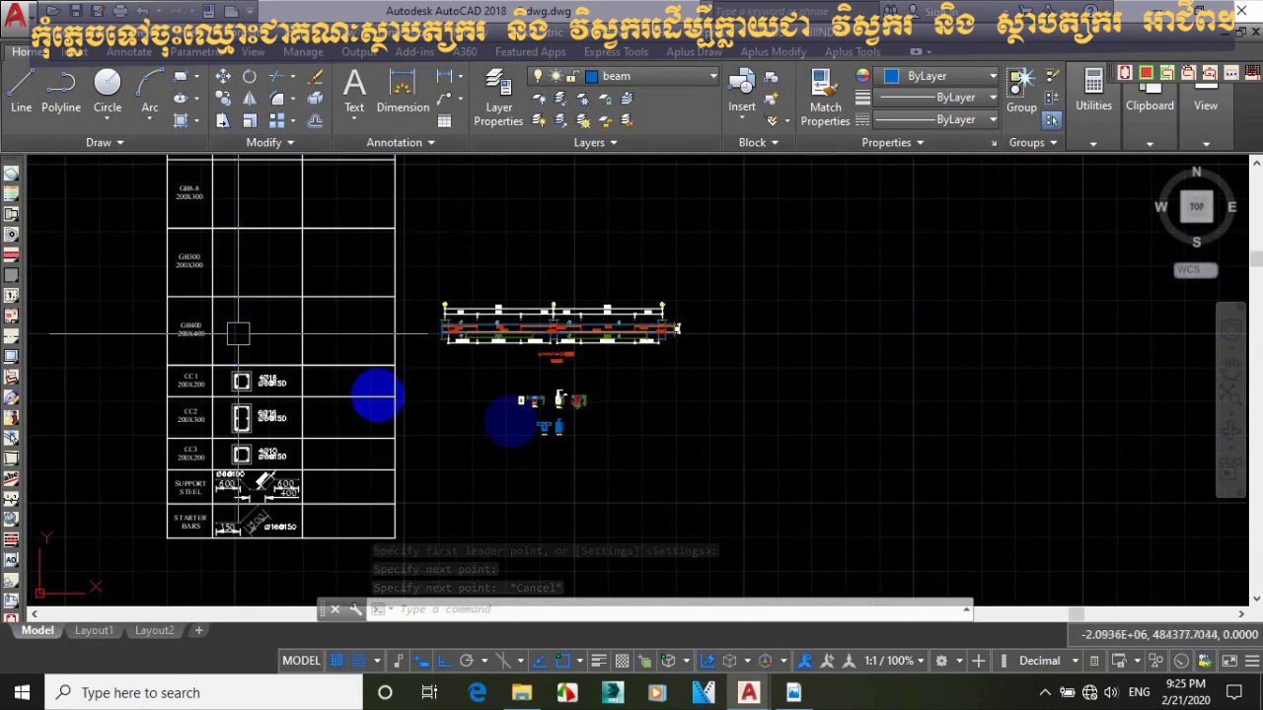
scroll(572, 403, up, 5)
scroll(537, 480, up, 2)
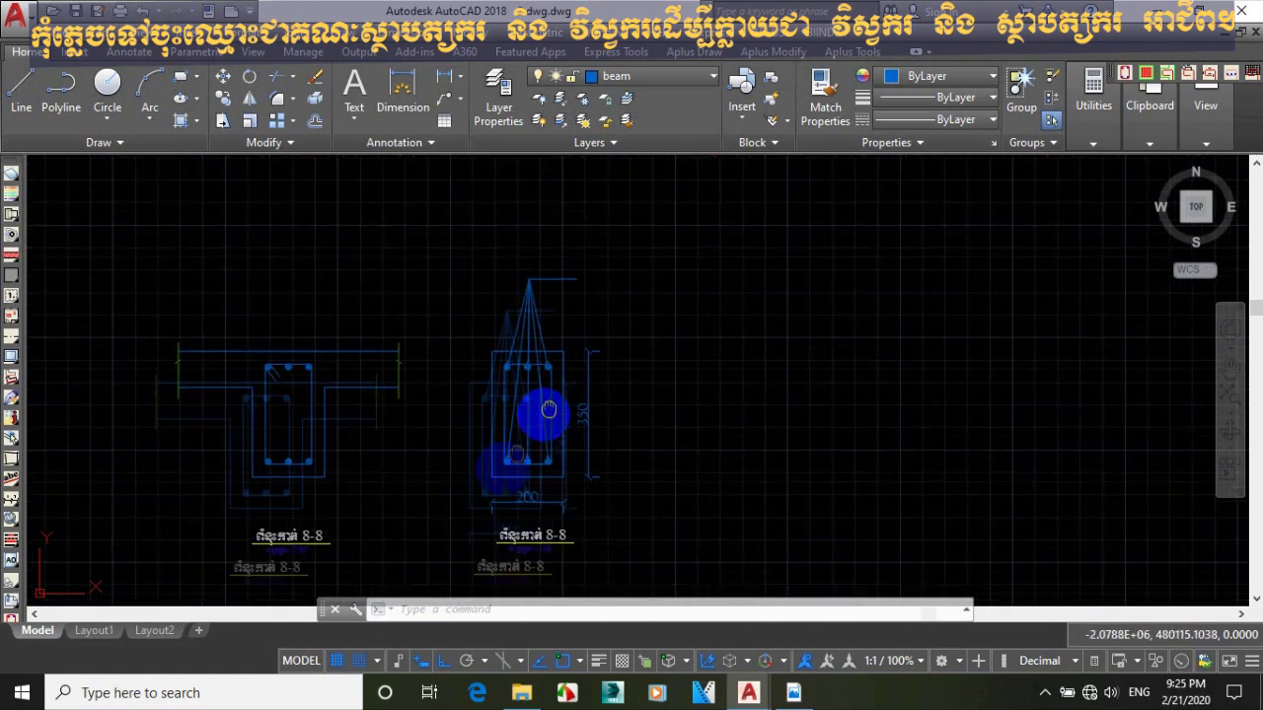
mouse_move(528, 370)
middle_down()
mouse_move(451, 346)
mouse_move(510, 422)
middle_up()
mouse_move(472, 376)
middle_down()
mouse_move(493, 372)
mouse_move(505, 404)
mouse_move(490, 415)
middle_up()
scroll(493, 372, down, 2)
mouse_move(544, 370)
middle_down()
mouse_move(542, 404)
mouse_move(482, 431)
mouse_move(473, 379)
middle_up()
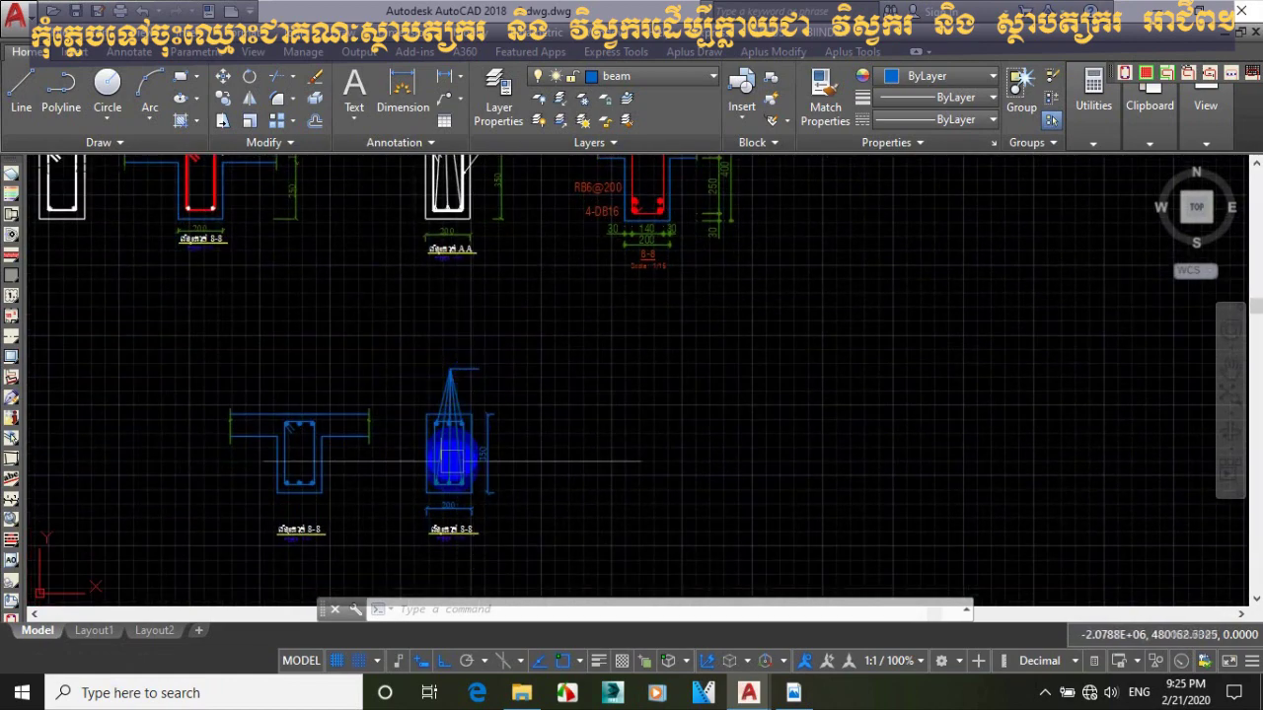
scroll(449, 452, up, 2)
mouse_move(460, 460)
middle_down()
mouse_move(467, 389)
mouse_move(524, 451)
mouse_move(499, 494)
mouse_move(499, 528)
middle_up()
scroll(484, 392, up, 1)
middle_drag(455, 262, 491, 435)
scroll(474, 366, down, 2)
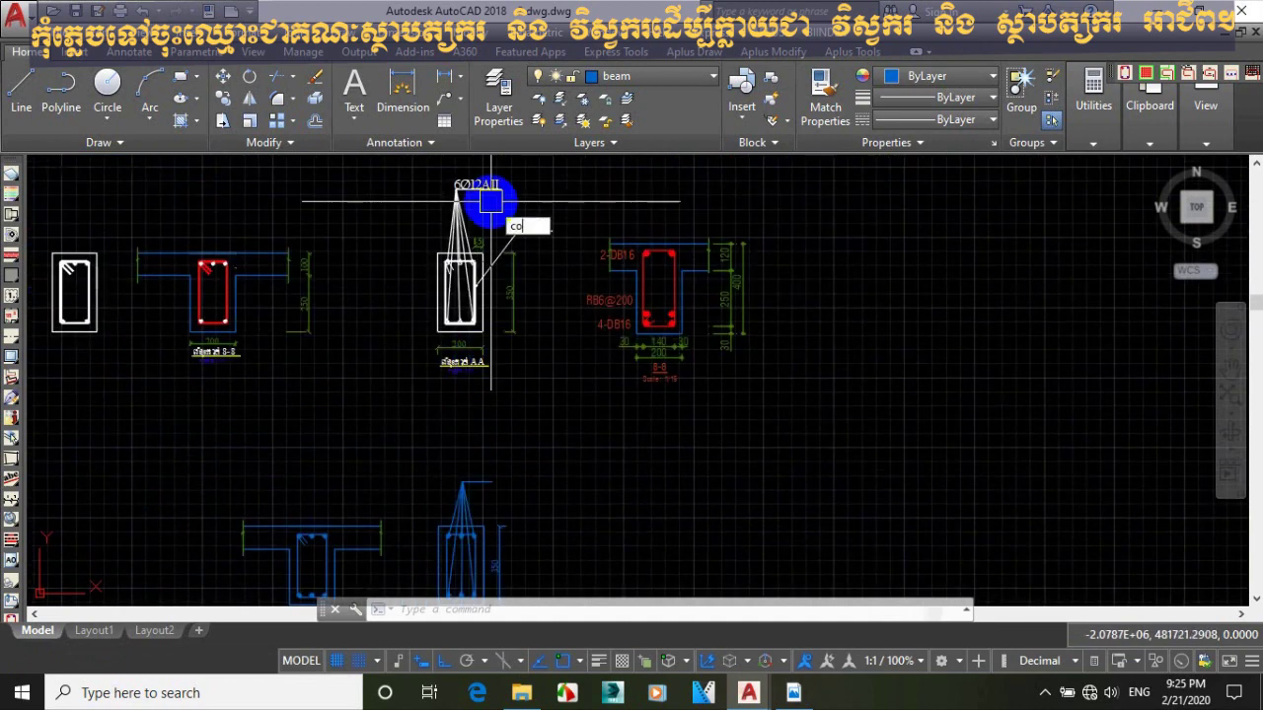
key(Return)
scroll(475, 166, up, 4)
click(621, 229)
click(478, 271)
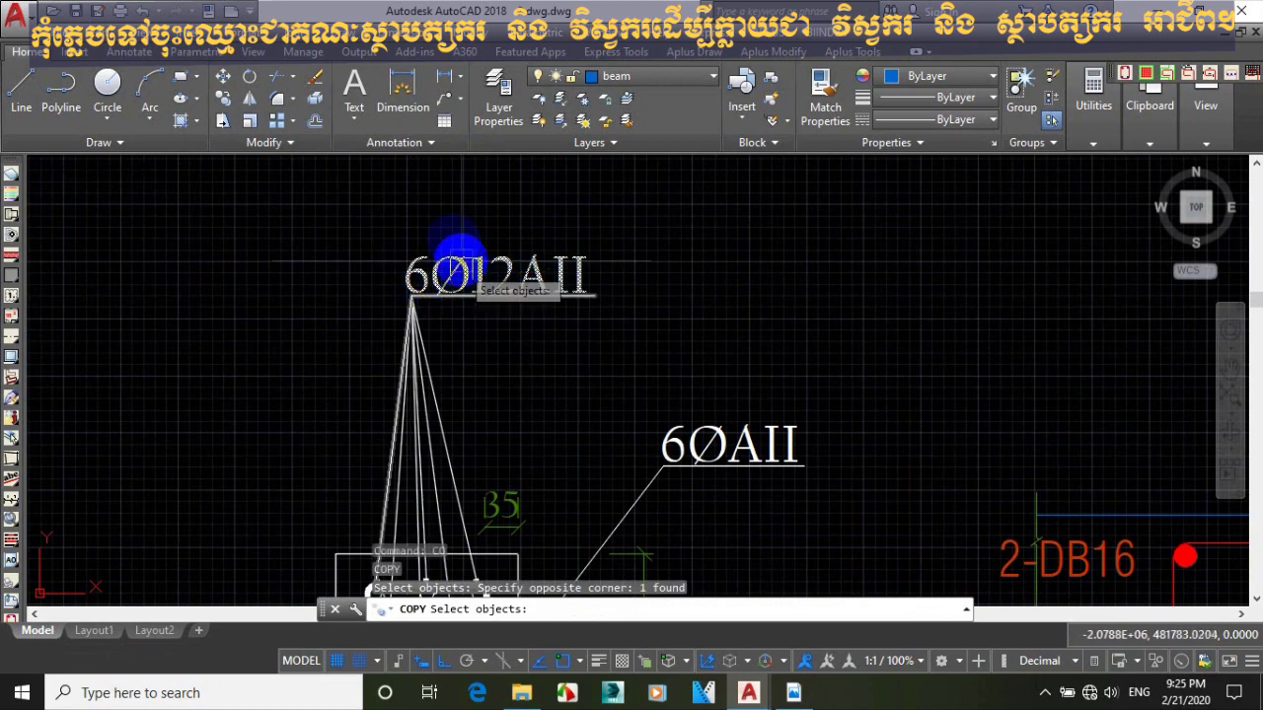
key(Escape)
scroll(457, 206, down, 4)
scroll(464, 203, down, 4)
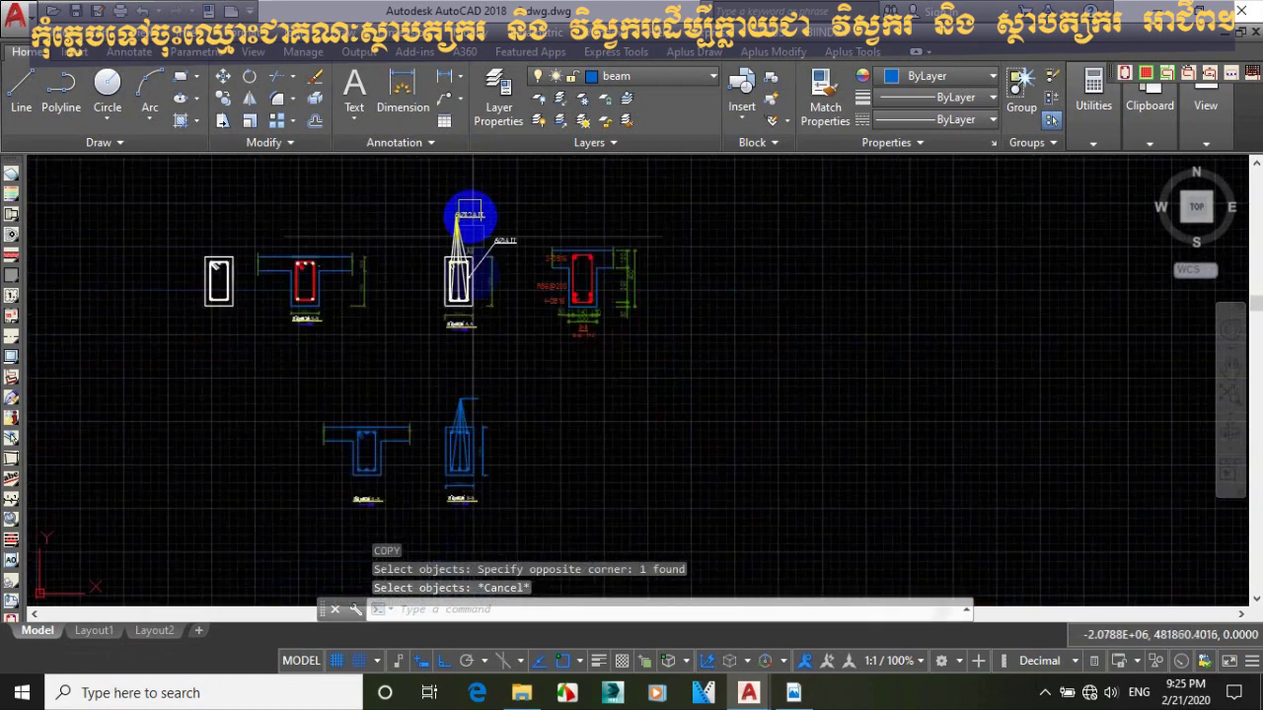
Add the multiline text 6ØAII with a text height of 120 above the rectangular section's horizontal leader line.
scroll(473, 451, up, 3)
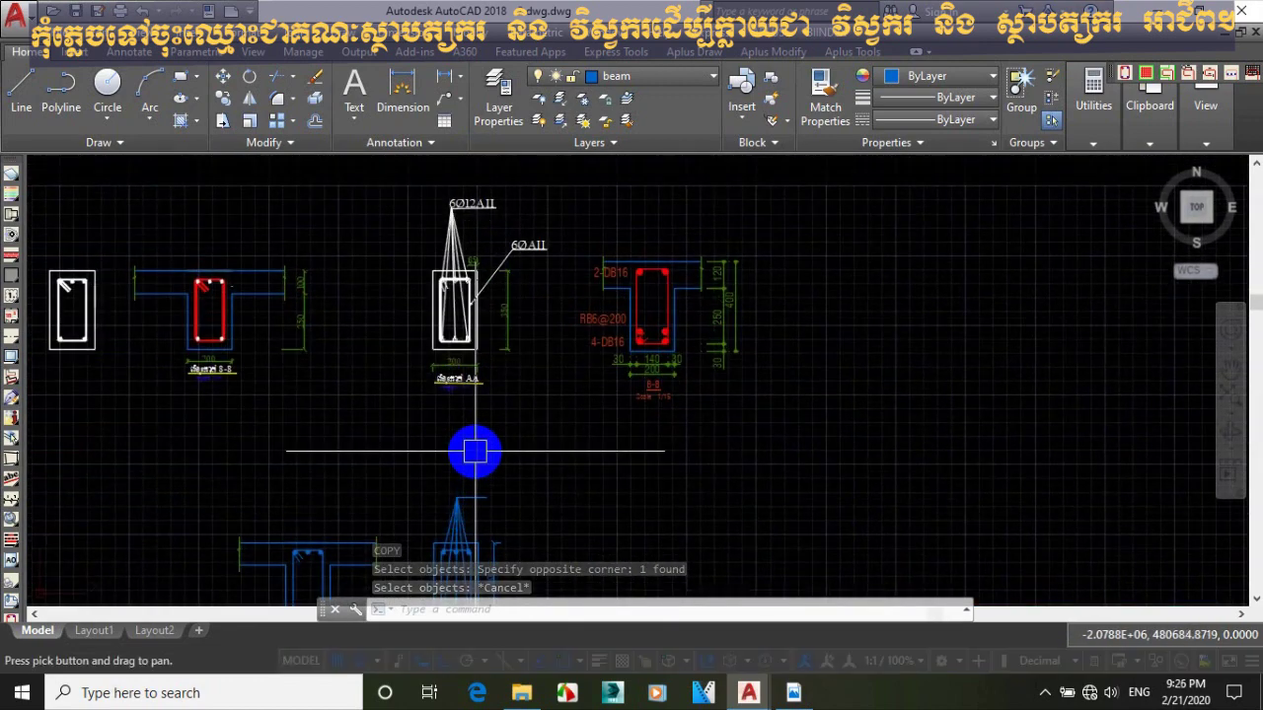
scroll(464, 424, down, 2)
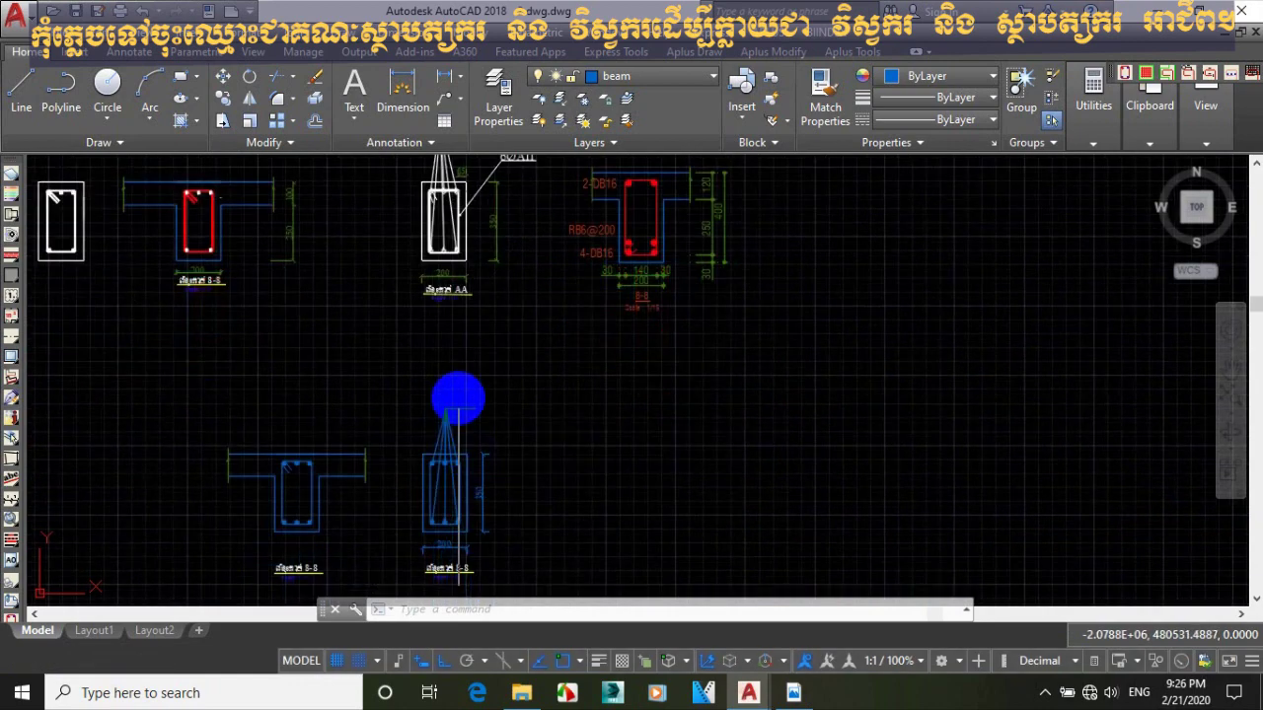
scroll(456, 400, up, 5)
key(Escape)
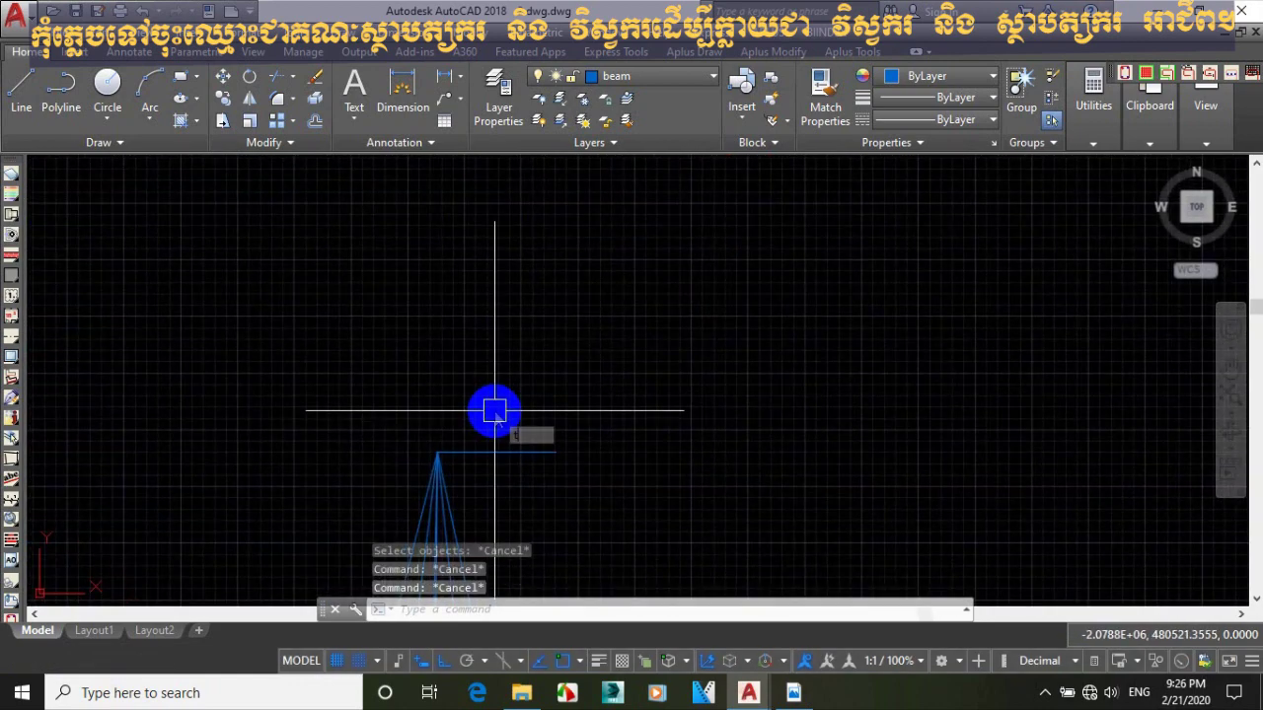
key(Return)
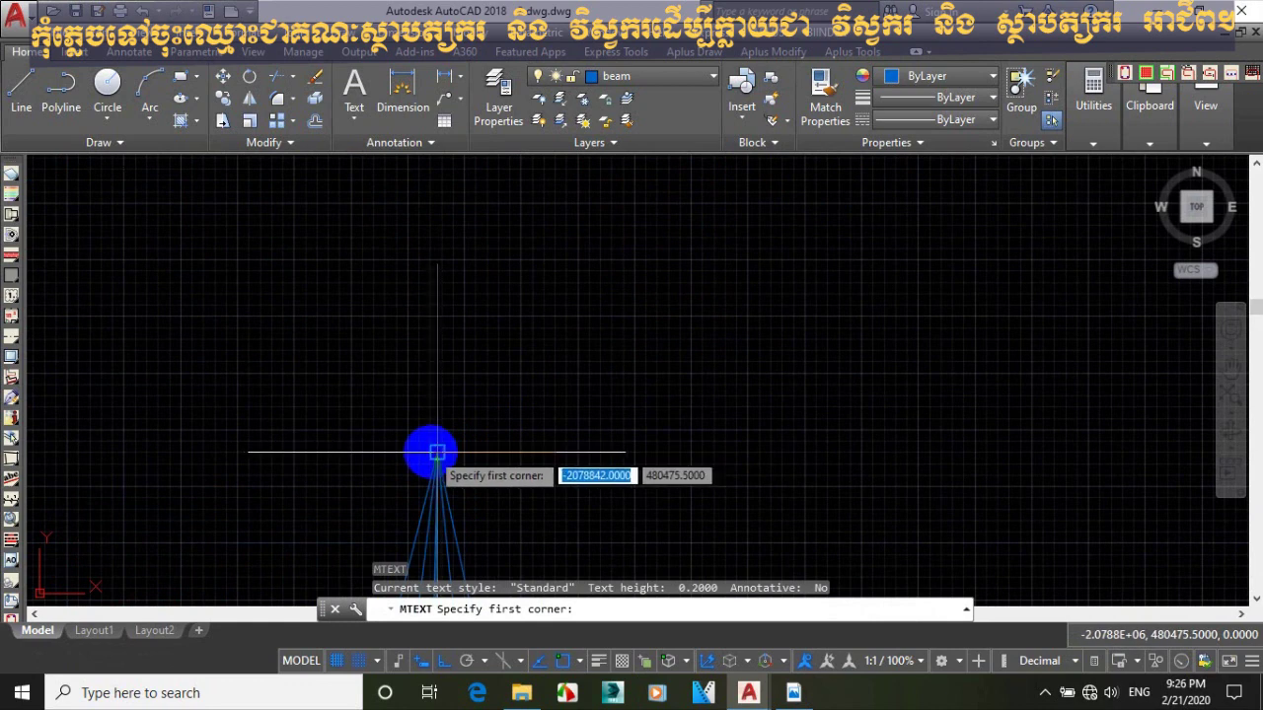
click(435, 454)
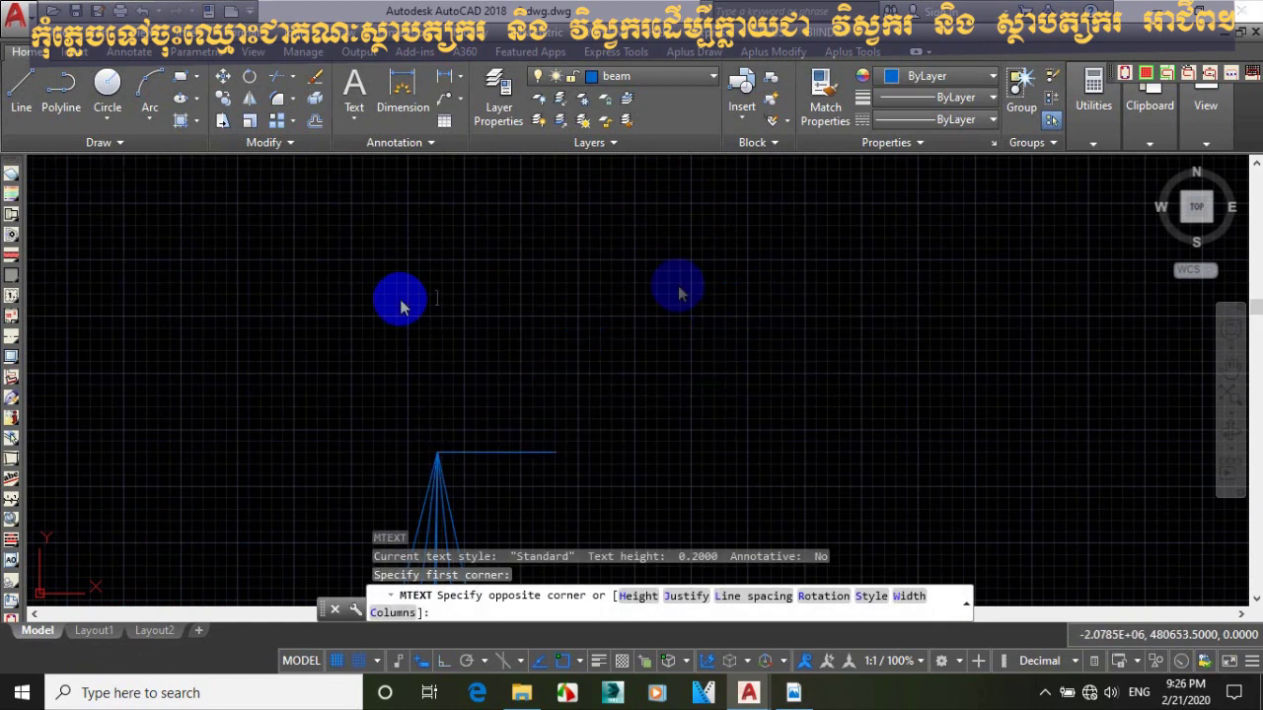
click(460, 330)
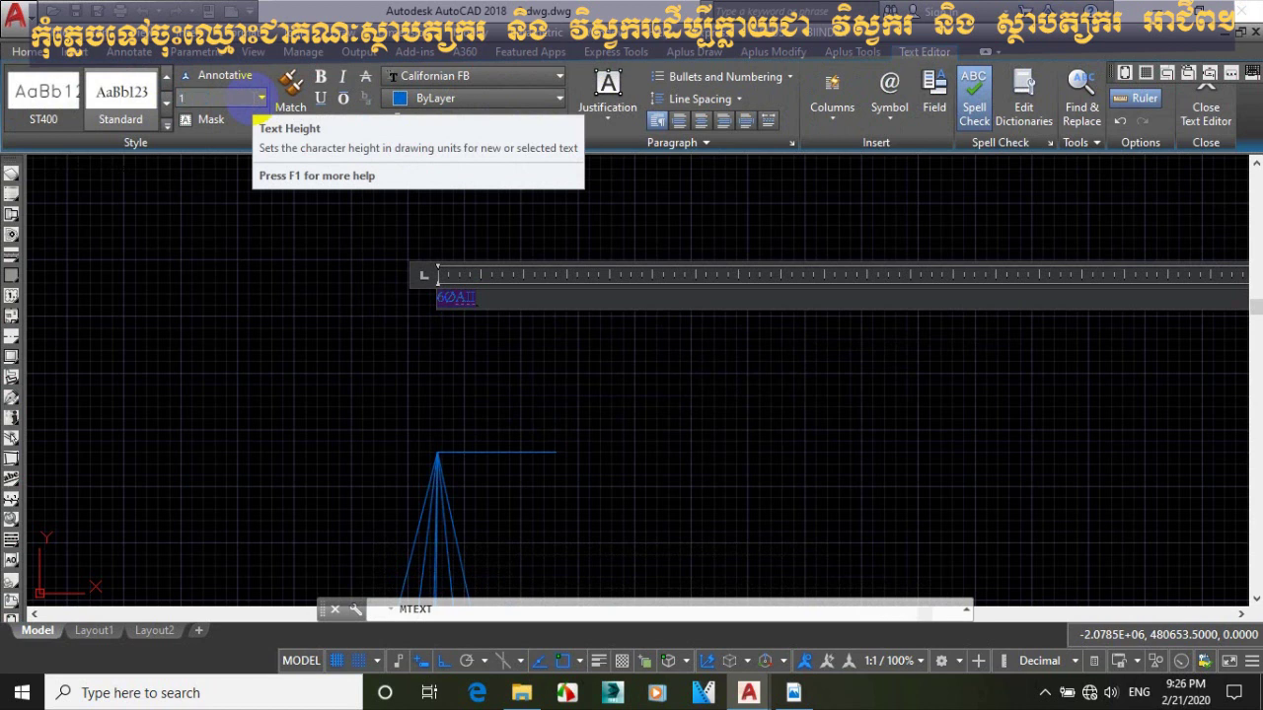
key(Return)
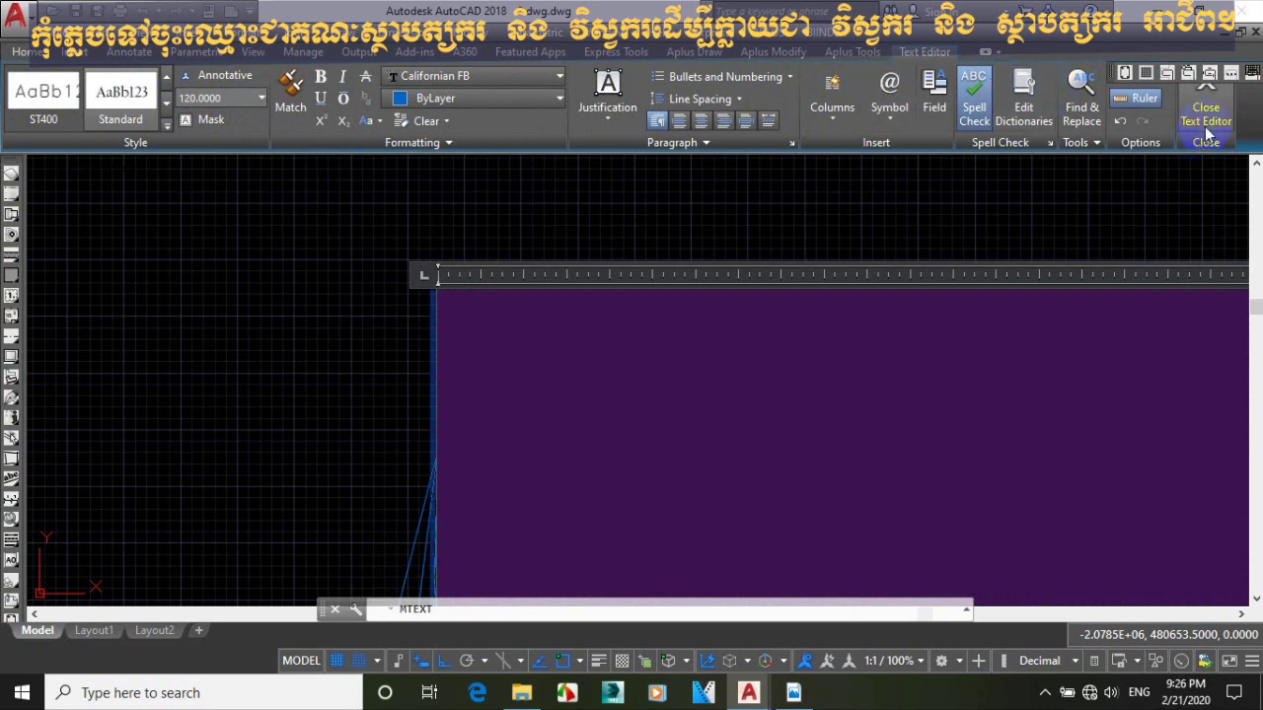
click(1206, 128)
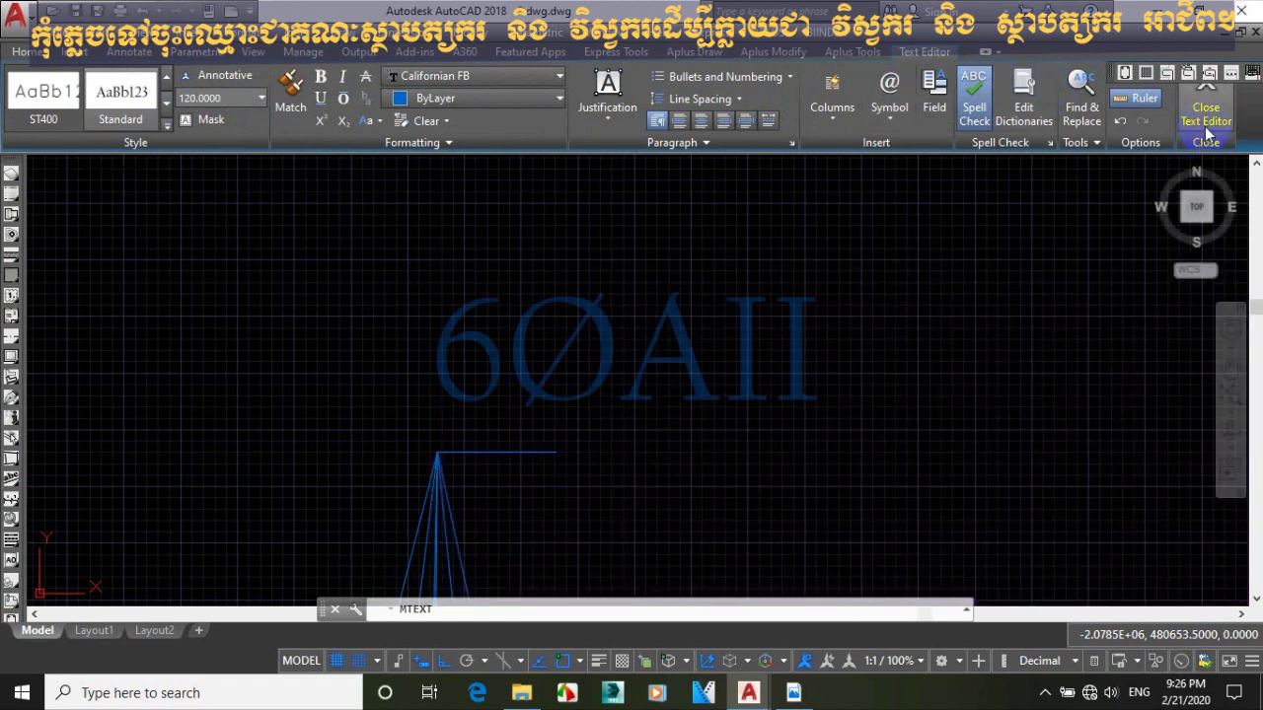
click(575, 273)
middle_drag(550, 262, 525, 263)
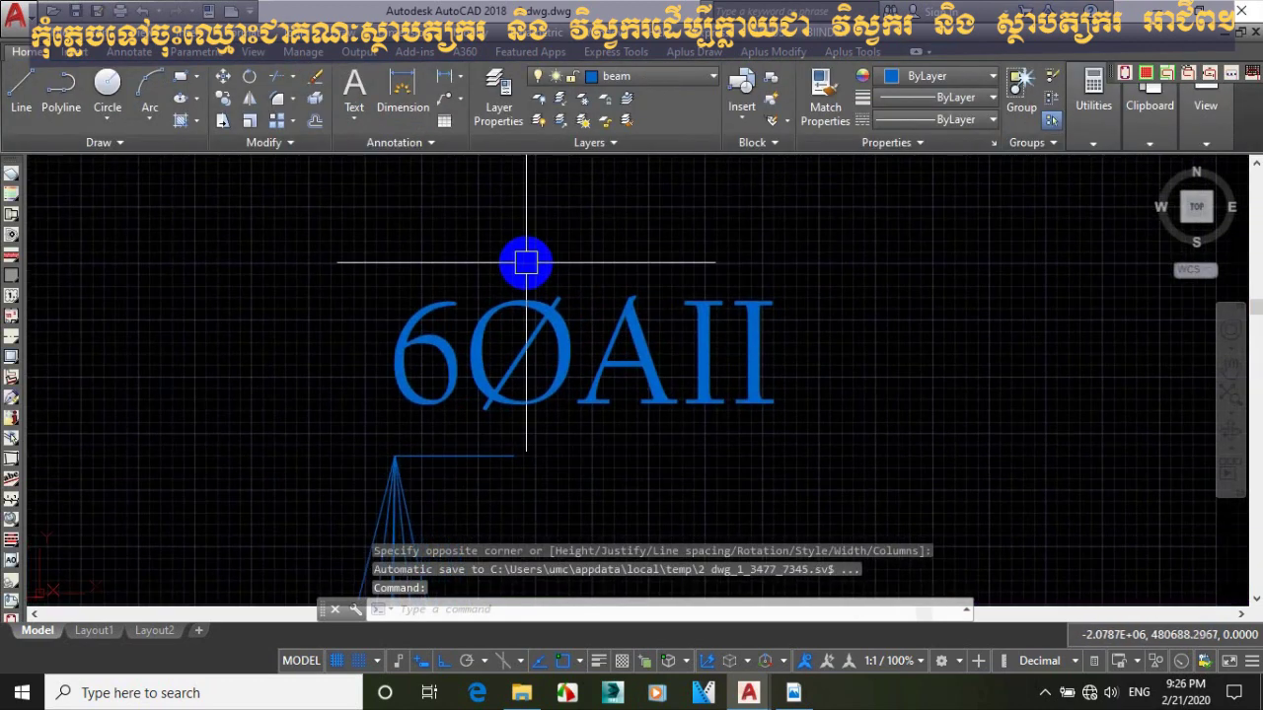
key(Escape)
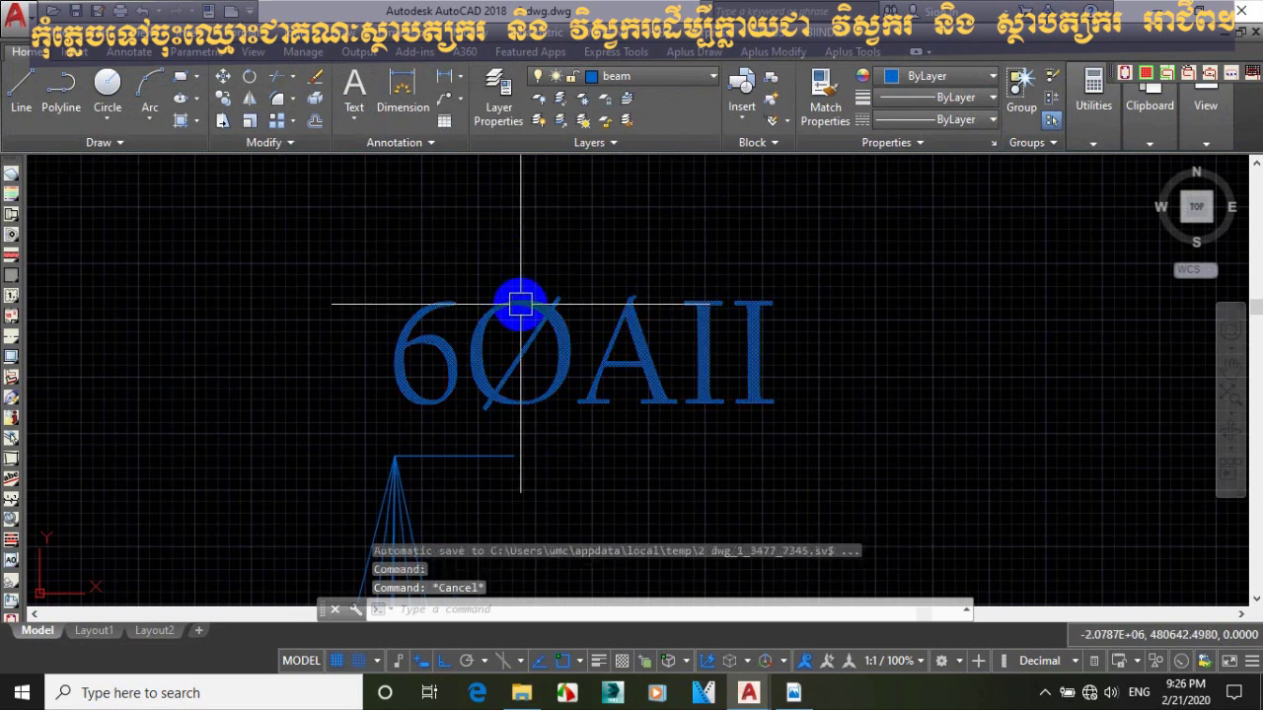
Scale down the 6ØAII text above the rectangular section's leader using a reference length.
text(sc)
key(Return)
click(469, 326)
key(Return)
click(434, 286)
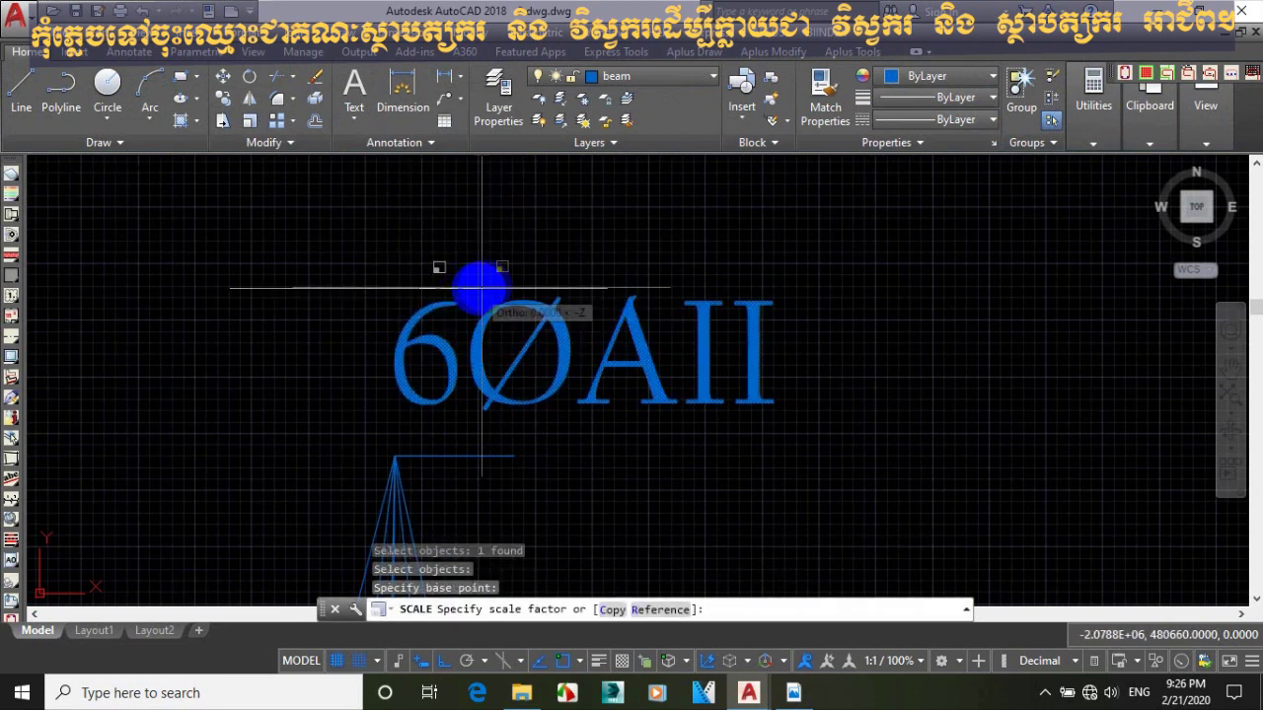
text(r)
key(Return)
click(413, 287)
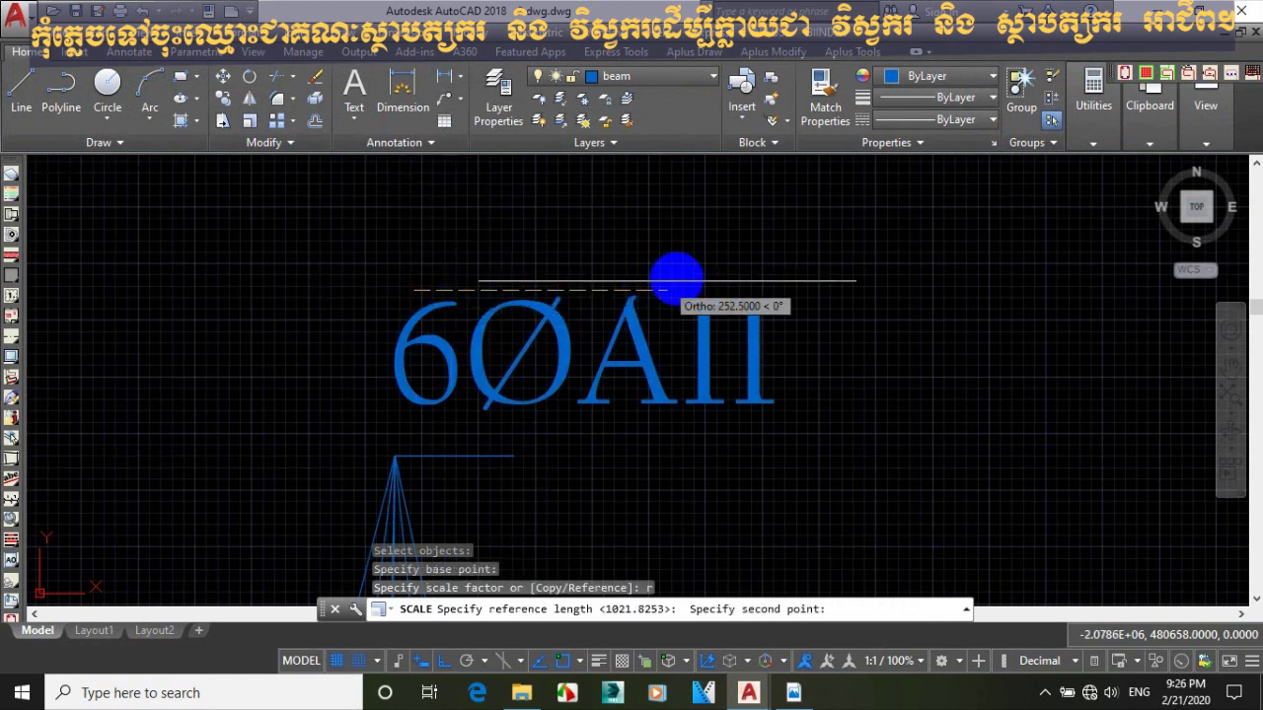
click(735, 275)
click(493, 269)
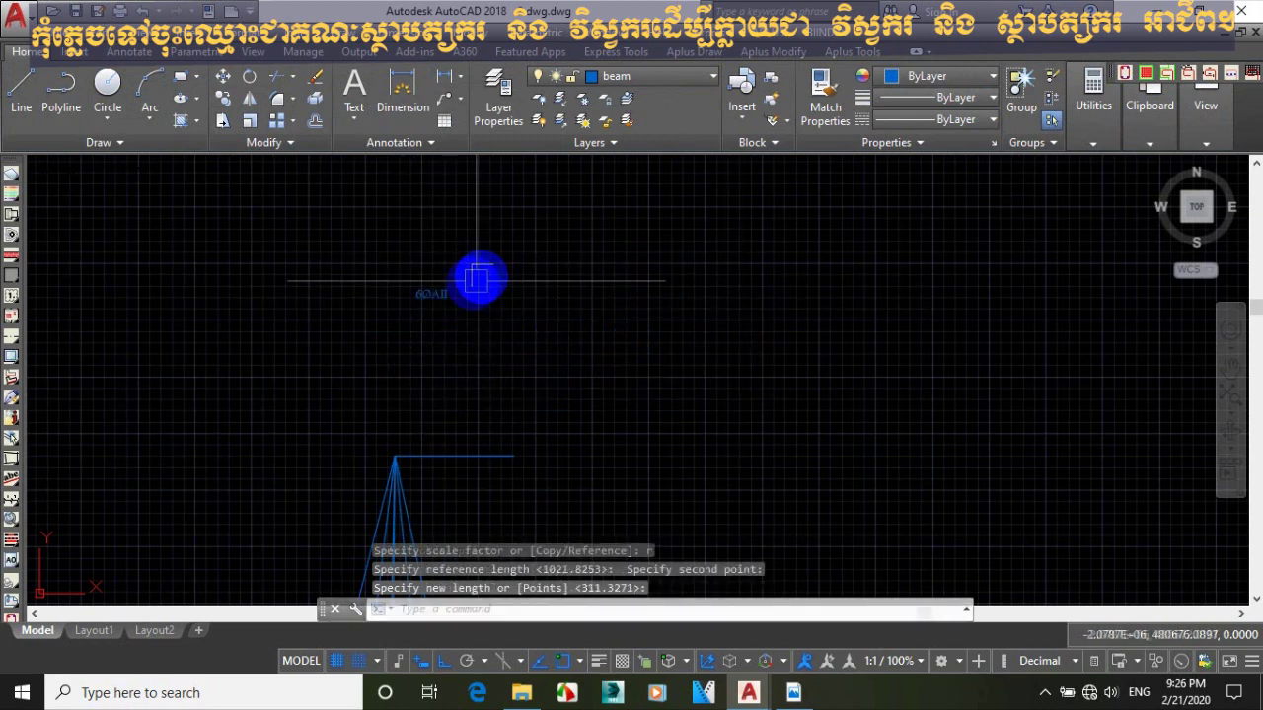
Move the 6ØAII text straight down to just above the leader's horizontal line.
text(m)
key(Return)
click(424, 294)
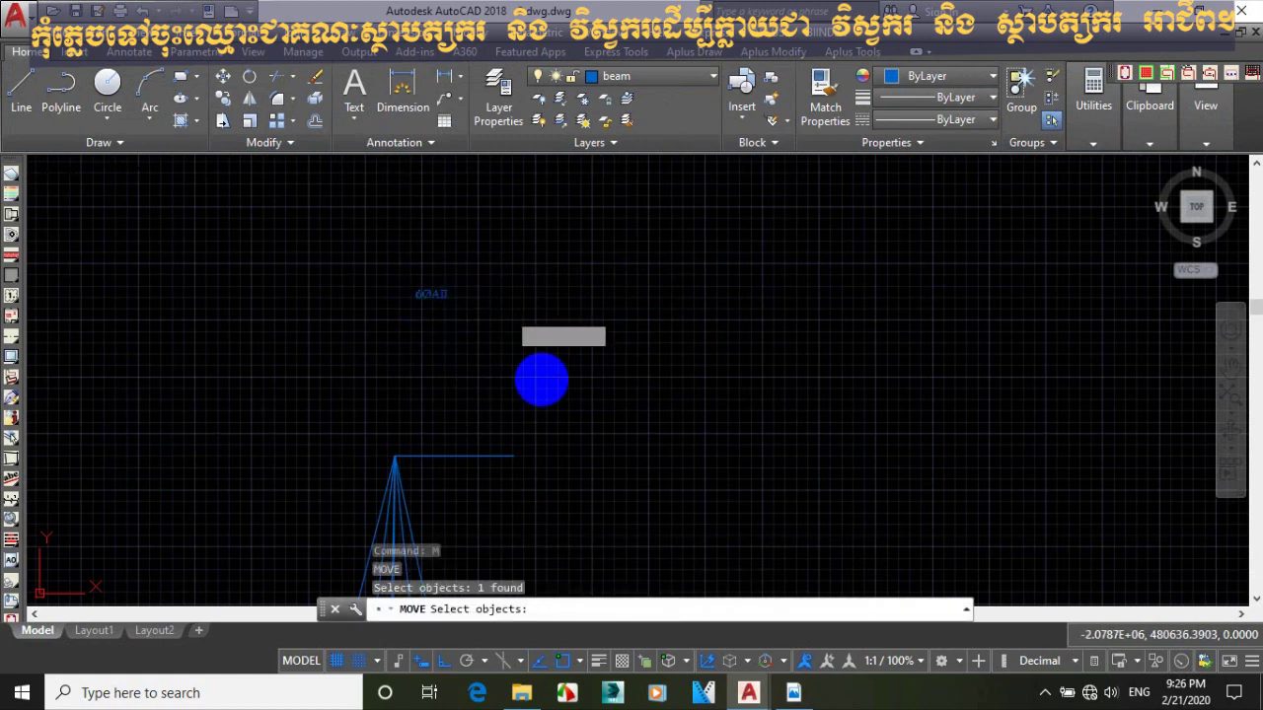
key(Return)
click(522, 316)
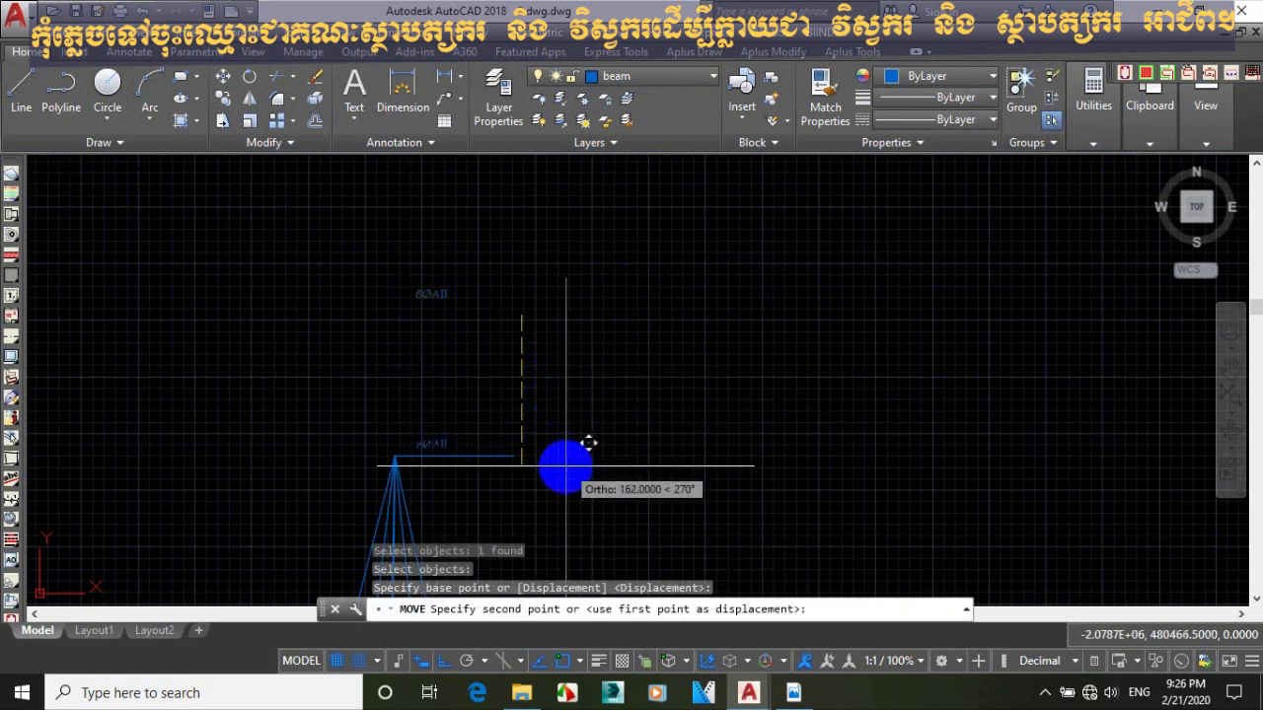
click(554, 470)
Move the 6ØAII text horizontally so it starts at the shared leader point.
scroll(553, 470, up, 3)
text(m)
key(Return)
click(449, 341)
key(Return)
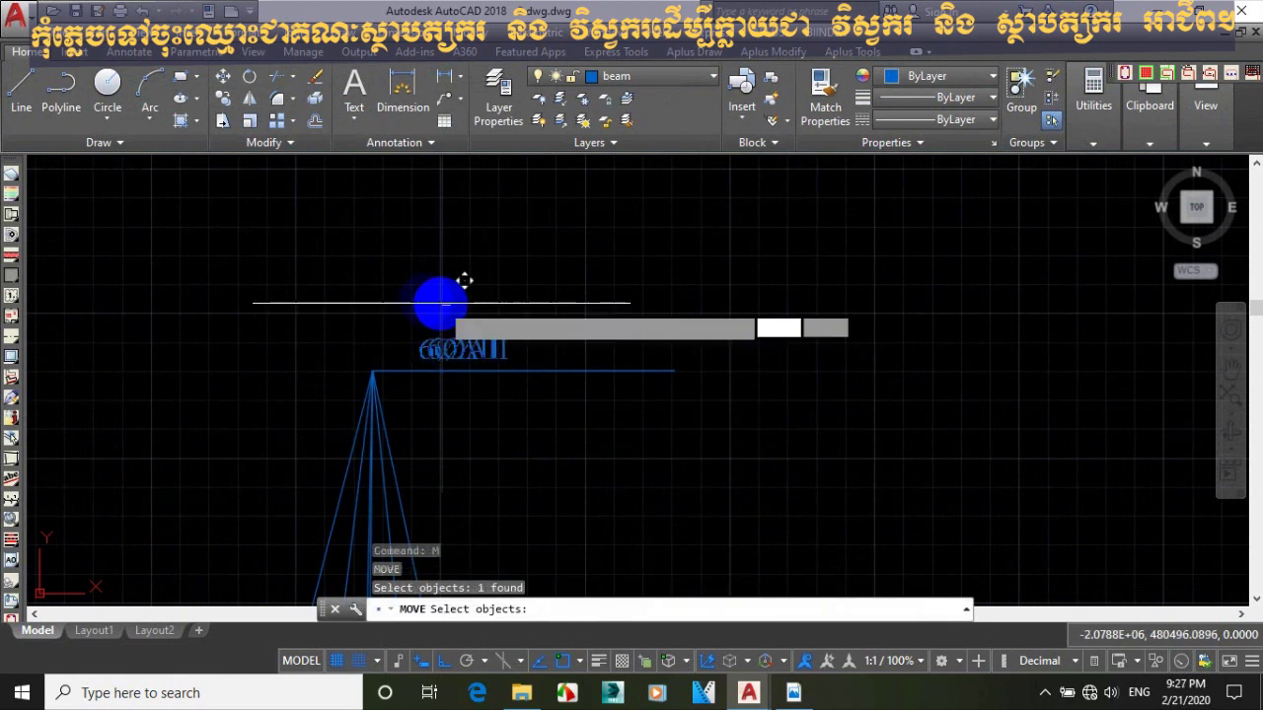
click(457, 284)
click(393, 301)
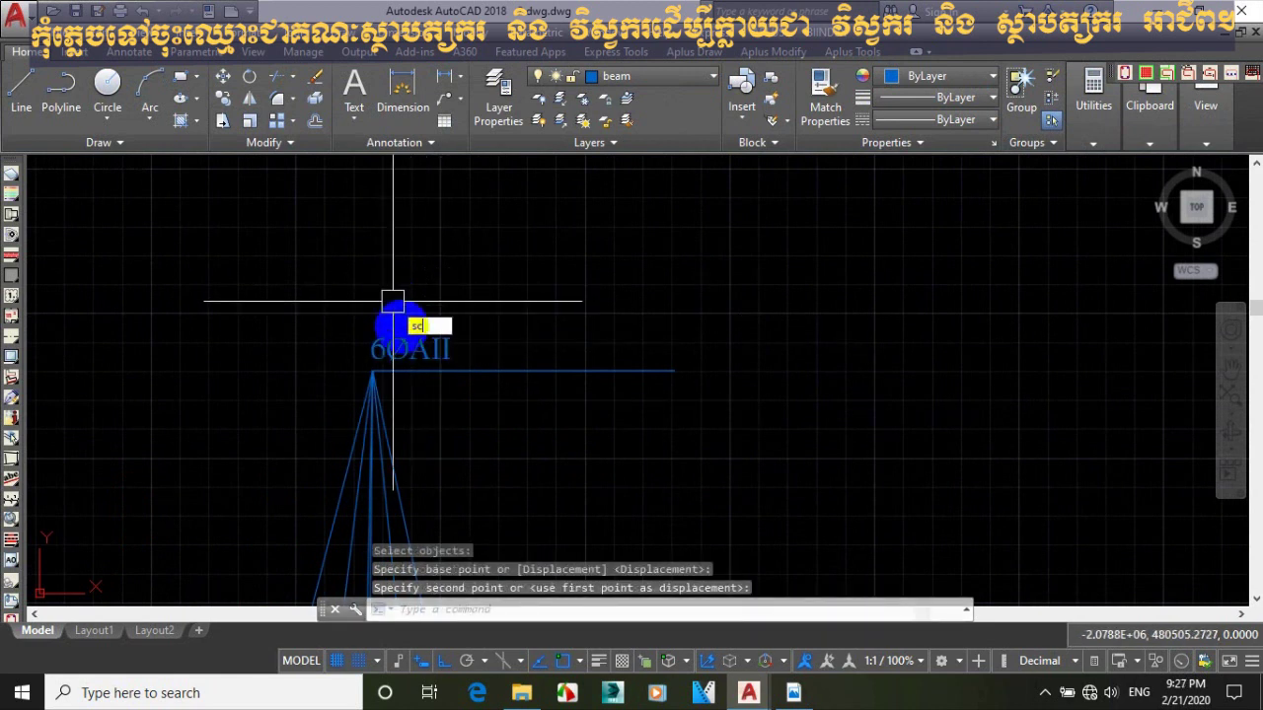
Scale up the 6ØAII text by reference from the shared leader point so it spans most of the horizontal leader line.
text(sc)
key(Return)
click(384, 370)
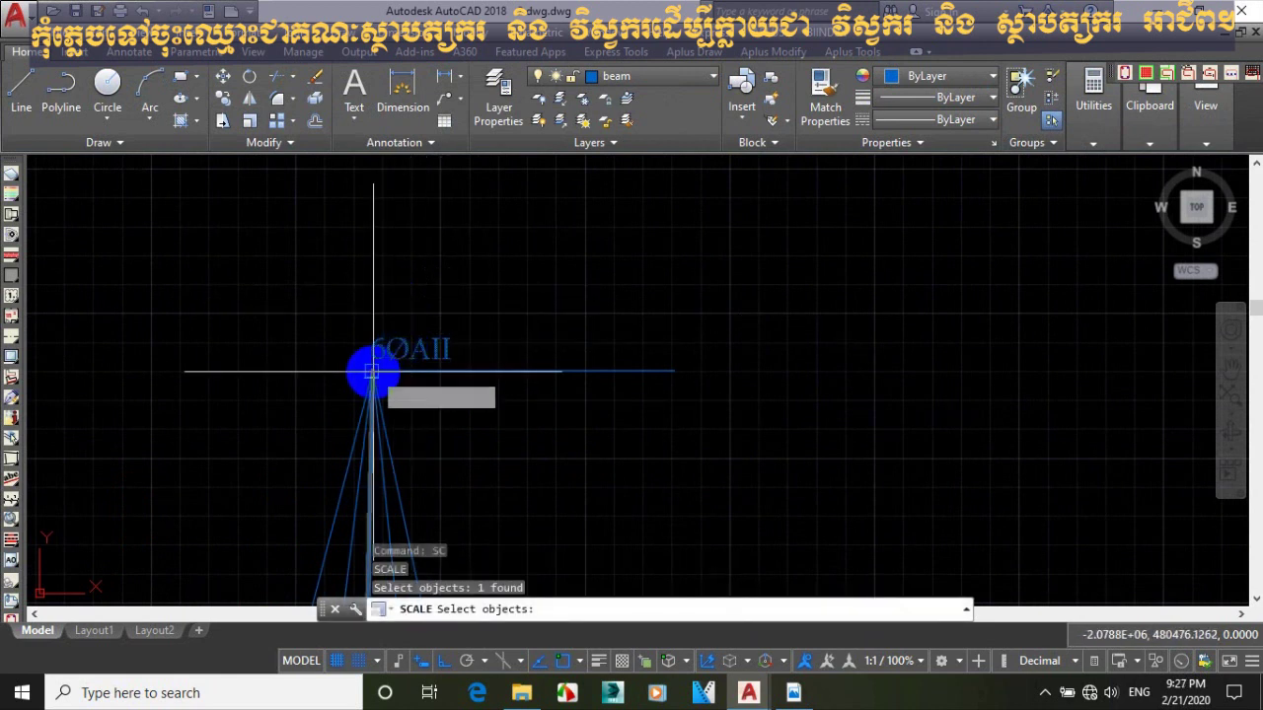
key(Return)
click(373, 371)
text(r)
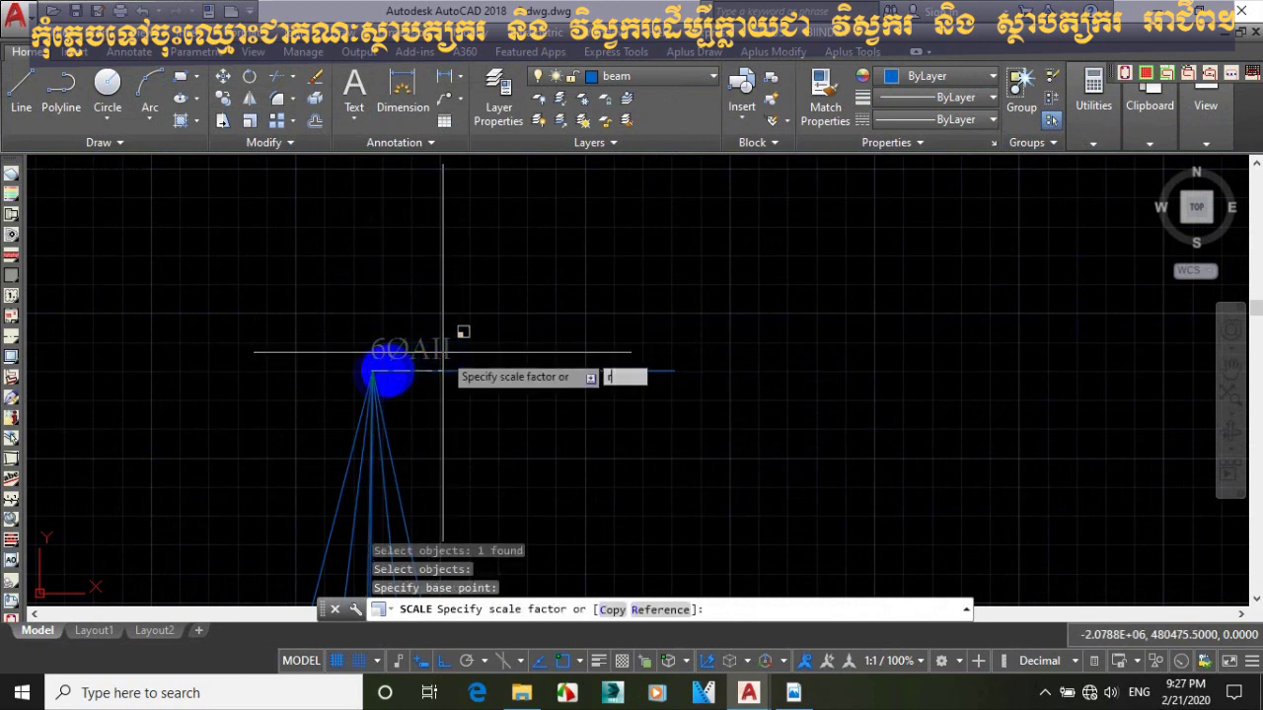
key(Return)
click(380, 372)
click(538, 371)
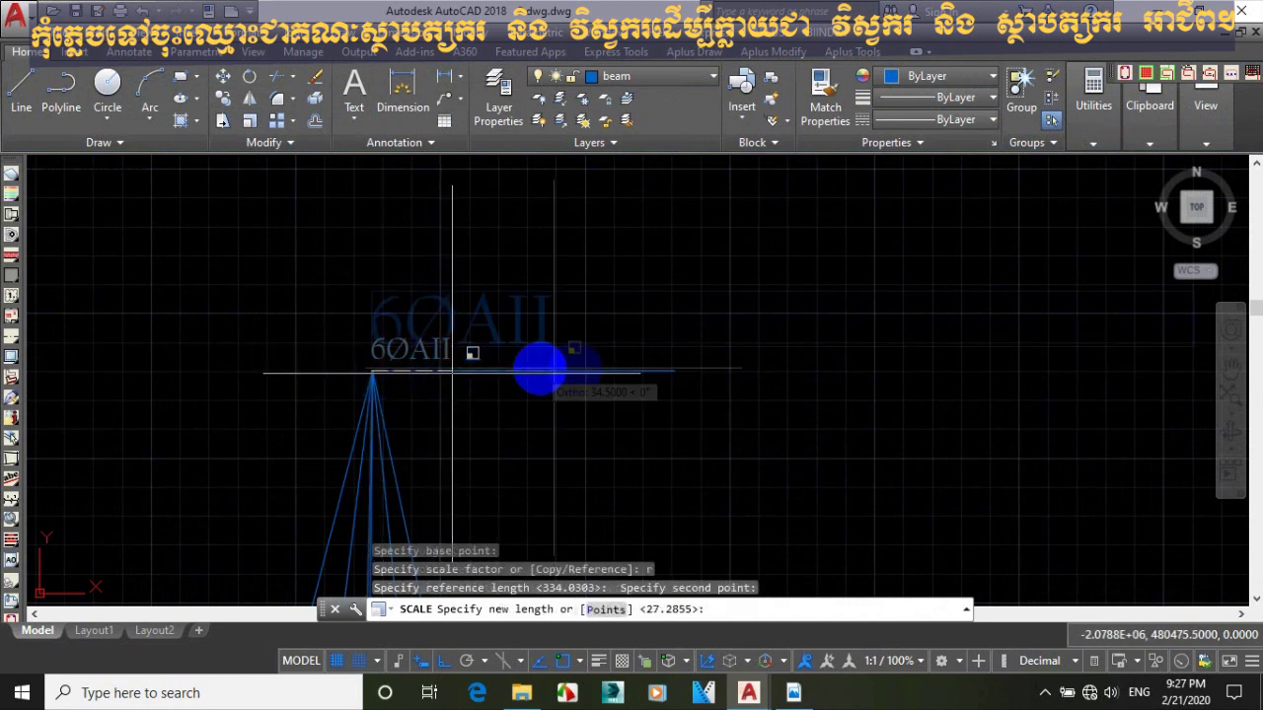
click(627, 367)
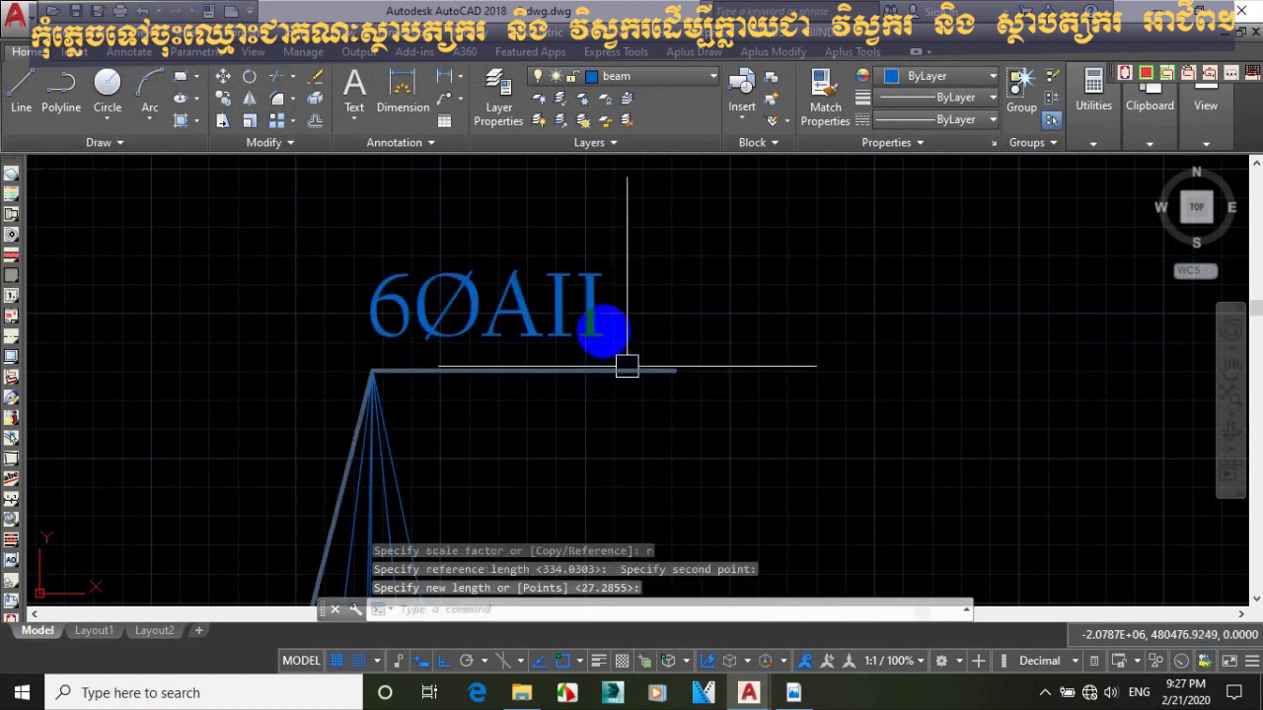
Move the enlarged 6ØAII text straight down so it sits directly on the horizontal leader line.
text(m)
key(Return)
click(592, 321)
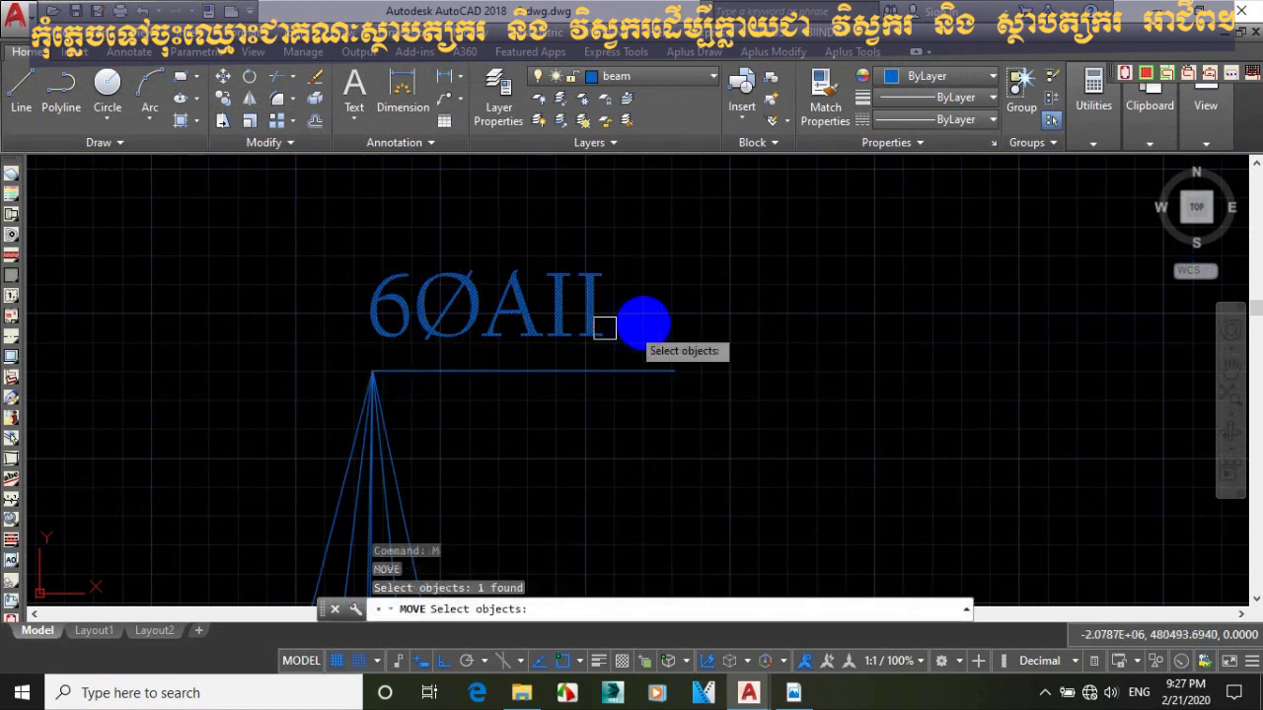
key(Return)
click(738, 337)
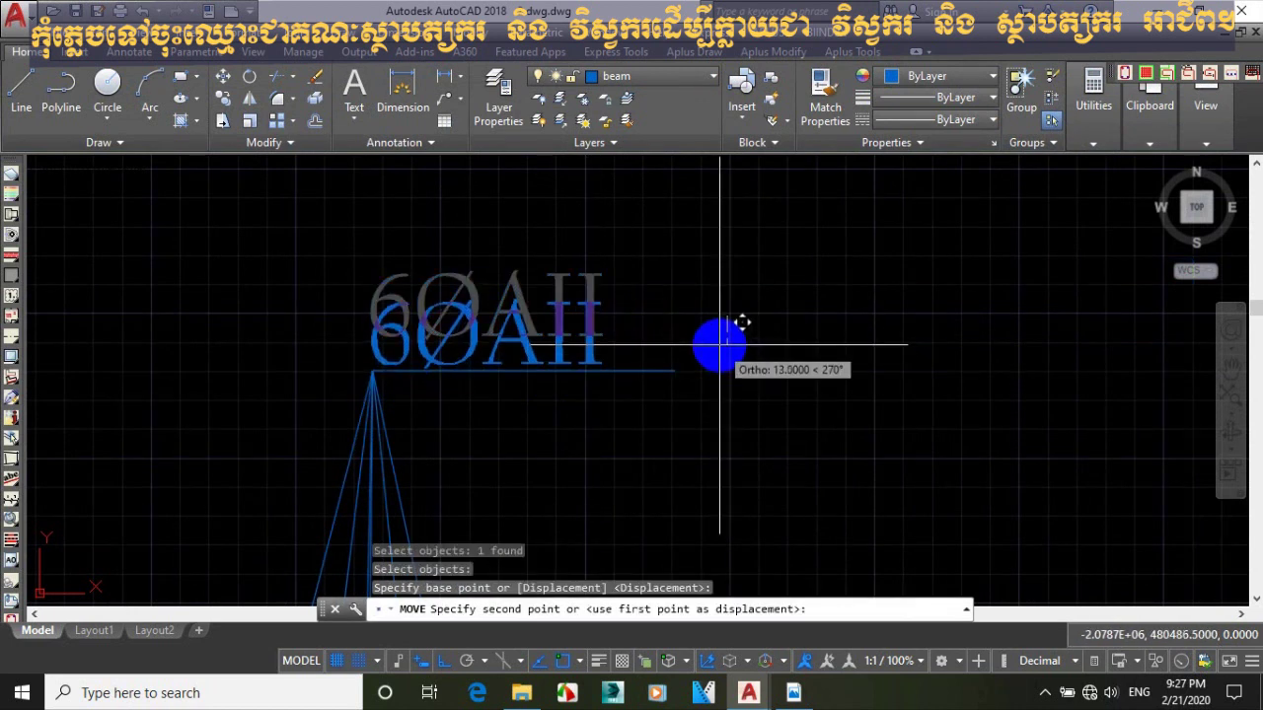
click(668, 371)
click(672, 371)
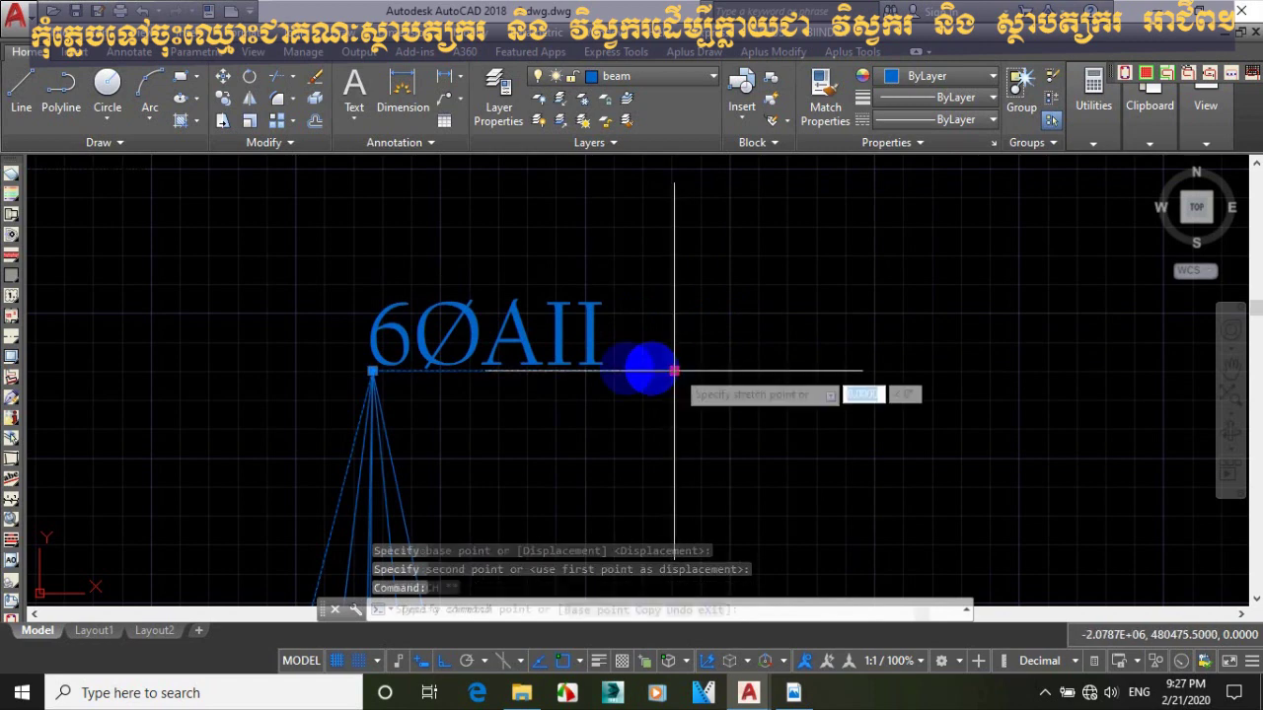
key(Escape)
Put the rectangular section's bar leaders on layer Layer5.
scroll(589, 308, down, 4)
scroll(589, 307, down, 3)
middle_drag(584, 342, 579, 276)
middle_drag(595, 329, 580, 405)
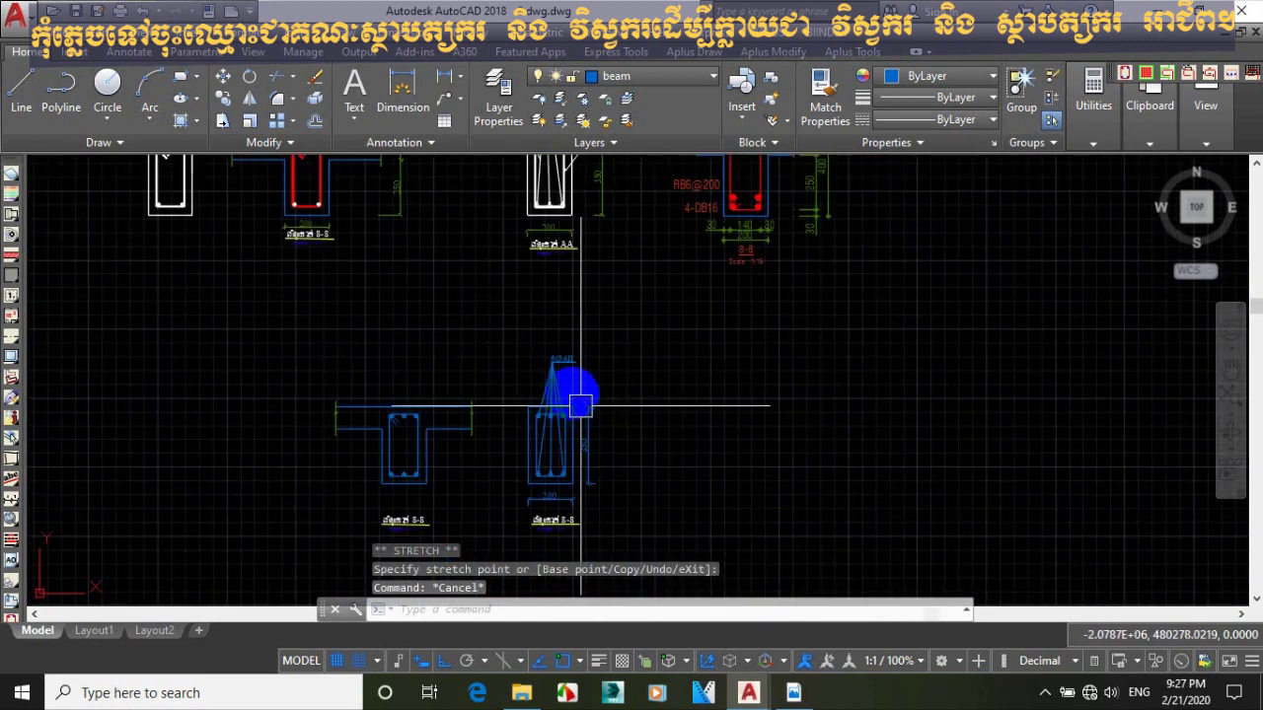
scroll(580, 405, up, 4)
click(570, 379)
click(376, 371)
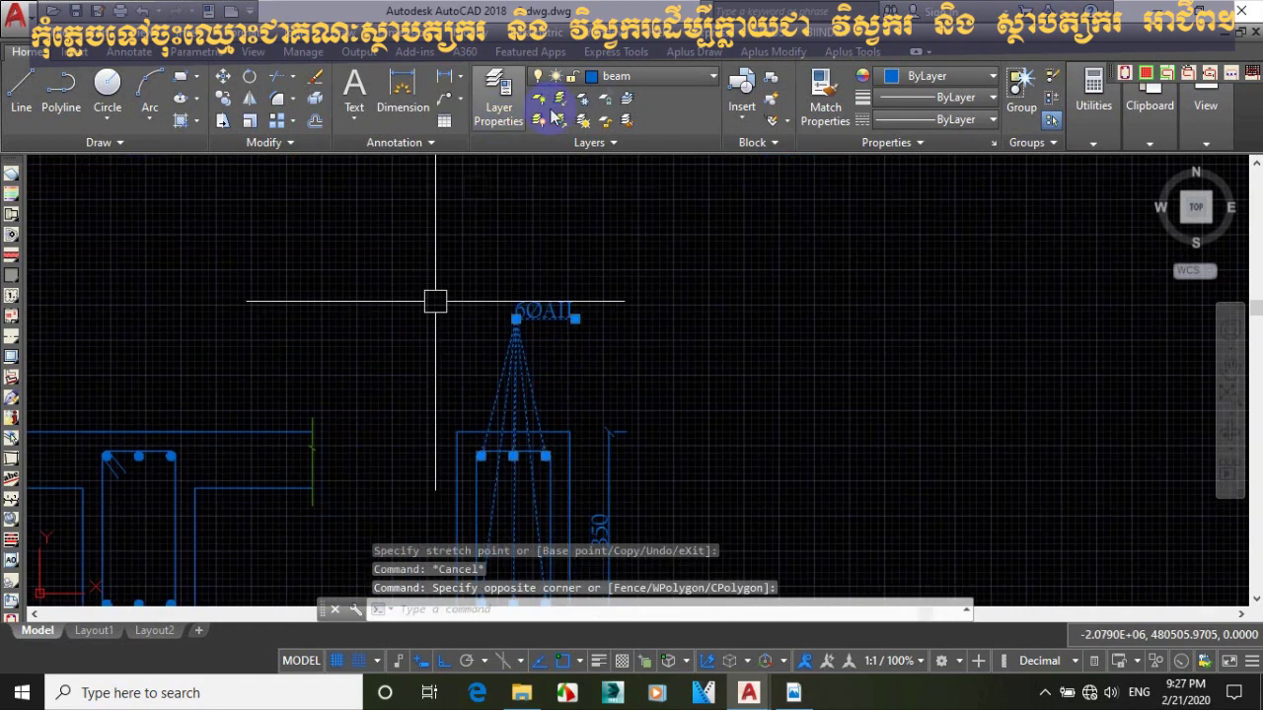
click(617, 77)
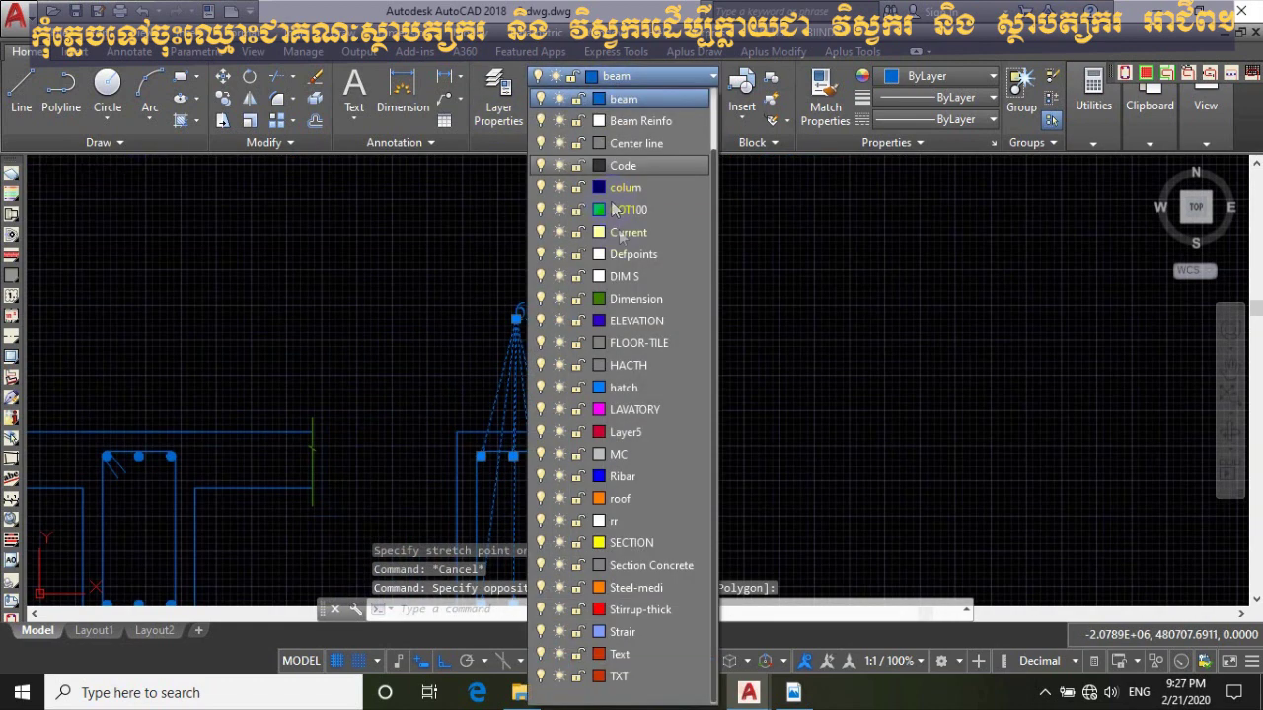
click(624, 432)
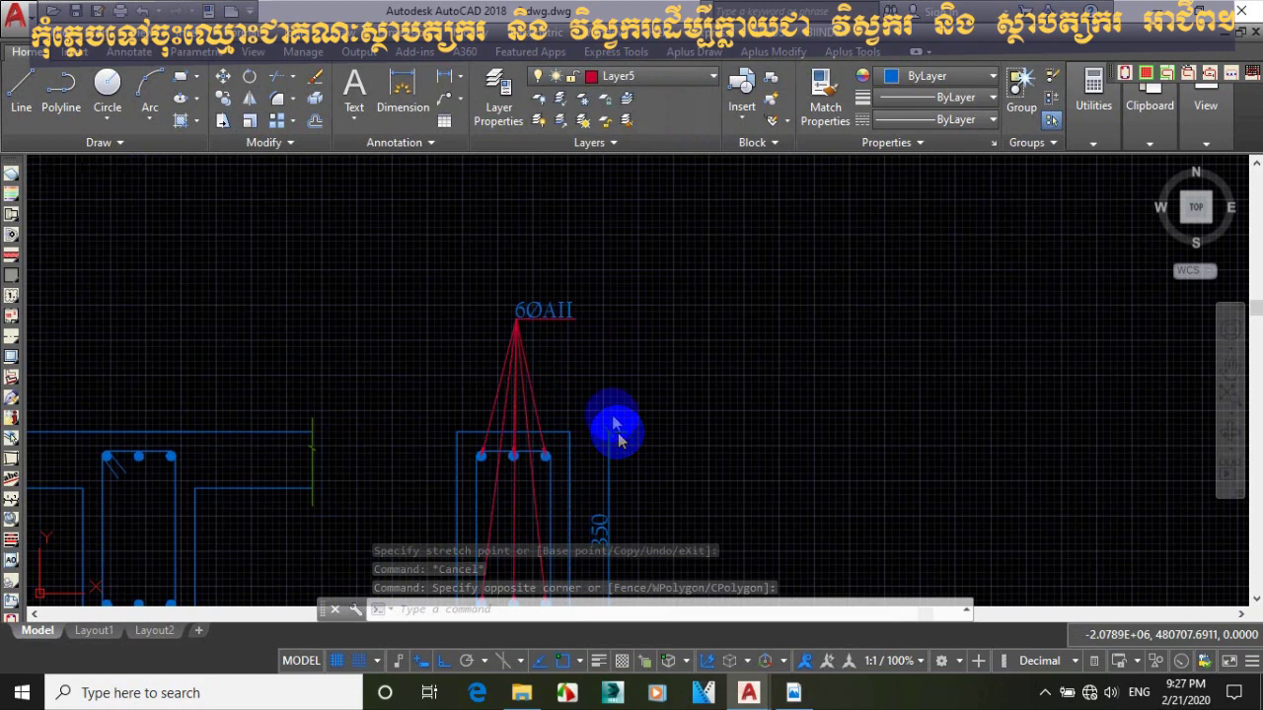
scroll(557, 239, down, 2)
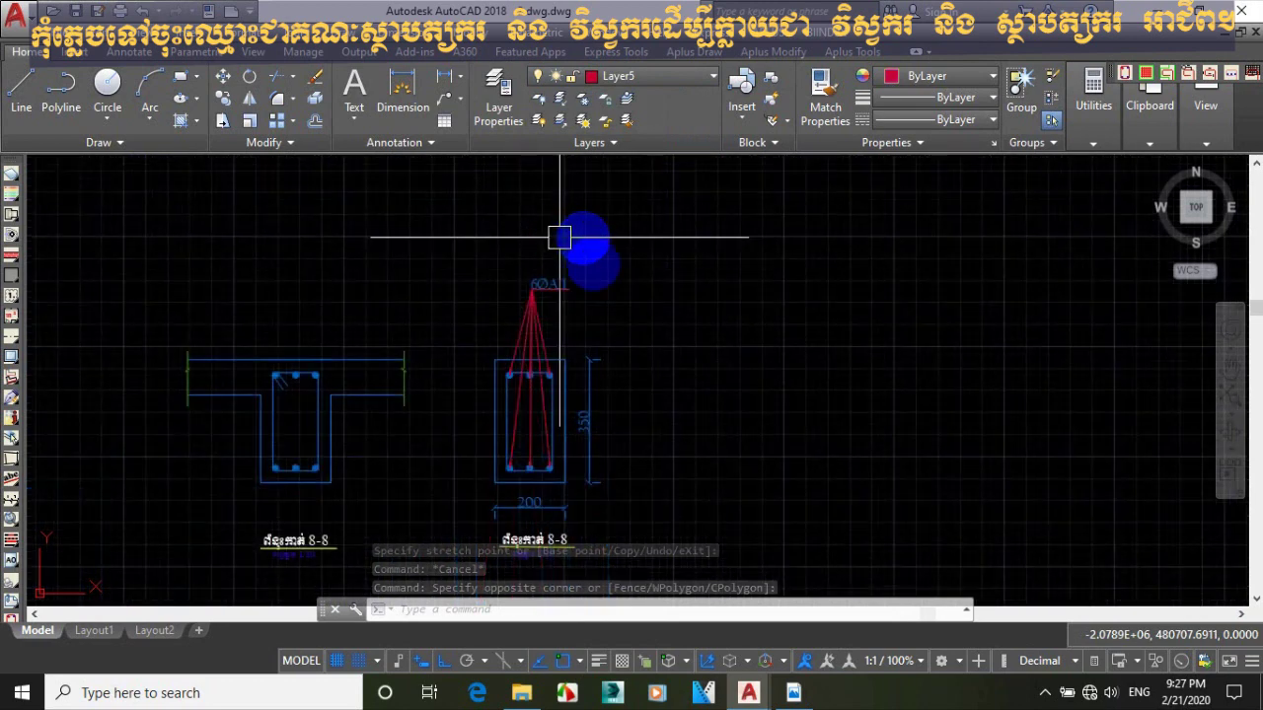
key(Escape)
Put the rectangular section's 350 and 200 dimensions on layer MC.
scroll(582, 348, down, 2)
scroll(566, 318, up, 2)
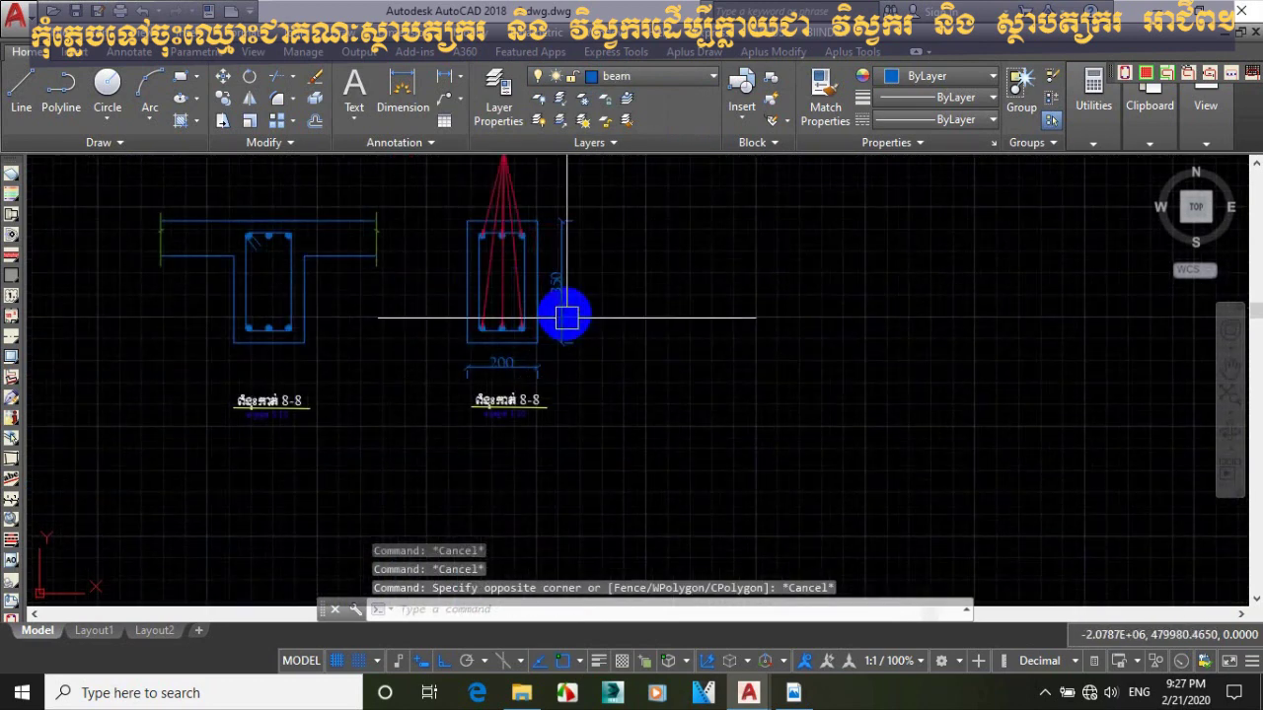
click(566, 318)
click(487, 369)
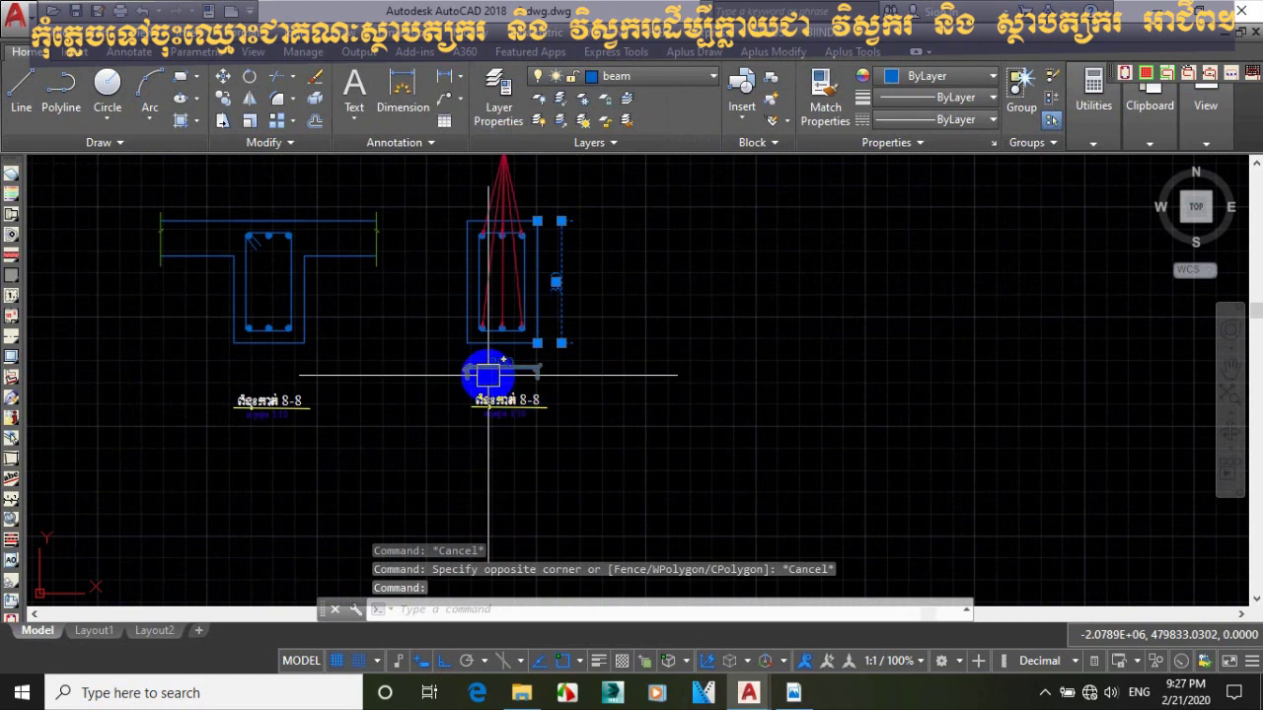
click(635, 79)
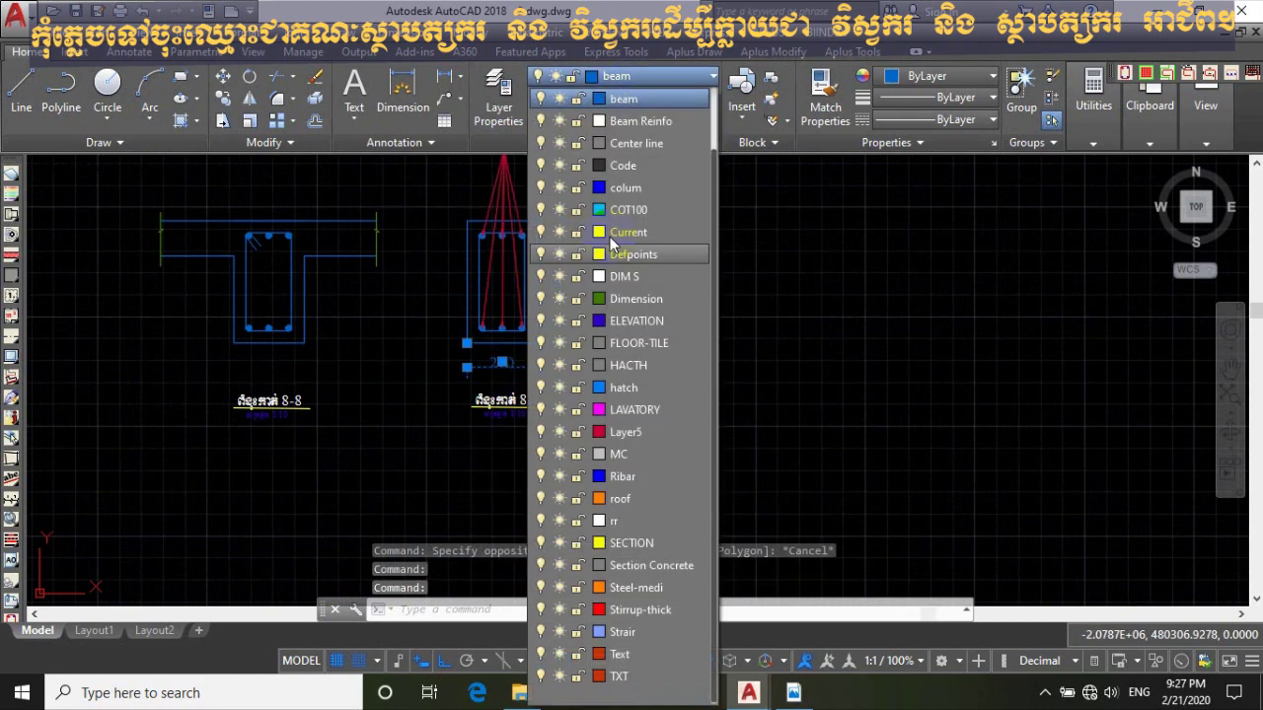
click(617, 454)
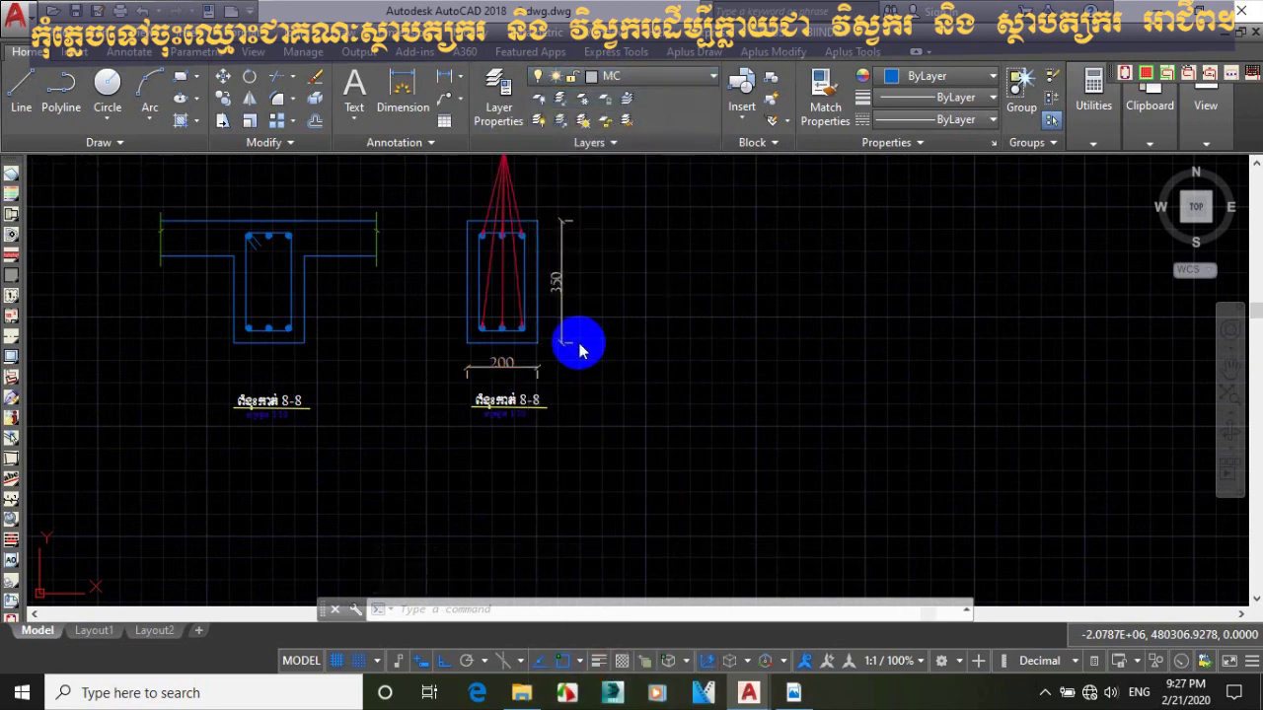
key(Escape)
key(Escape)
Add a horizontal linear dimension above the rectangular section between the stirrup's right side and the section's right edge.
mouse_move(542, 284)
middle_down()
mouse_move(615, 326)
mouse_move(627, 357)
mouse_move(603, 513)
mouse_move(598, 423)
mouse_move(593, 443)
middle_up()
scroll(627, 357, down, 2)
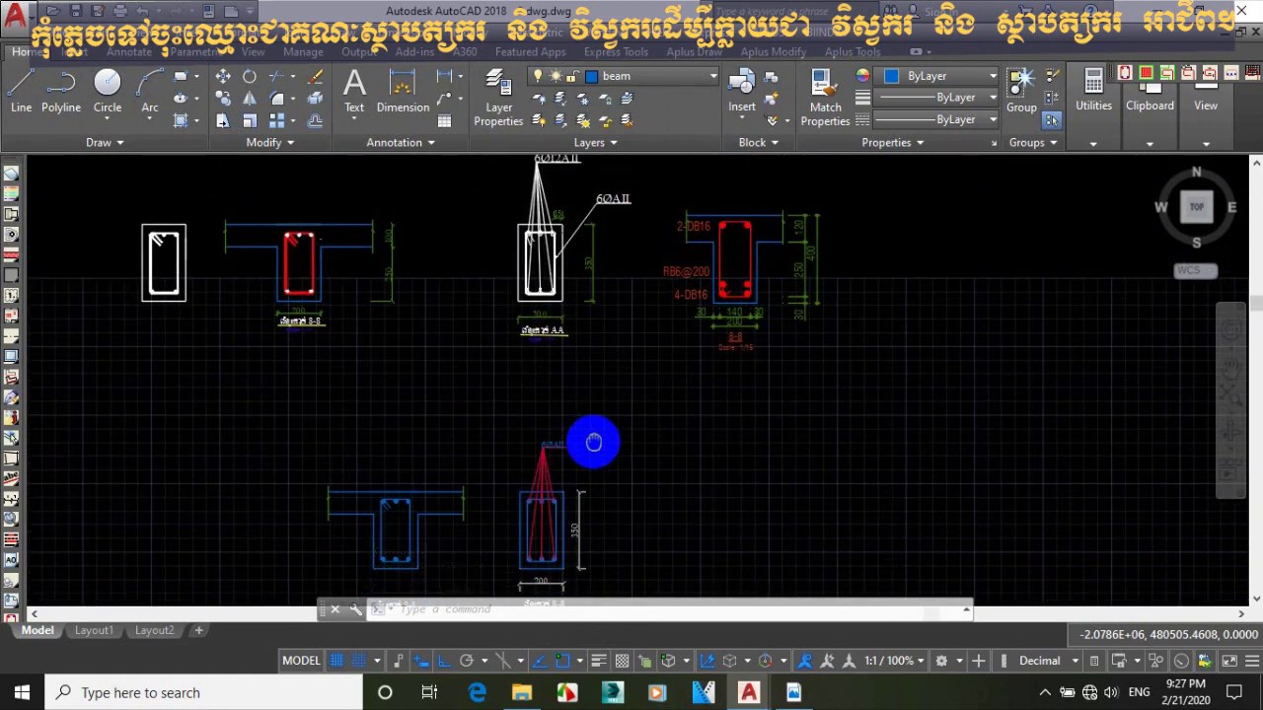
middle_drag(593, 443, 591, 404)
scroll(569, 247, up, 1)
scroll(589, 288, down, 1)
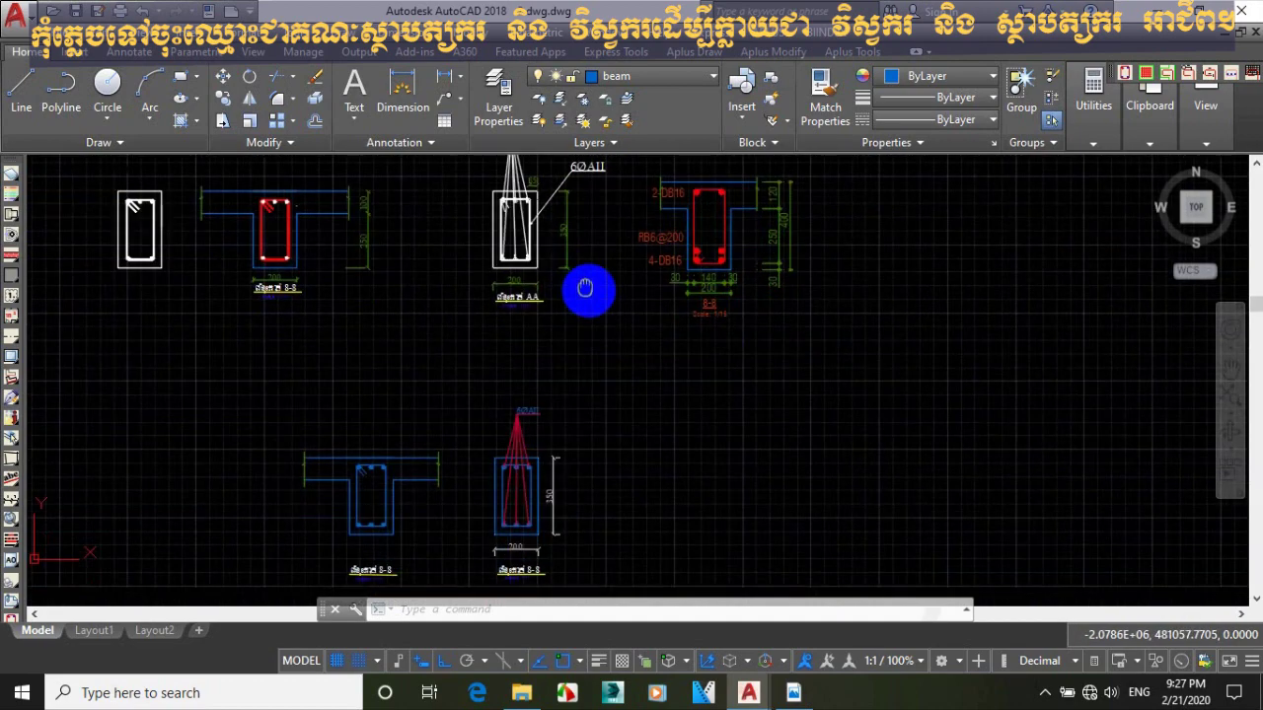
middle_drag(556, 401, 563, 333)
scroll(558, 355, up, 3)
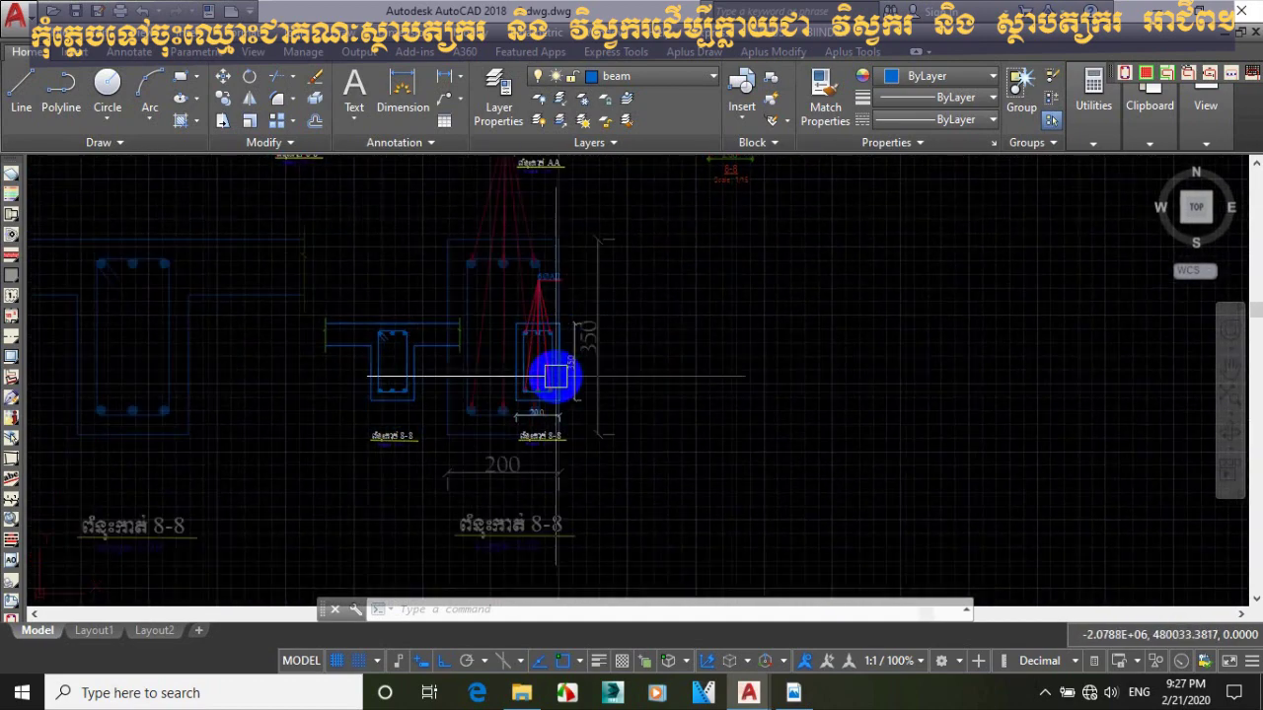
scroll(551, 365, up, 2)
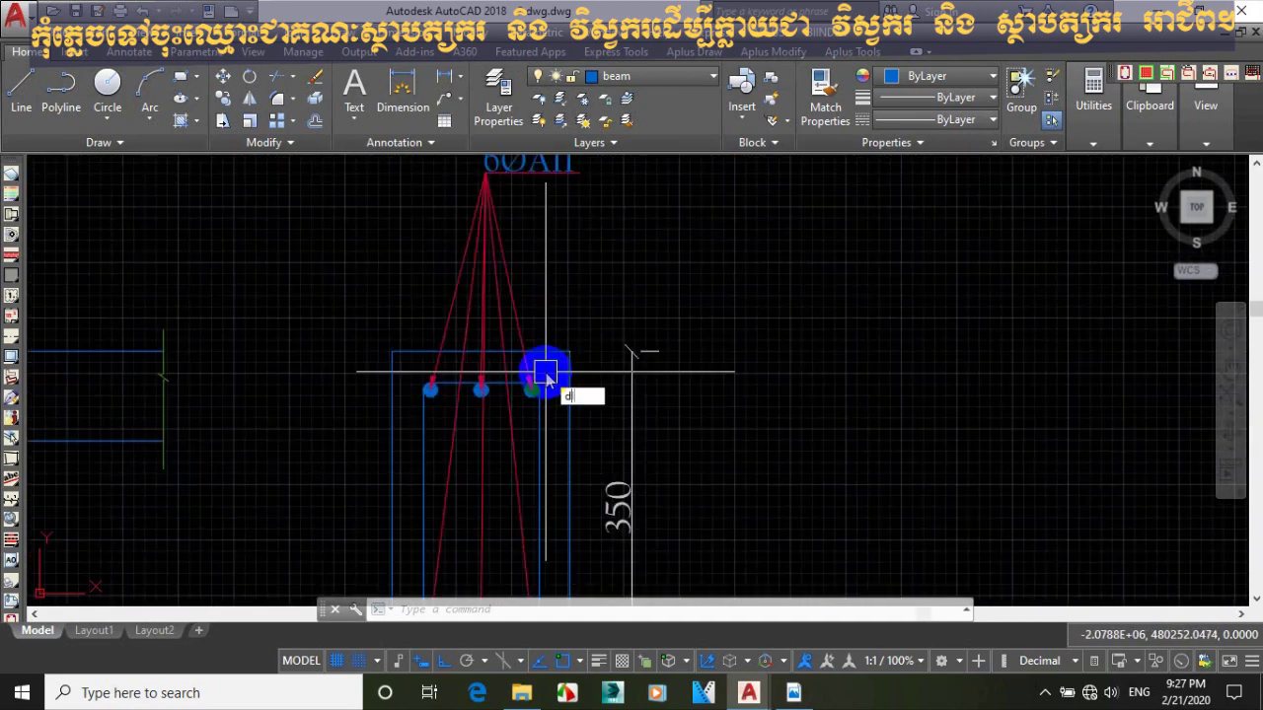
text(li)
key(Return)
scroll(538, 390, up, 2)
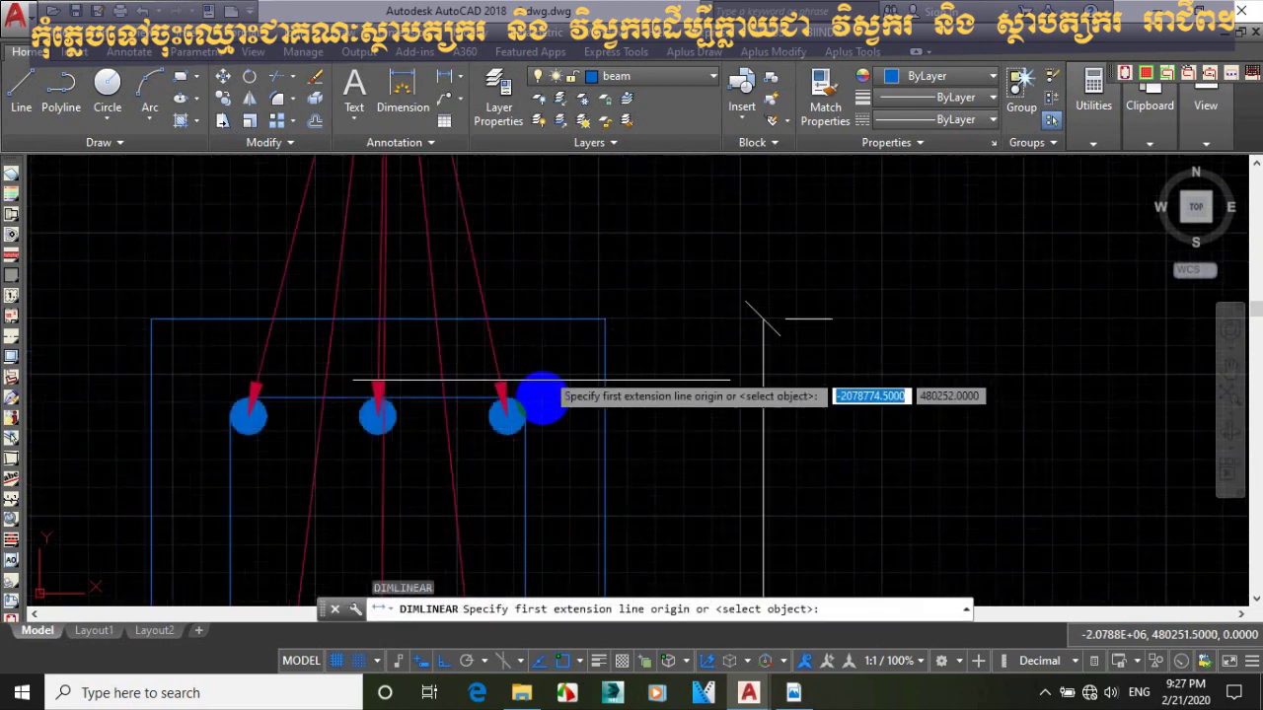
click(526, 445)
click(605, 445)
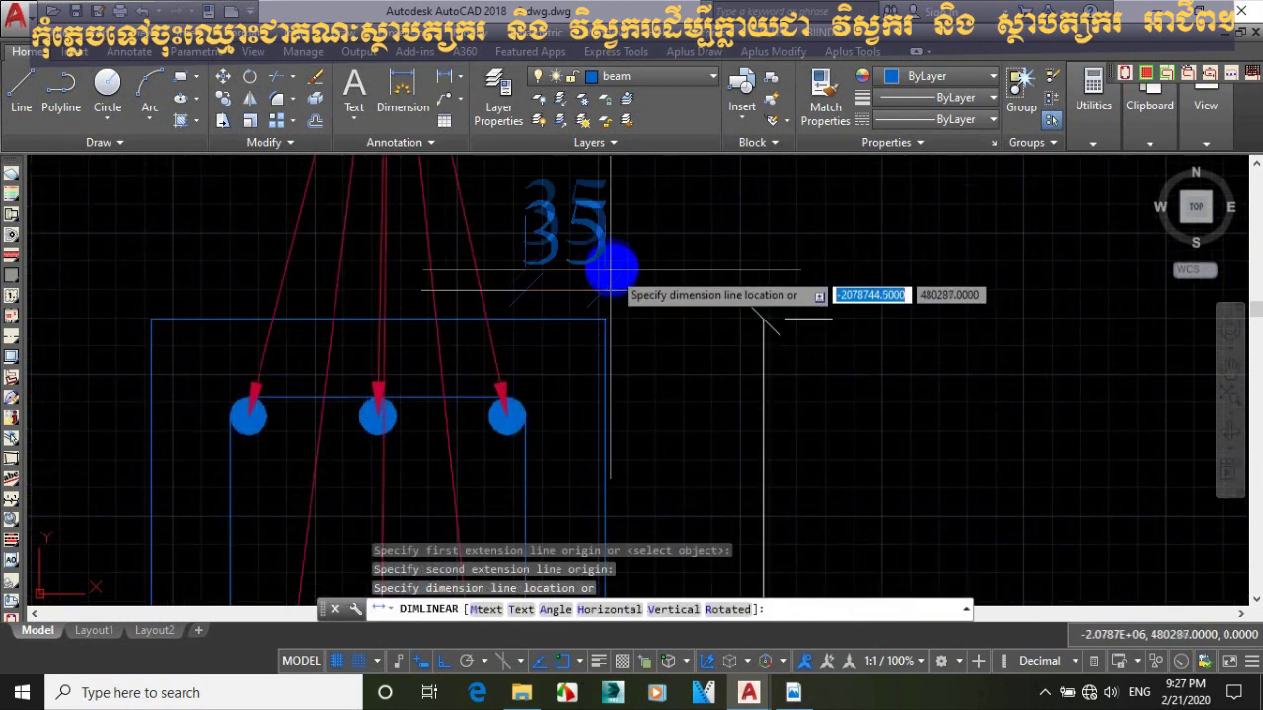
click(611, 292)
scroll(597, 272, down, 5)
key(Escape)
Examine the schedule table's beam rows and compare the new sections with the reference sections above.
scroll(564, 344, down, 3)
scroll(592, 370, down, 3)
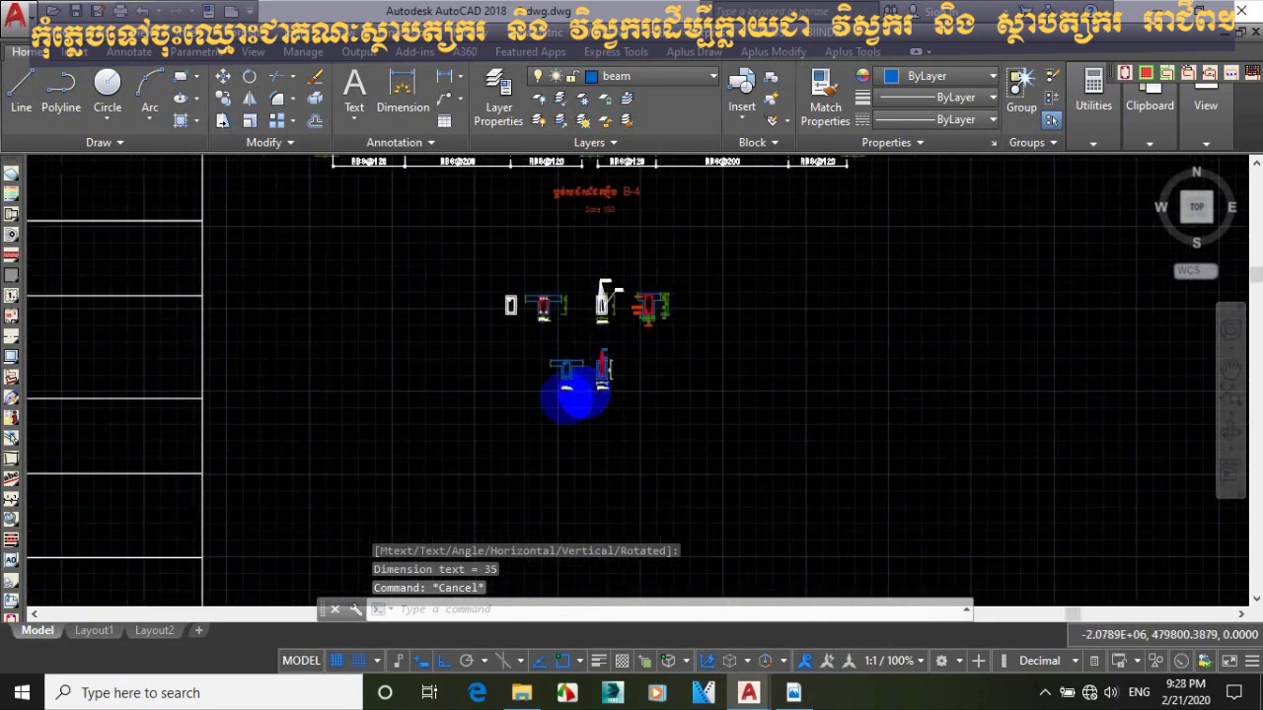
scroll(332, 260, down, 2)
scroll(298, 276, up, 1)
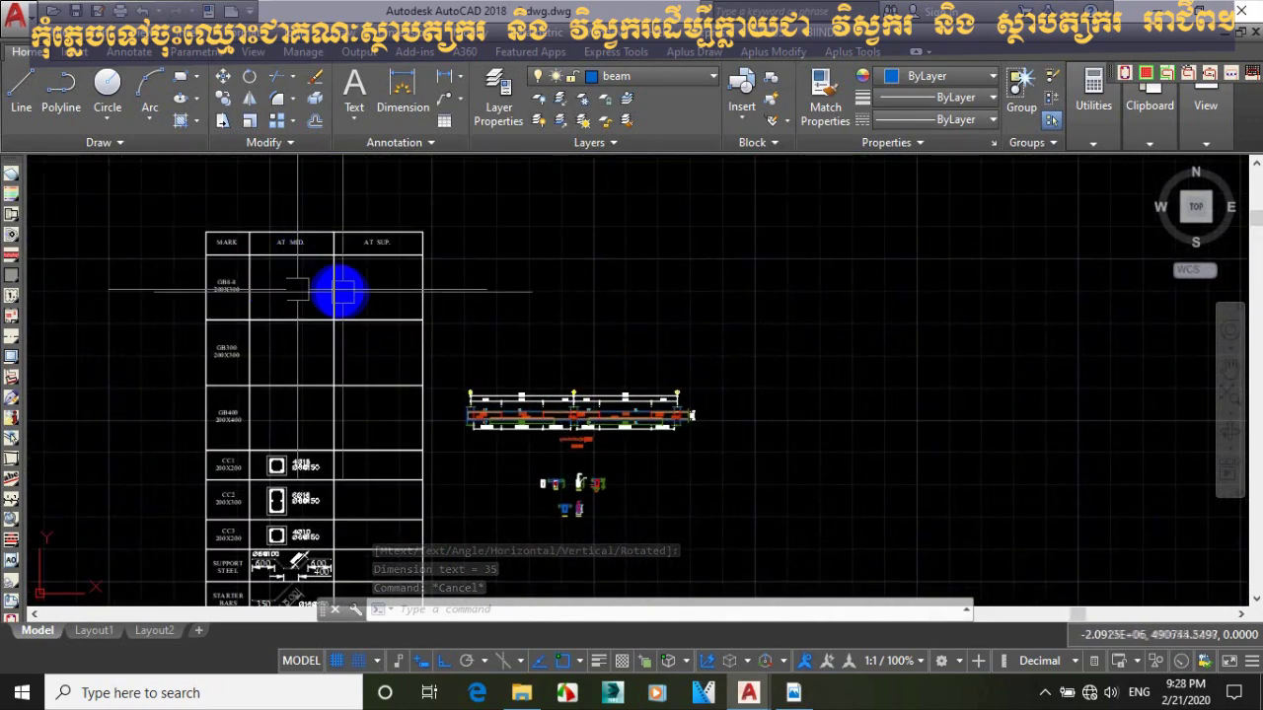
scroll(571, 511, up, 3)
scroll(394, 358, up, 2)
scroll(394, 347, up, 2)
middle_drag(395, 346, 448, 380)
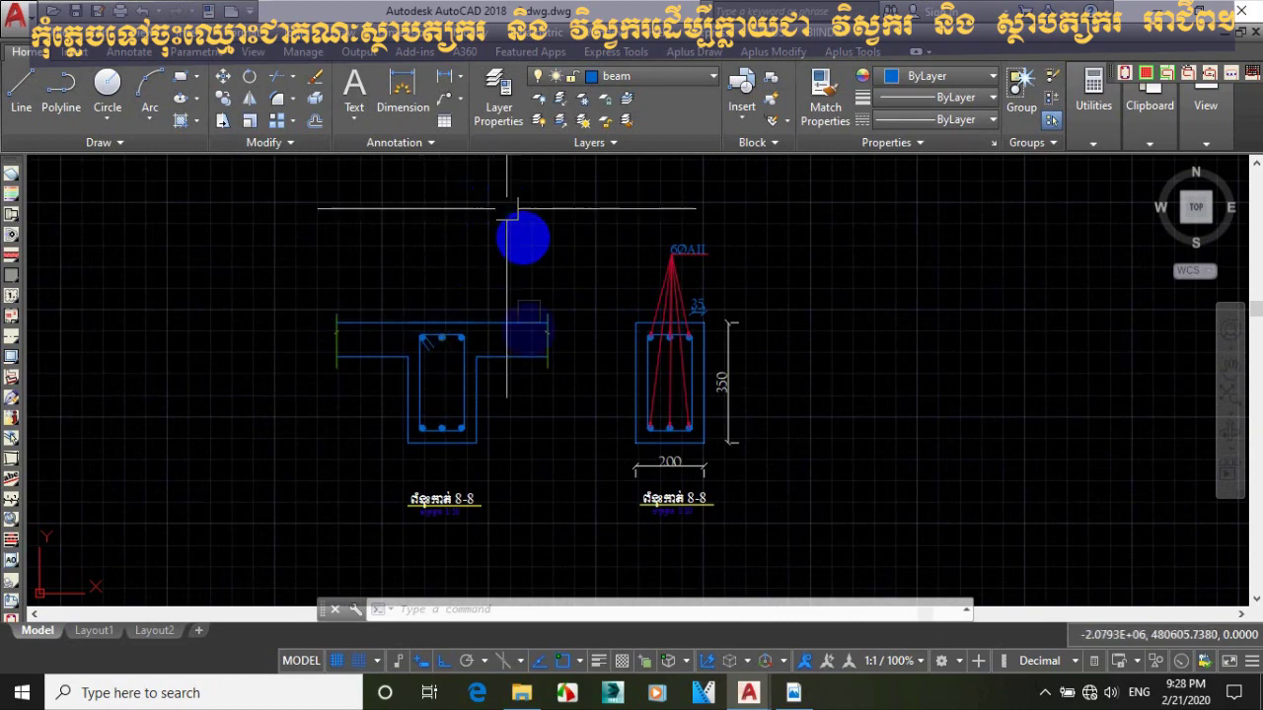
scroll(510, 325, down, 5)
middle_drag(556, 369, 559, 361)
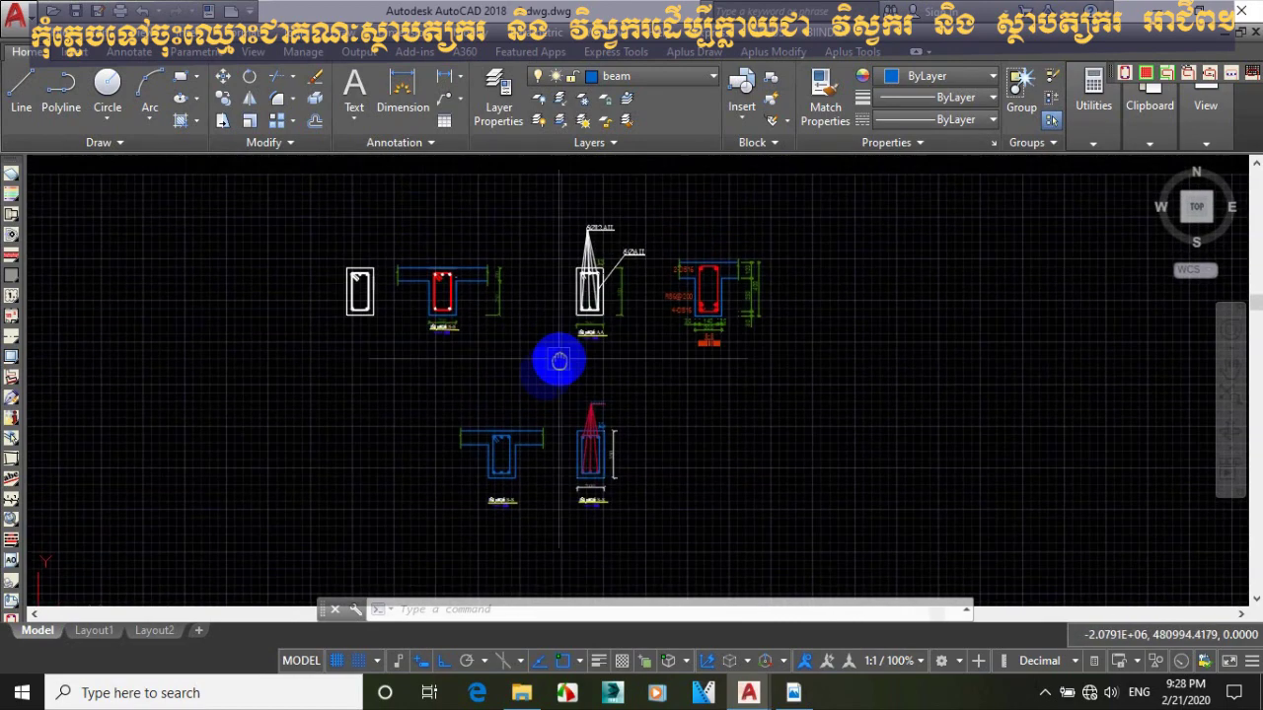
scroll(507, 399, up, 4)
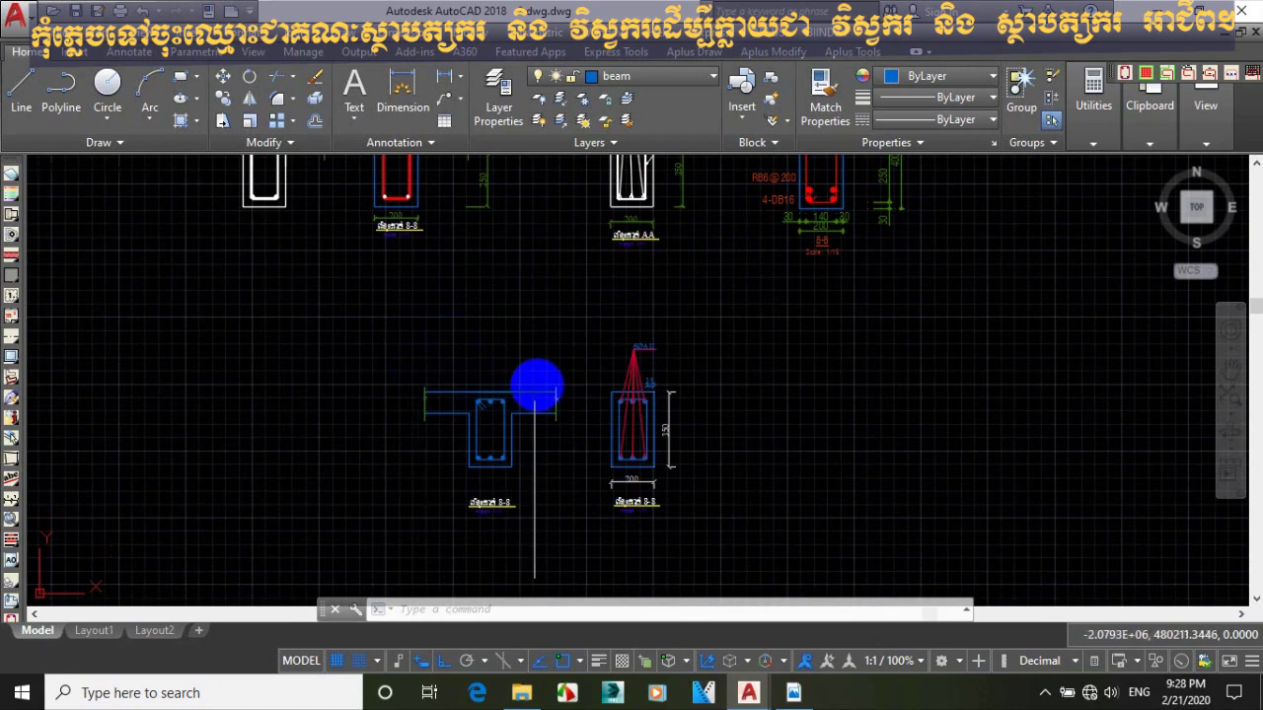
middle_drag(536, 384, 478, 371)
middle_drag(551, 419, 527, 431)
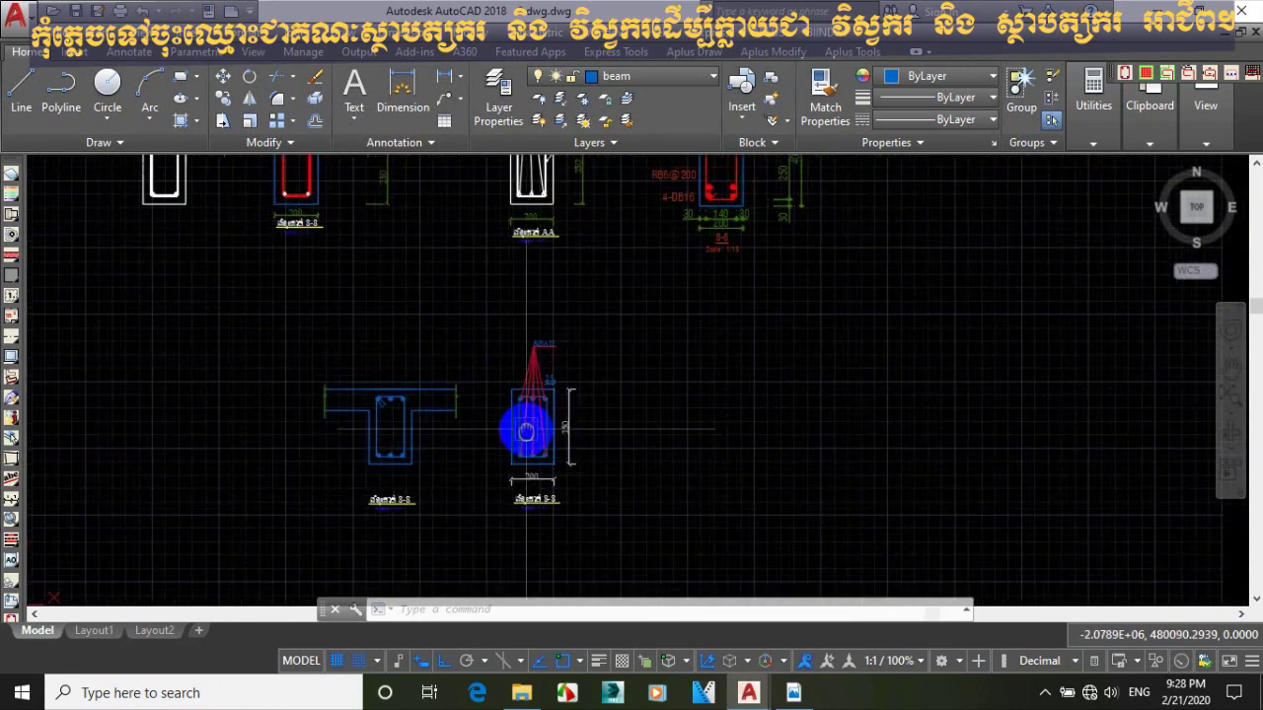
Examine the rectangular section's leaders, dimensions and outline beside the T-shaped section.
mouse_move(589, 399)
middle_down()
mouse_move(527, 400)
mouse_move(504, 420)
mouse_move(485, 392)
middle_up()
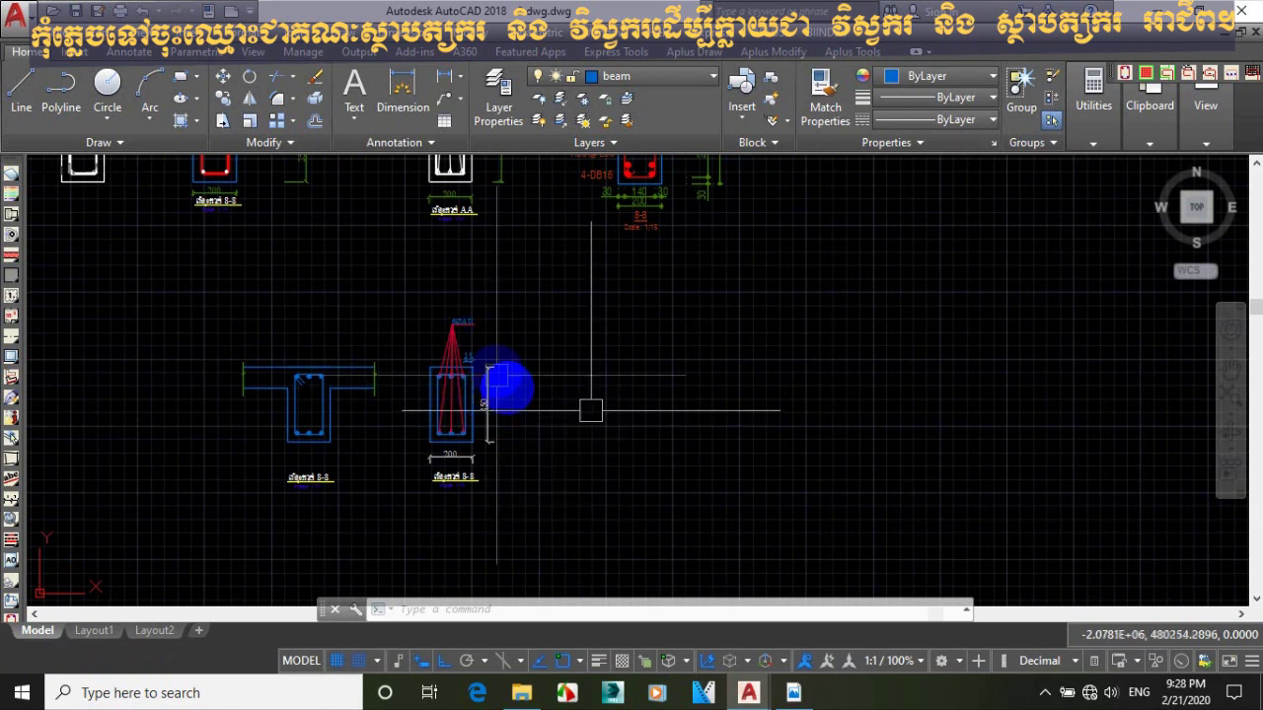
mouse_move(496, 369)
middle_down()
mouse_move(533, 365)
mouse_move(538, 347)
middle_up()
scroll(538, 347, up, 2)
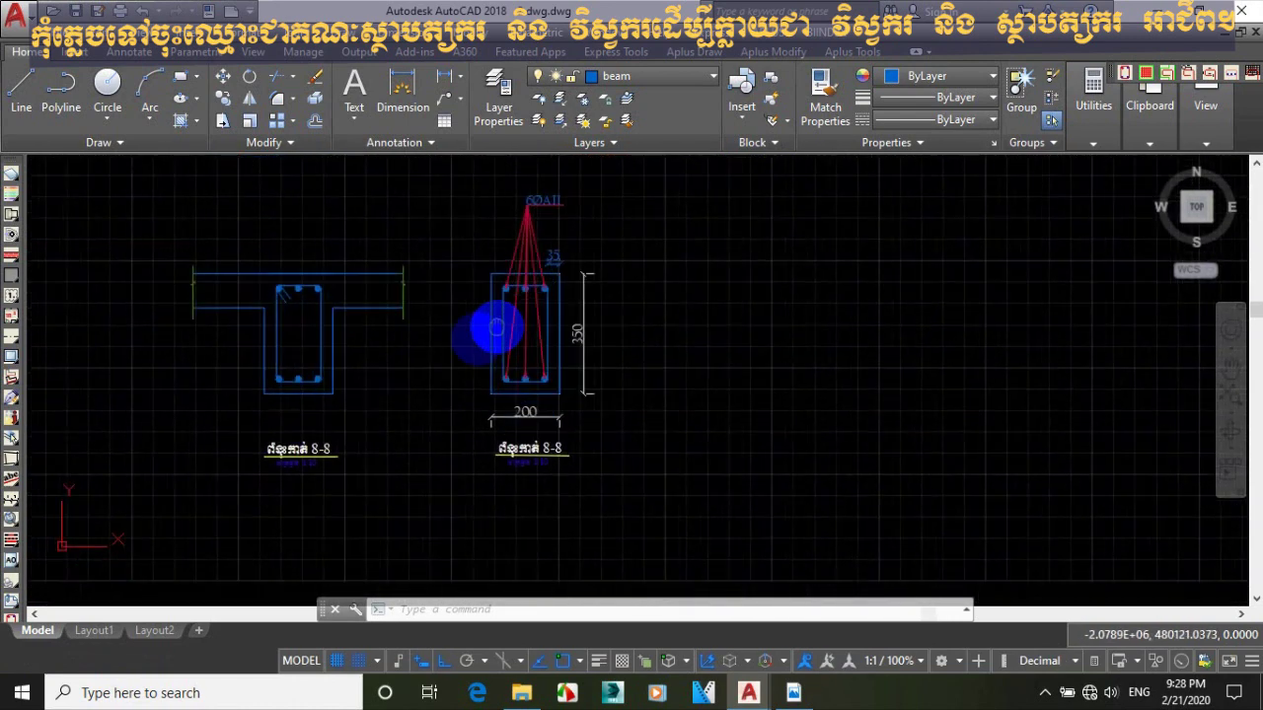
scroll(496, 327, up, 1)
mouse_move(469, 343)
middle_down()
mouse_move(488, 340)
mouse_move(462, 330)
middle_up()
middle_drag(515, 286, 500, 290)
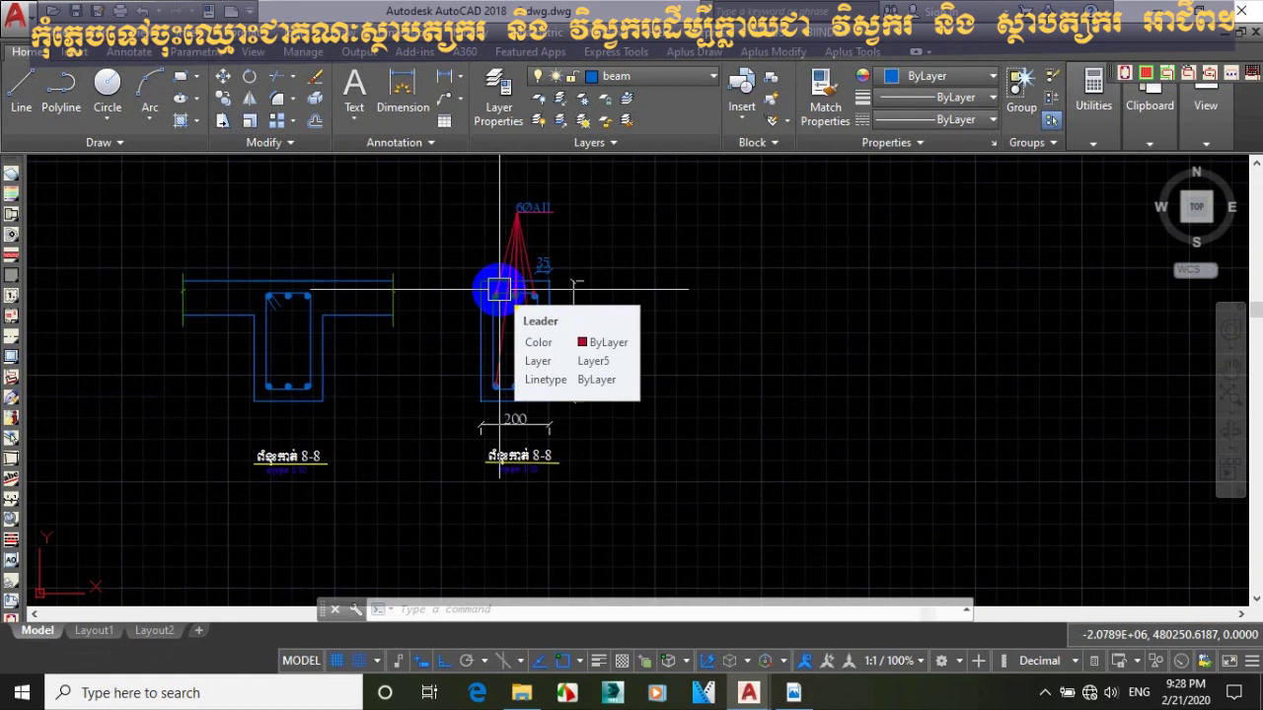
middle_drag(449, 308, 419, 313)
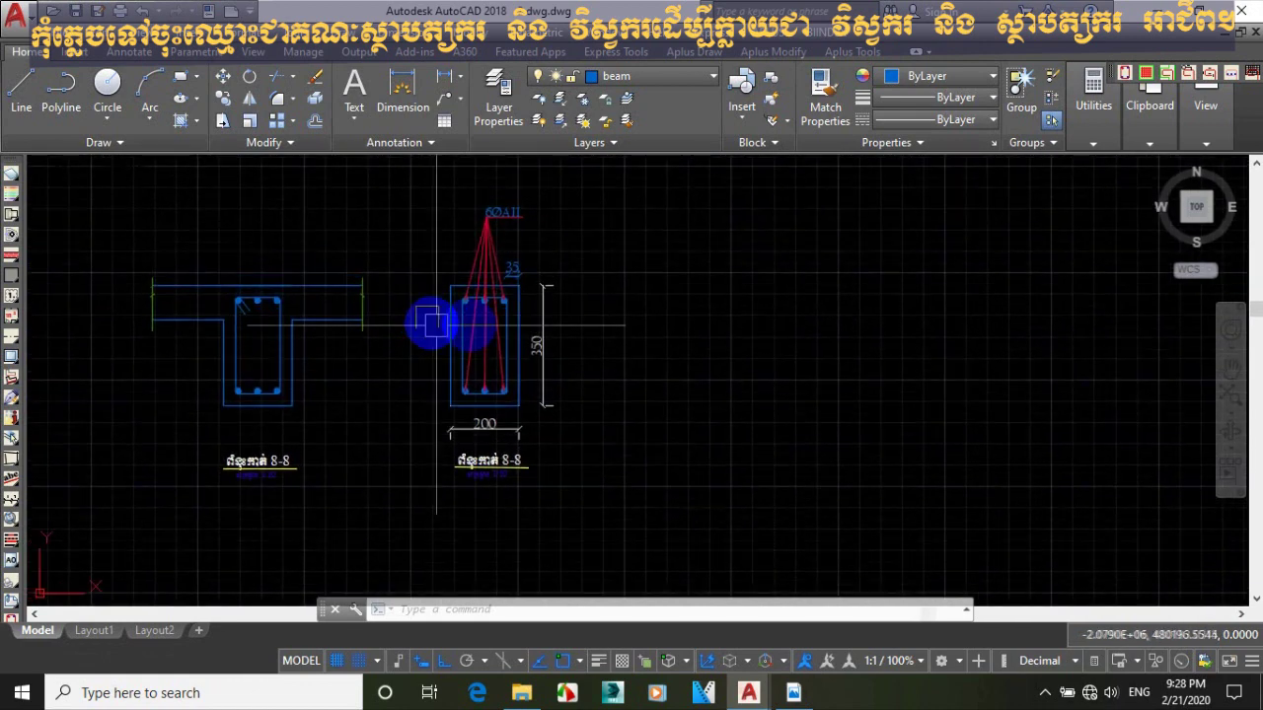
middle_drag(371, 314, 382, 316)
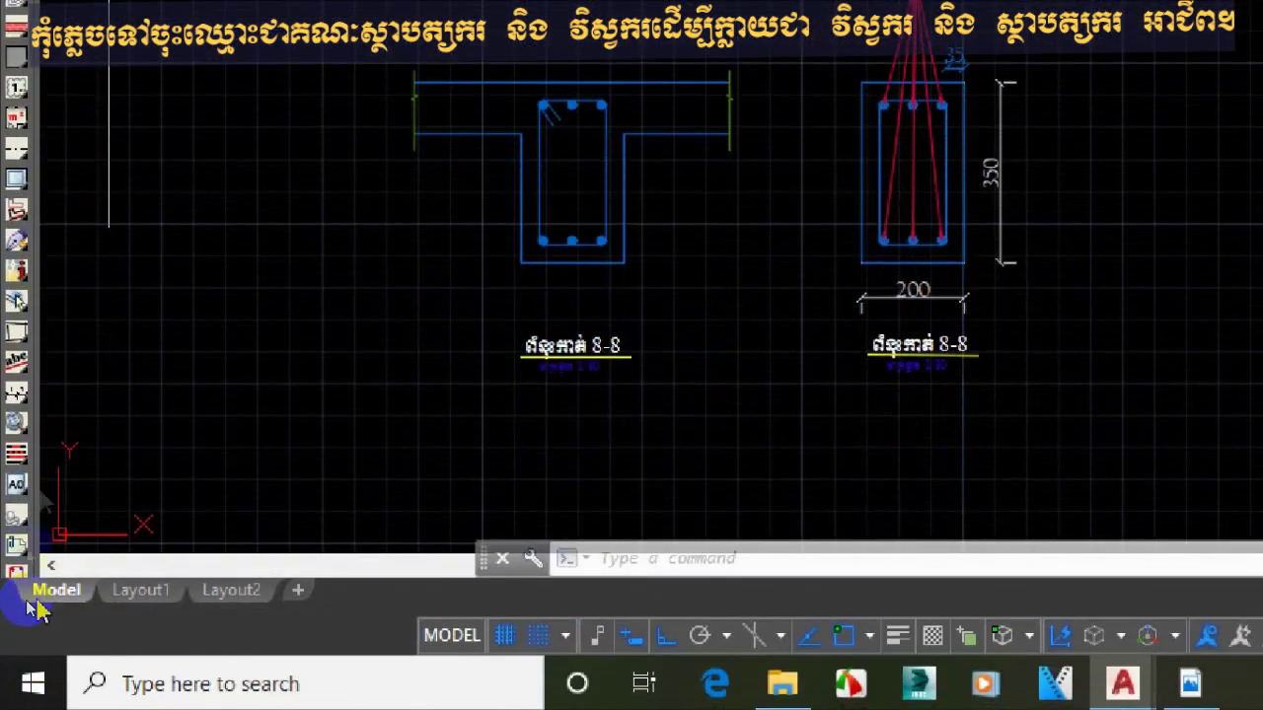
Insert an APLUS BEAM section beside the rectangular section: width 200, height 350, wrapper 35, stirrup 6, three upper and two lower 12 mm bars.
click(15, 575)
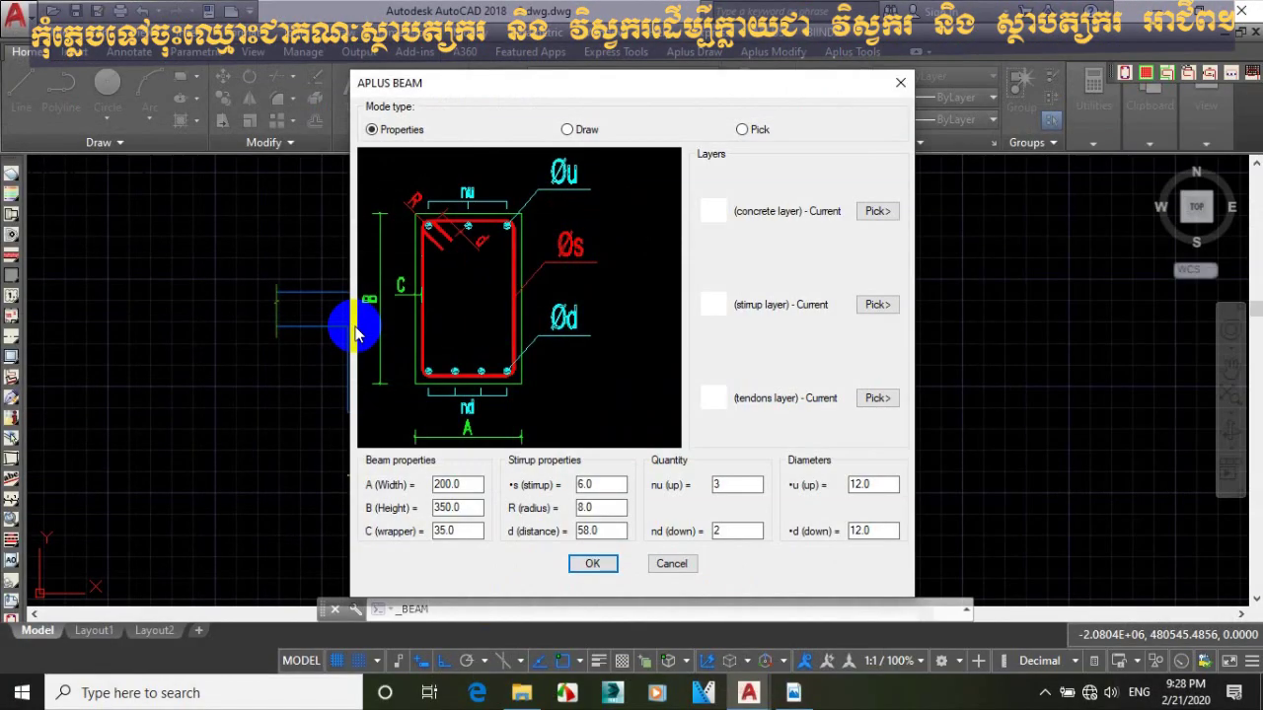
drag(528, 89, 602, 49)
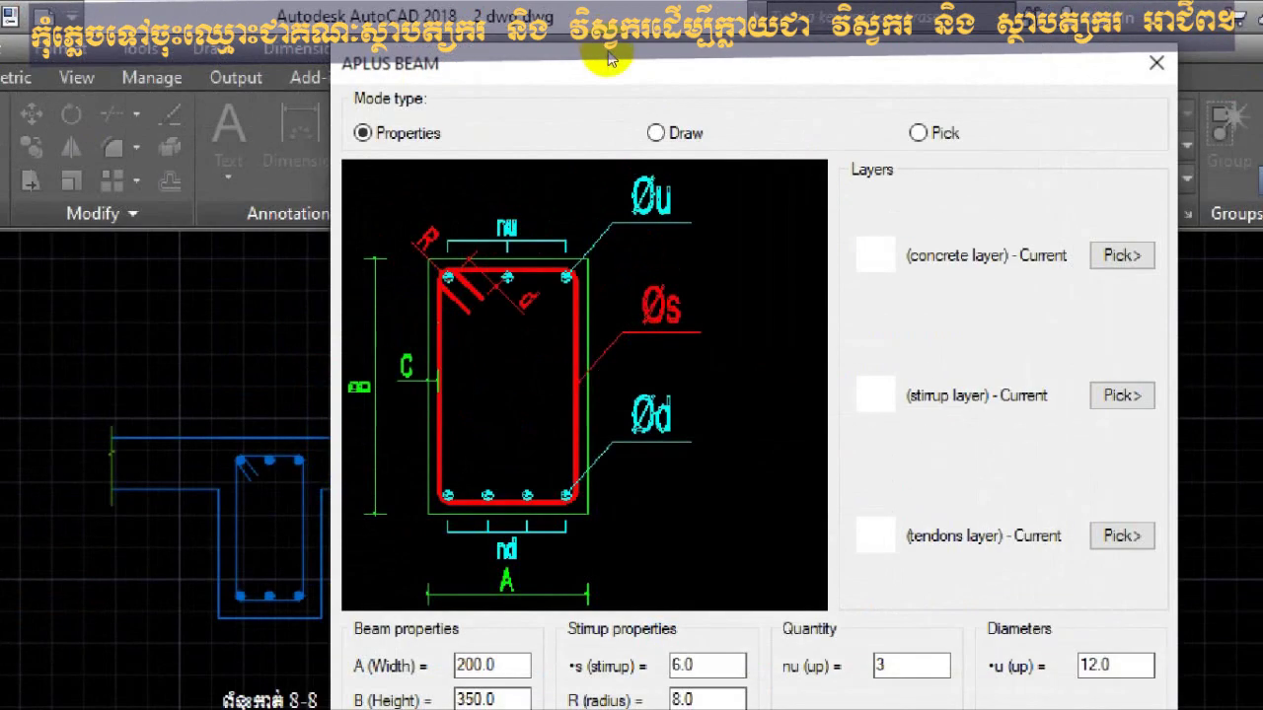
drag(571, 10, 573, 40)
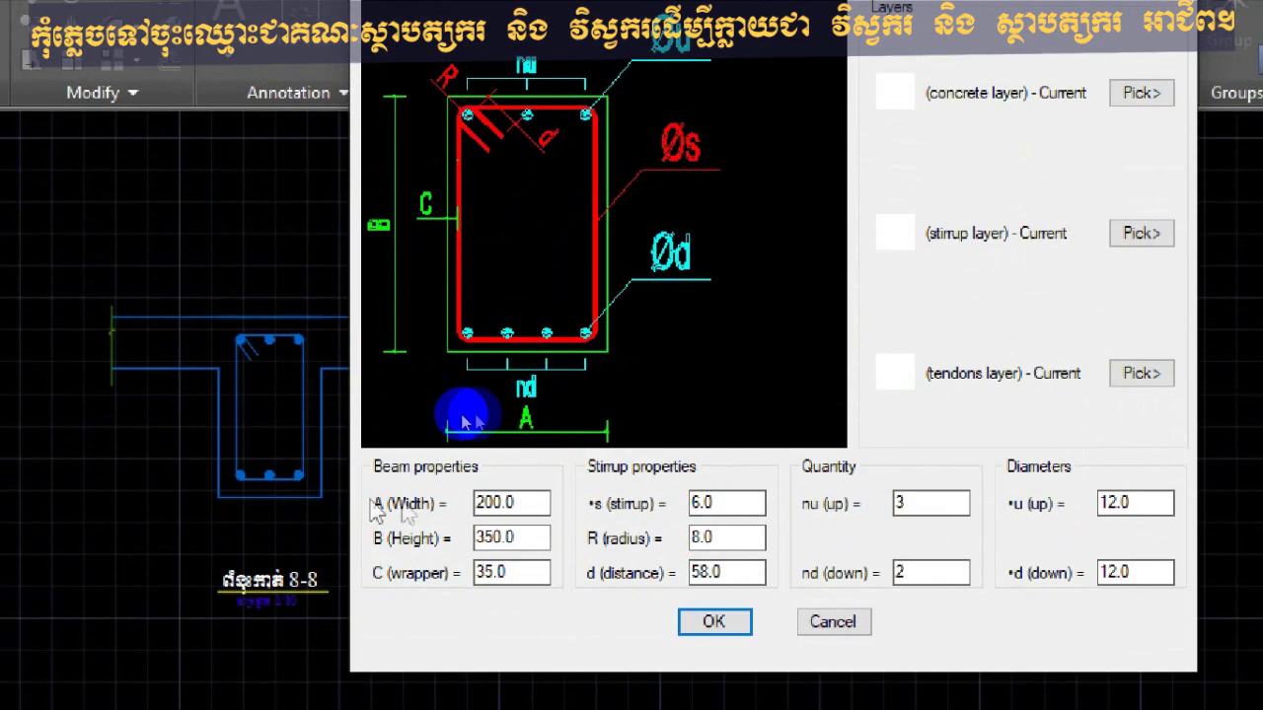
drag(530, 502, 353, 502)
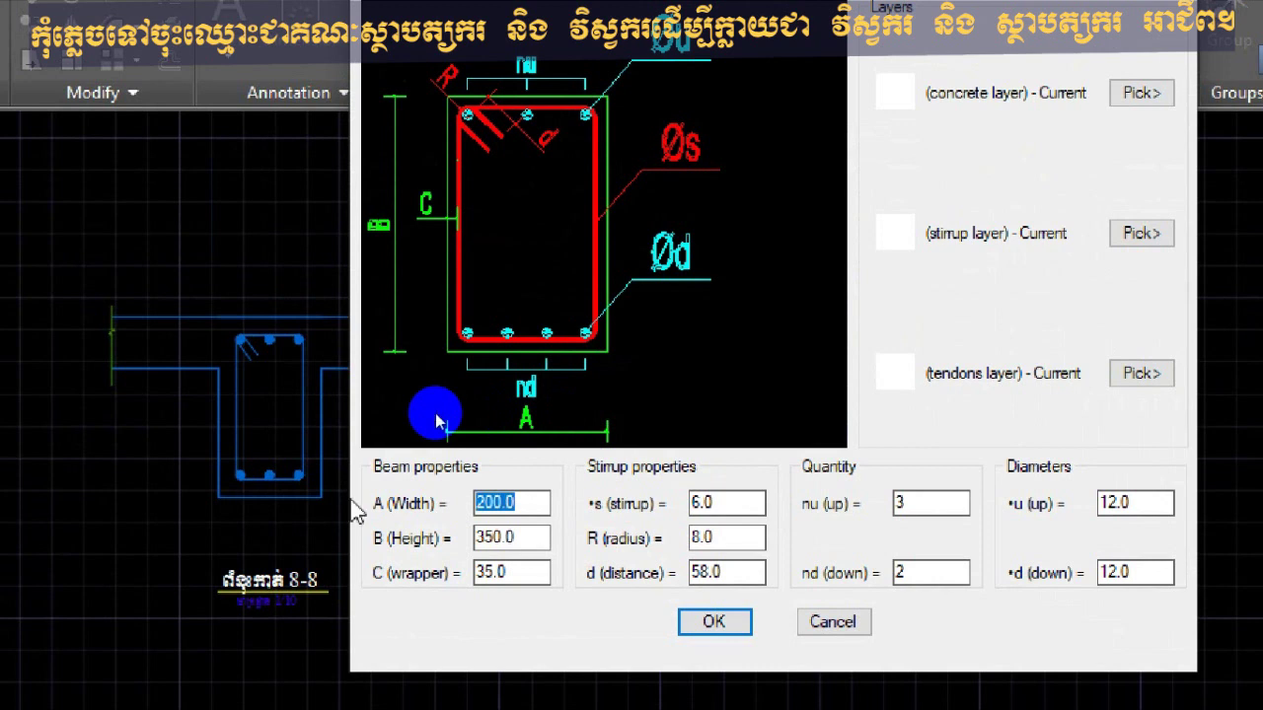
text(200)
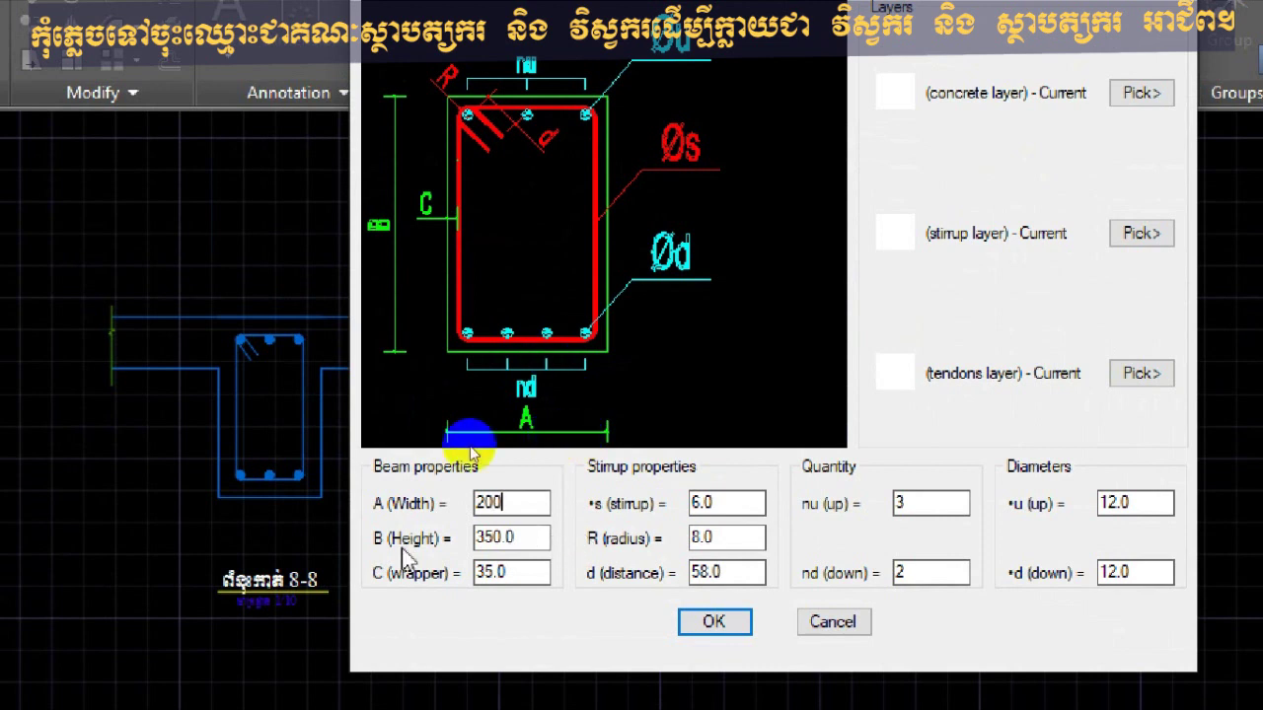
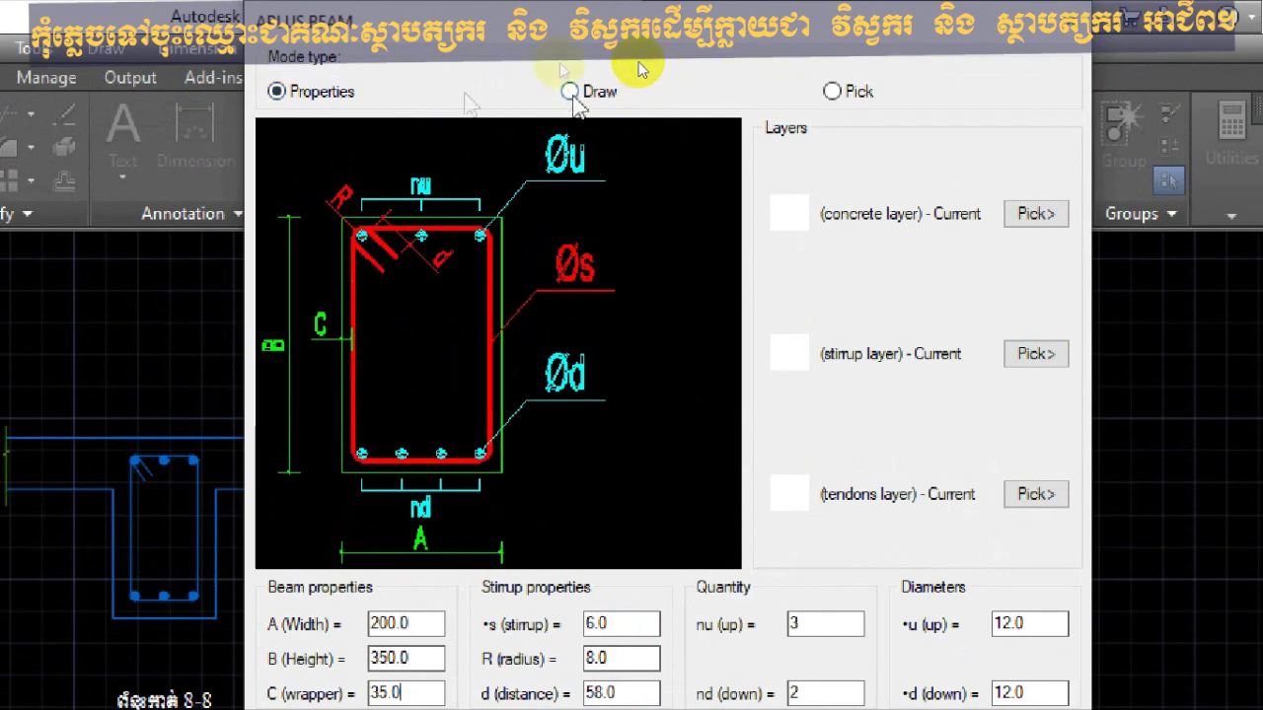
click(670, 261)
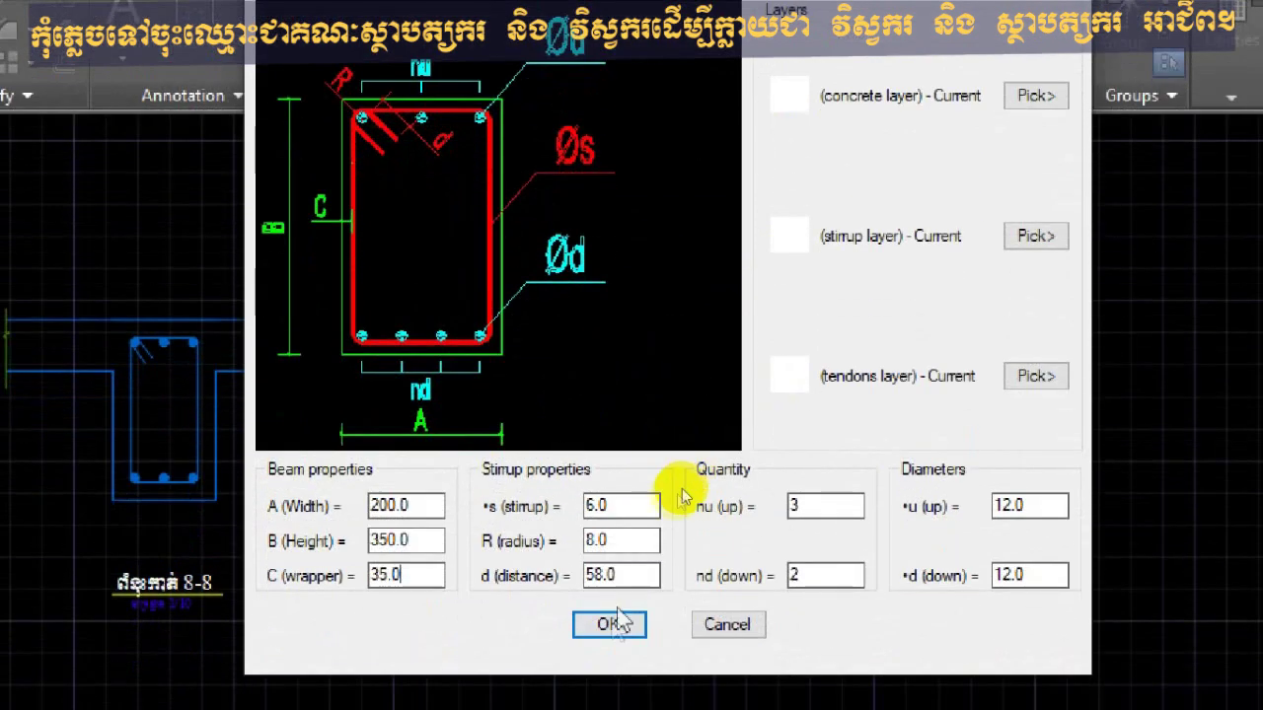
click(608, 617)
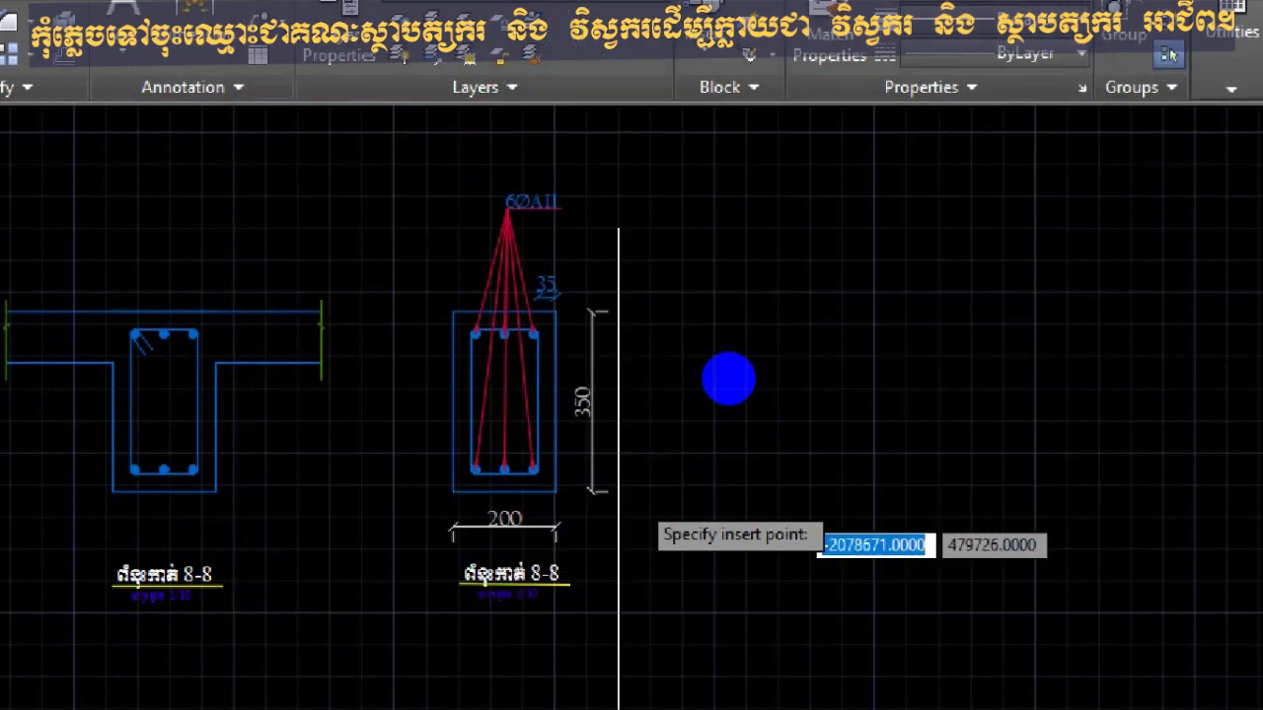
click(744, 484)
Move the whole generated beam section straight up, roughly level with the rectangular section.
text(m)
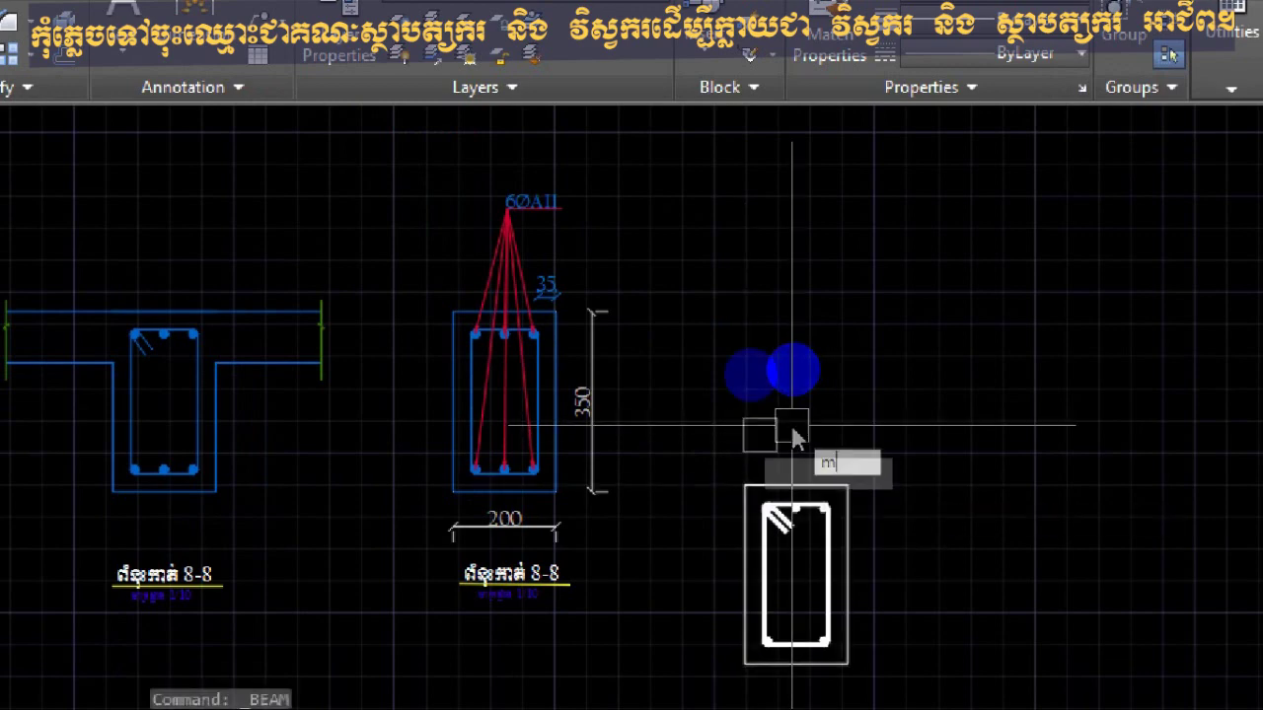
key(Return)
click(687, 429)
click(893, 612)
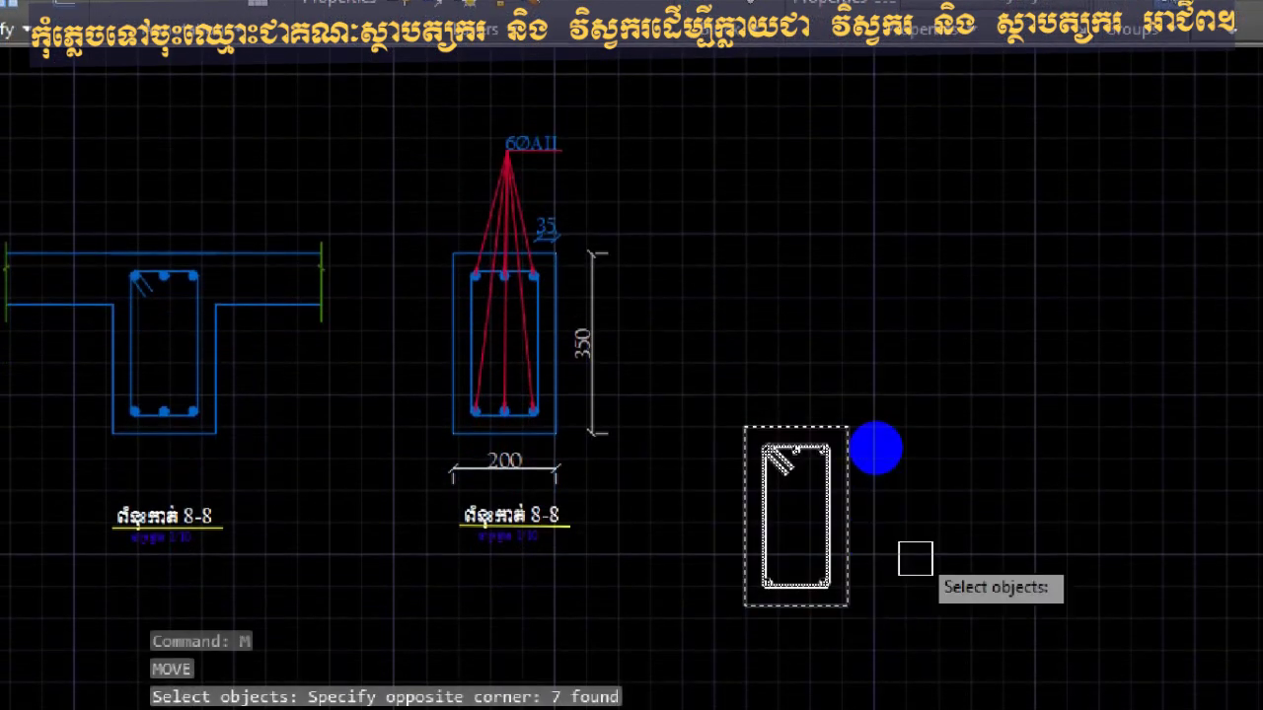
key(Return)
click(902, 485)
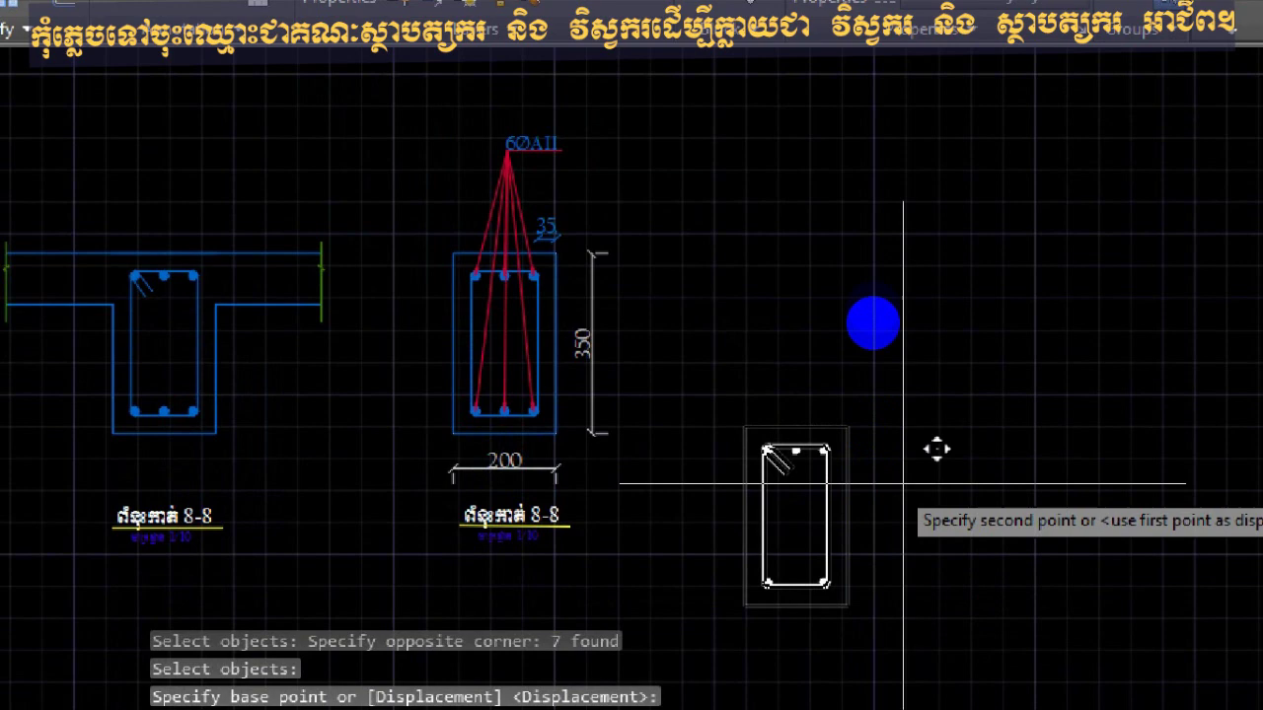
click(901, 296)
Set the polyline width of the rectangular section's stirrup to 6 with PEDIT.
scroll(483, 341, up, 2)
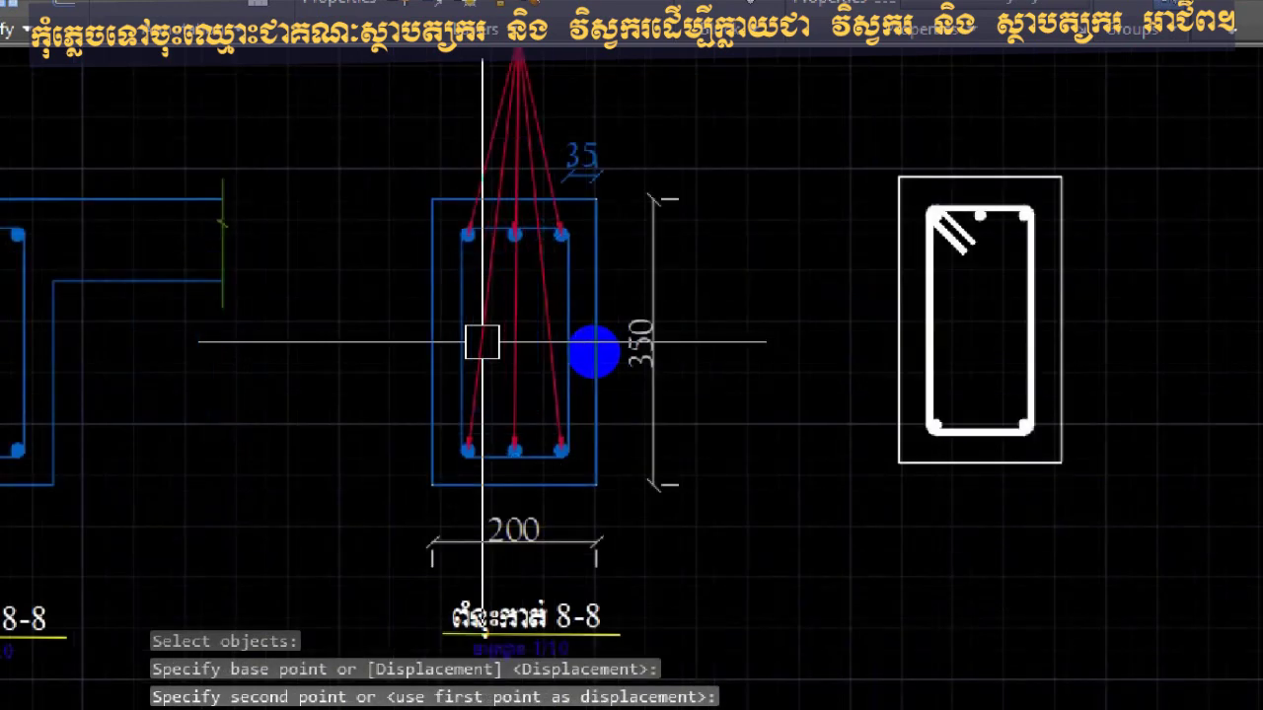
scroll(479, 341, up, 3)
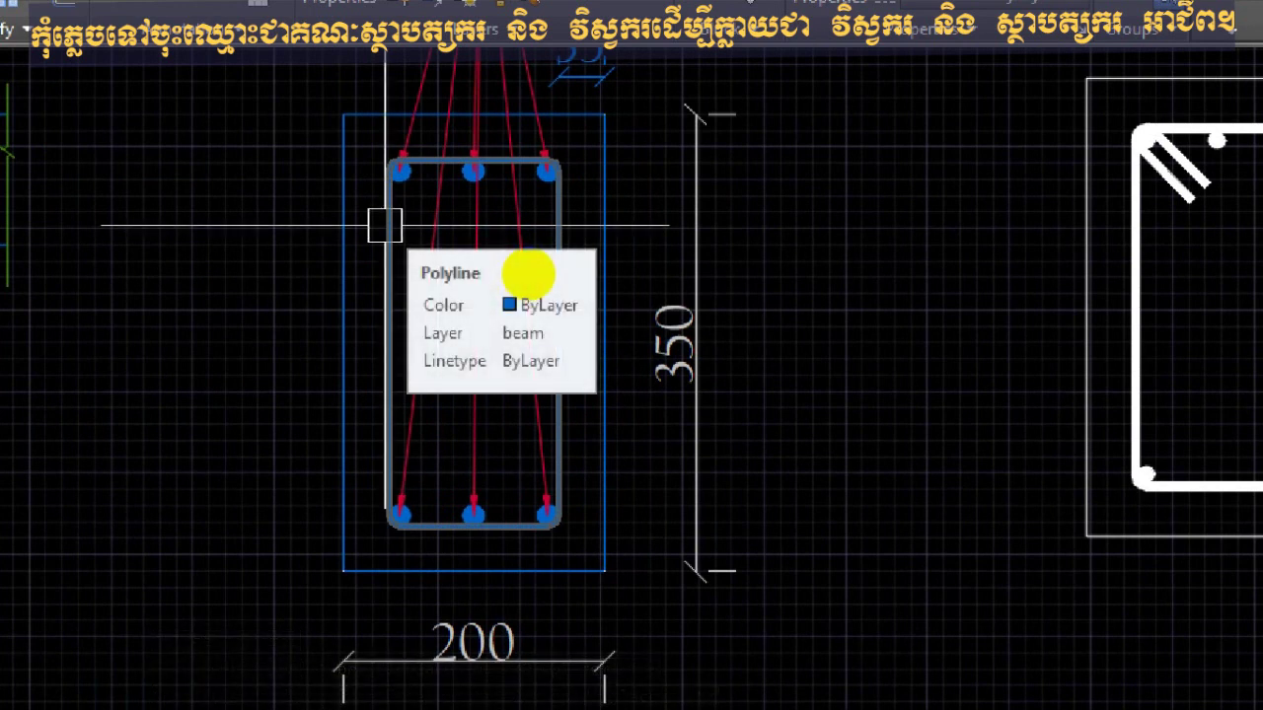
text(PE)
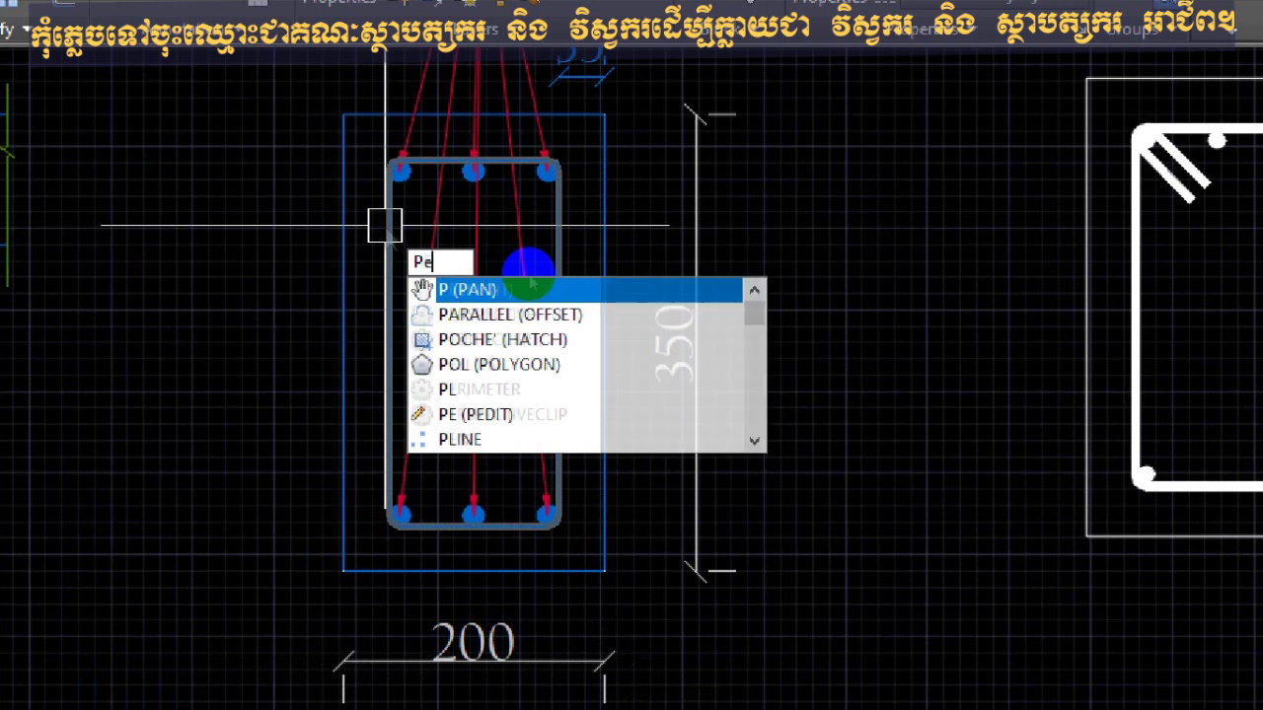
key(Return)
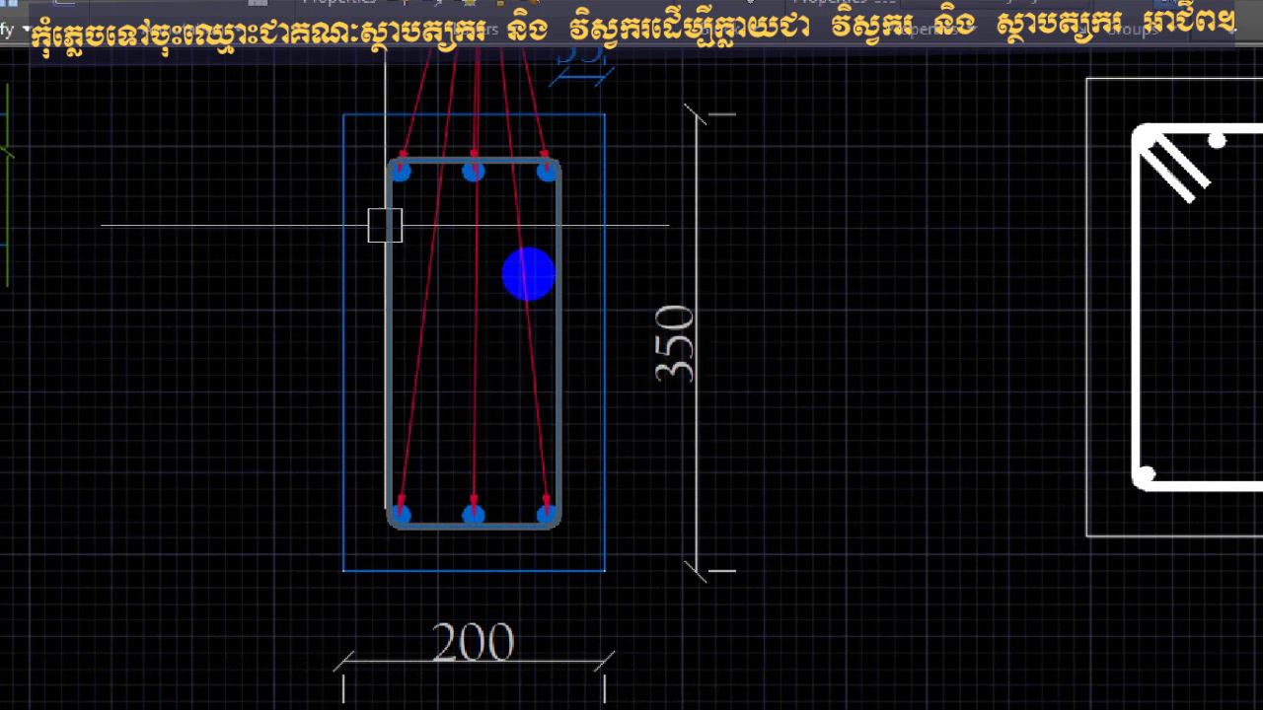
text(m)
key(Return)
click(384, 225)
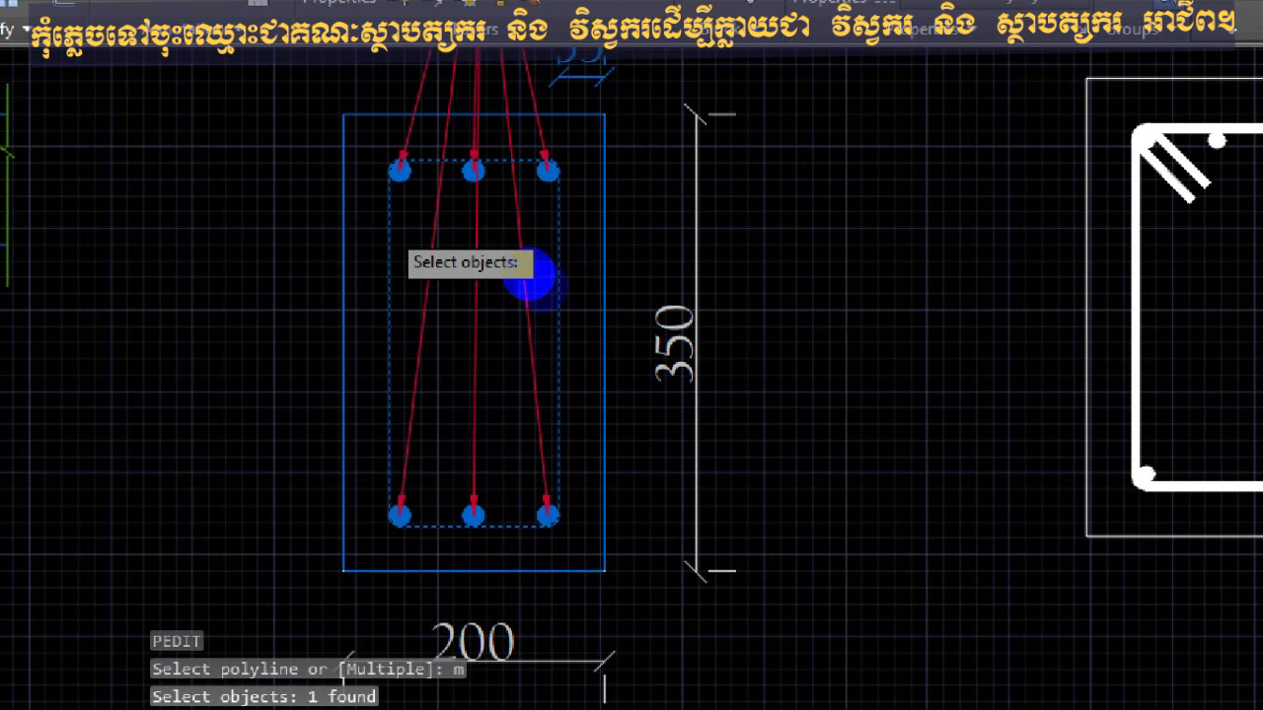
key(Return)
click(472, 382)
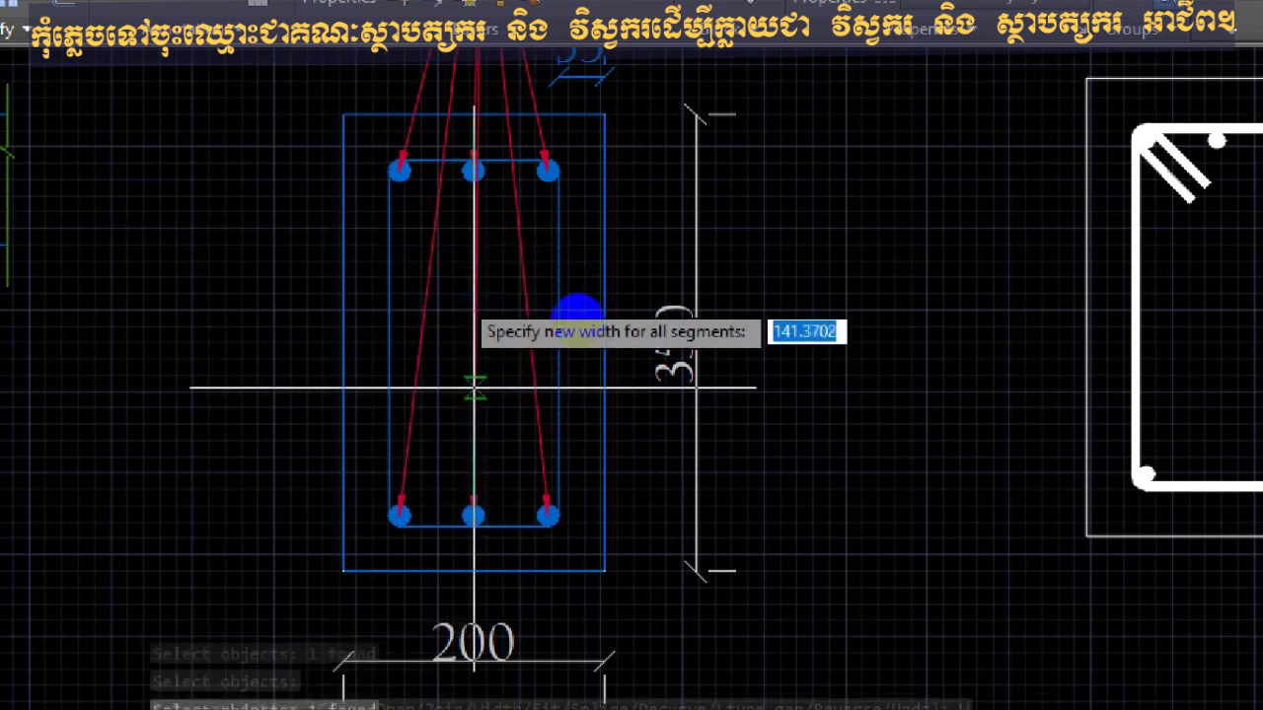
text(6)
key(Return)
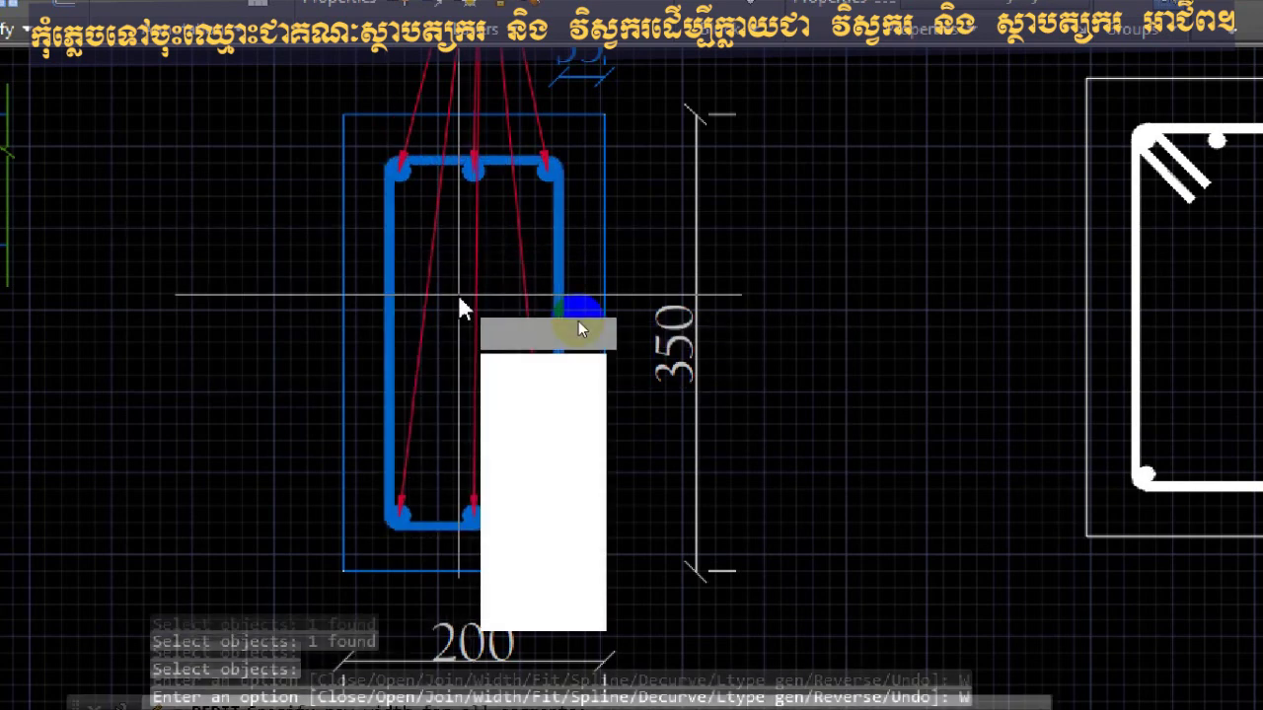
key(Escape)
key(Escape)
Copy the rectangular section's bar leaders and 6ØAII label horizontally onto the generated beam section.
scroll(401, 314, down, 1)
middle_drag(401, 314, 333, 331)
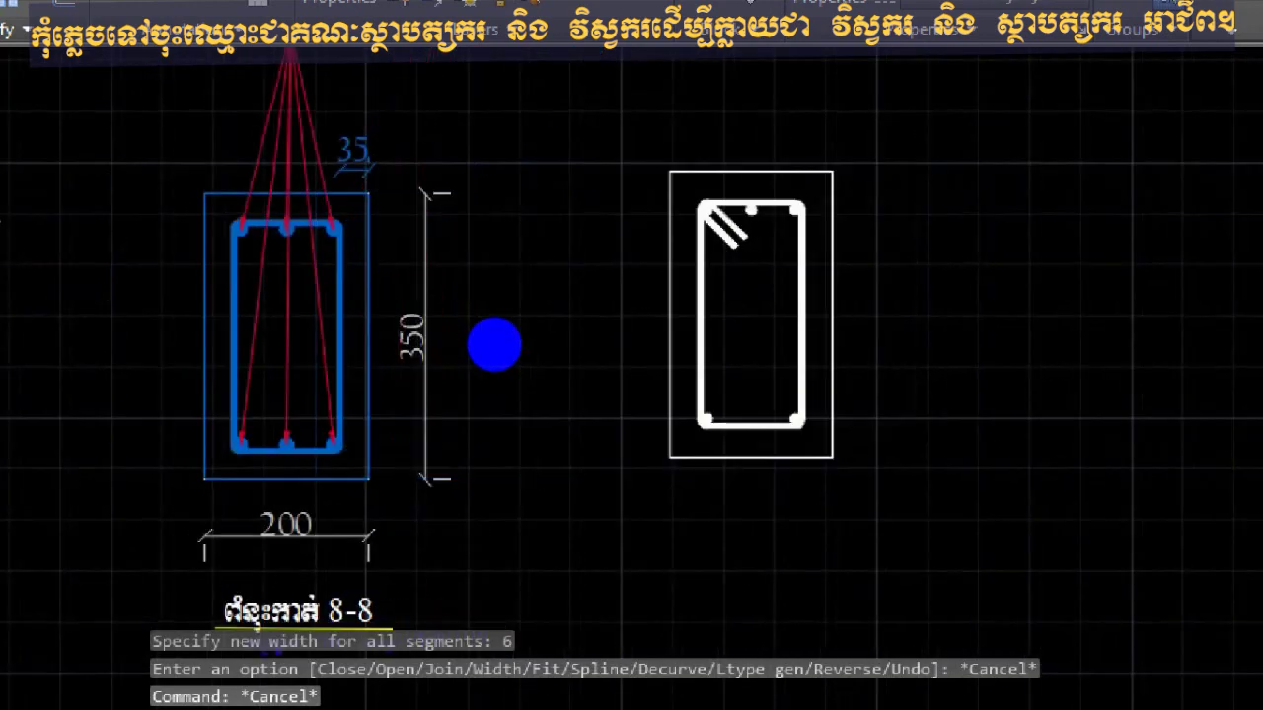
mouse_move(502, 344)
middle_down()
mouse_move(450, 323)
mouse_move(527, 327)
middle_up()
middle_drag(631, 325, 579, 326)
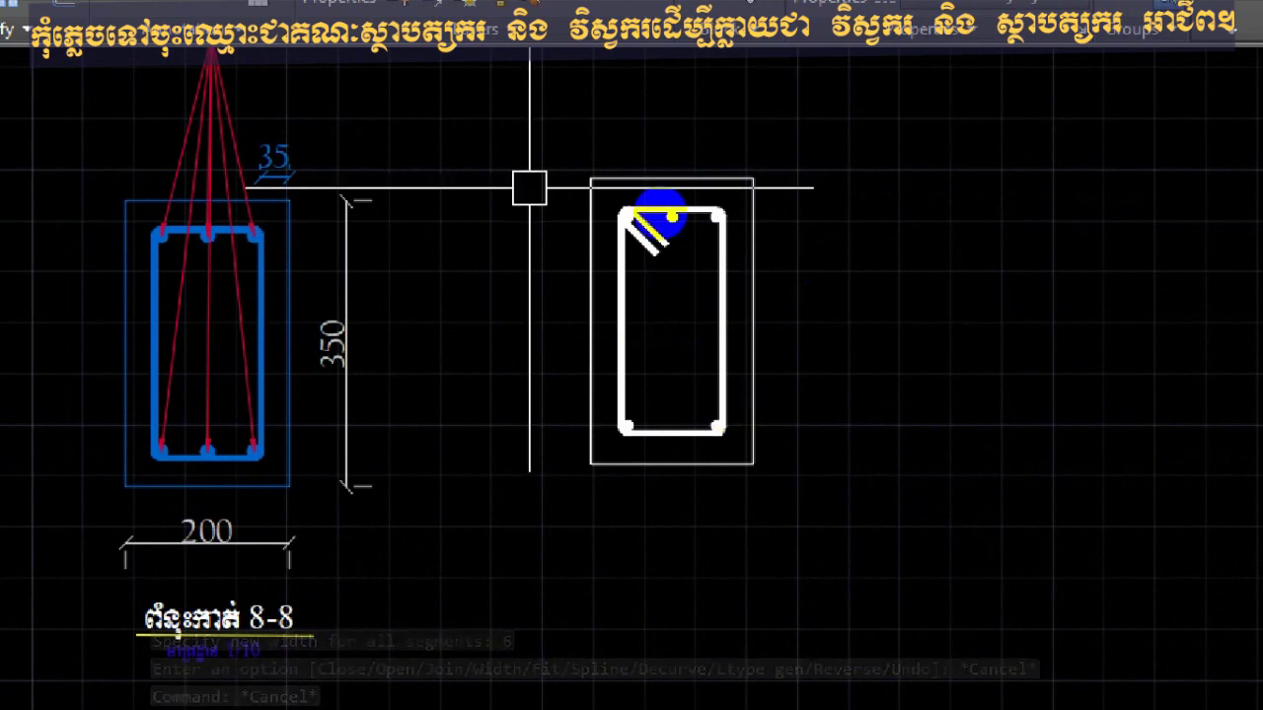
middle_drag(573, 338, 592, 374)
mouse_move(645, 282)
middle_down()
mouse_move(608, 323)
mouse_move(600, 290)
middle_up()
scroll(600, 326, down, 2)
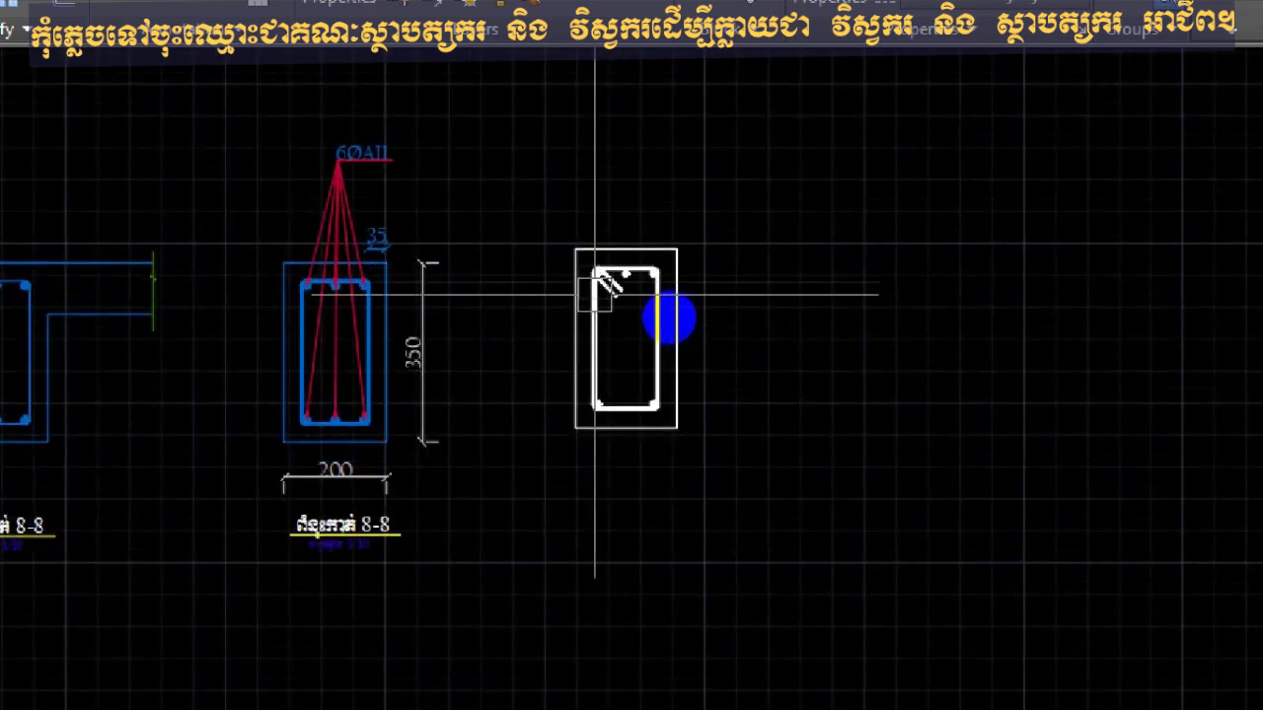
right_click(343, 161)
text(co)
key(Return)
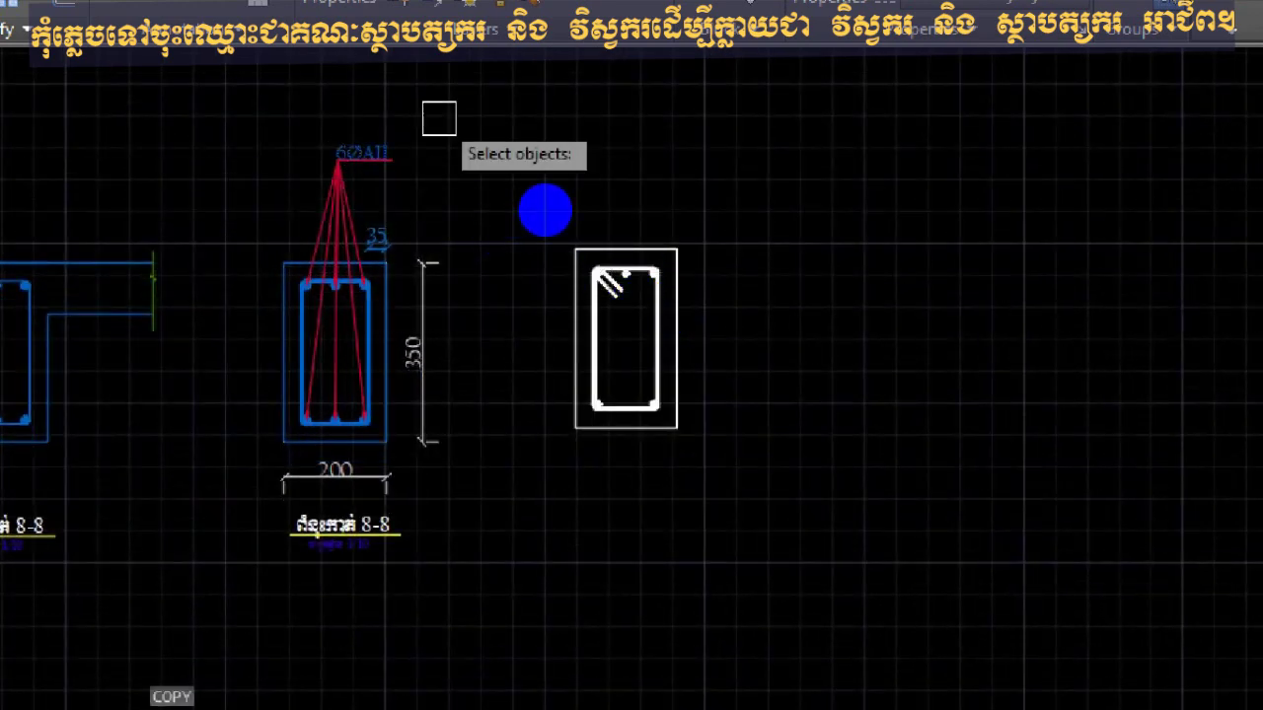
click(434, 119)
click(266, 180)
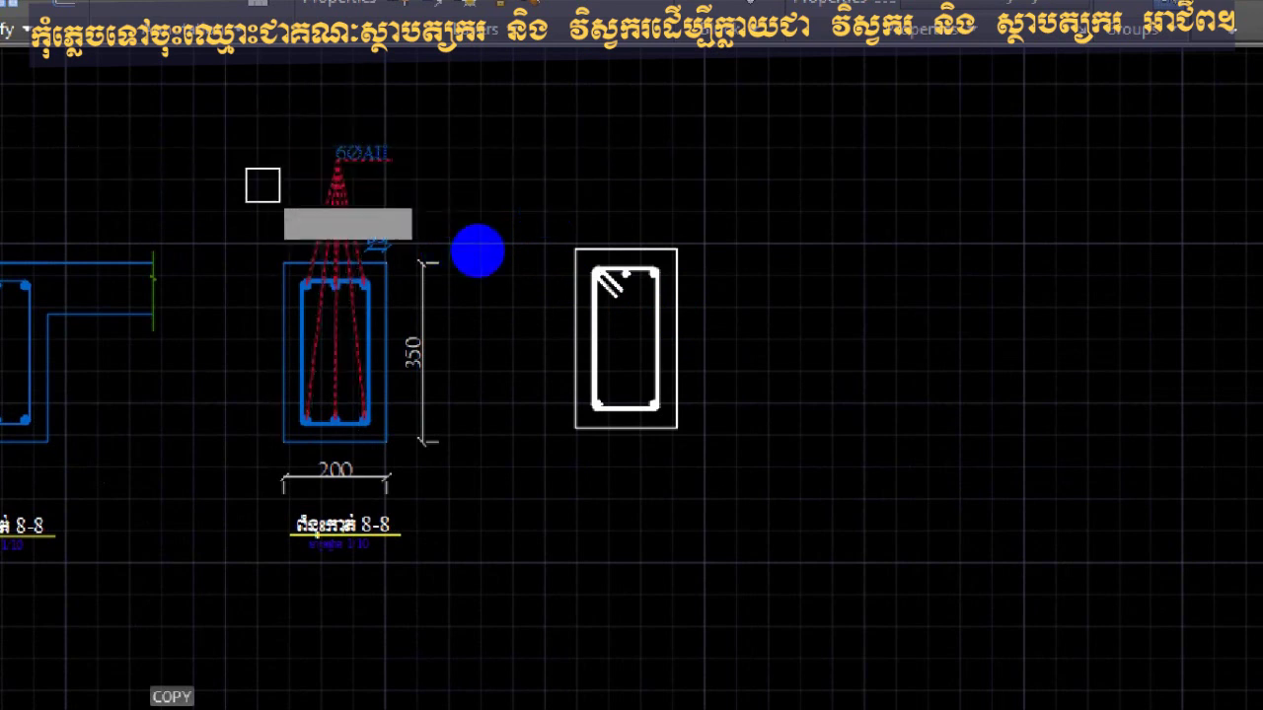
key(Return)
click(338, 174)
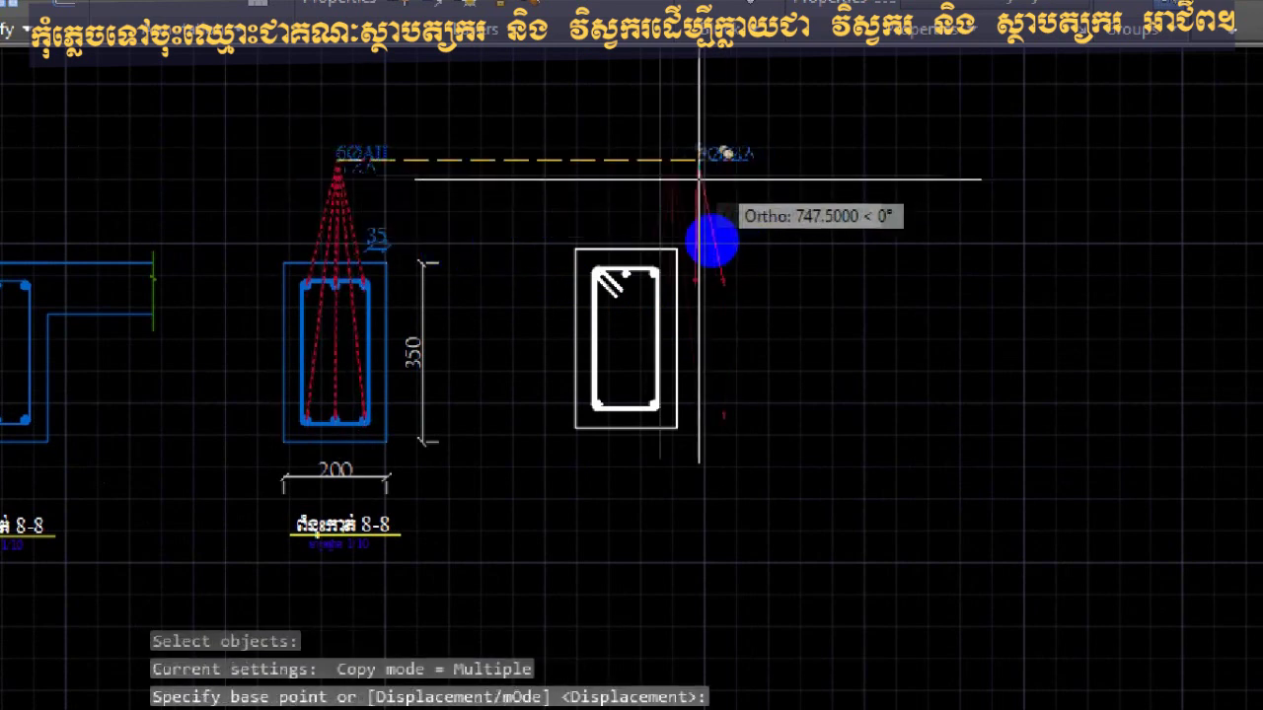
click(628, 172)
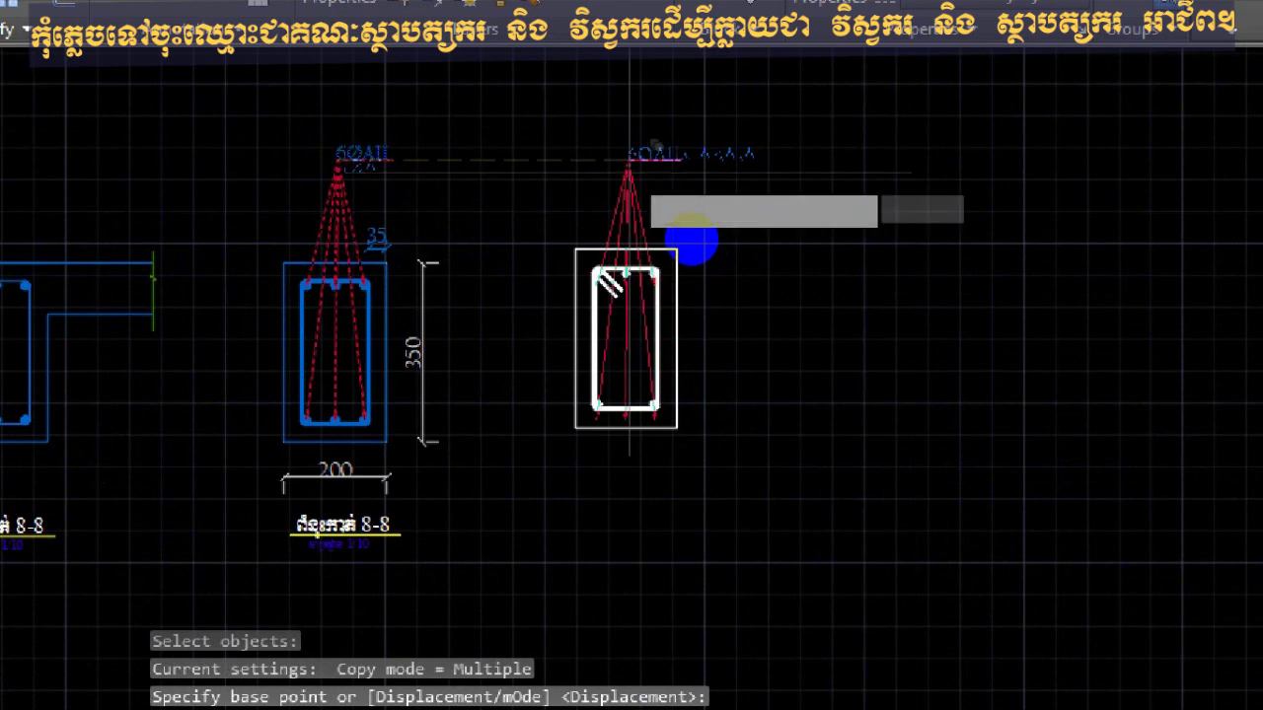
key(Escape)
Add a horizontal linear dimension below the generated section across its full width.
scroll(614, 280, up, 5)
scroll(605, 277, down, 5)
scroll(696, 293, up, 1)
scroll(665, 372, down, 1)
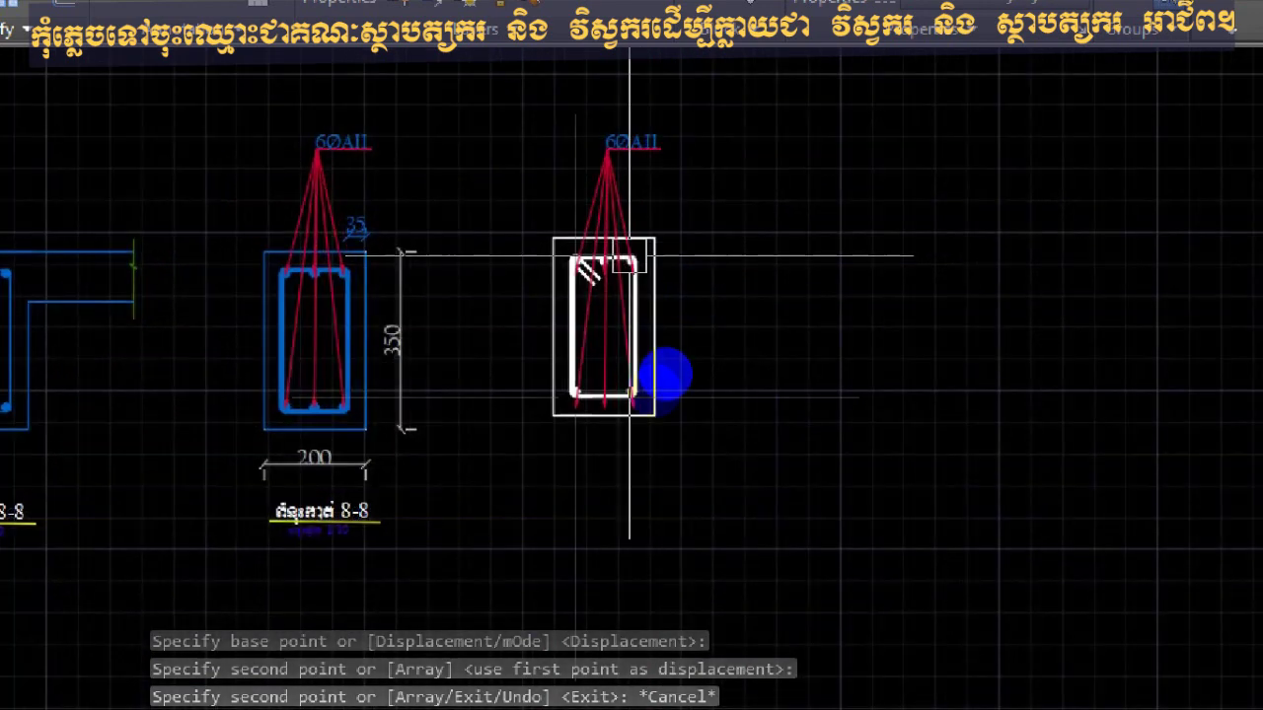
text(d)
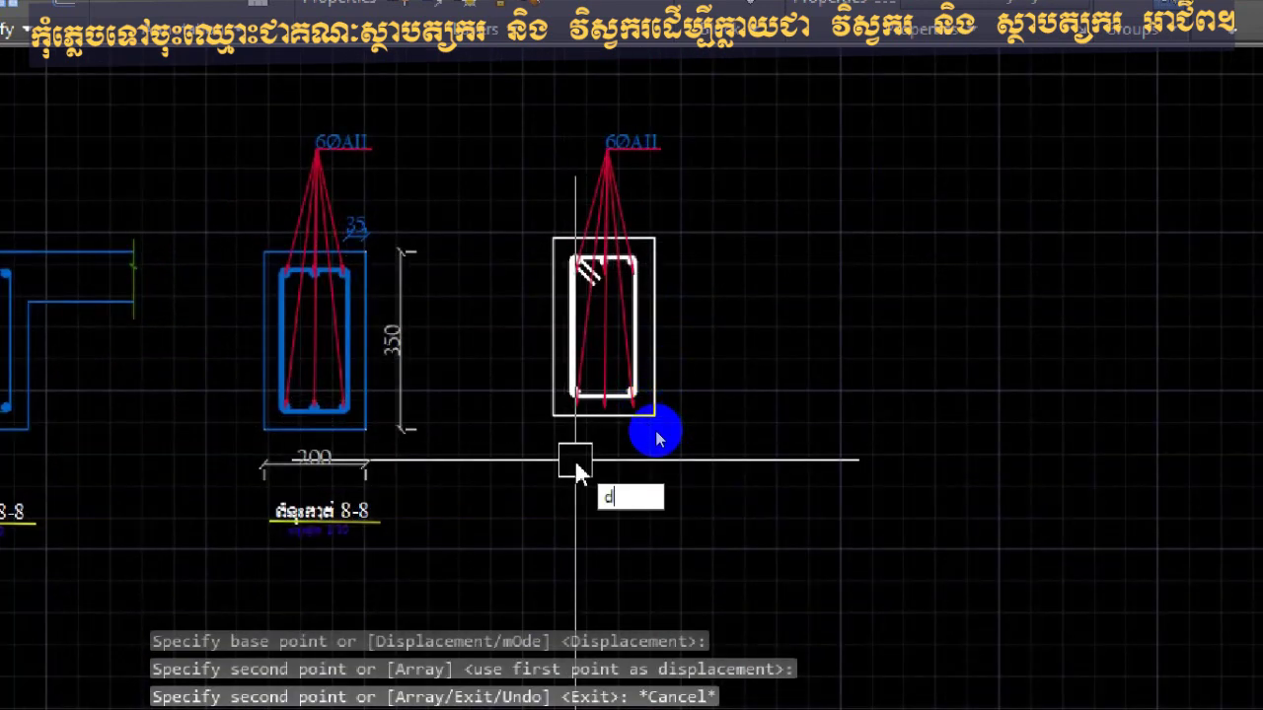
text(li)
key(Return)
click(552, 415)
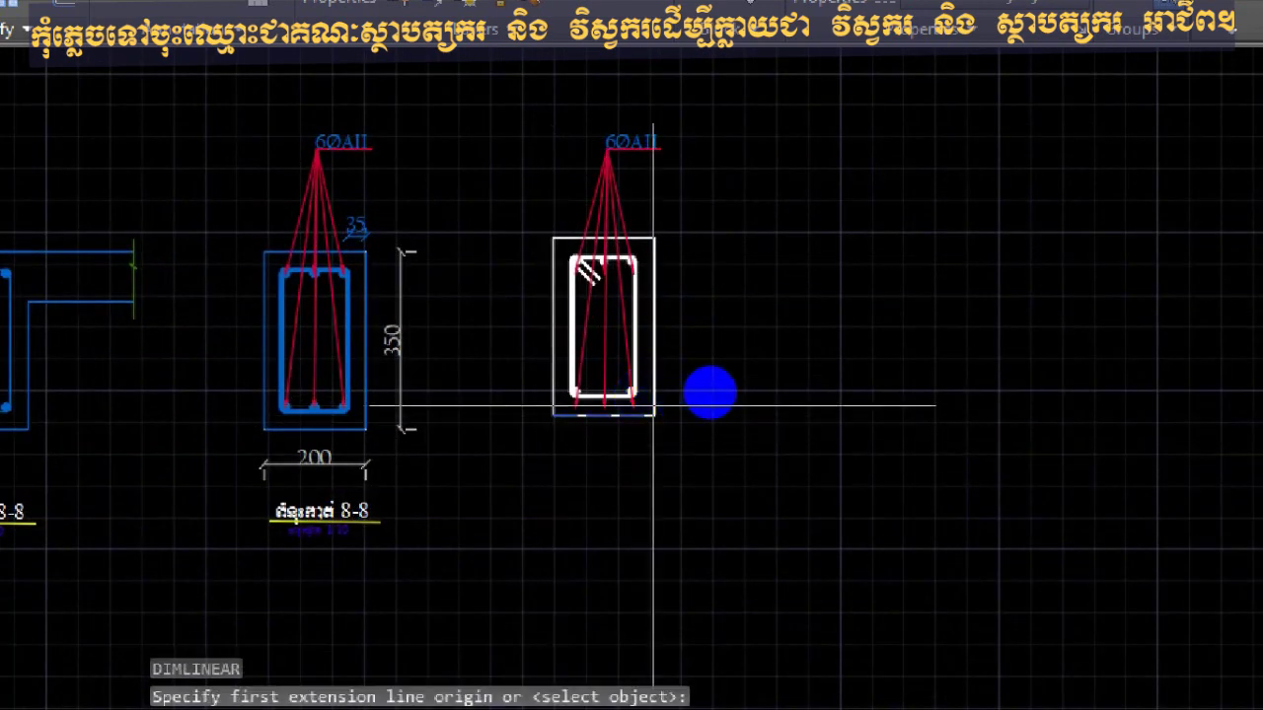
click(657, 415)
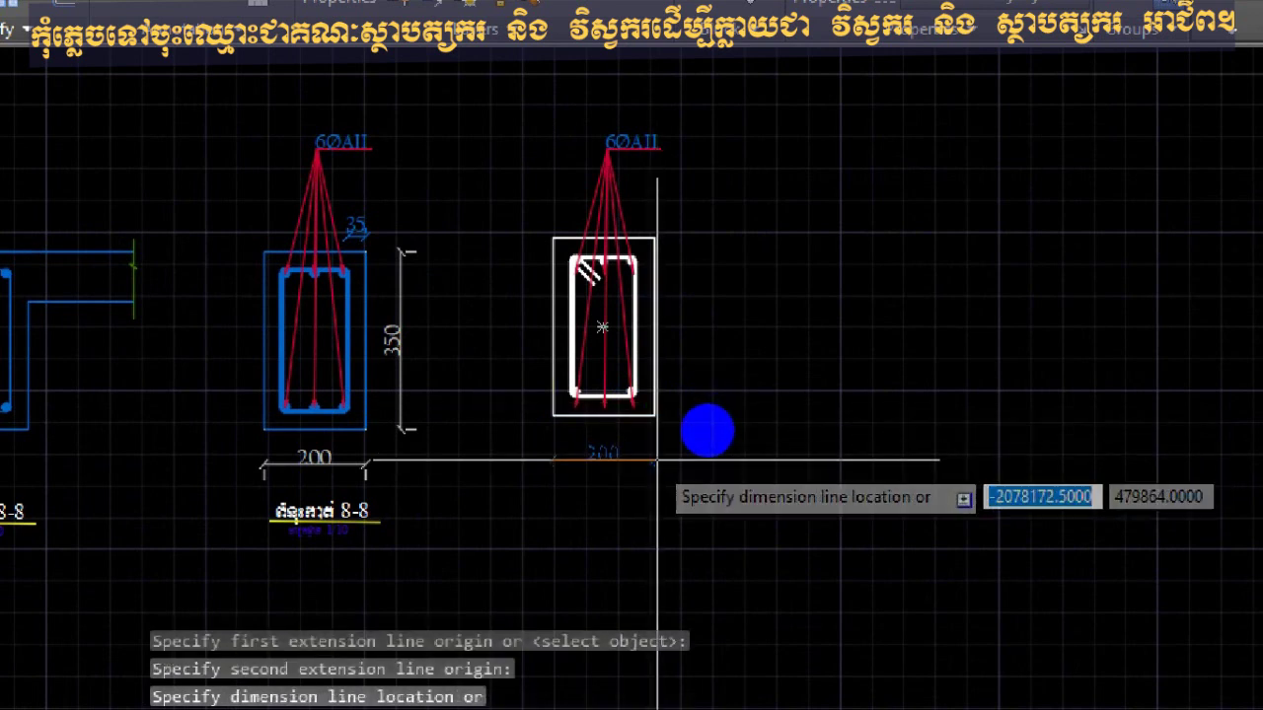
click(656, 456)
Add a vertical linear dimension to the right of the generated beam section over its full height.
key(Return)
click(654, 414)
click(654, 238)
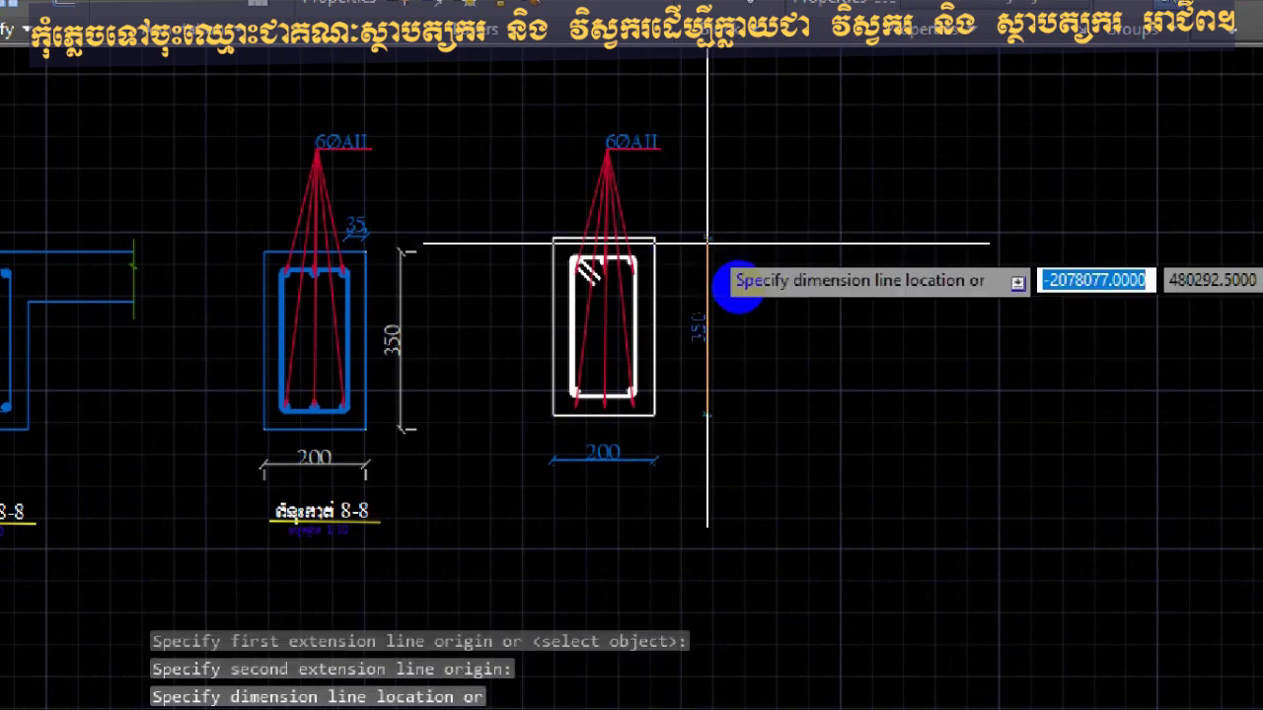
click(696, 327)
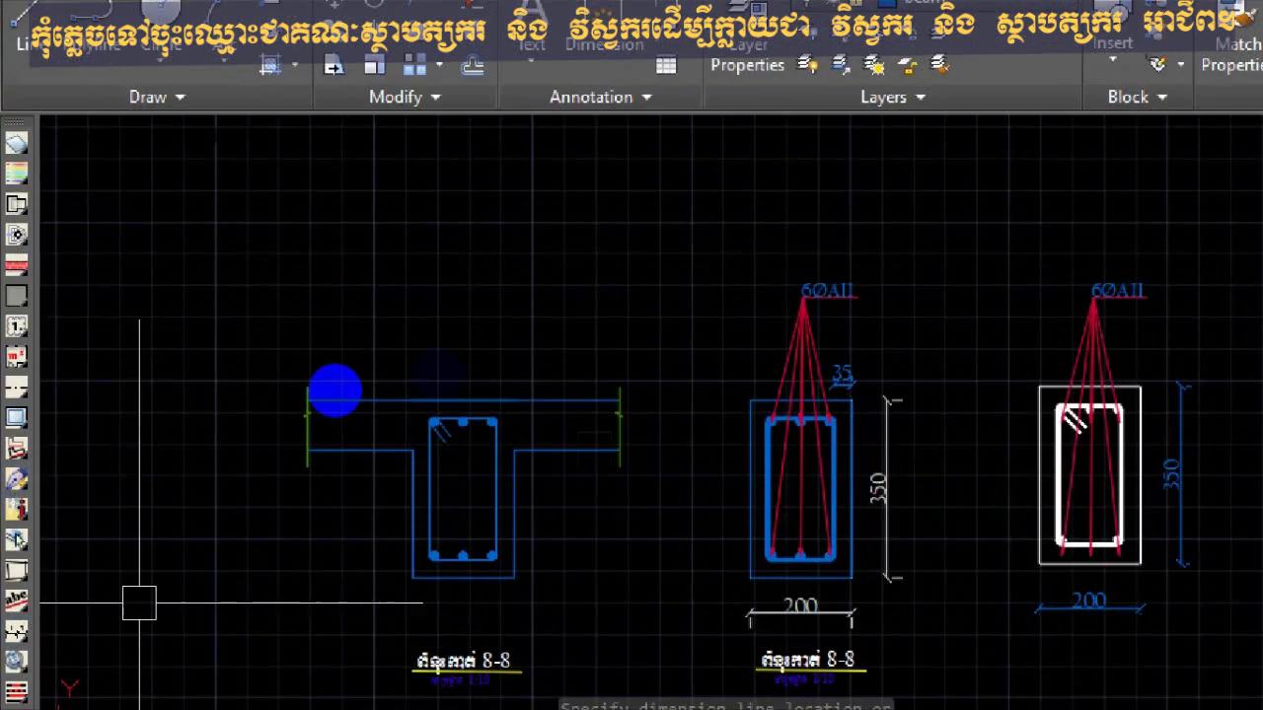
Compare the lower row of T-shaped, rectangular and generated beam sections with the reference sections above.
middle_drag(651, 437, 471, 341)
scroll(600, 367, down, 5)
middle_drag(602, 367, 592, 478)
scroll(590, 480, up, 2)
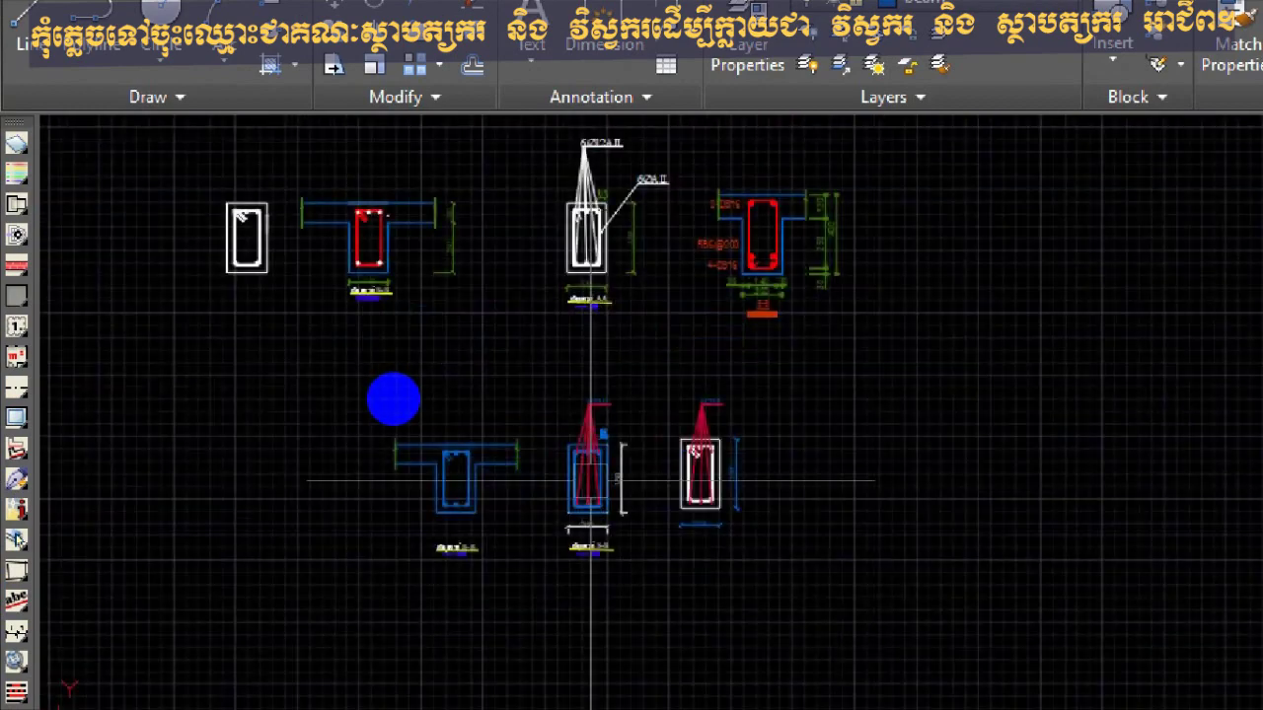
mouse_move(649, 441)
middle_down()
mouse_move(637, 461)
mouse_move(601, 451)
middle_up()
scroll(612, 439, up, 2)
mouse_move(631, 397)
middle_down()
mouse_move(632, 432)
mouse_move(626, 404)
mouse_move(637, 418)
mouse_move(626, 443)
mouse_move(620, 434)
middle_up()
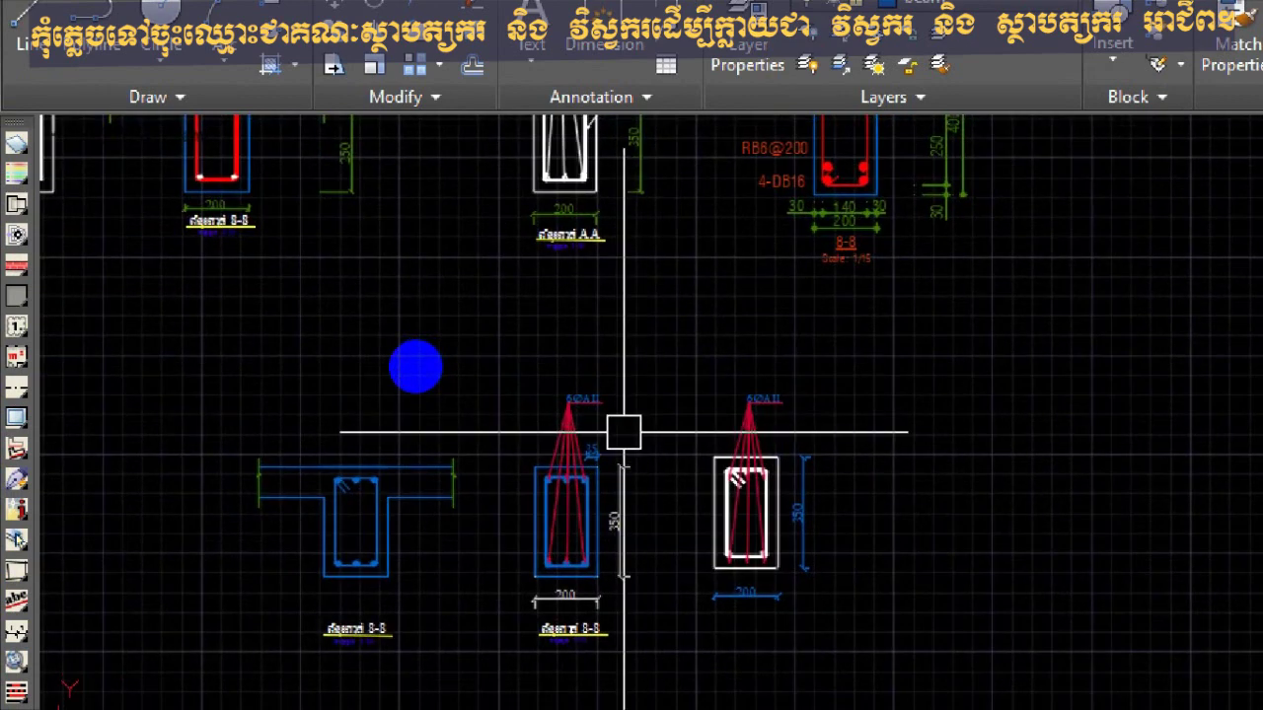
mouse_move(610, 434)
middle_down()
mouse_move(602, 423)
mouse_move(671, 471)
mouse_move(657, 429)
mouse_move(529, 370)
middle_up()
mouse_move(618, 435)
middle_down()
mouse_move(608, 369)
mouse_move(665, 361)
mouse_move(628, 357)
mouse_move(635, 322)
mouse_move(628, 365)
middle_up()
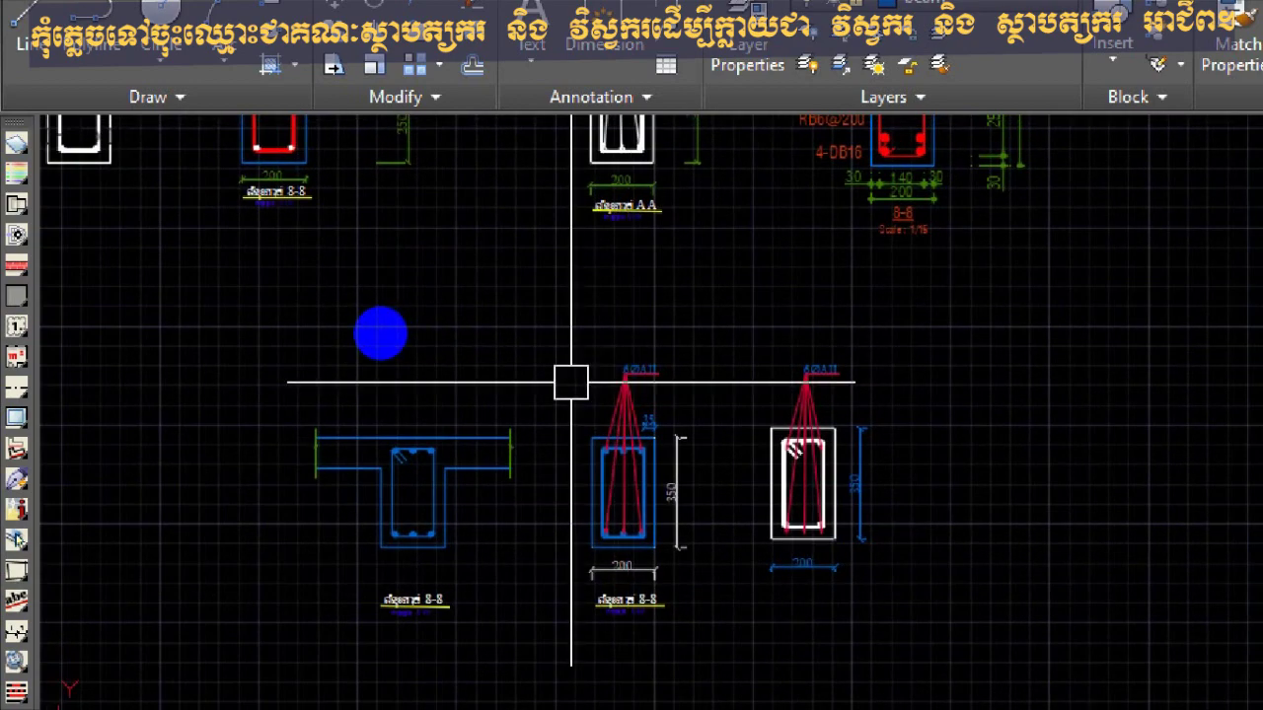
middle_drag(590, 387, 589, 373)
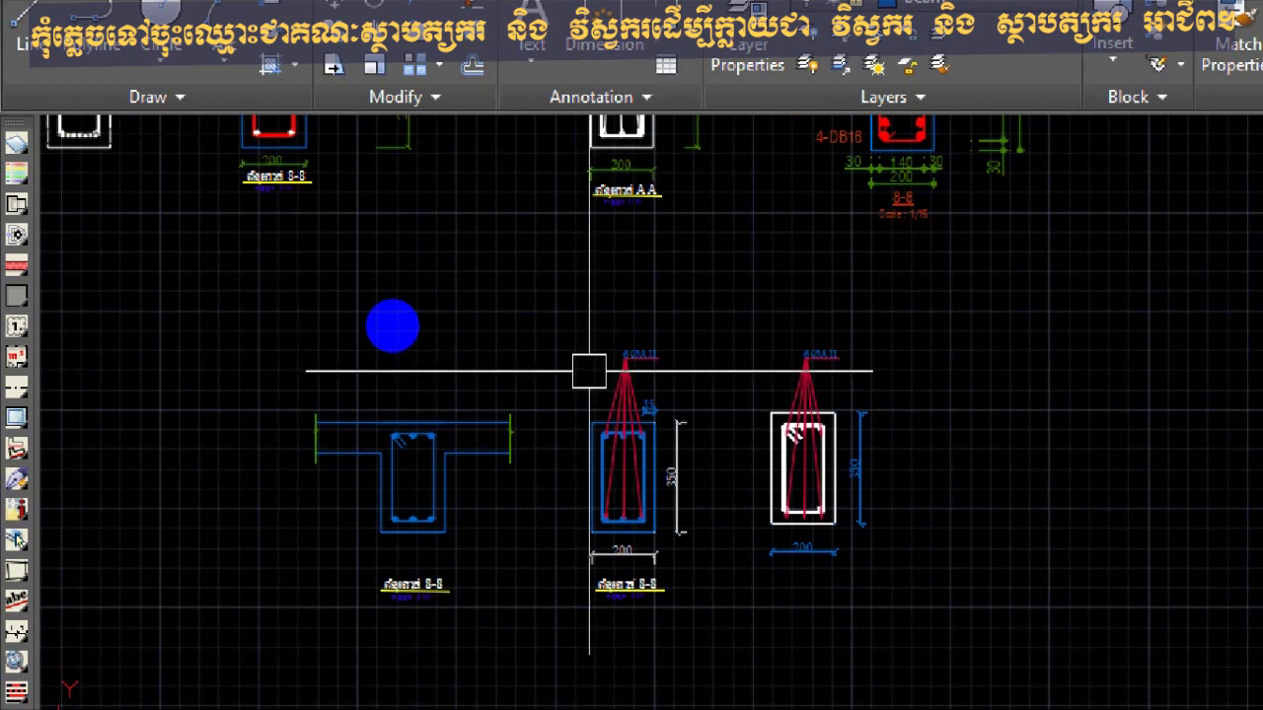
mouse_move(589, 371)
middle_down()
mouse_move(604, 353)
mouse_move(592, 338)
mouse_move(597, 356)
mouse_move(570, 353)
mouse_move(593, 363)
middle_up()
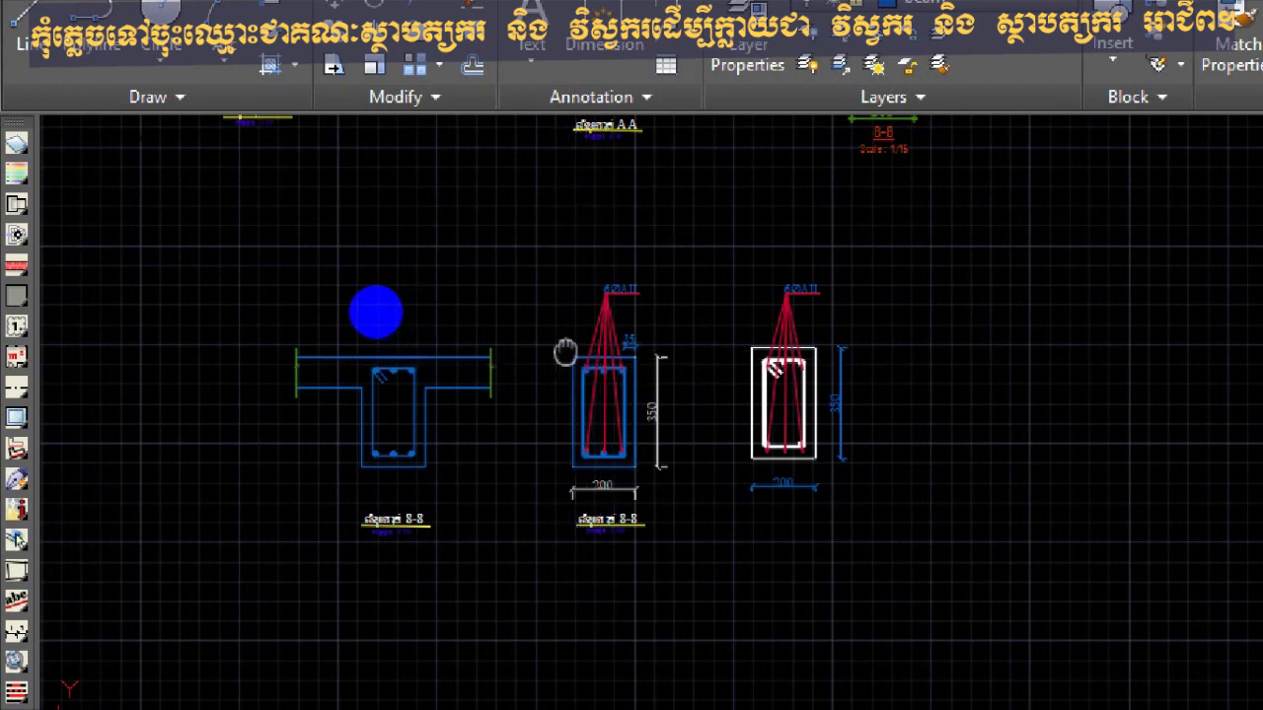
mouse_move(564, 352)
middle_down()
mouse_move(558, 367)
mouse_move(576, 375)
middle_up()
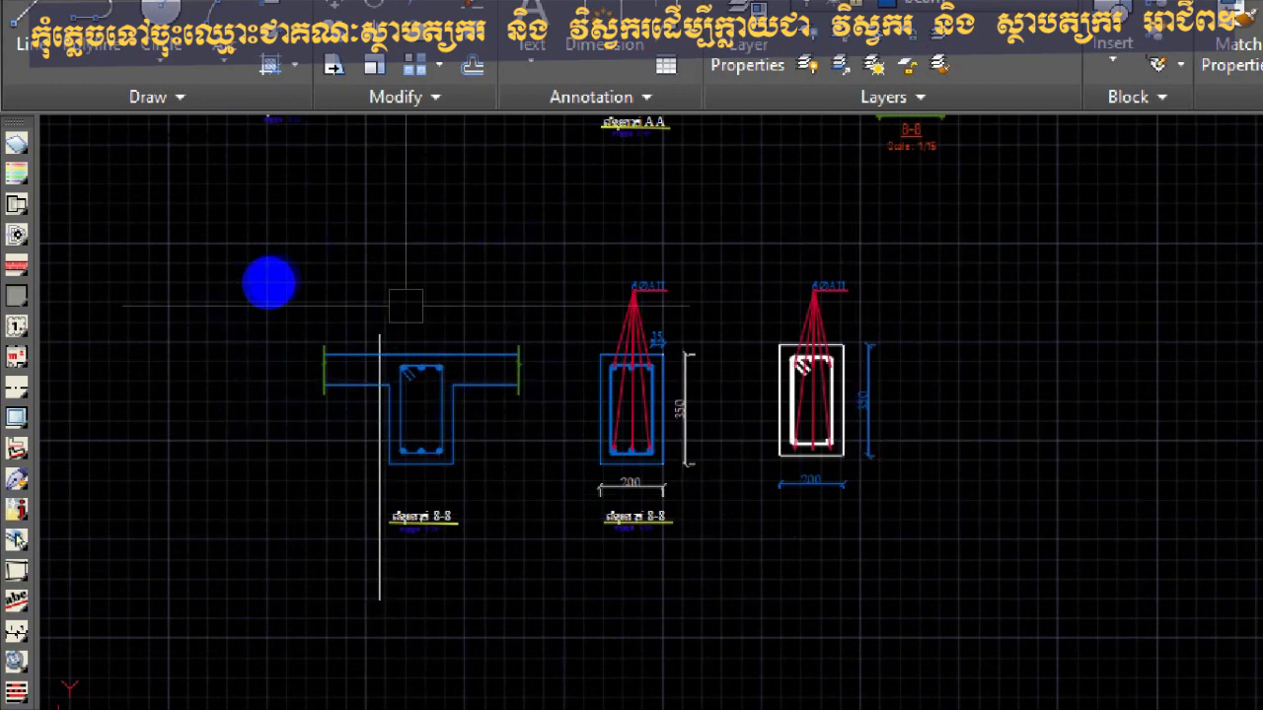
middle_drag(273, 280, 287, 287)
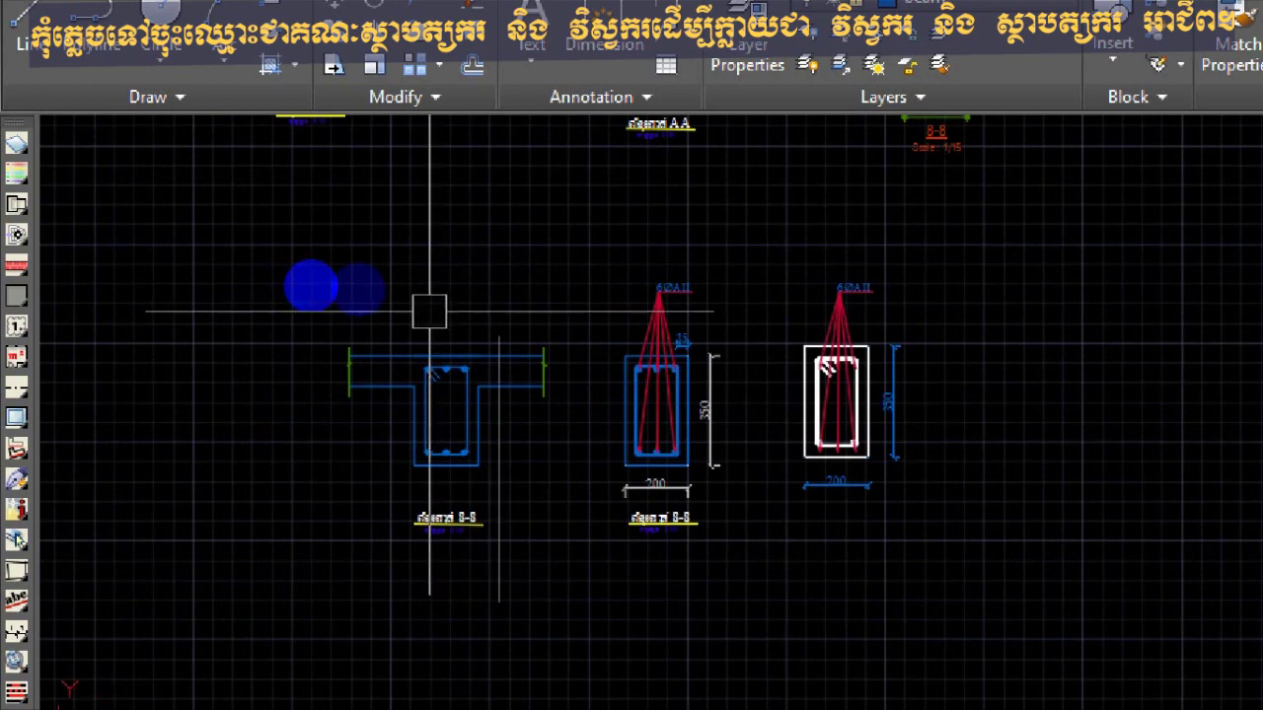
middle_drag(390, 290, 370, 290)
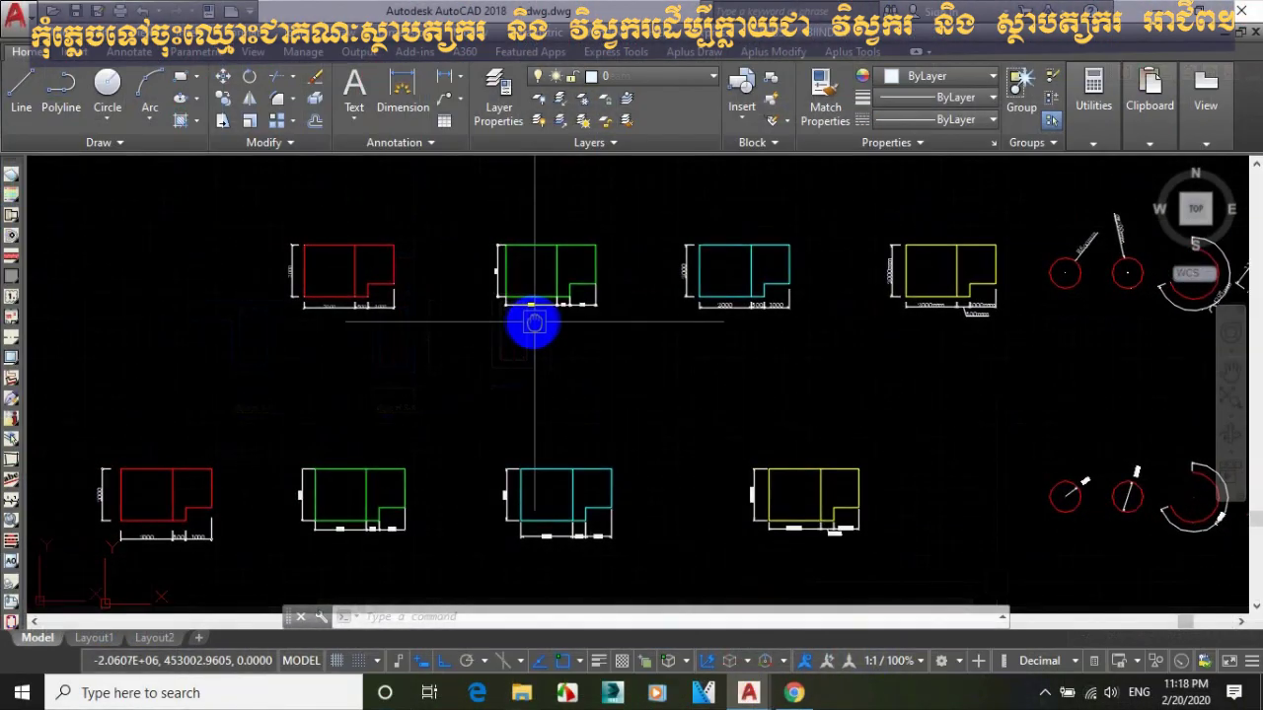
Examine the red shape in the dimensioned row and the linear dimensions along its side and bottom edges.
scroll(341, 308, up, 2)
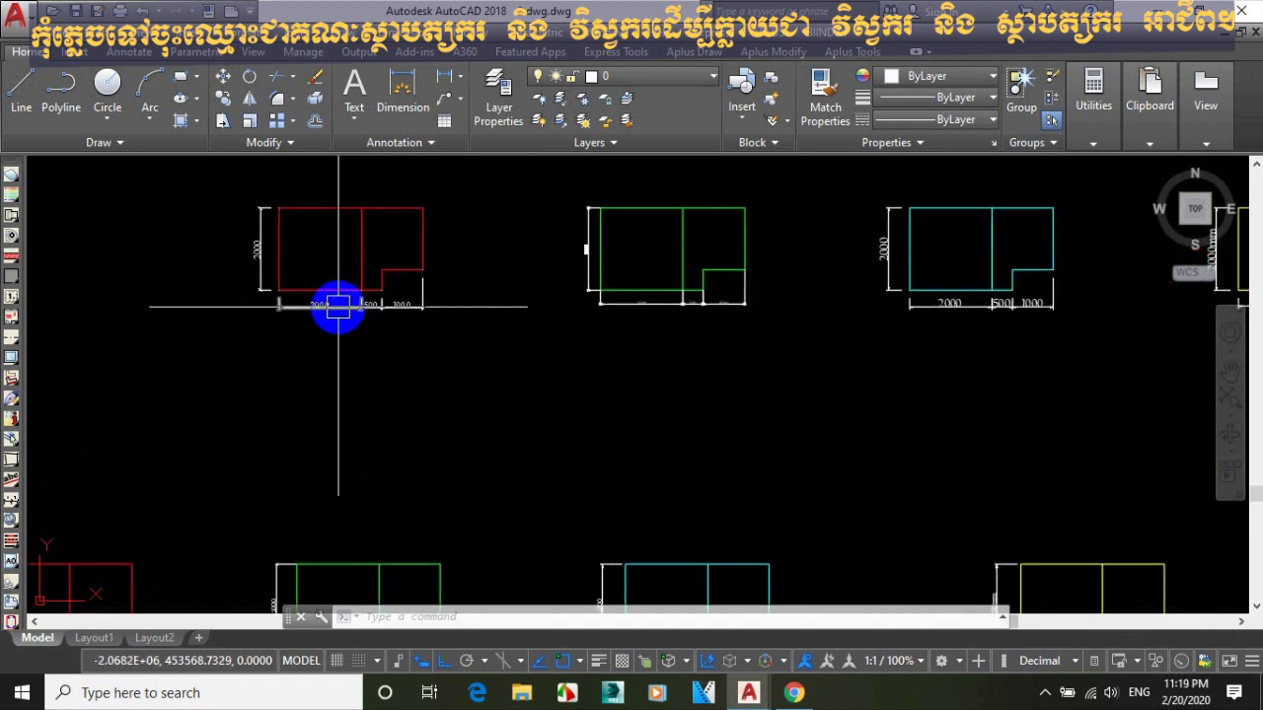
middle_drag(335, 308, 378, 355)
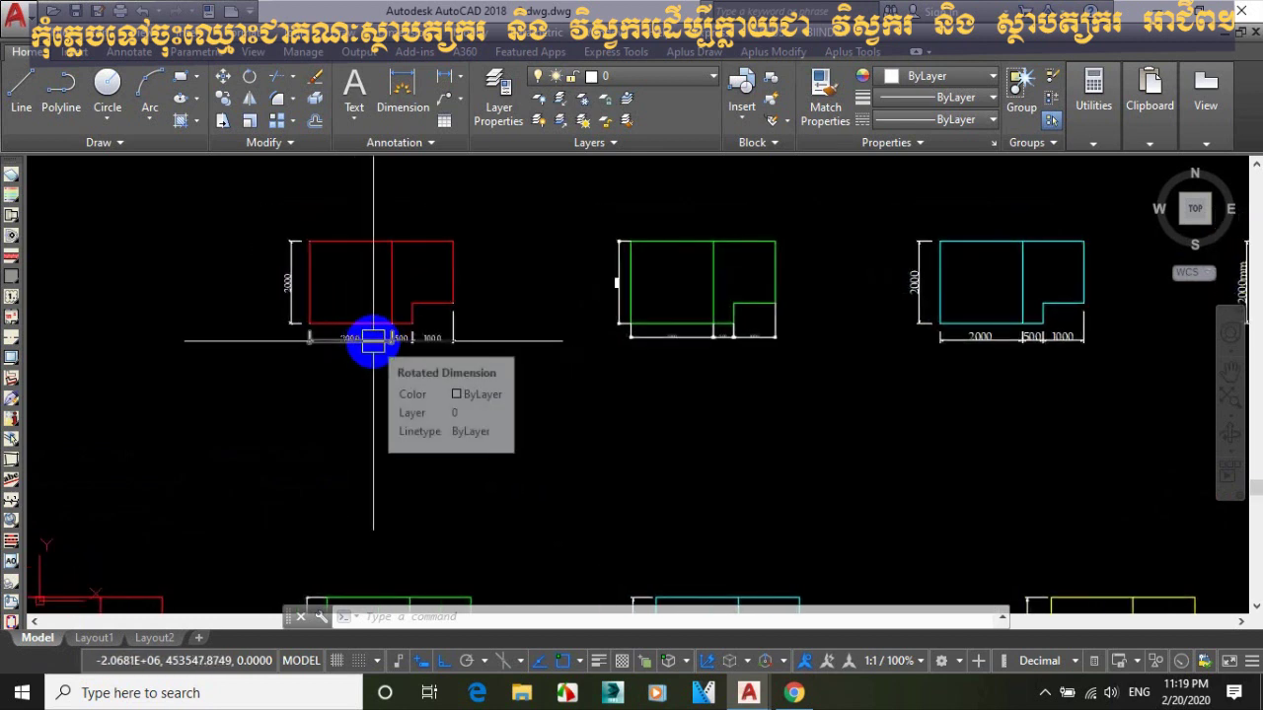
middle_drag(373, 340, 359, 327)
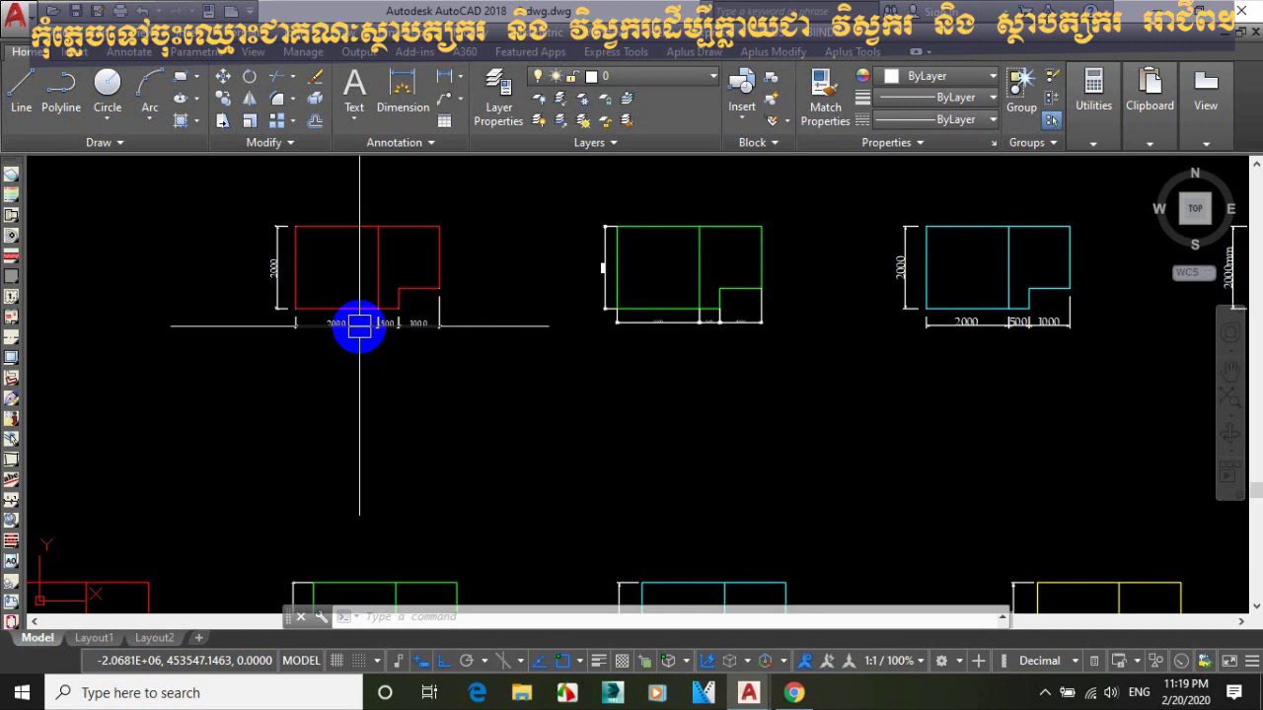
mouse_move(359, 327)
middle_down()
mouse_move(352, 316)
mouse_move(385, 329)
middle_up()
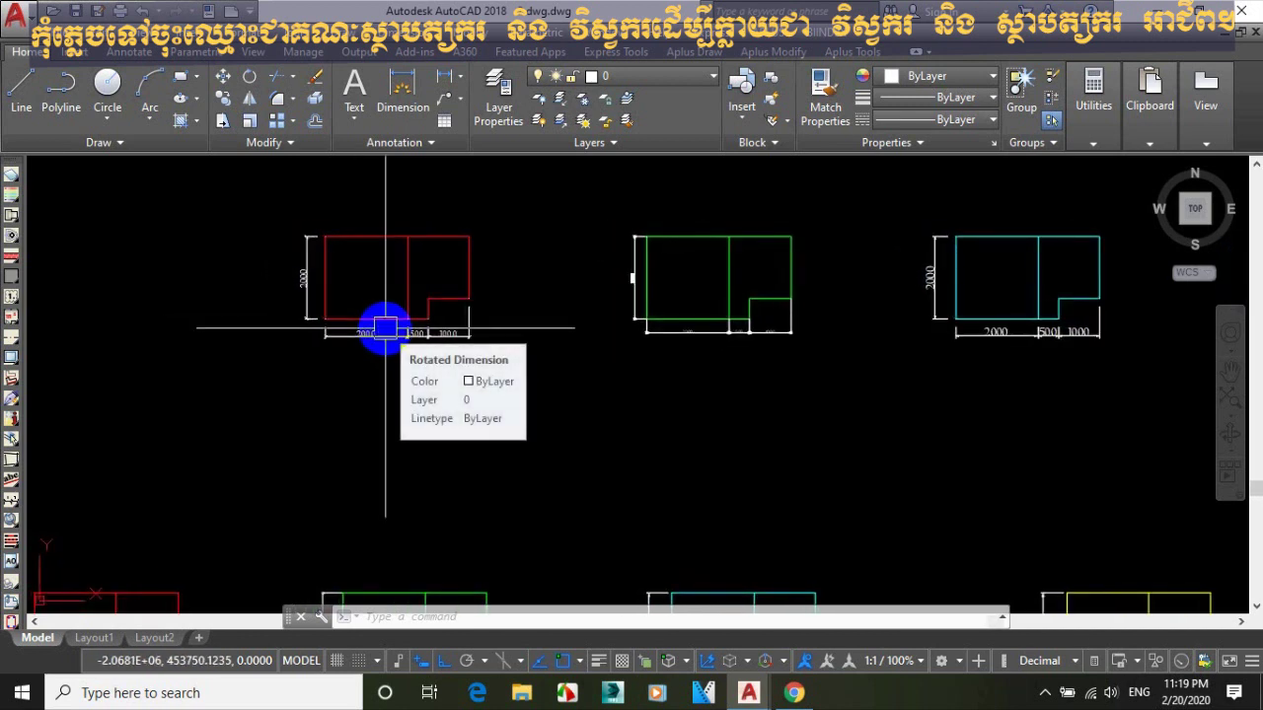
middle_drag(398, 326, 410, 298)
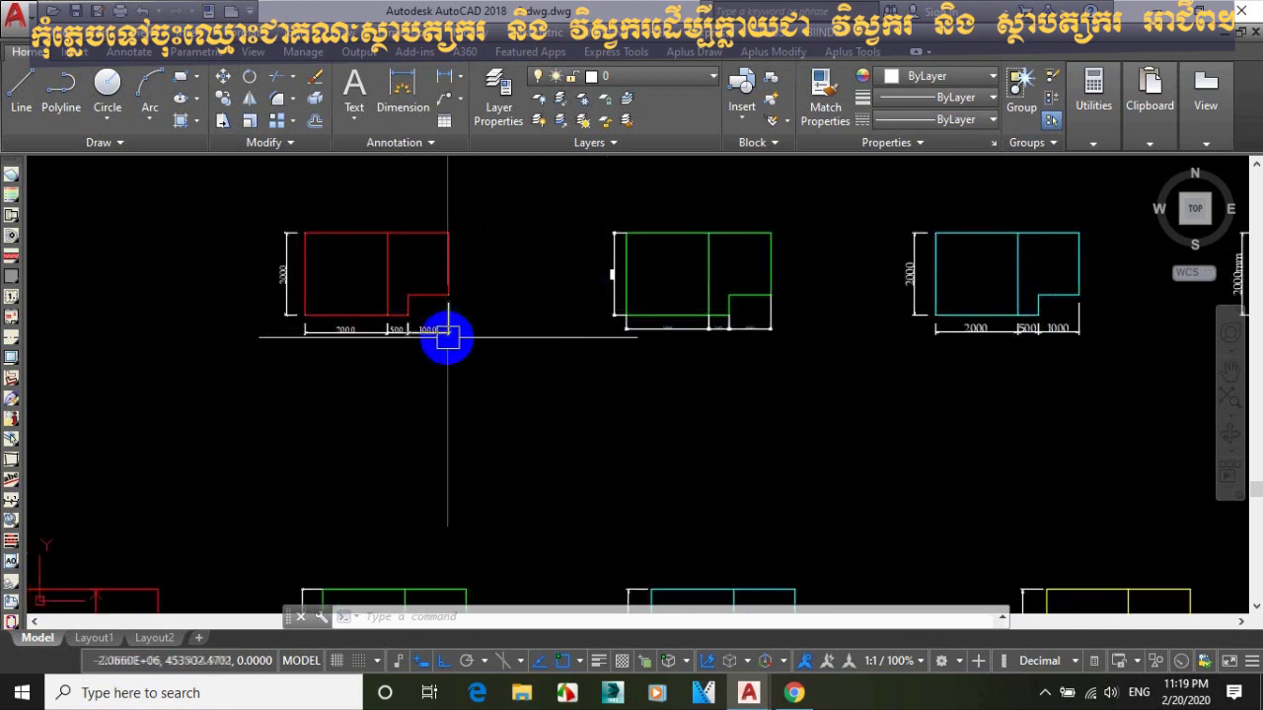
mouse_move(362, 362)
middle_down()
mouse_move(346, 366)
mouse_move(378, 344)
mouse_move(404, 352)
middle_up()
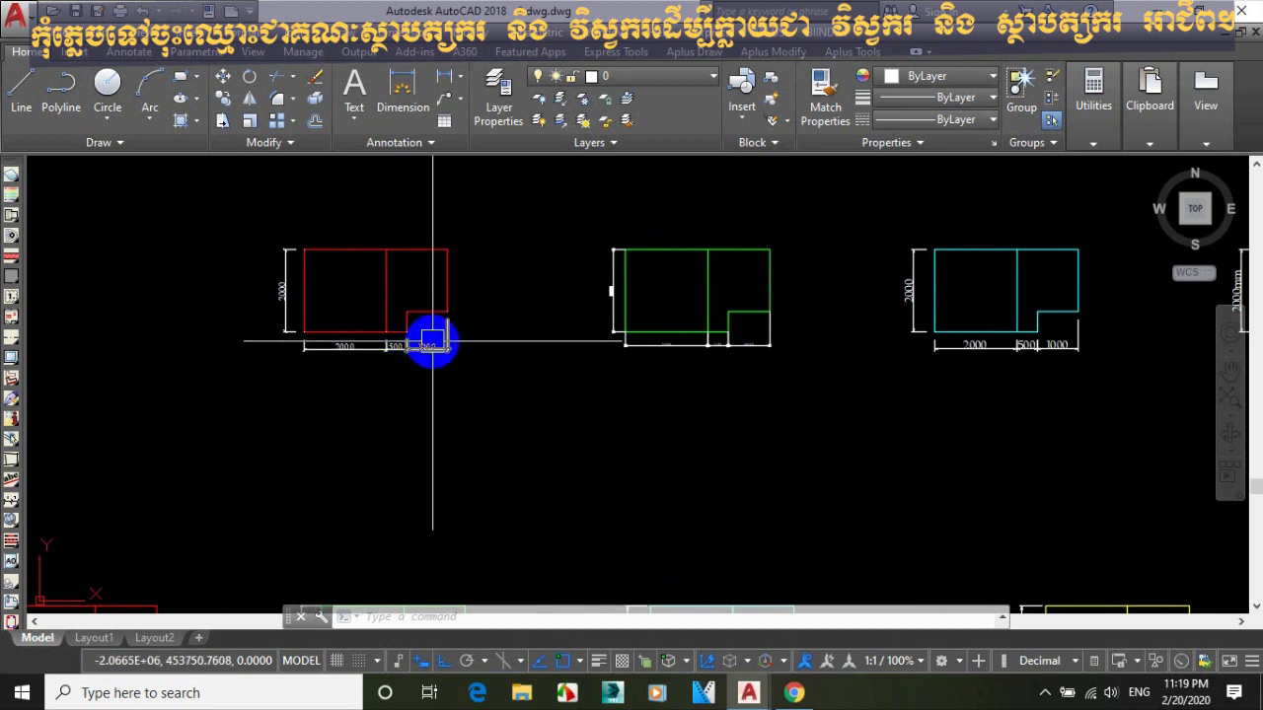
middle_drag(409, 335, 445, 330)
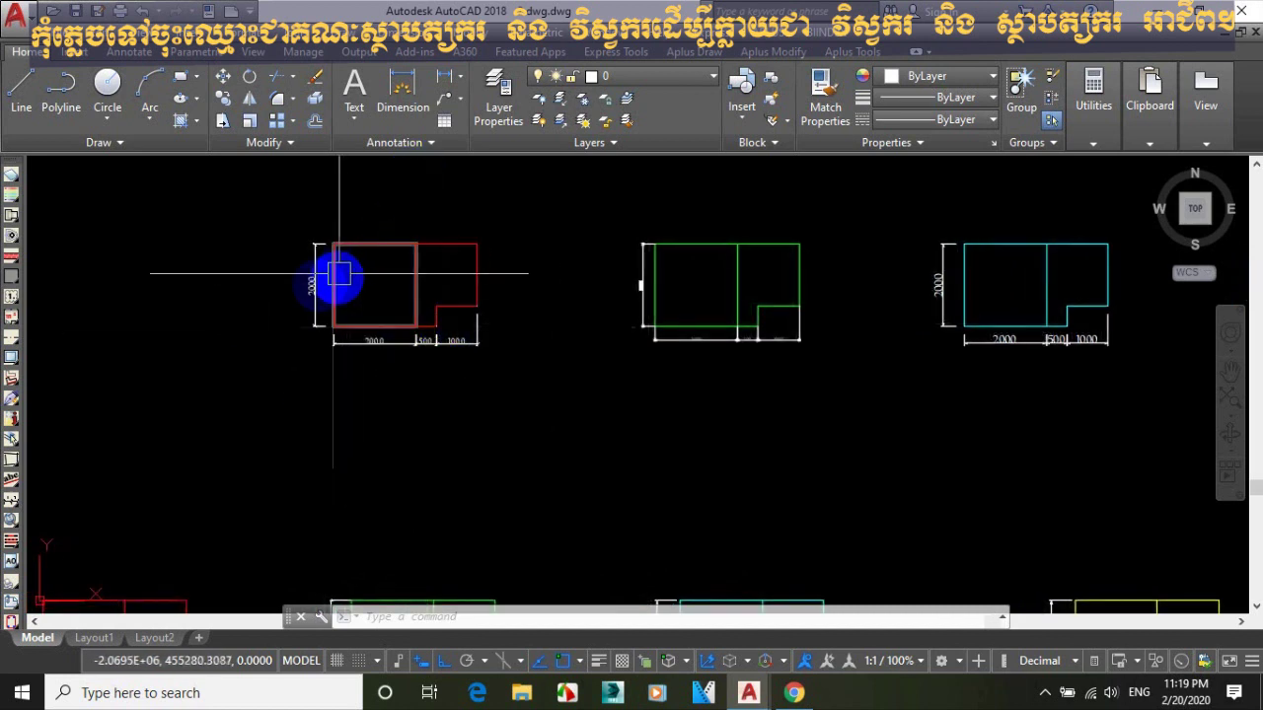
scroll(320, 286, up, 2)
scroll(401, 359, up, 2)
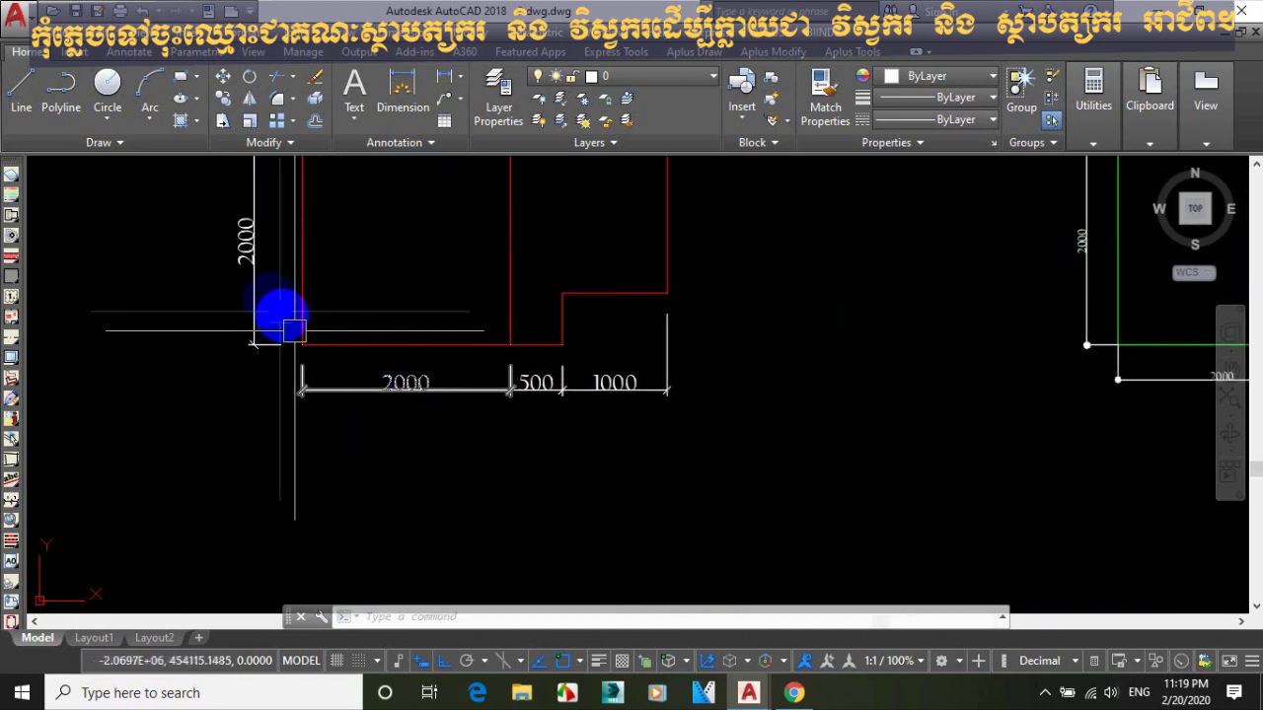
scroll(267, 266, down, 4)
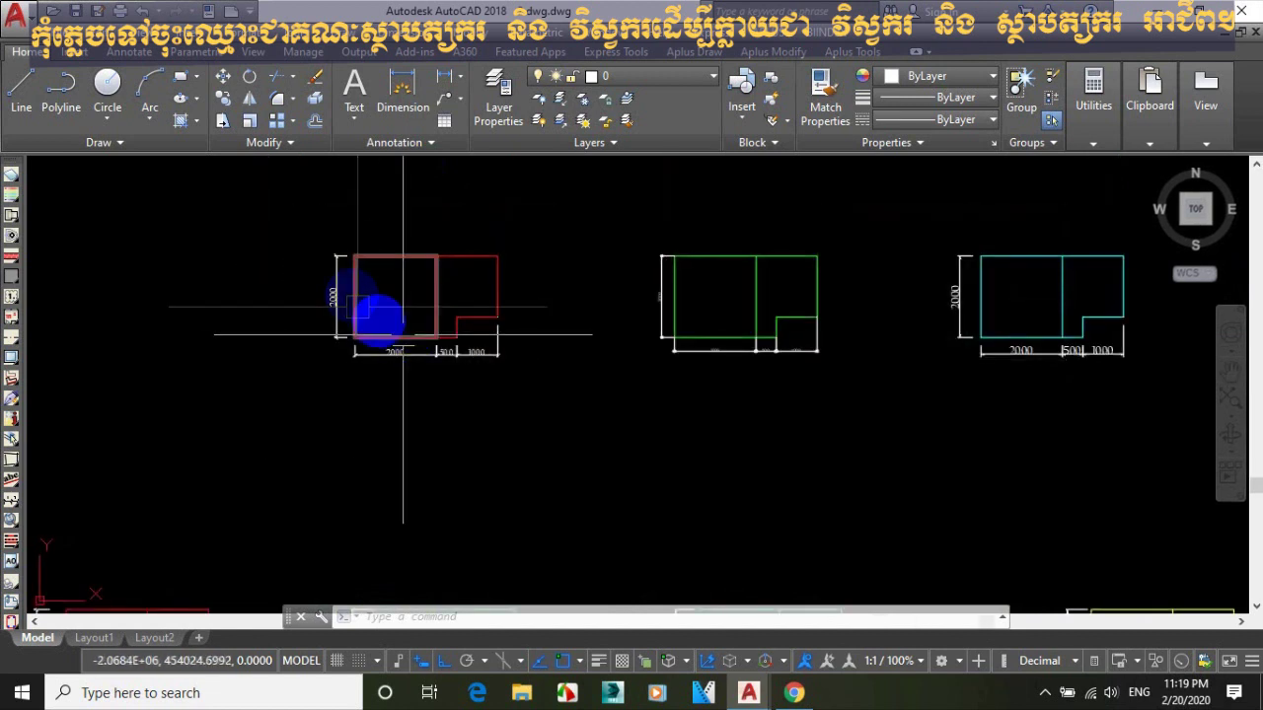
click(457, 246)
click(333, 247)
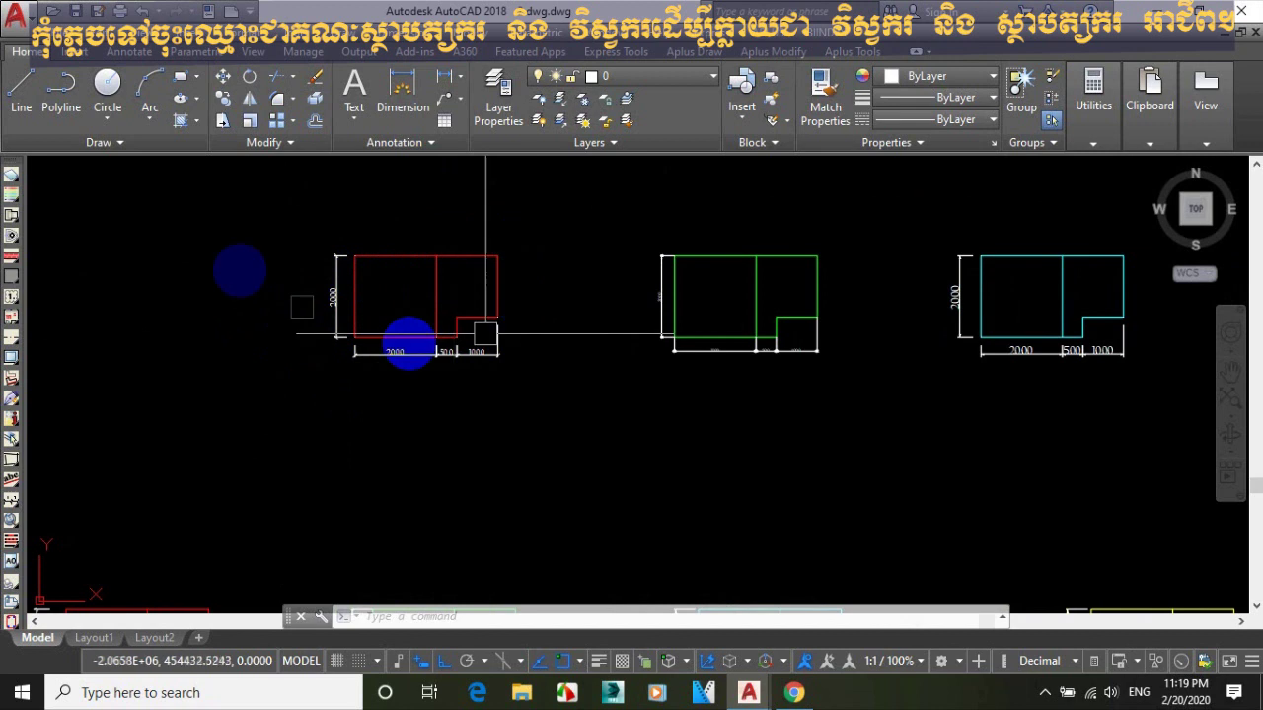
click(185, 276)
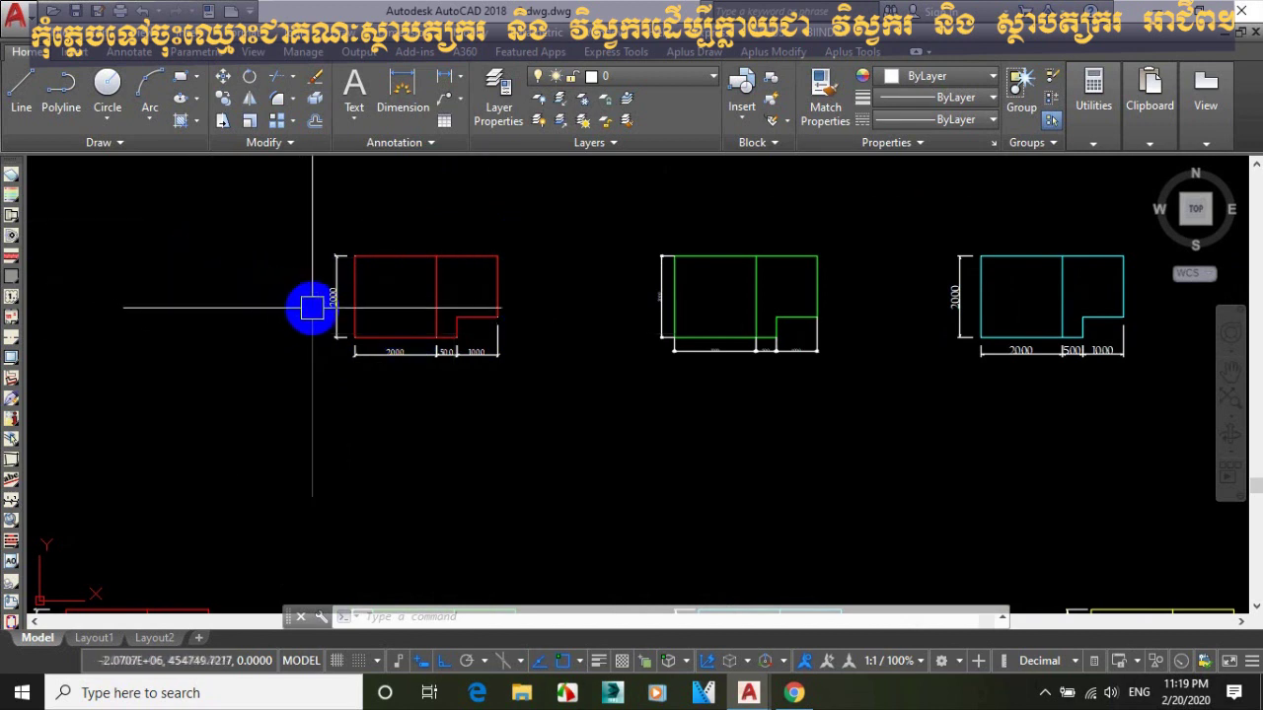
middle_drag(361, 303, 389, 296)
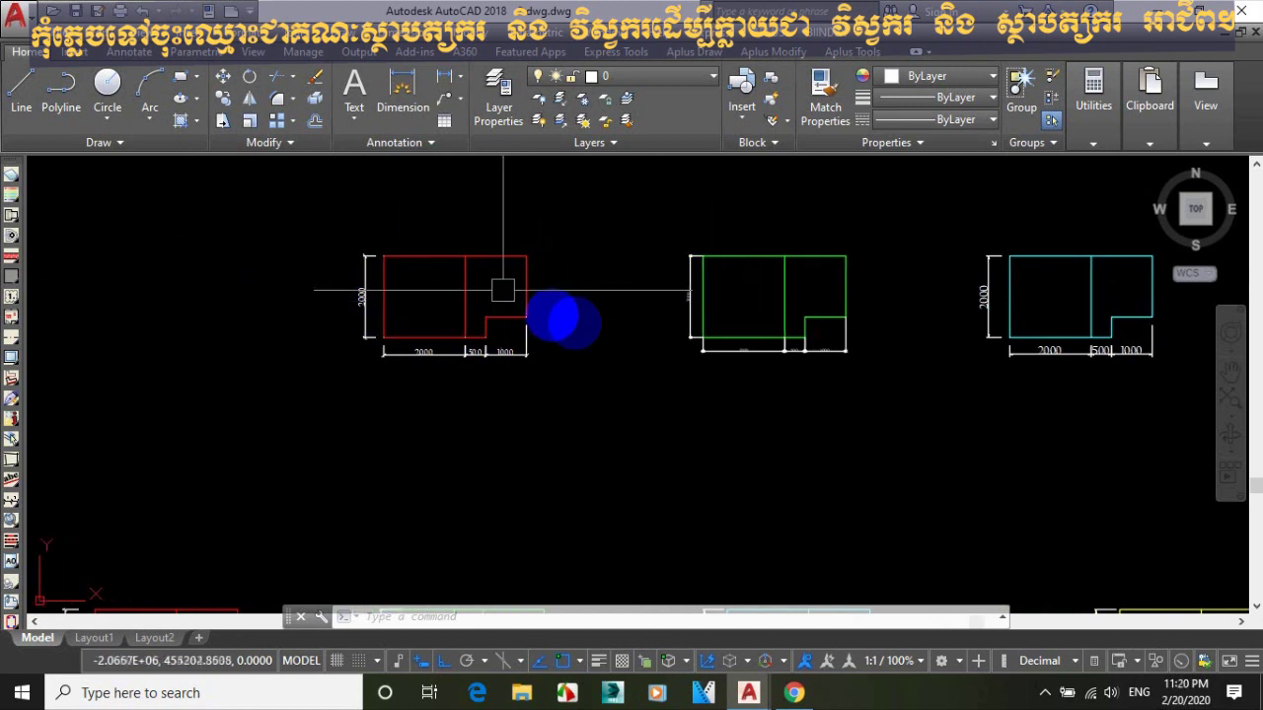
Copy the red shape with its dimensions from the middle row into the large frame's upper-left area, with Ortho off.
scroll(542, 339, down, 4)
scroll(586, 347, down, 1)
scroll(612, 365, up, 4)
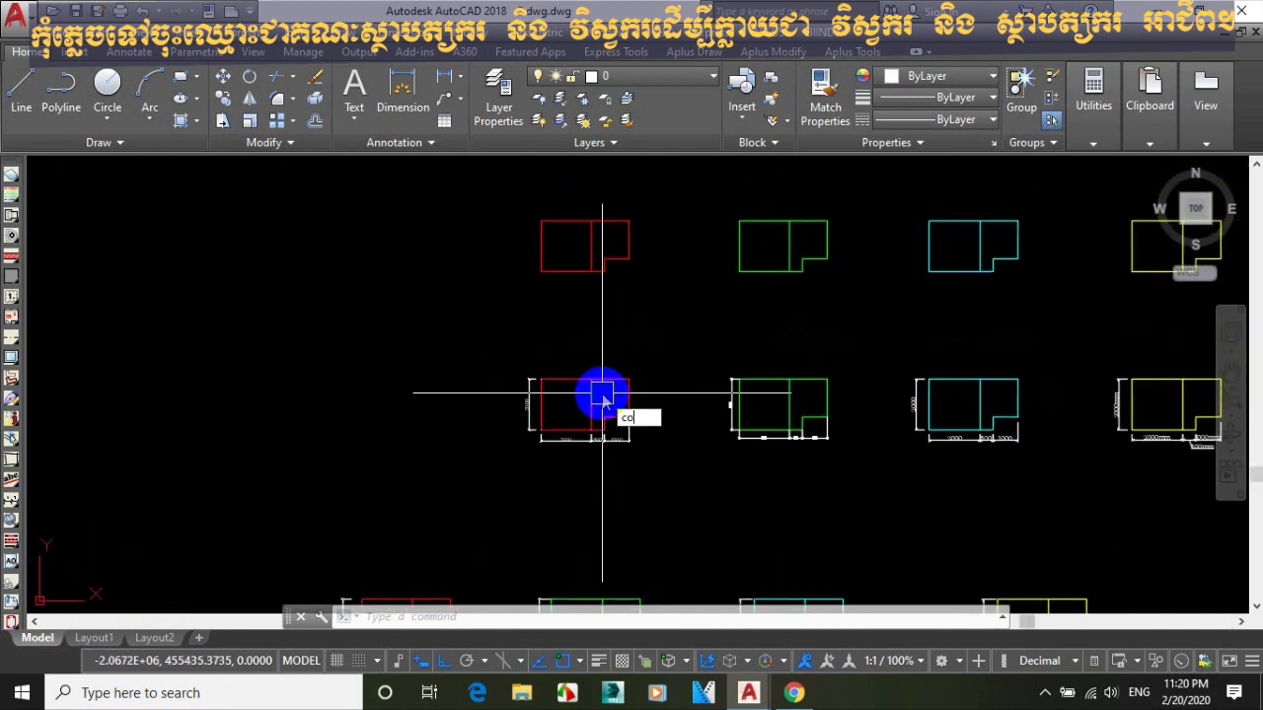
key(Return)
click(465, 352)
click(641, 434)
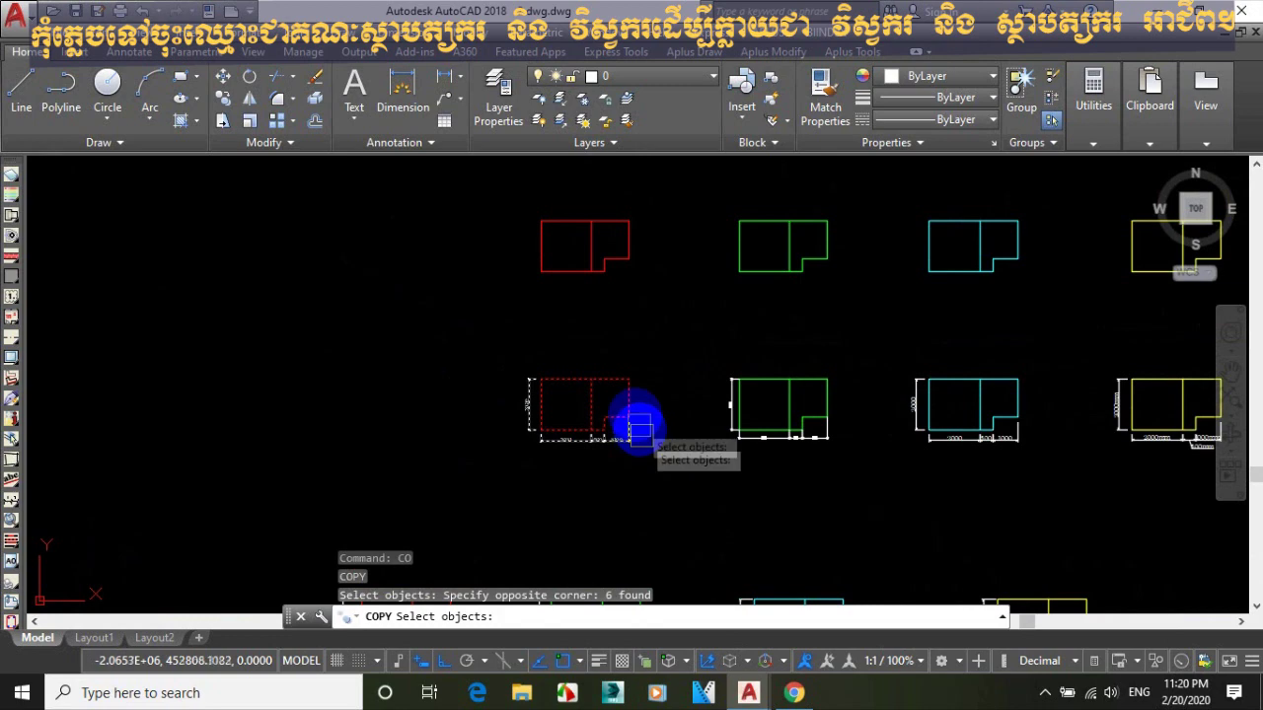
key(Return)
scroll(631, 412, down, 2)
click(631, 416)
middle_drag(443, 378, 621, 423)
scroll(508, 399, down, 2)
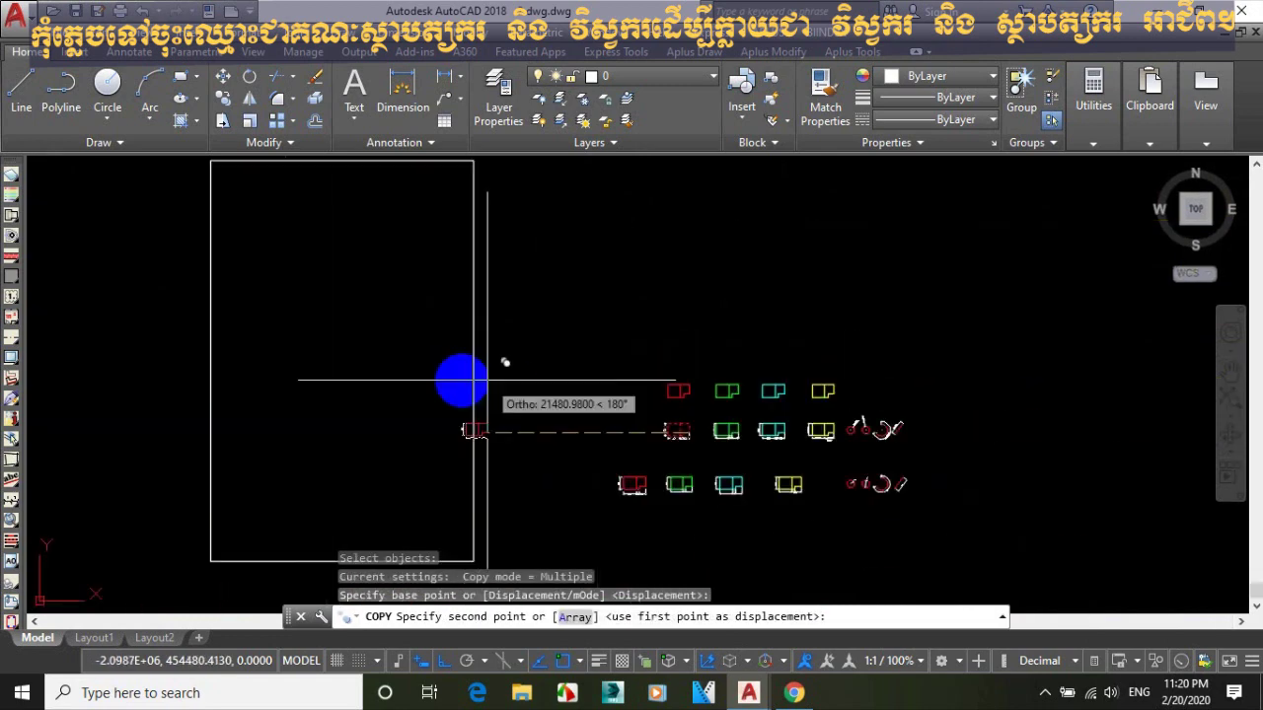
middle_drag(422, 377, 499, 424)
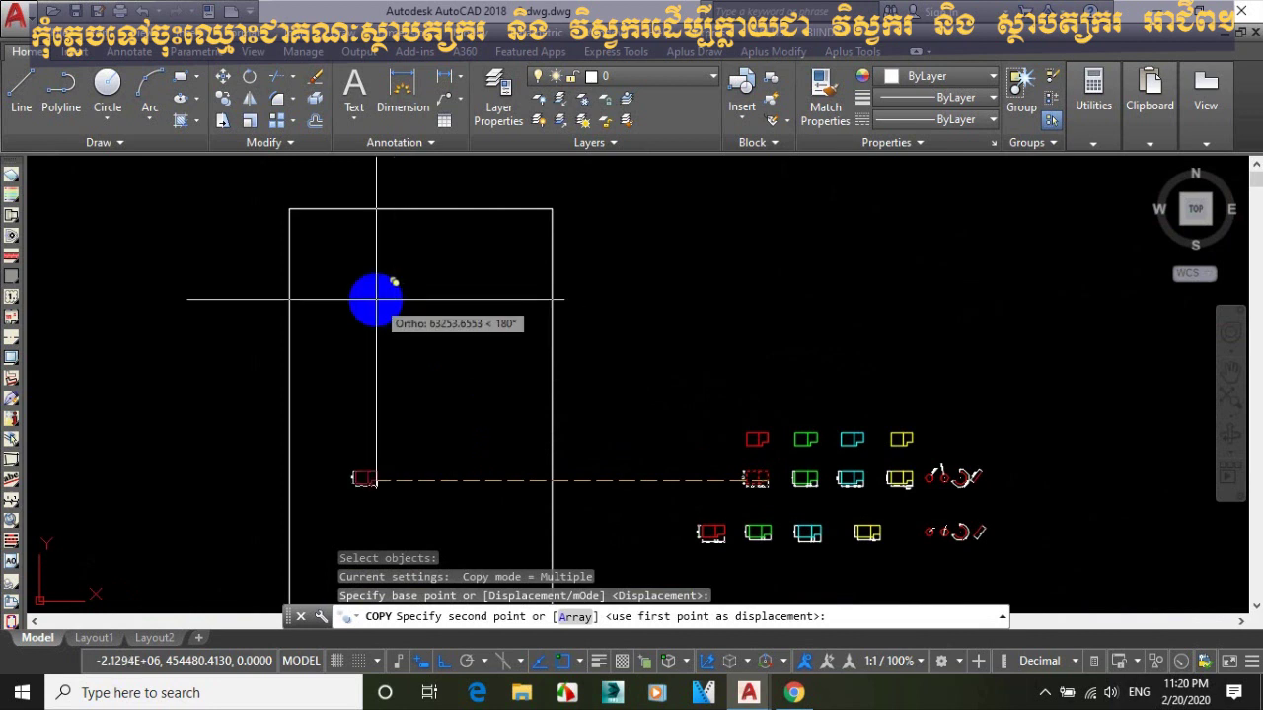
key(F8)
scroll(379, 301, up, 5)
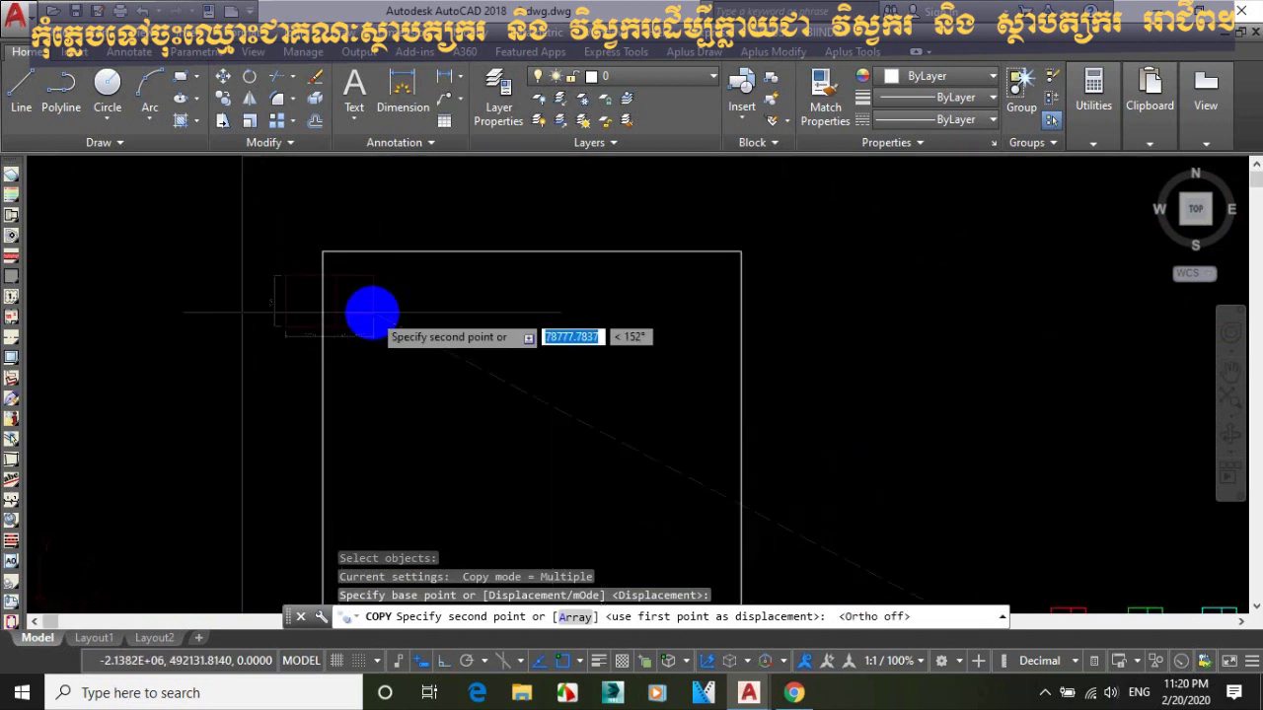
click(431, 283)
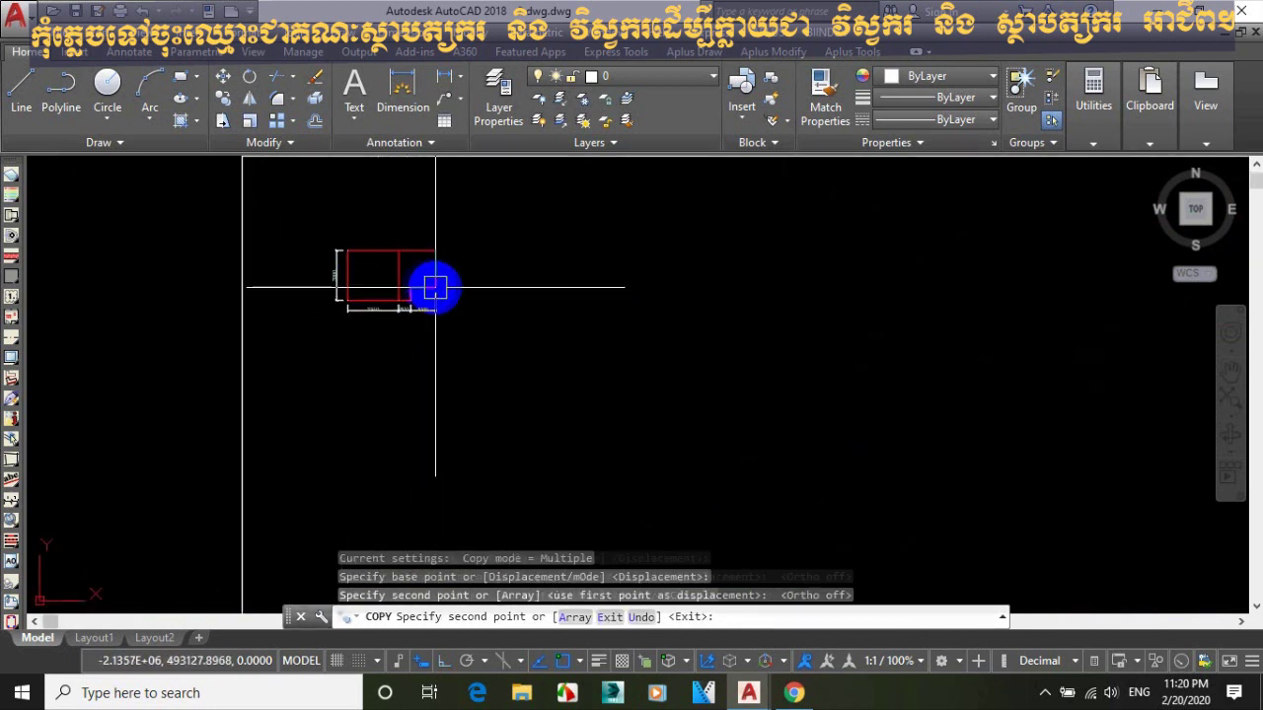
key(Escape)
Examine the copied red shape's size and dimension text against the large rectangular frame.
scroll(425, 294, down, 2)
middle_drag(422, 296, 377, 299)
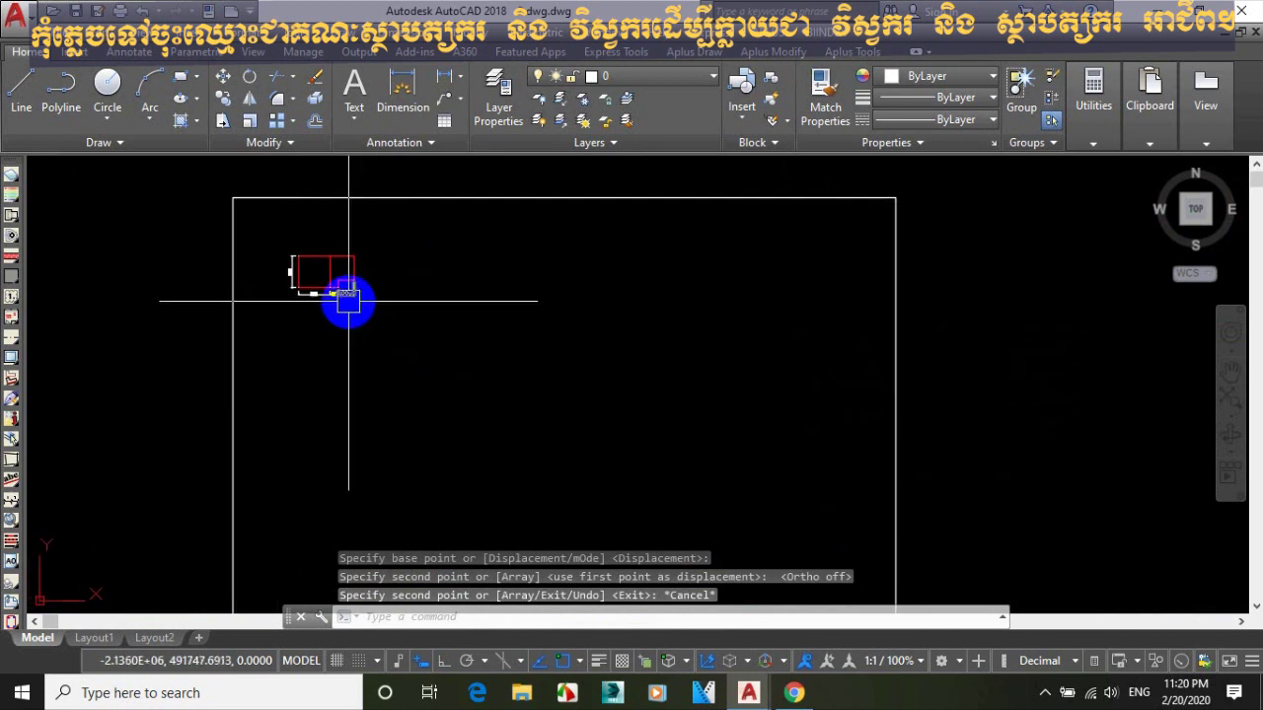
mouse_move(381, 316)
middle_down()
mouse_move(339, 333)
mouse_move(353, 285)
middle_up()
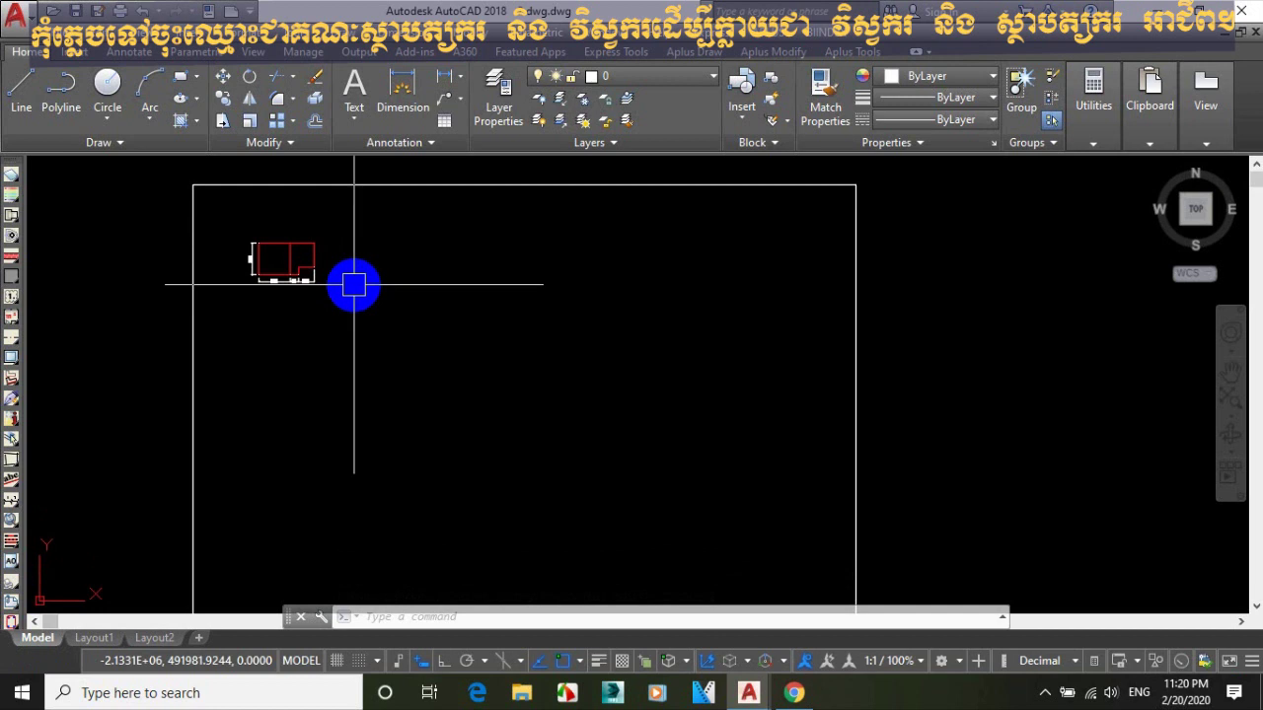
middle_drag(362, 281, 386, 261)
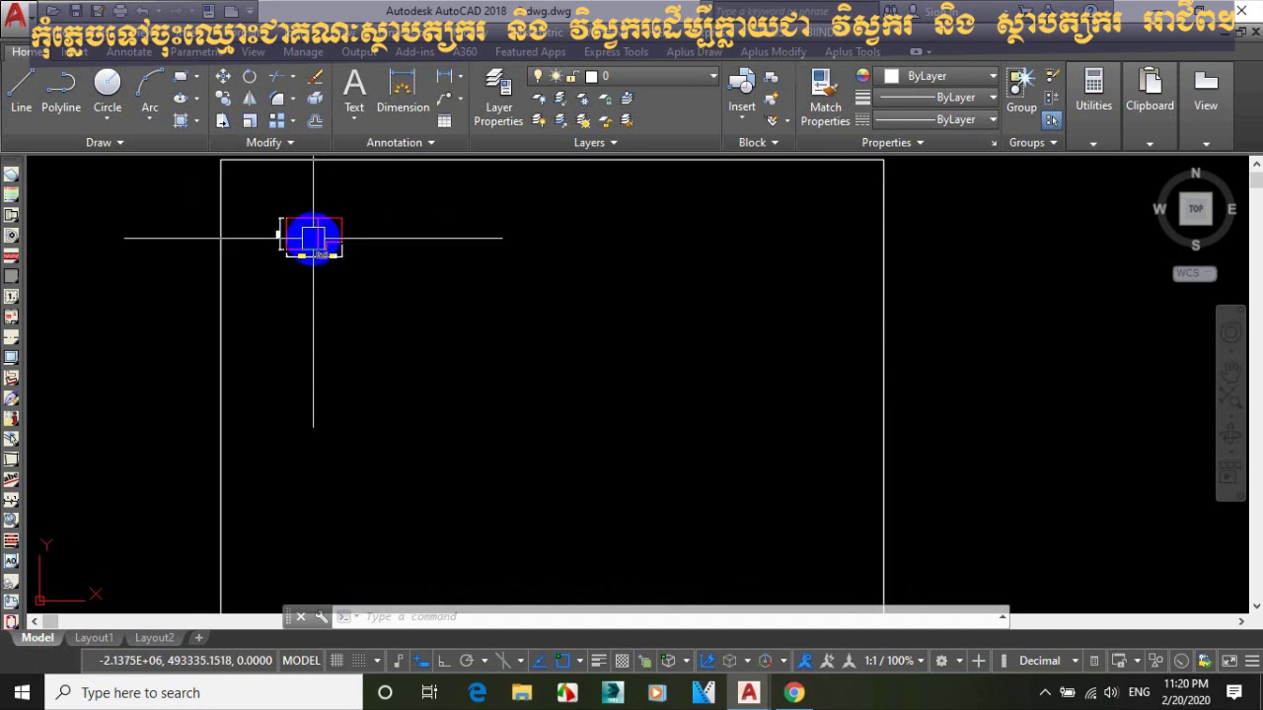
scroll(313, 238, up, 3)
scroll(294, 224, down, 5)
middle_drag(392, 255, 426, 271)
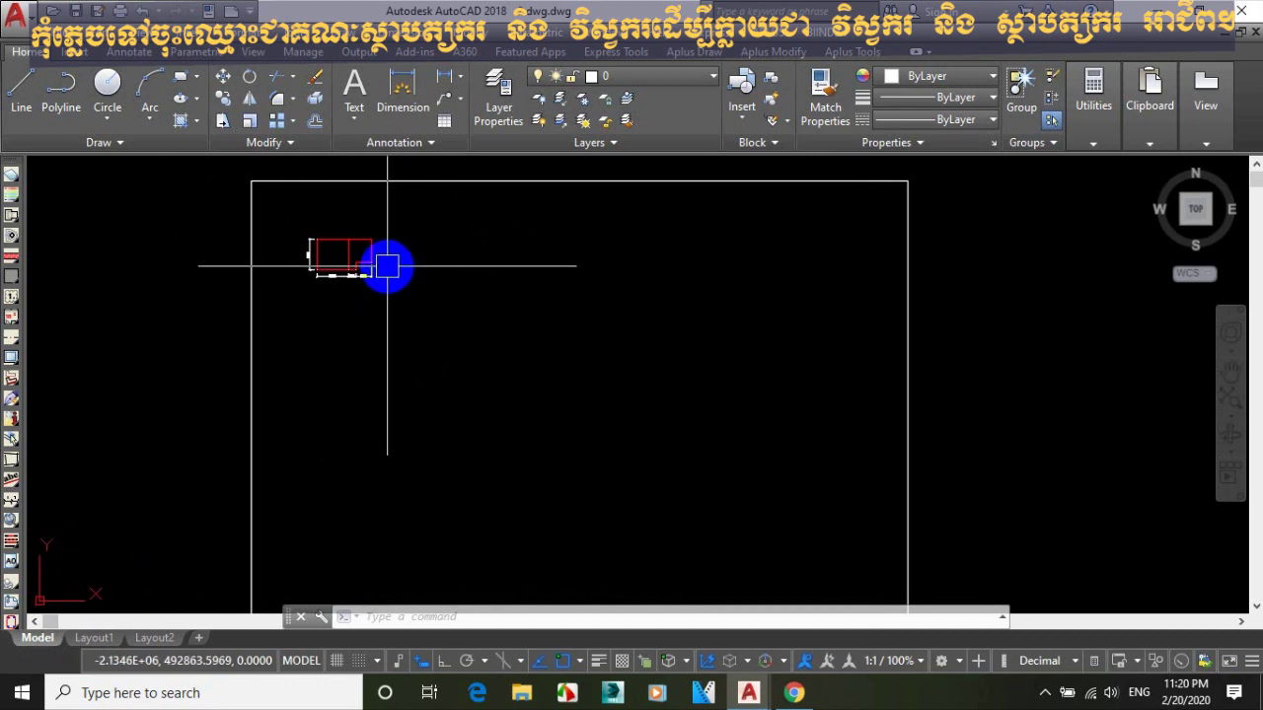
middle_drag(338, 258, 350, 273)
scroll(348, 276, up, 2)
scroll(349, 277, down, 3)
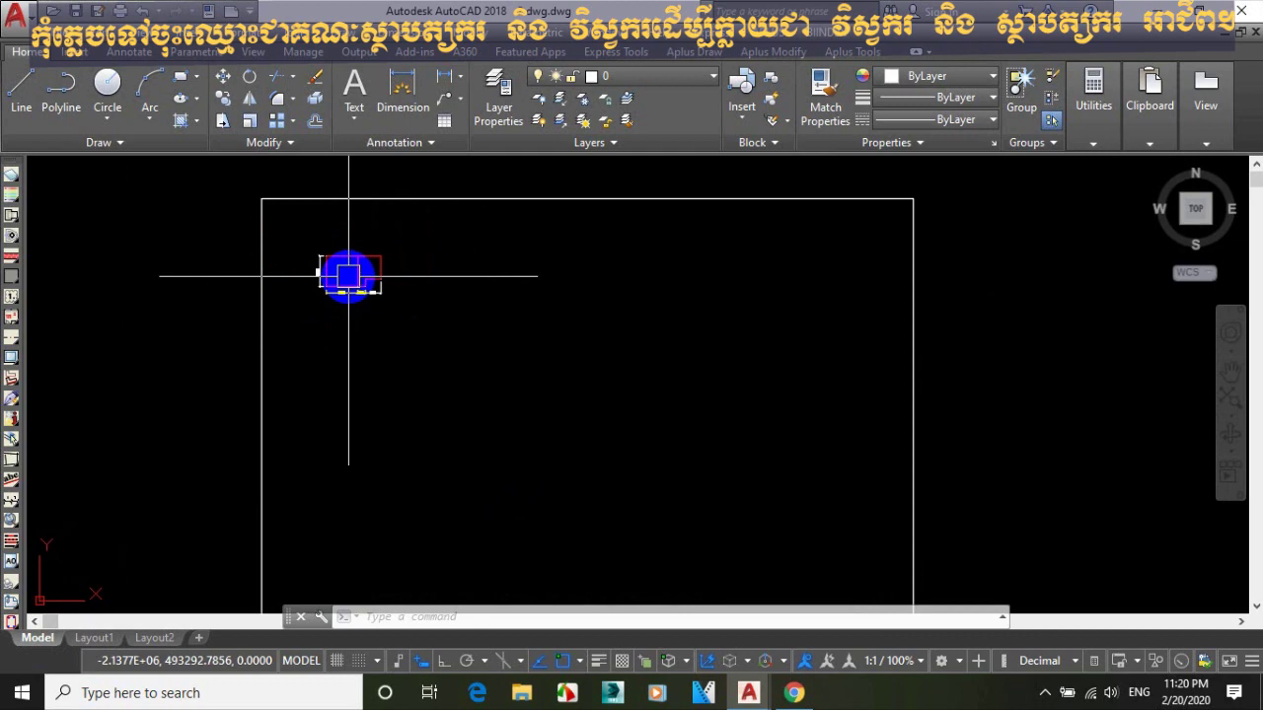
mouse_move(347, 276)
middle_down()
mouse_move(317, 259)
mouse_move(359, 260)
middle_up()
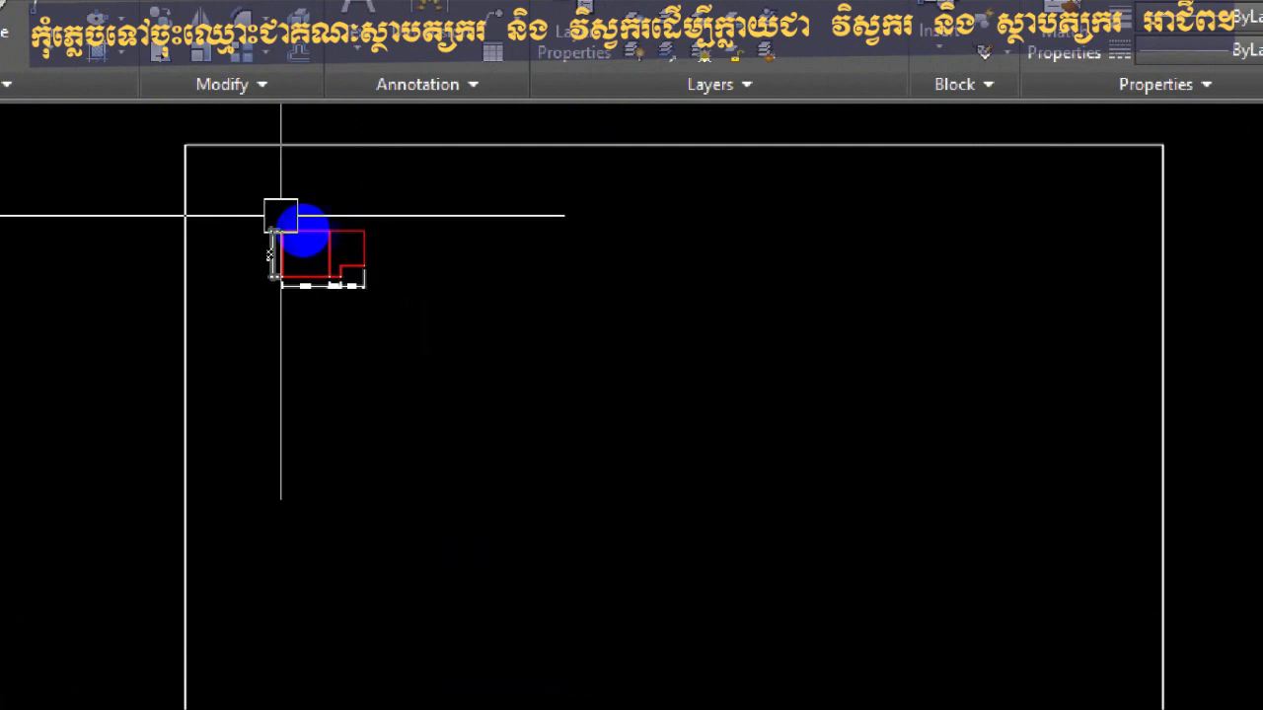
Start copying the red shape inside the frame, window-selecting it together with its dimensions.
scroll(375, 222, up, 4)
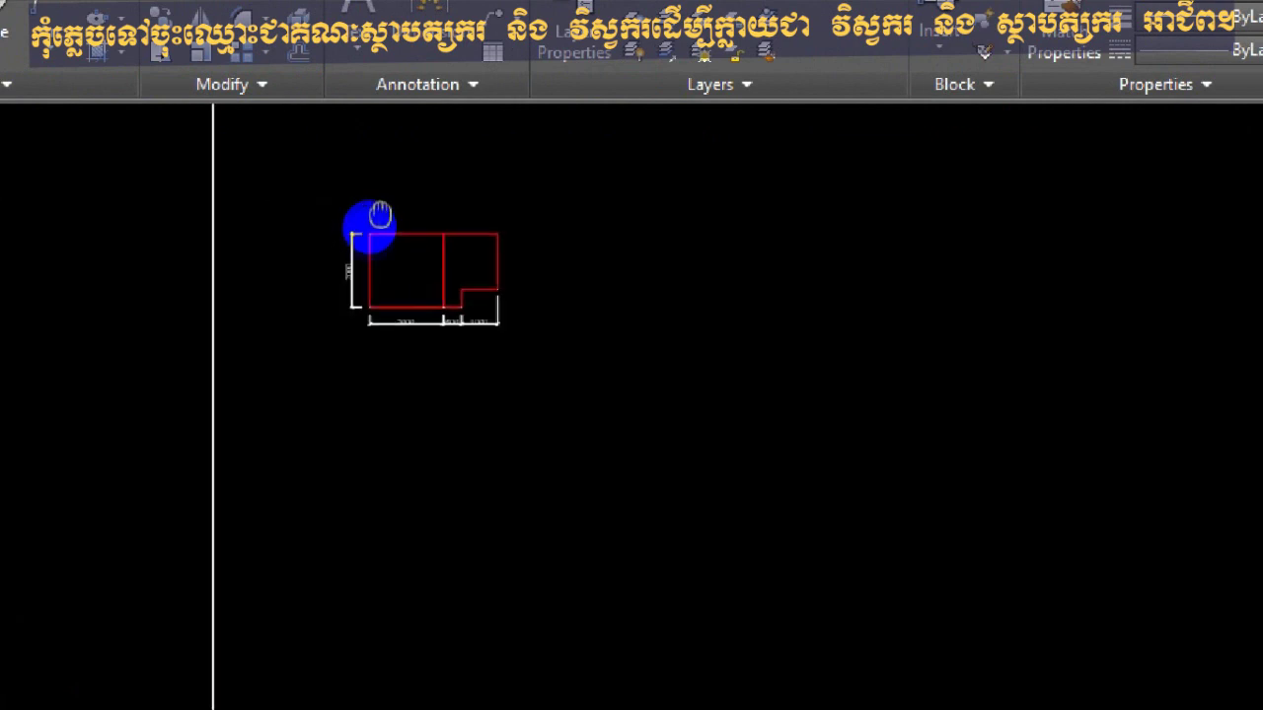
middle_drag(415, 246, 393, 280)
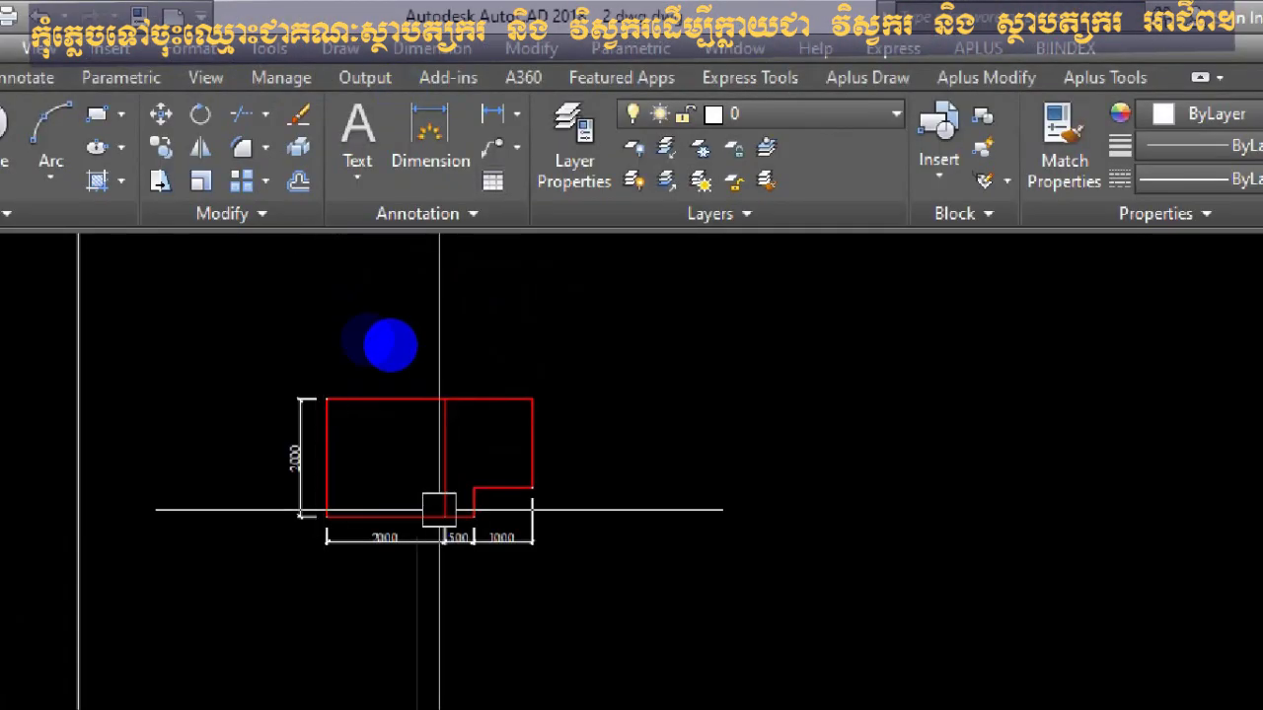
middle_drag(385, 345, 282, 271)
mouse_move(249, 406)
middle_down()
mouse_move(256, 446)
mouse_move(234, 434)
middle_up()
scroll(245, 428, up, 2)
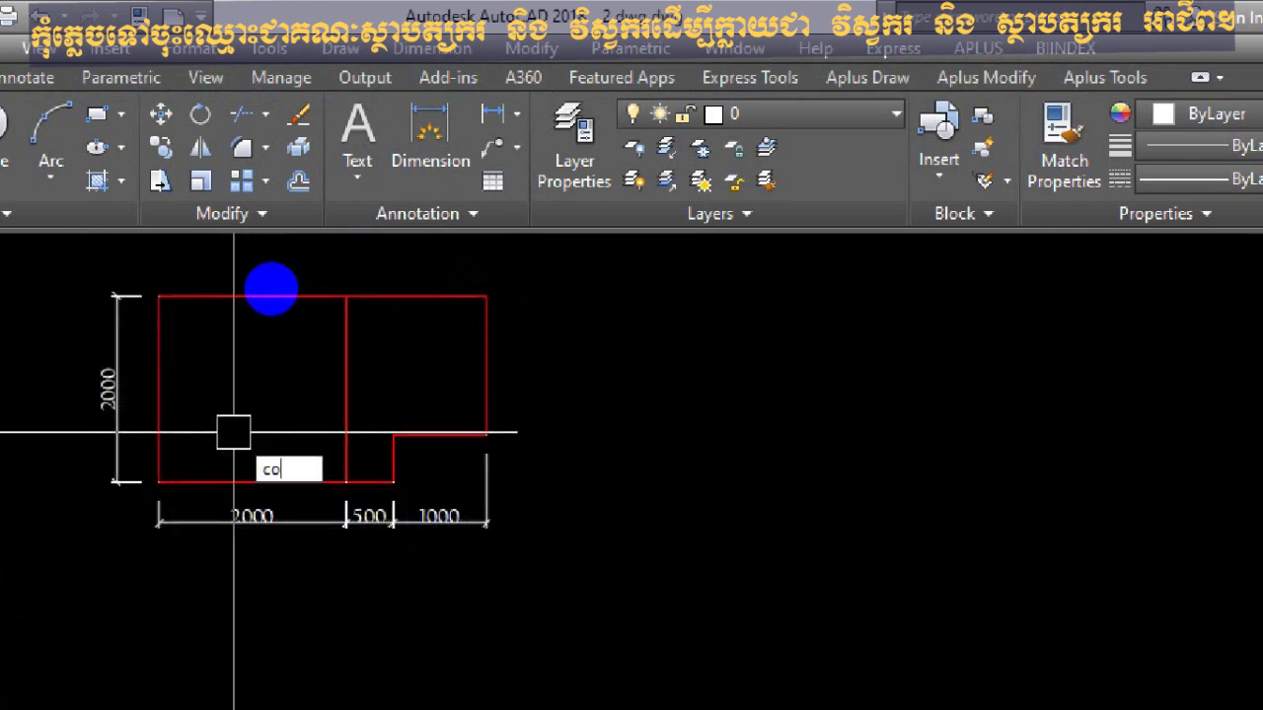
key(Return)
click(75, 262)
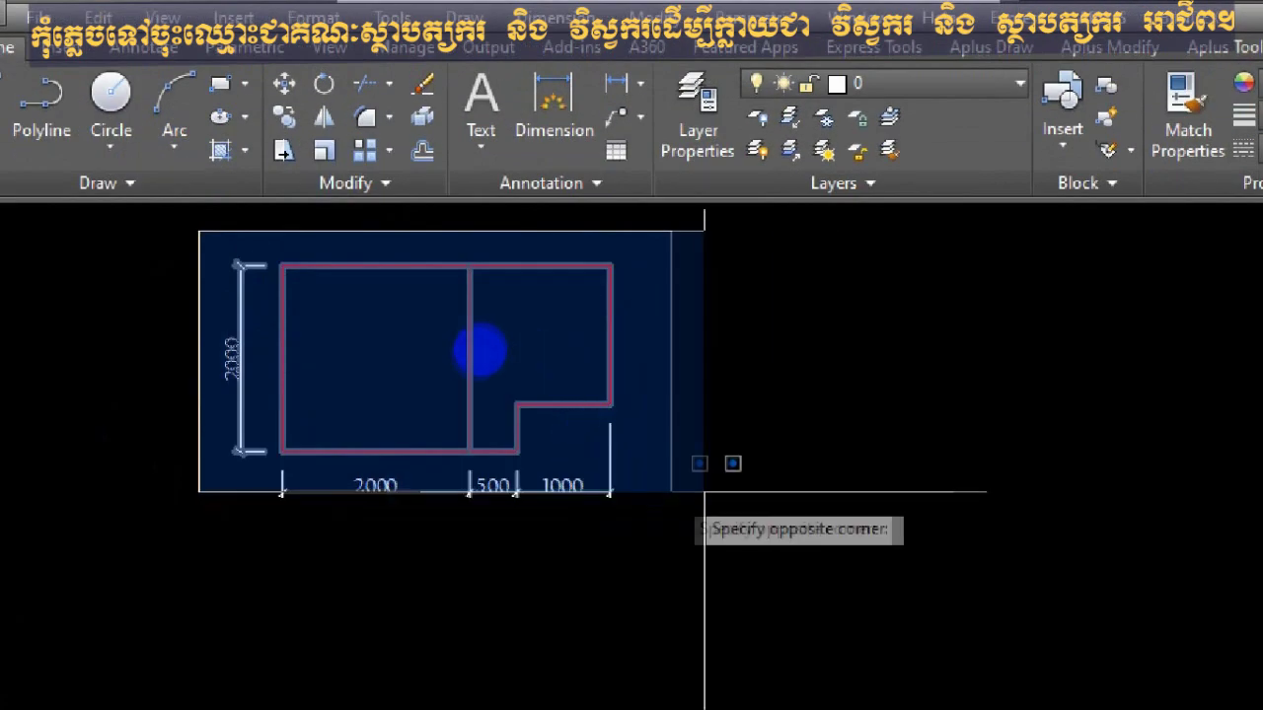
Copy the dimensioned floor outline with all its dimensions horizontally to the right of the original.
click(730, 460)
click(163, 228)
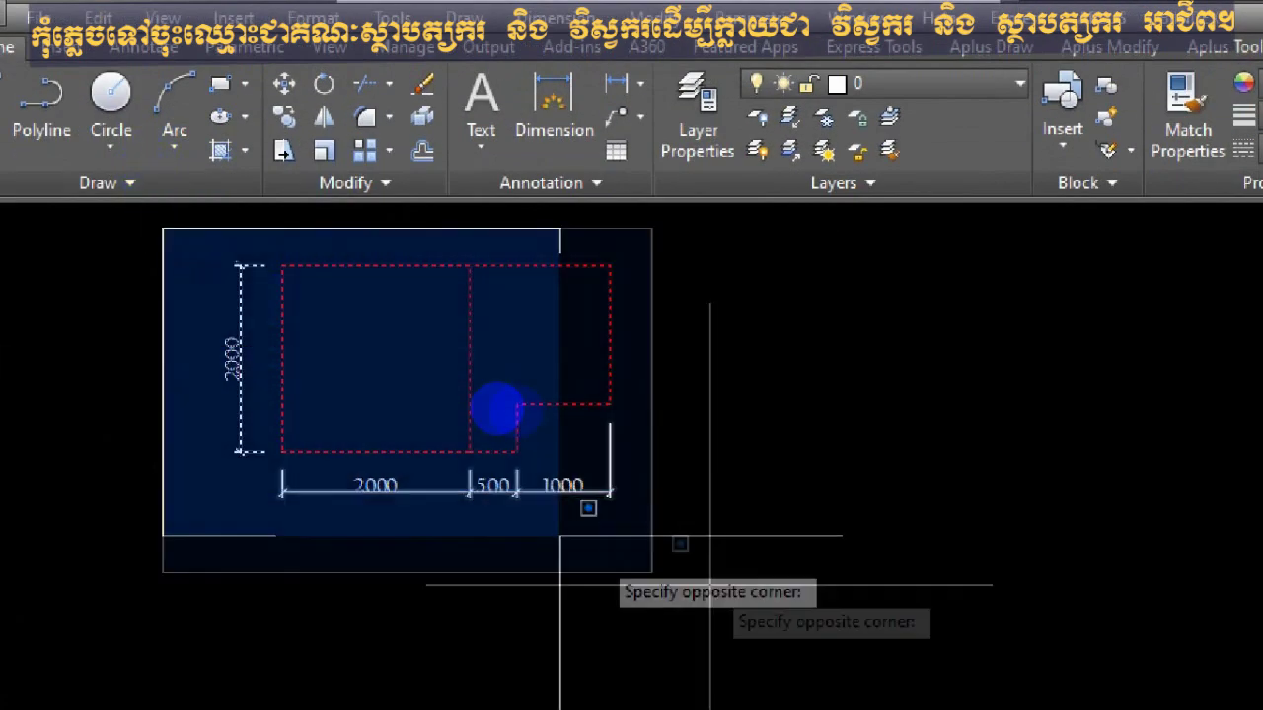
click(727, 563)
key(Return)
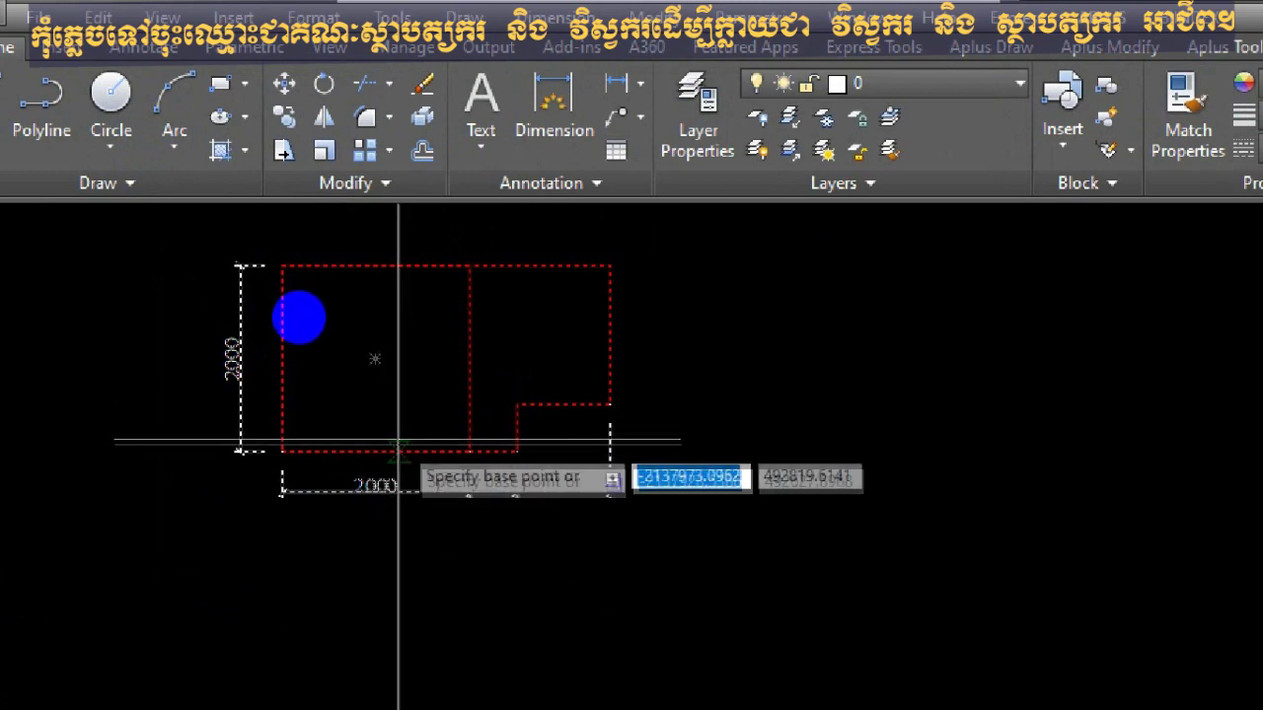
click(375, 359)
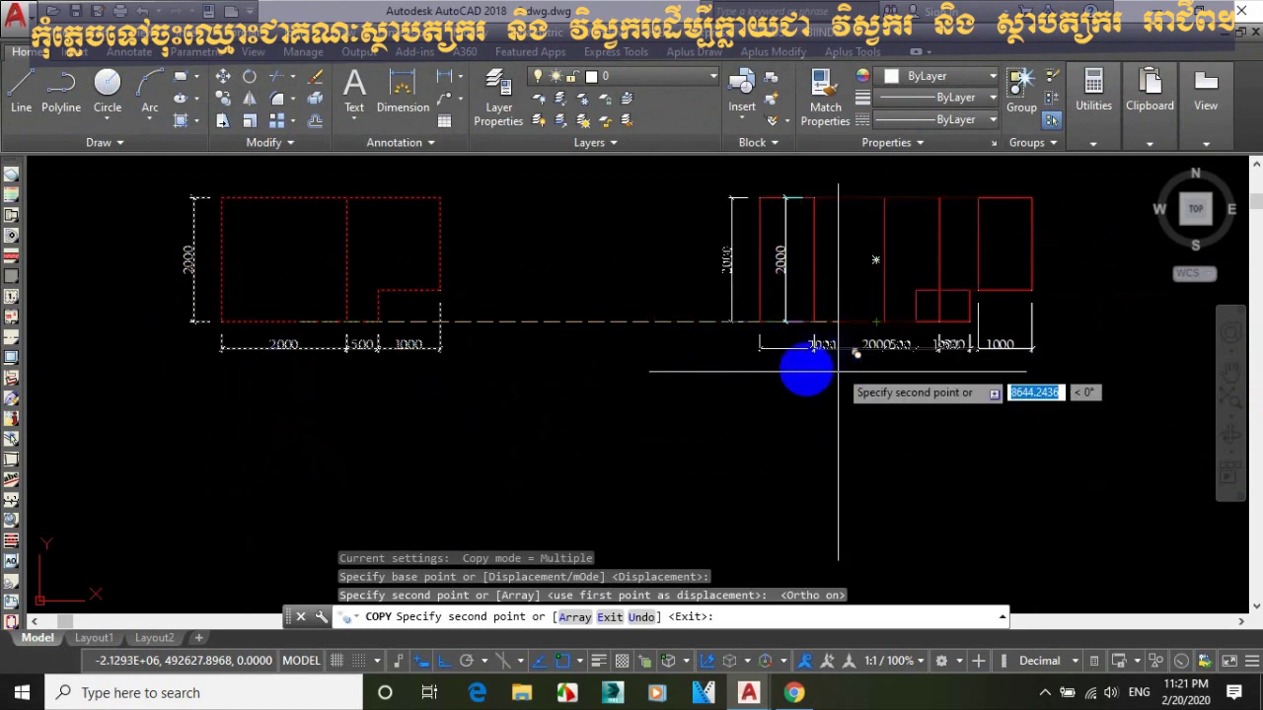
key(Return)
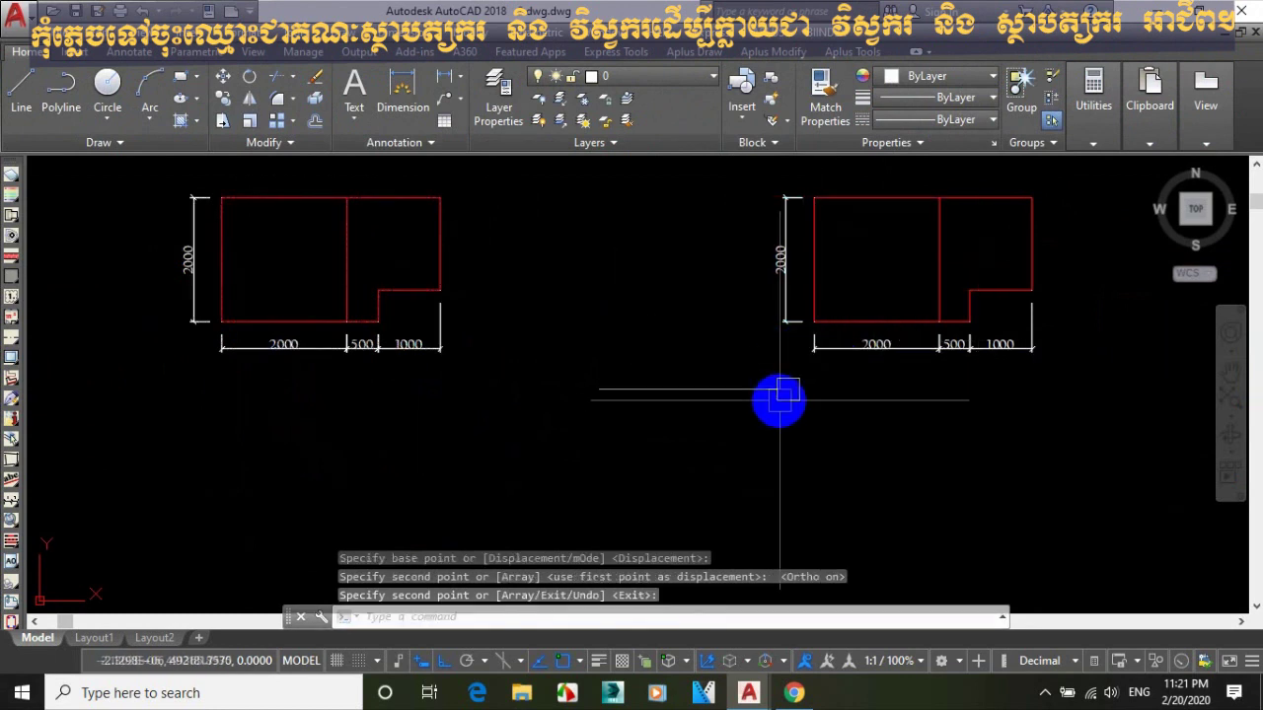
Move the copied outline and its dimensions straight down, below the level of the original.
scroll(769, 347, down, 5)
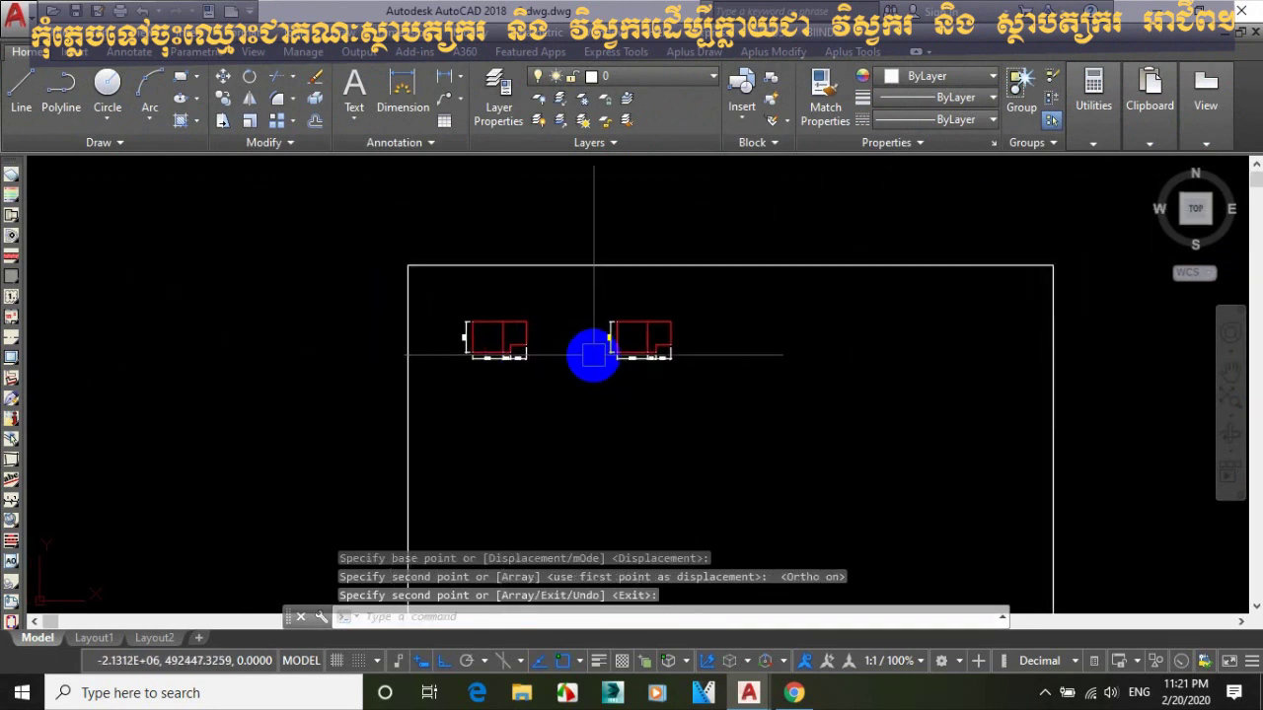
text(m)
key(Return)
click(592, 316)
click(677, 386)
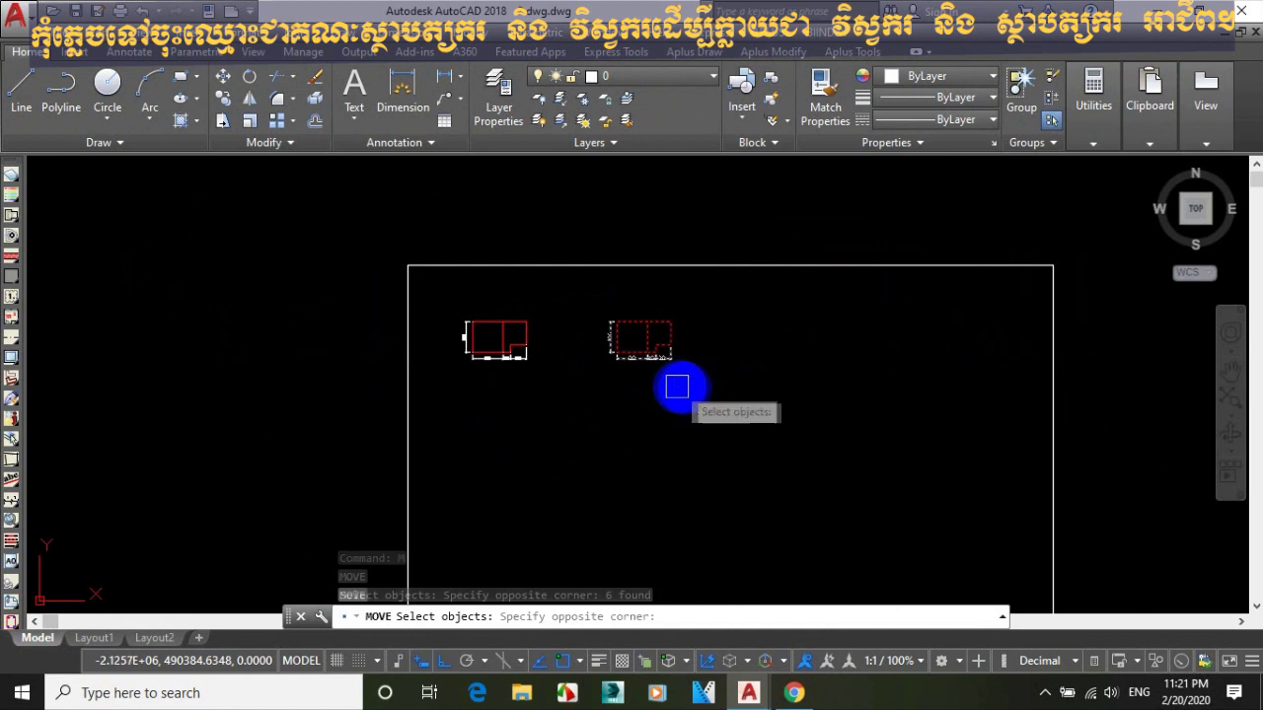
key(Return)
click(655, 358)
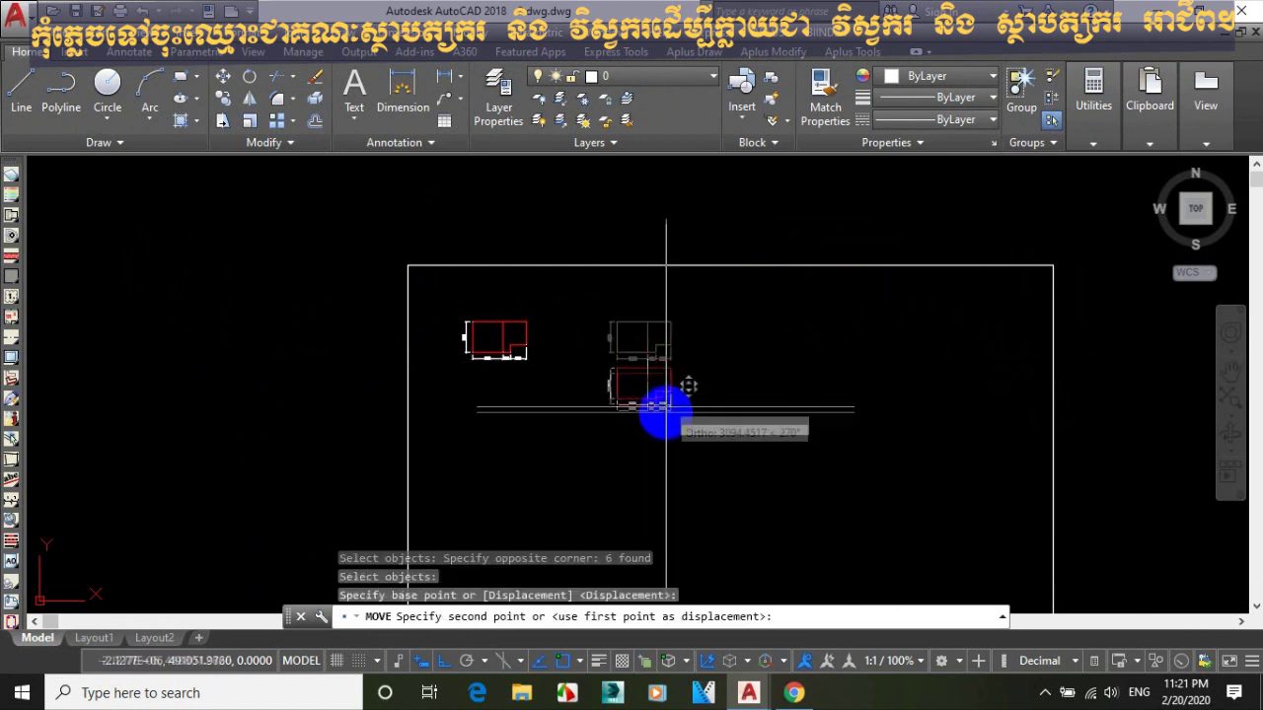
click(657, 411)
Move the copied outline and its dimensions horizontally further to the right, away from the original.
text(m)
key(Return)
click(696, 351)
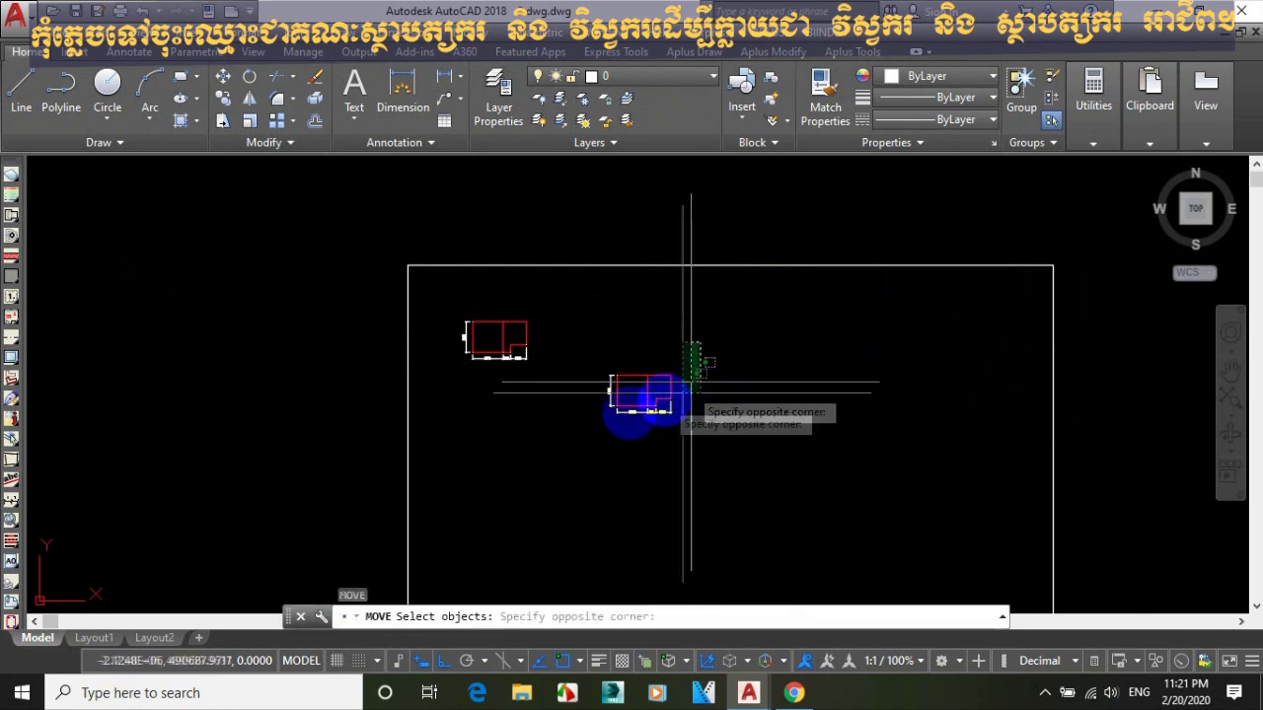
click(614, 417)
click(691, 366)
click(614, 419)
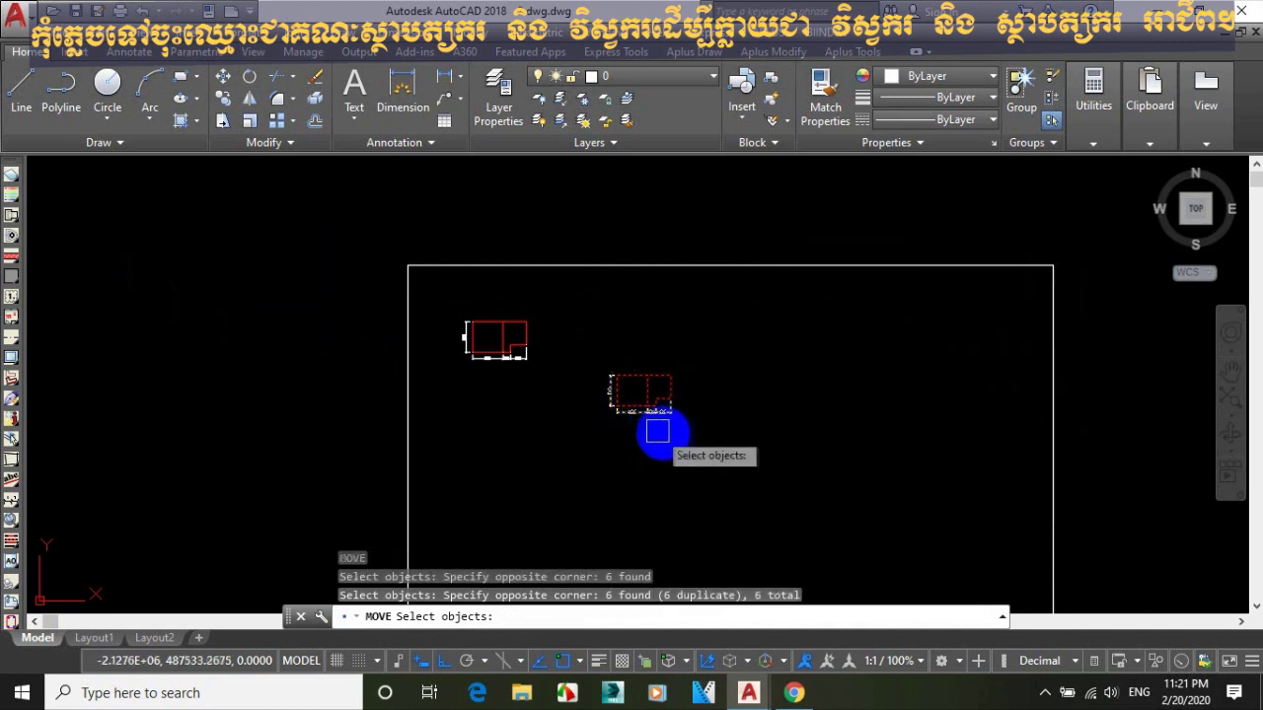
key(Return)
click(661, 434)
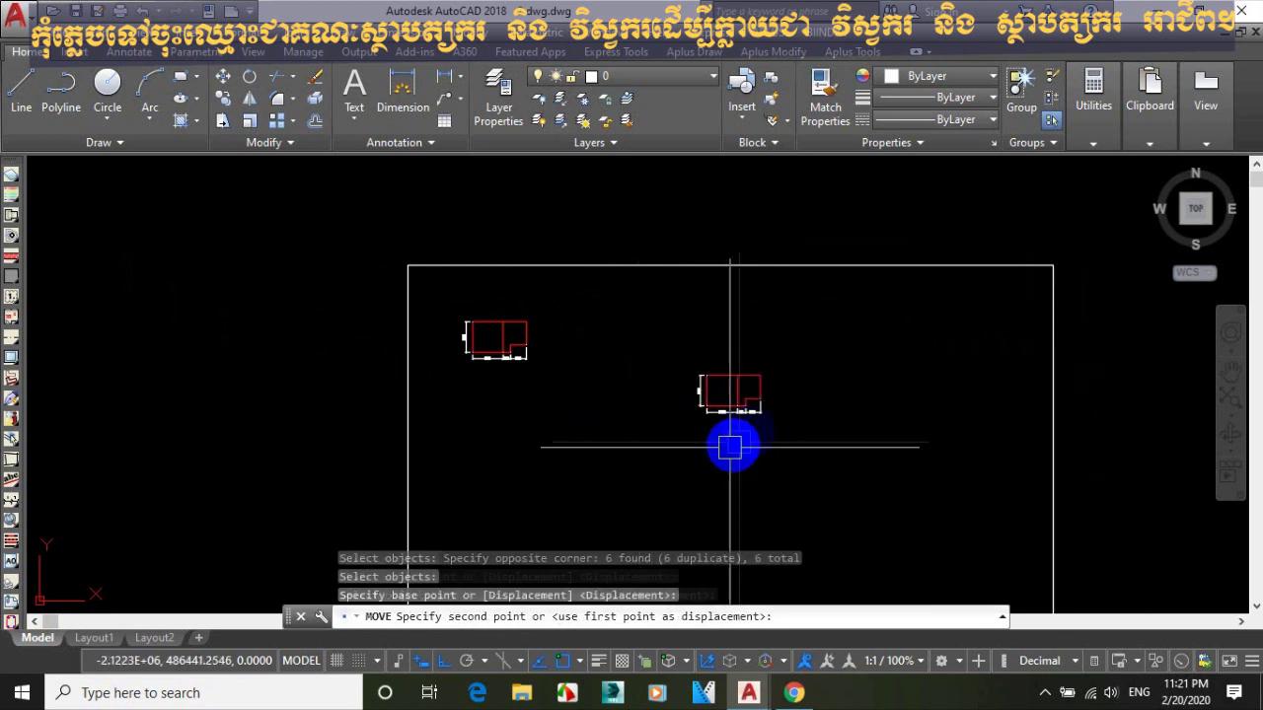
click(749, 419)
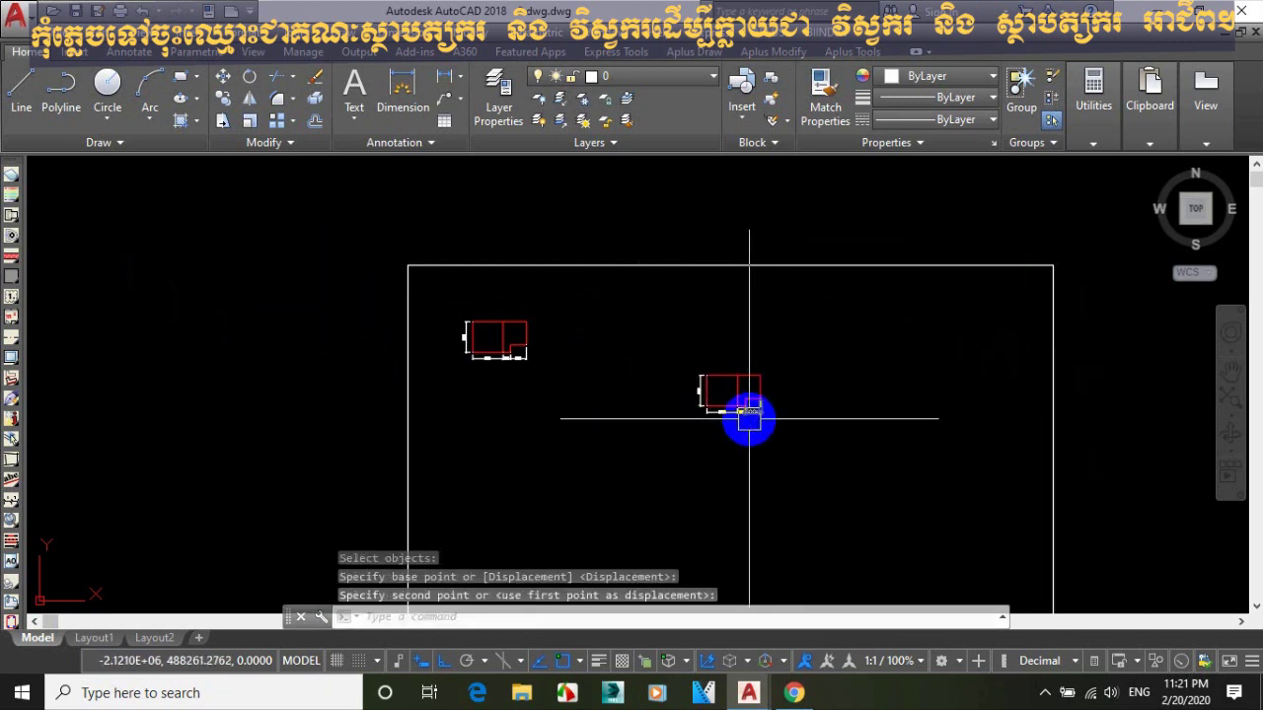
Scale the copied outline and its dimensions by a factor of 2 about the centre of its square room.
text(sc)
key(Return)
click(784, 355)
click(667, 442)
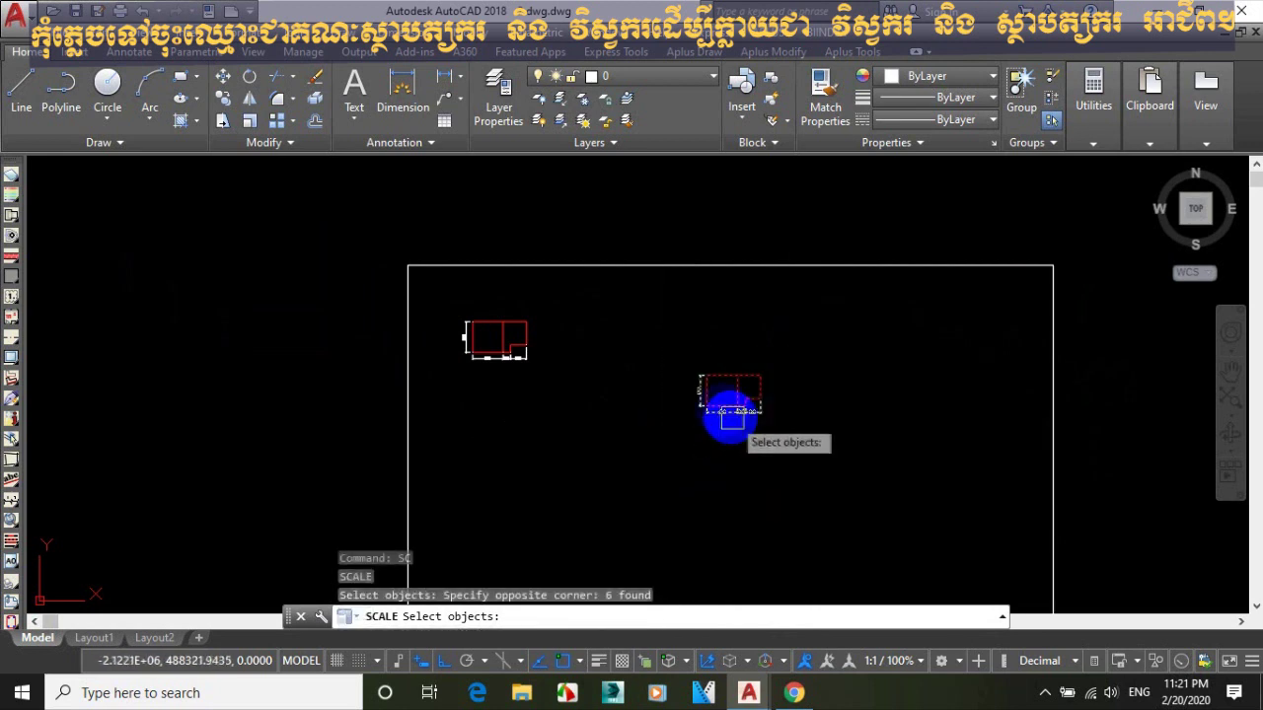
key(Return)
click(723, 391)
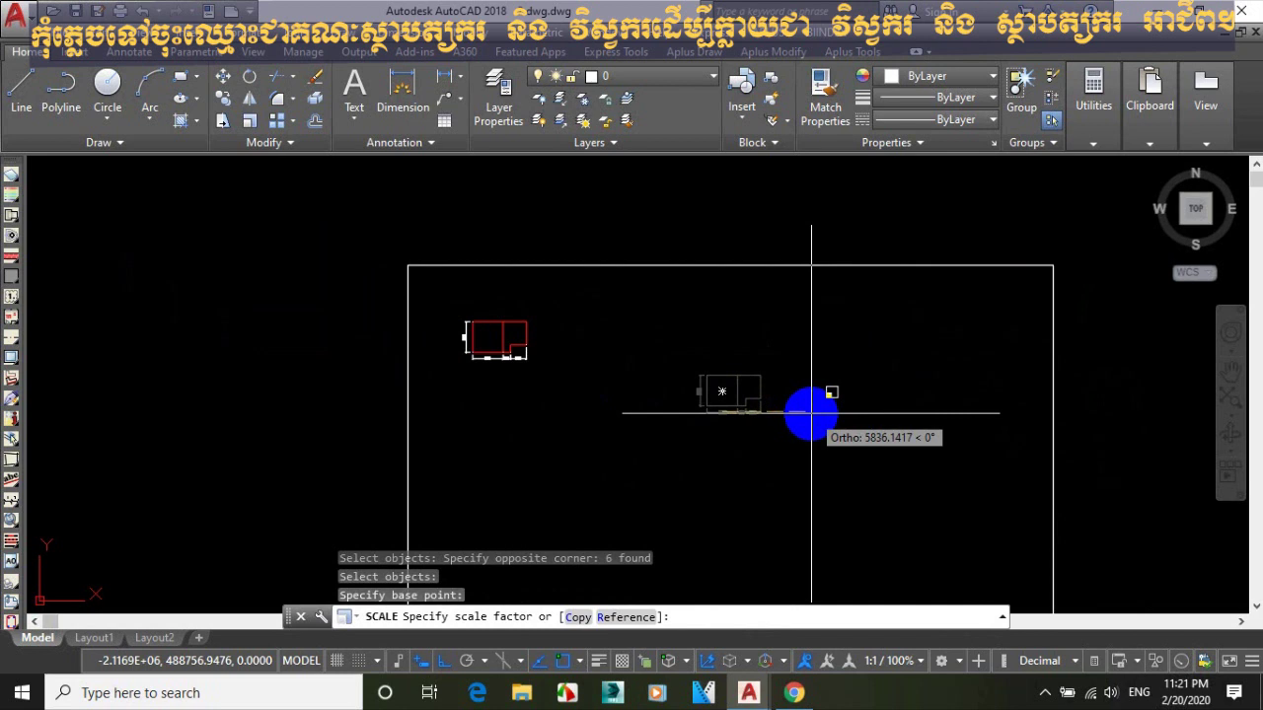
key(Return)
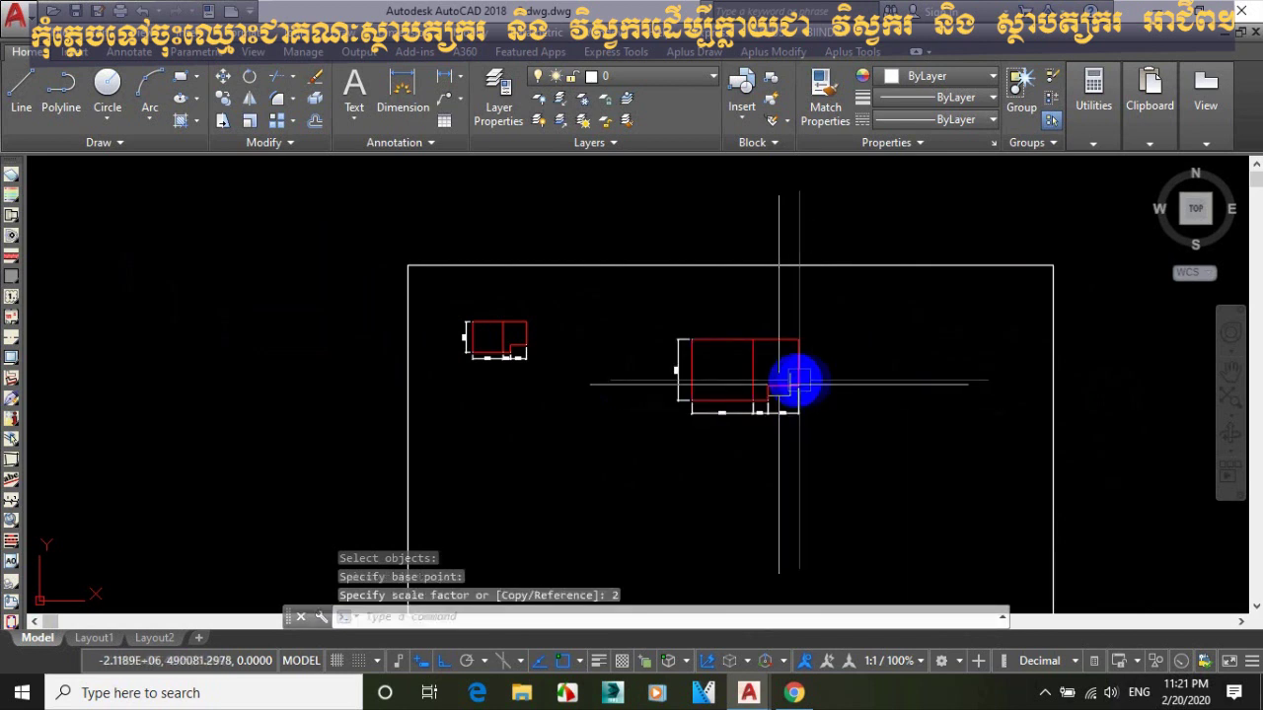
Move the enlarged outline and its dimensions horizontally toward the right edge of the white frame.
text(m)
key(Return)
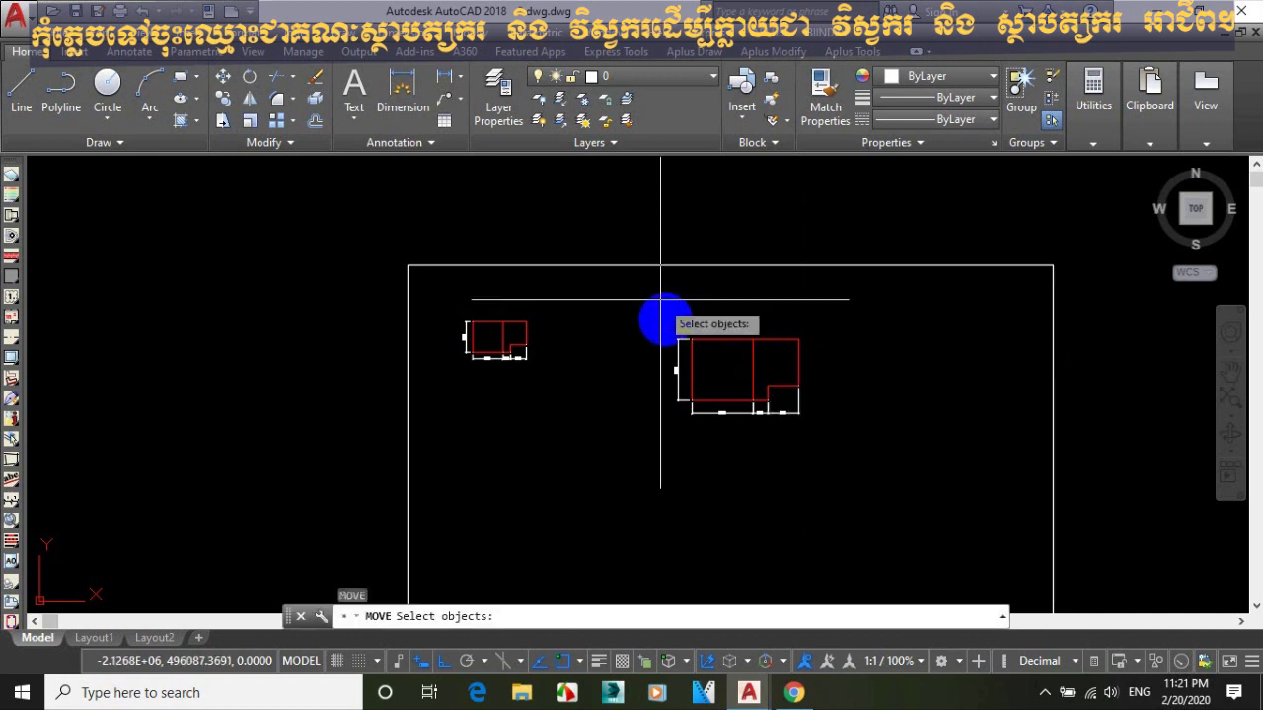
click(660, 299)
click(808, 440)
key(Return)
click(740, 452)
click(907, 454)
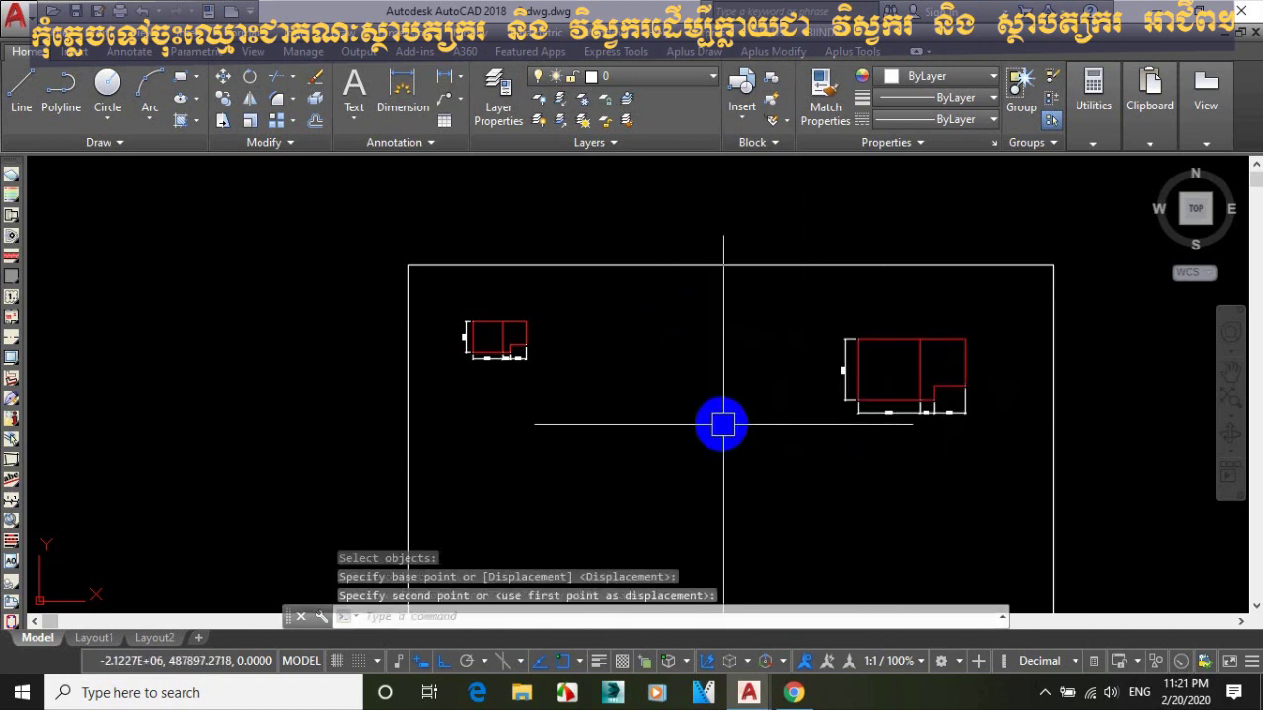
Copy the original small outline with its dimensions straight down inside the white frame.
middle_drag(722, 423, 662, 366)
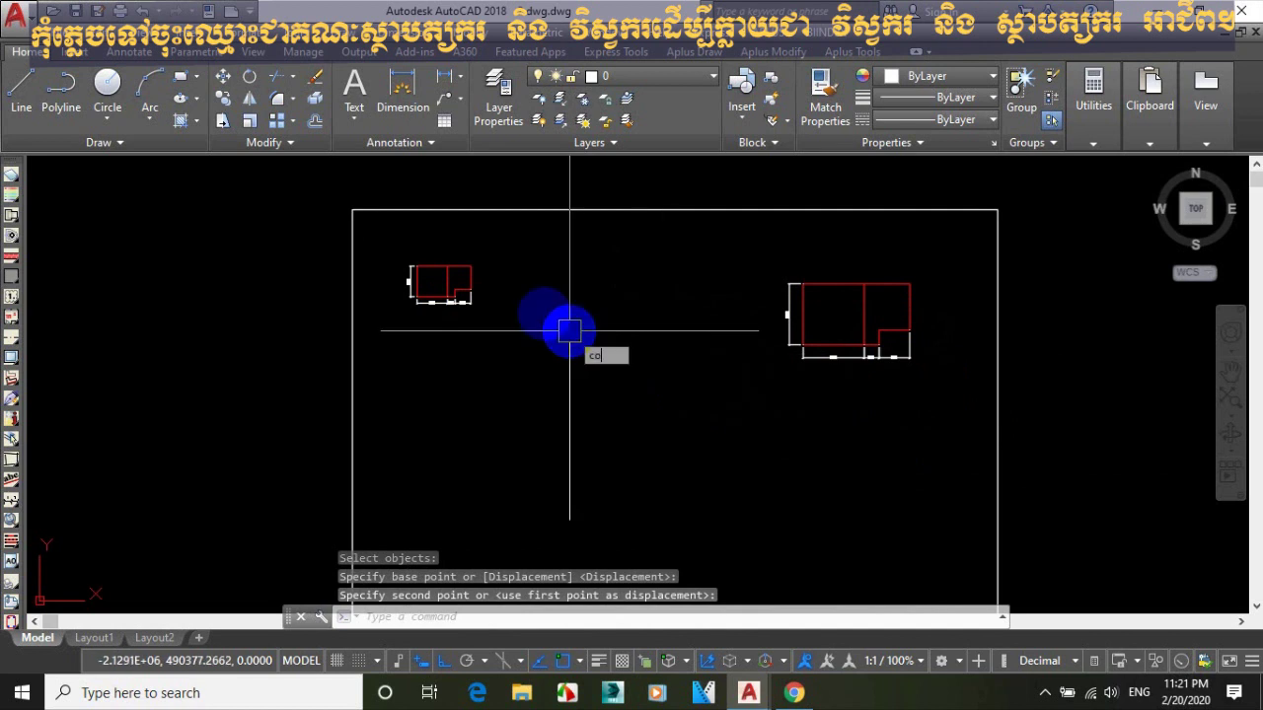
key(Return)
click(510, 248)
click(392, 334)
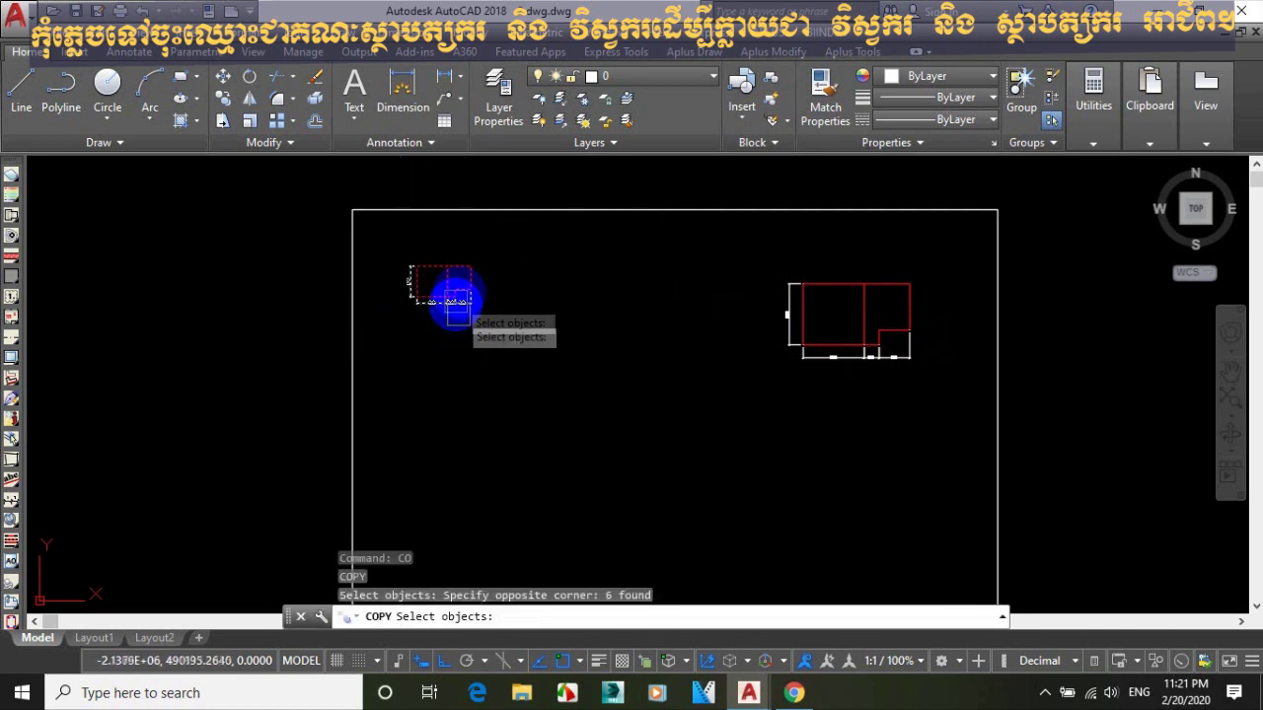
key(Return)
click(472, 277)
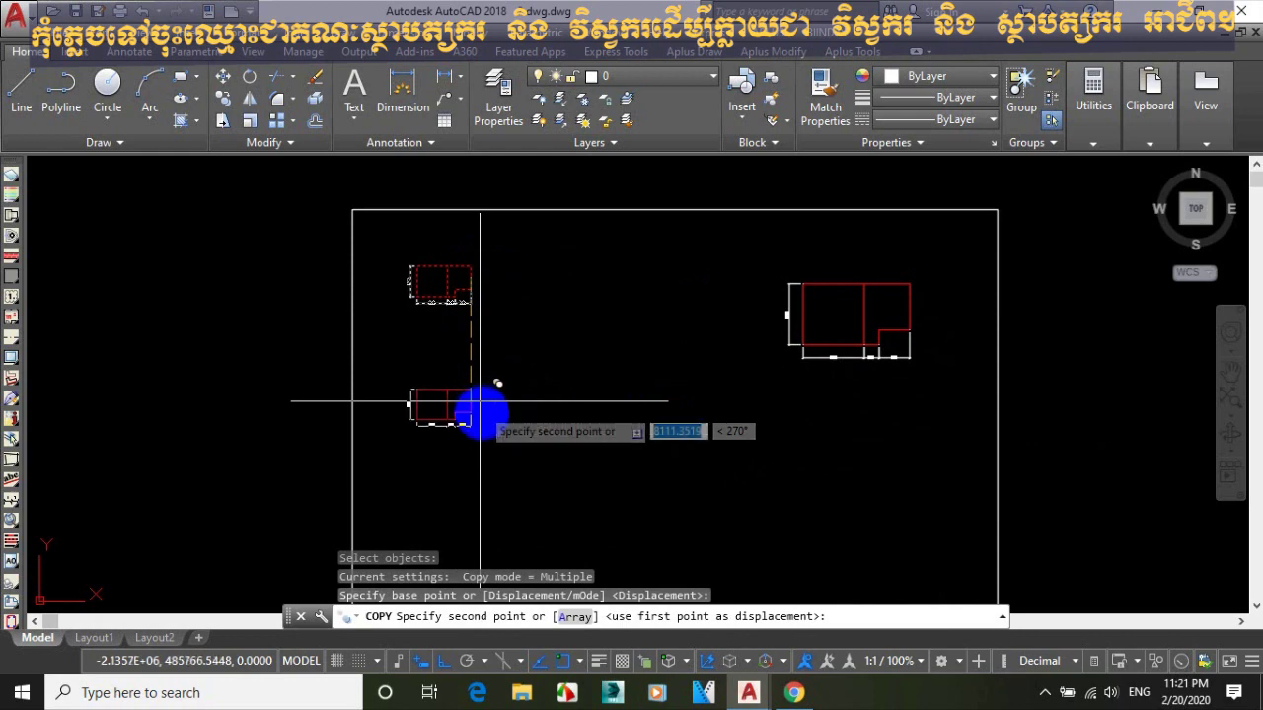
click(474, 417)
key(Escape)
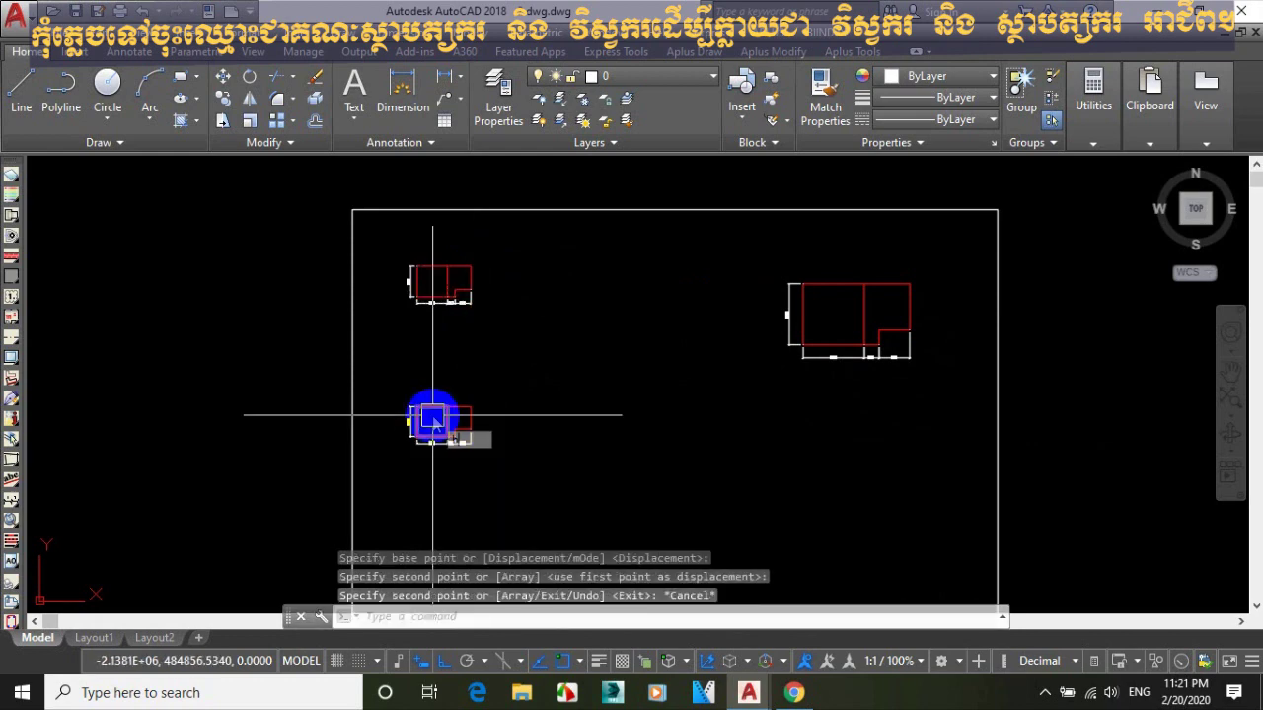
Convert the lower small outline and its dimensions into a block named fdvdfvd.
text(b)
key(Return)
text(fdvdfvd)
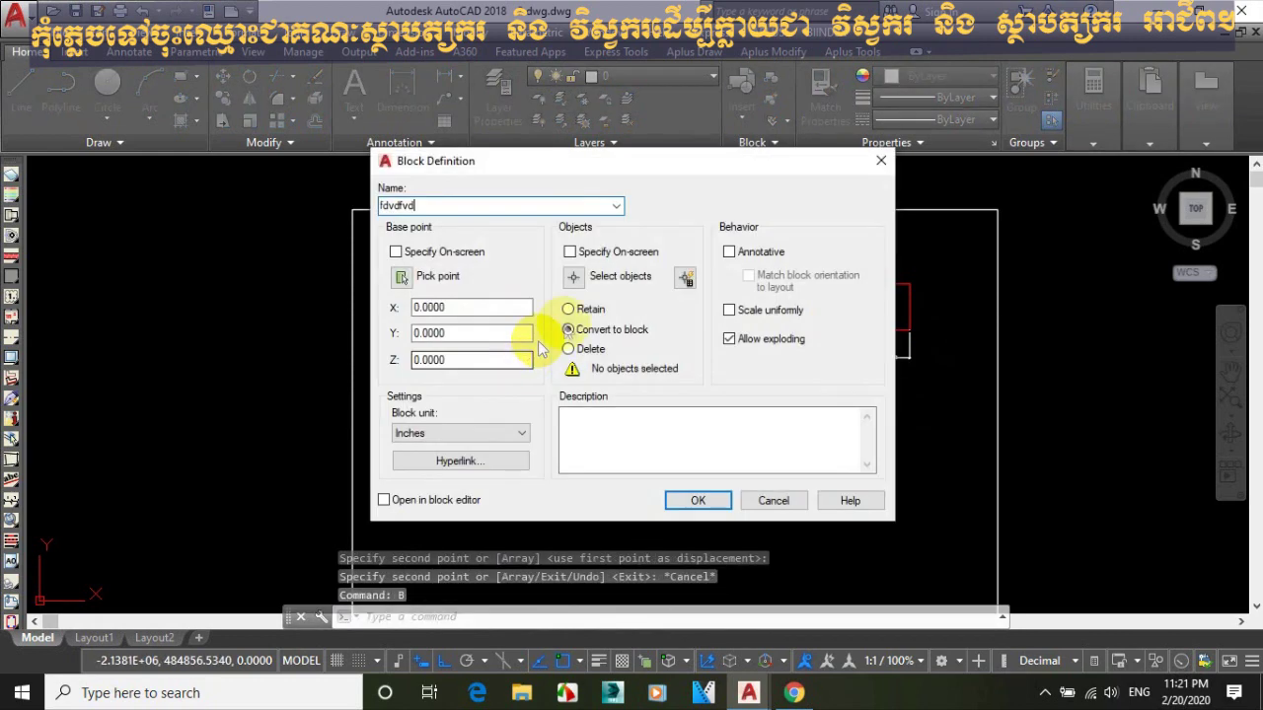
click(574, 276)
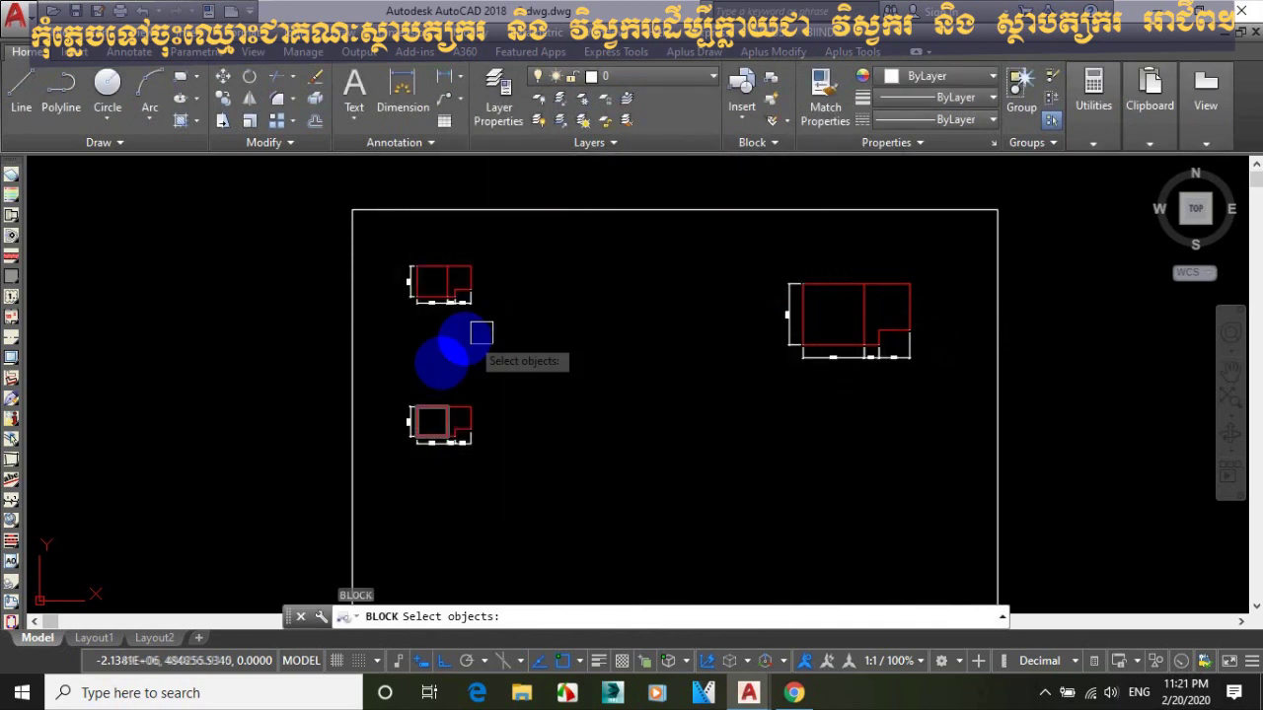
click(399, 375)
click(503, 467)
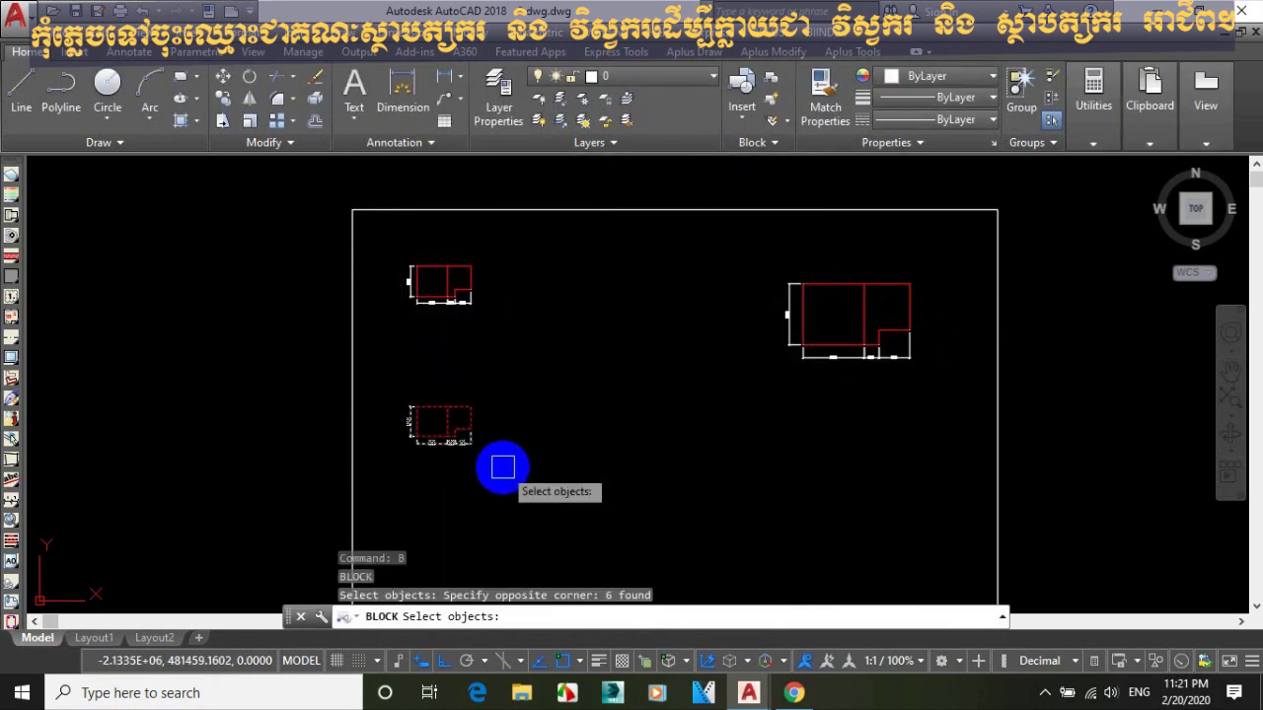
right_click(501, 458)
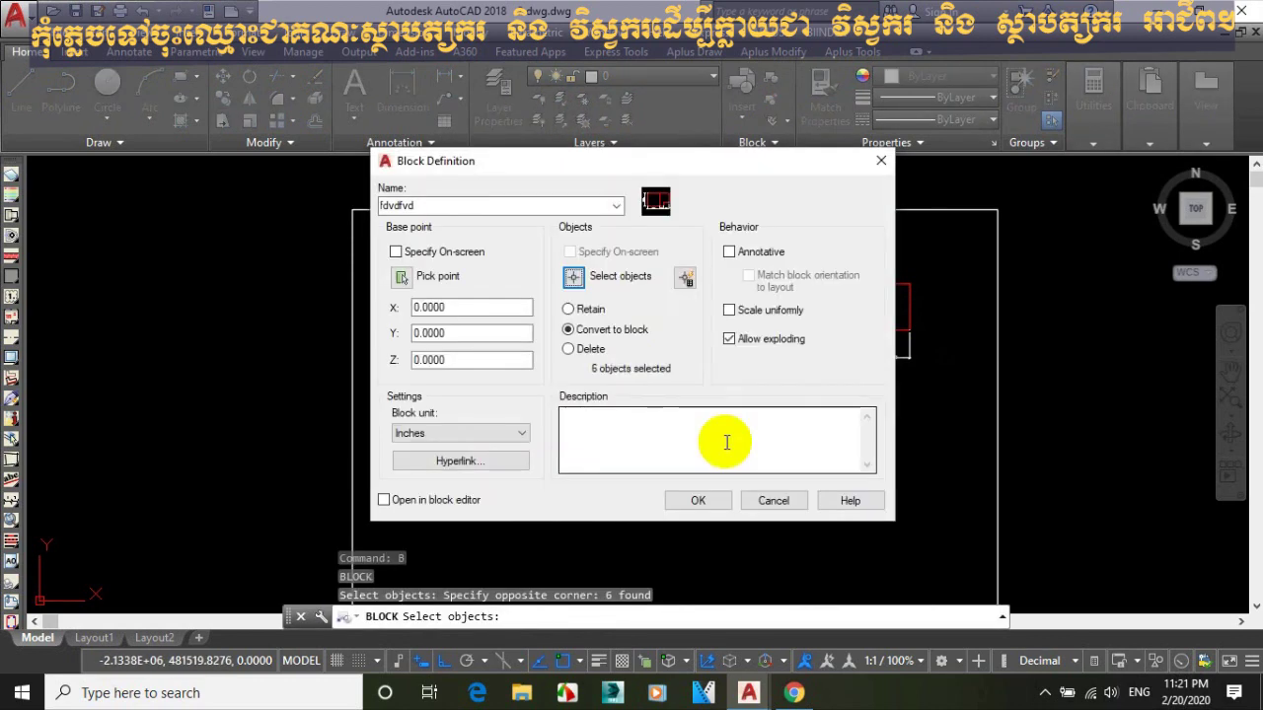
click(698, 503)
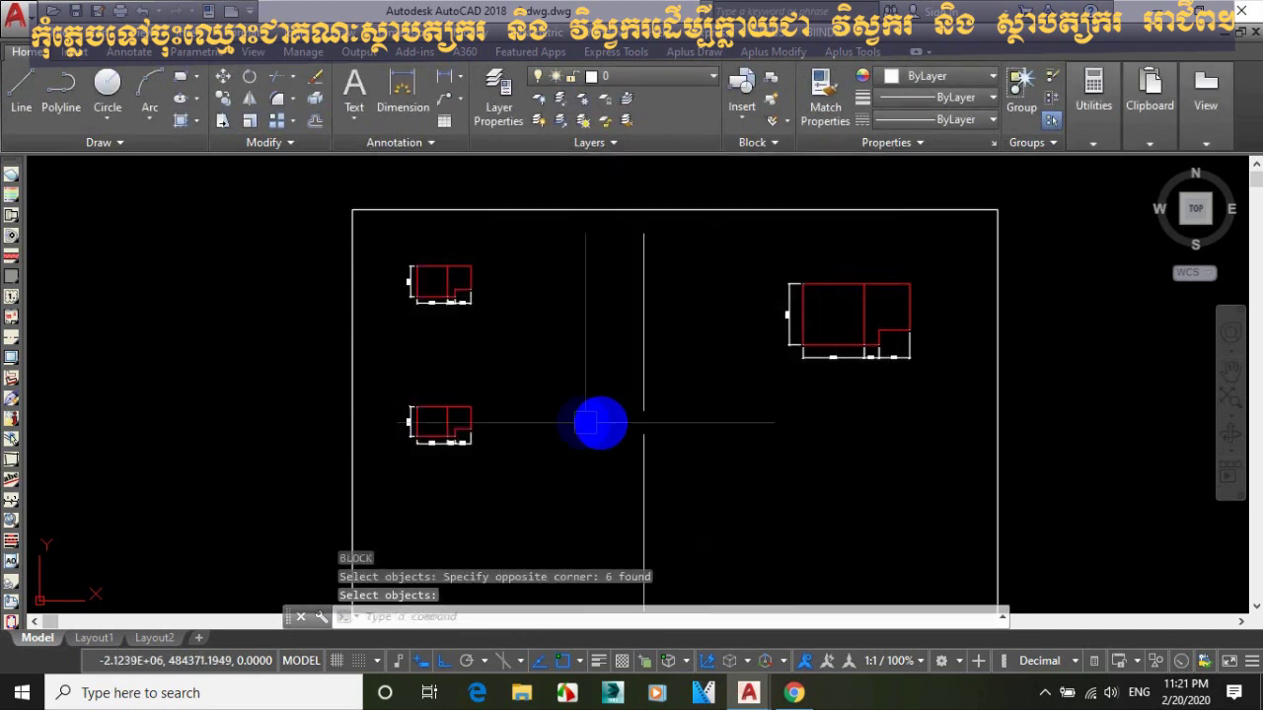
Copy the new block horizontally to the right, placing it beneath the enlarged outline.
text(co)
key(Return)
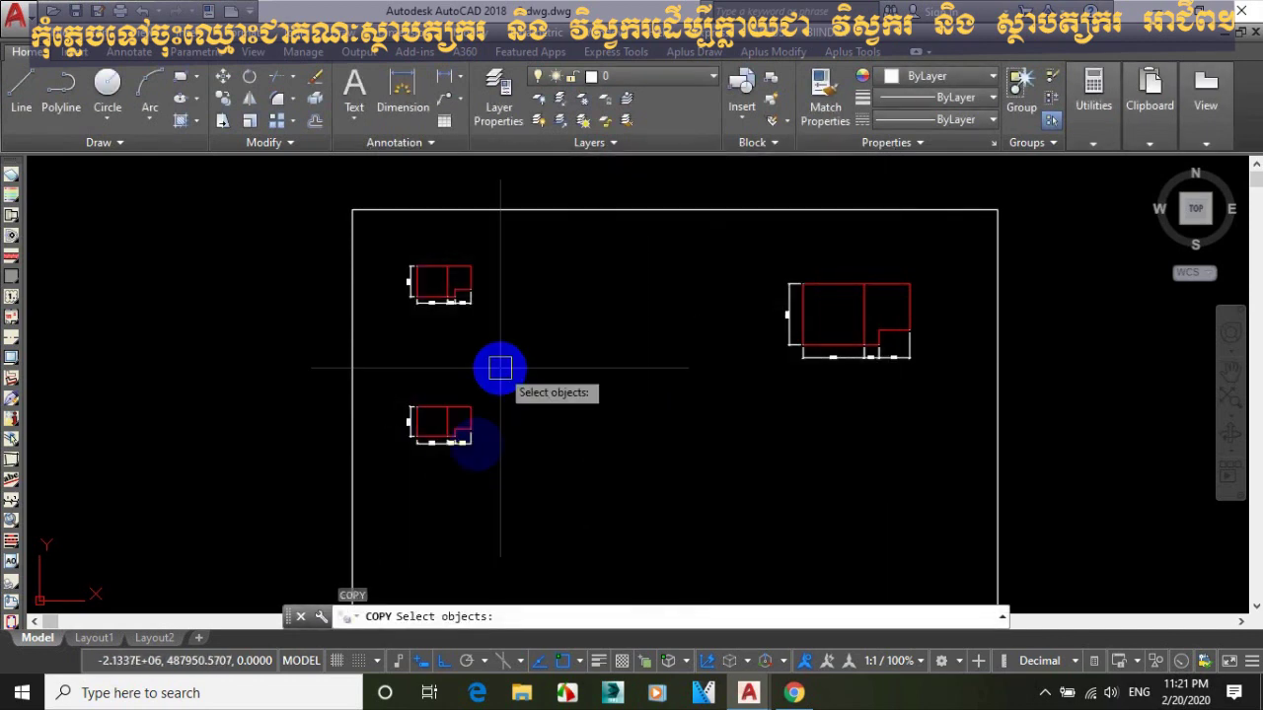
click(501, 366)
click(398, 476)
right_click(439, 488)
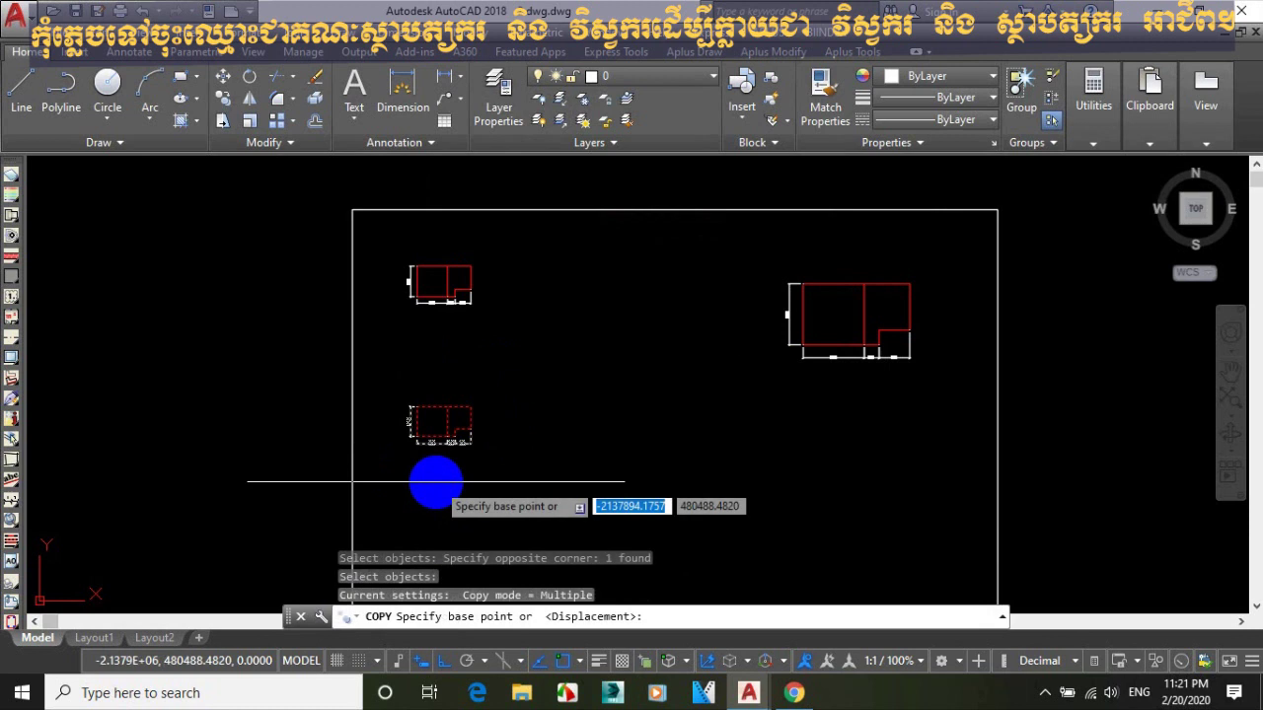
click(436, 483)
click(822, 503)
key(Escape)
Scale the block copy under the enlarged outline by a factor of 2.
middle_drag(789, 484, 691, 455)
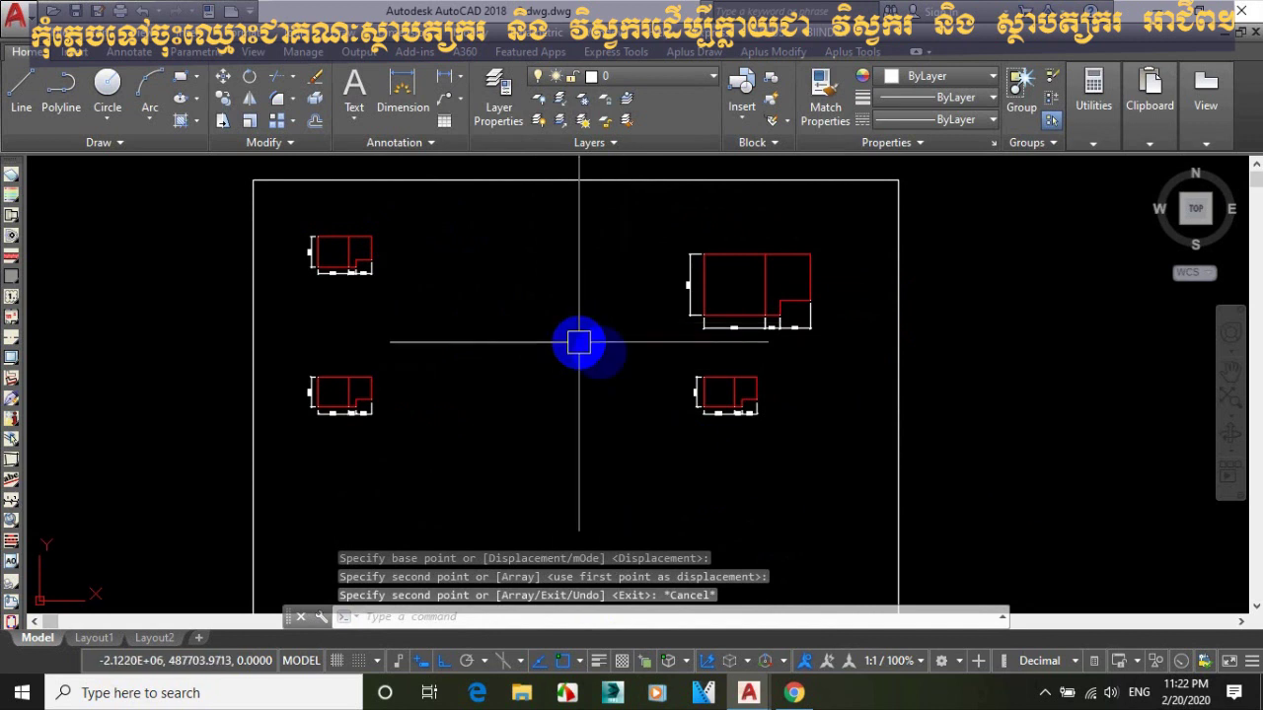
click(719, 394)
text(SC)
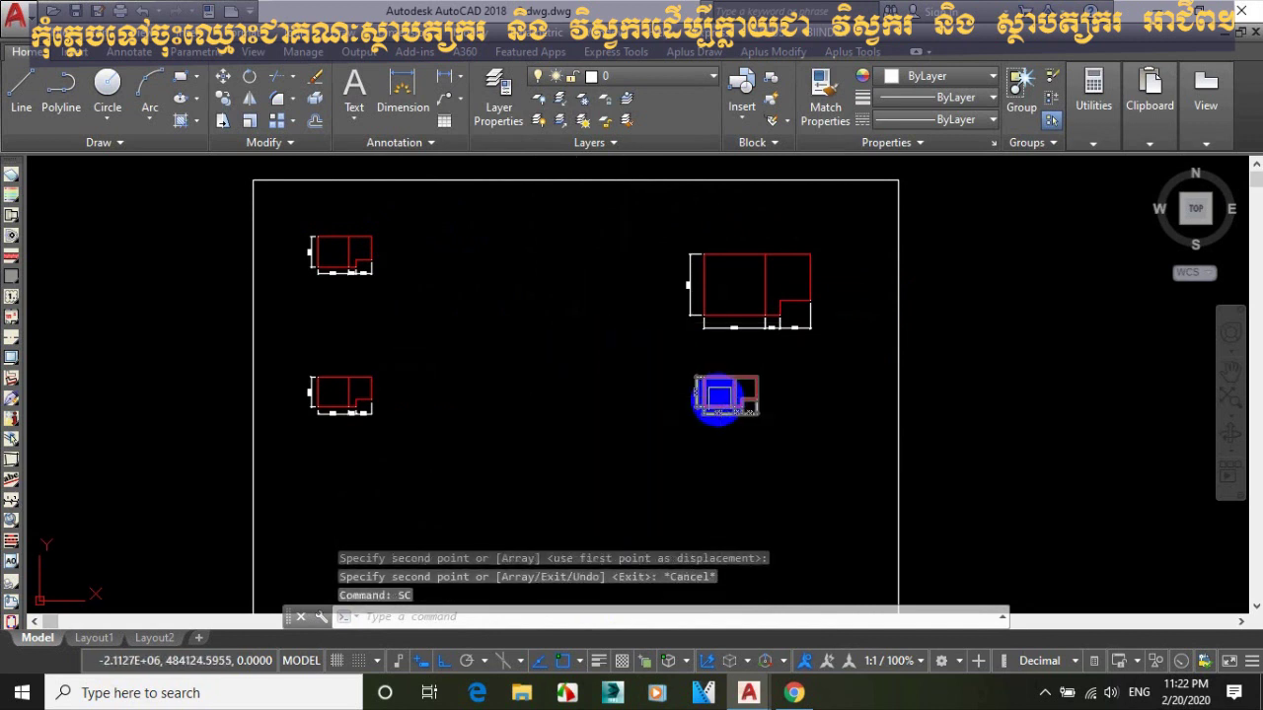
key(Return)
click(701, 400)
key(Return)
click(705, 411)
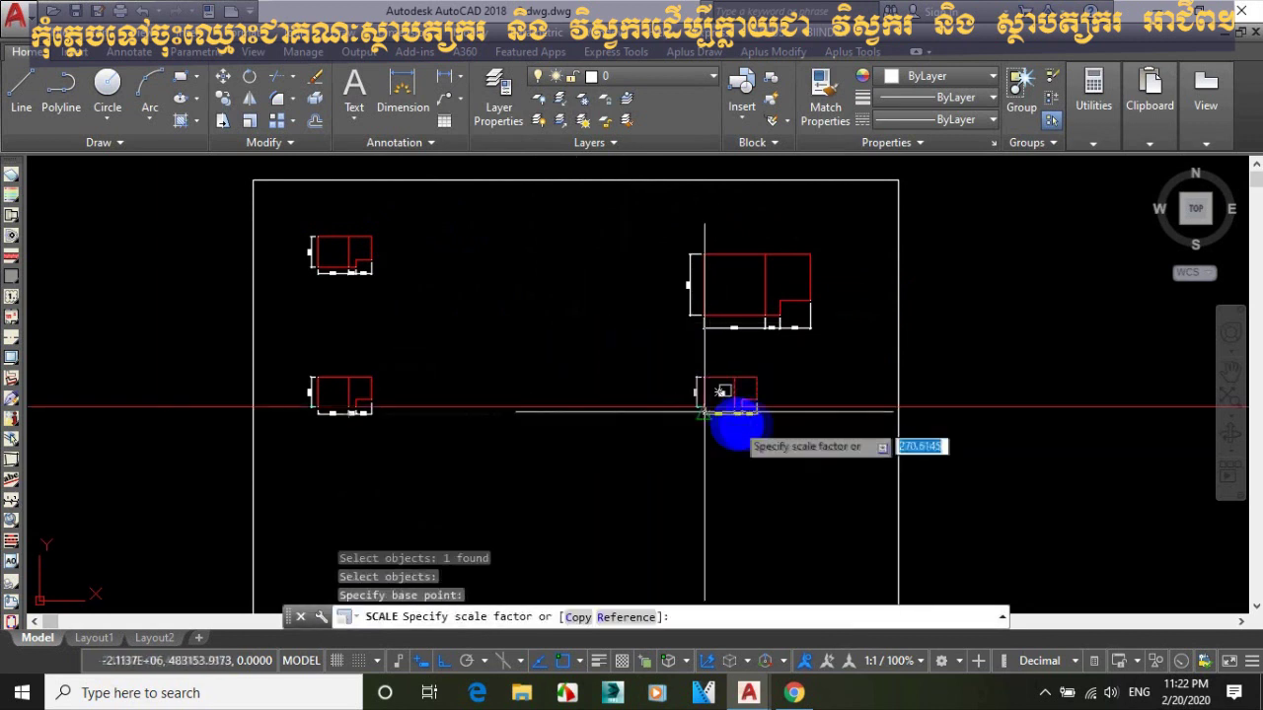
key(Return)
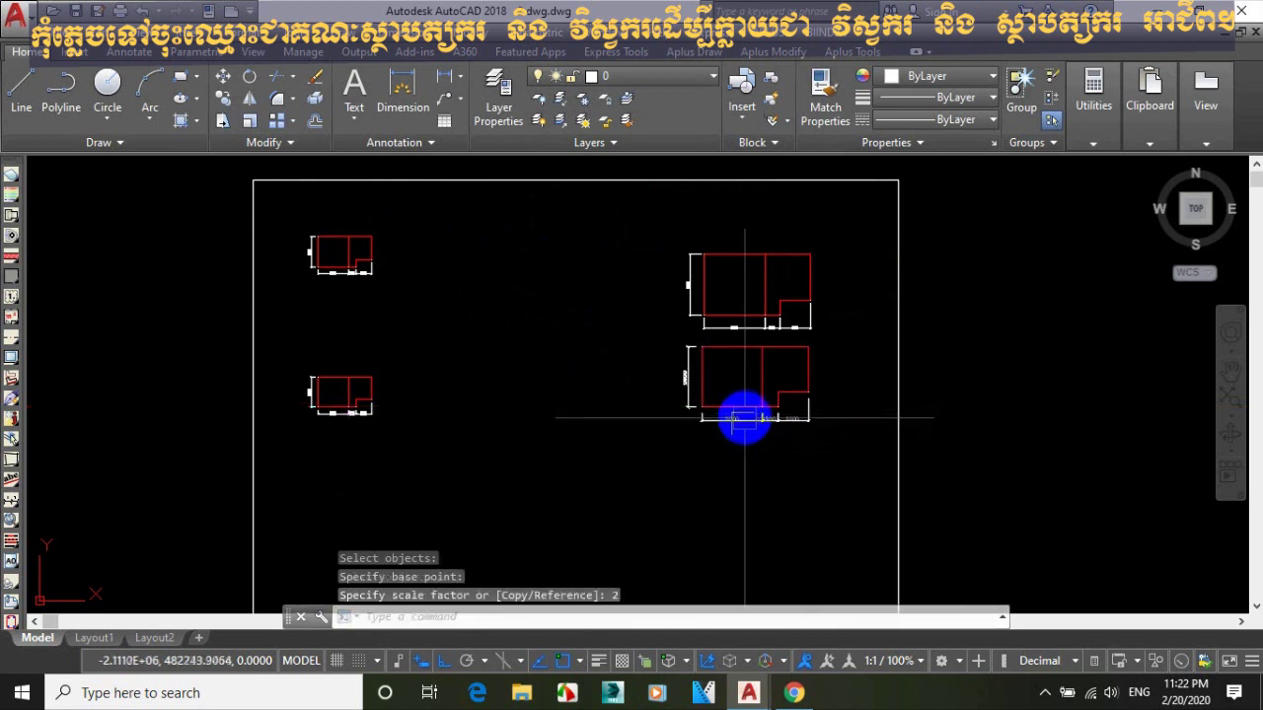
scroll(691, 380, up, 6)
text(m)
key(Return)
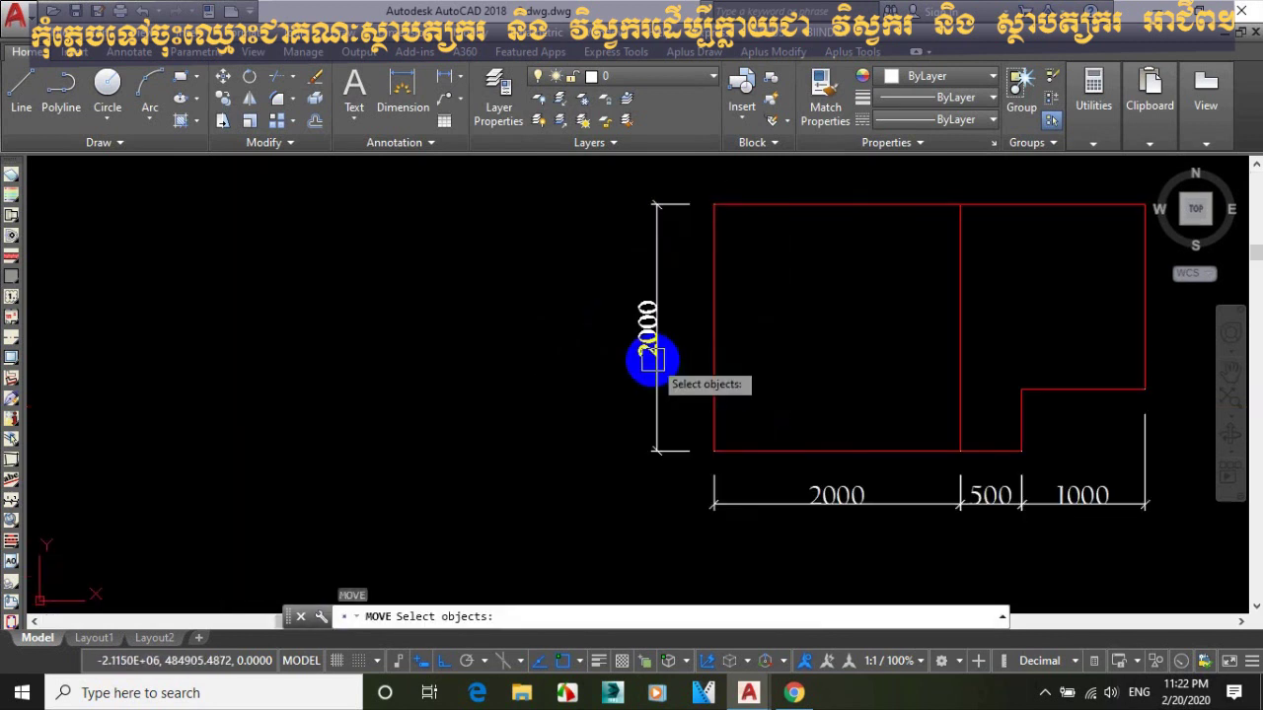
scroll(651, 360, down, 4)
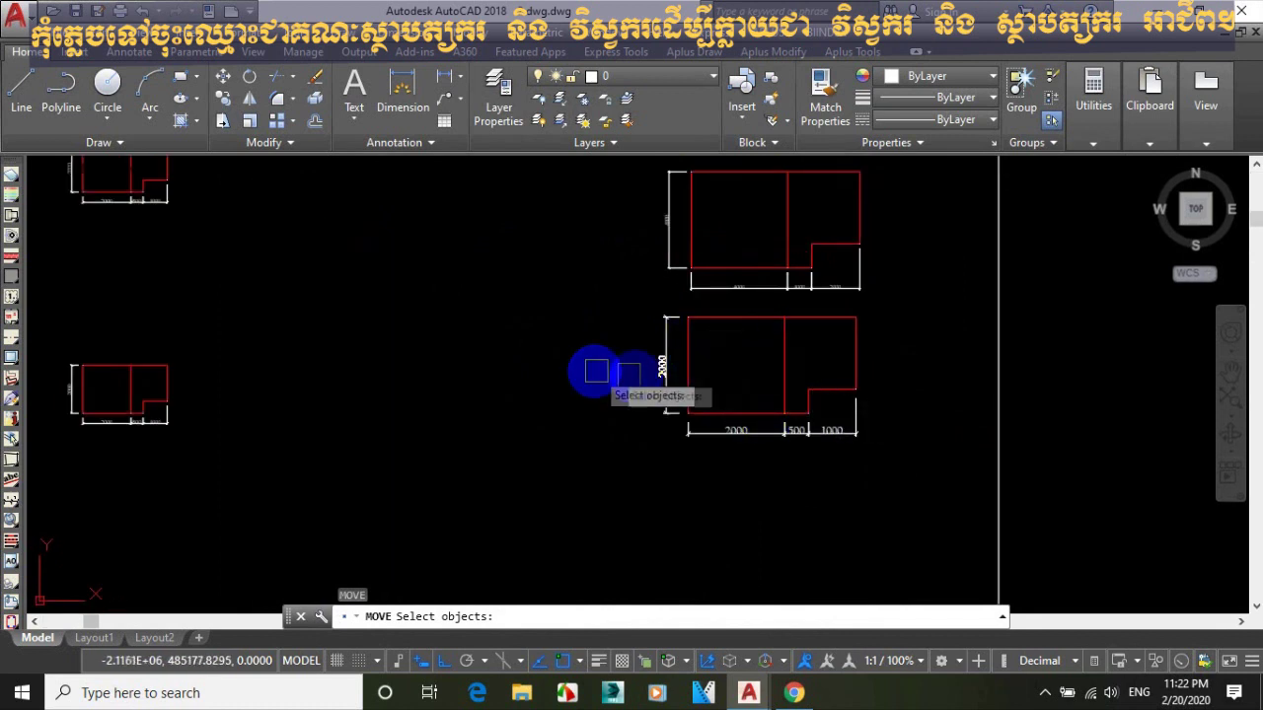
middle_drag(635, 376, 660, 398)
key(Escape)
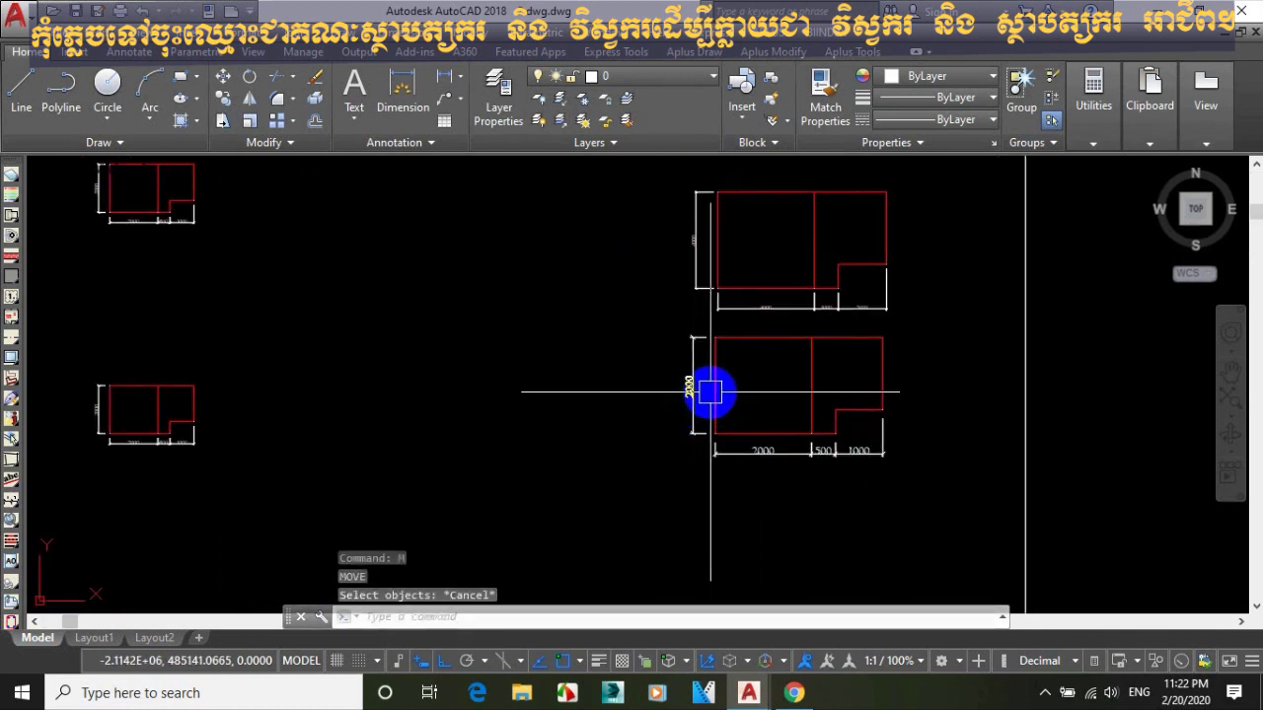
Explode the enlarged block copy into separate objects and inspect its vertical dimension up close.
text(x)
key(Return)
scroll(708, 395, up, 5)
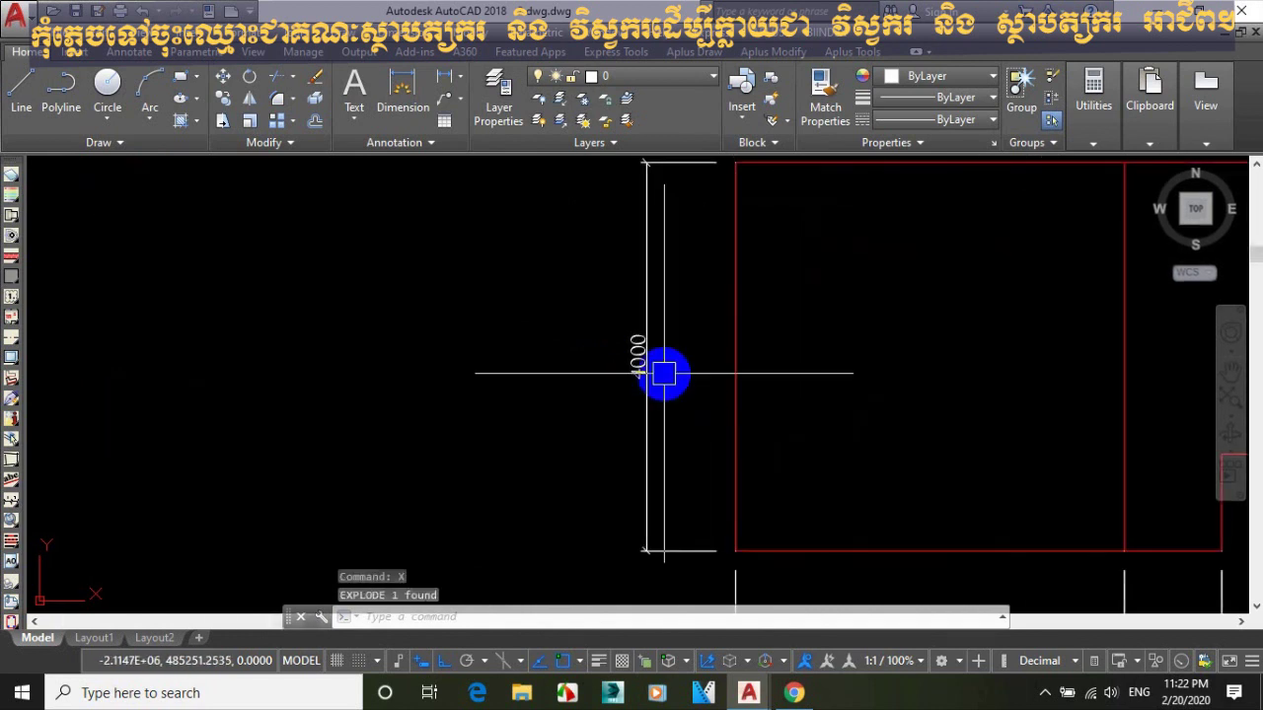
Move the upper enlarged outline and its dimensions upward to widen the gap above the lower enlarged outline.
scroll(668, 375, down, 7)
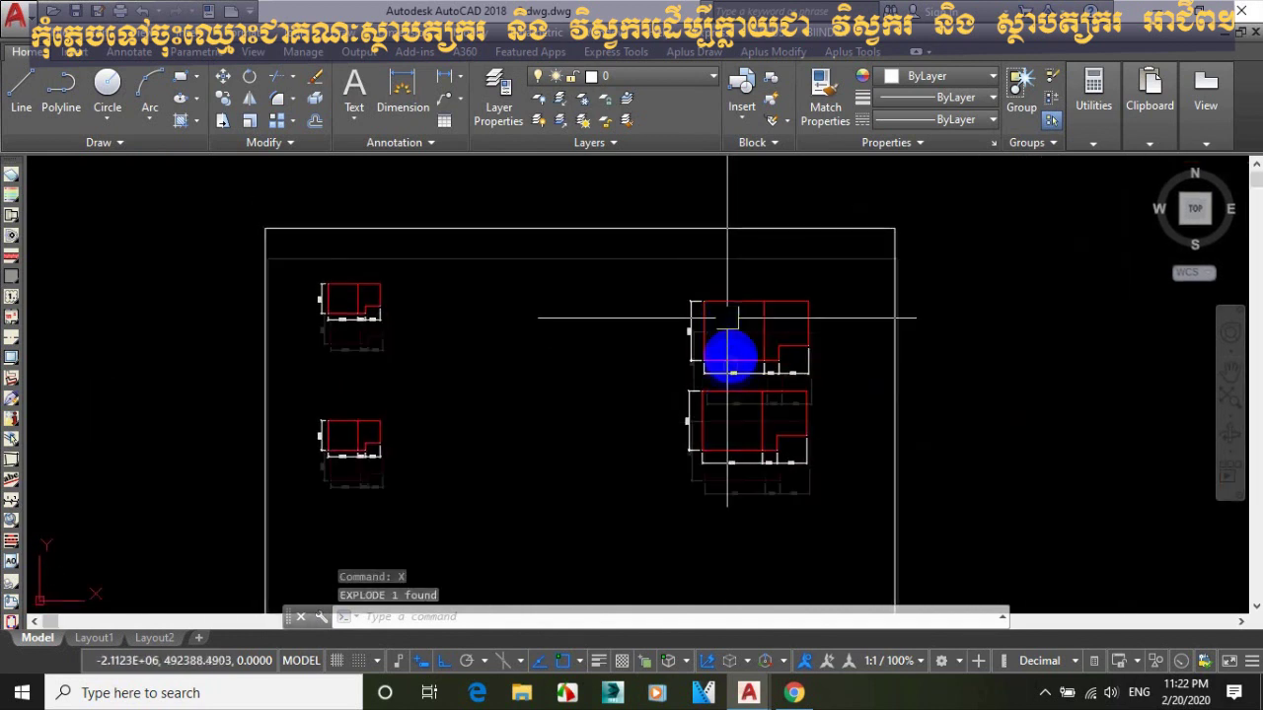
text(m)
key(Return)
click(638, 294)
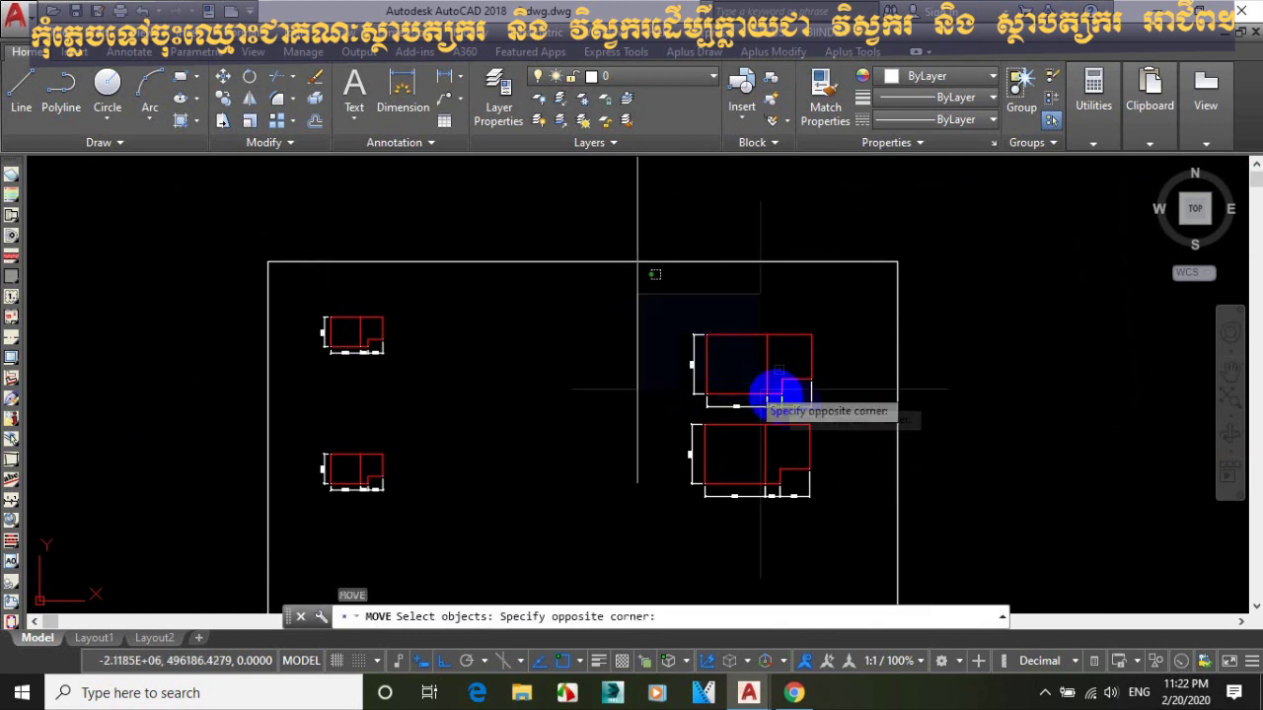
click(827, 417)
key(Return)
click(853, 373)
click(851, 352)
Examine the dimension values on both enlarged outlines and compare them with those on the small outlines.
scroll(697, 333, up, 4)
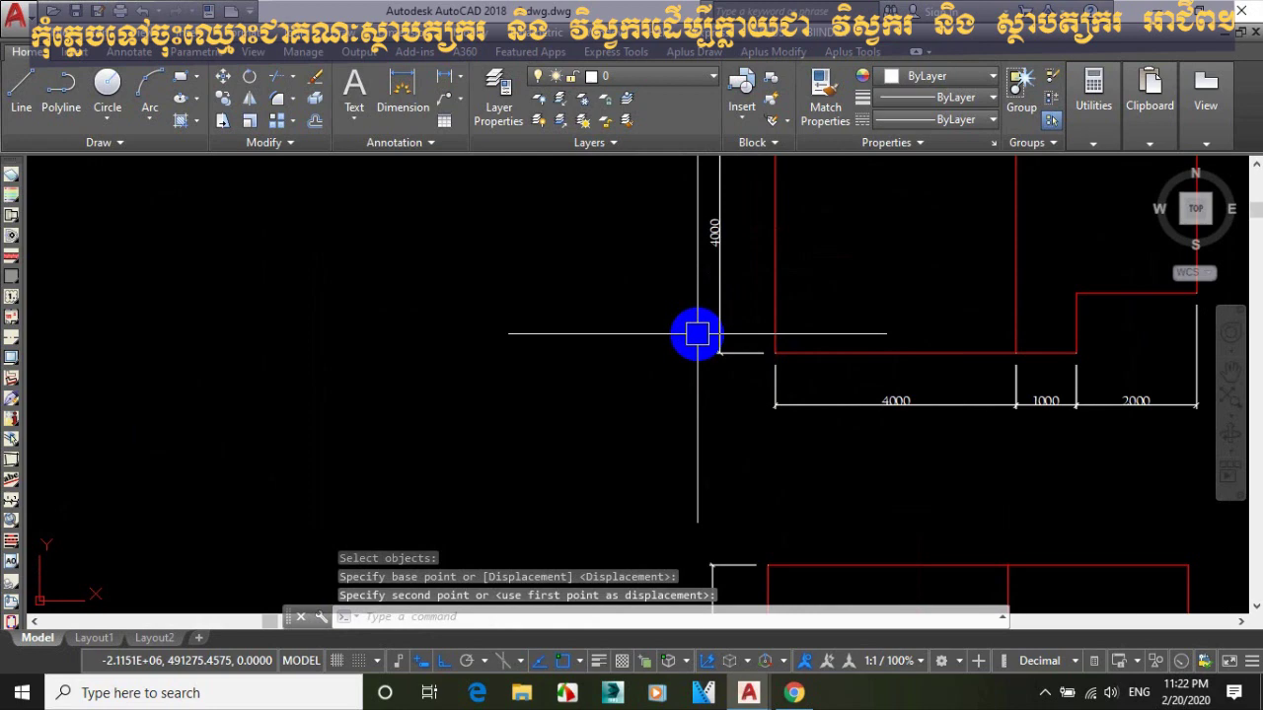
scroll(632, 360, down, 2)
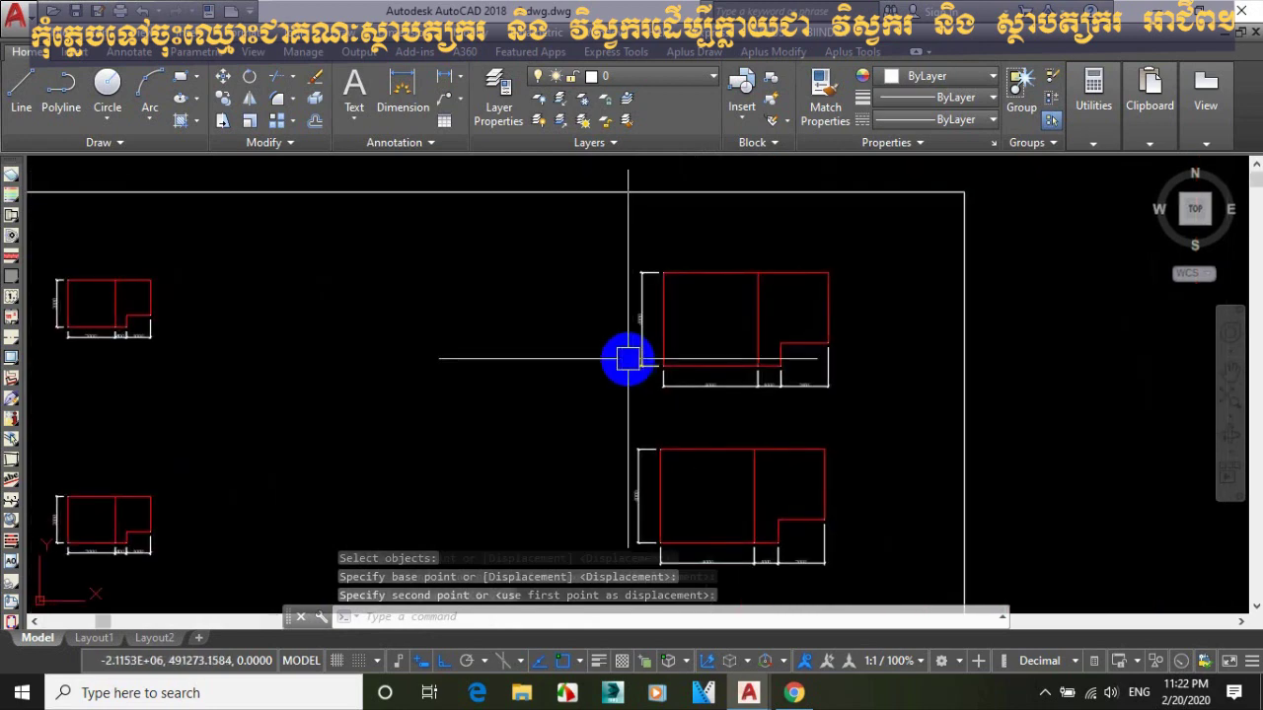
key(F6)
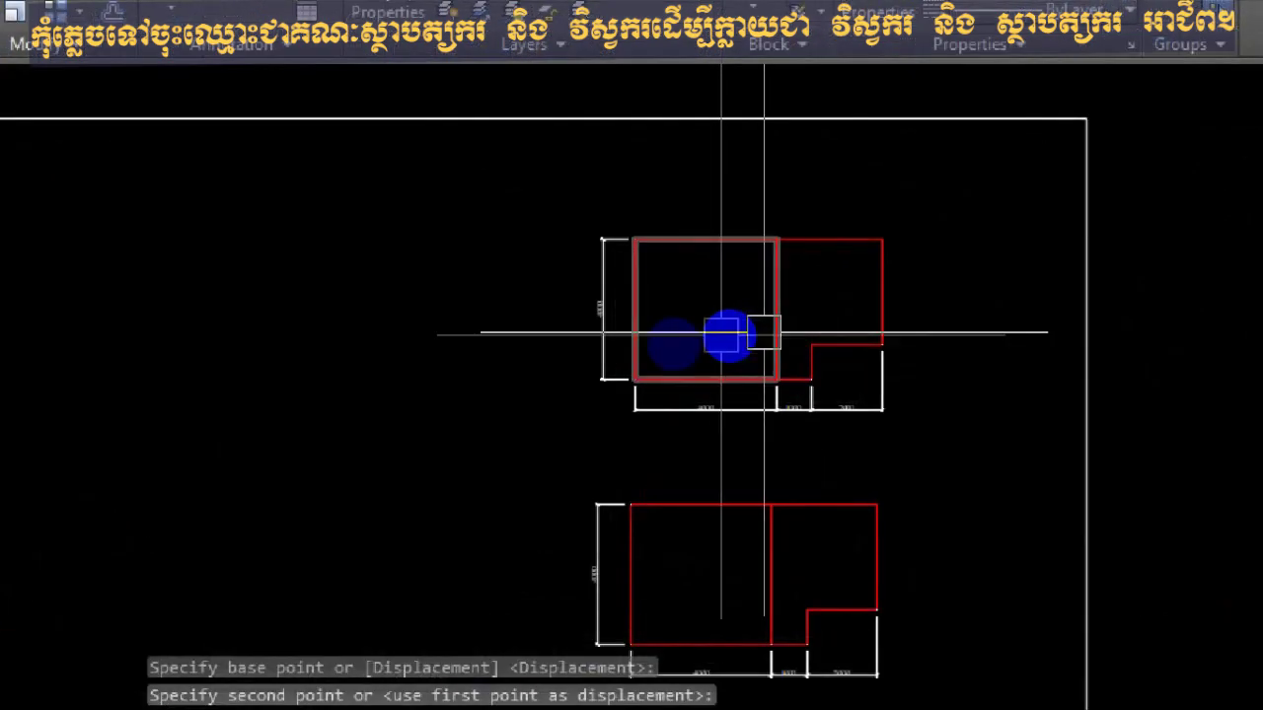
scroll(718, 336, up, 4)
middle_drag(547, 375, 523, 381)
middle_drag(435, 401, 411, 415)
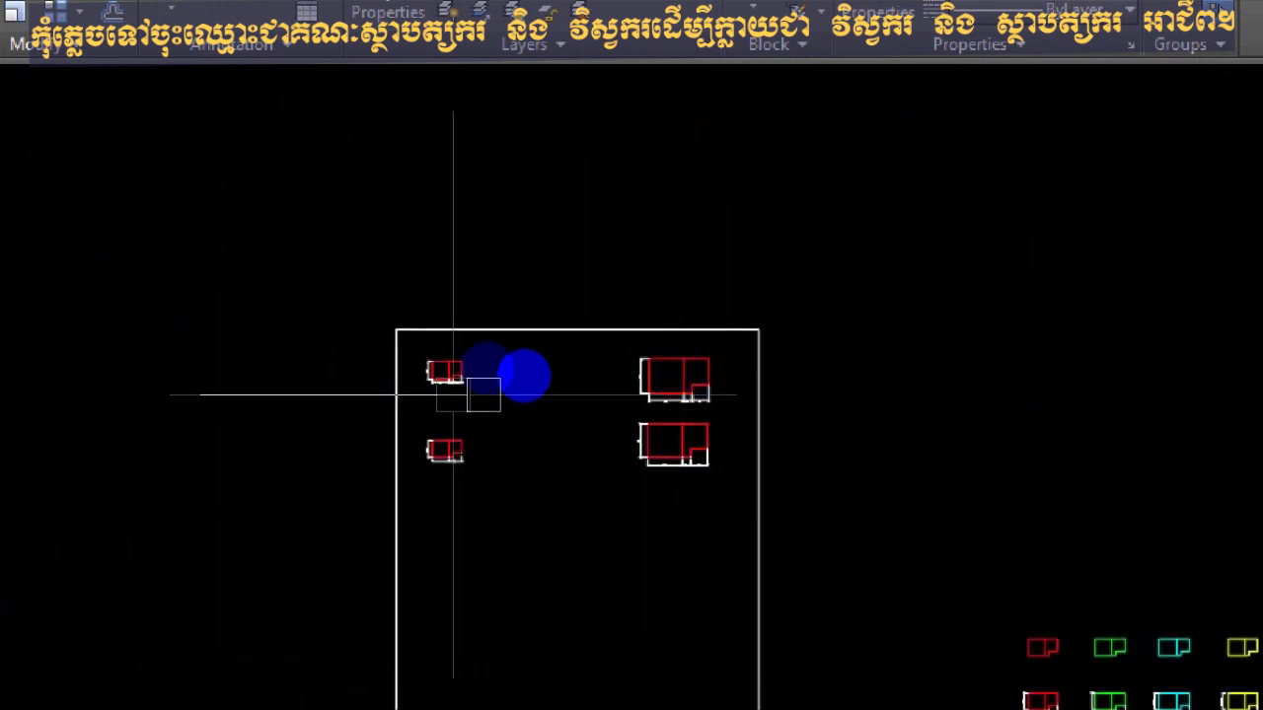
scroll(583, 358, up, 5)
middle_drag(504, 390, 316, 395)
scroll(315, 395, down, 4)
mouse_move(928, 375)
middle_down()
mouse_move(885, 309)
mouse_move(870, 352)
middle_up()
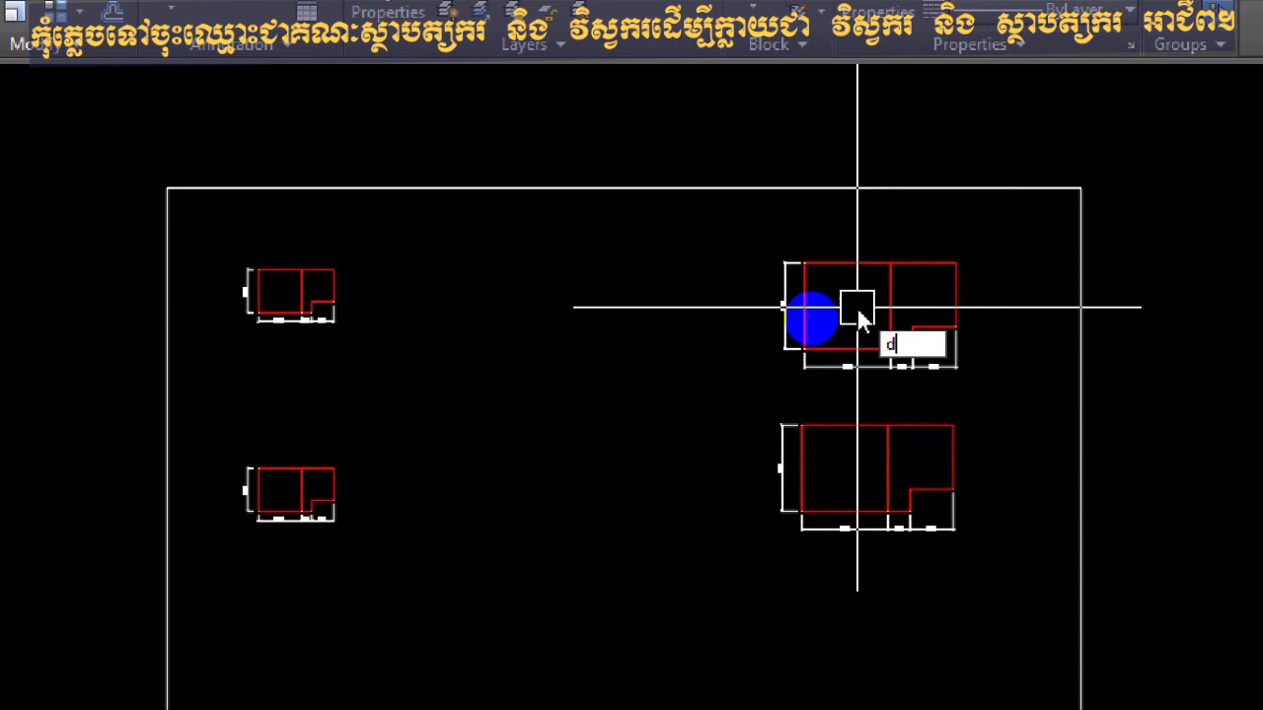
Modify the NIKO dimension style, setting its measurement scale factor to 0.5 in the primary units.
text(d)
key(Return)
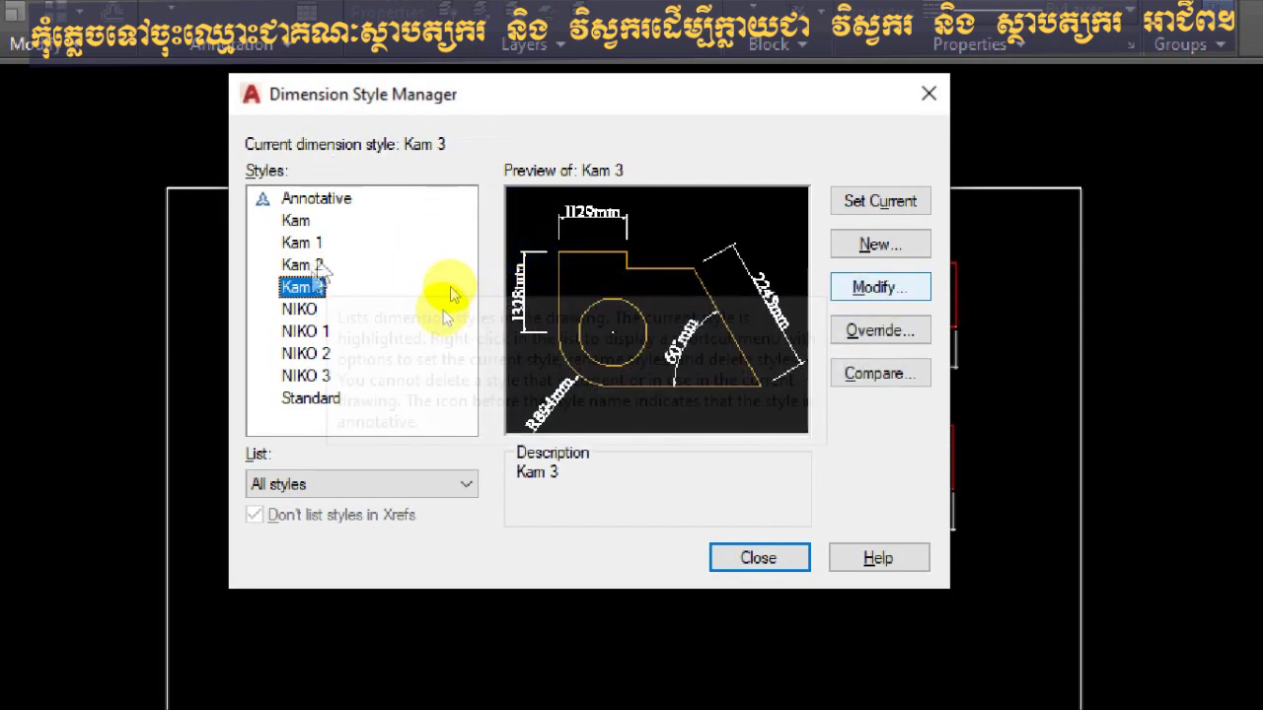
click(304, 312)
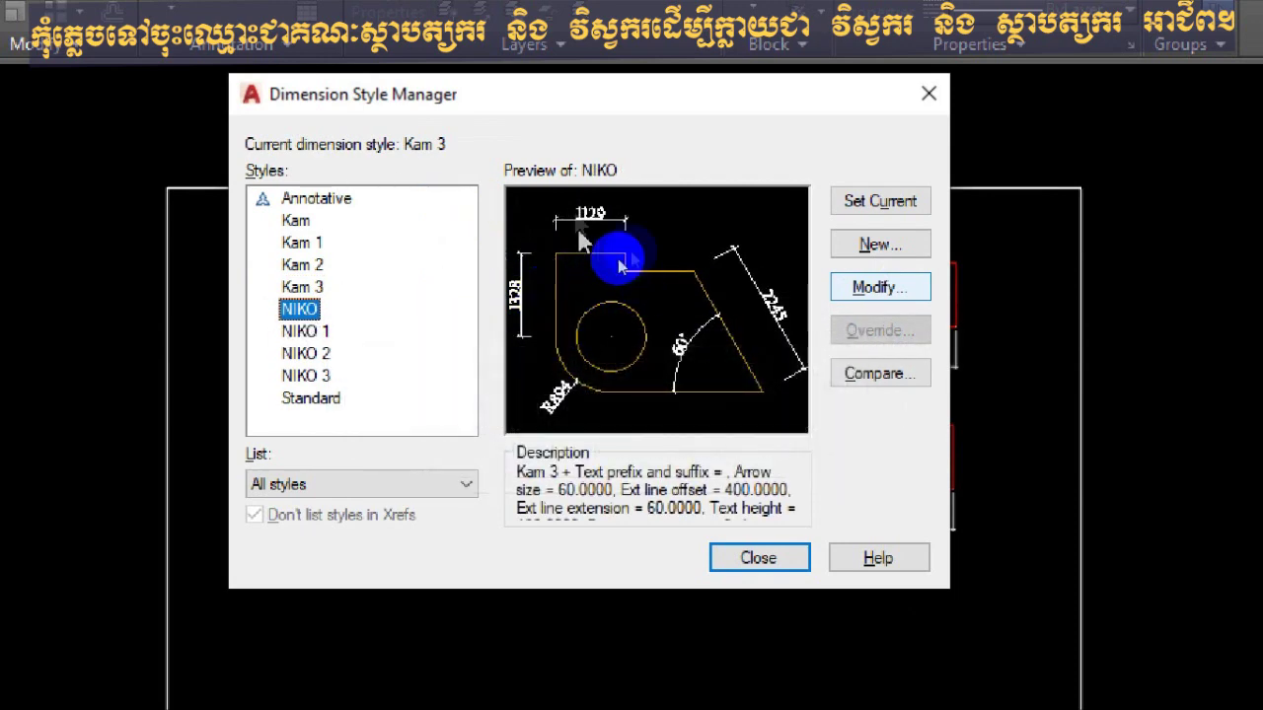
click(869, 292)
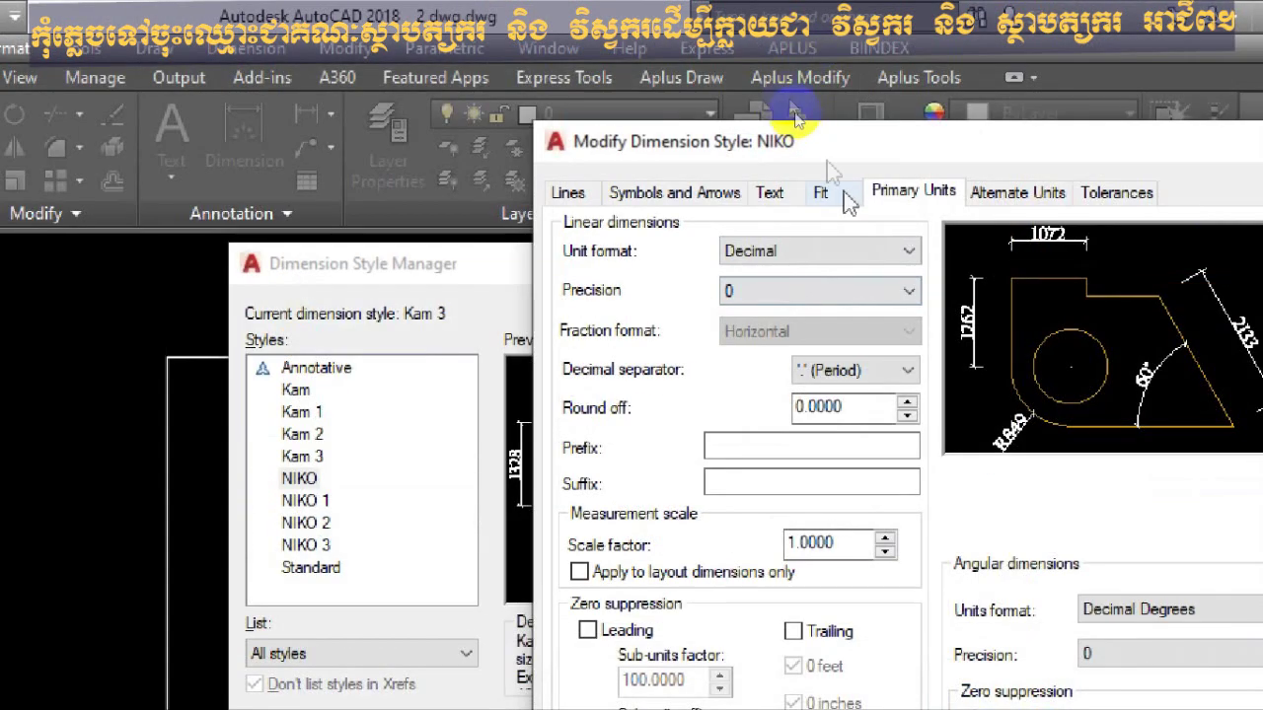
drag(825, 148, 481, 61)
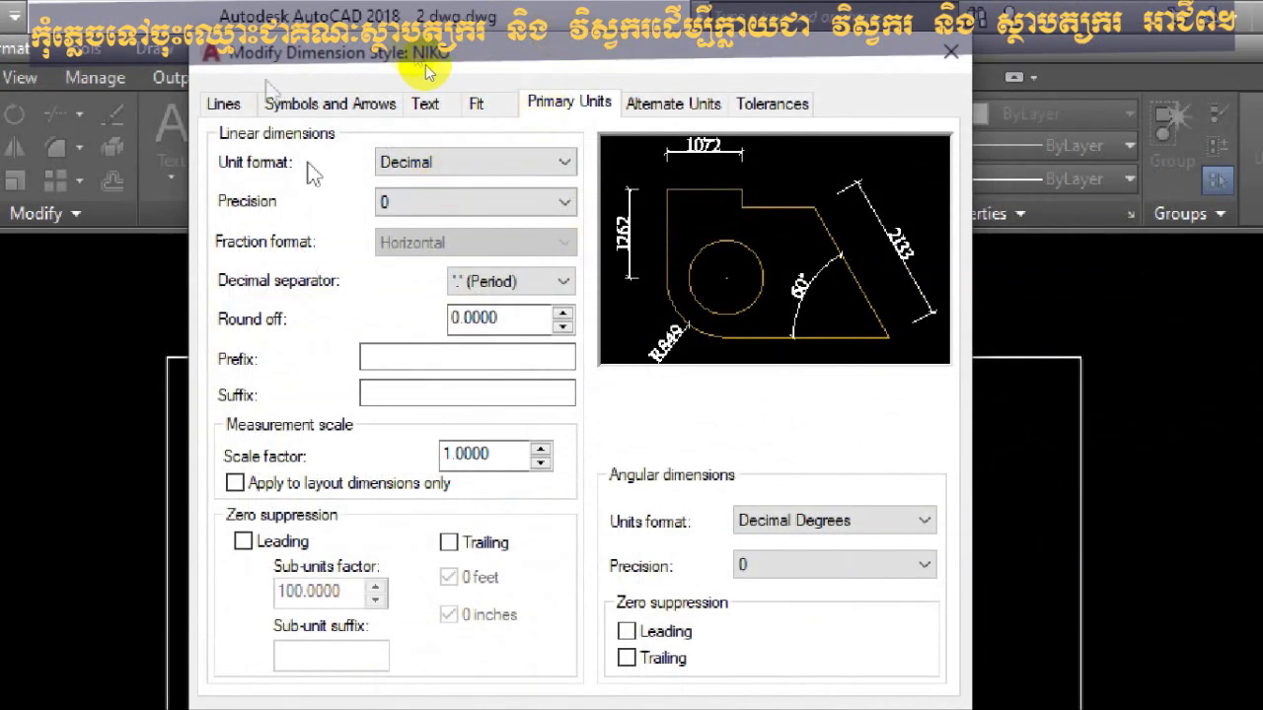
click(225, 104)
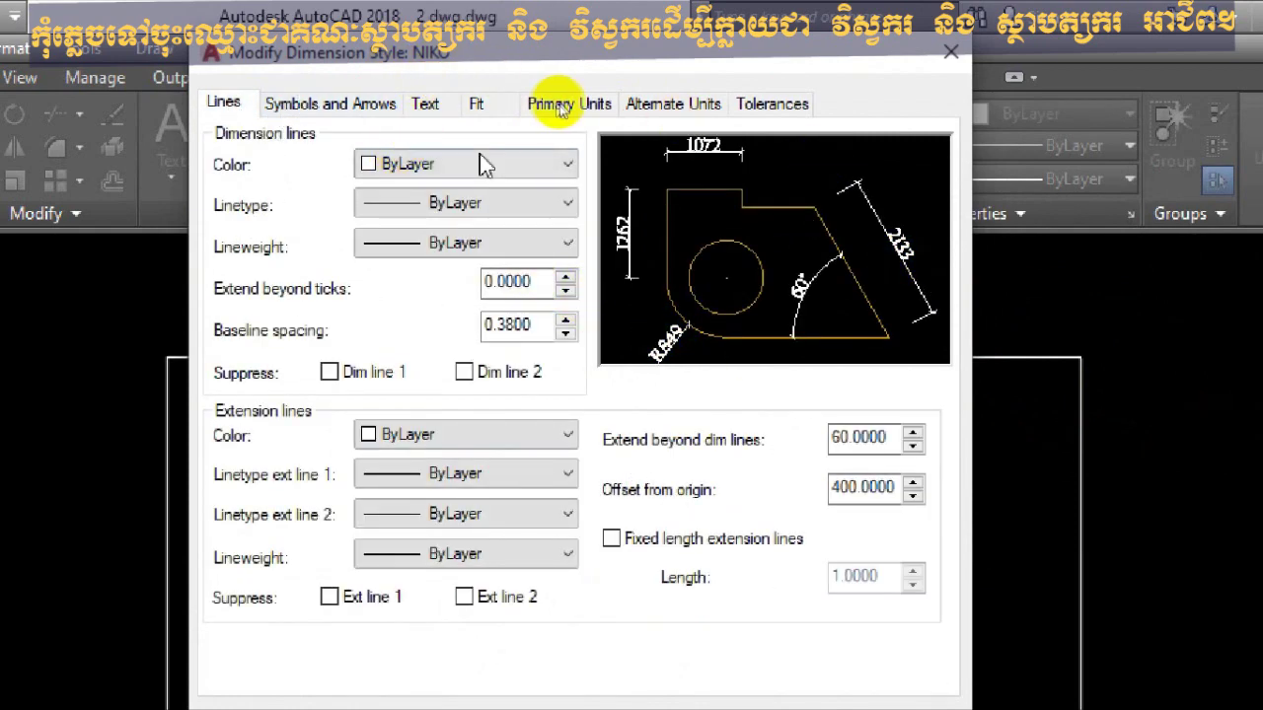
click(308, 105)
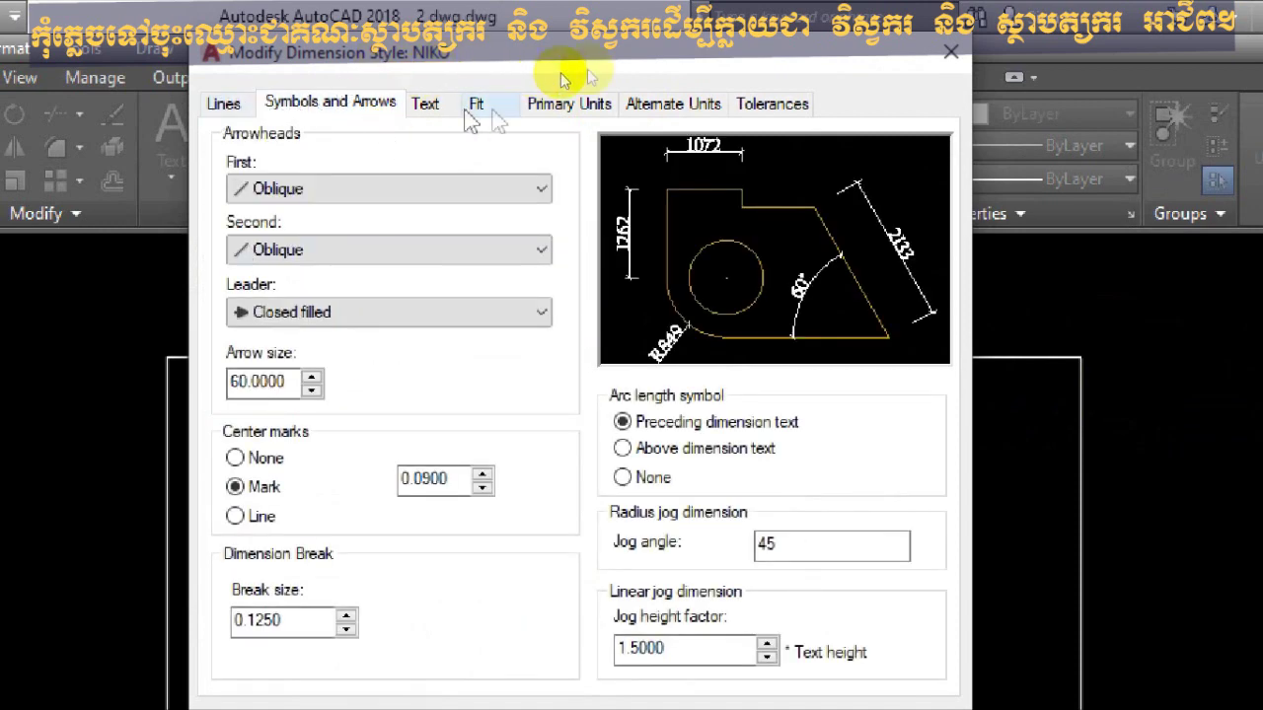
click(564, 104)
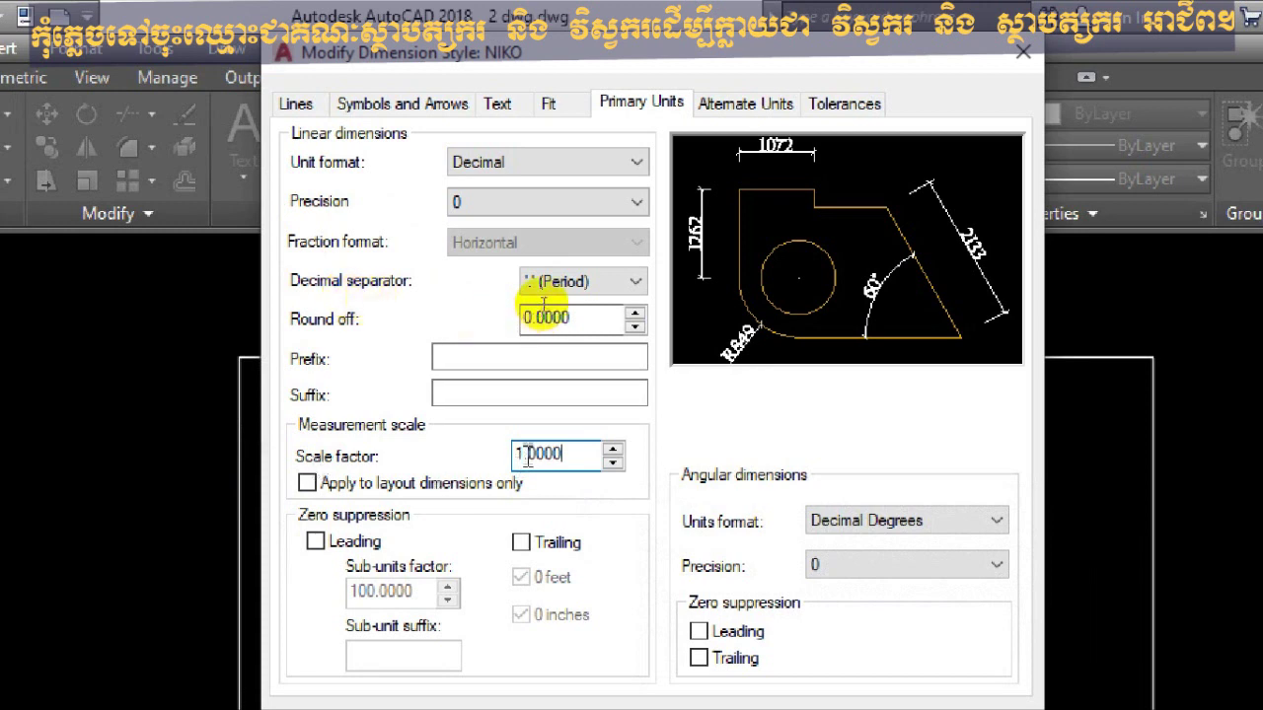
drag(585, 454, 434, 463)
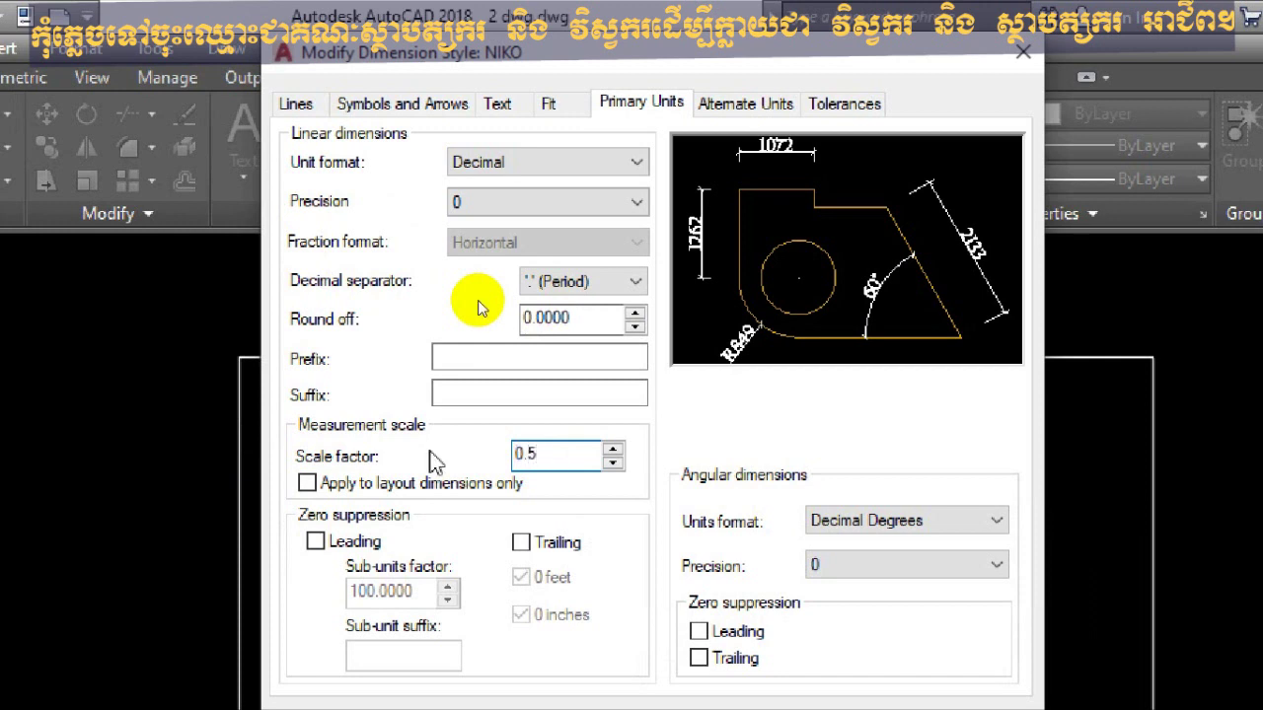
Set the NIKO style's text height to 200 and review its arrow and line settings.
click(508, 103)
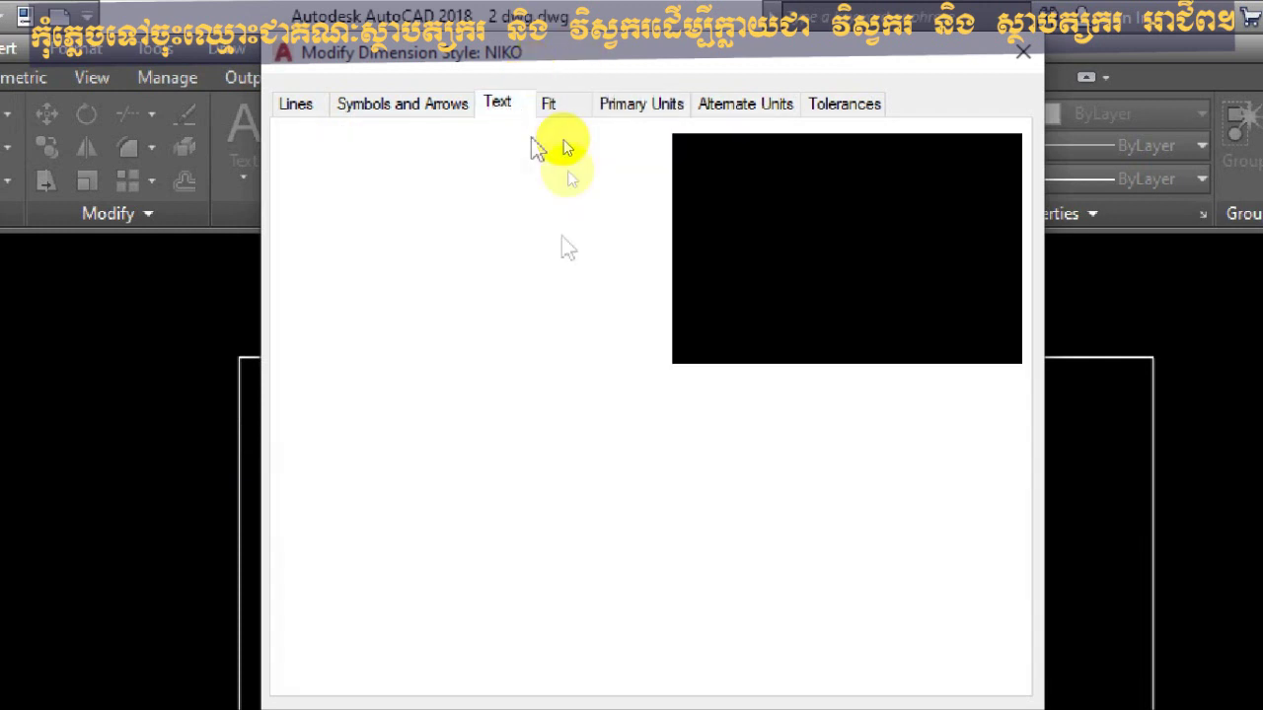
drag(619, 304, 602, 302)
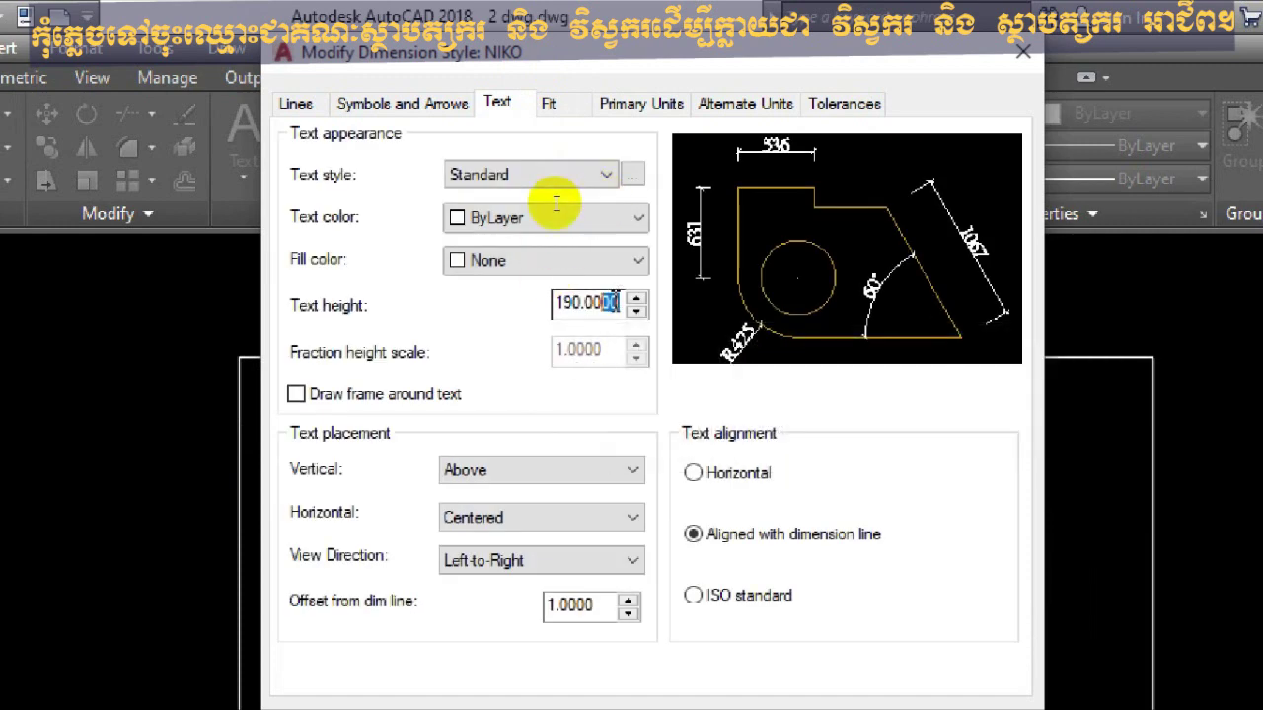
drag(557, 203, 470, 306)
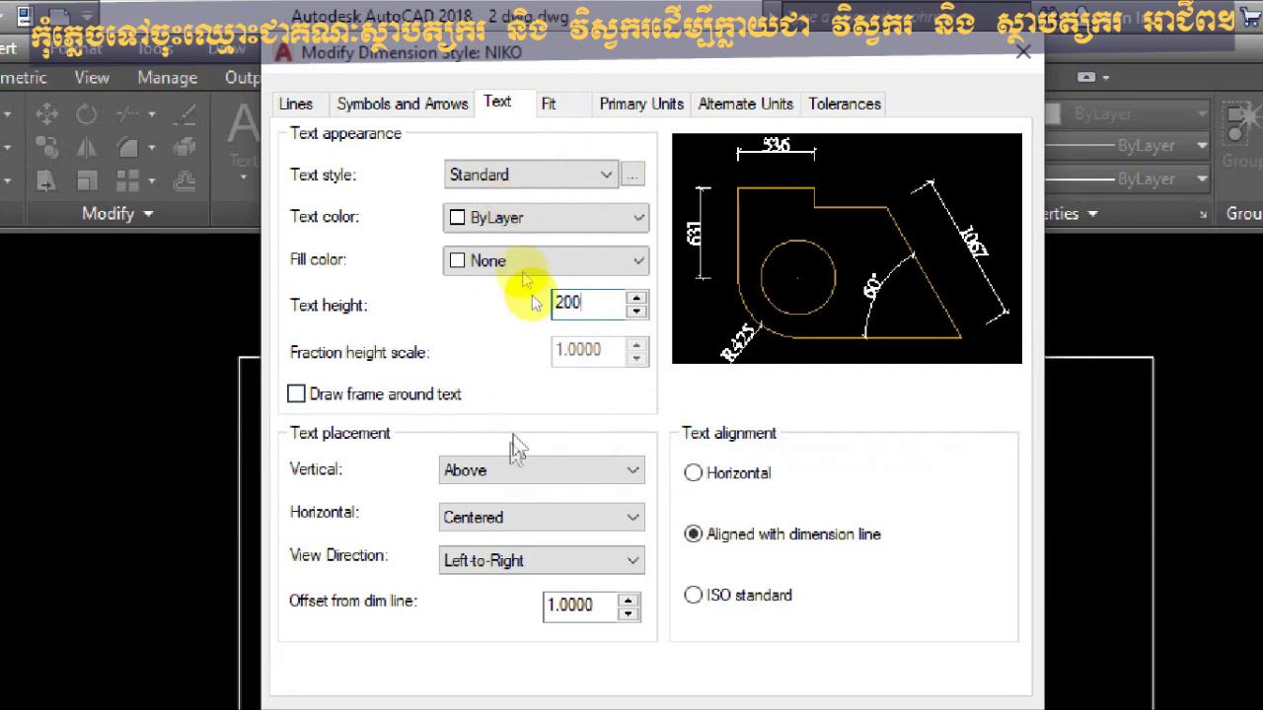
click(388, 108)
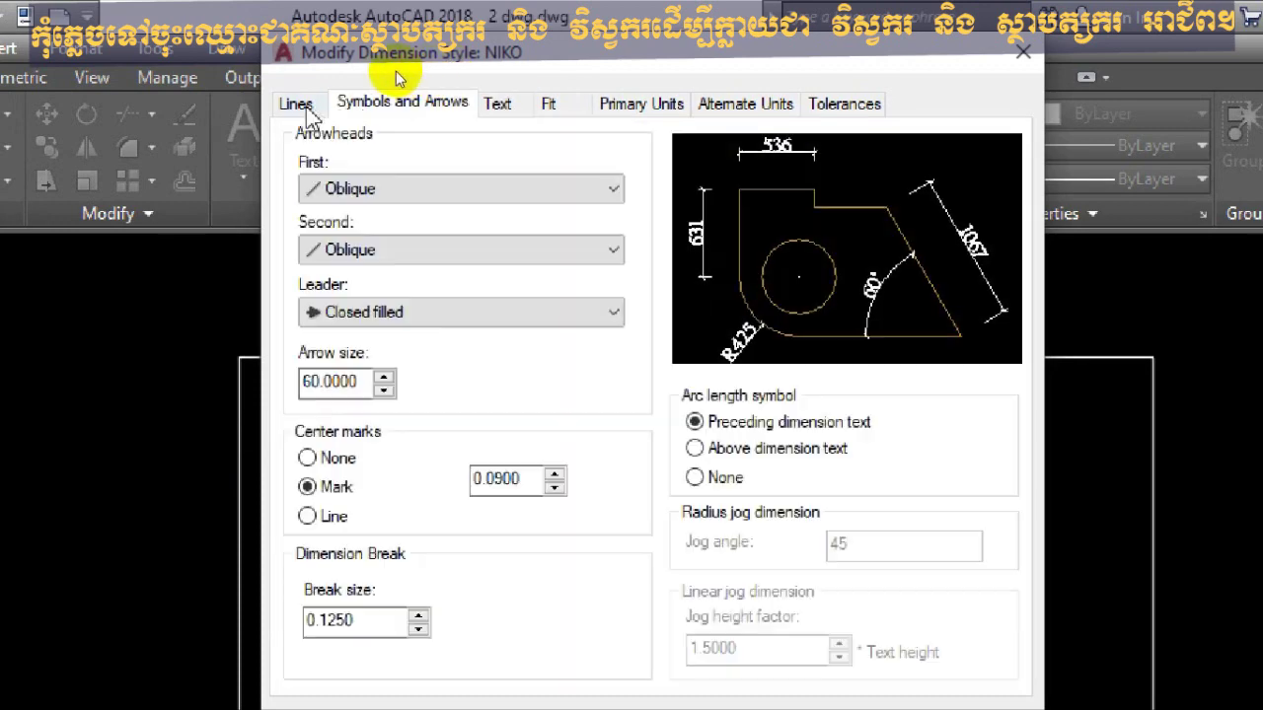
click(304, 109)
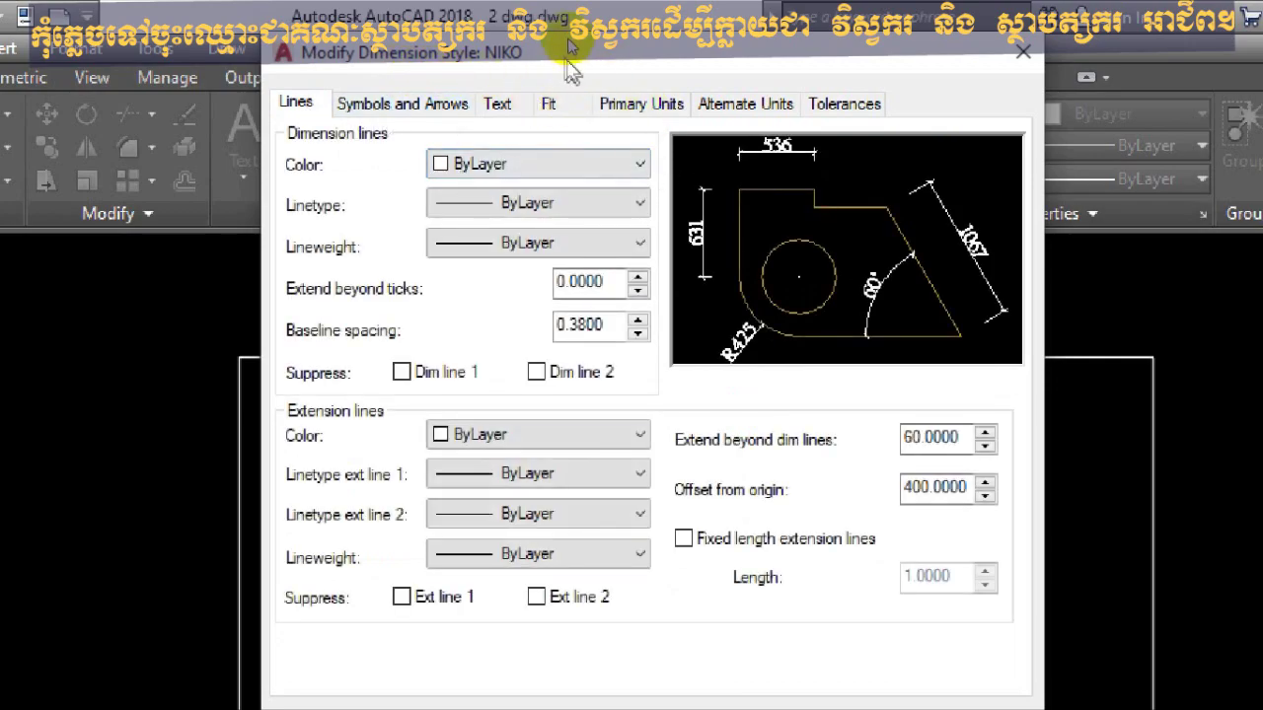
Accept the NIKO style changes and make NIKO the current dimension style.
drag(573, 59, 568, 28)
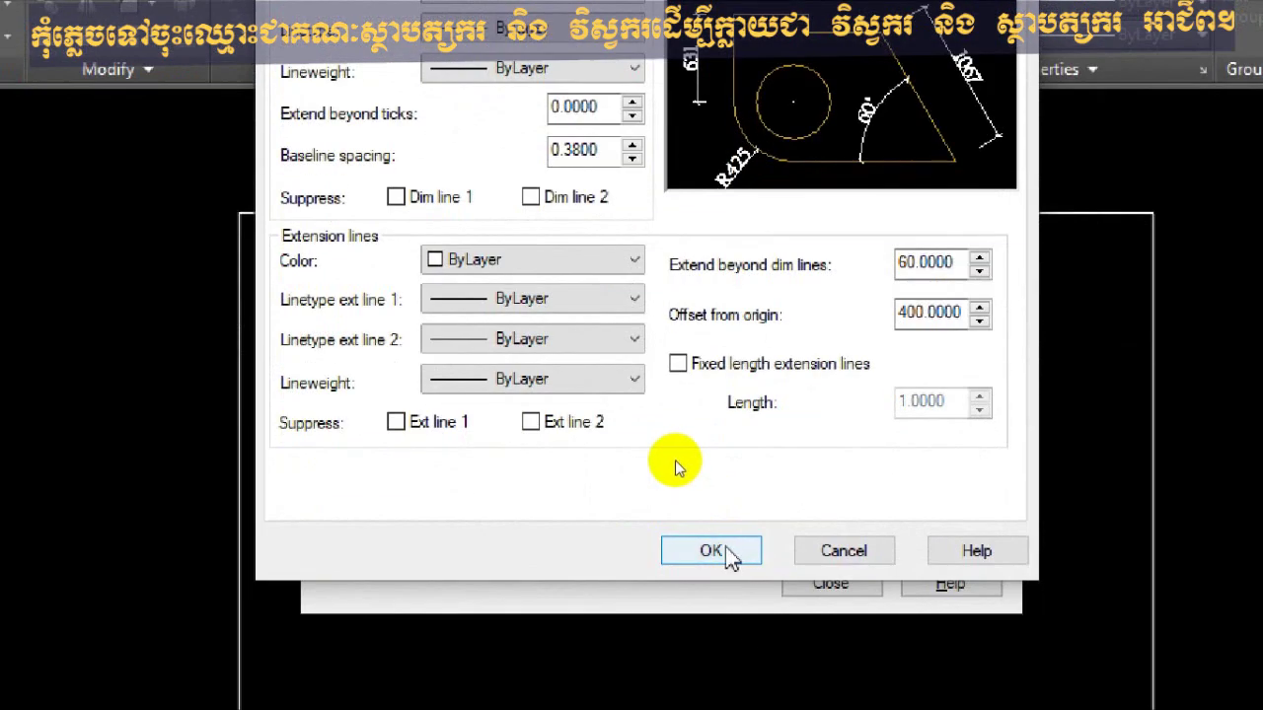
click(725, 552)
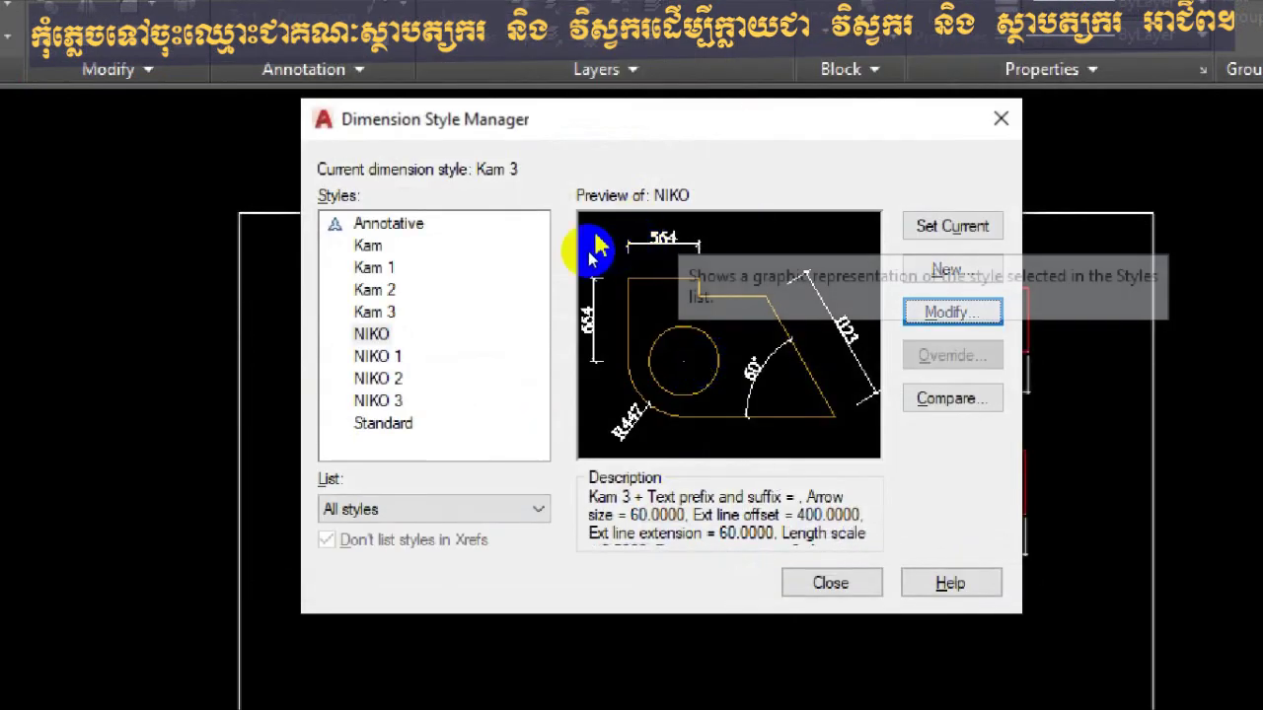
click(953, 232)
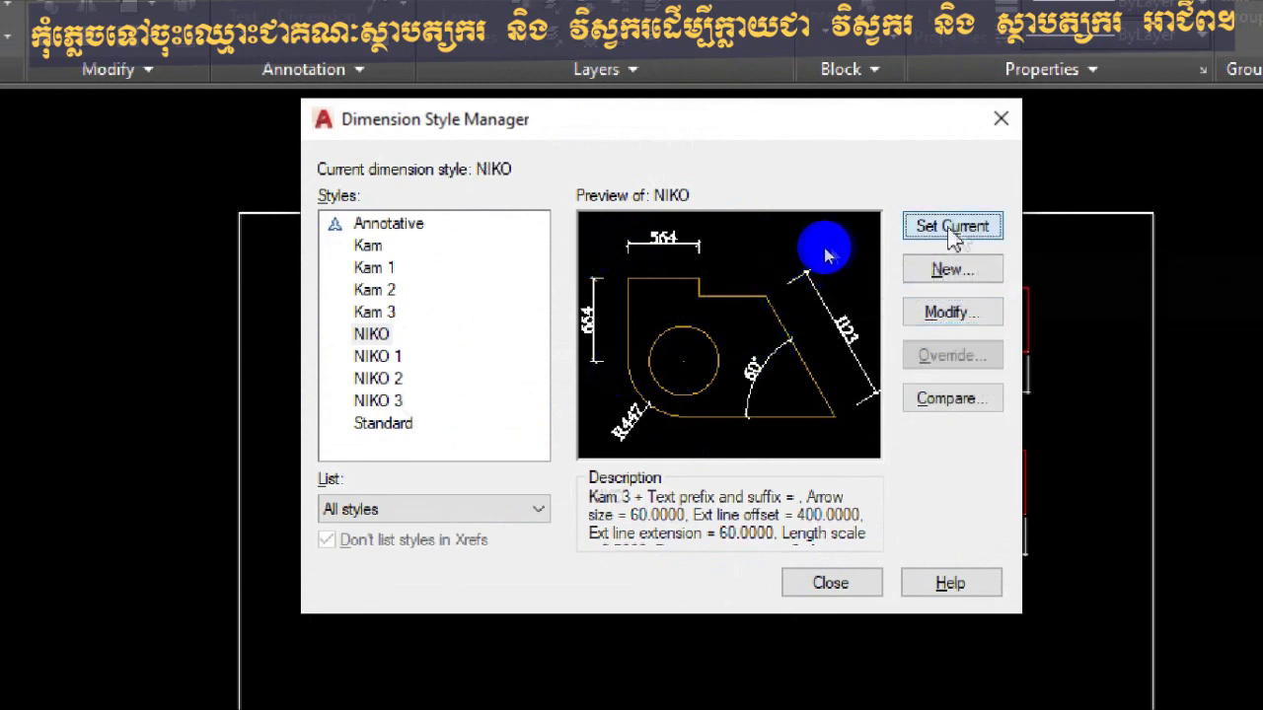
click(832, 583)
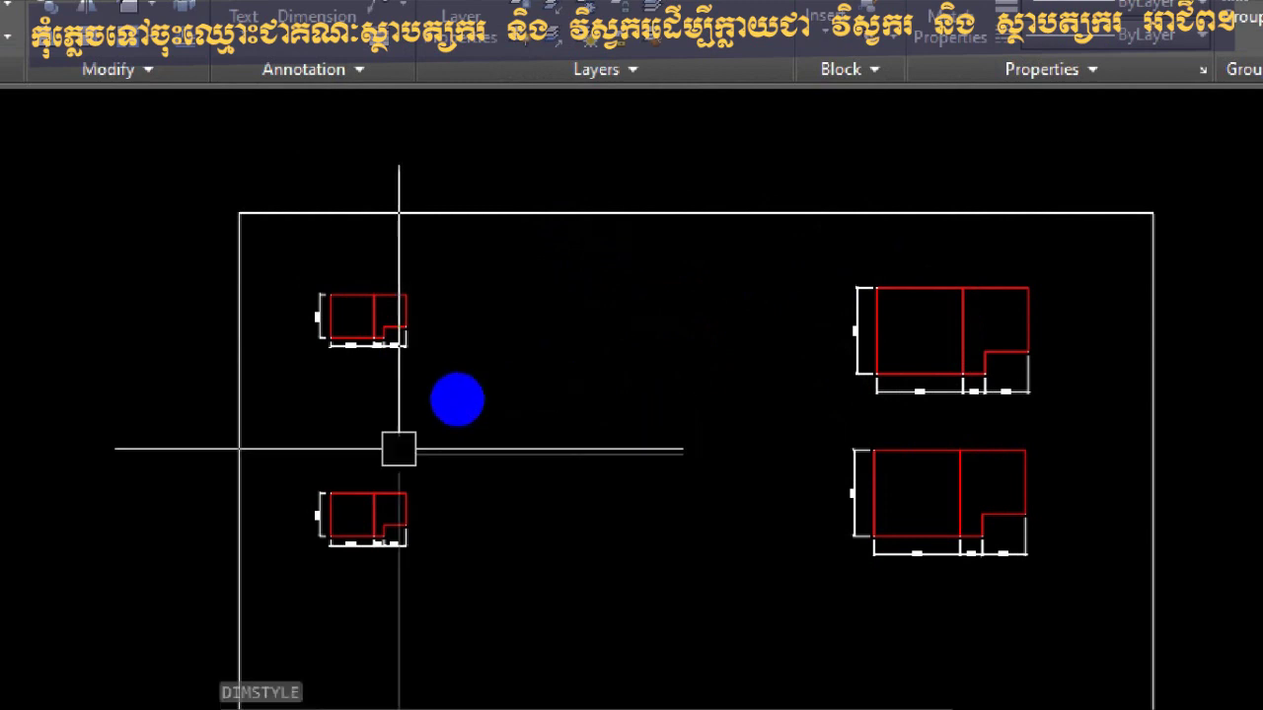
Assign the Annotative dimension style to the vertical dimension of the enlarged outline.
middle_drag(397, 445, 386, 402)
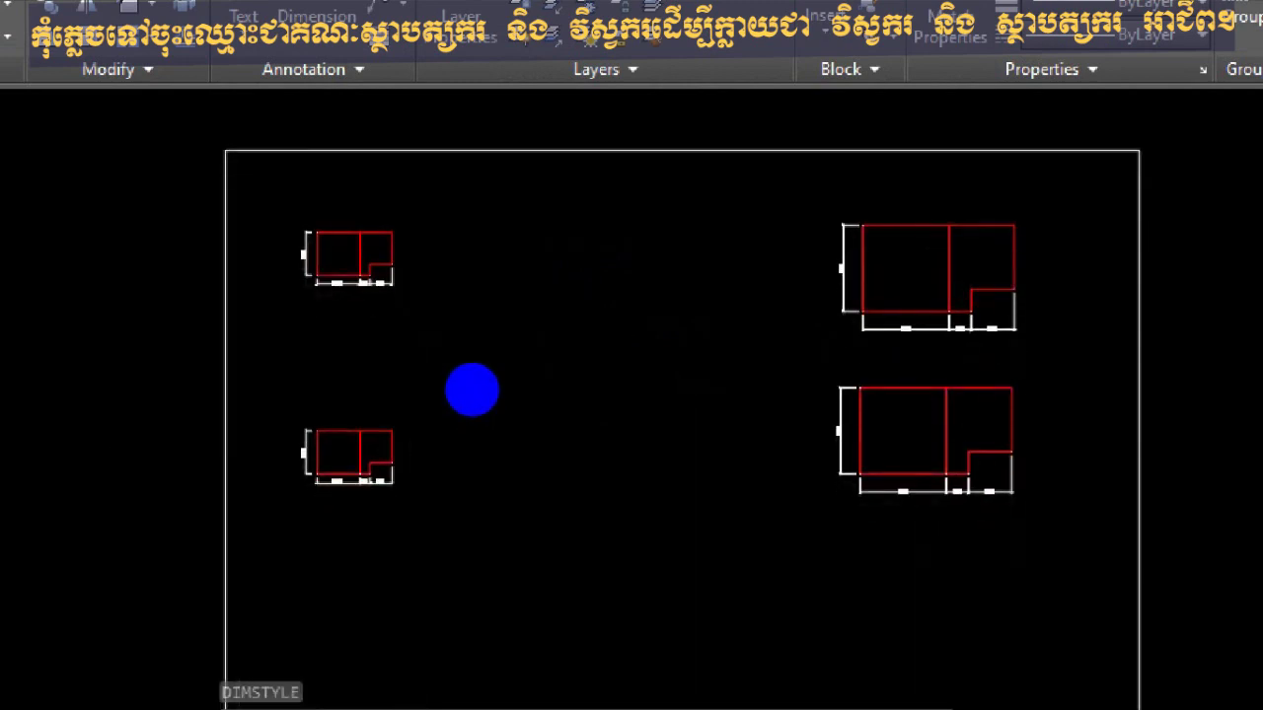
scroll(358, 482, up, 6)
scroll(358, 482, down, 4)
middle_drag(1003, 305, 611, 392)
scroll(715, 365, up, 1)
scroll(715, 365, up, 4)
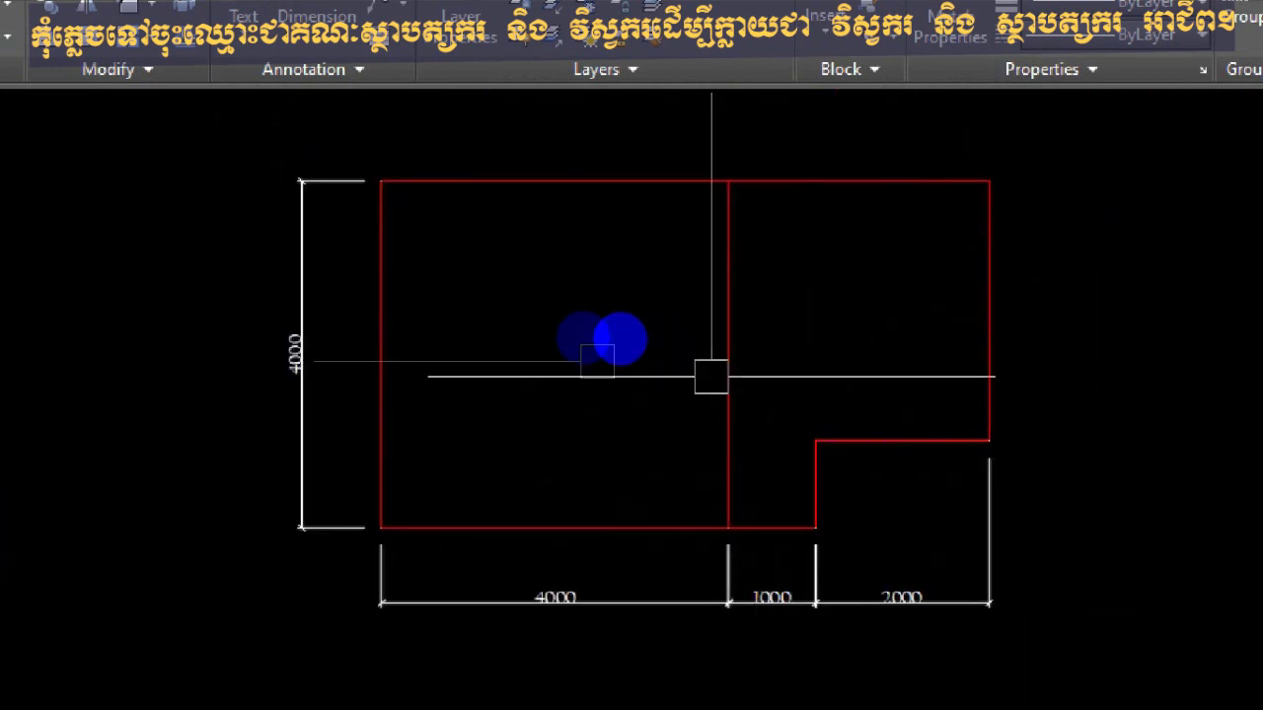
click(299, 314)
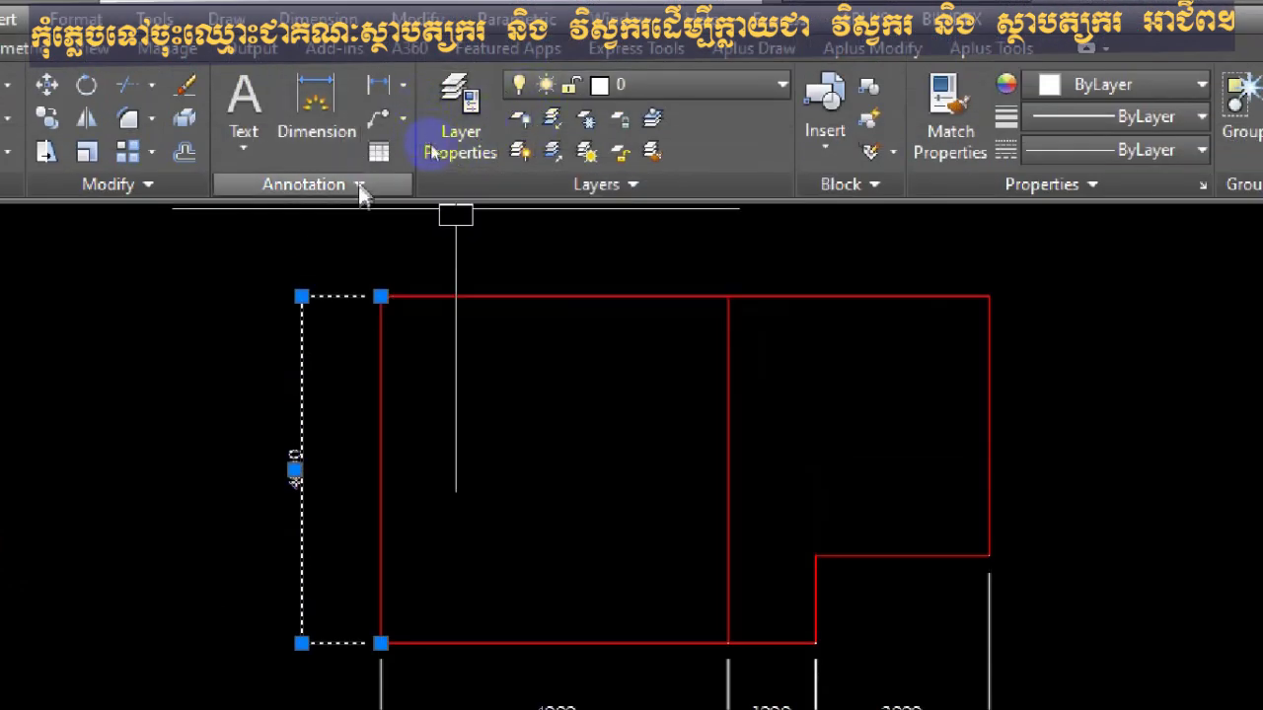
click(360, 184)
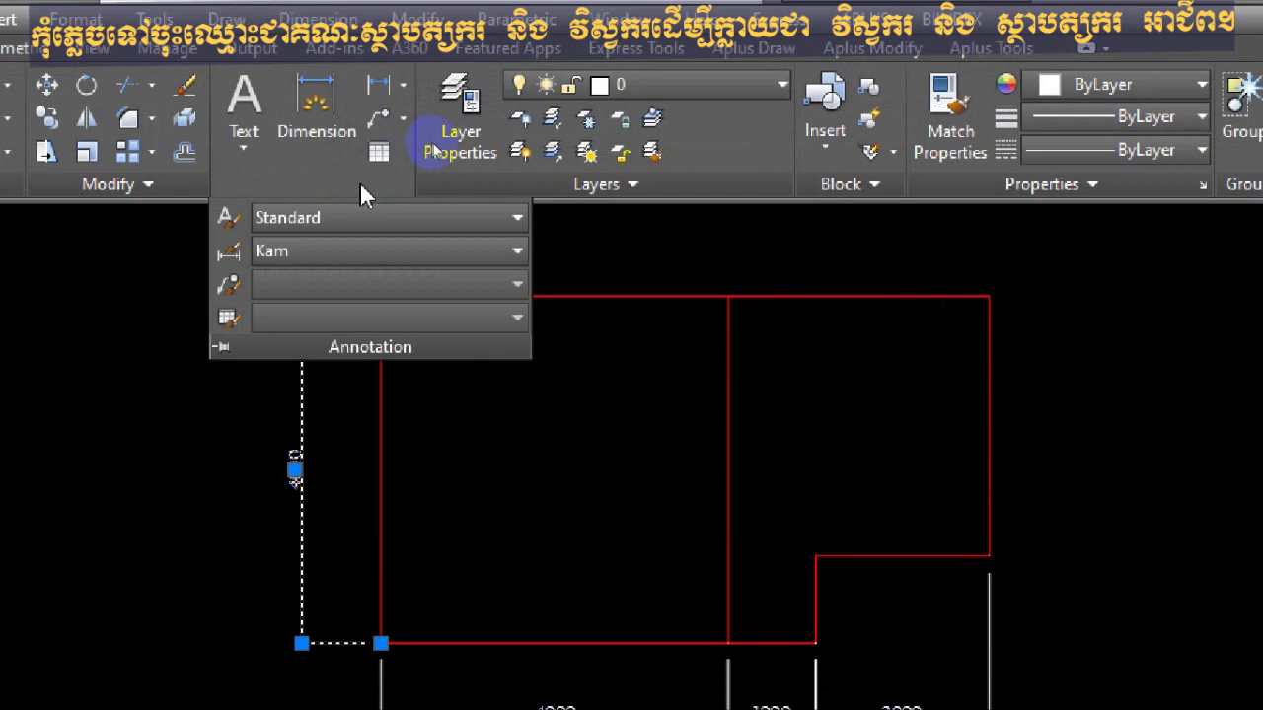
click(434, 252)
click(381, 284)
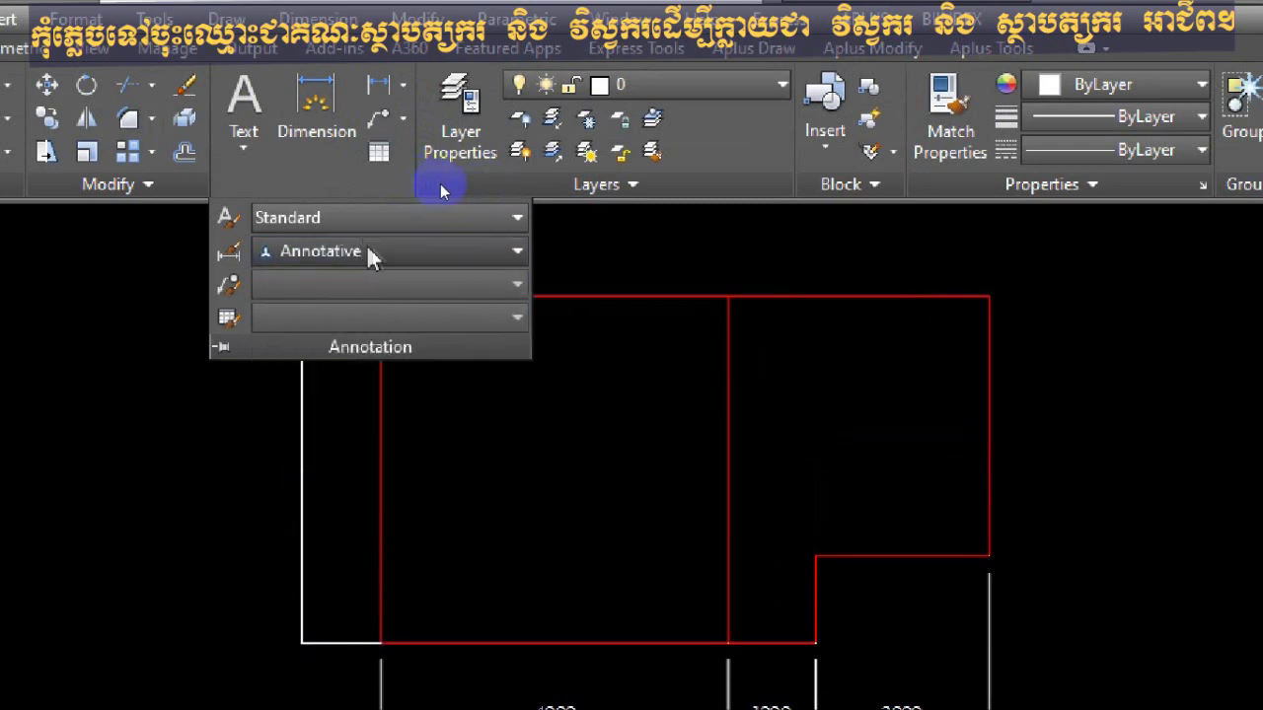
click(518, 252)
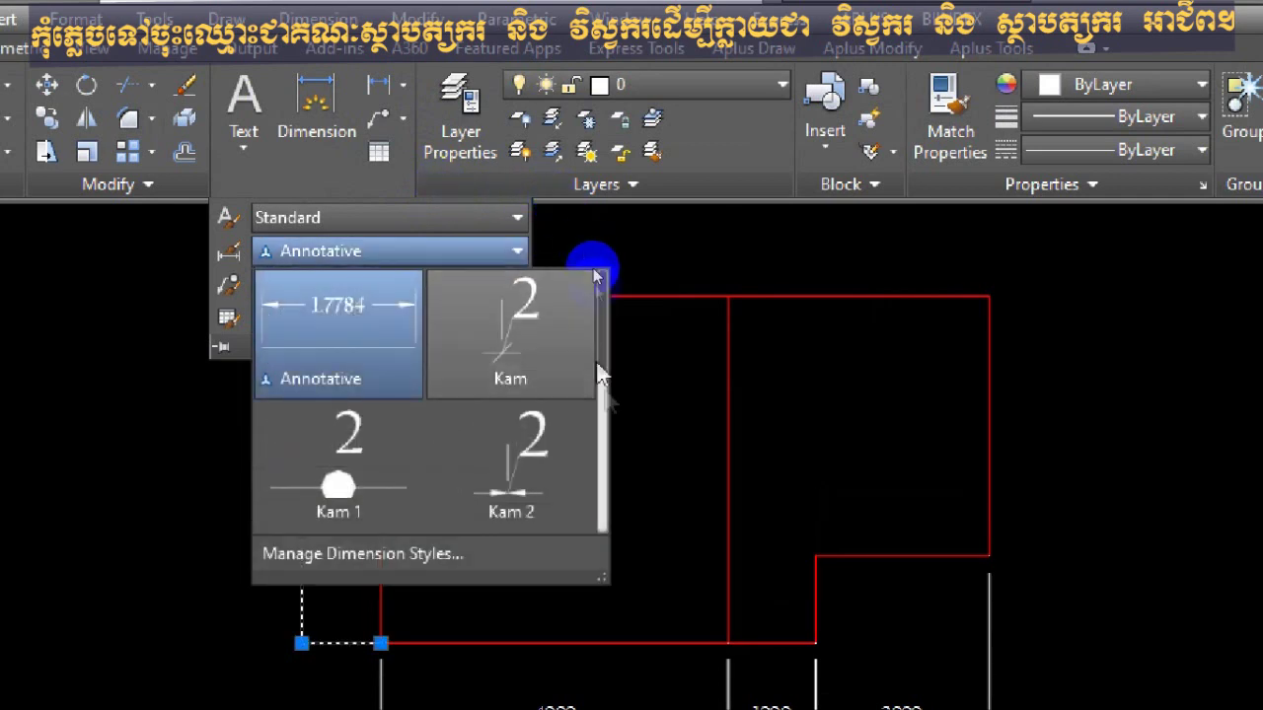
key(Escape)
key(Escape)
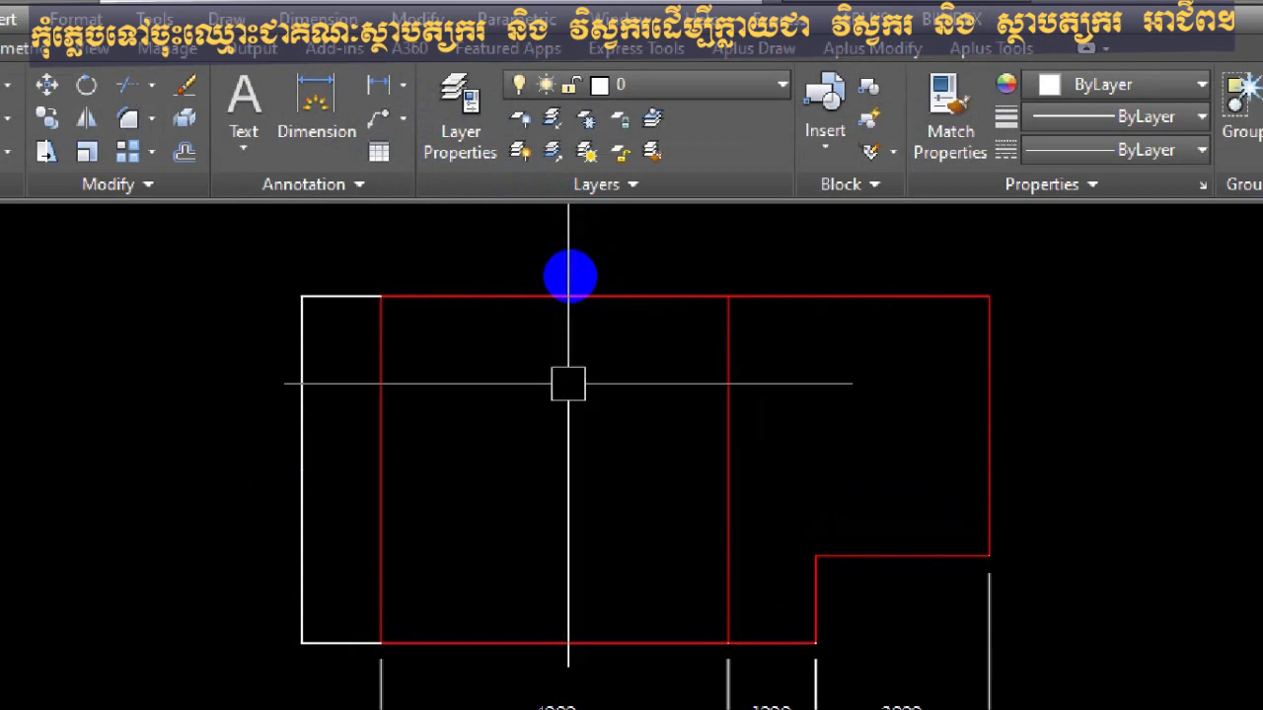
Reopen the NIKO dimension style for modification and check its measurement scale factor in the primary units.
right_click(570, 277)
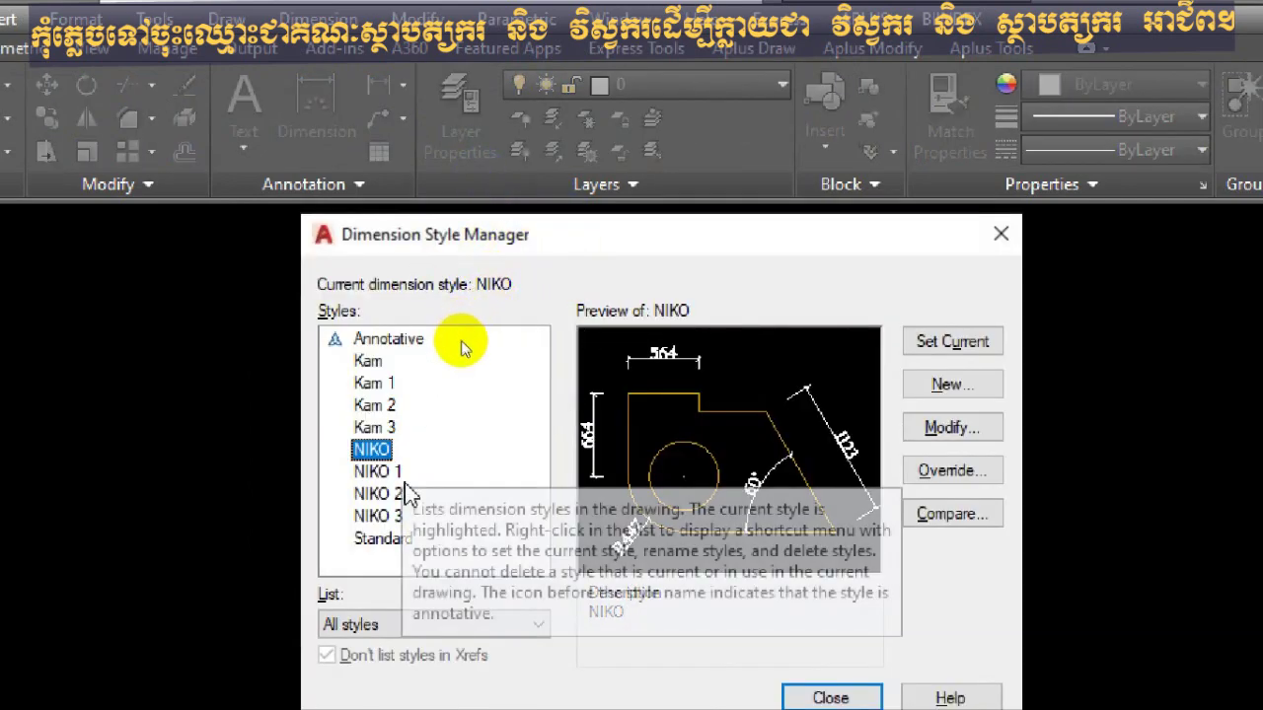
click(380, 538)
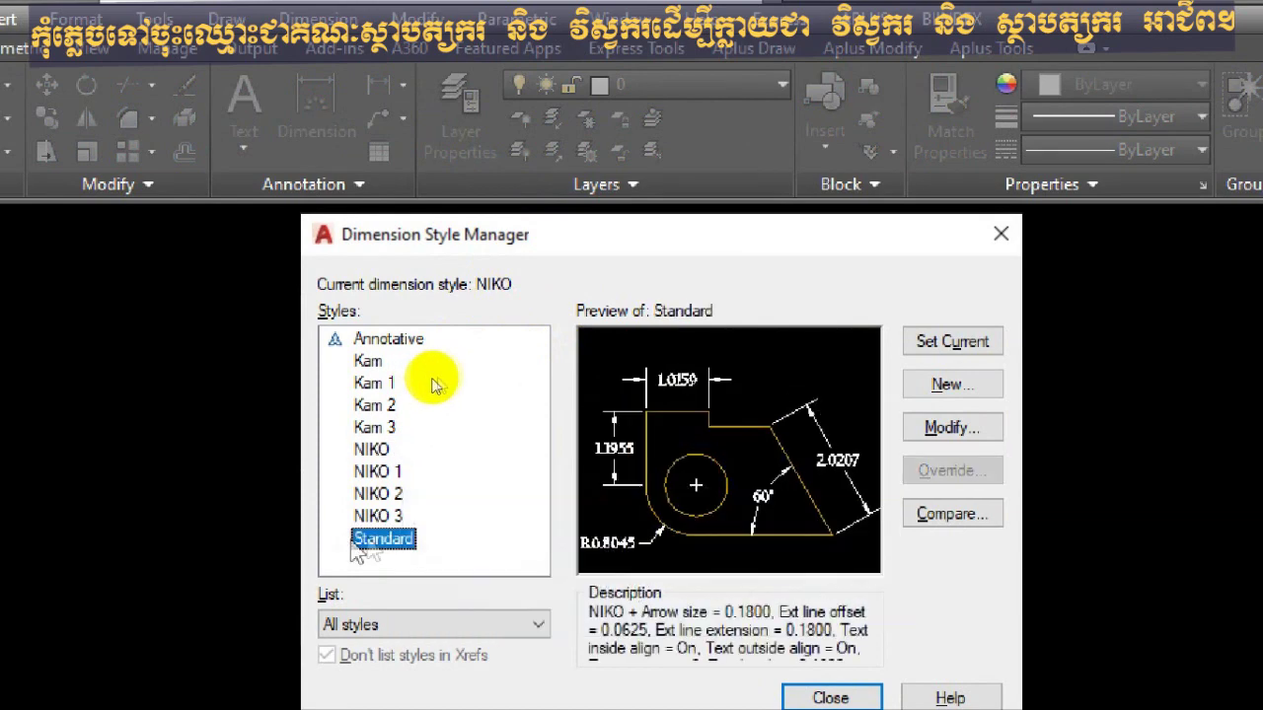
click(374, 451)
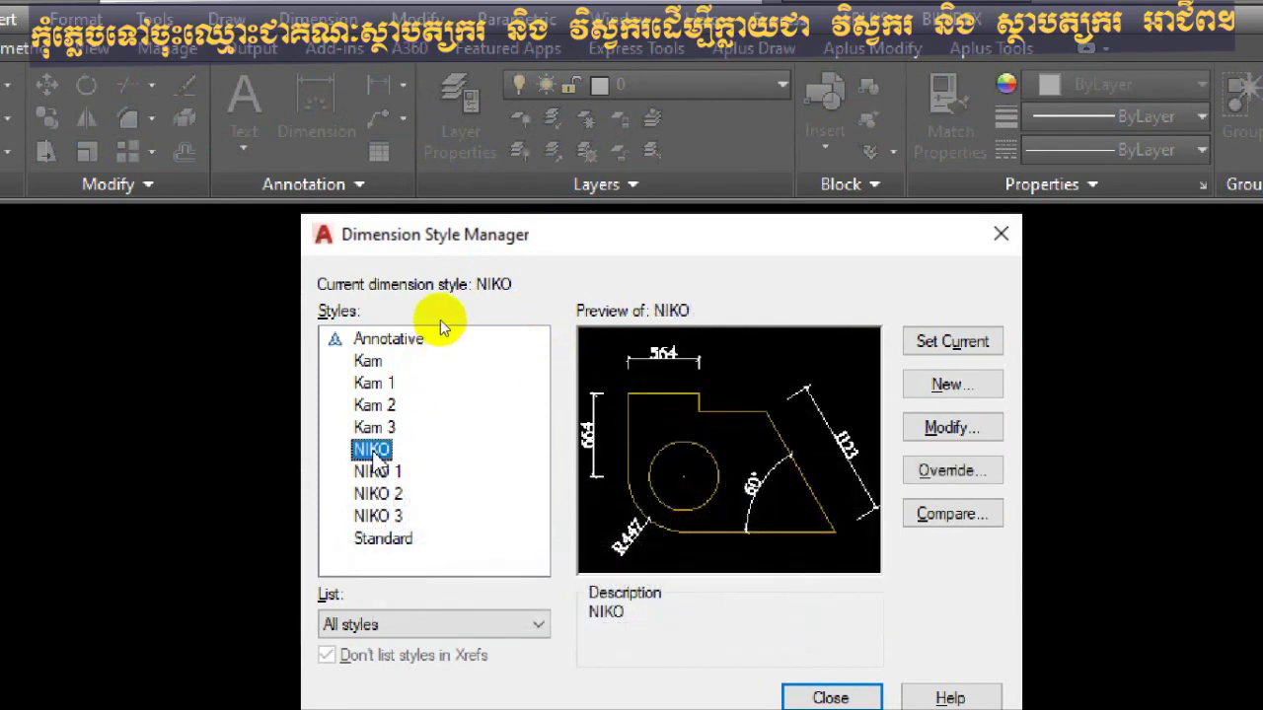
click(944, 435)
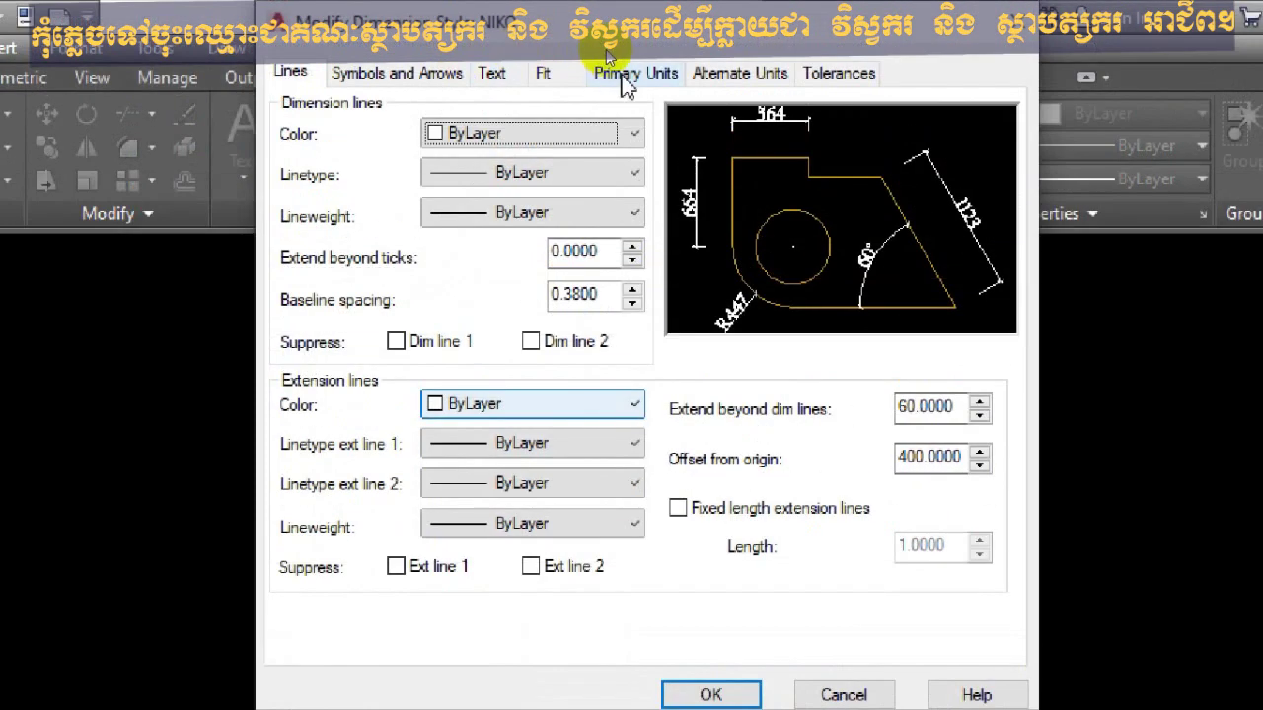
click(624, 75)
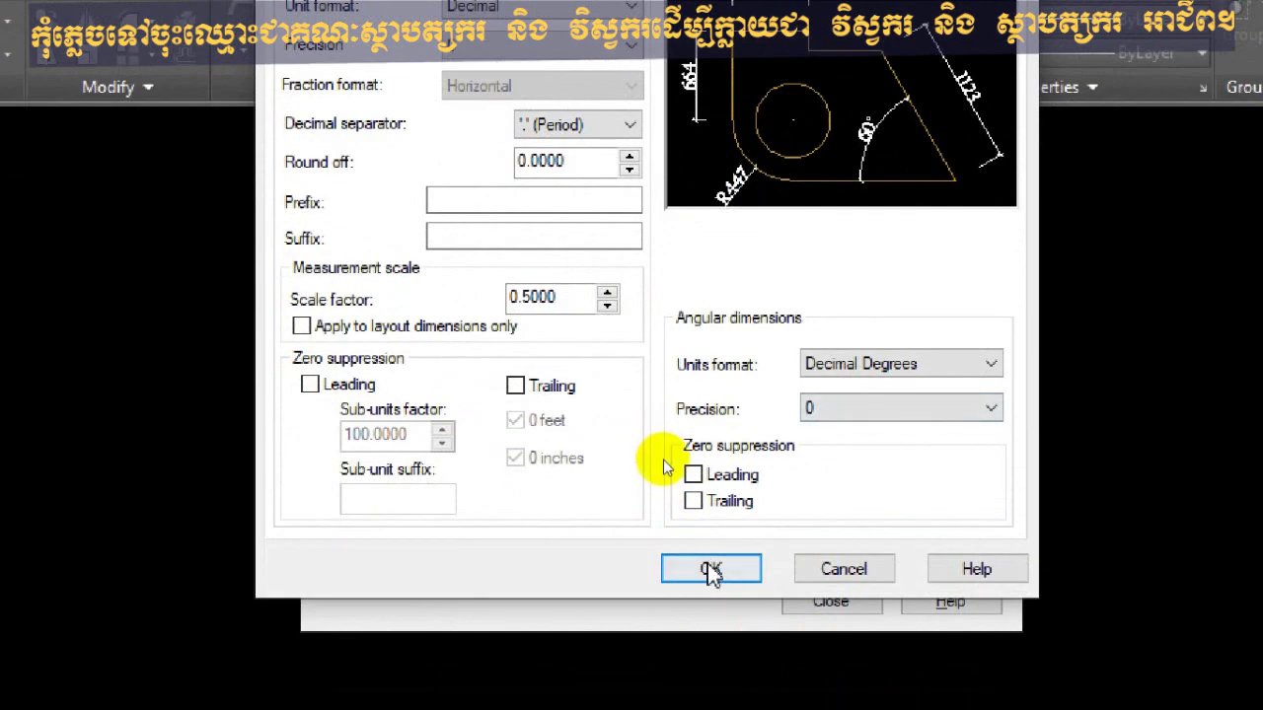
click(710, 569)
Rename the NIKO dimension style as NIKO 2 1 and make it the current dimension style.
right_click(380, 355)
click(457, 395)
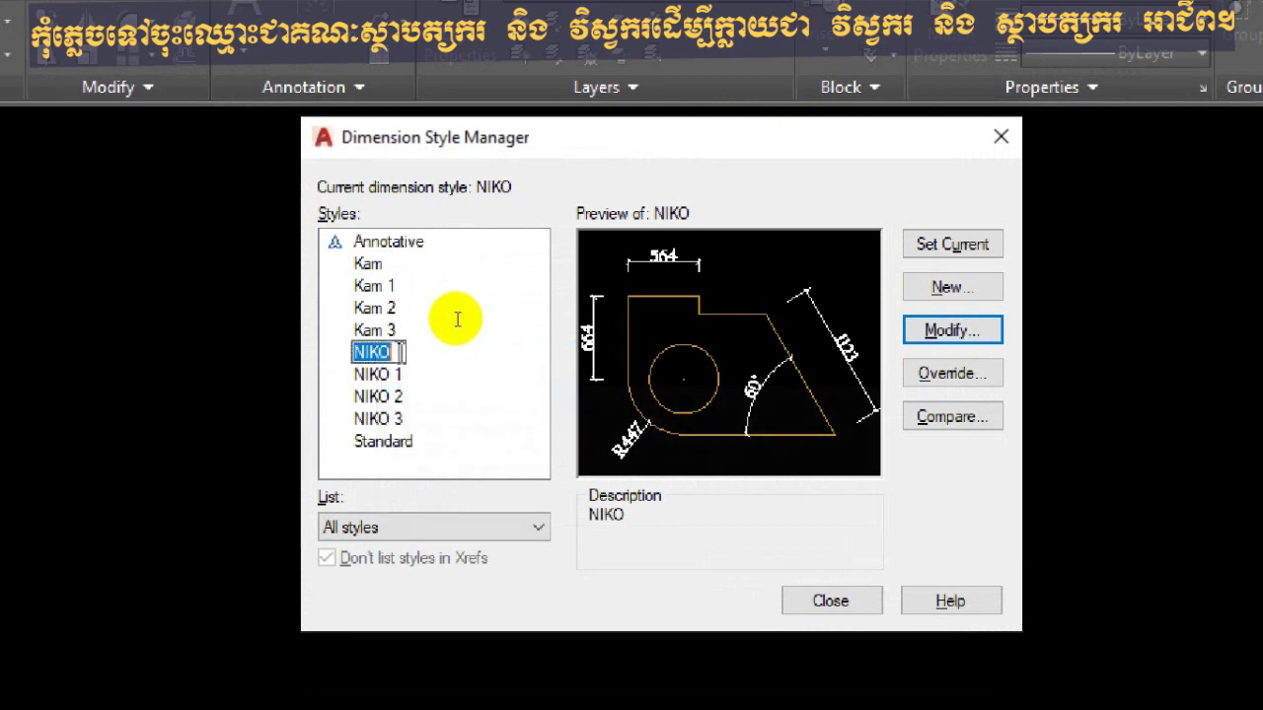
key(BackSpace)
key(ctrl+z)
key(End)
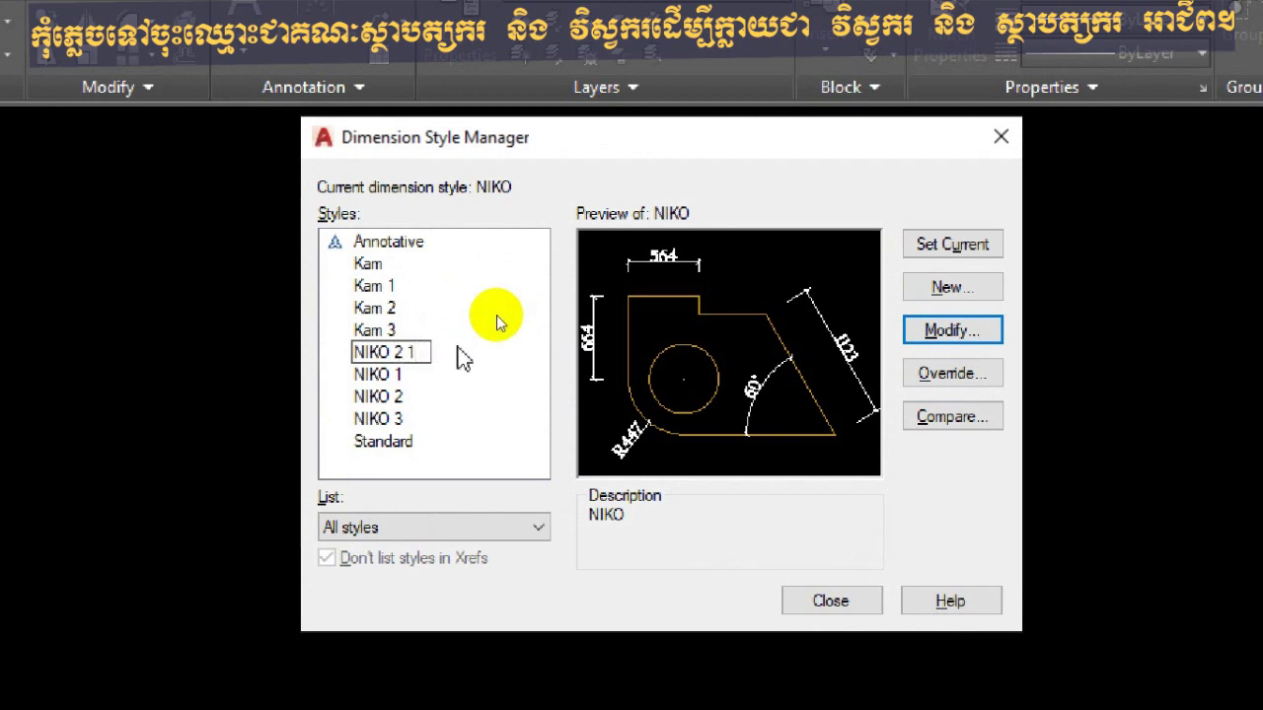
click(953, 246)
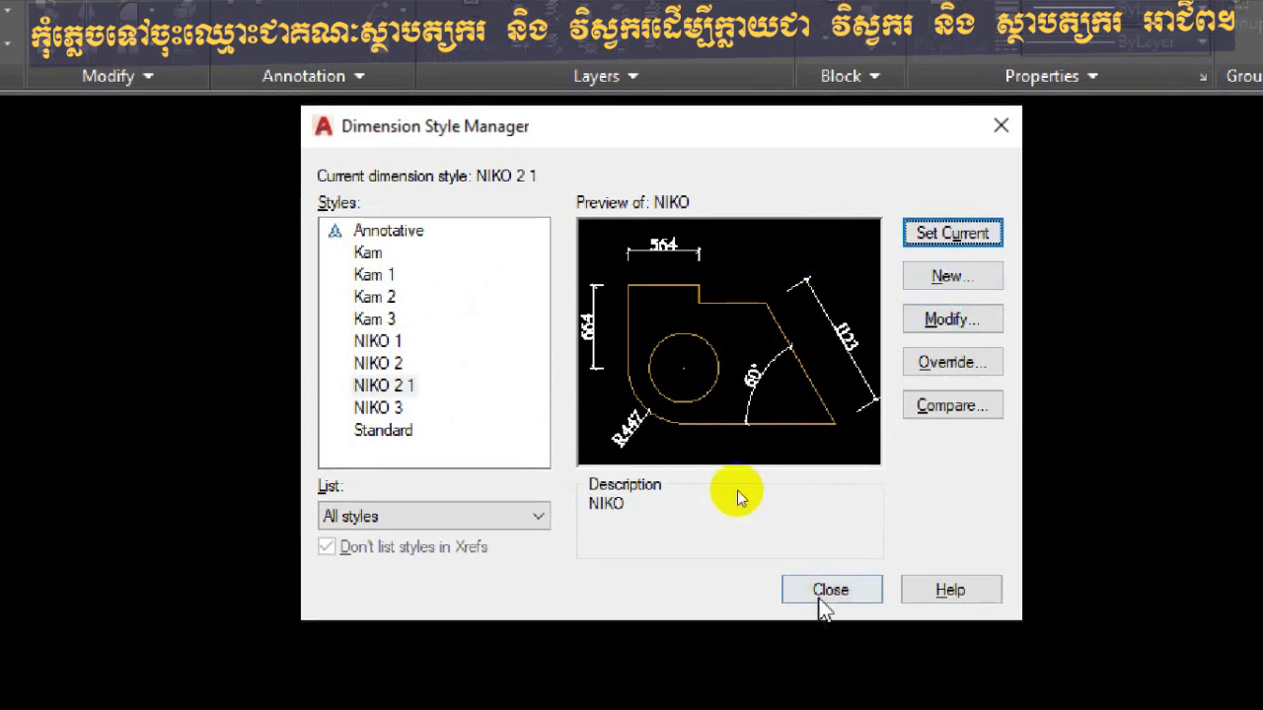
click(821, 598)
Match the properties of the 4000 horizontal dimension onto the vertical dimension of the enlarged outline.
middle_drag(546, 339, 483, 315)
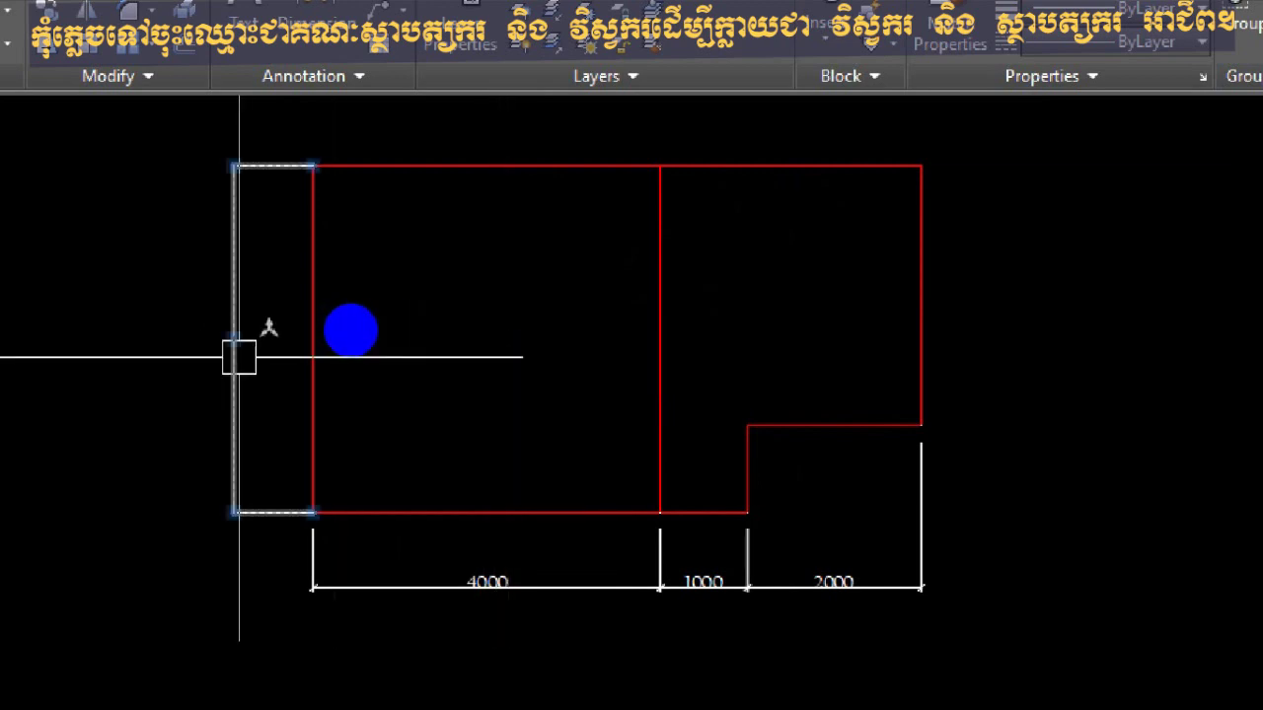
click(237, 355)
middle_drag(340, 356, 425, 346)
key(Escape)
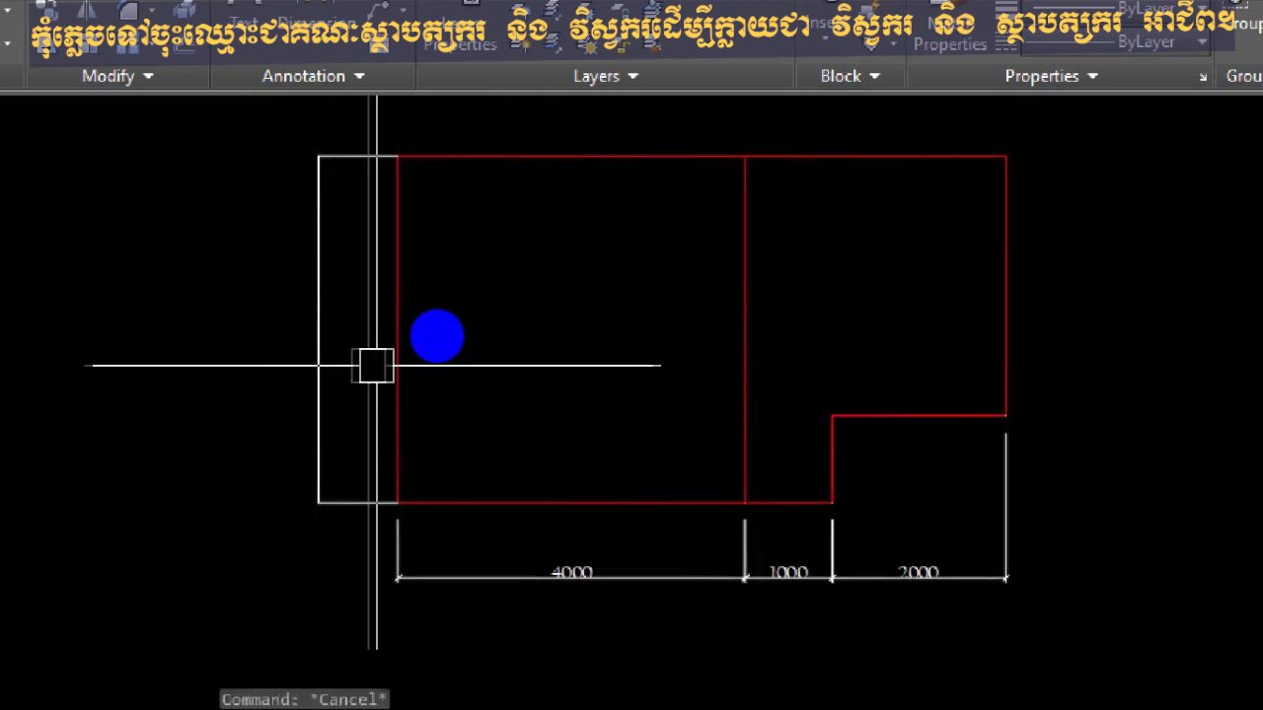
text(ma)
key(Return)
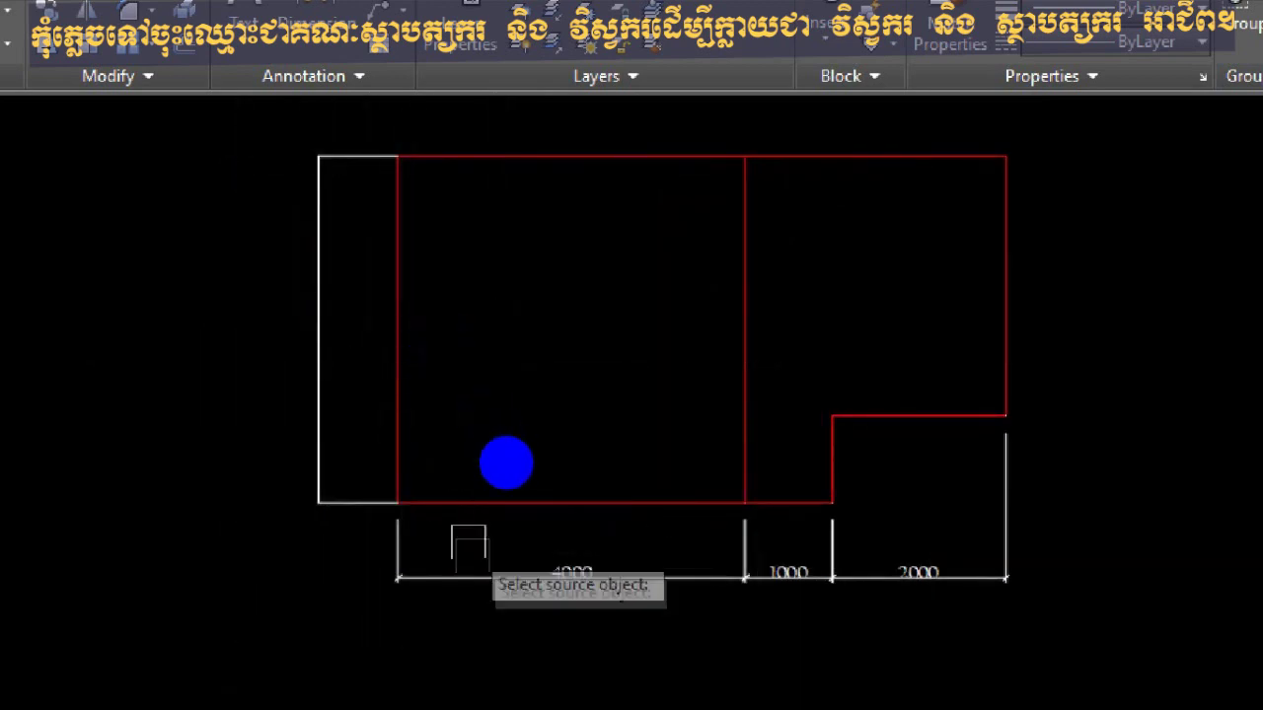
click(484, 572)
click(319, 415)
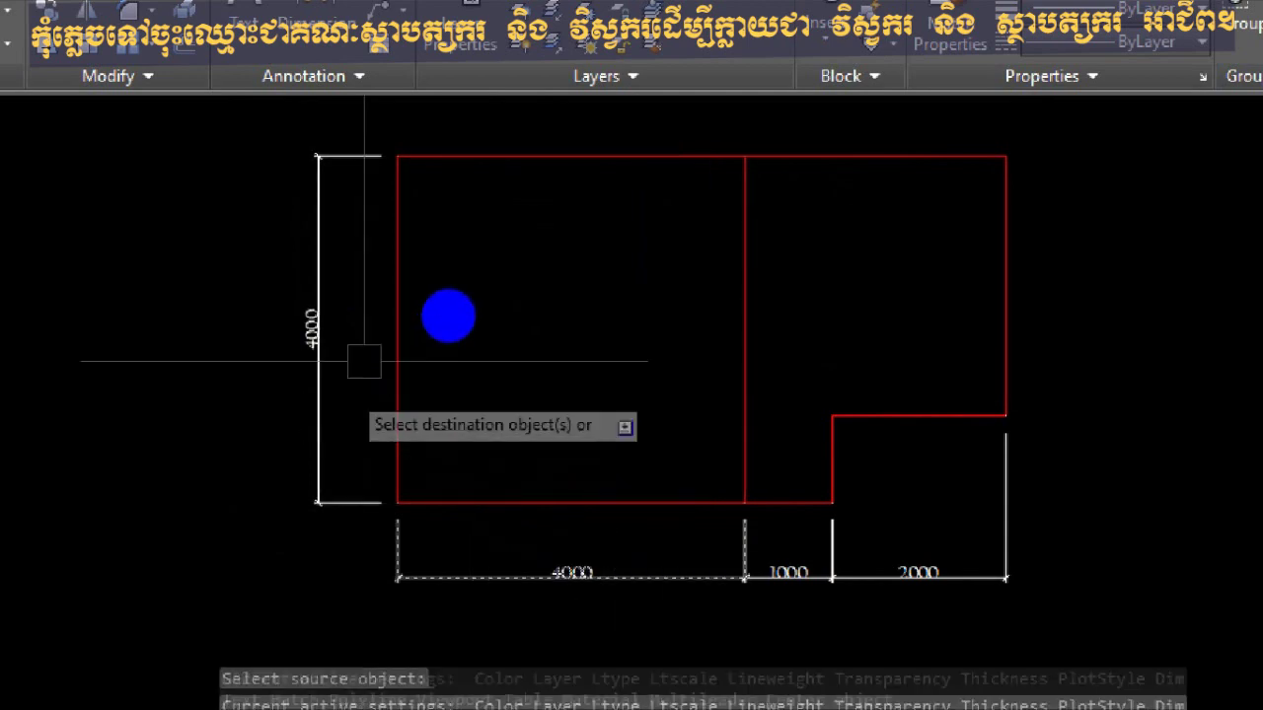
key(Escape)
Assign the NIKO 2 1 dimension style to the enlarged outline's vertical dimension and its longest horizontal dimension.
middle_drag(425, 324, 405, 334)
middle_drag(542, 344, 527, 366)
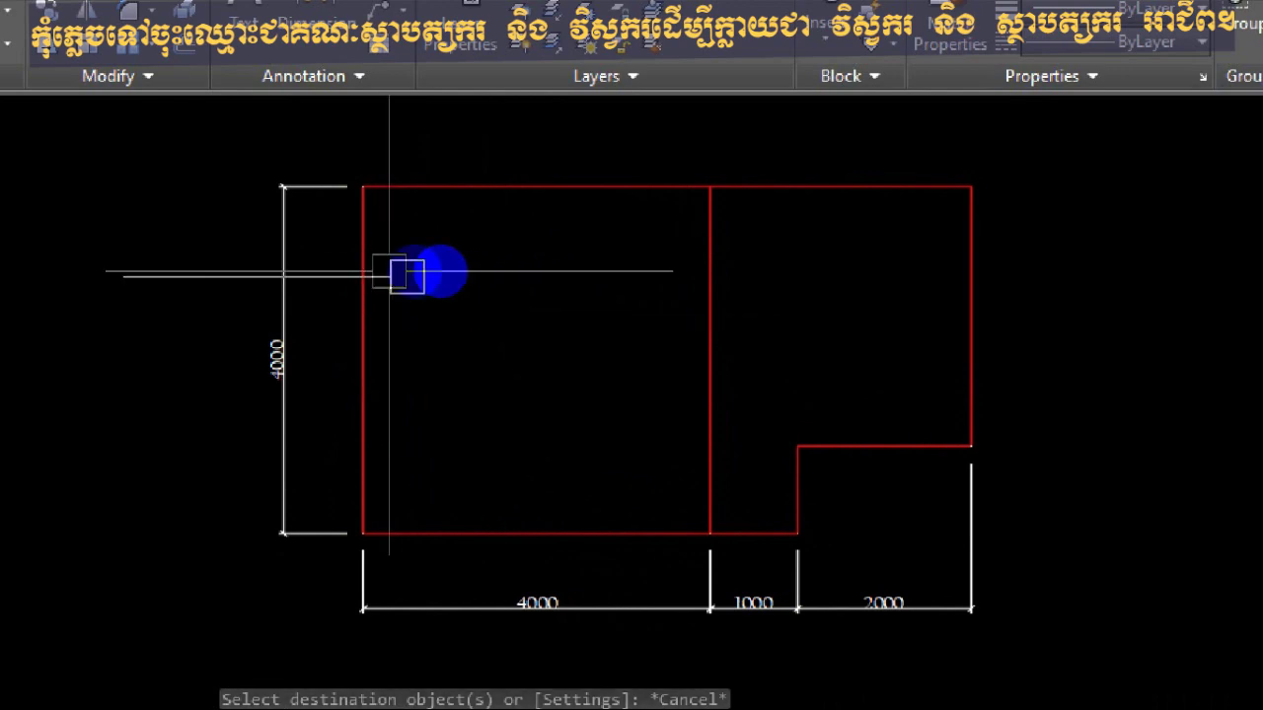
key(Escape)
click(286, 309)
click(426, 598)
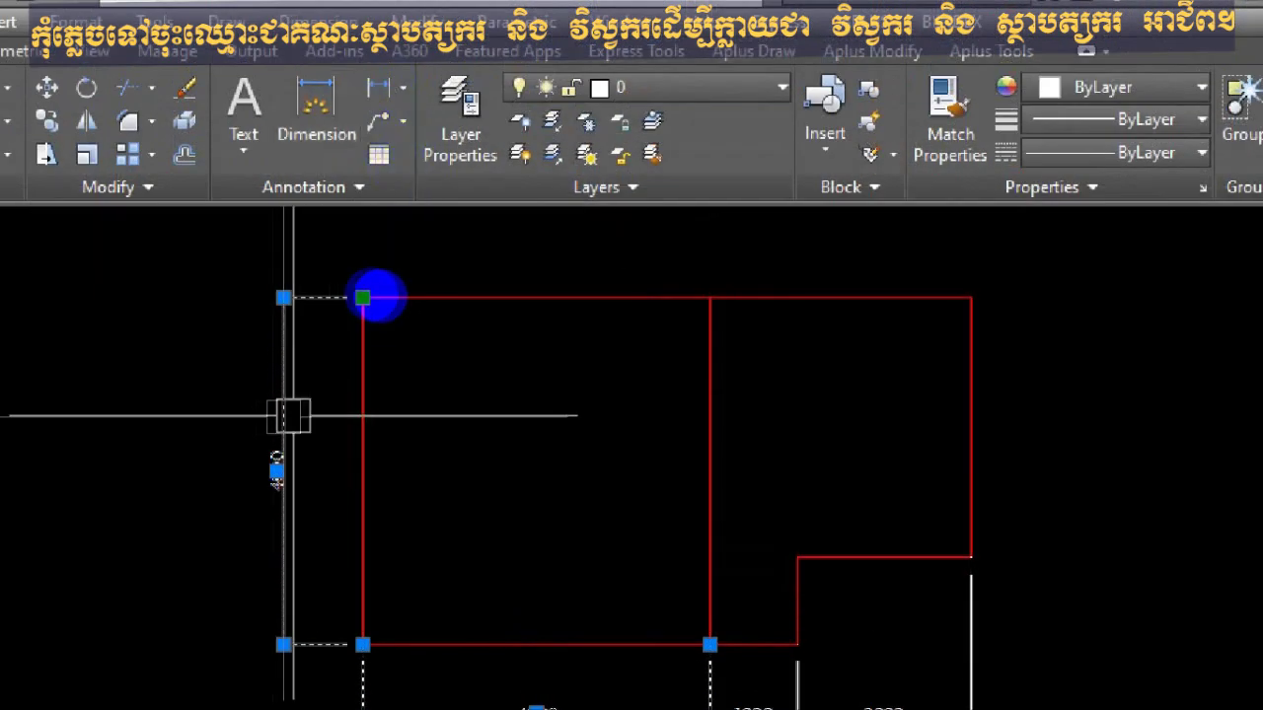
mouse_move(285, 437)
middle_down()
mouse_move(299, 342)
mouse_move(301, 380)
middle_up()
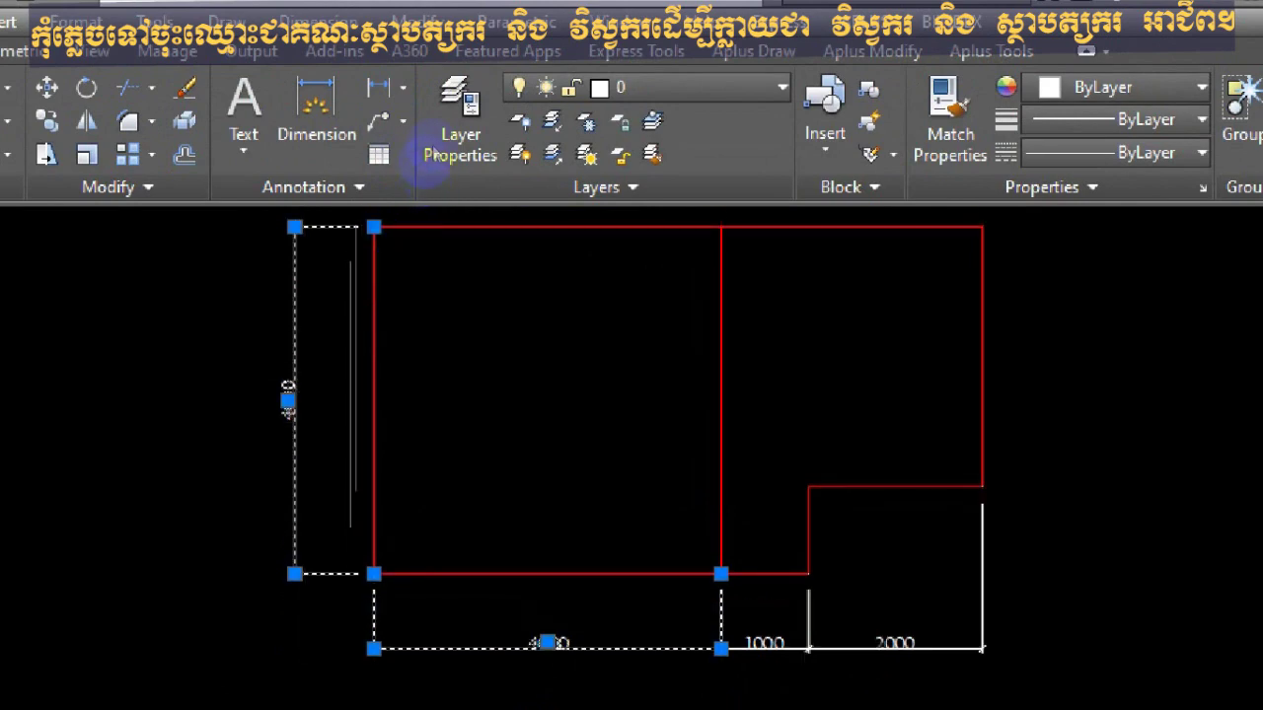
click(363, 187)
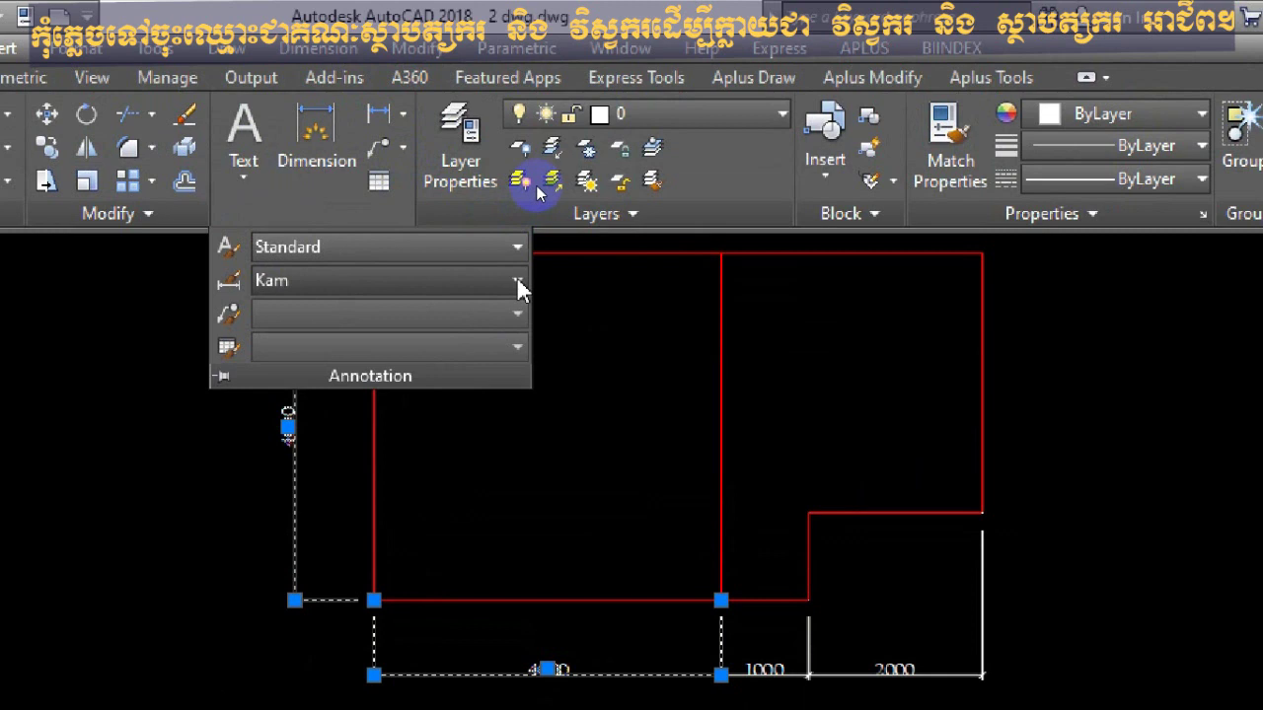
click(517, 246)
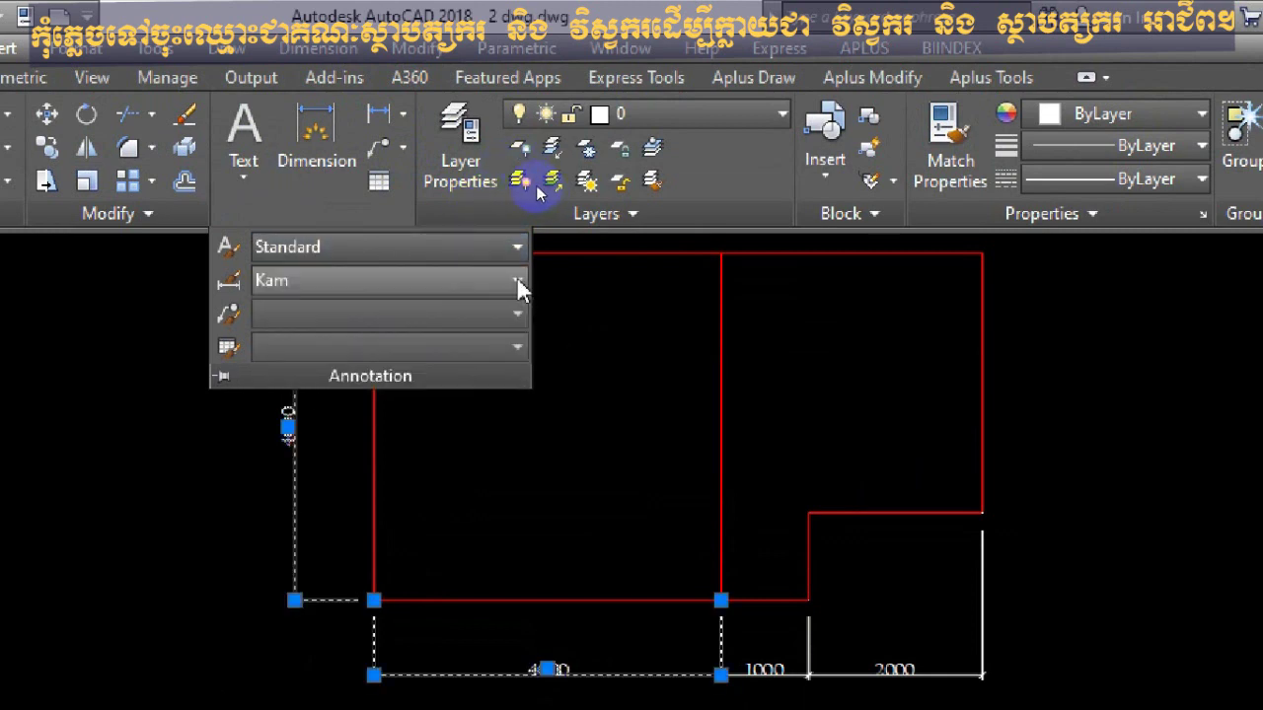
click(517, 281)
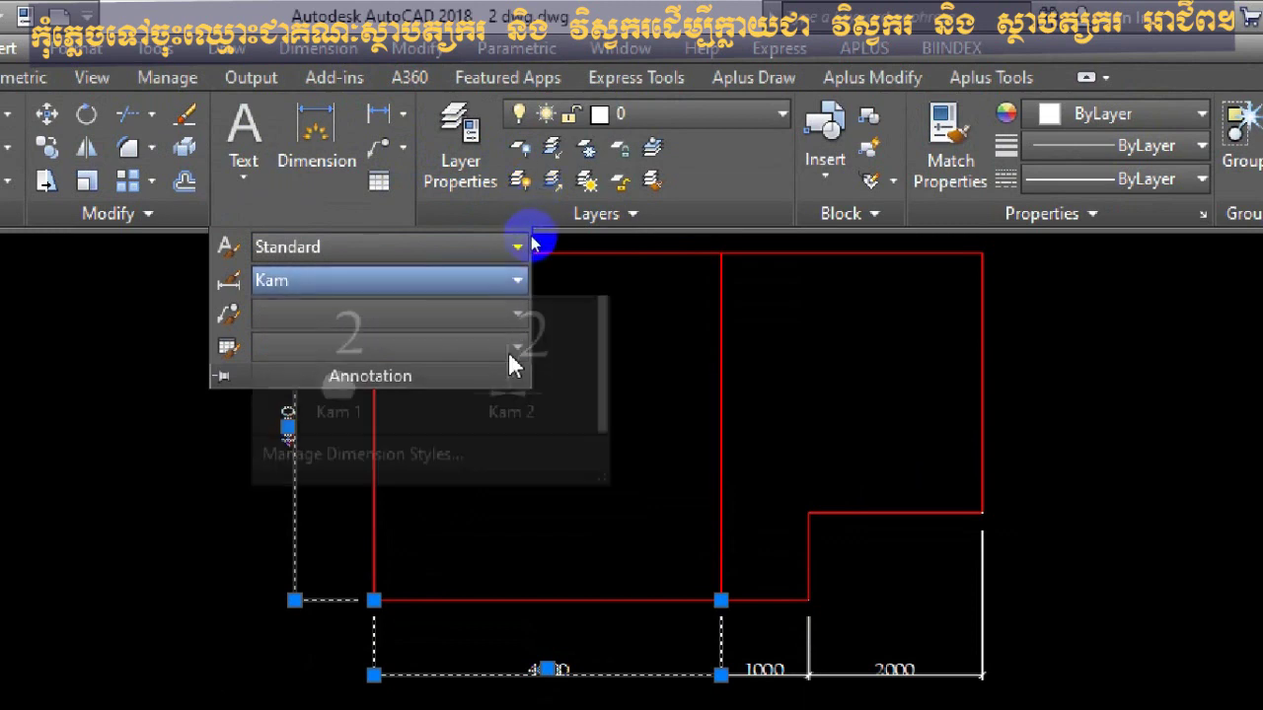
scroll(370, 544, down, 1)
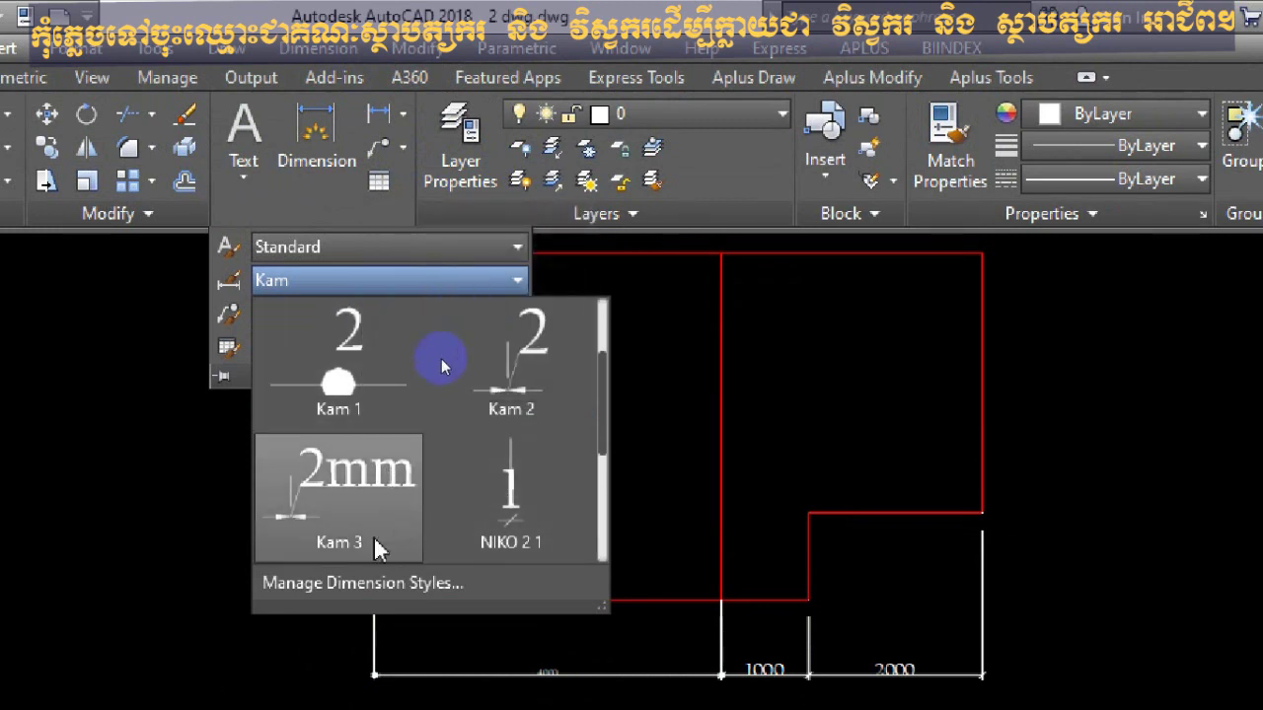
scroll(502, 464, down, 1)
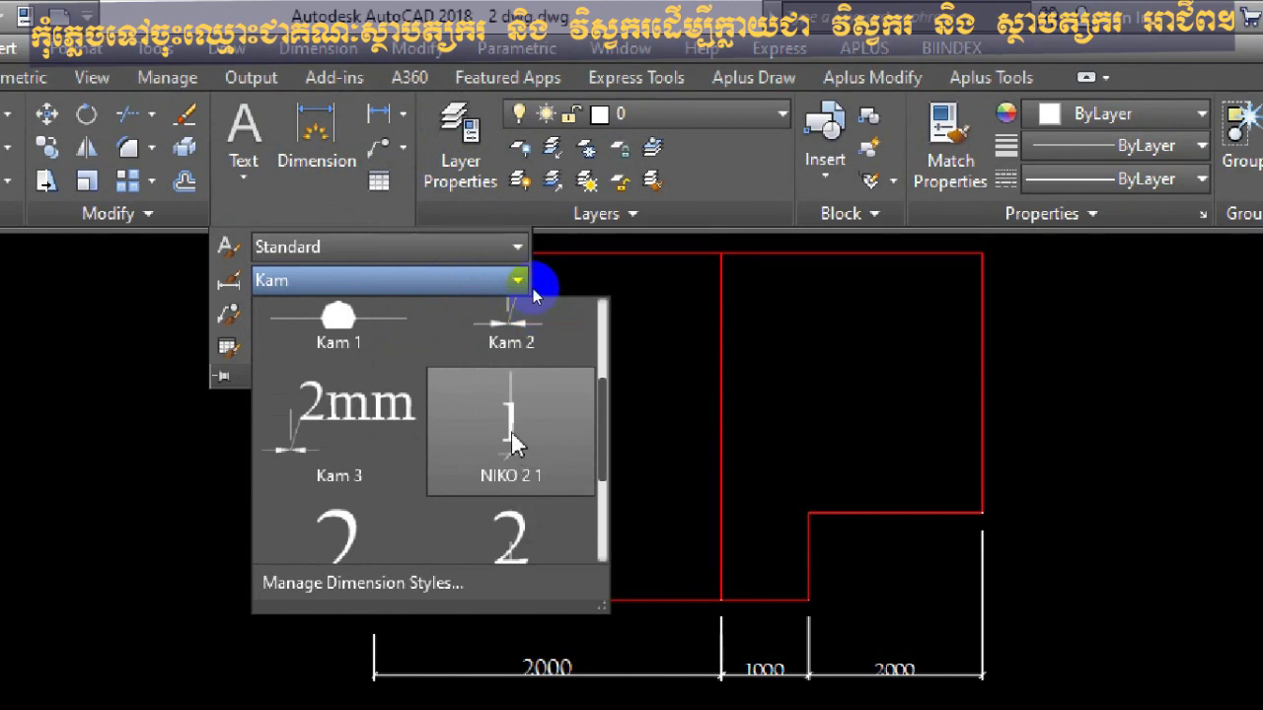
click(511, 434)
key(Escape)
Assign the NIKO 2 1 dimension style to the two remaining horizontal dimensions below the enlarged outline.
scroll(318, 428, down, 2)
scroll(451, 592, up, 3)
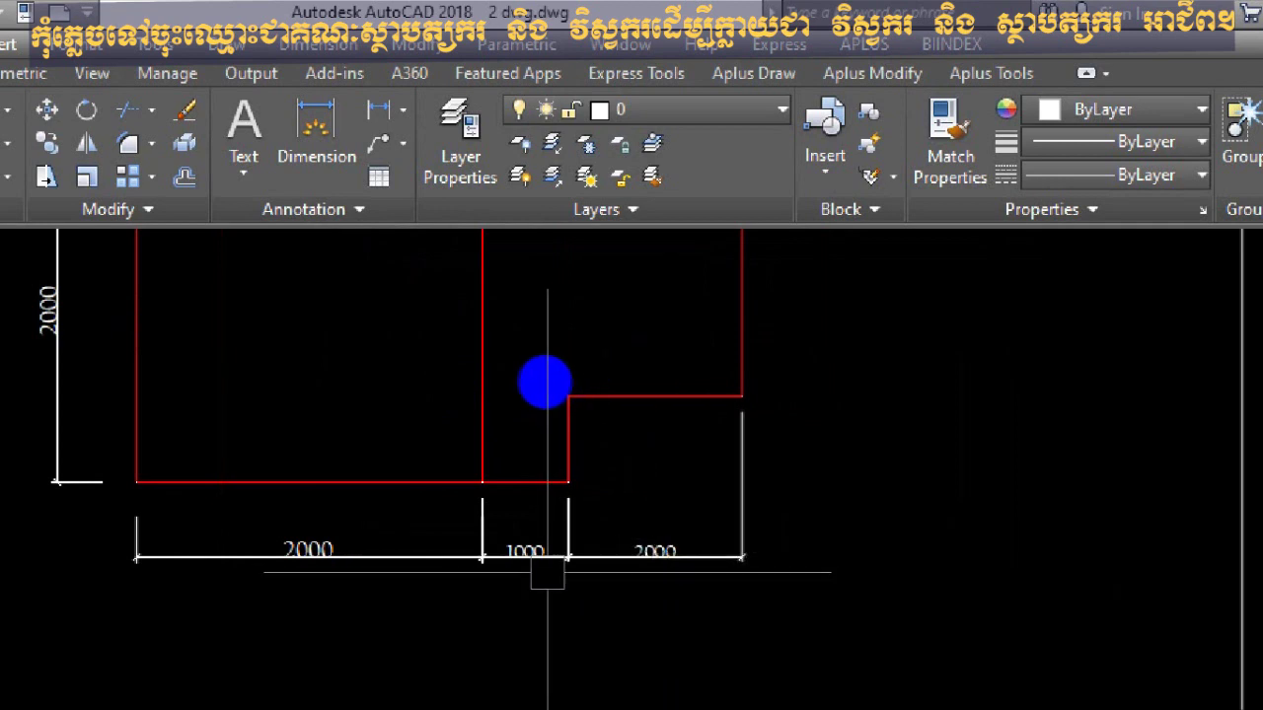
scroll(538, 570, up, 2)
scroll(576, 542, down, 2)
click(802, 511)
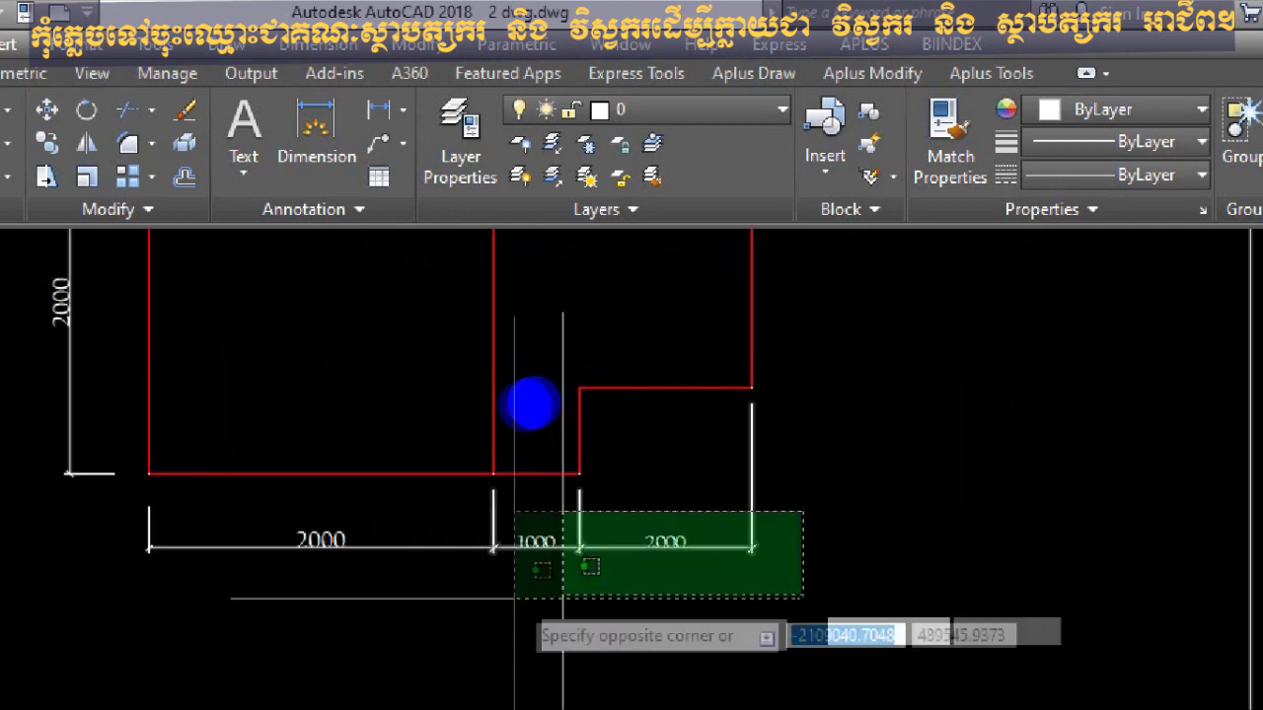
click(538, 607)
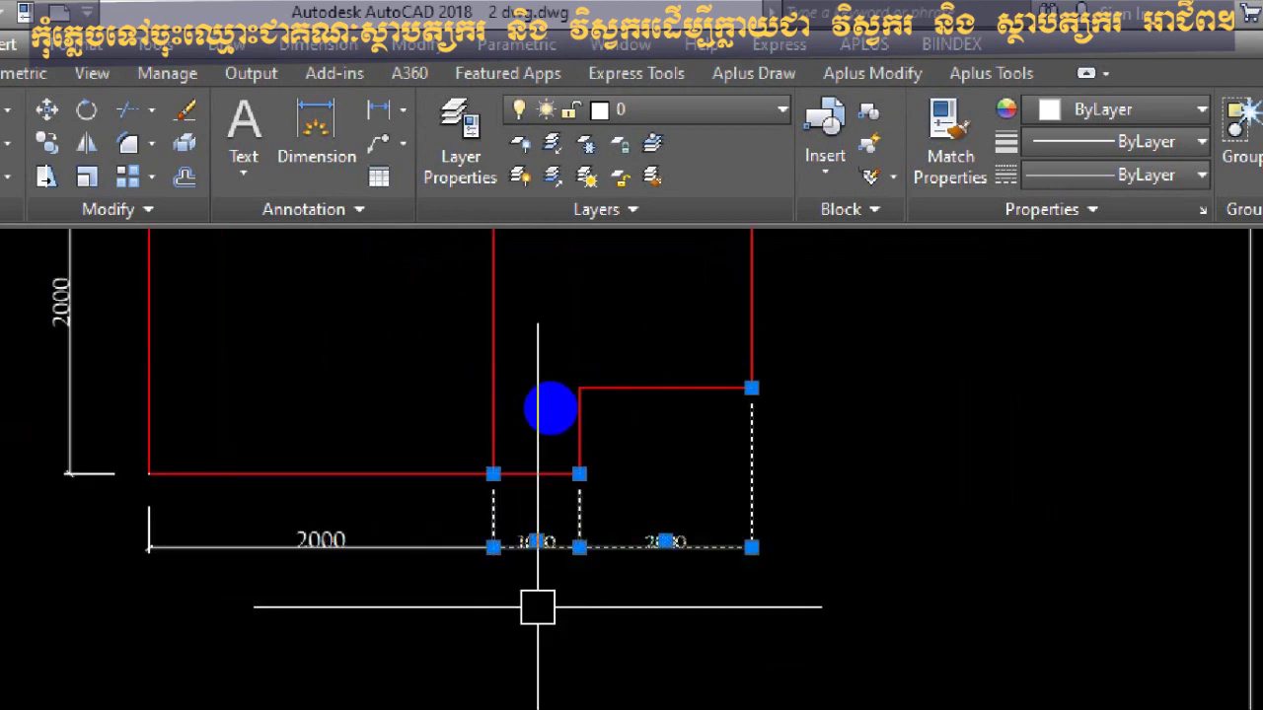
click(359, 207)
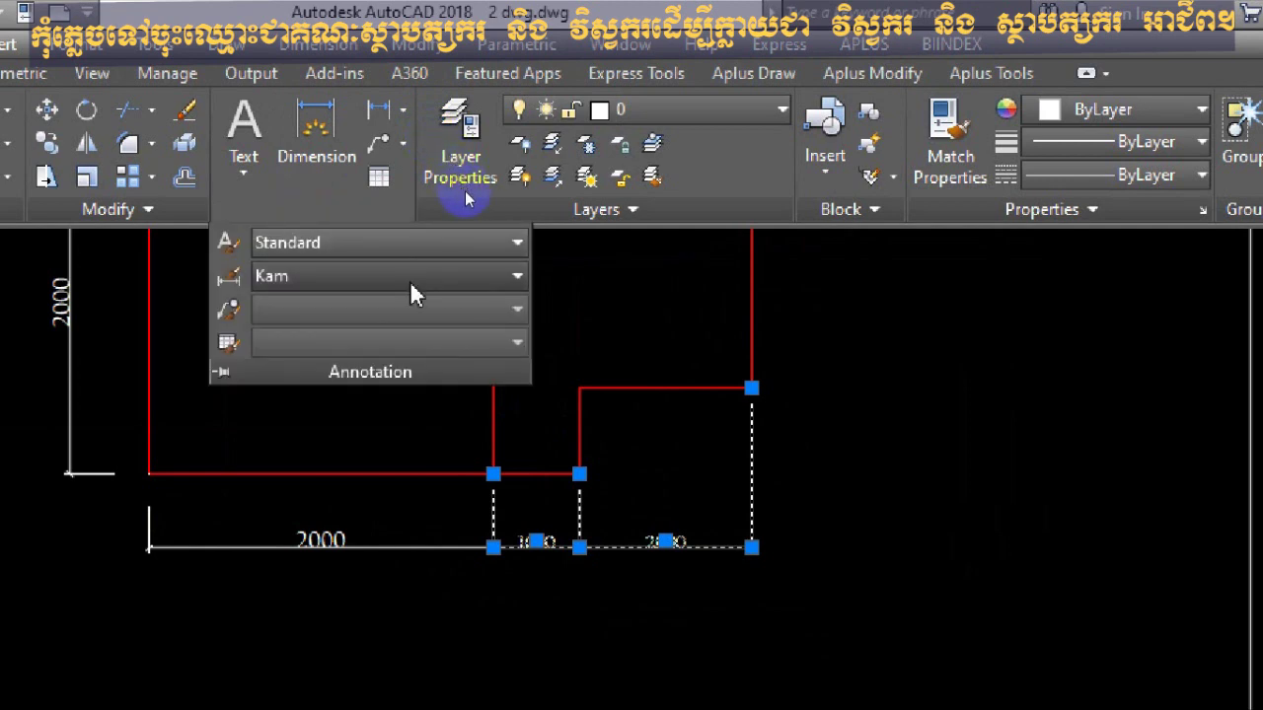
click(483, 277)
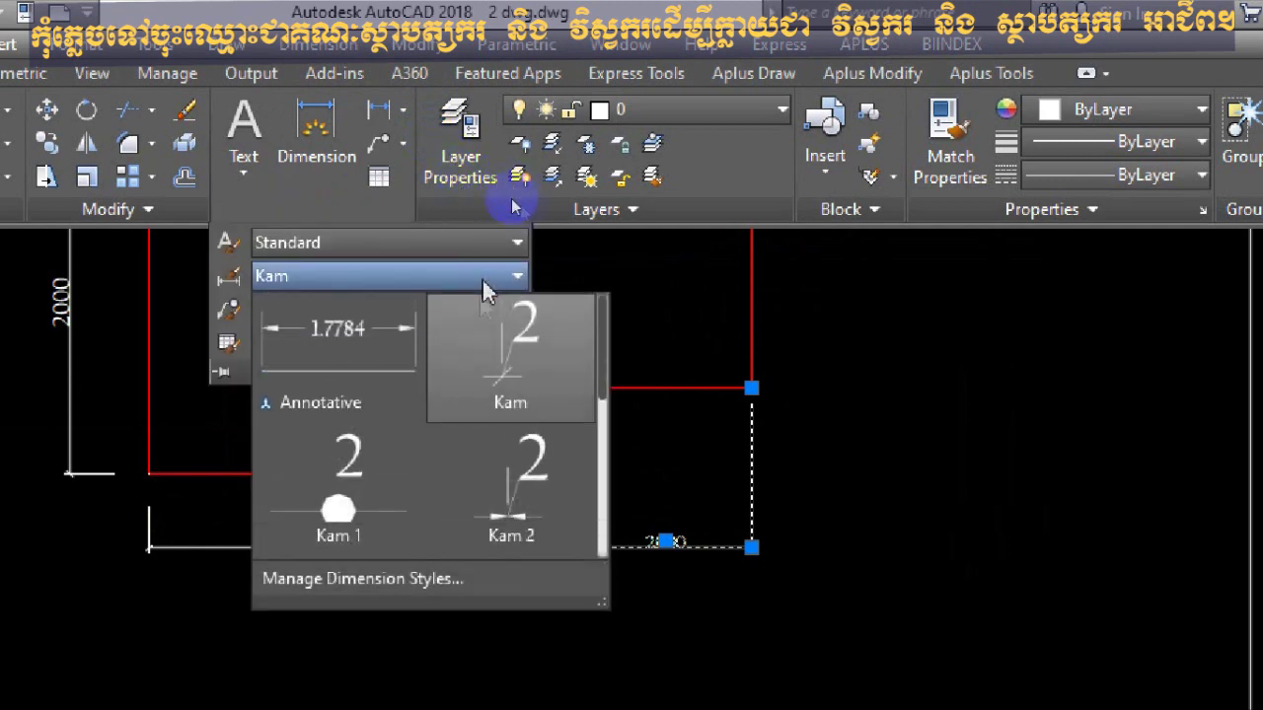
scroll(385, 537, down, 2)
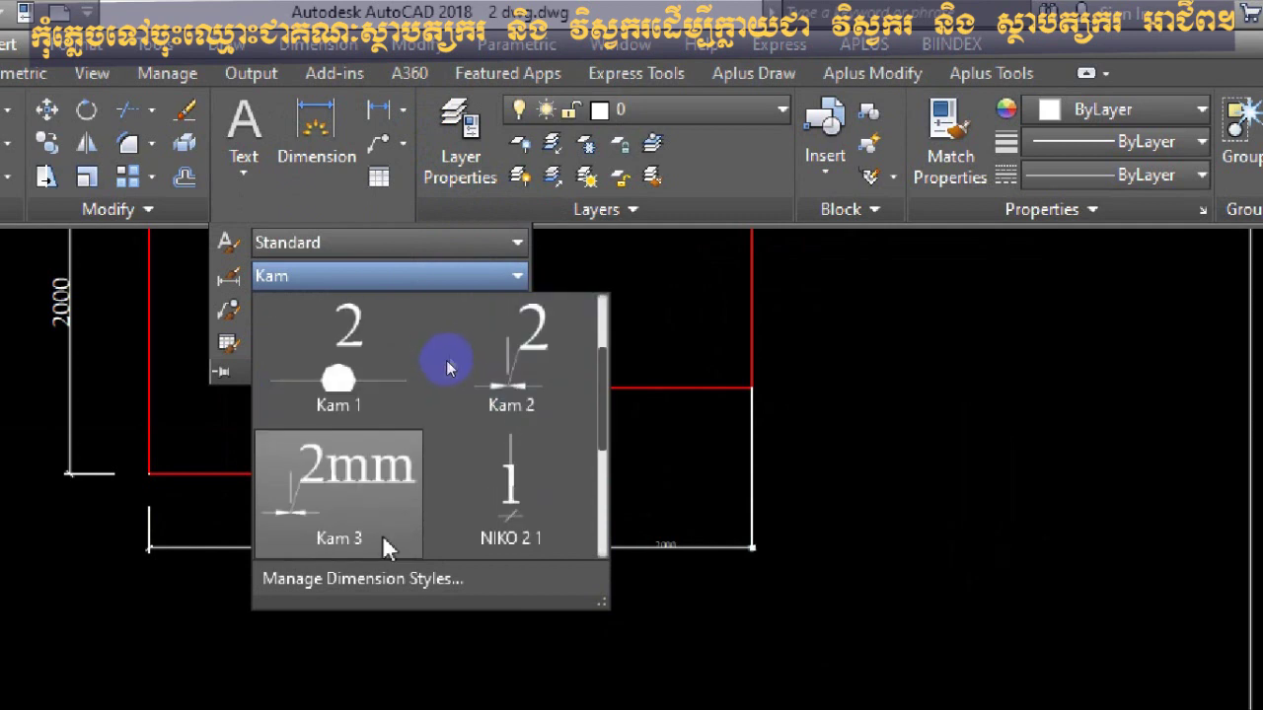
scroll(452, 533, down, 1)
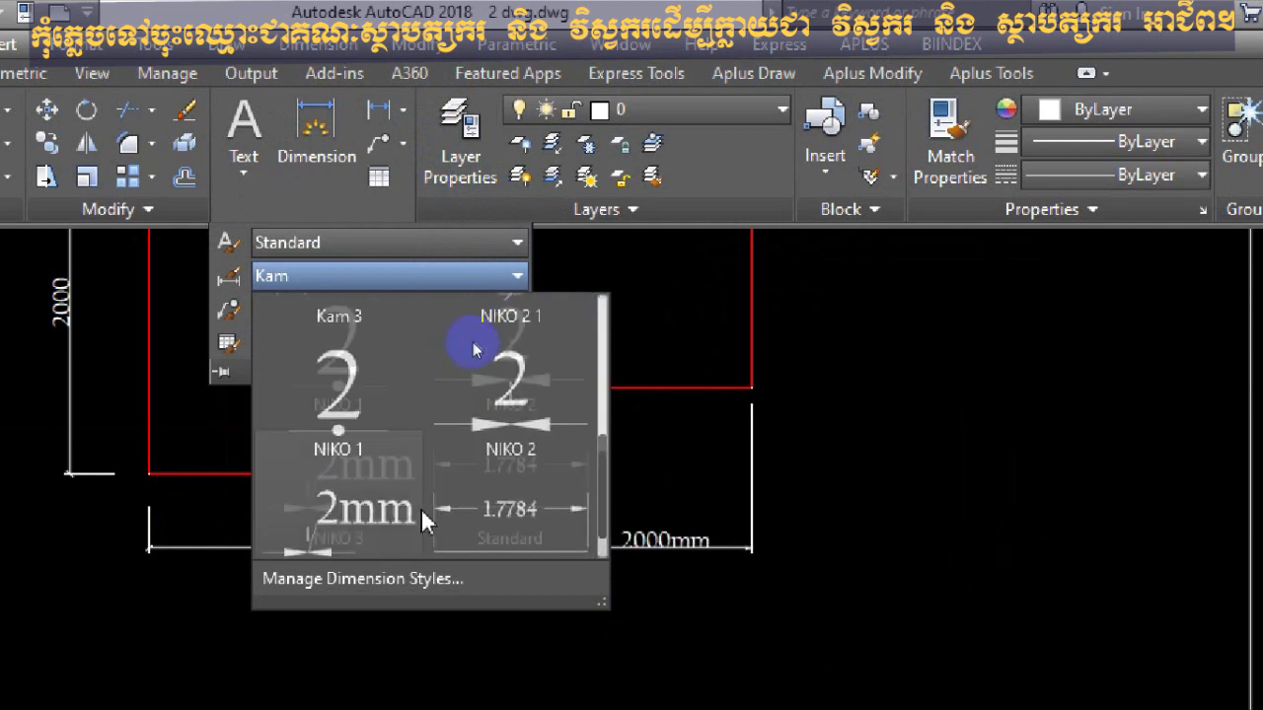
scroll(478, 399, up, 1)
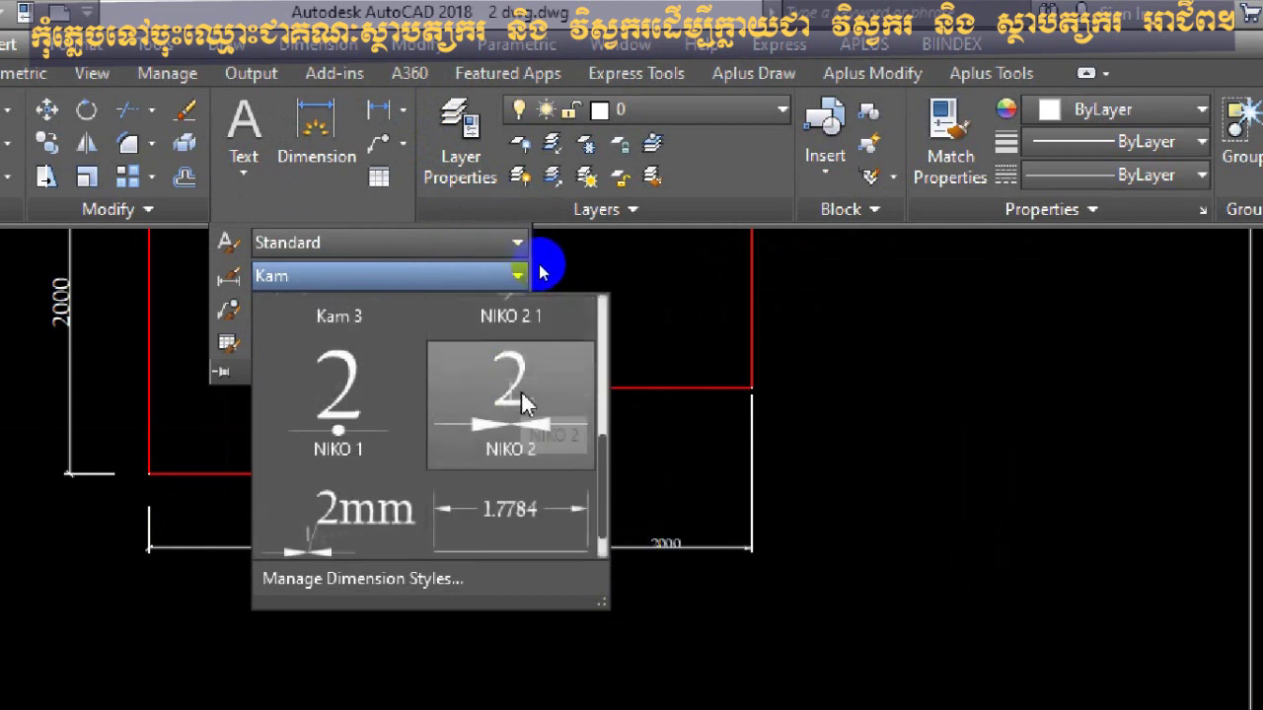
scroll(464, 375, up, 1)
click(535, 212)
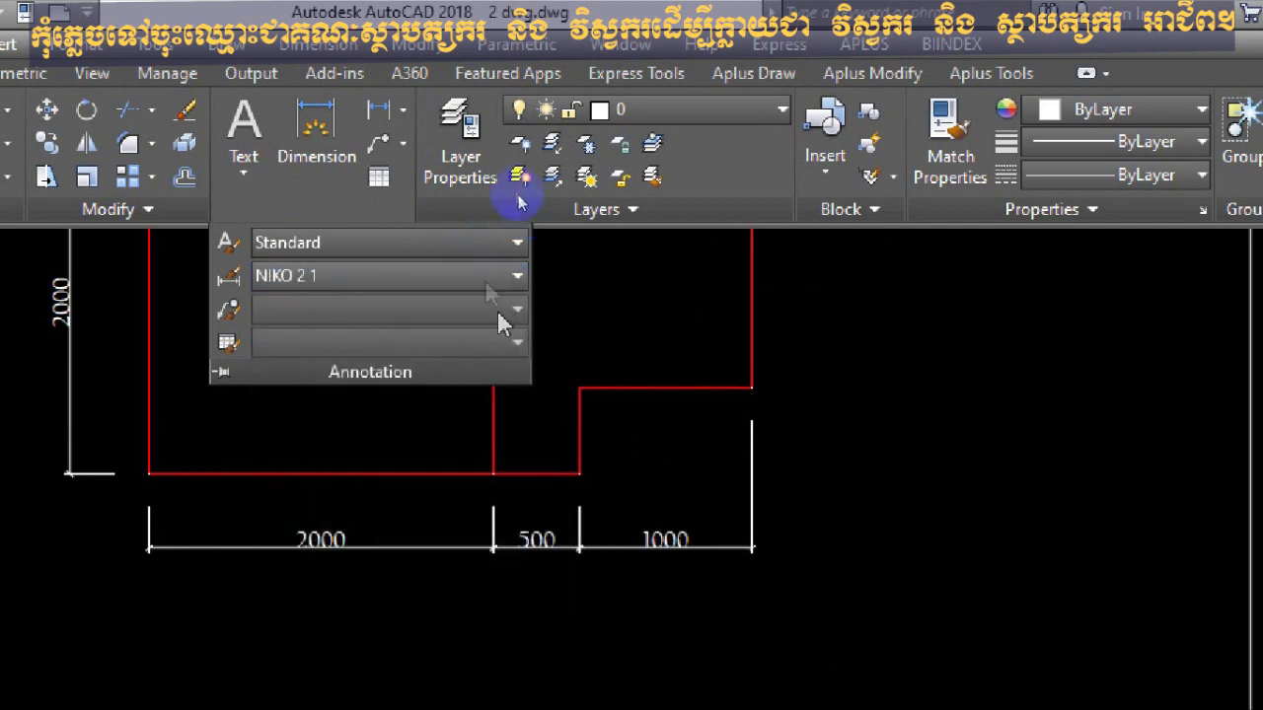
click(472, 255)
click(668, 294)
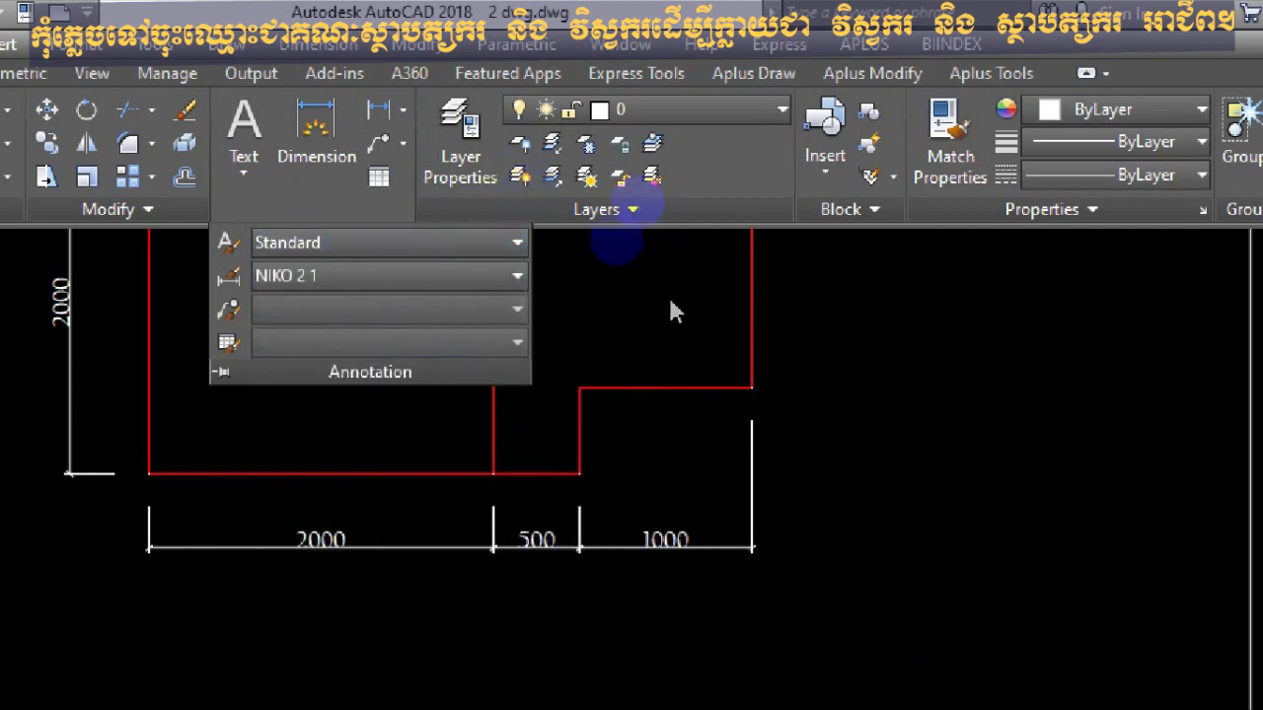
Compare the dimensions of the original small outlines with those of the two enlarged outlines.
scroll(610, 389, down, 4)
scroll(610, 392, down, 3)
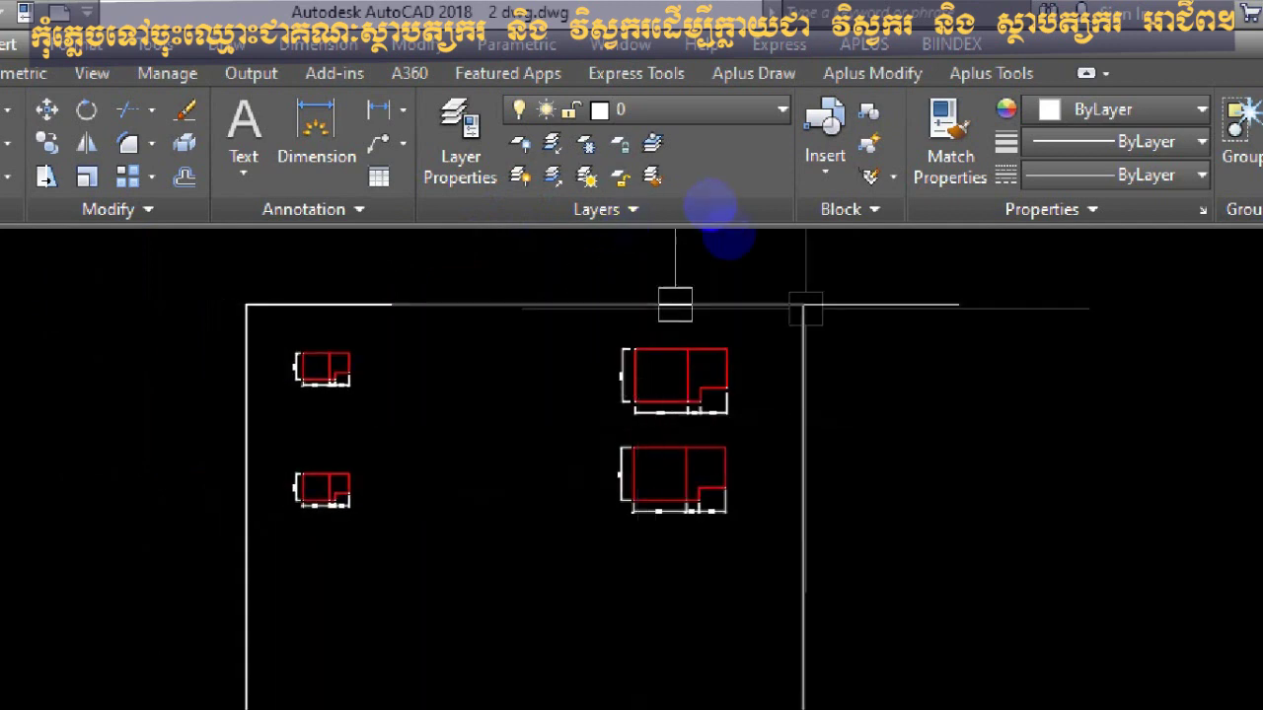
middle_drag(578, 369, 604, 317)
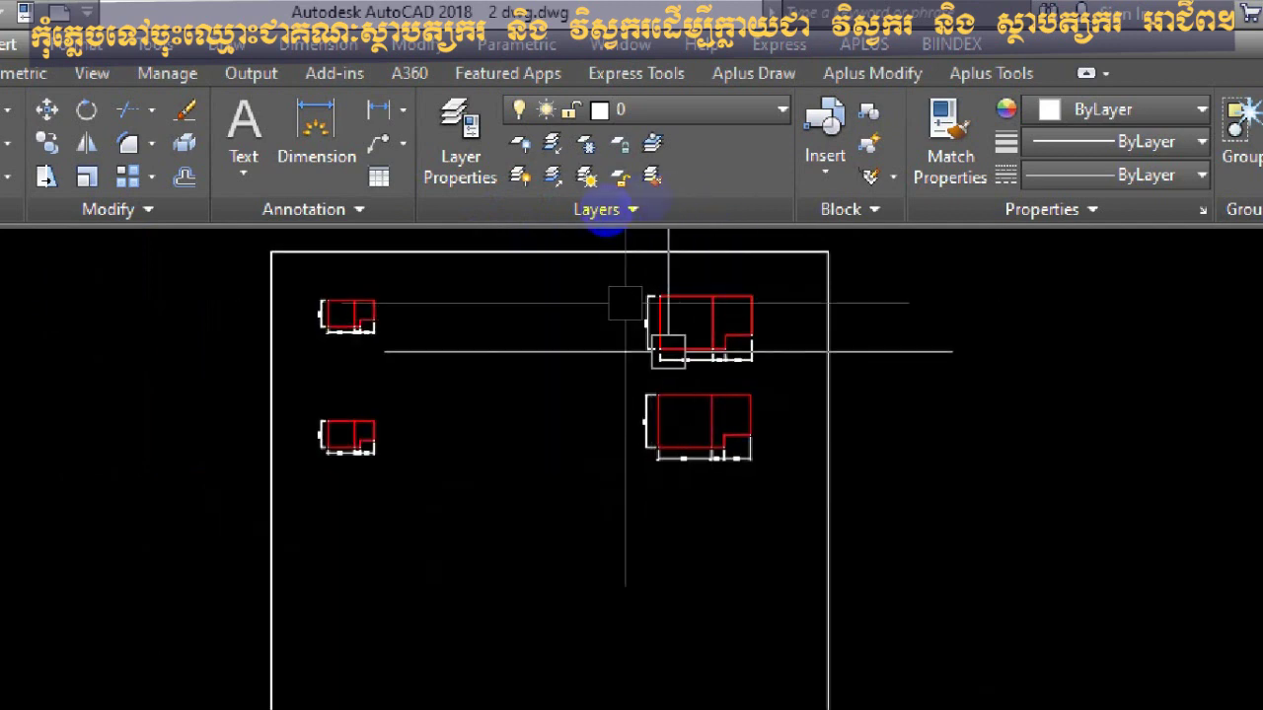
scroll(339, 312, up, 8)
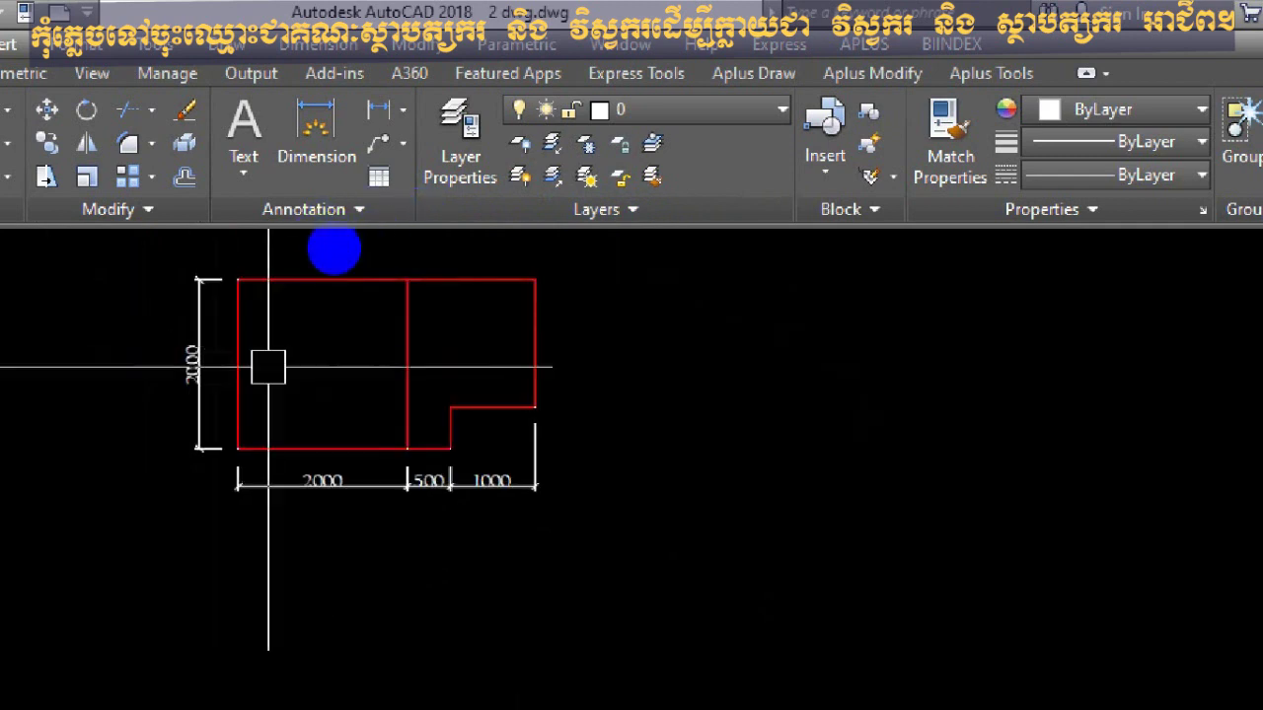
scroll(268, 367, down, 6)
scroll(539, 384, down, 2)
middle_drag(539, 384, 395, 366)
scroll(547, 357, up, 2)
scroll(546, 357, up, 4)
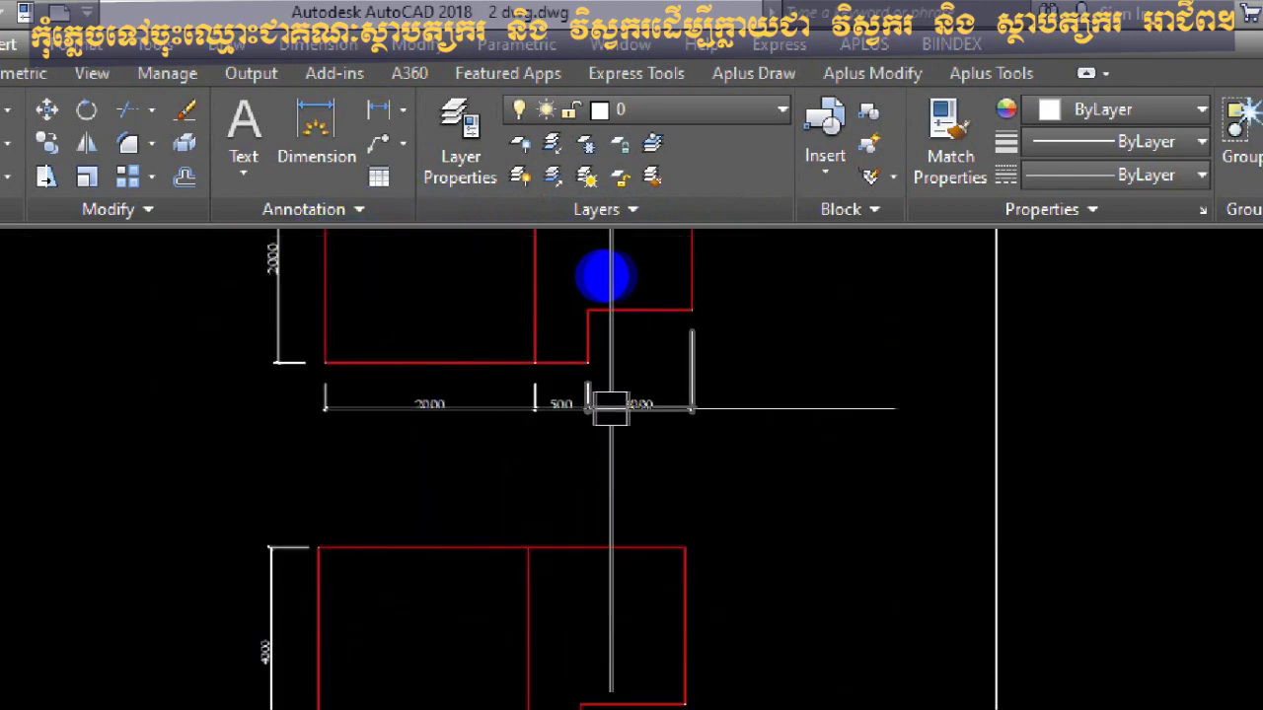
middle_drag(524, 386, 484, 431)
scroll(476, 431, up, 2)
mouse_move(247, 307)
middle_down()
mouse_move(474, 429)
mouse_move(437, 349)
middle_up()
scroll(469, 421, down, 2)
Assign the NIKO 2 1 dimension style to the three horizontal dimensions below the upper enlarged outline.
click(835, 499)
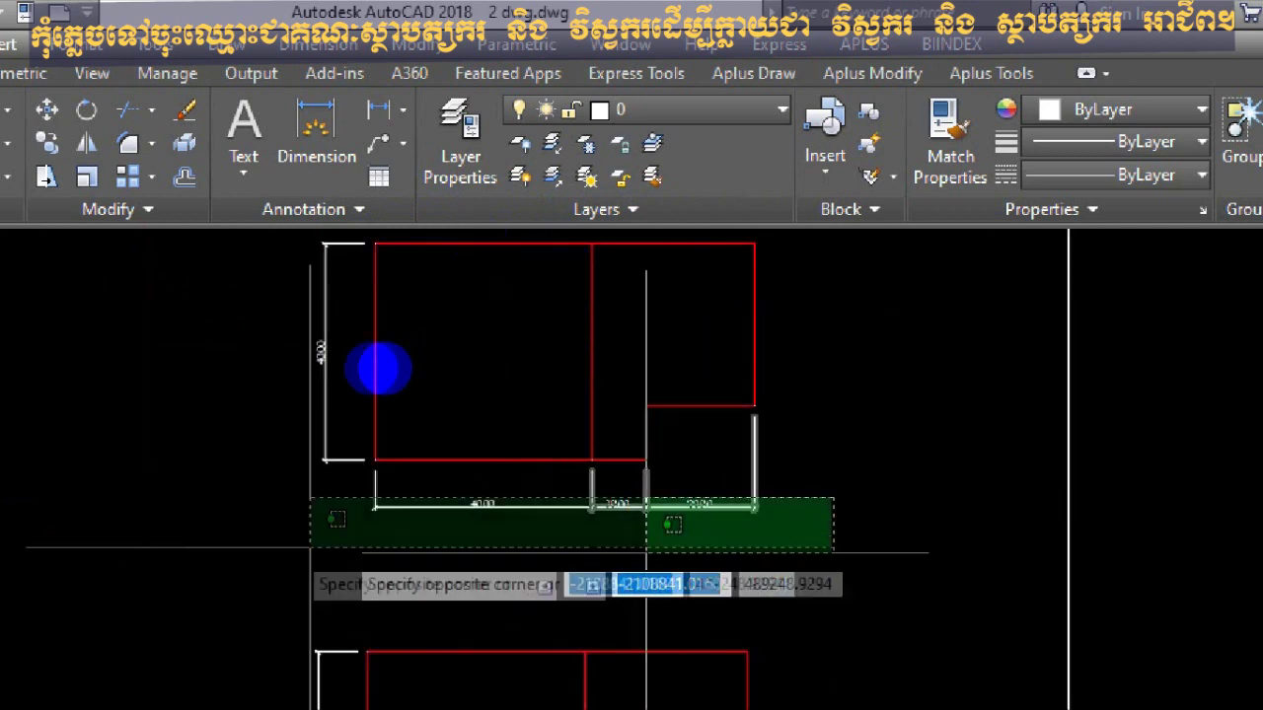
click(247, 544)
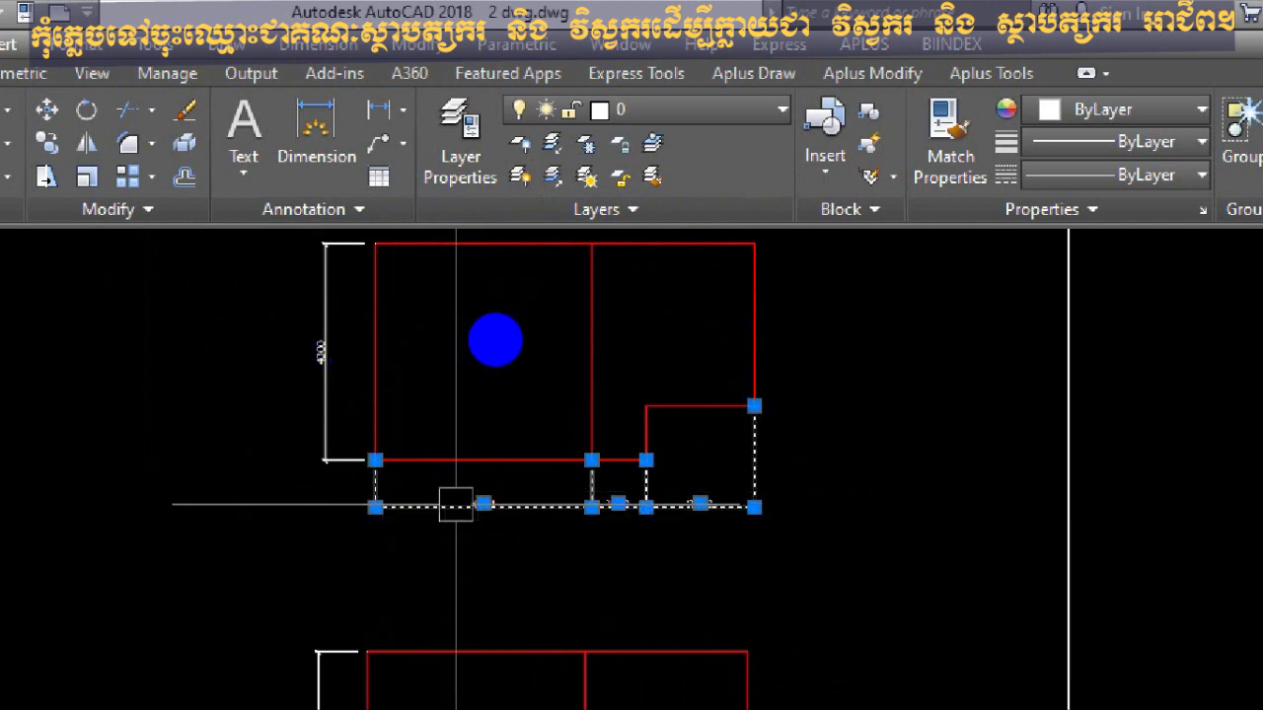
right_click(457, 501)
mouse_move(581, 328)
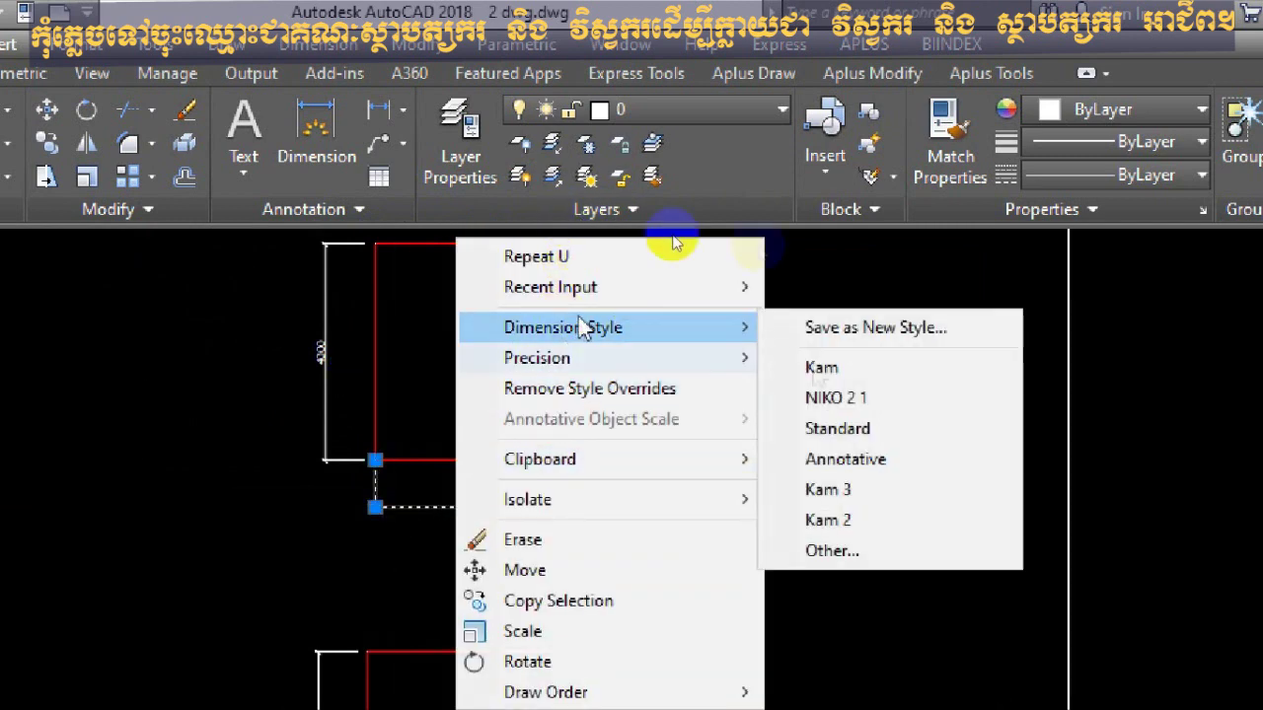
mouse_move(617, 353)
mouse_move(656, 334)
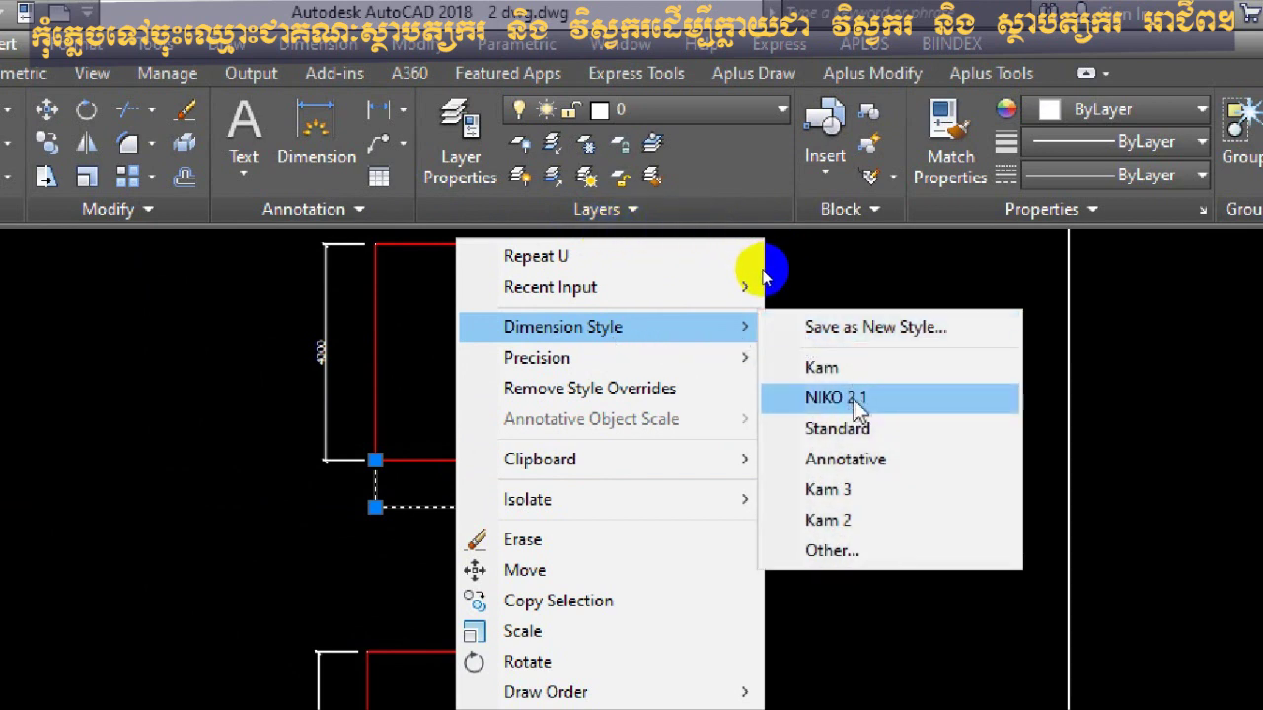
click(855, 404)
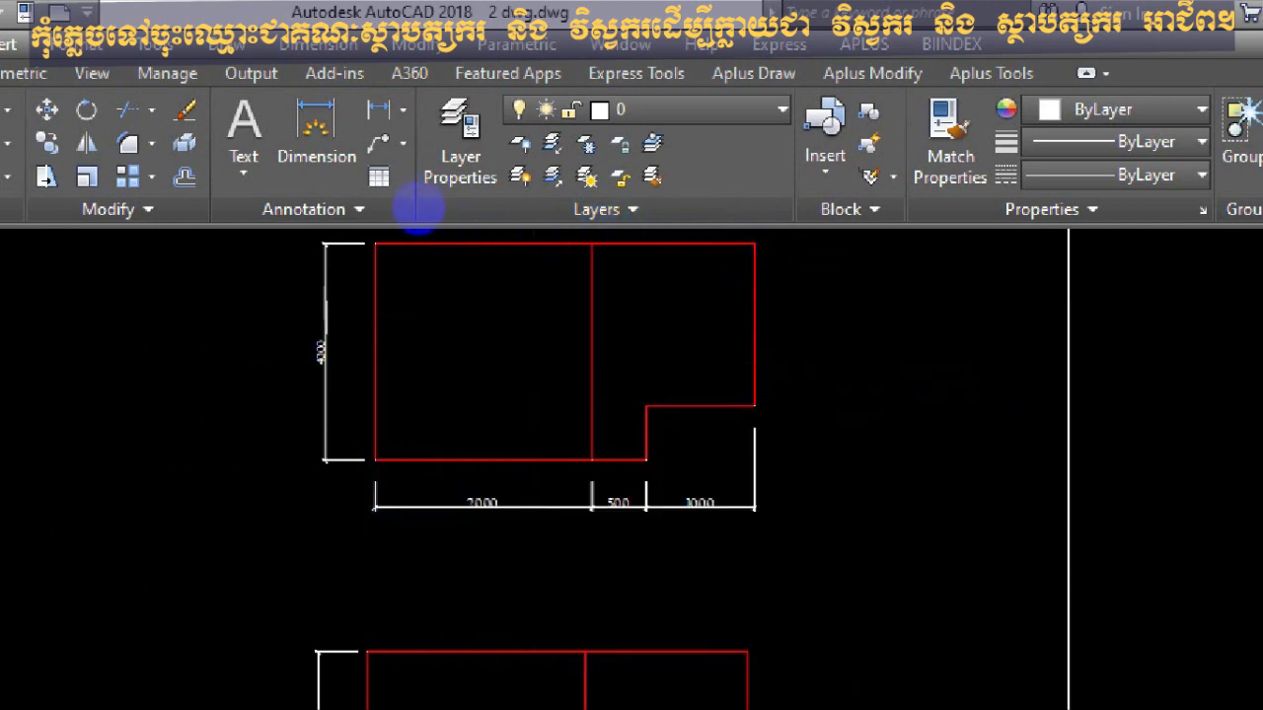
Assign the NIKO 2 1 dimension style to the vertical dimension of the upper enlarged outline.
click(352, 300)
click(242, 471)
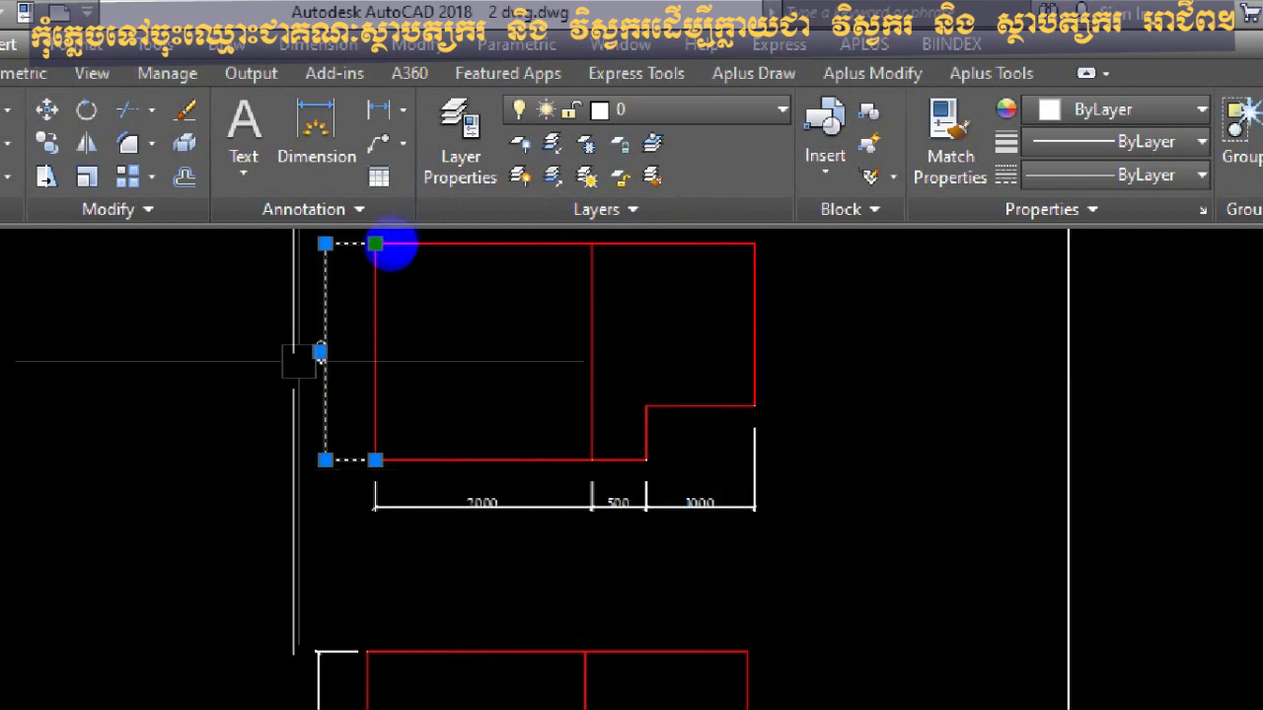
right_click(320, 326)
mouse_move(498, 289)
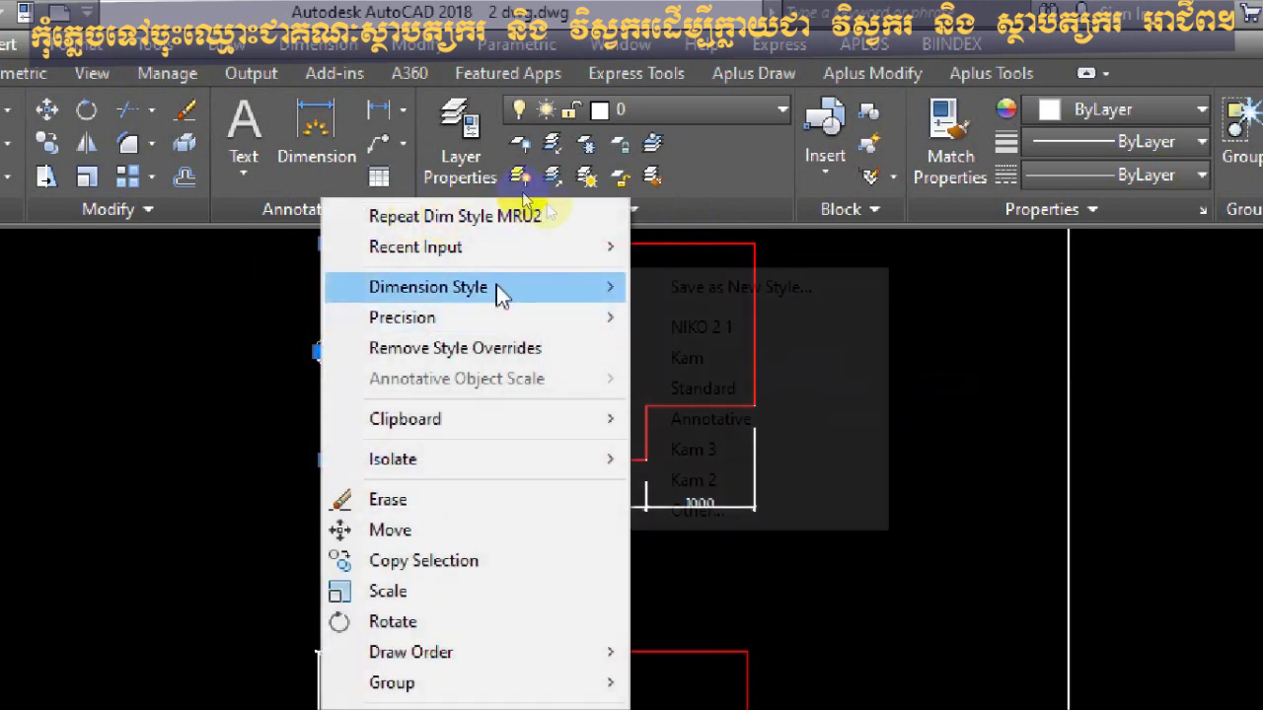
click(735, 331)
key(Escape)
Move both enlarged outlines with their dimensions horizontally to the left, closer to the small outlines inside the frame.
scroll(531, 360, down, 6)
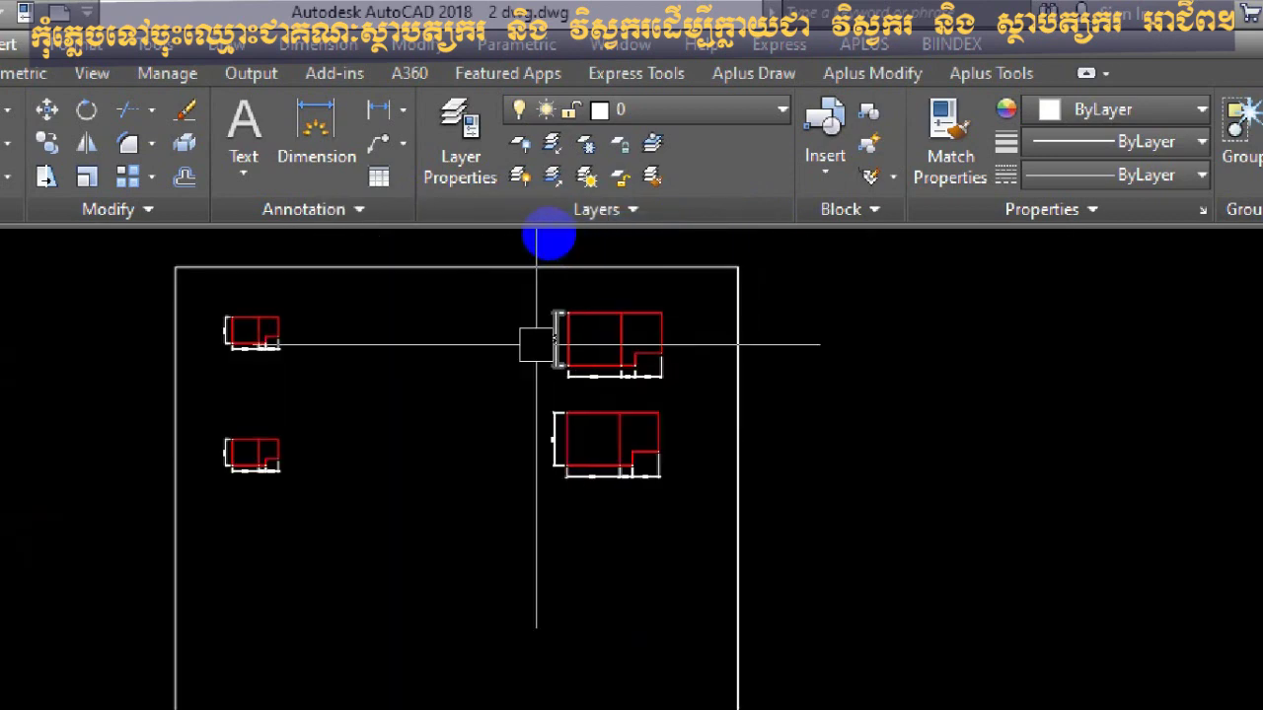
text(m)
key(Return)
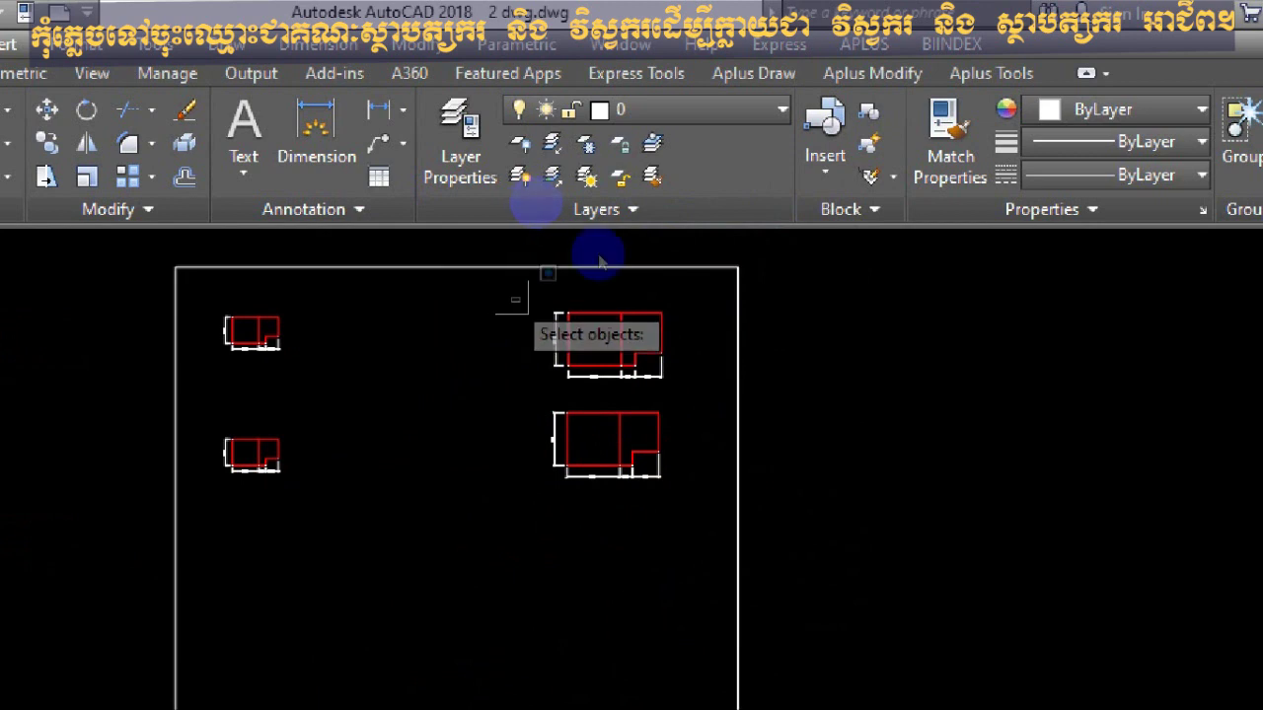
click(510, 275)
click(730, 493)
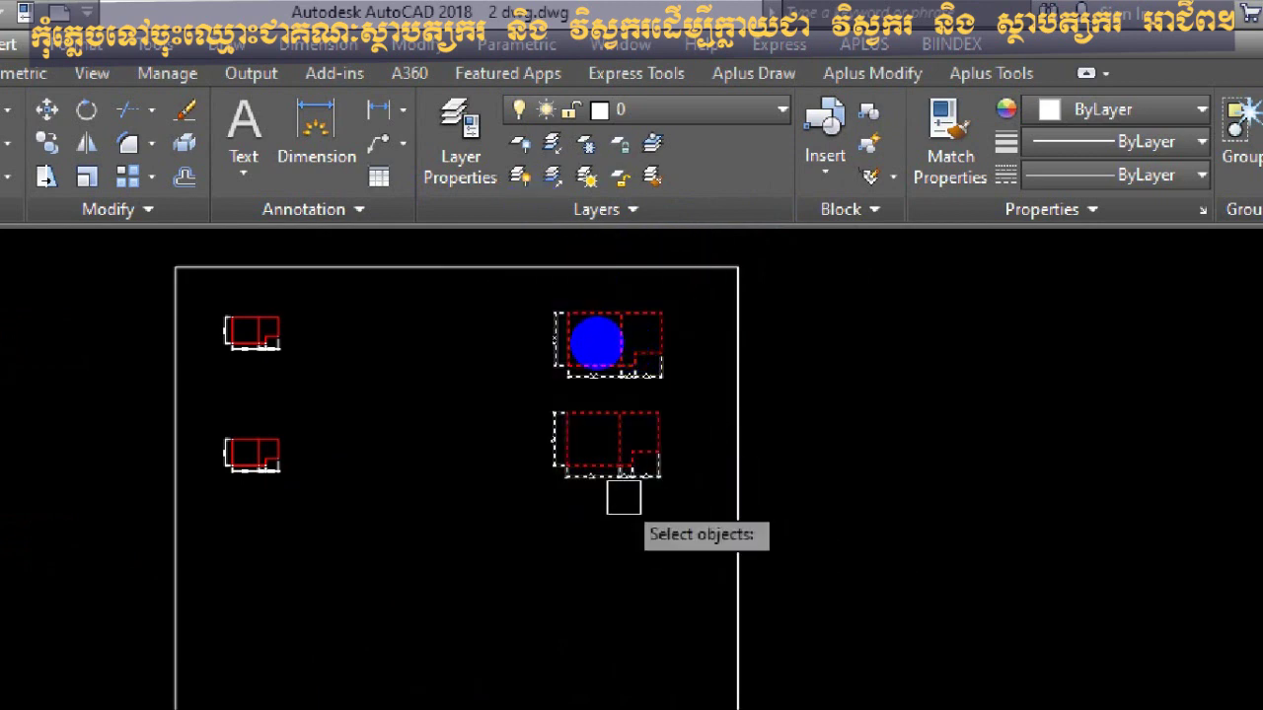
key(Return)
click(606, 513)
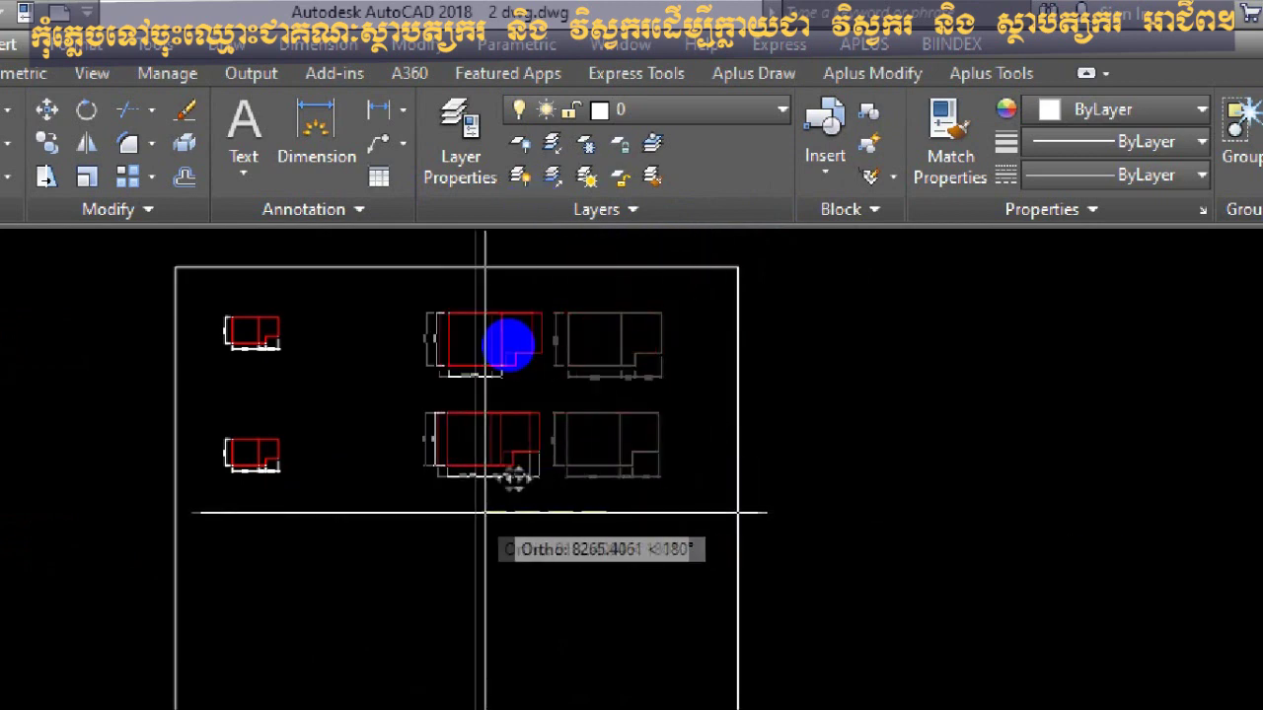
click(481, 512)
mouse_move(528, 464)
middle_down()
mouse_move(450, 427)
mouse_move(583, 401)
middle_up()
scroll(510, 404, down, 2)
middle_drag(493, 381, 512, 333)
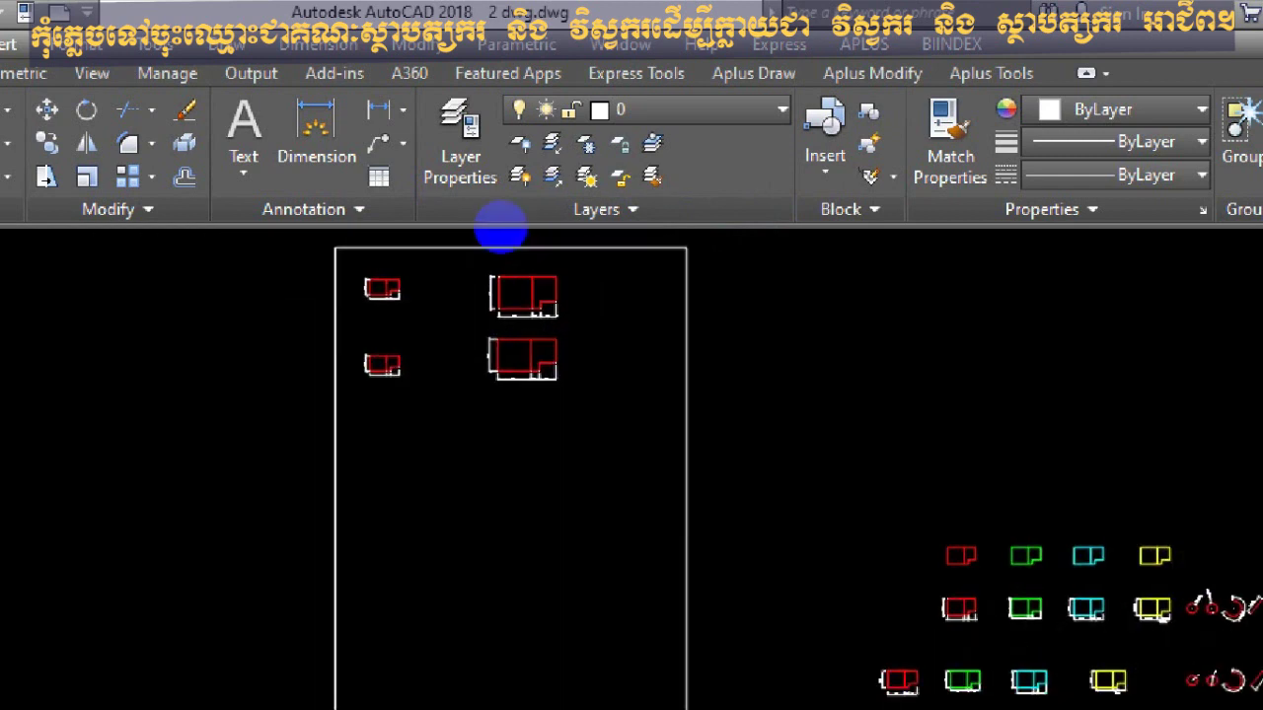
click(681, 513)
mouse_move(685, 515)
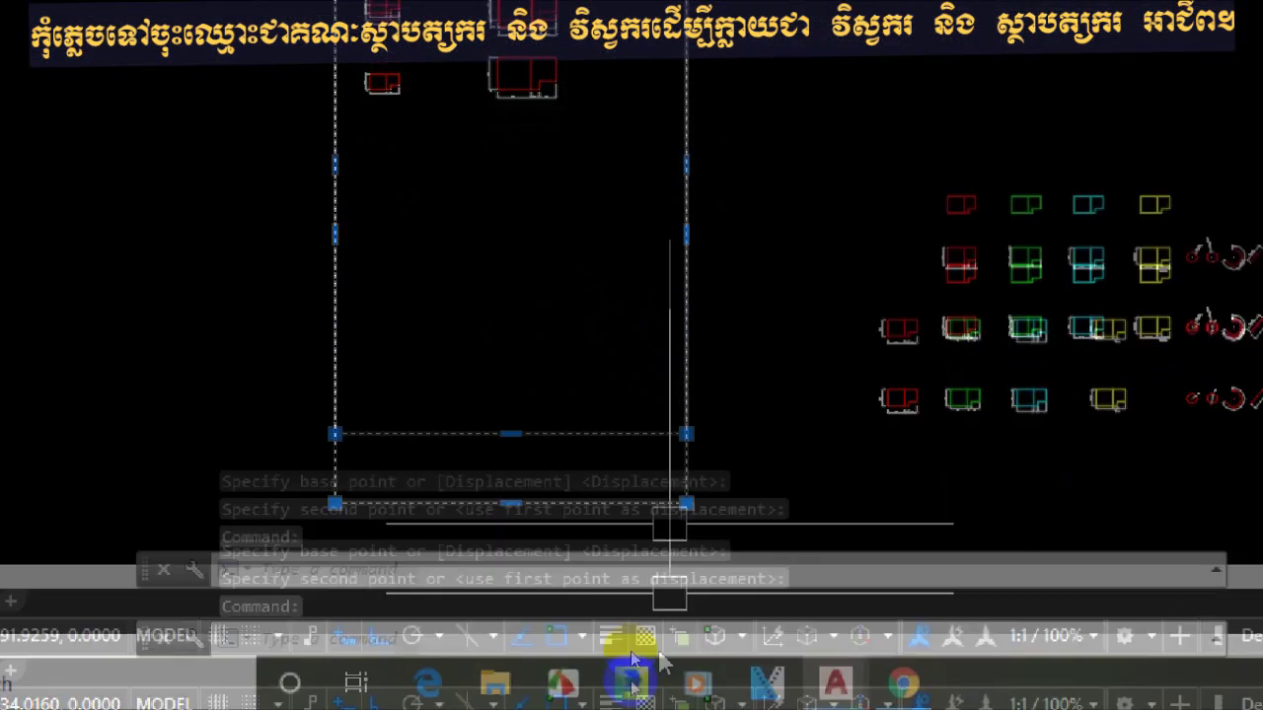
Switch to Chrome, look over the YouTube channel's banner and uploaded videos, and return to AutoCAD.
click(885, 696)
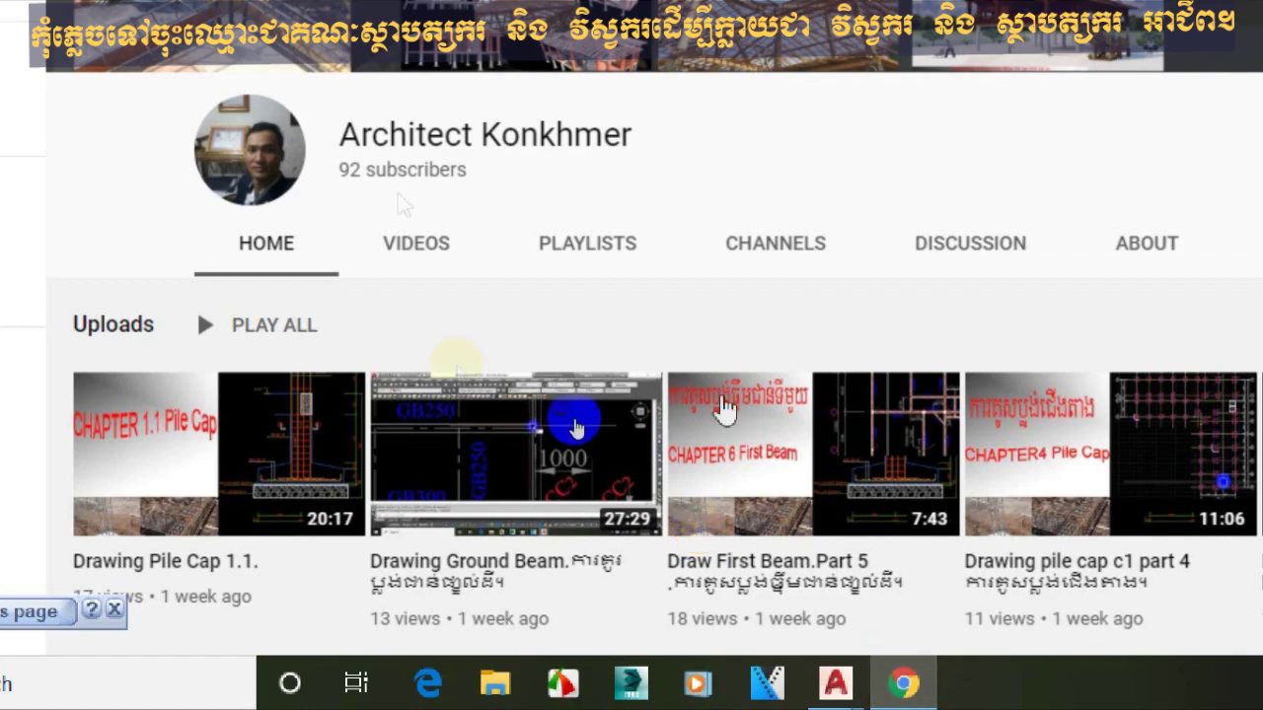
scroll(478, 255, down, 1)
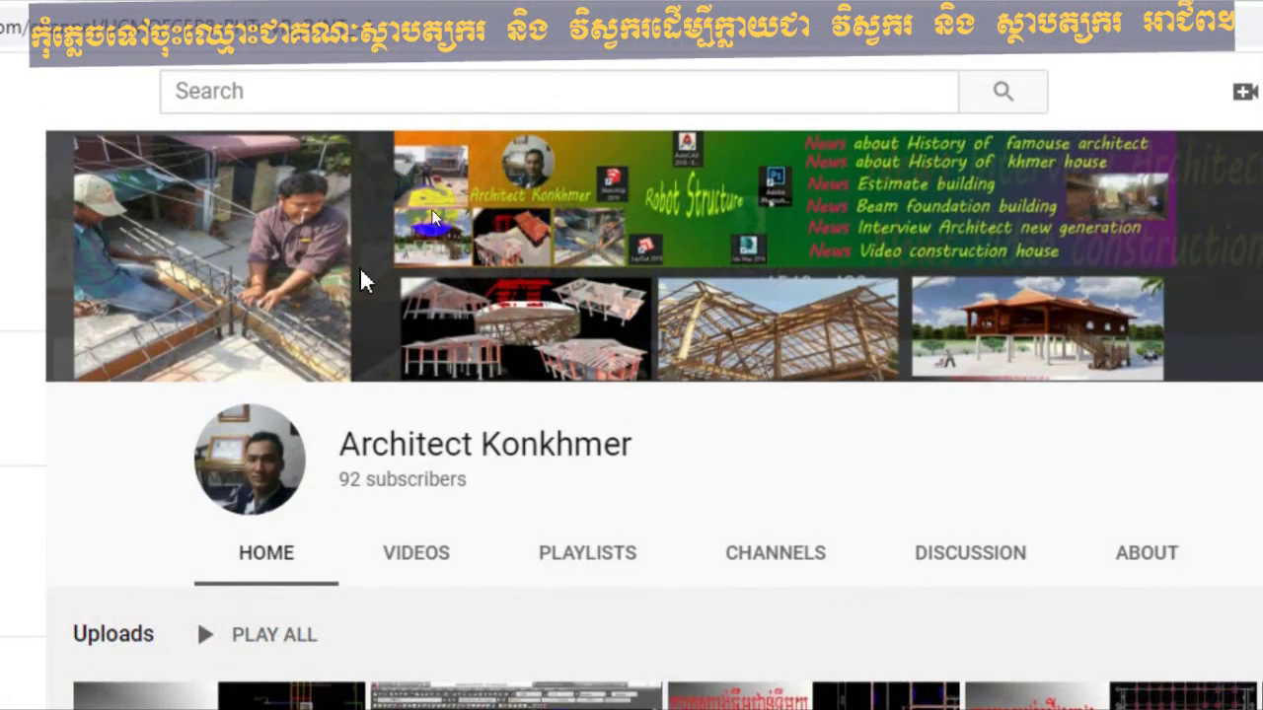
scroll(747, 350, down, 3)
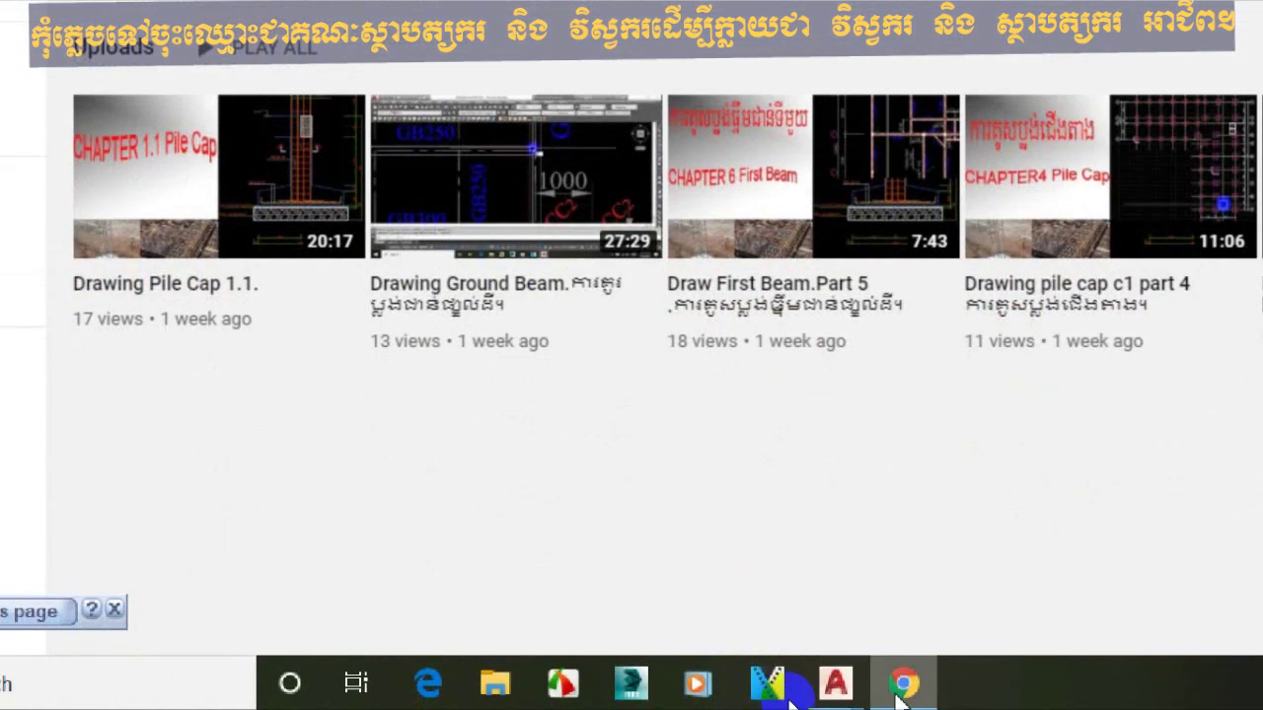
click(835, 683)
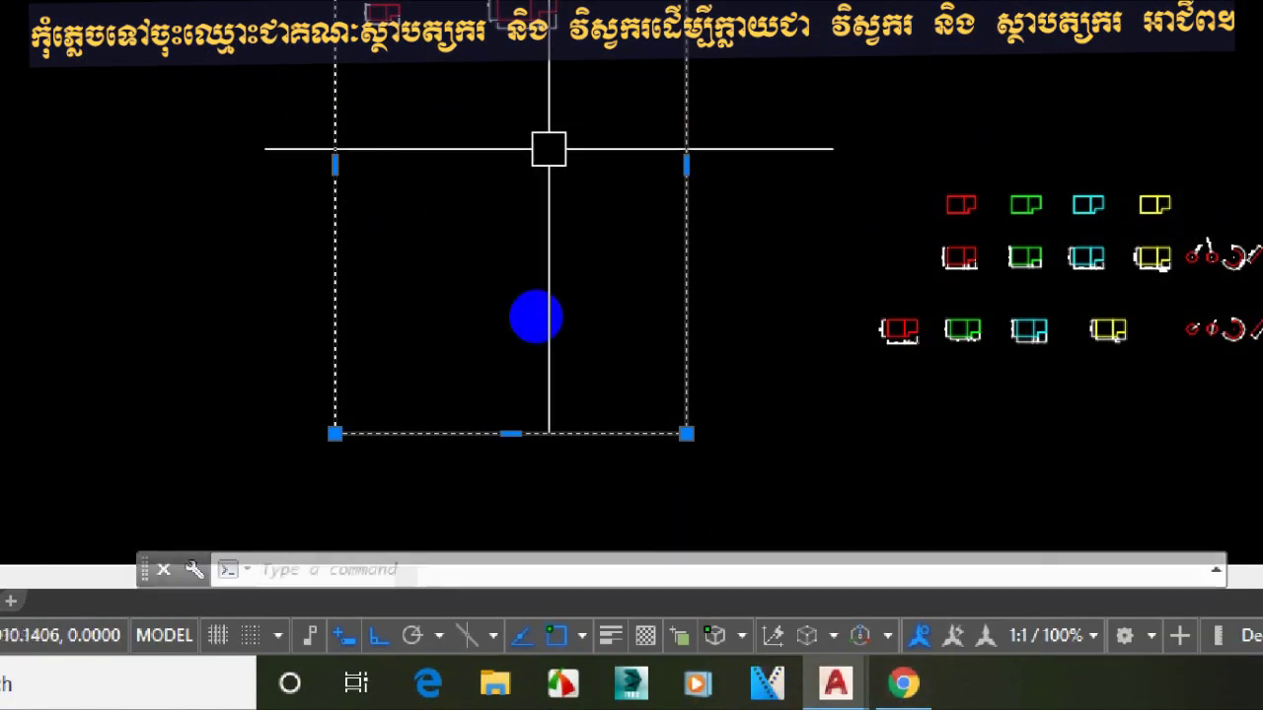
scroll(494, 134, up, 4)
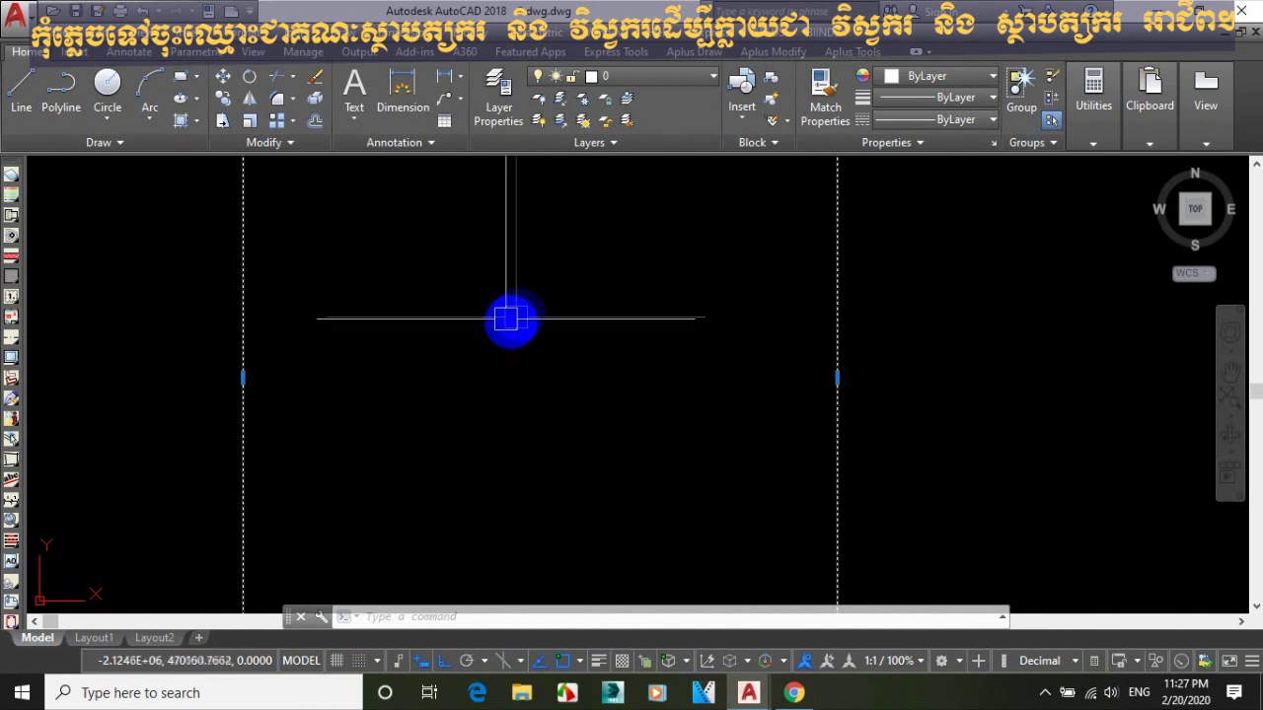
middle_drag(561, 302, 589, 314)
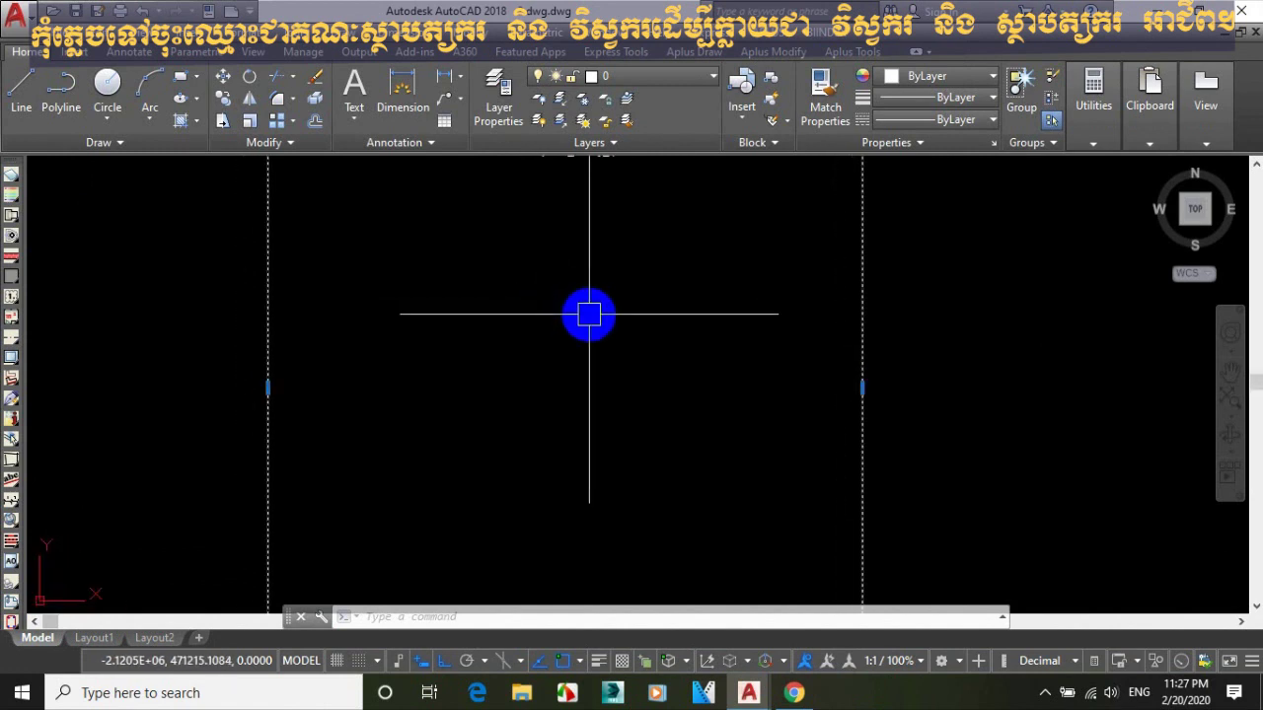
mouse_move(589, 315)
middle_down()
mouse_move(562, 326)
mouse_move(603, 341)
mouse_move(618, 369)
middle_up()
mouse_move(609, 316)
middle_down()
mouse_move(646, 385)
mouse_move(648, 428)
mouse_move(626, 403)
middle_up()
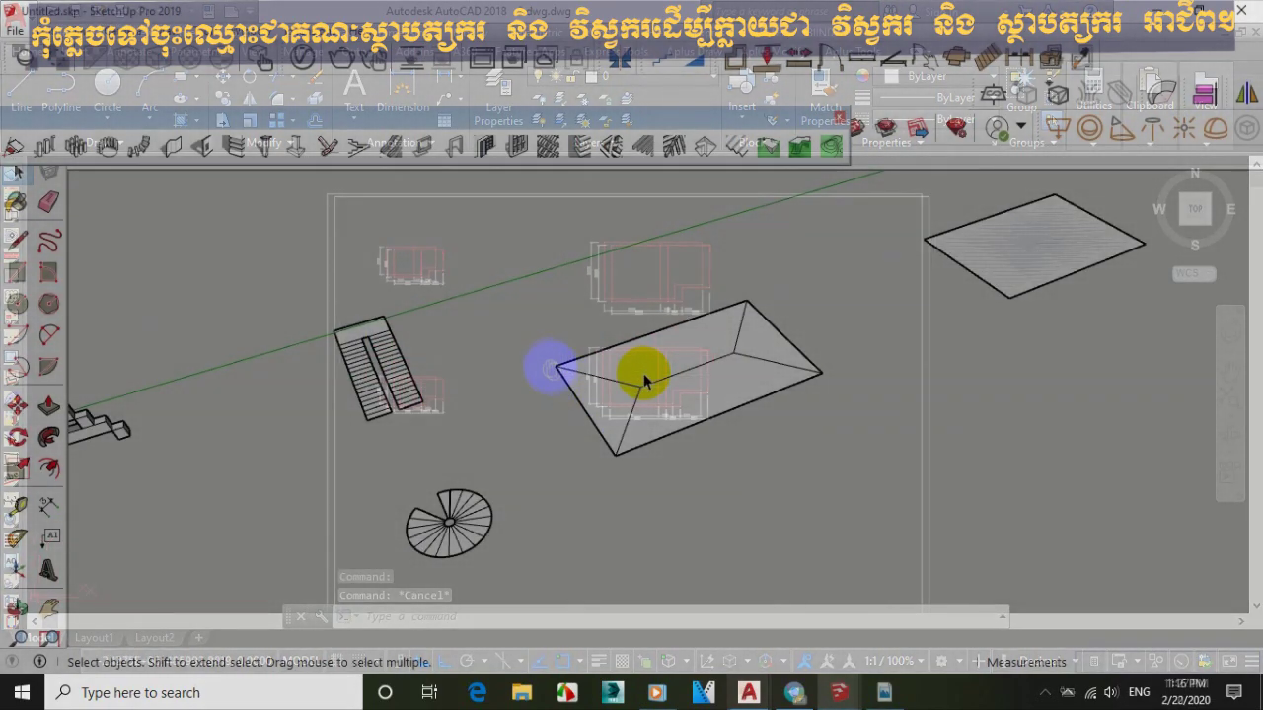
Examine the U-shaped stair, spiral stair and hip roof in the SketchUp model from several angles and distances.
key(o)
drag(650, 371, 638, 366)
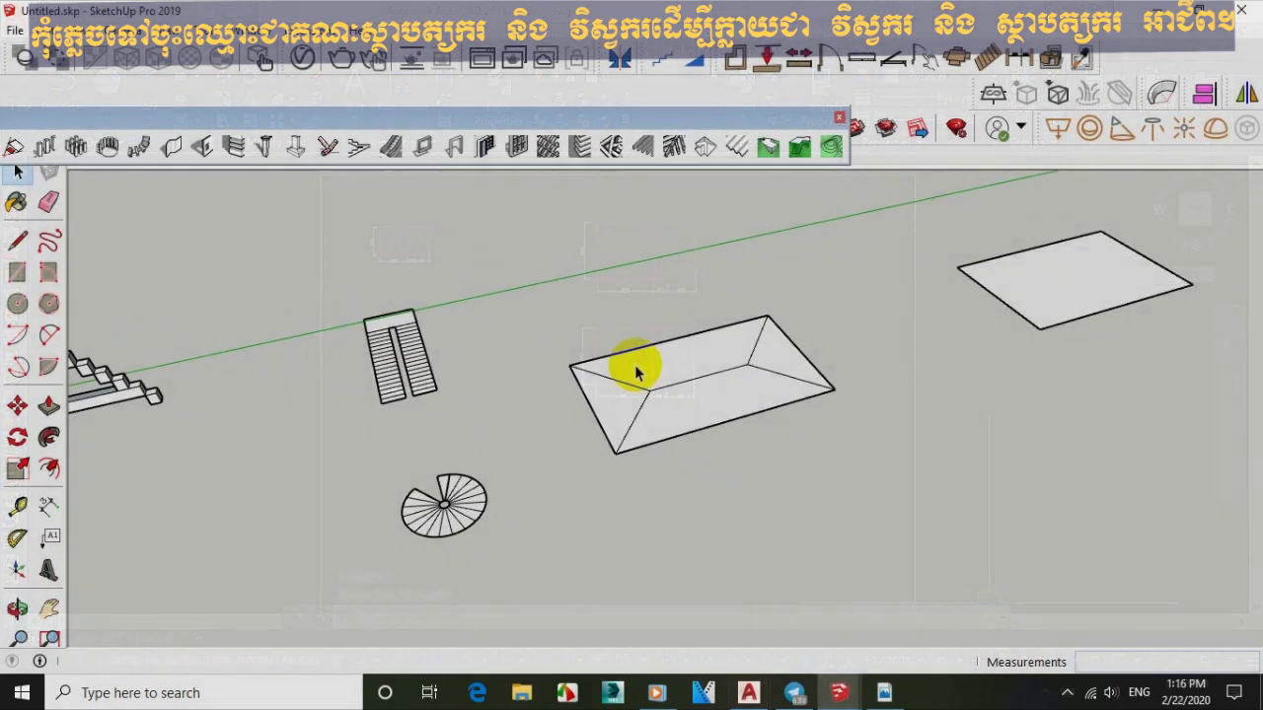
key(space)
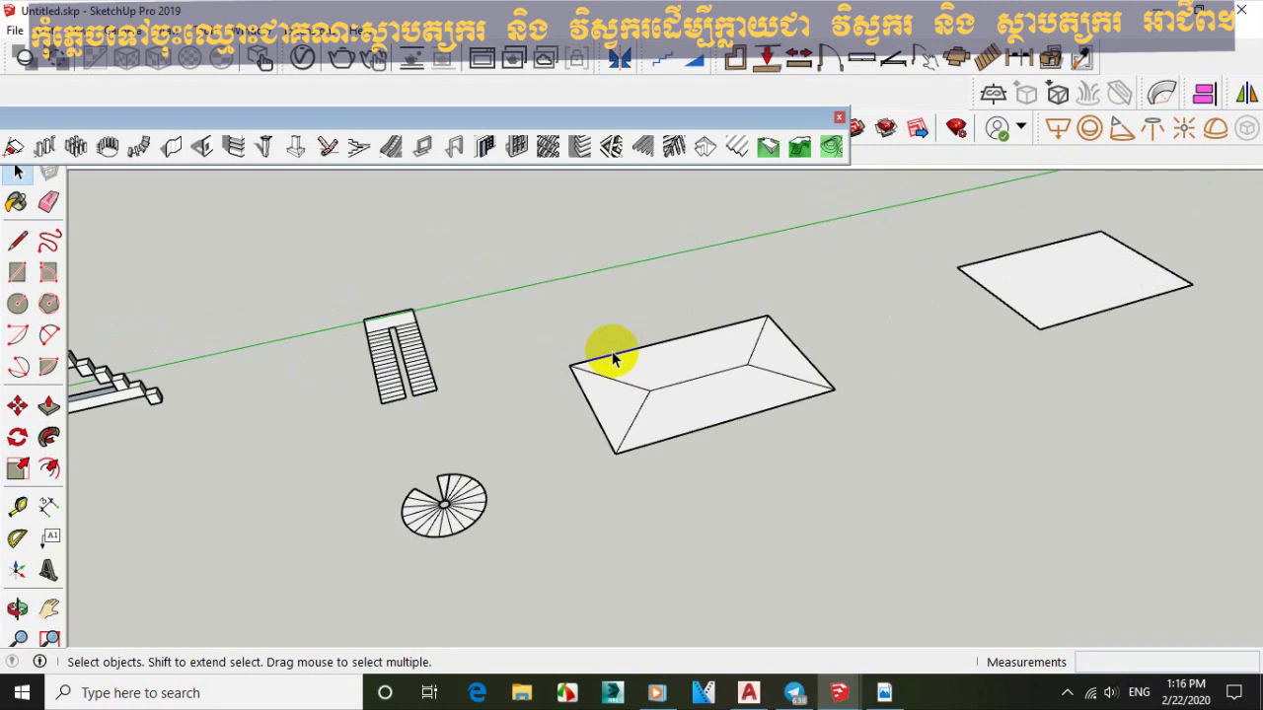
scroll(667, 330, down, 1)
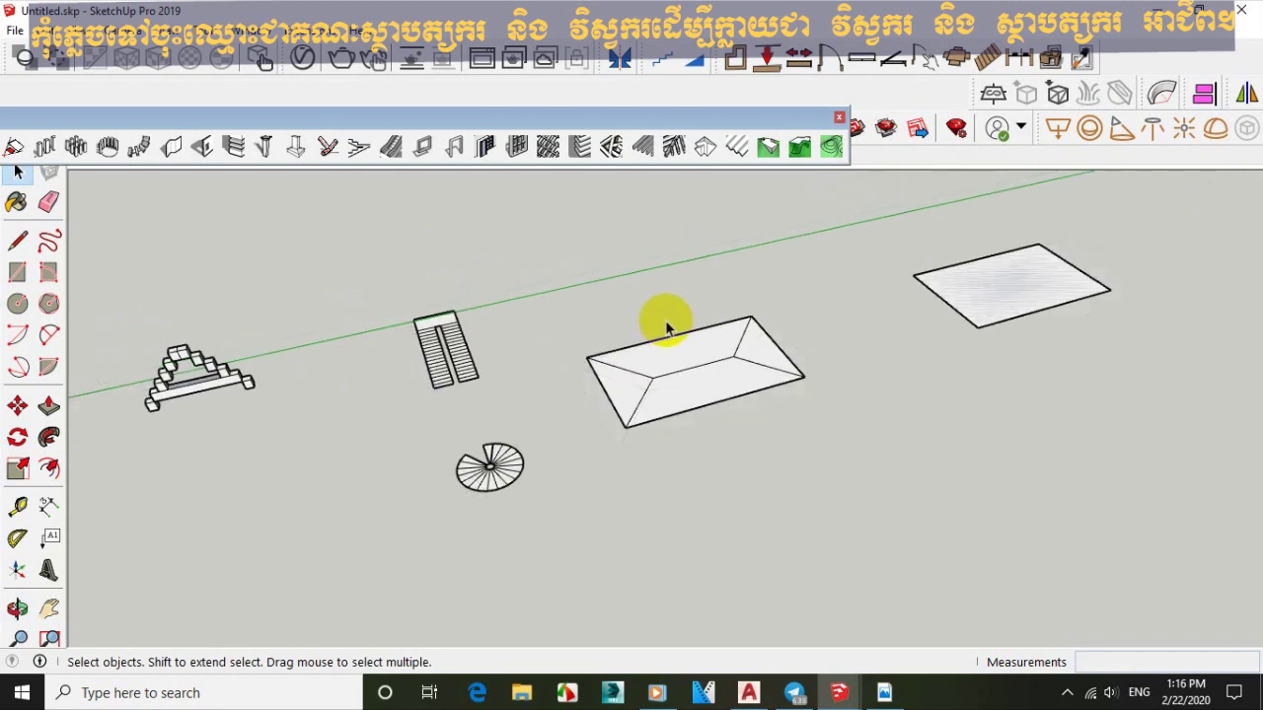
scroll(518, 357, up, 1)
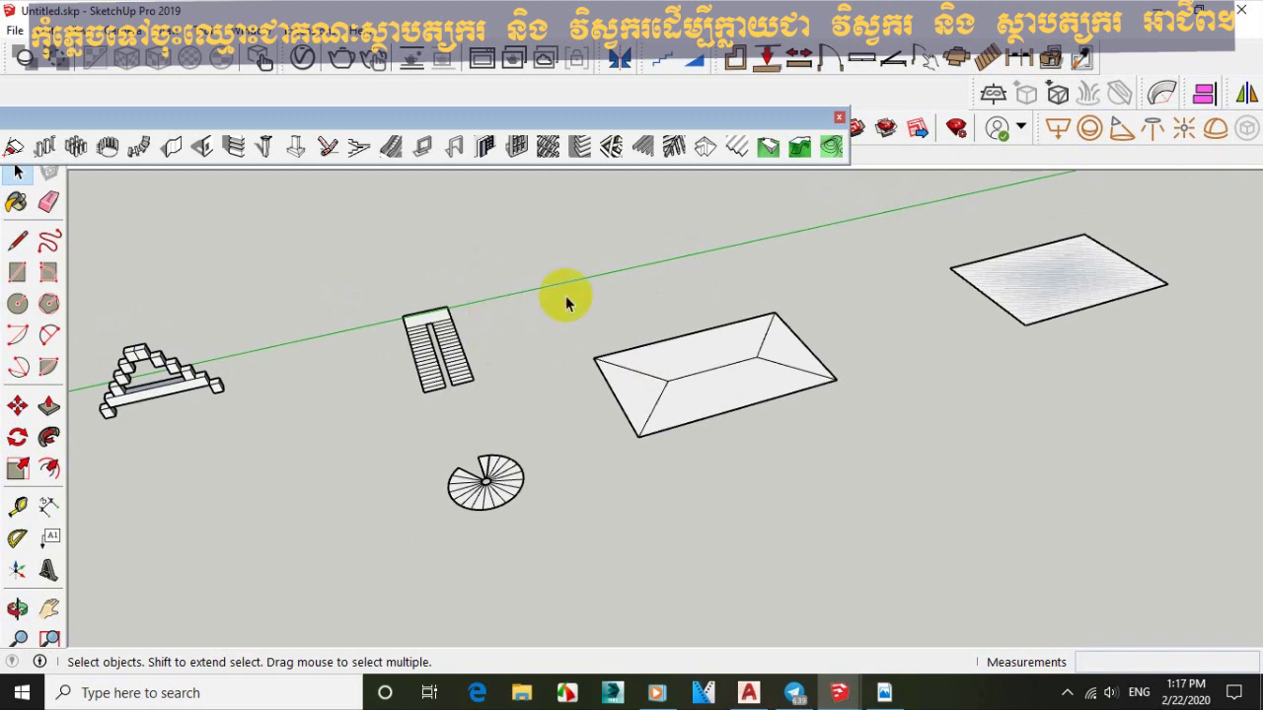
middle_drag(586, 340, 620, 309)
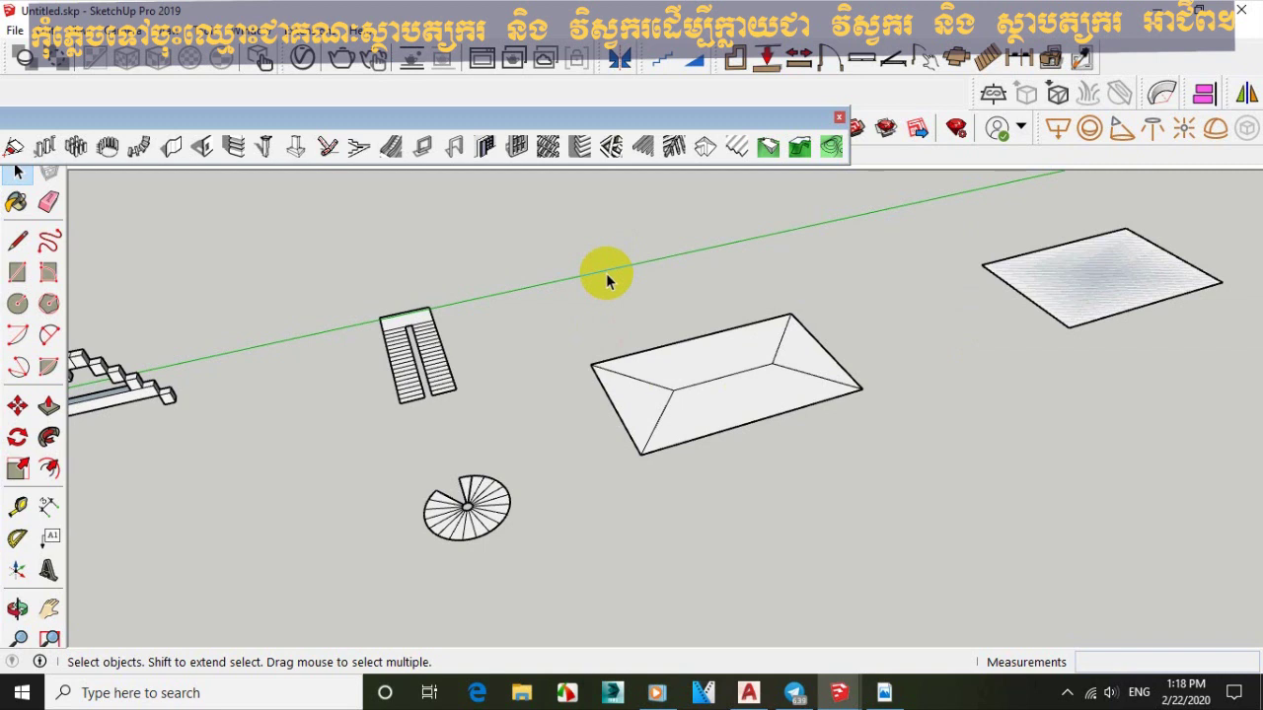
scroll(595, 315, down, 2)
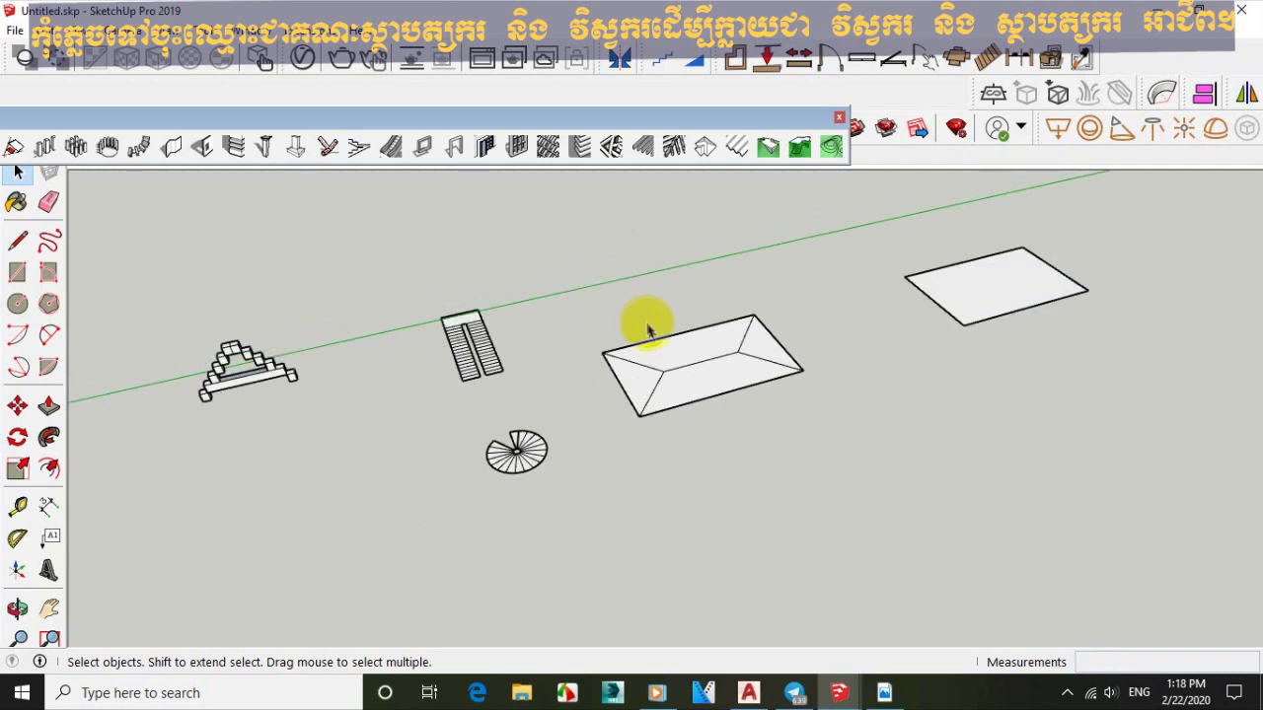
middle_drag(672, 351, 672, 351)
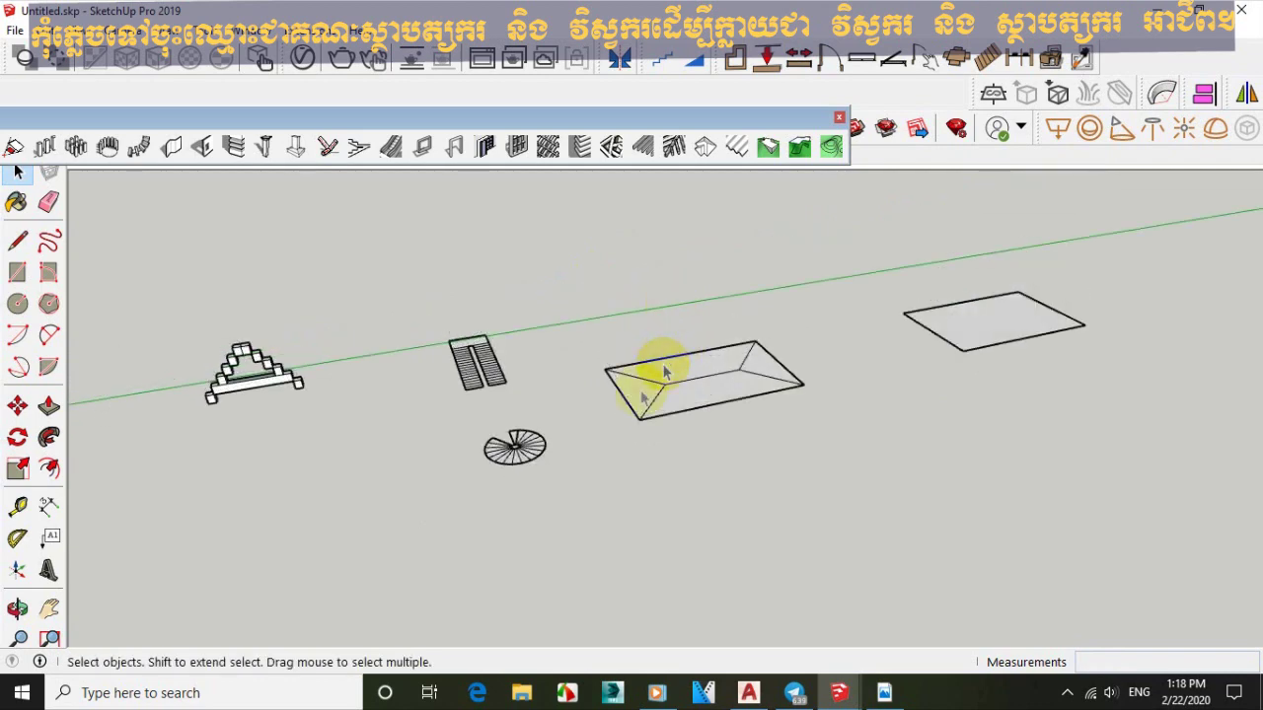
scroll(642, 395, up, 3)
scroll(356, 358, down, 1)
scroll(371, 368, up, 2)
scroll(368, 363, up, 1)
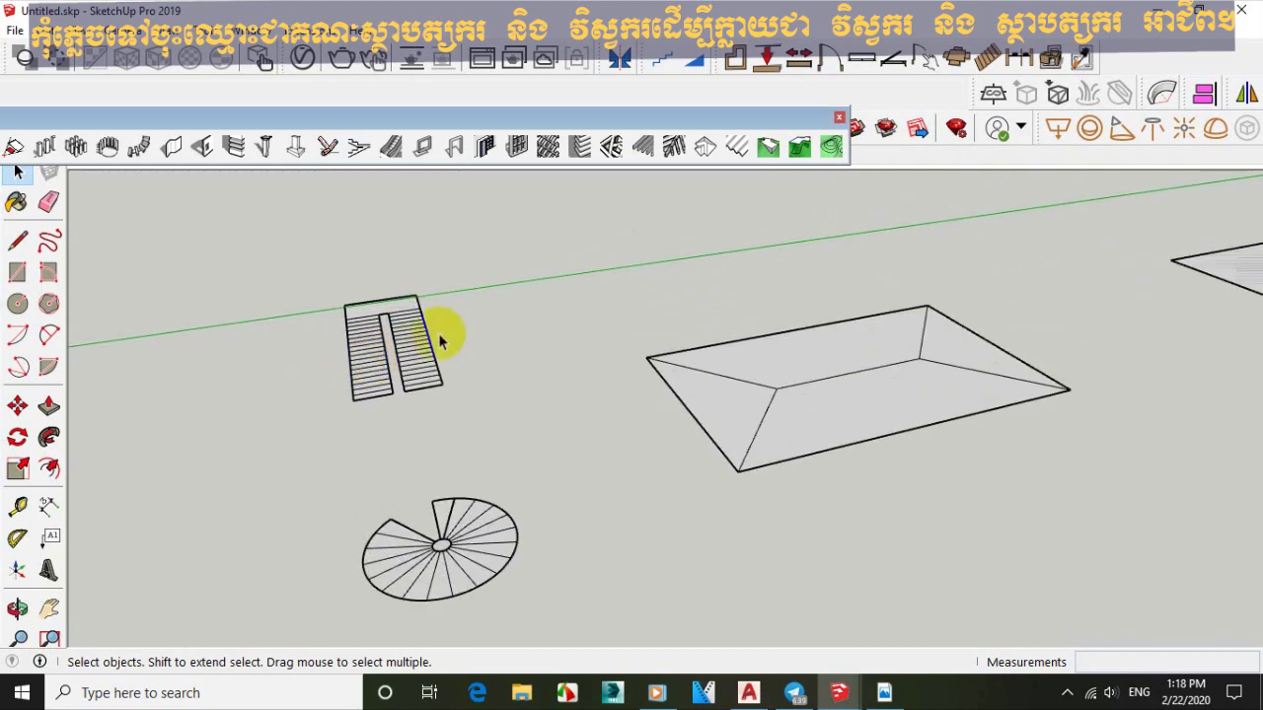
scroll(457, 356, down, 1)
middle_drag(457, 355, 493, 386)
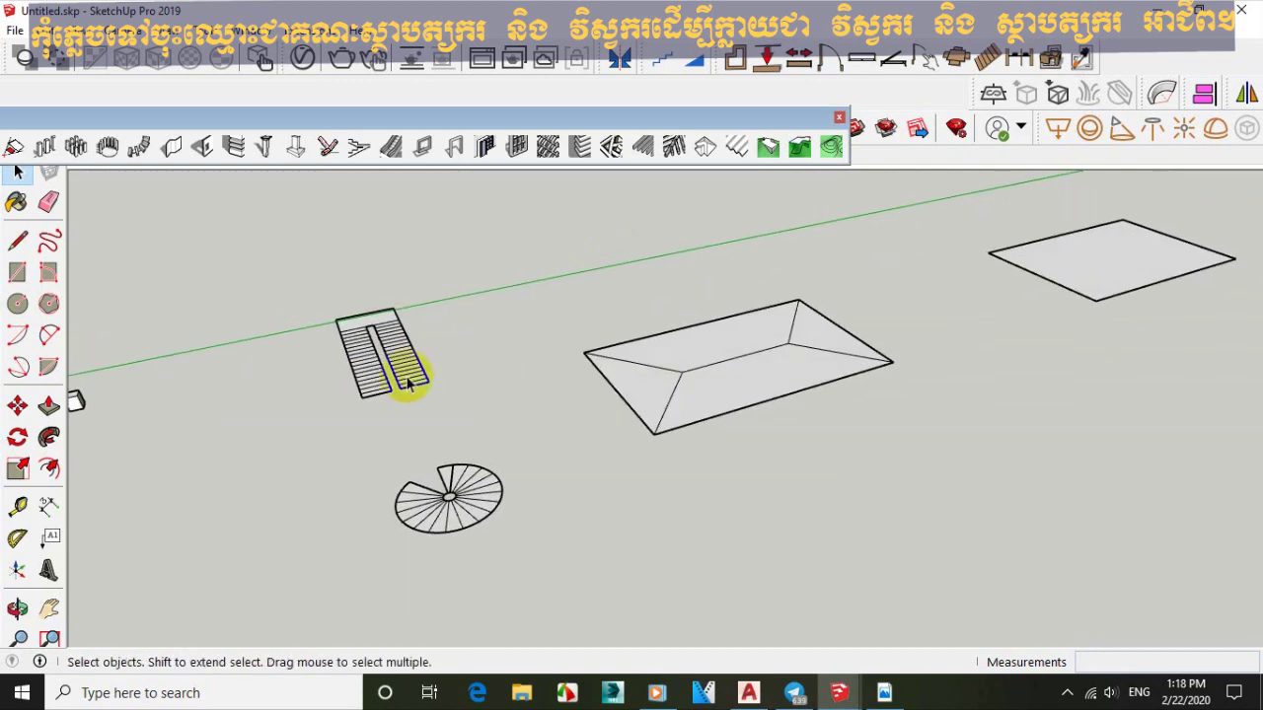
scroll(408, 371, up, 1)
scroll(695, 393, down, 1)
middle_drag(695, 393, 888, 372)
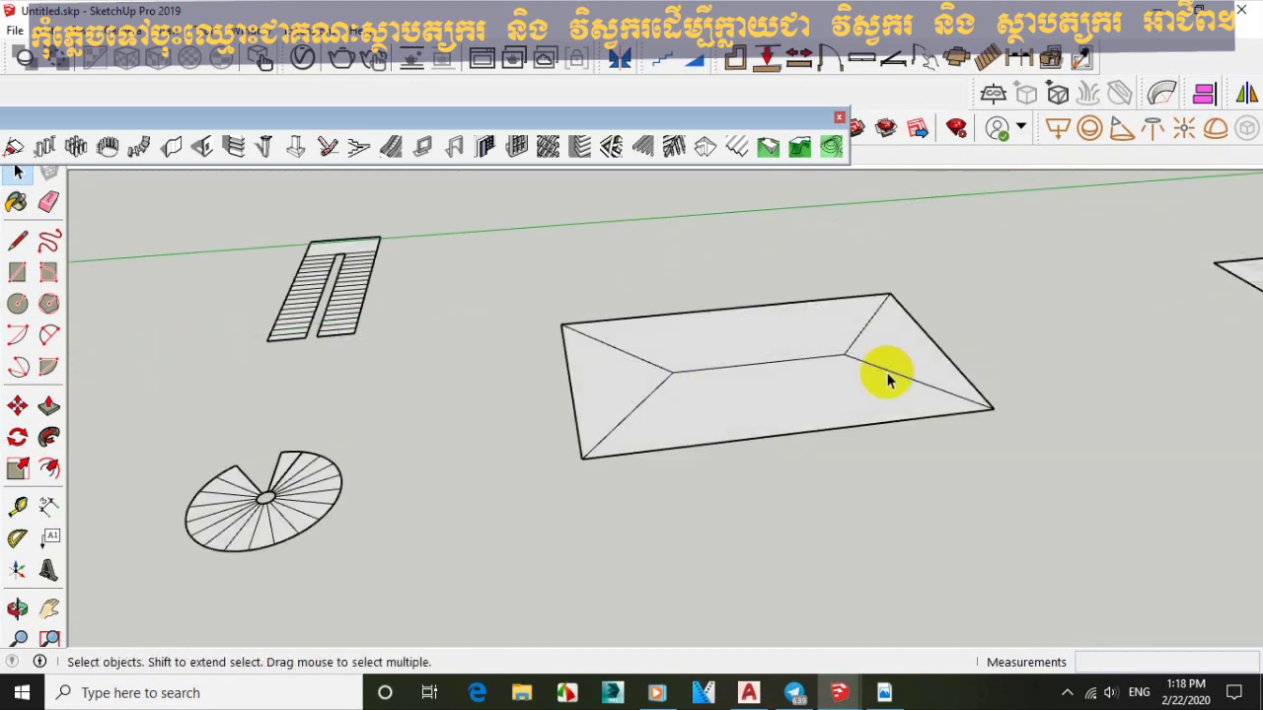
scroll(810, 338, up, 1)
scroll(675, 320, down, 2)
middle_drag(747, 329, 656, 345)
scroll(522, 333, up, 2)
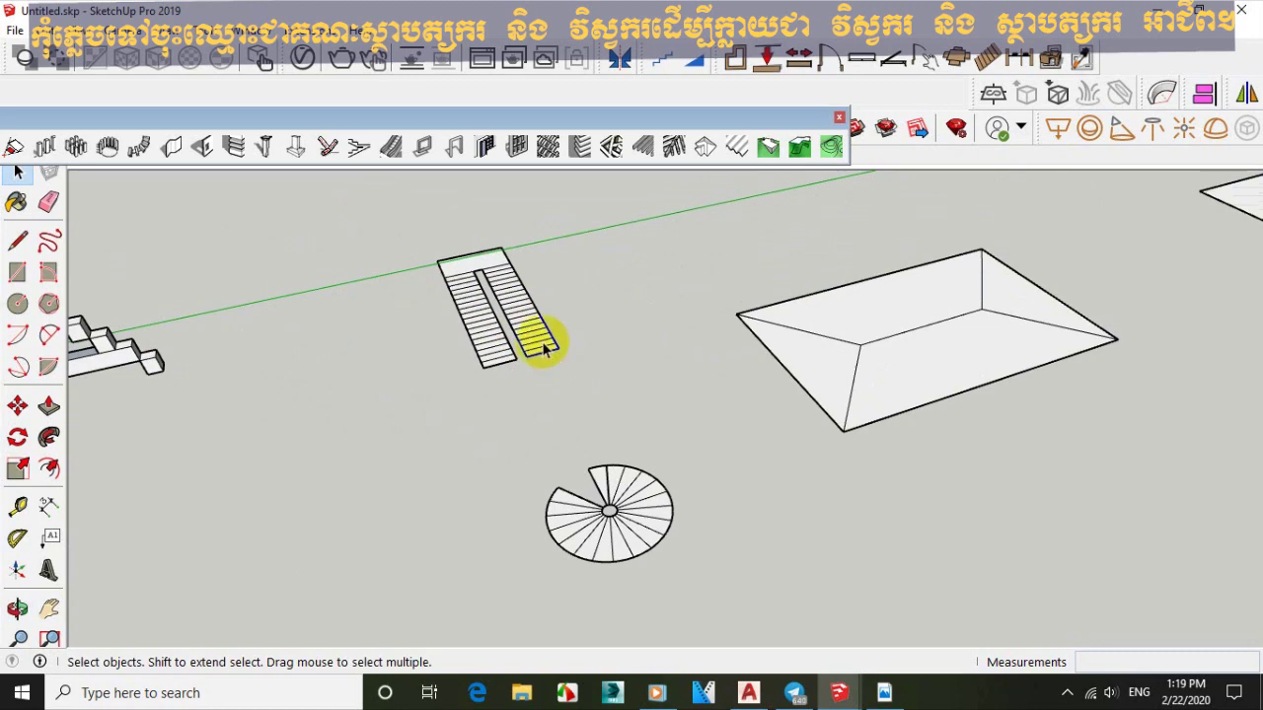
scroll(518, 341, up, 3)
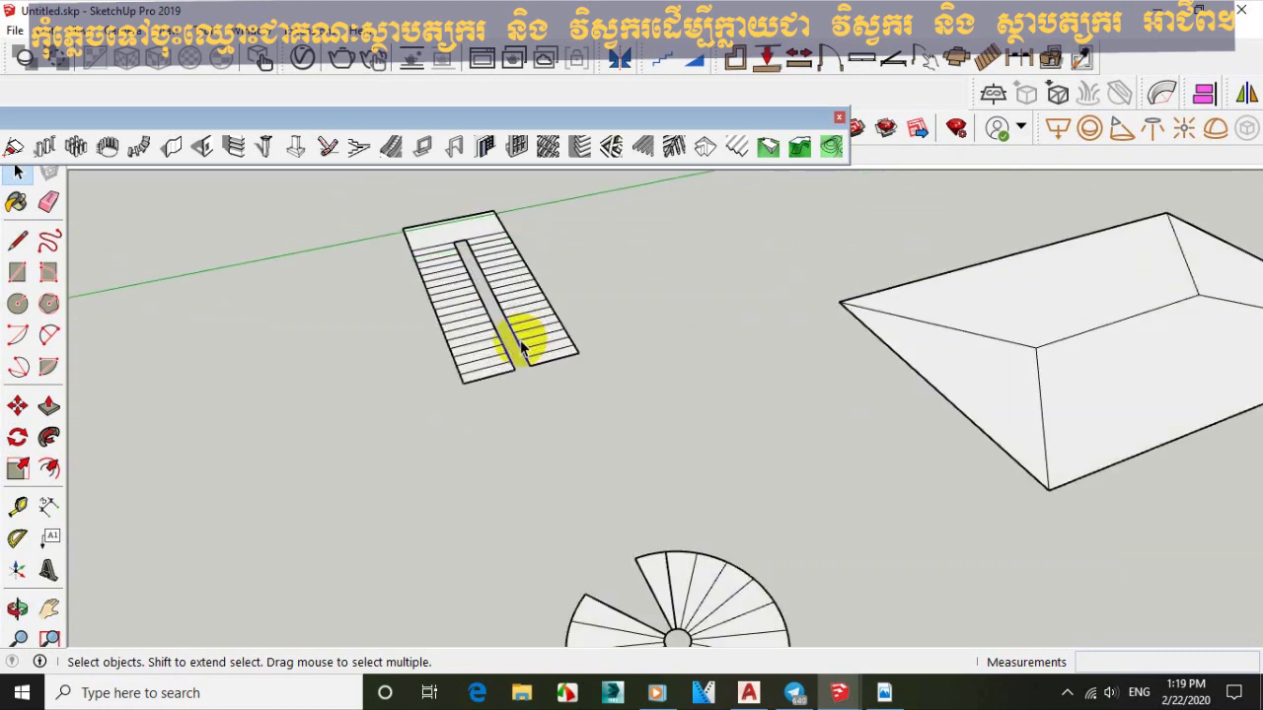
scroll(525, 336, down, 2)
middle_drag(546, 358, 576, 341)
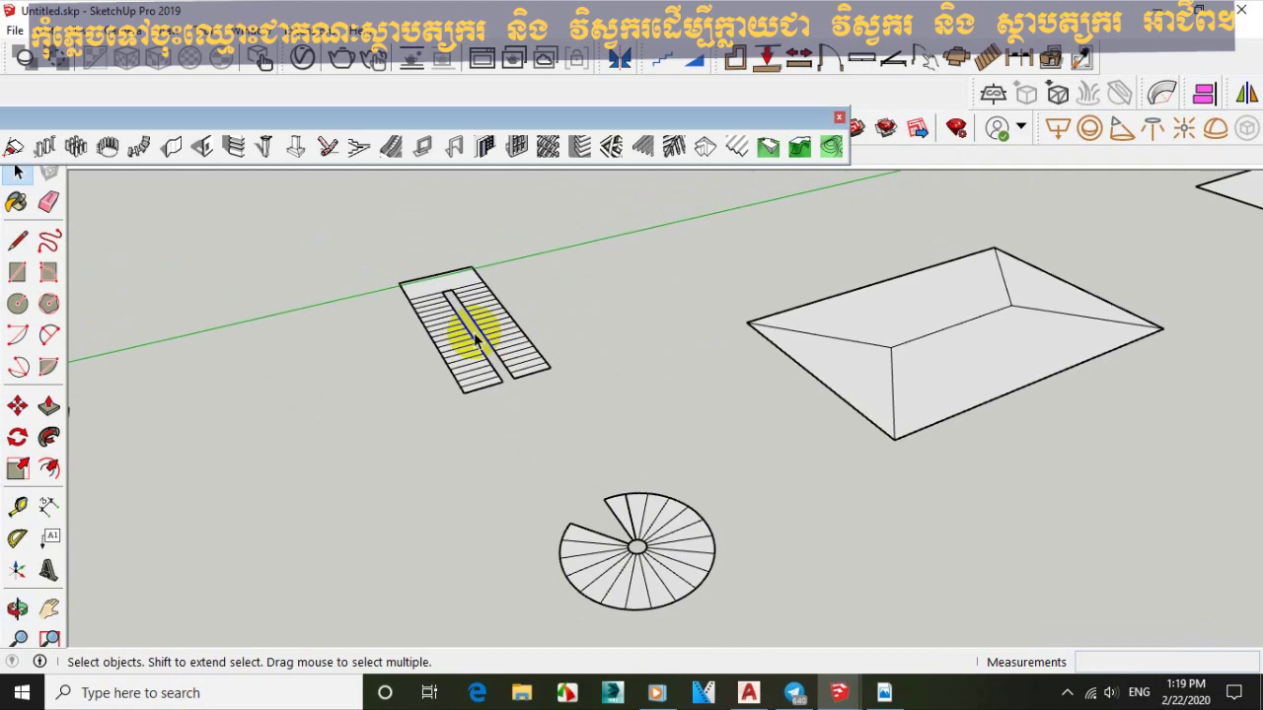
scroll(475, 339, down, 2)
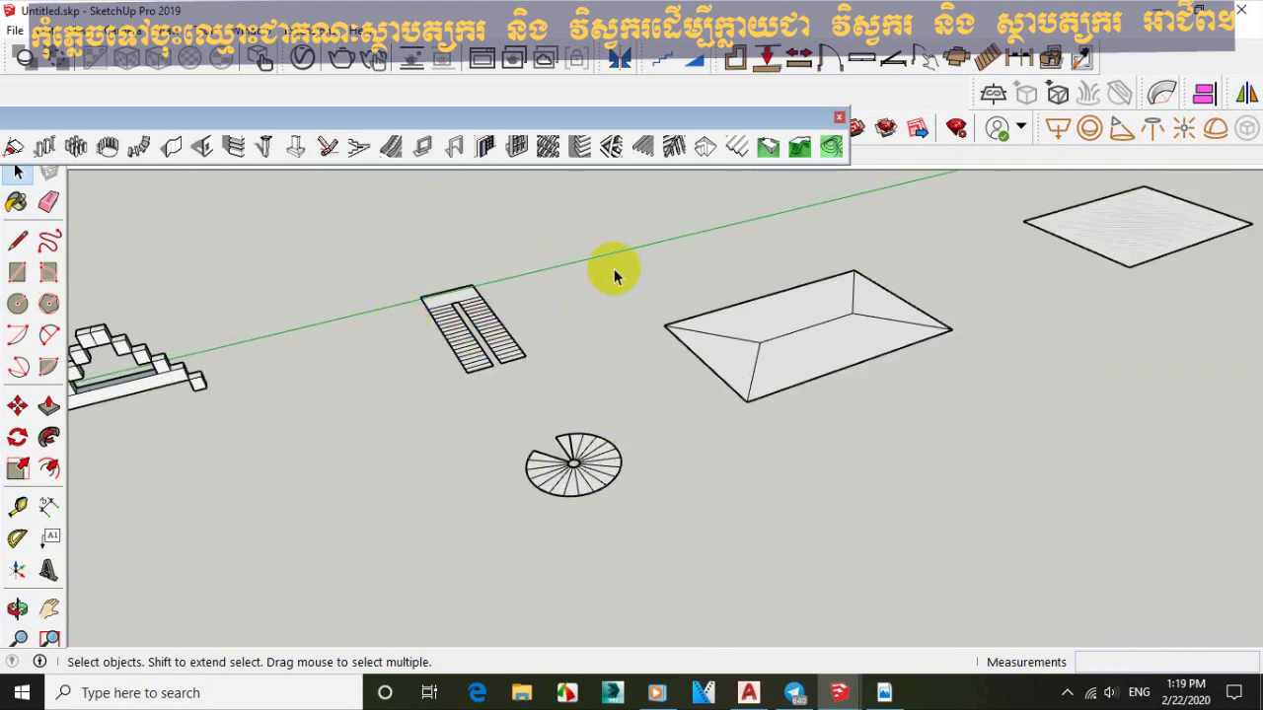
middle_drag(704, 325, 632, 395)
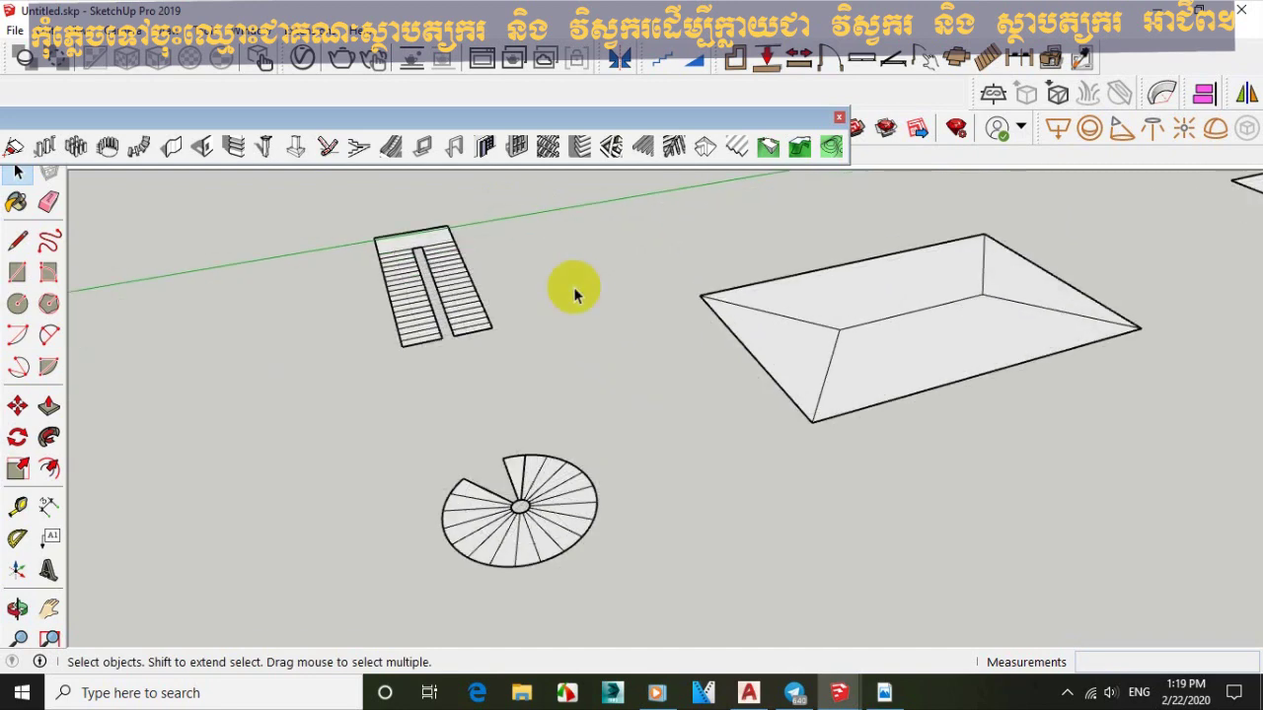
Examine the stairs, the flat hip roof plan and the plain rectangle from several distances and angles.
scroll(573, 288, down, 1)
scroll(573, 293, down, 1)
scroll(504, 337, up, 1)
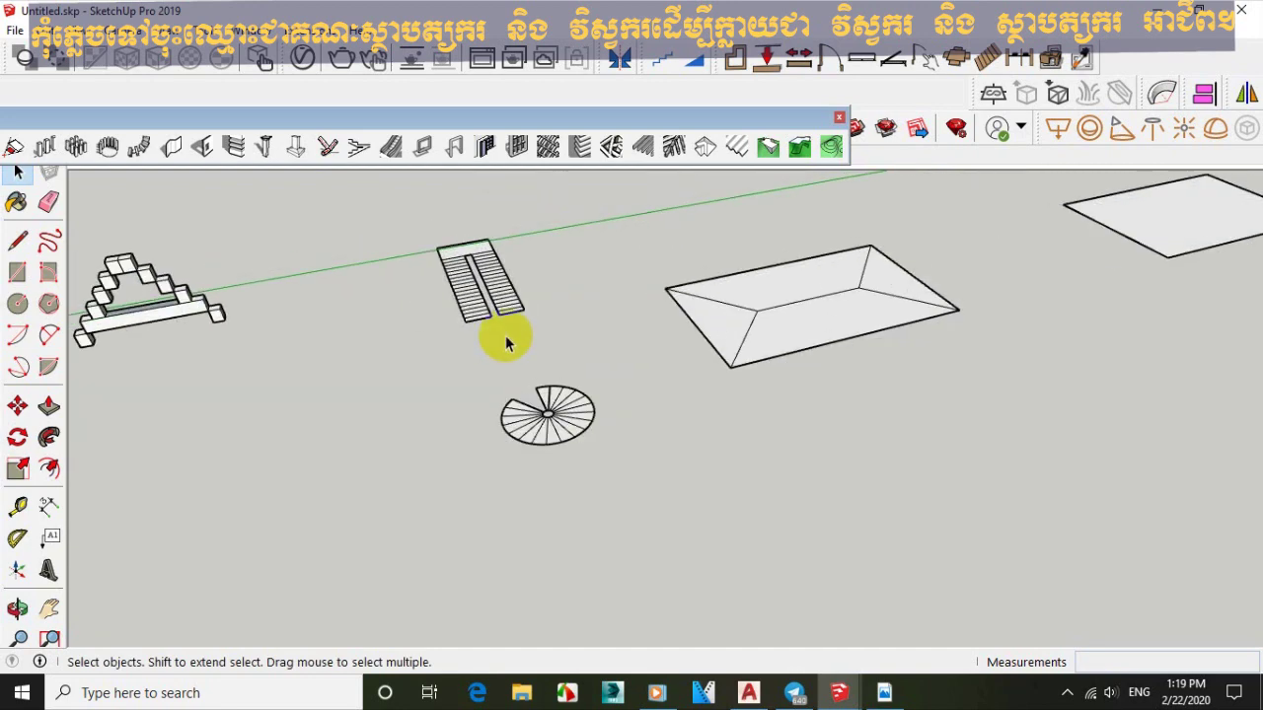
scroll(495, 306, down, 1)
middle_drag(879, 282, 731, 293)
scroll(891, 316, up, 3)
scroll(730, 296, down, 3)
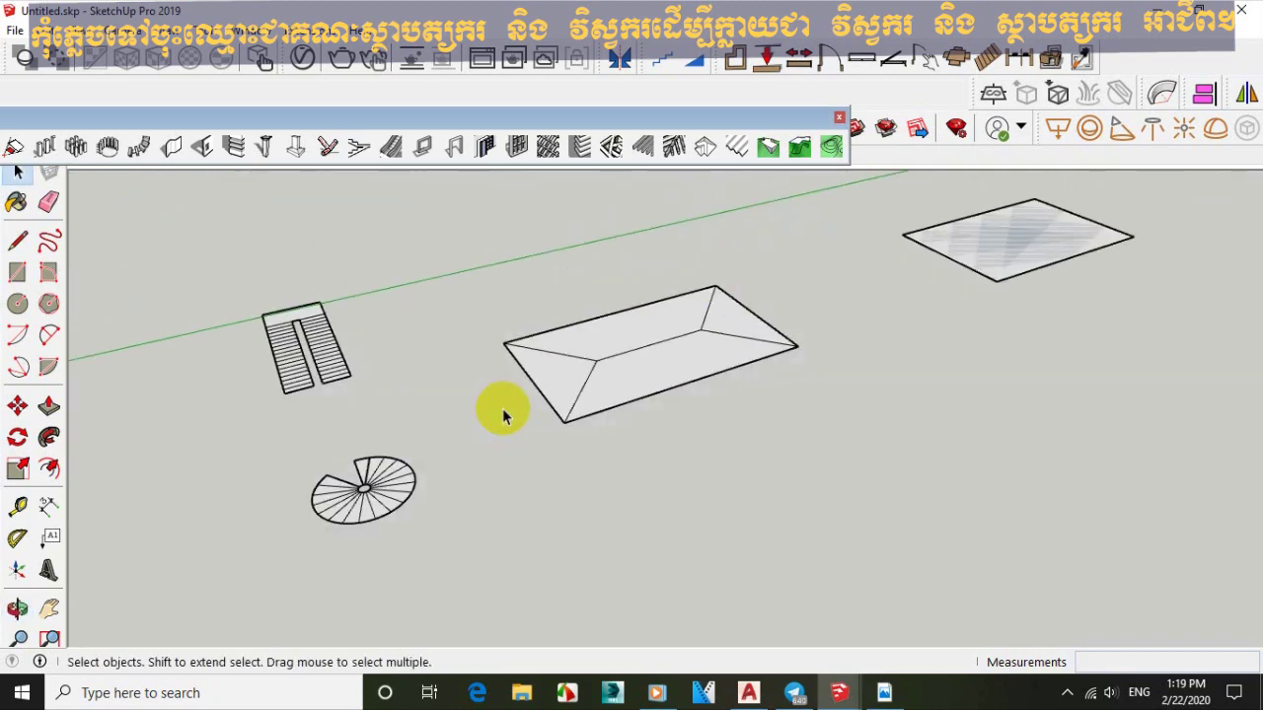
scroll(503, 408, down, 1)
Draw a 2500 mm vertical line up from the ridge end nearest the stairs in the flat roof plan.
scroll(604, 345, up, 4)
middle_drag(611, 348, 576, 383)
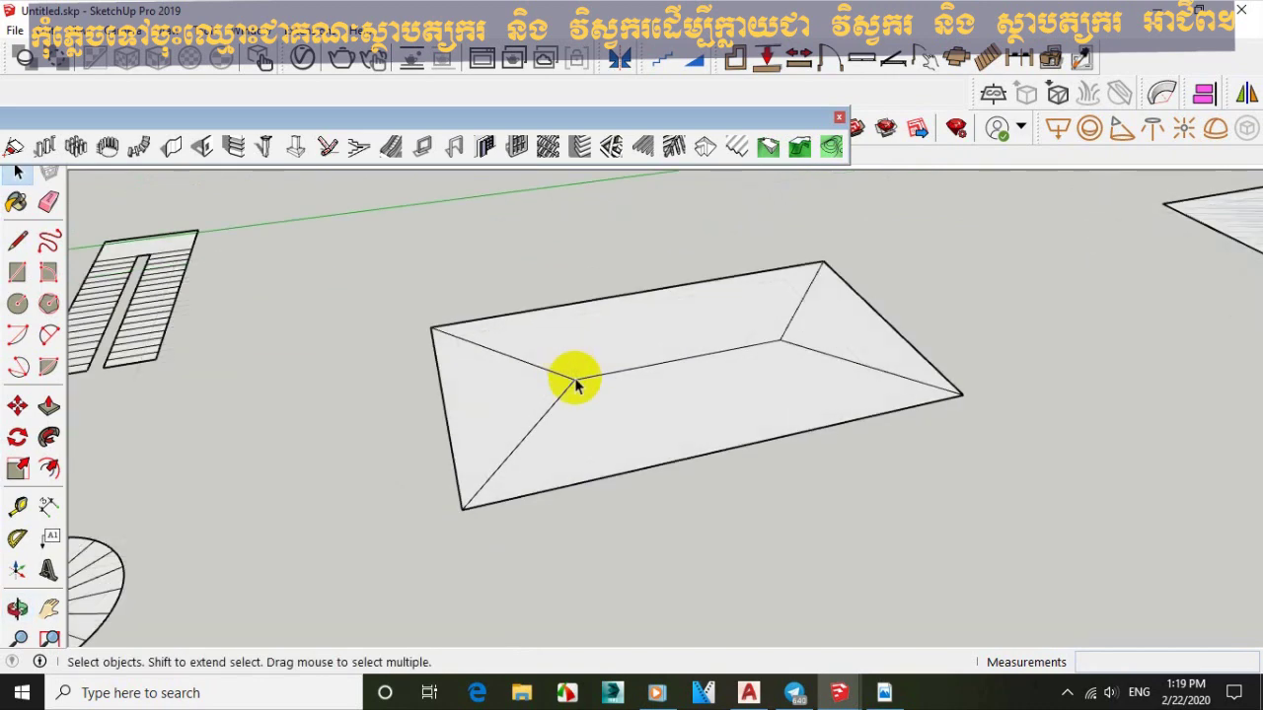
scroll(578, 390, up, 1)
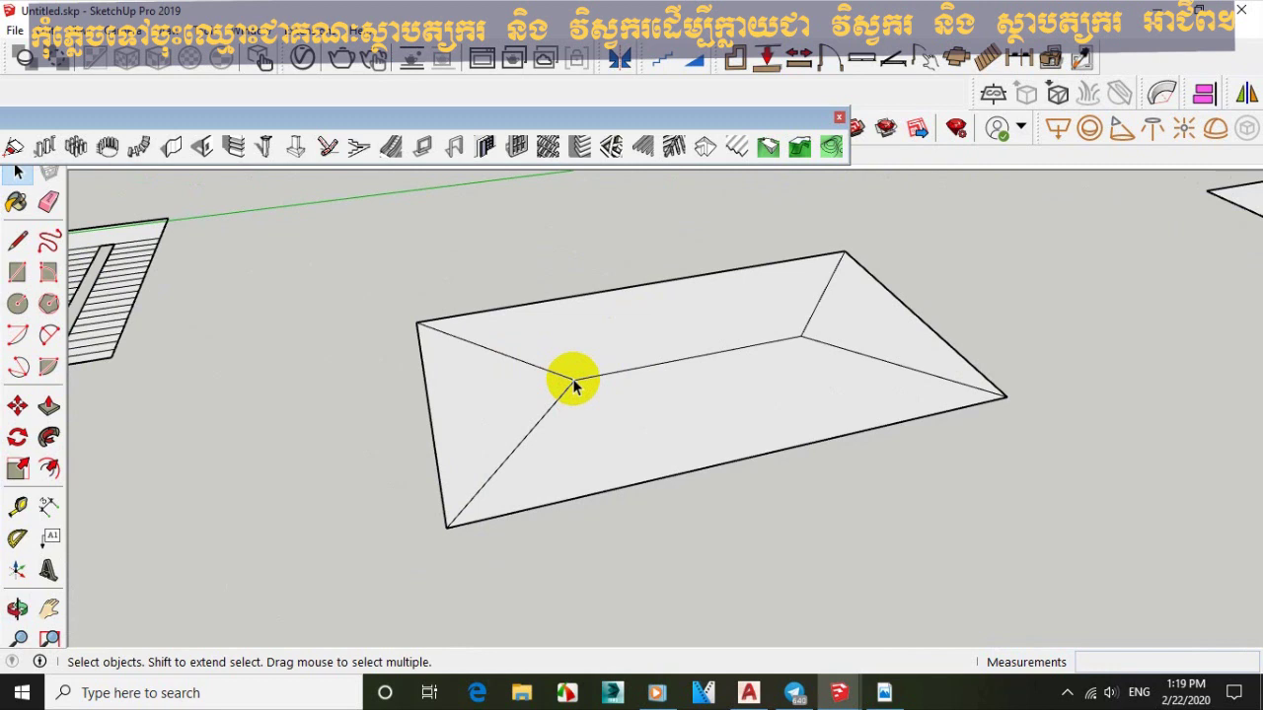
middle_drag(574, 385, 635, 367)
key(l)
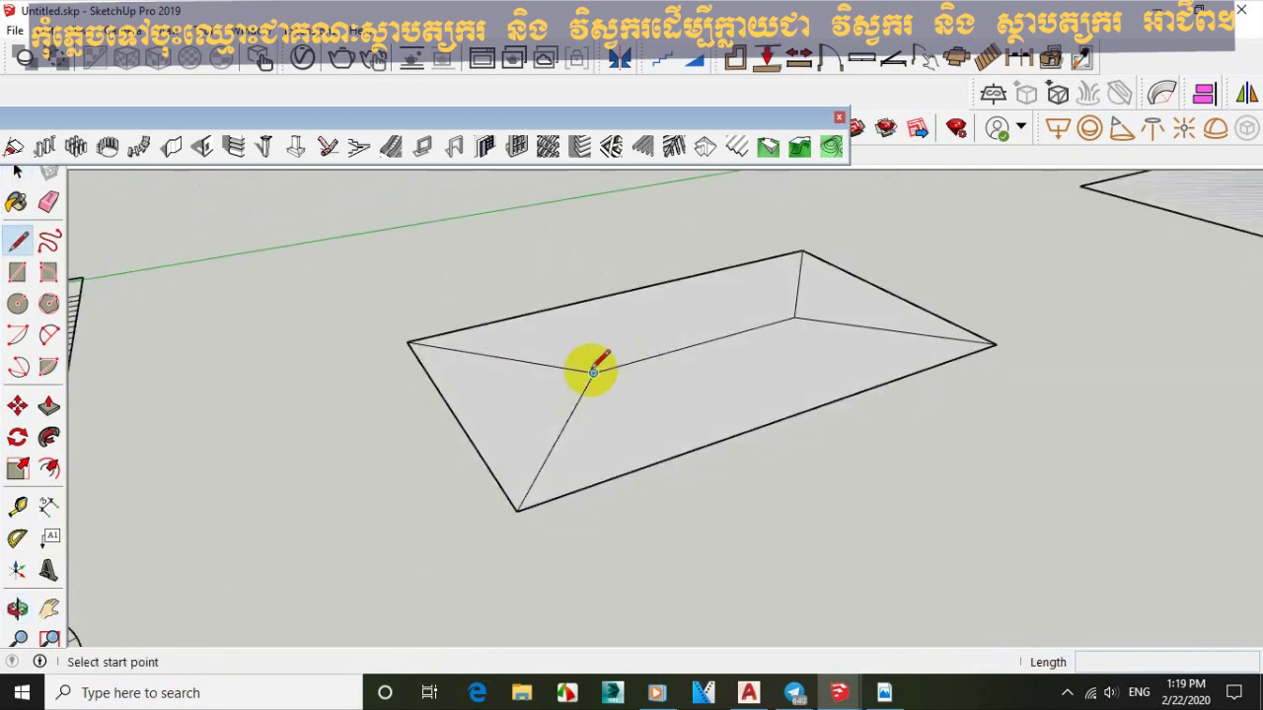
click(593, 373)
middle_drag(602, 248, 590, 225)
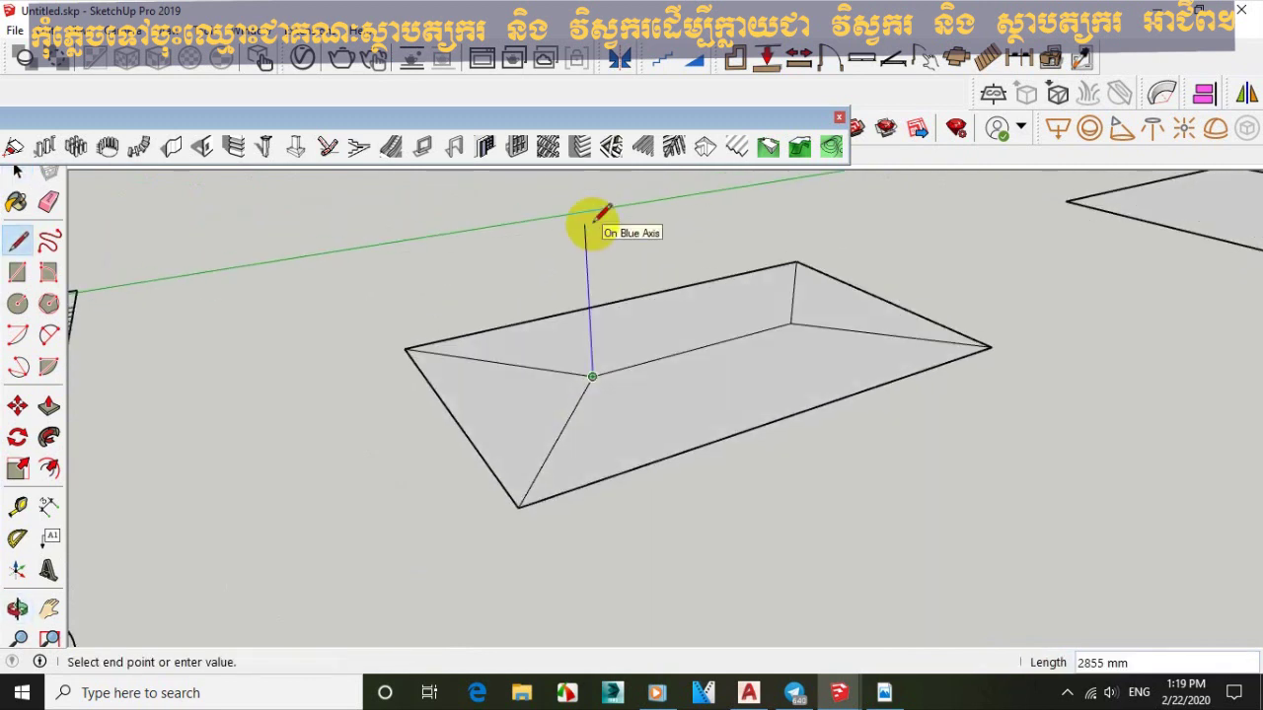
text(2500)
key(Return)
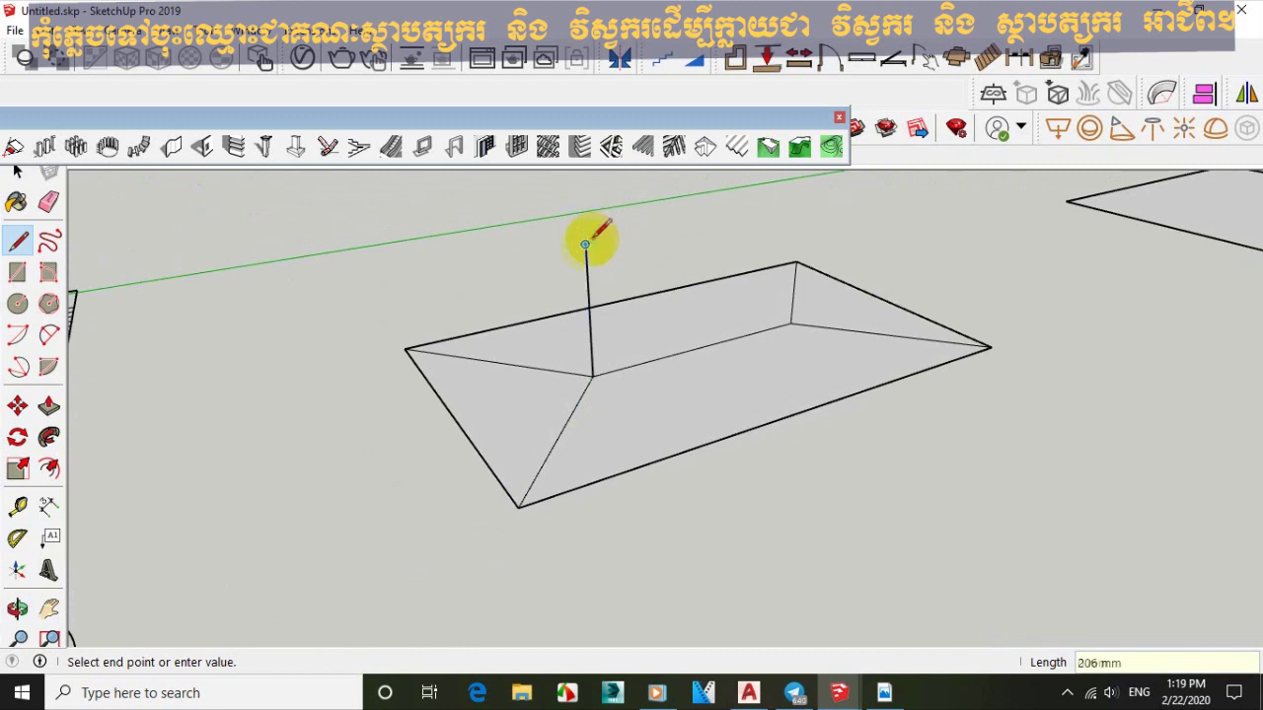
Draw hip edges from the vertical line's top to the two outline corners on the stair side.
click(518, 507)
click(585, 242)
click(406, 348)
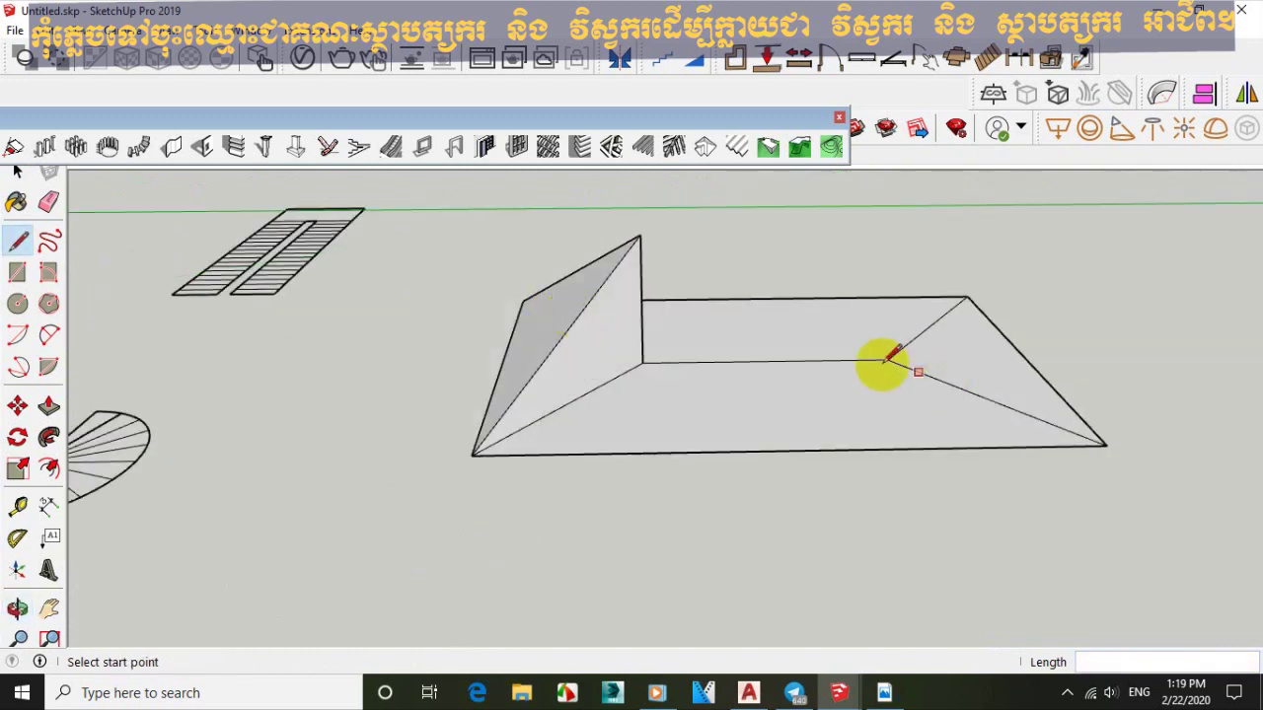
Copy the vertical line to the opposite ridge end of the roof plan.
key(space)
key(m)
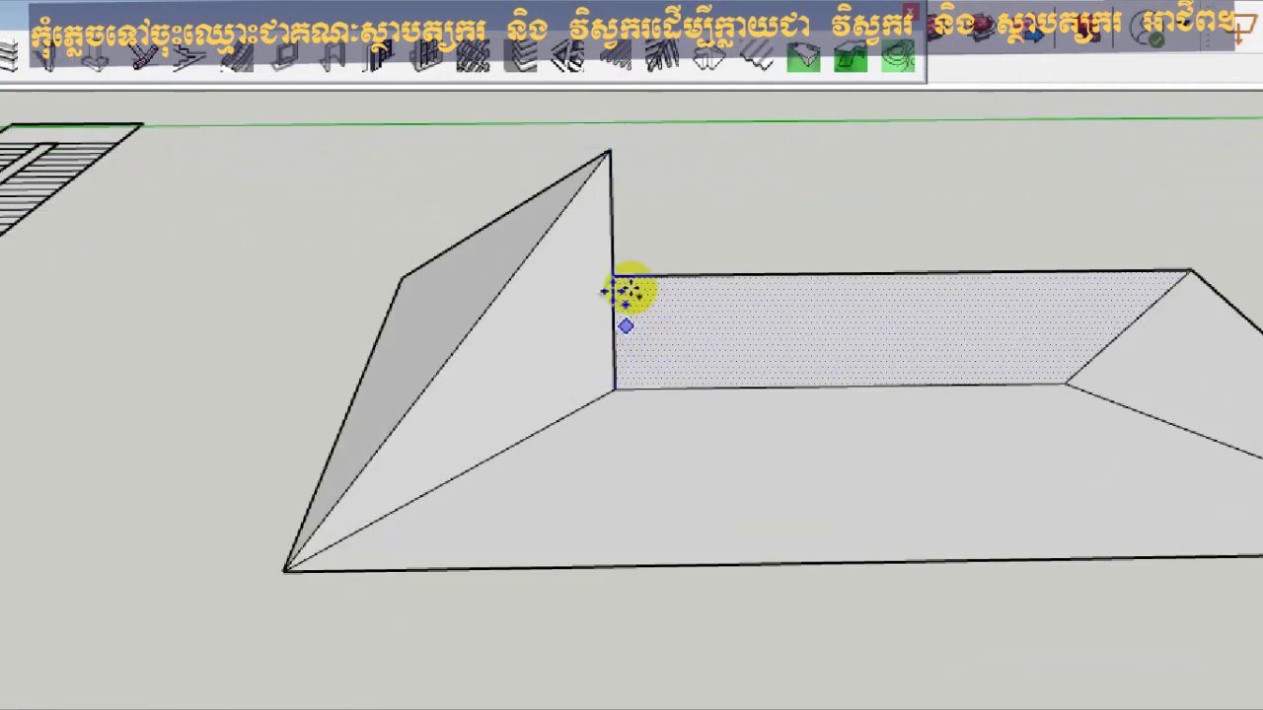
scroll(626, 291, down, 5)
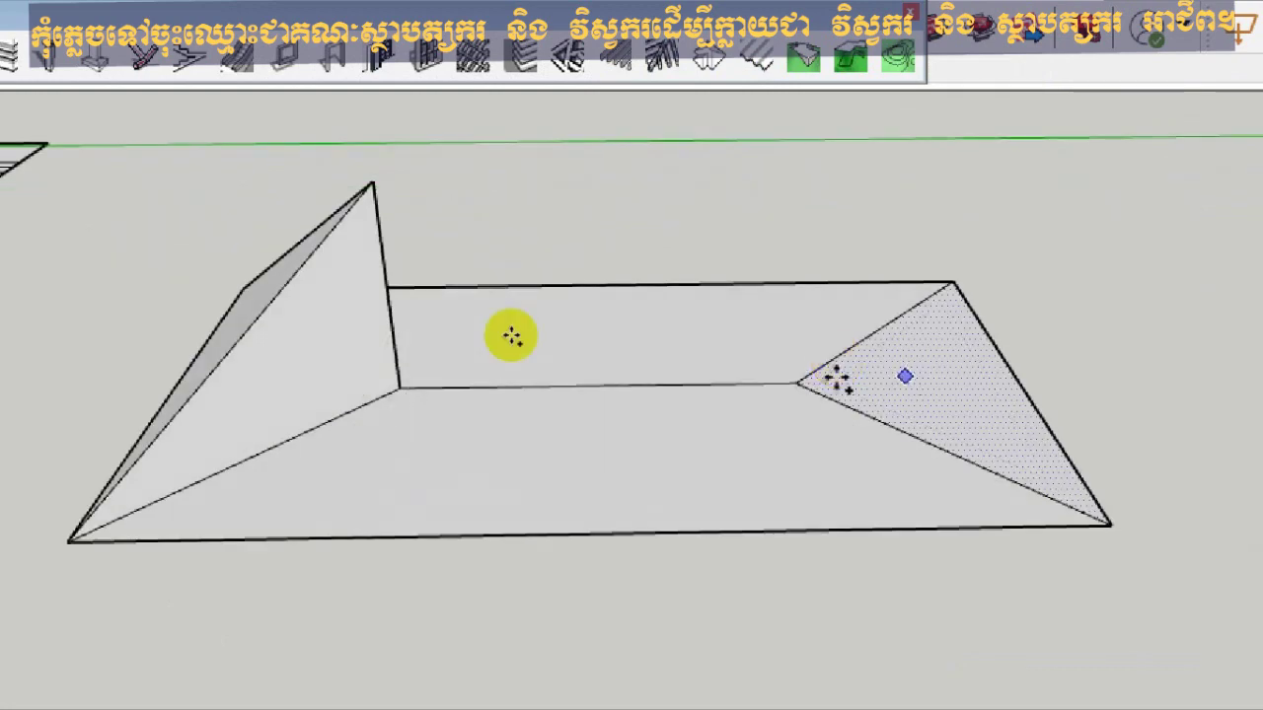
key(space)
click(490, 328)
click(389, 330)
click(391, 331)
key(m)
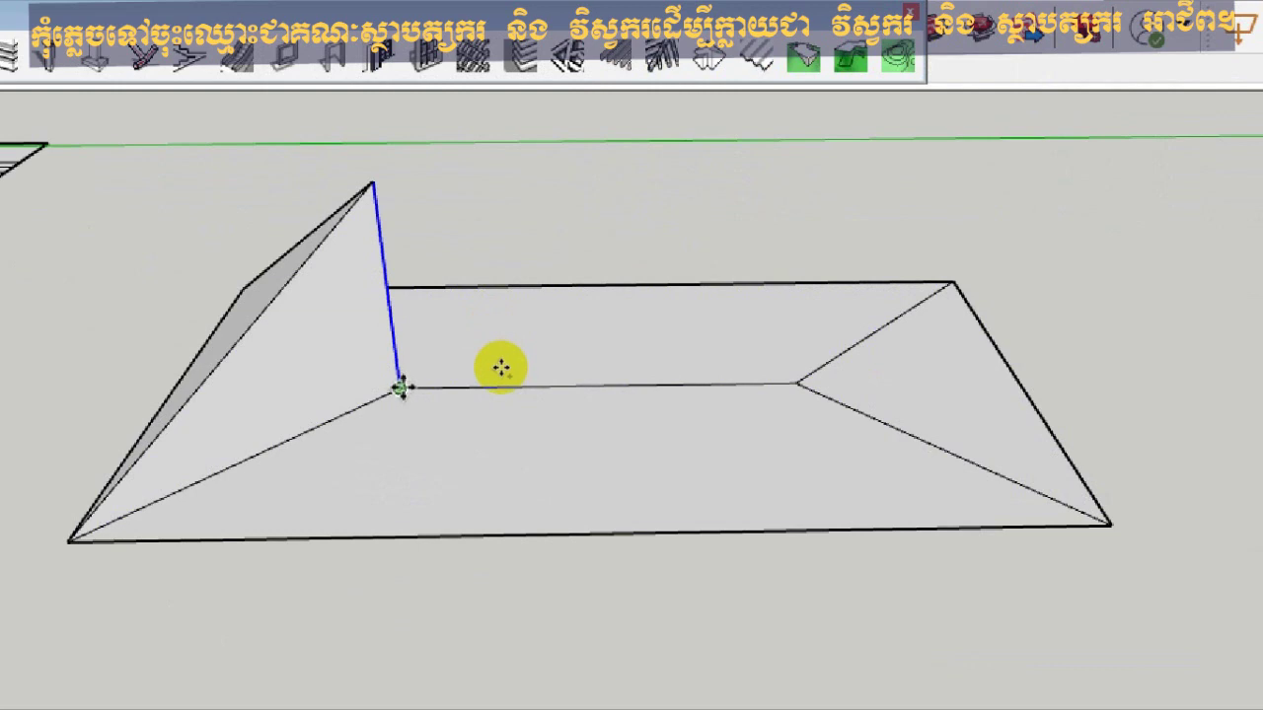
click(399, 387)
click(797, 383)
scroll(592, 340, down, 2)
Draw hip edges from the copied line's top to the two outline corners at the far end.
key(l)
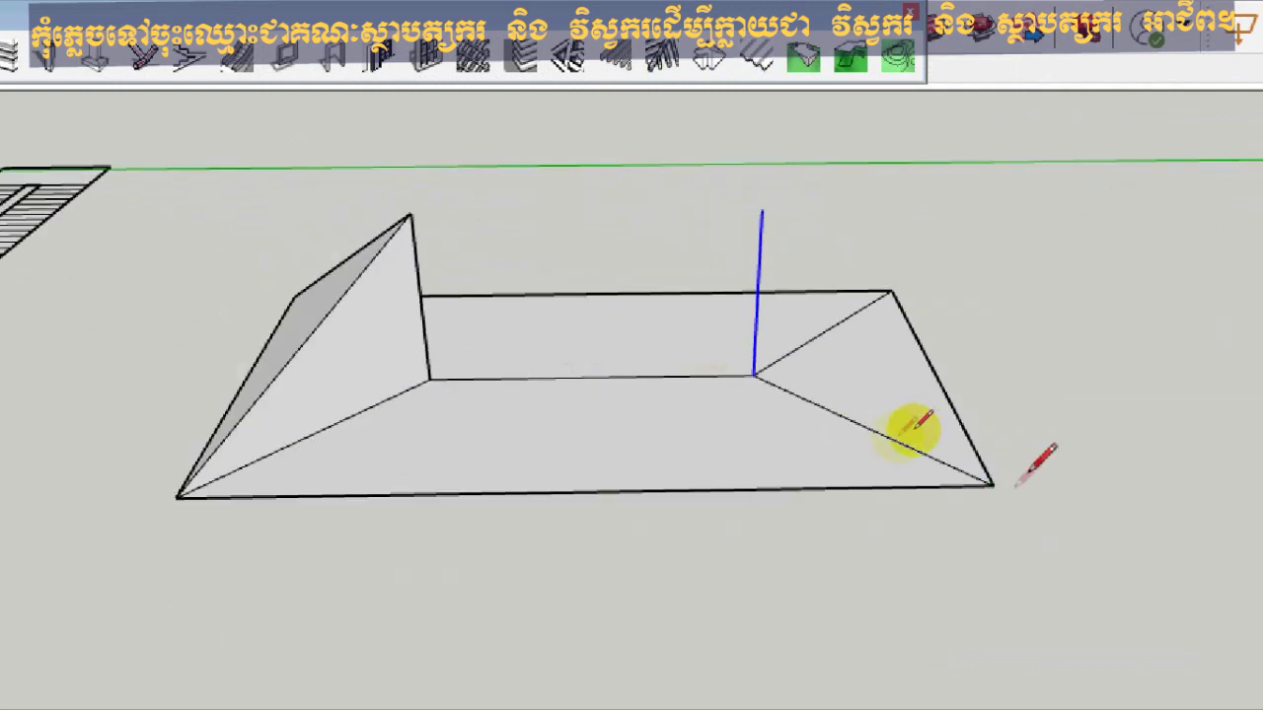
click(992, 484)
click(761, 209)
click(891, 289)
mouse_move(891, 293)
middle_down()
mouse_move(671, 321)
mouse_move(711, 310)
mouse_move(891, 319)
mouse_move(848, 183)
middle_up()
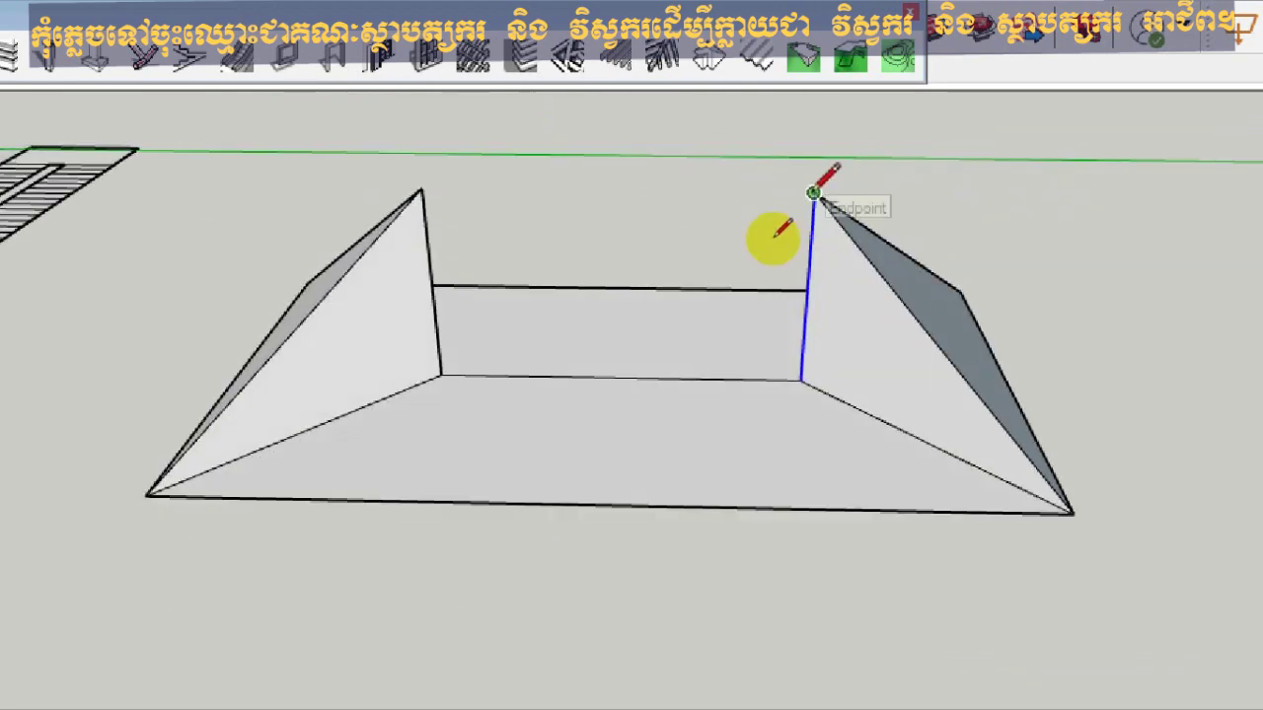
Draw the ridge line between the tops of the two vertical lines to close the roof slopes.
click(813, 192)
click(421, 188)
middle_drag(420, 188, 812, 372)
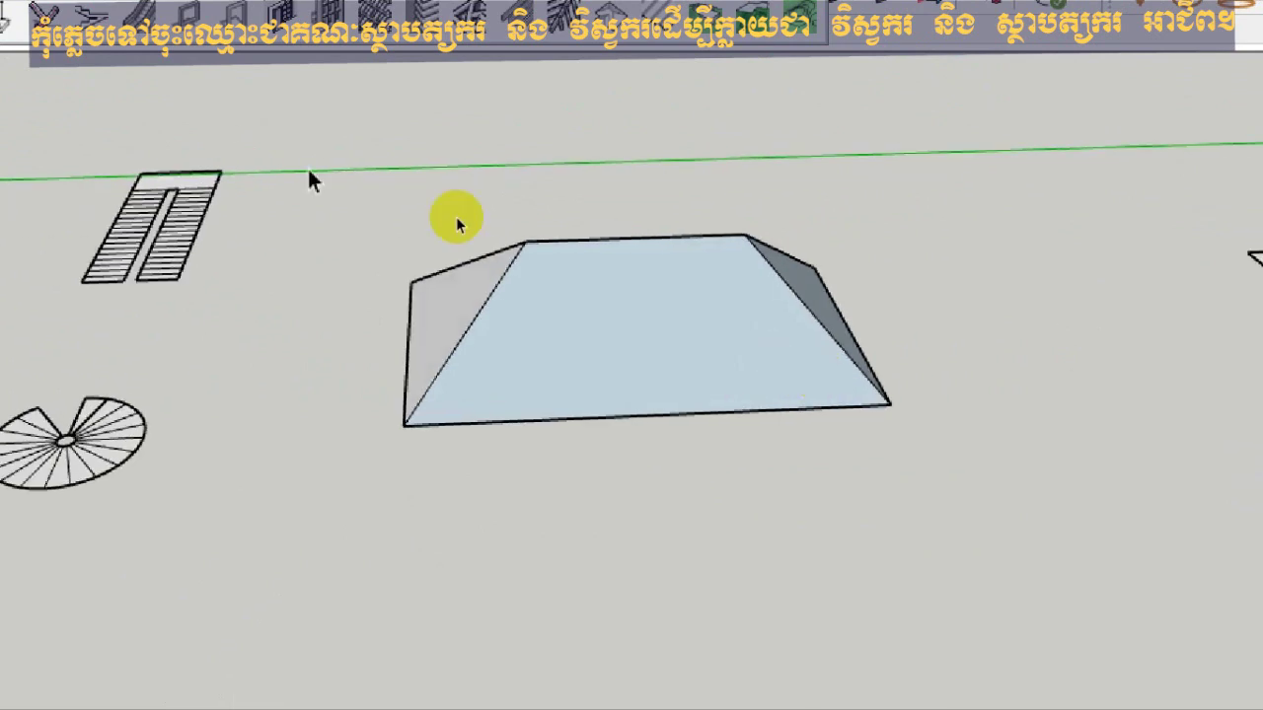
Select the whole hand-drawn hip roof and reverse its faces.
drag(488, 253, 1001, 493)
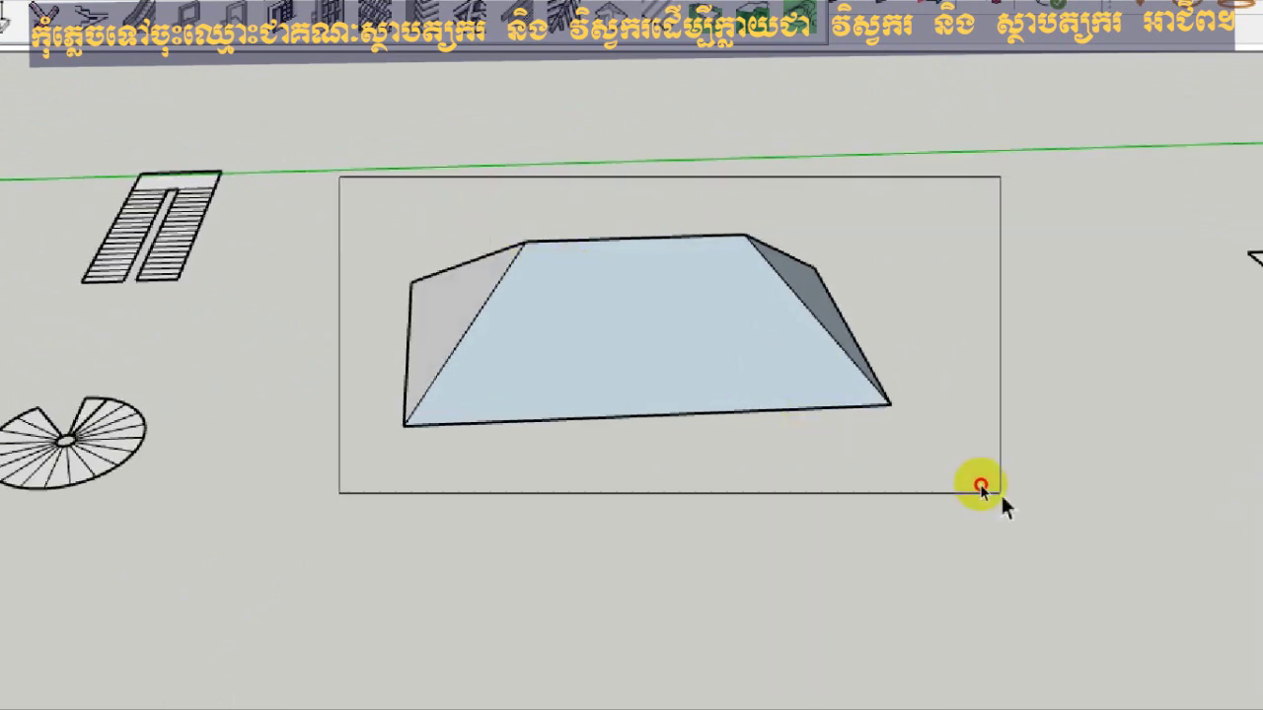
right_click(582, 273)
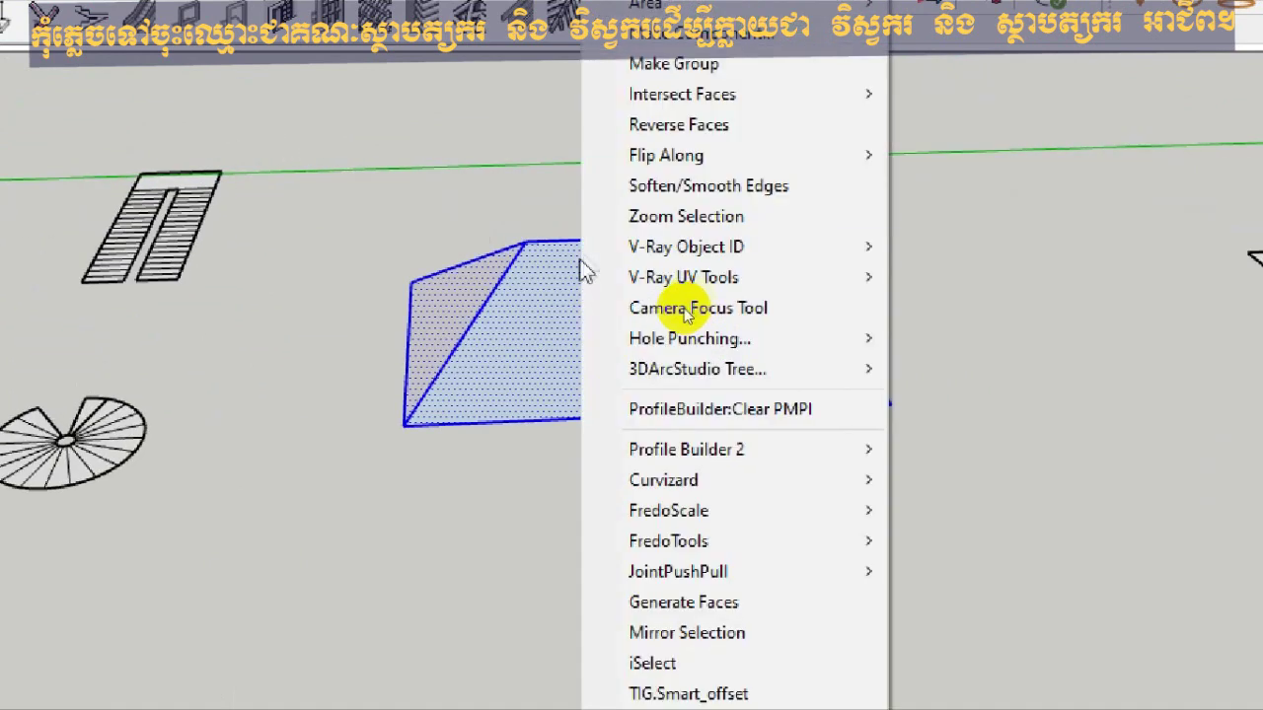
click(714, 124)
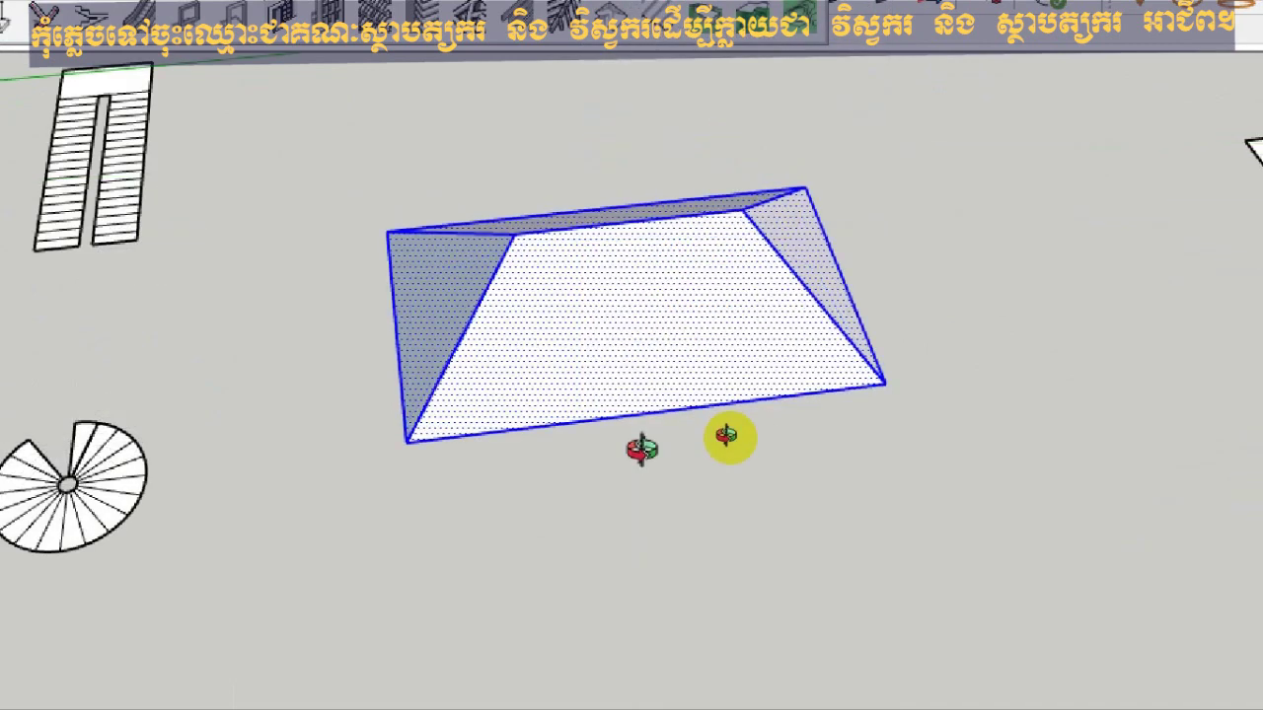
scroll(714, 503, down, 3)
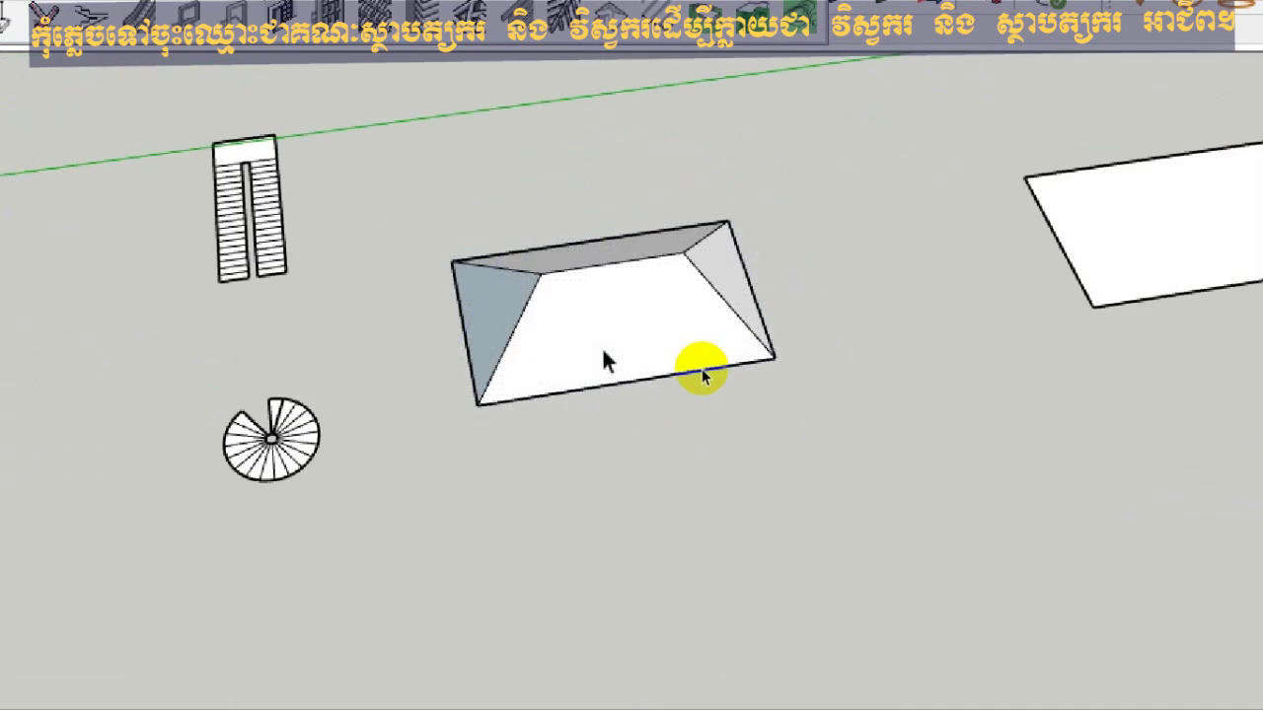
Compare the finished hip roof with the stairs and the plain rectangle from several angles and distances.
scroll(608, 336, down, 2)
scroll(609, 310, up, 3)
click(514, 341)
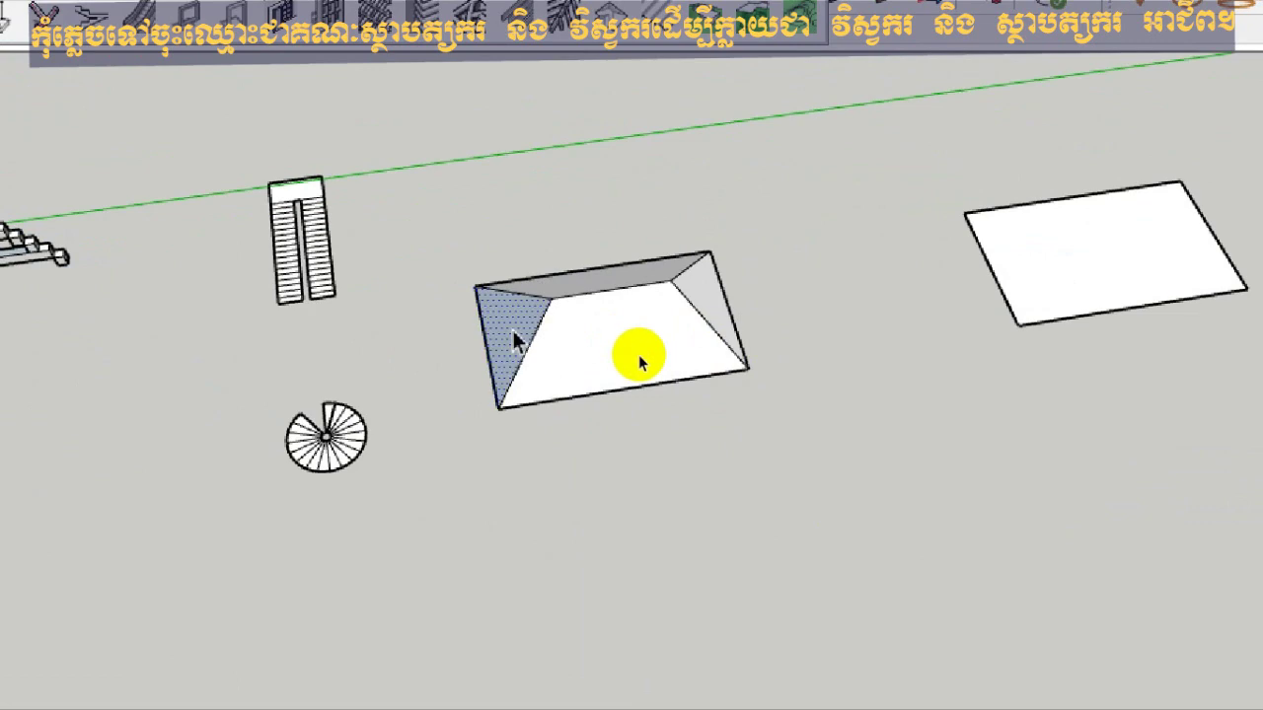
scroll(533, 340, down, 2)
scroll(675, 383, down, 3)
mouse_move(727, 305)
middle_down()
mouse_move(733, 276)
mouse_move(665, 211)
mouse_move(622, 292)
mouse_move(1086, 346)
middle_up()
scroll(1000, 366, up, 2)
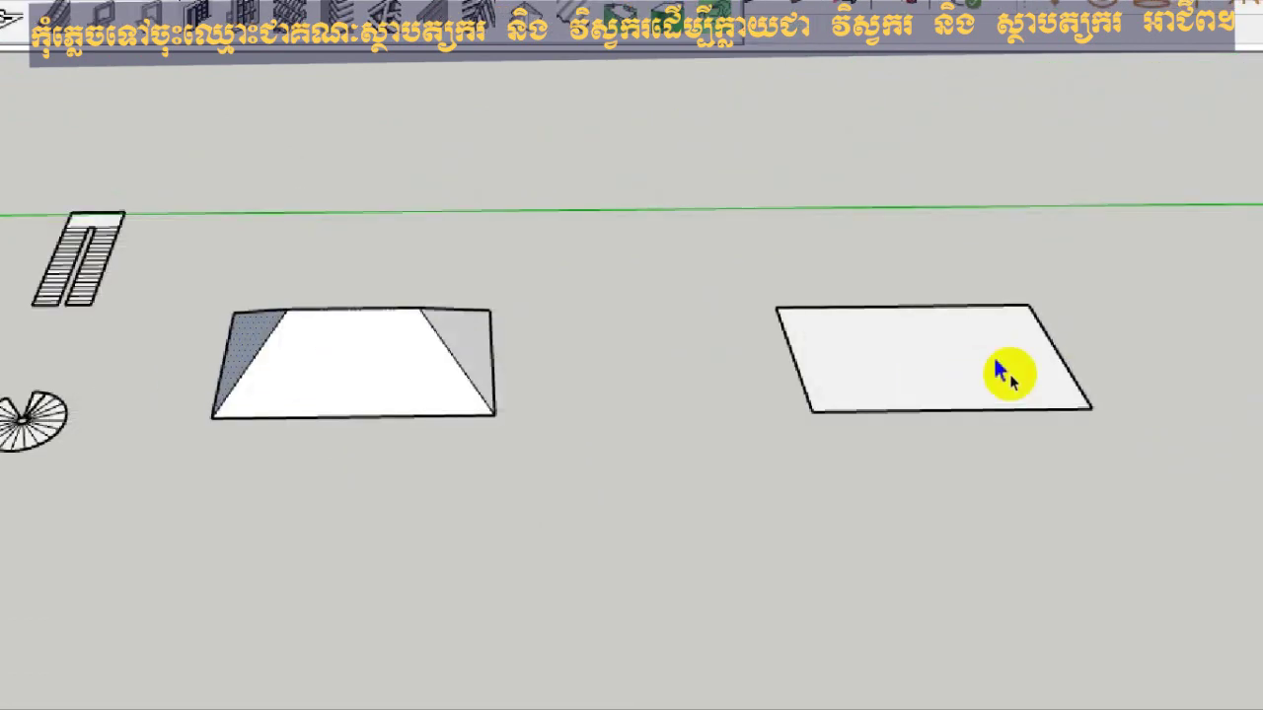
scroll(643, 423, down, 2)
scroll(675, 405, up, 1)
middle_drag(686, 390, 724, 401)
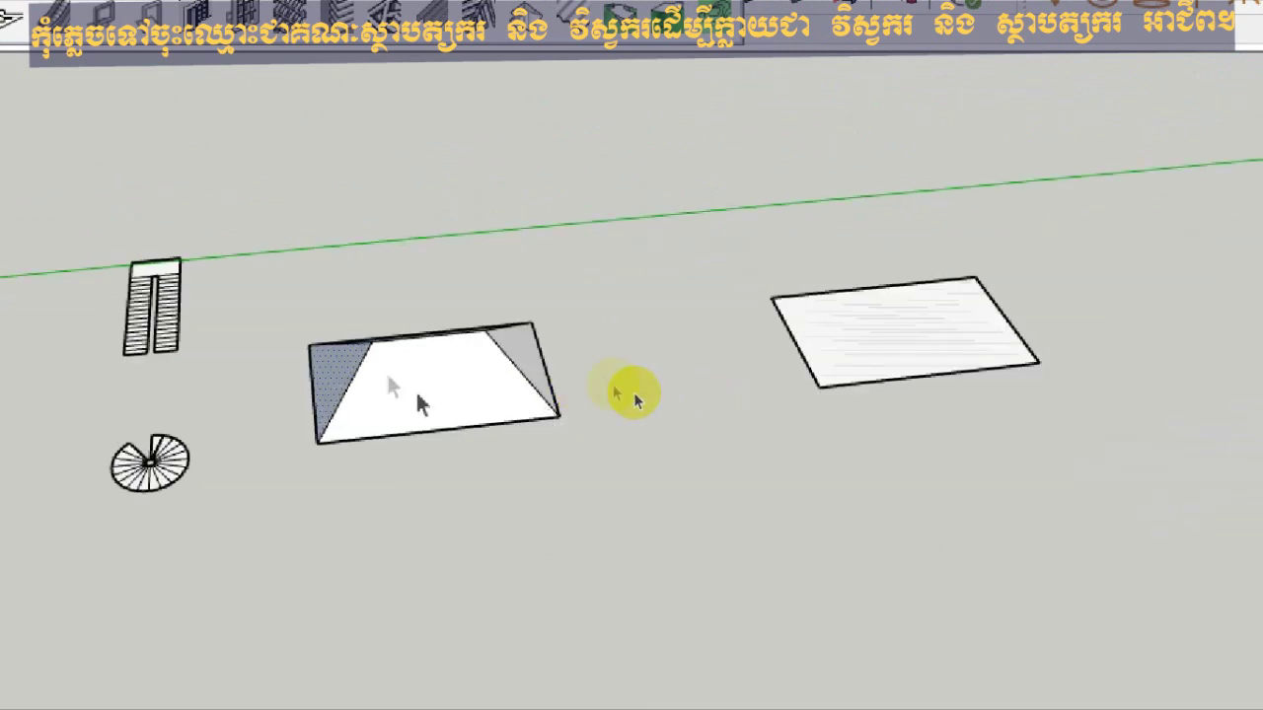
mouse_move(615, 382)
middle_down()
mouse_move(665, 384)
mouse_move(645, 397)
middle_up()
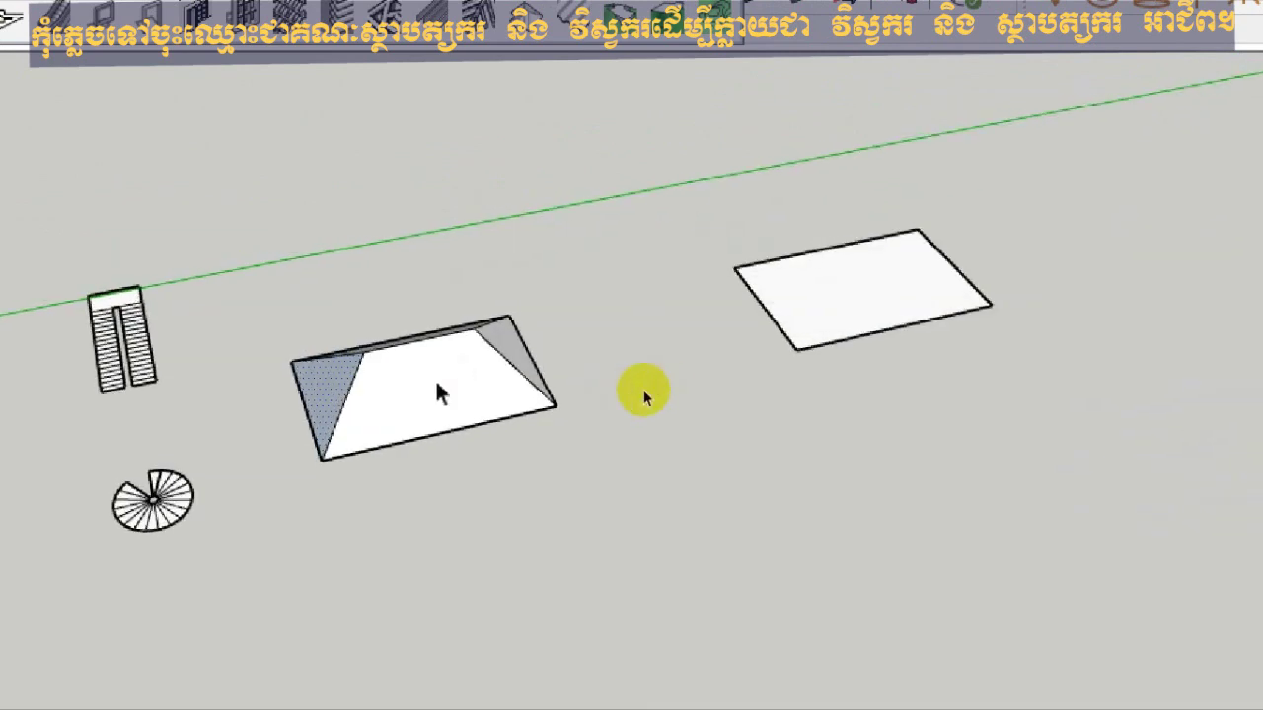
scroll(643, 392, up, 2)
scroll(625, 372, down, 2)
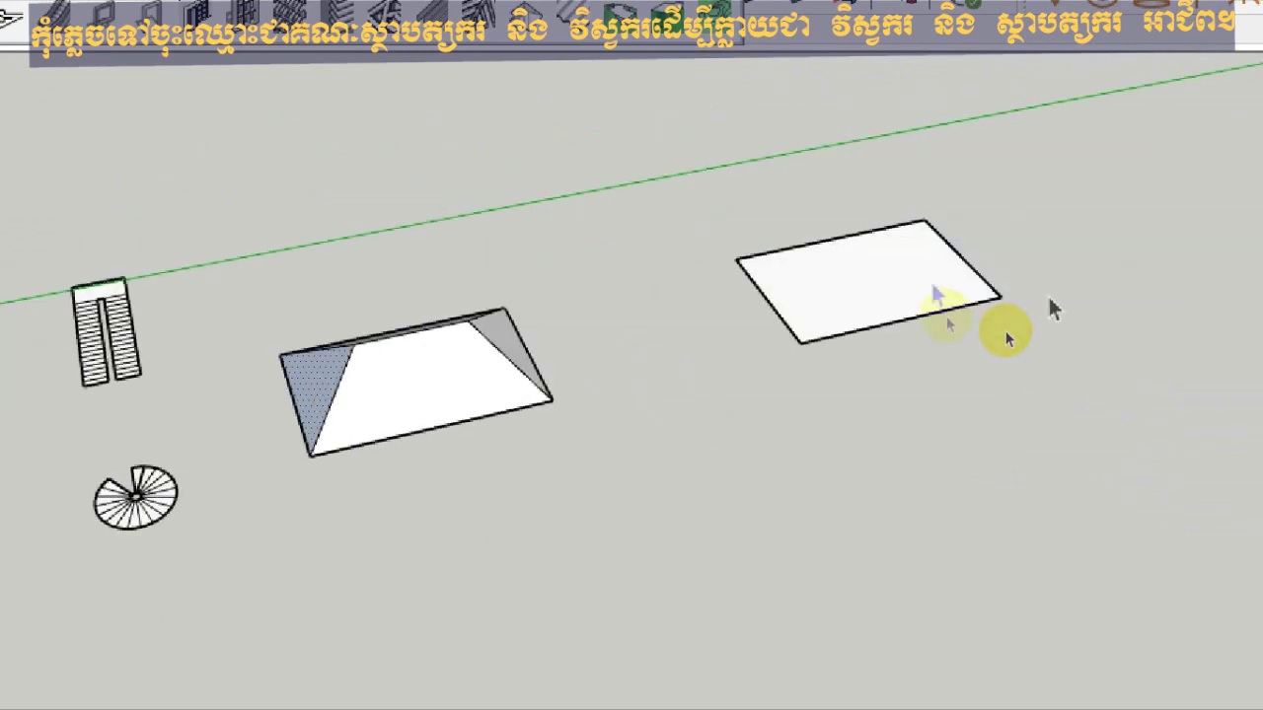
Draw a small rectangular extension on the plain rectangle's front edge and delete the shared edge to merge the faces.
click(889, 276)
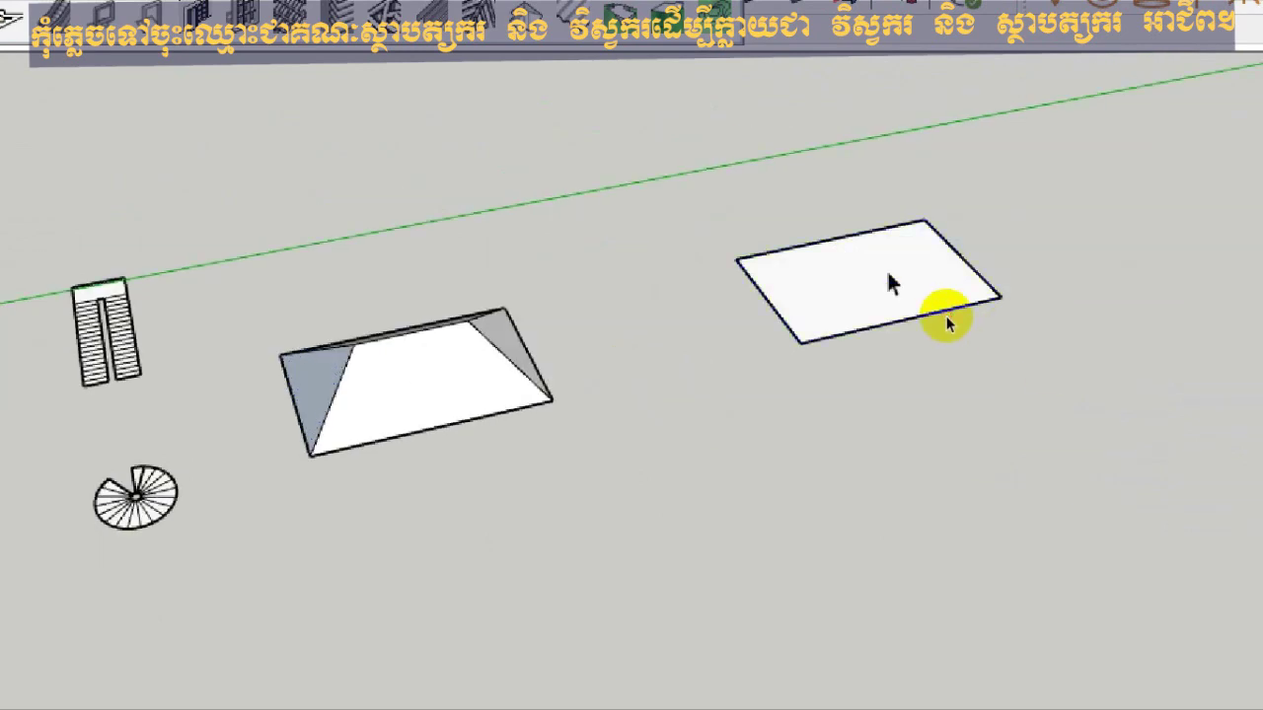
scroll(701, 404, up, 2)
scroll(750, 372, down, 3)
scroll(818, 345, up, 2)
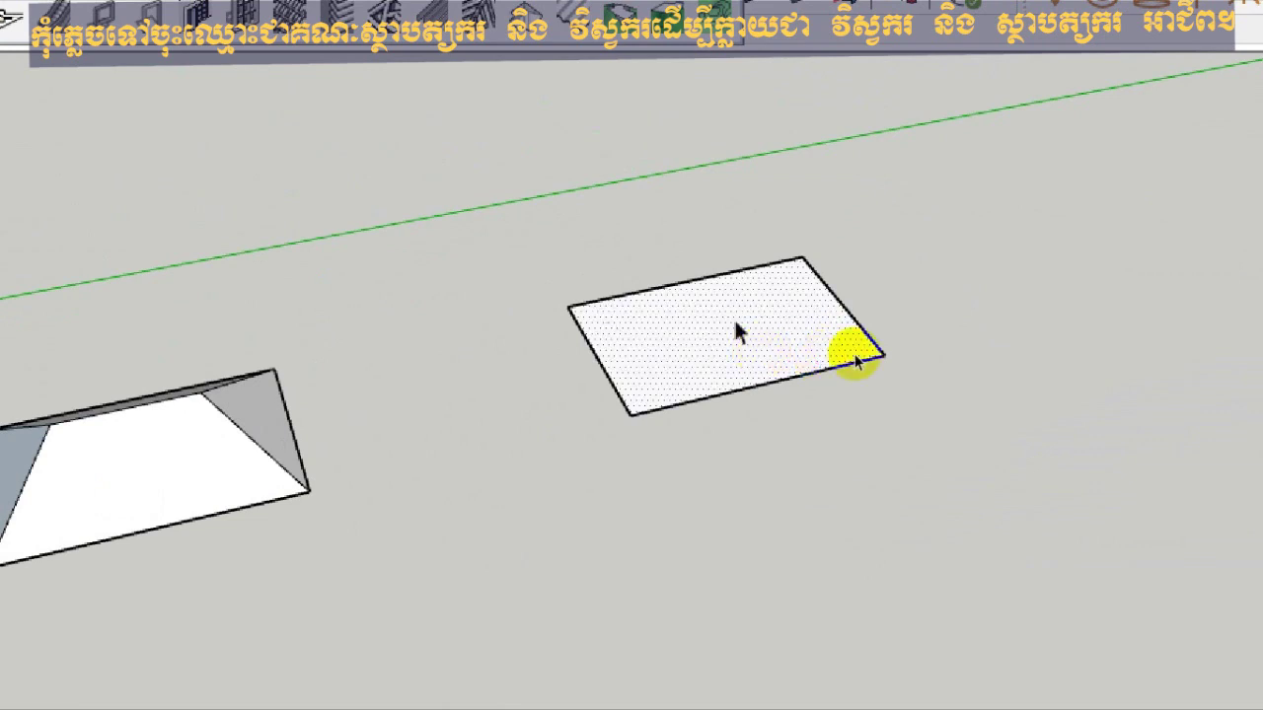
scroll(851, 349, down, 1)
key(l)
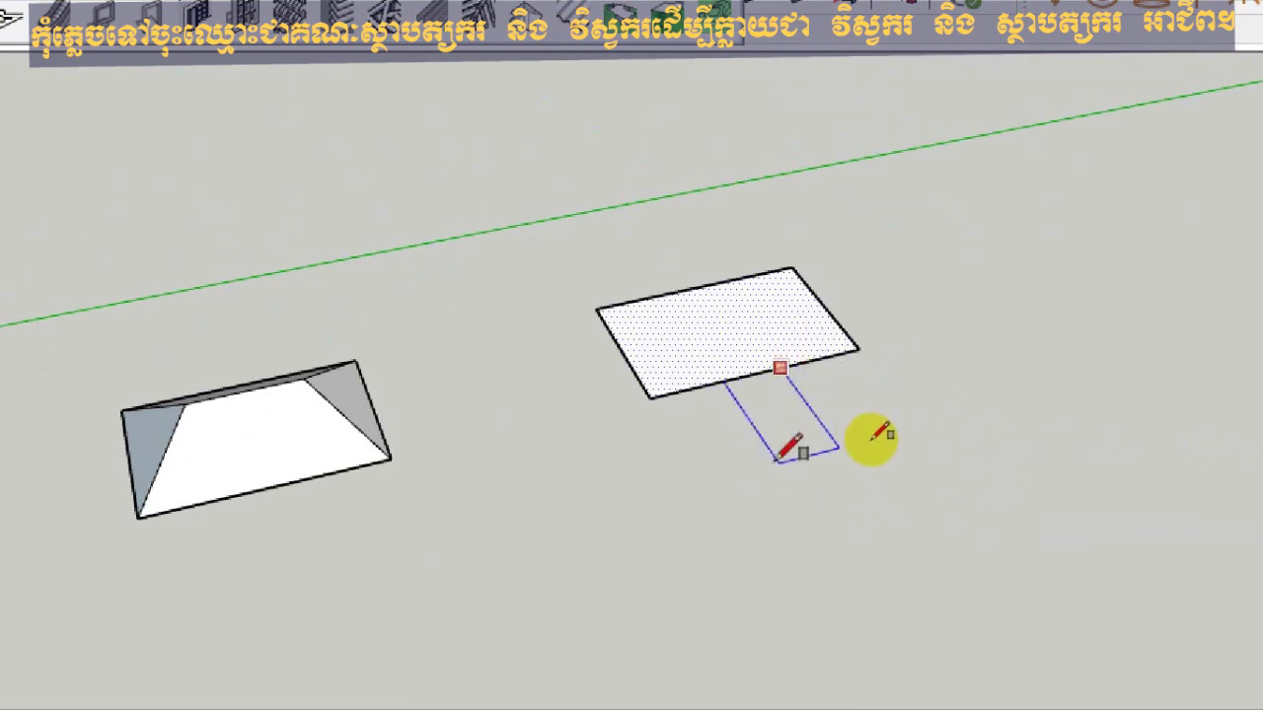
click(746, 421)
key(space)
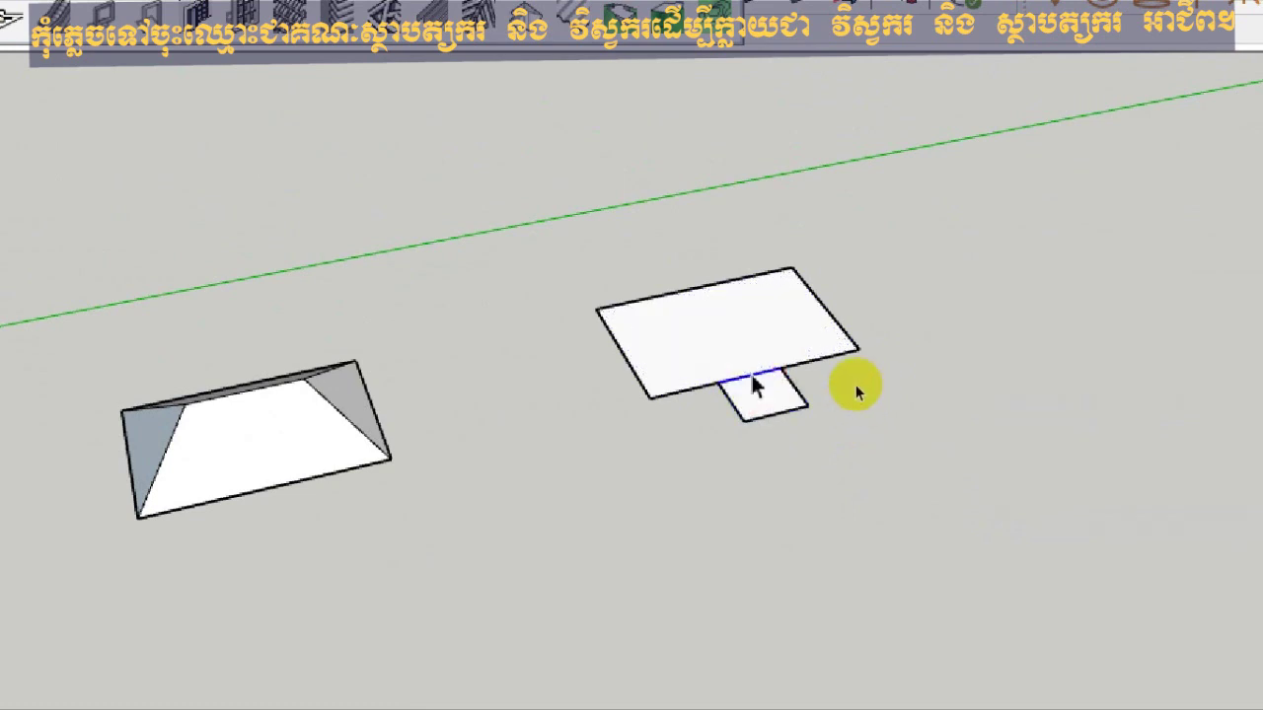
key(Delete)
Open Create Hip Roof for the merged T-shaped face and set the roof pitch to 35.
click(747, 355)
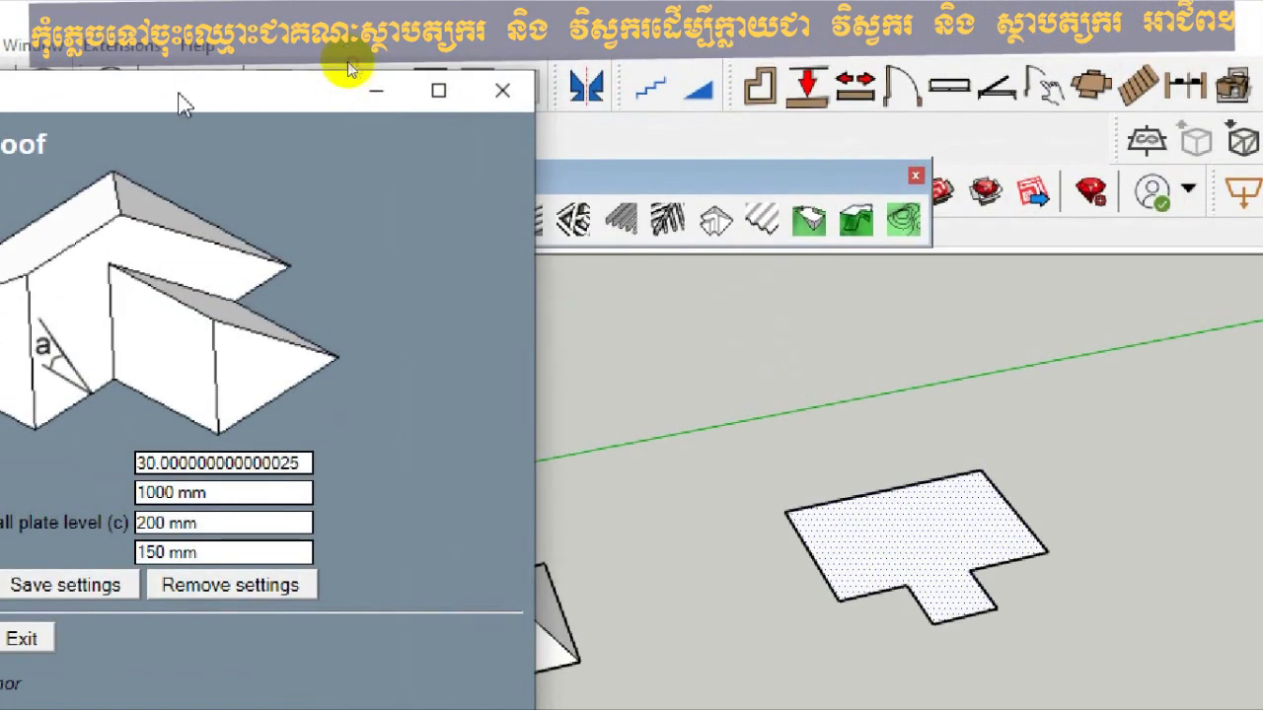
drag(183, 104, 496, 47)
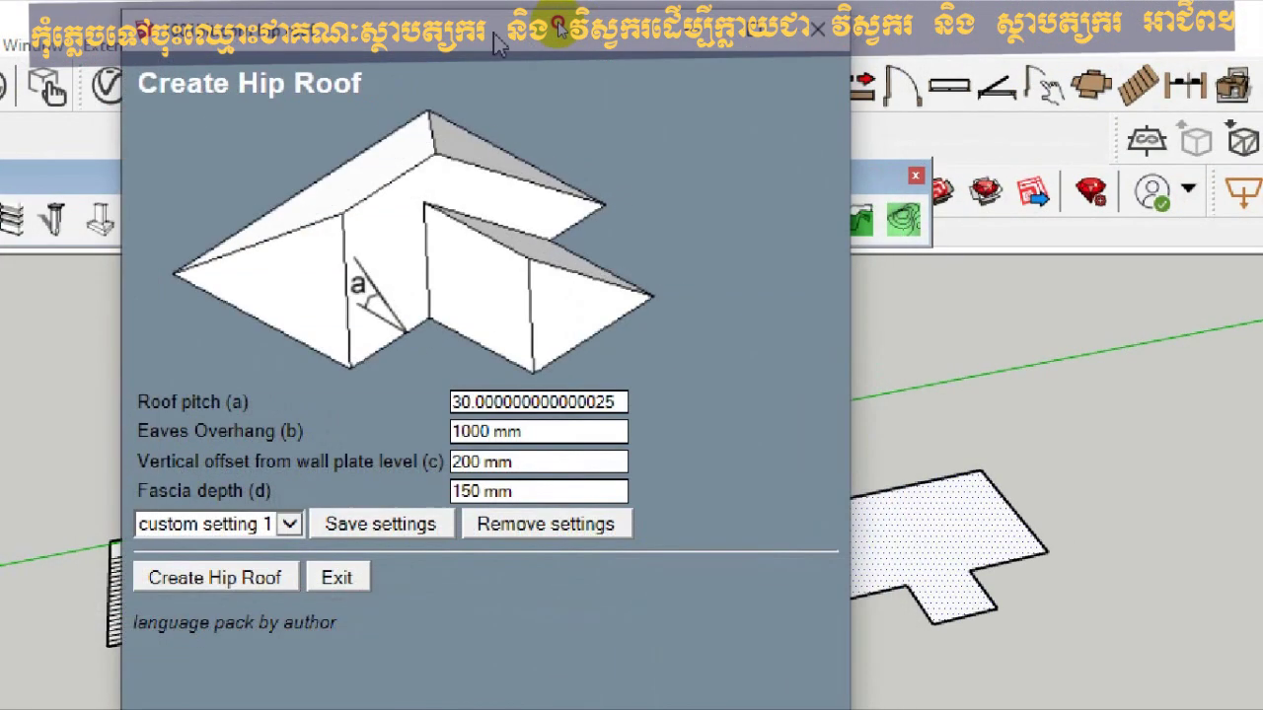
double_click(473, 404)
click(475, 403)
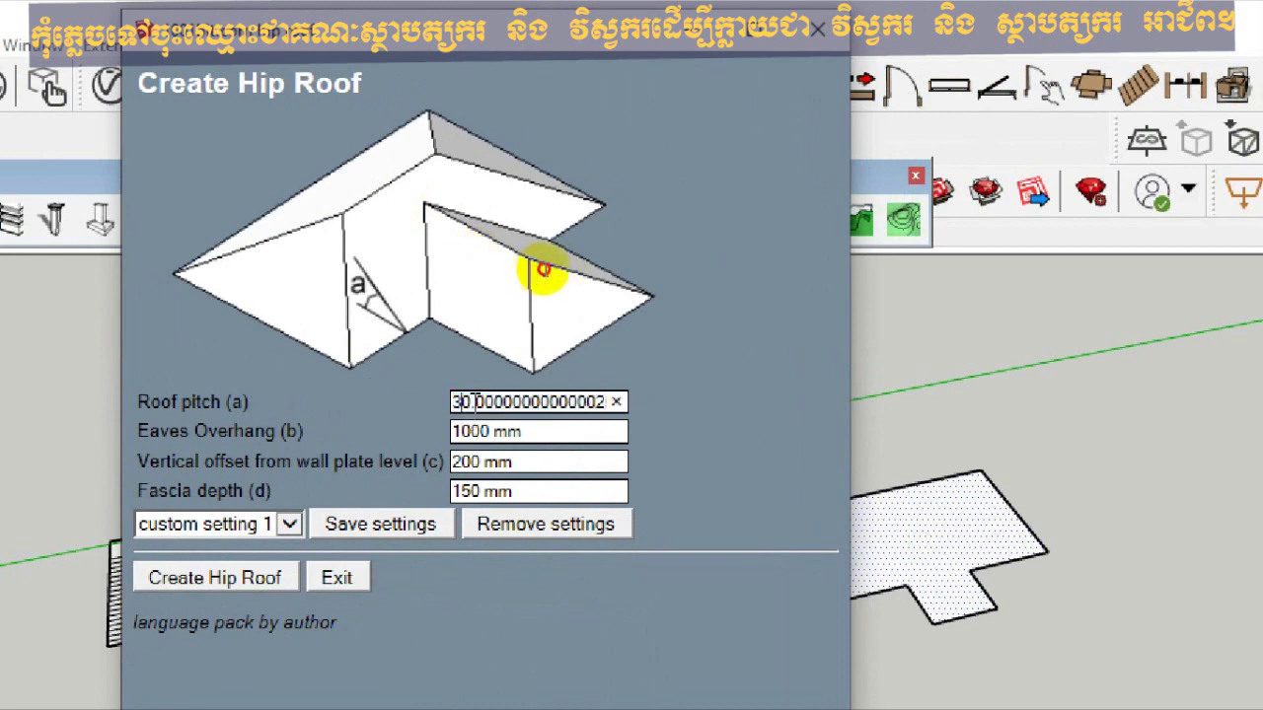
drag(474, 402, 586, 403)
key(ctrl+a)
text(35)
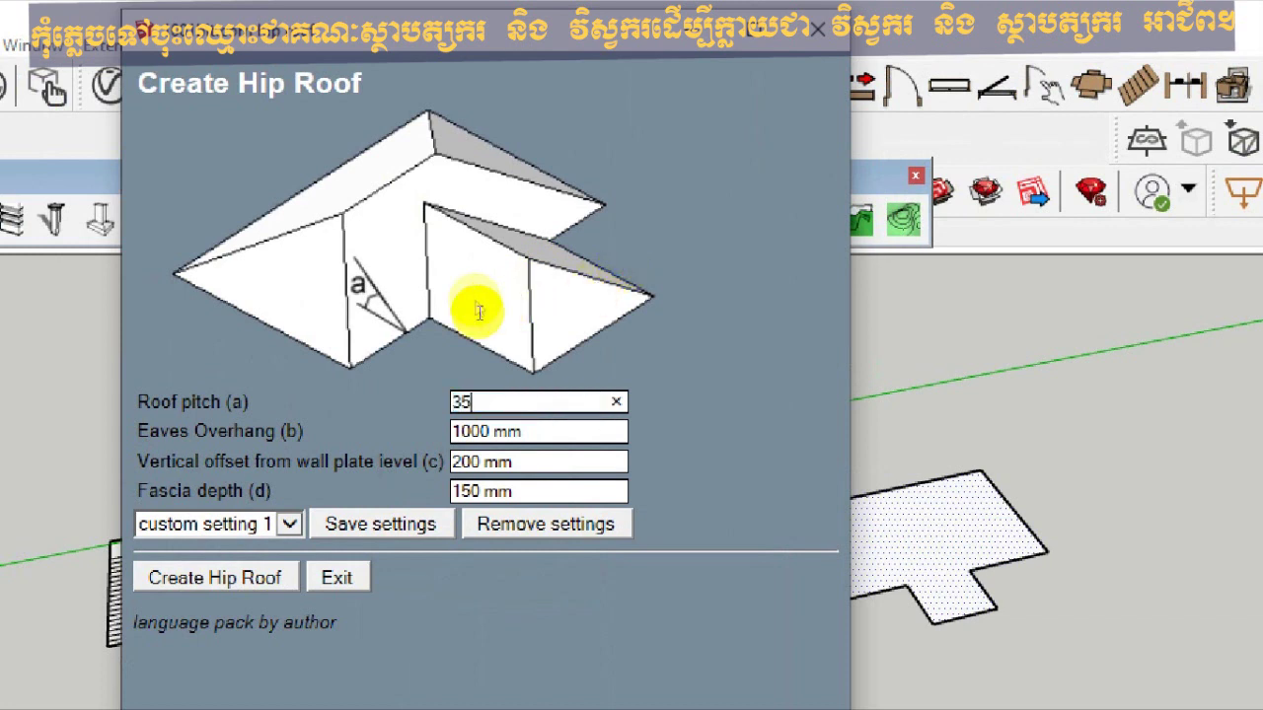
Generate the hip roof on the T-shaped face with 1000 mm eaves overhang, 200 mm vertical offset and 150 mm fascia depth.
key(Tab)
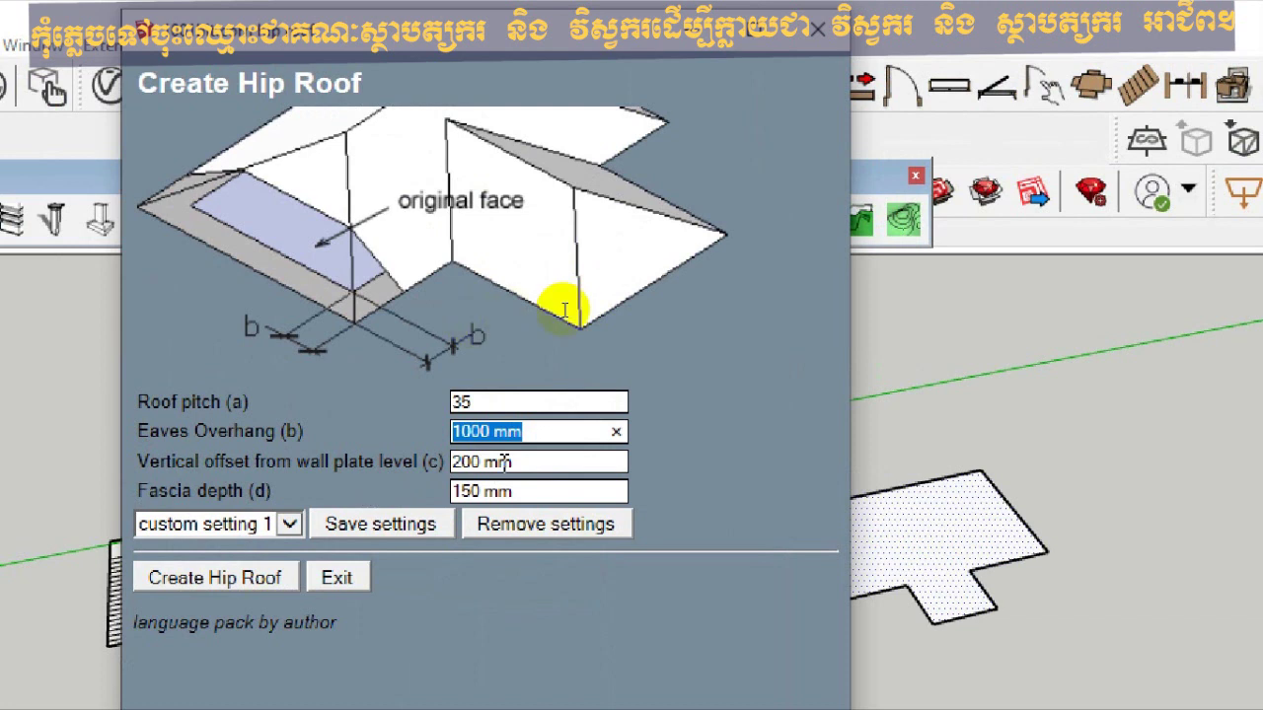
click(512, 464)
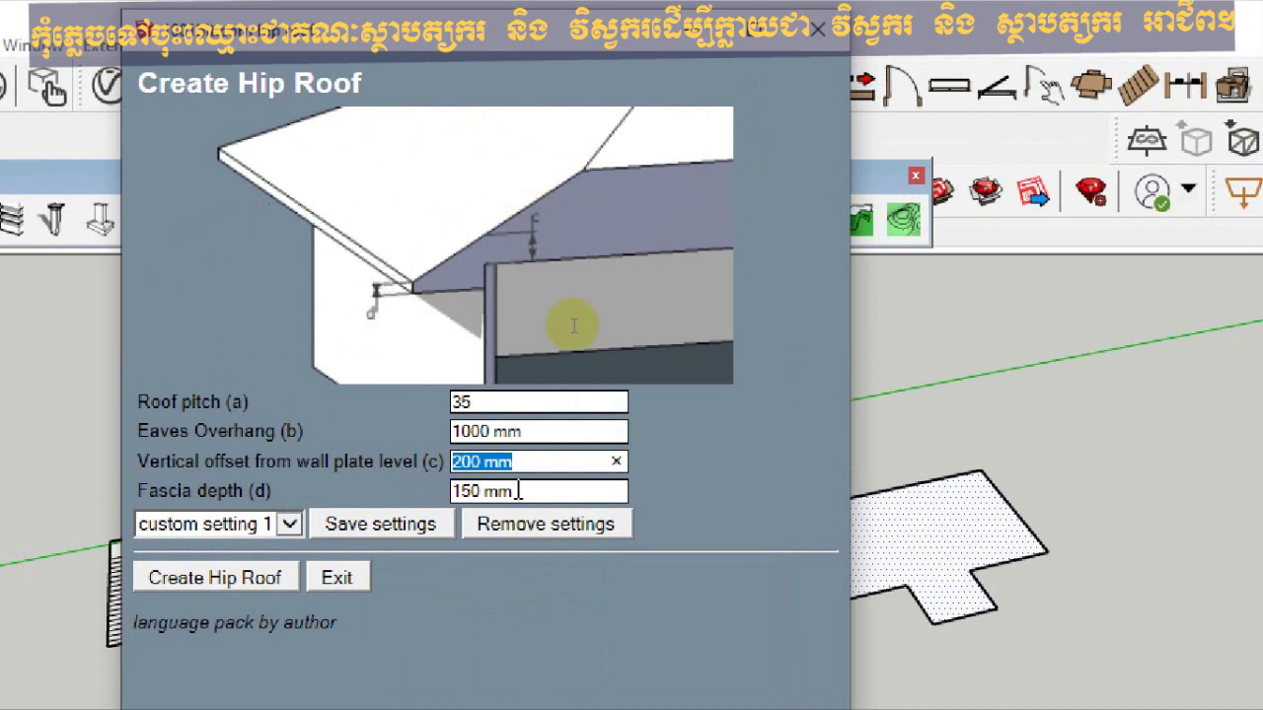
click(227, 583)
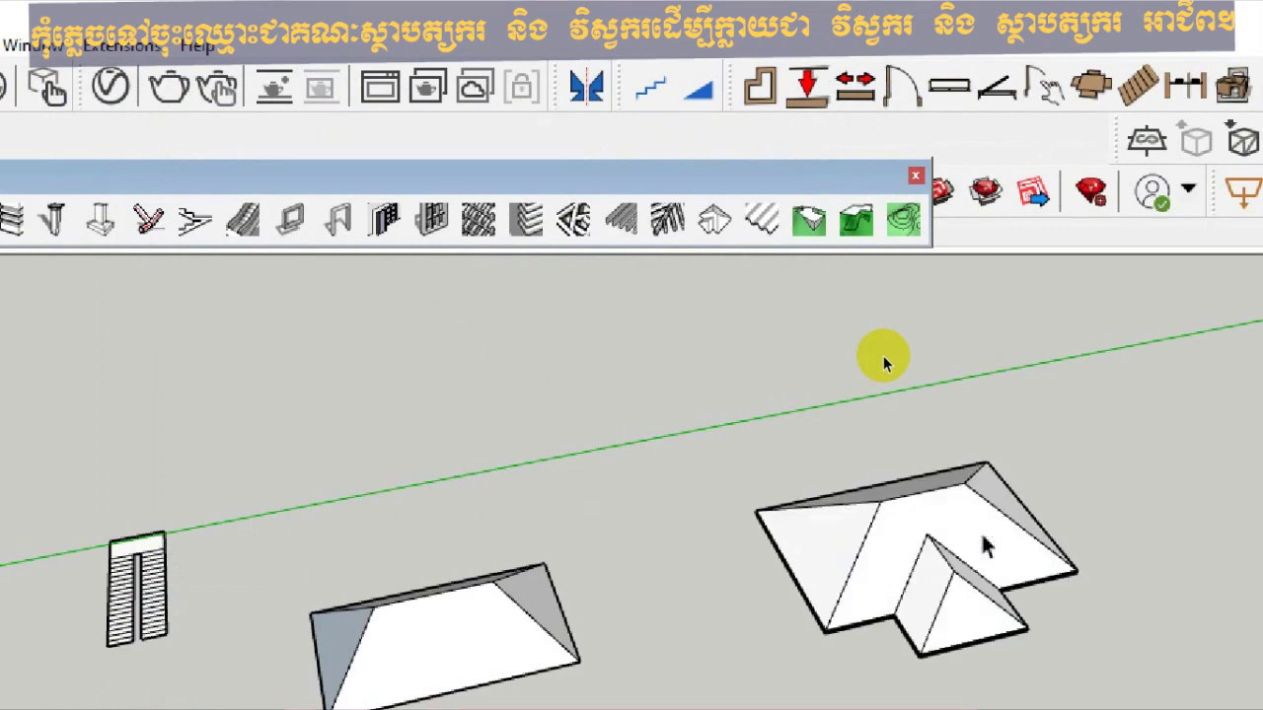
mouse_move(823, 321)
middle_down()
mouse_move(936, 307)
mouse_move(637, 417)
middle_up()
scroll(632, 418, up, 3)
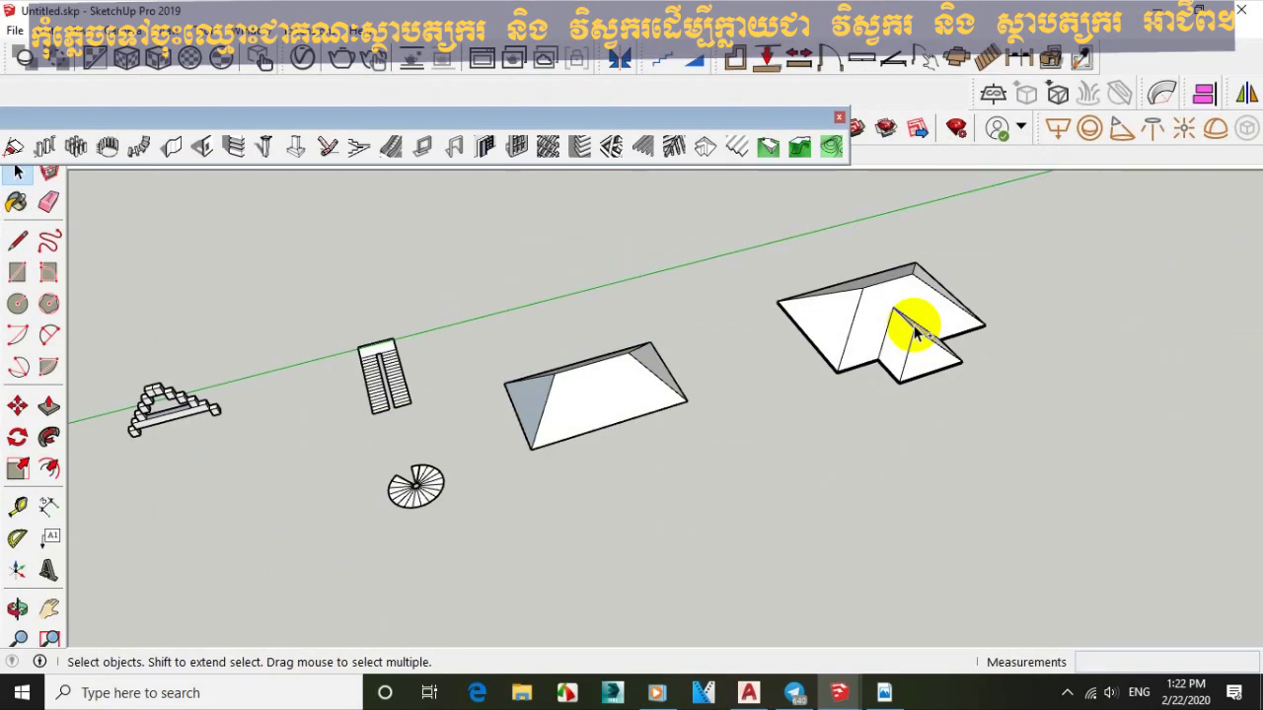
Dock the floating extension toolbar with the other toolbars so that it no longer covers the workspace.
scroll(825, 319, up, 4)
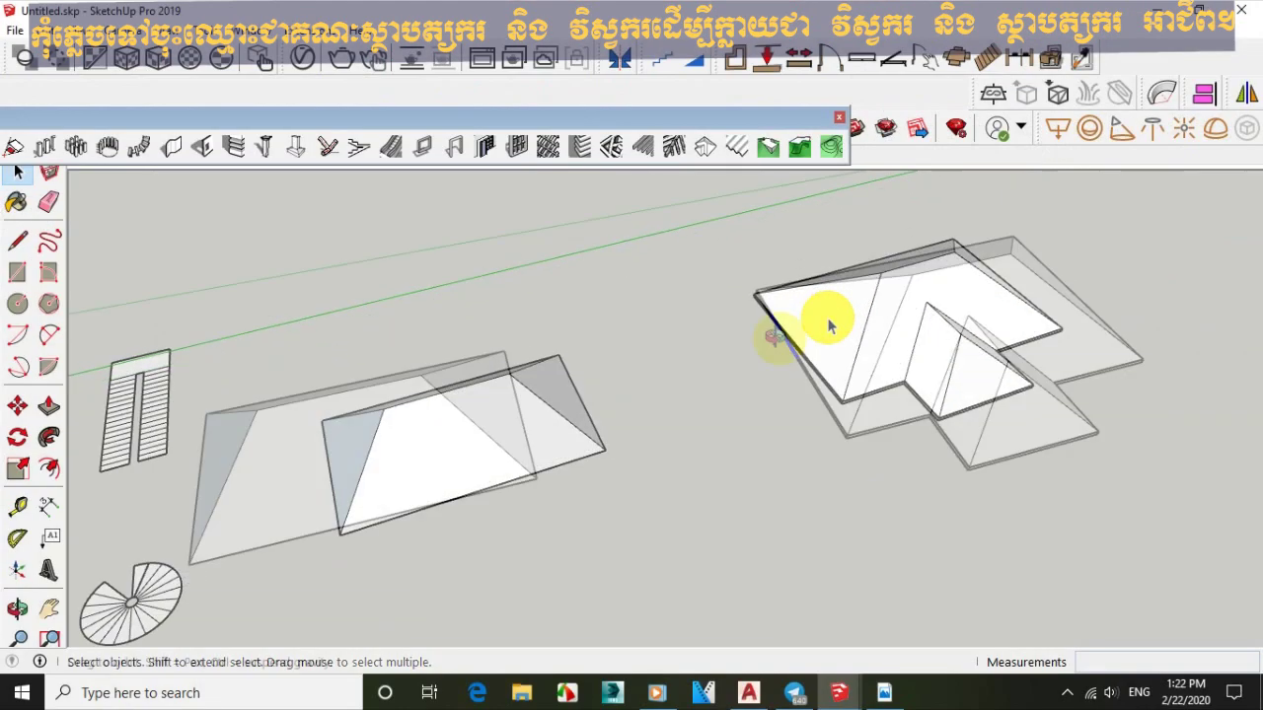
middle_drag(780, 338, 997, 306)
scroll(997, 306, down, 3)
scroll(996, 305, down, 2)
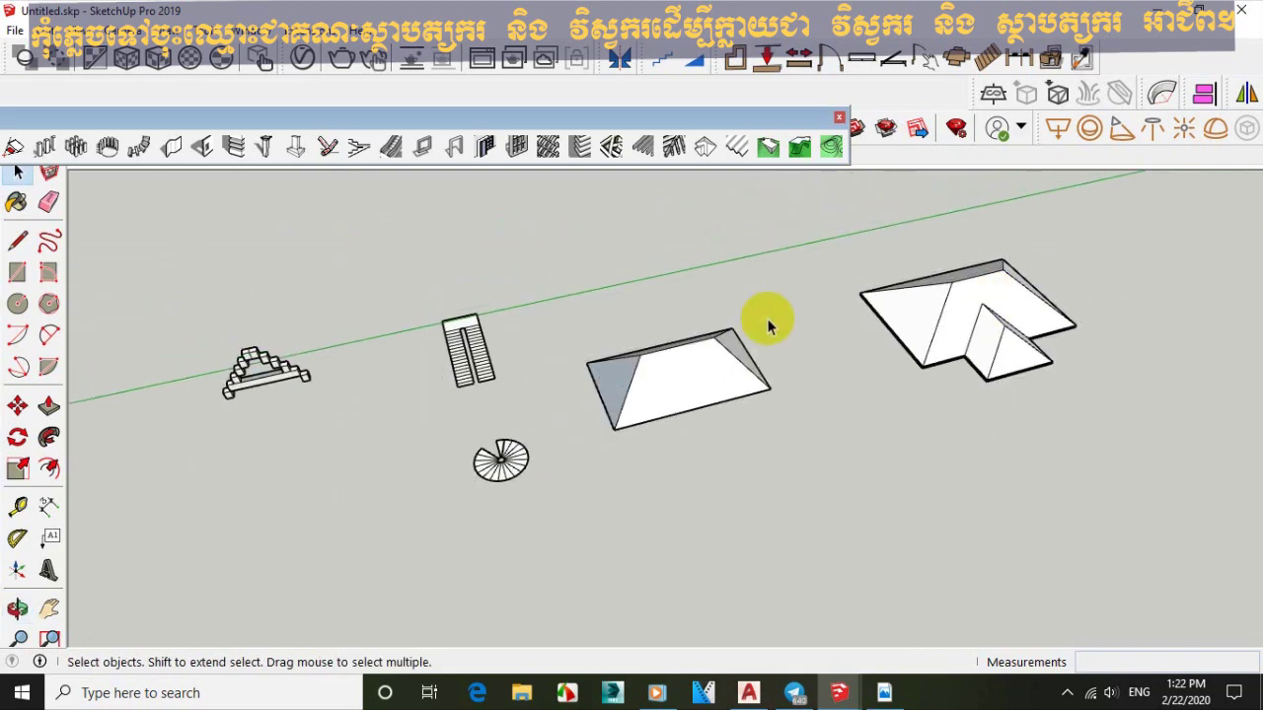
click(482, 365)
scroll(481, 365, up, 1)
drag(318, 116, 434, 91)
scroll(508, 408, up, 3)
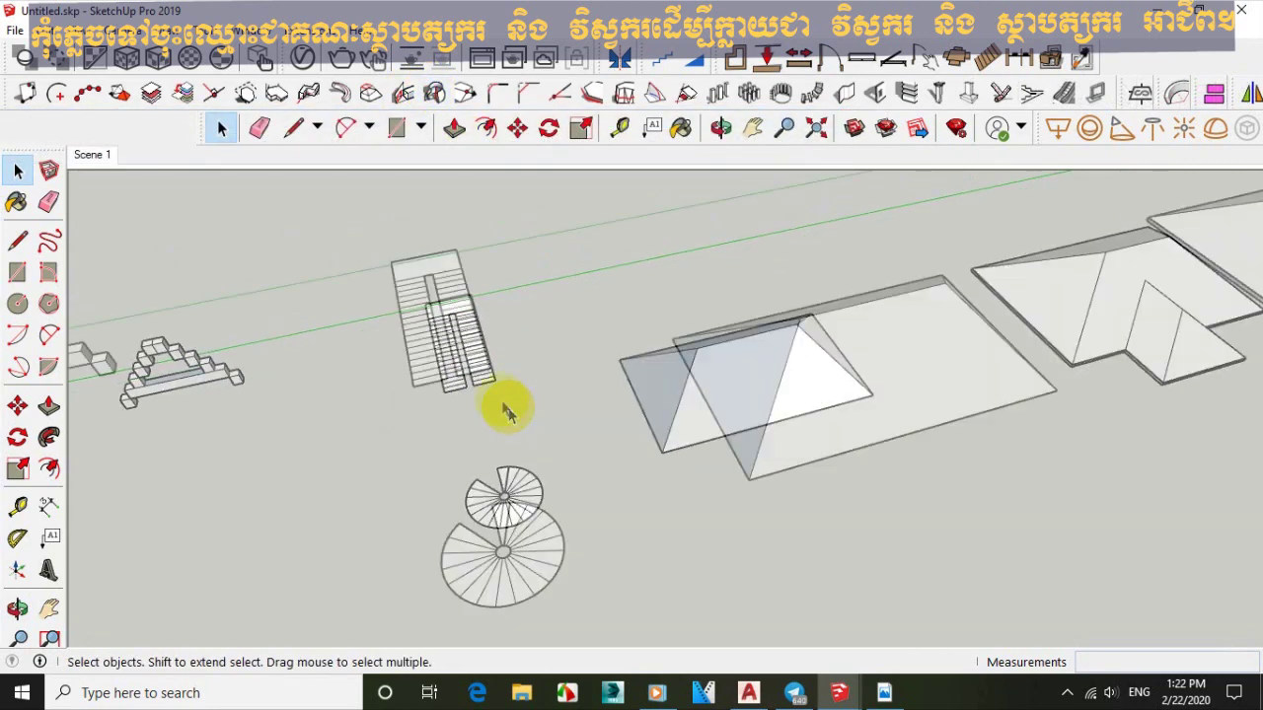
Examine the treads and landing of the flat U-shaped stair plan from several angles and distances.
middle_drag(704, 380, 654, 395)
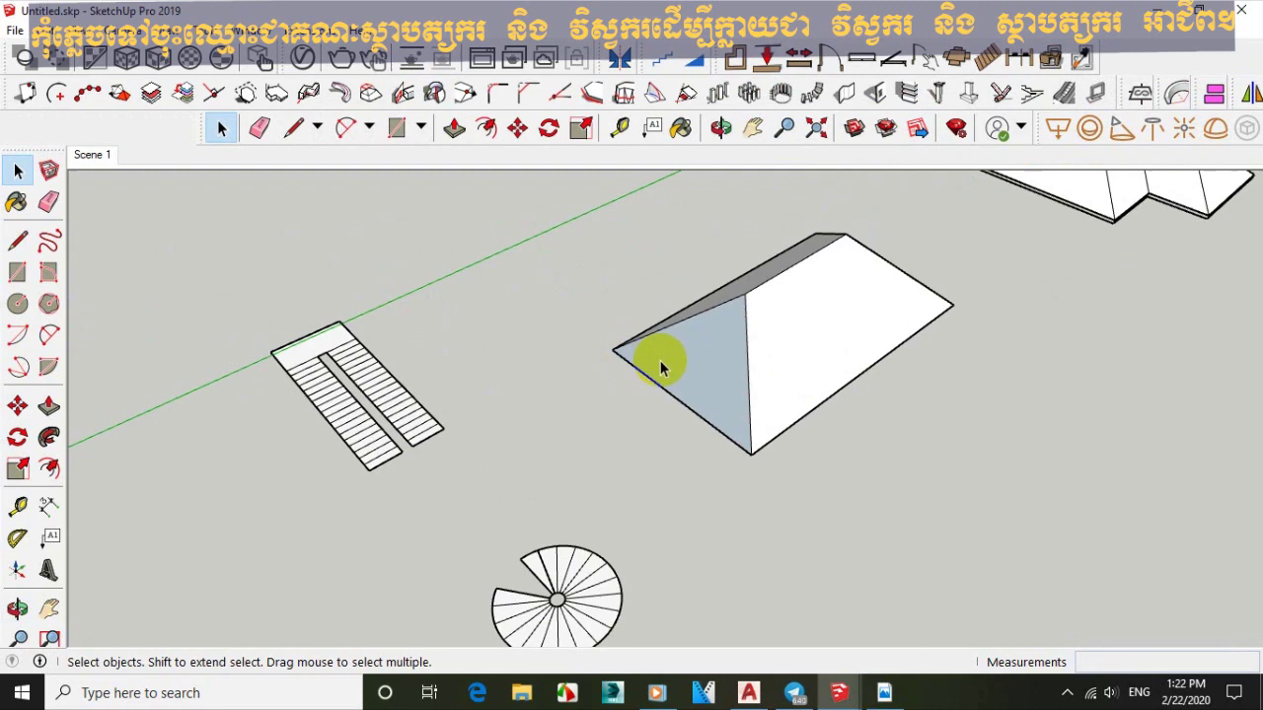
scroll(738, 352, down, 1)
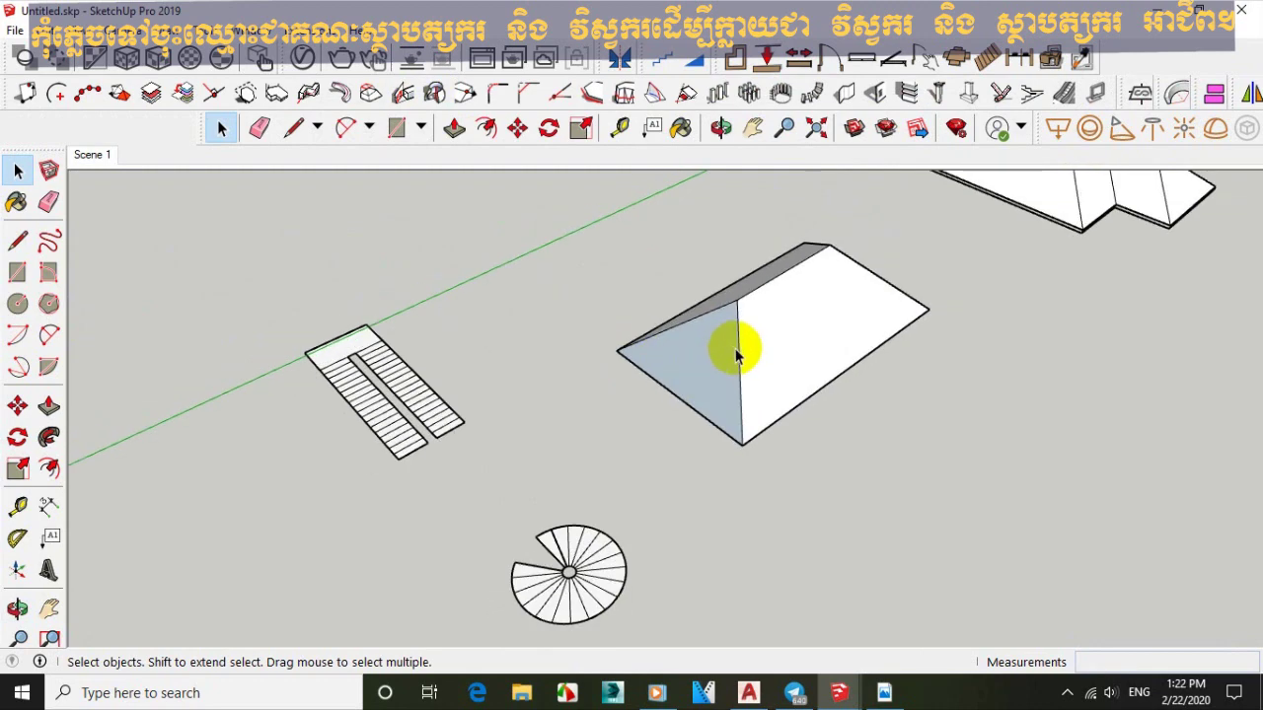
scroll(366, 366, up, 5)
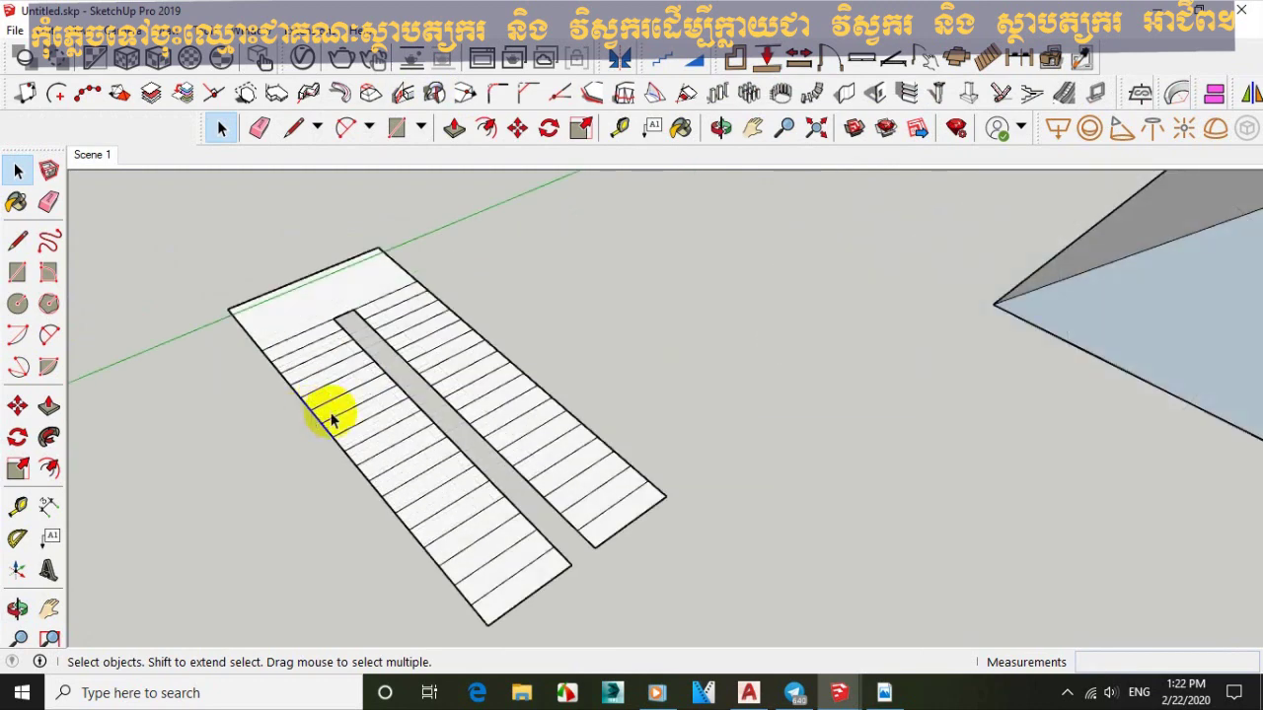
scroll(478, 387, down, 1)
middle_drag(484, 389, 373, 491)
scroll(586, 415, up, 3)
scroll(642, 414, down, 3)
middle_drag(643, 415, 727, 490)
scroll(606, 406, up, 3)
scroll(631, 410, down, 2)
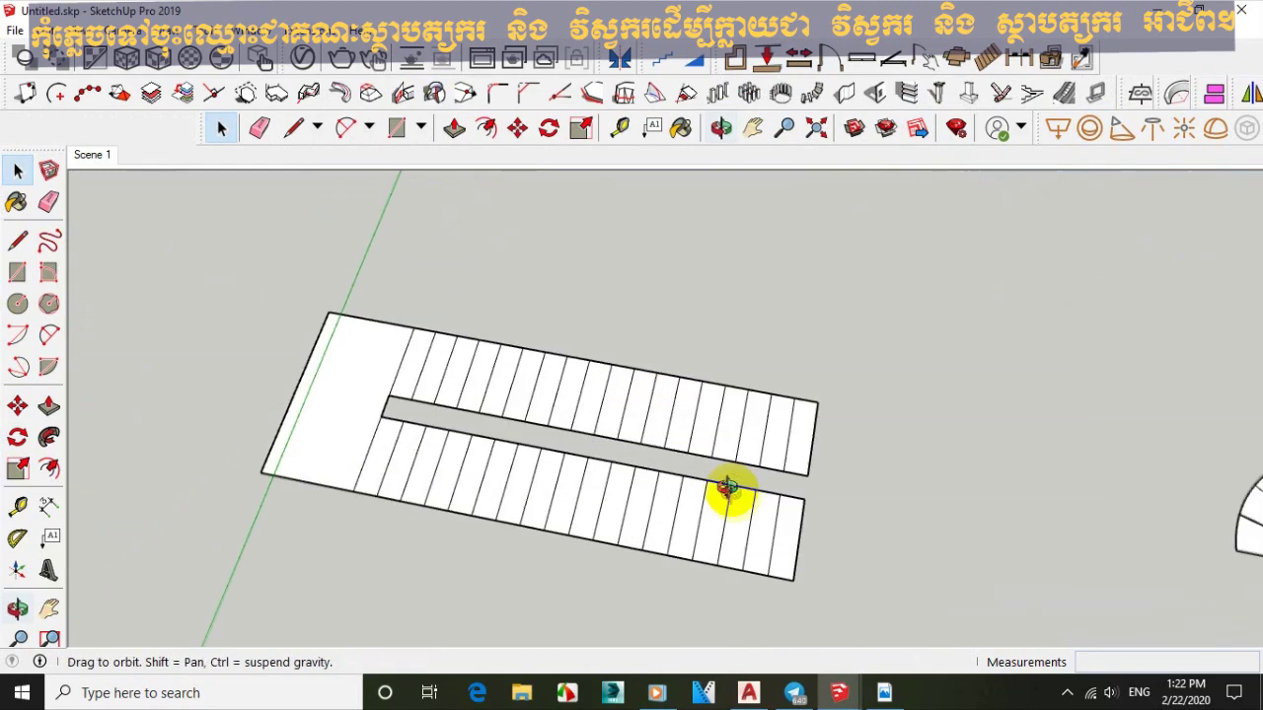
Select all treads and the landing of the U-shaped stair plan and start Make Stair on them.
scroll(604, 427, up, 3)
drag(874, 370, 452, 296)
ctrl+drag(263, 344, 210, 524)
ctrl+drag(883, 542, 692, 600)
ctrl+drag(992, 353, 248, 583)
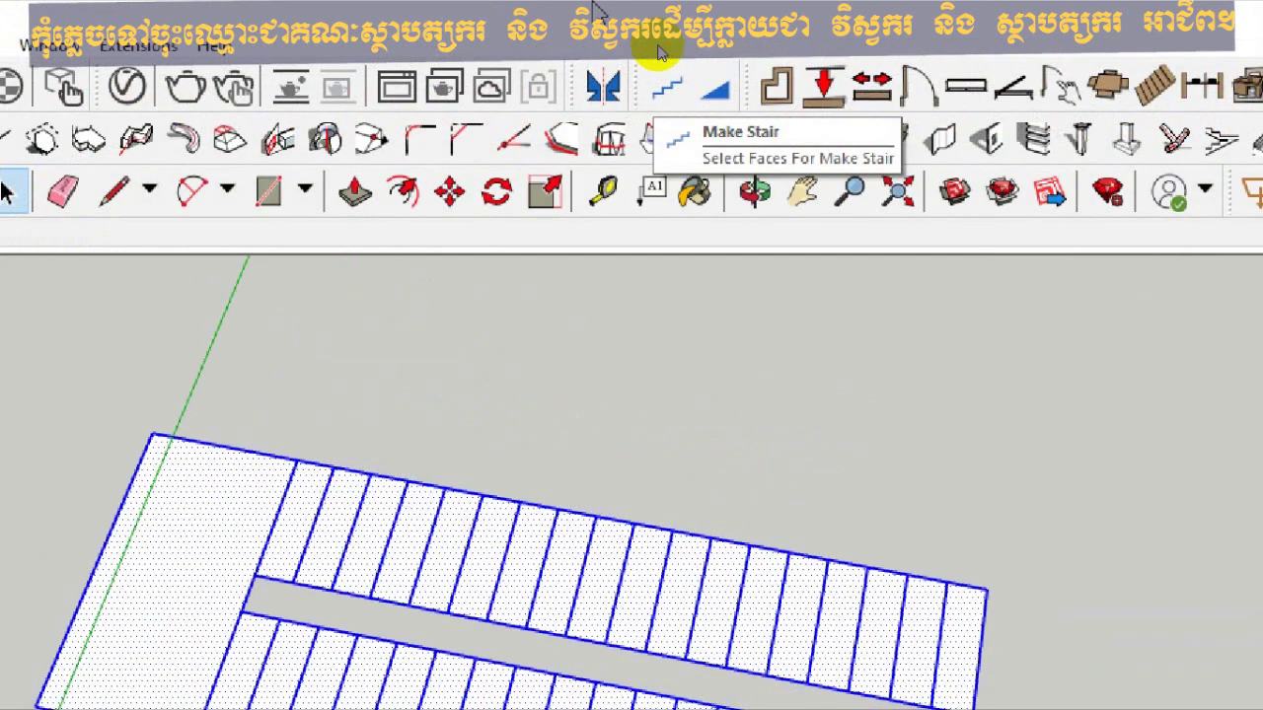
click(661, 63)
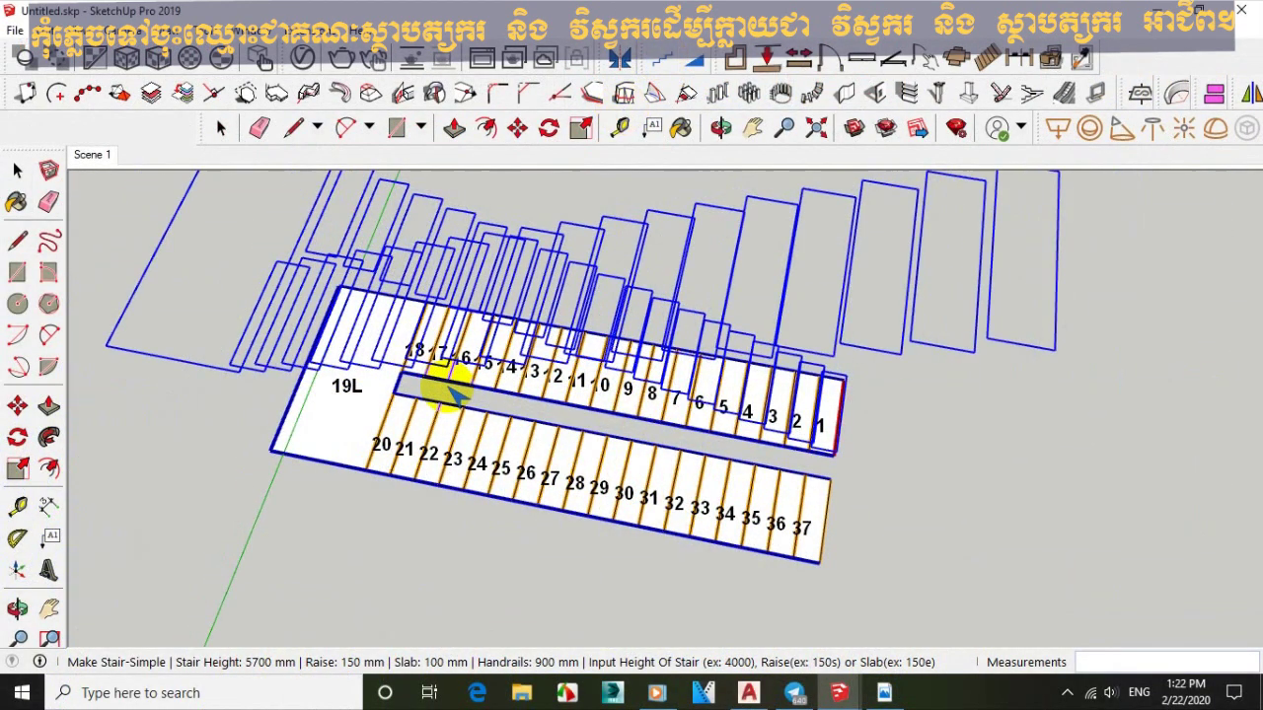
middle_drag(334, 547, 419, 676)
middle_drag(503, 456, 338, 217)
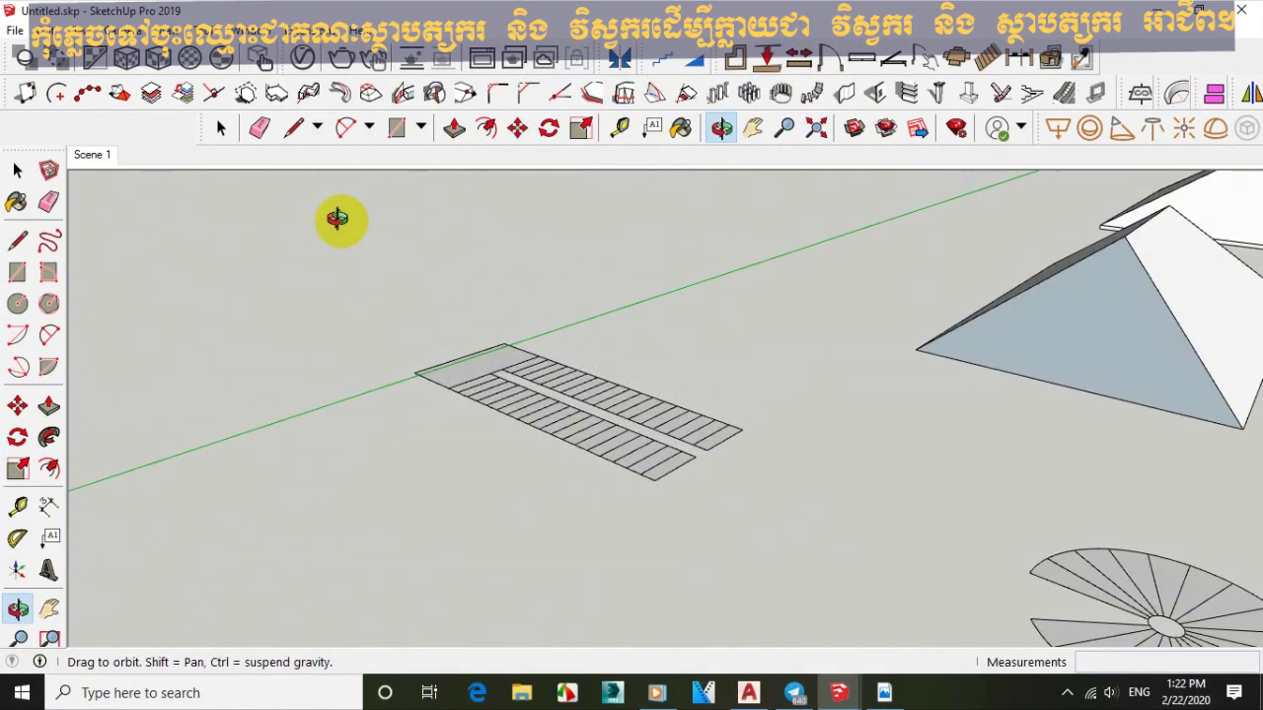
middle_drag(550, 331, 532, 464)
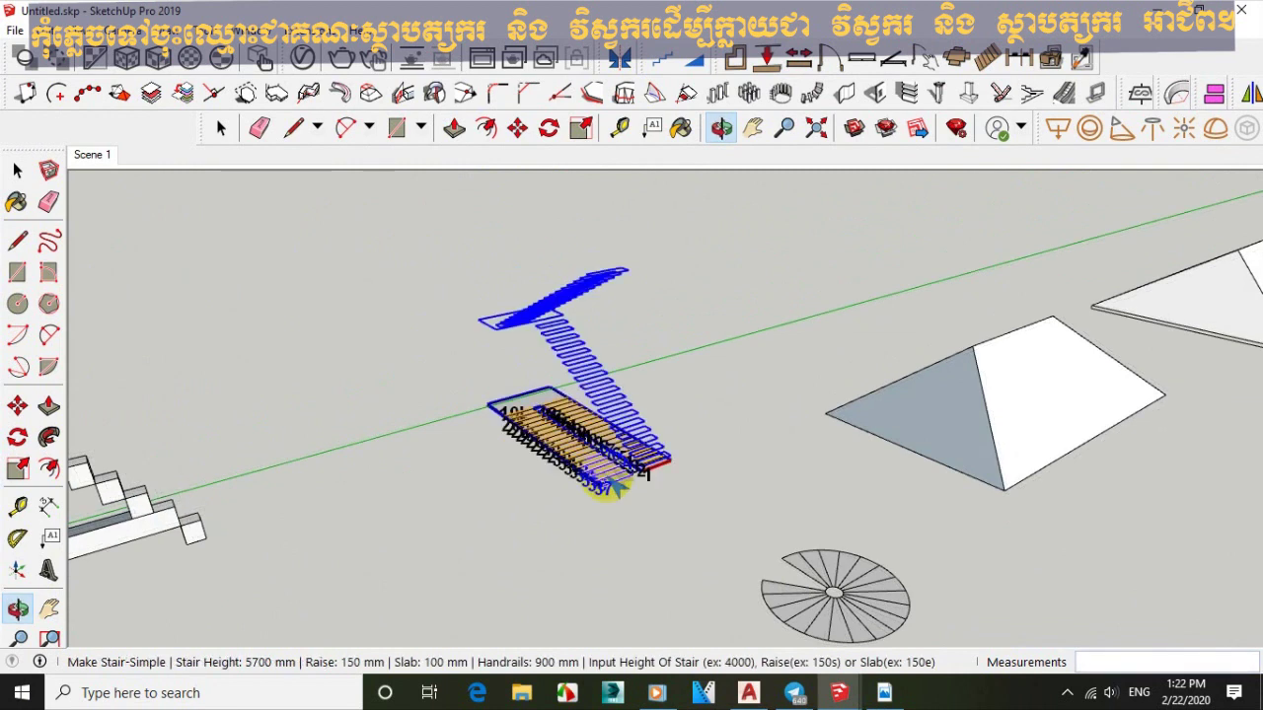
Set the stair height to 14000 mm, measured straight up from the outer corner of the first tread.
scroll(620, 479, up, 2)
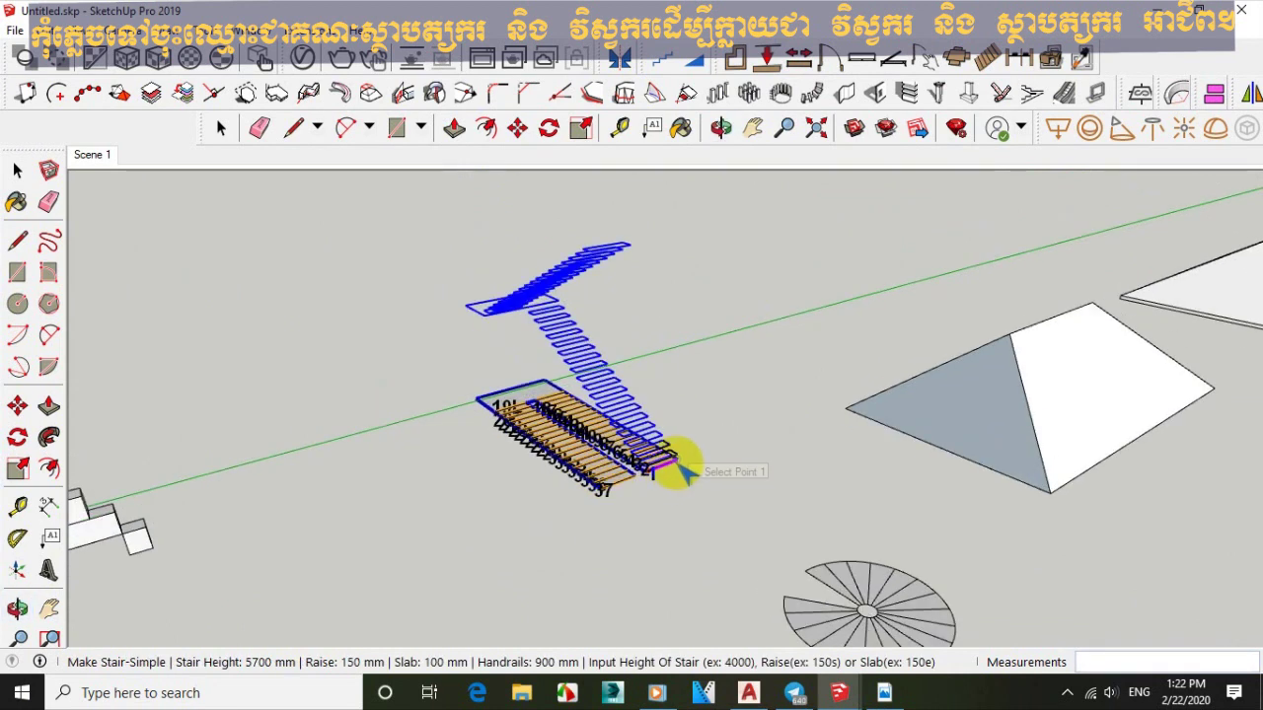
click(677, 460)
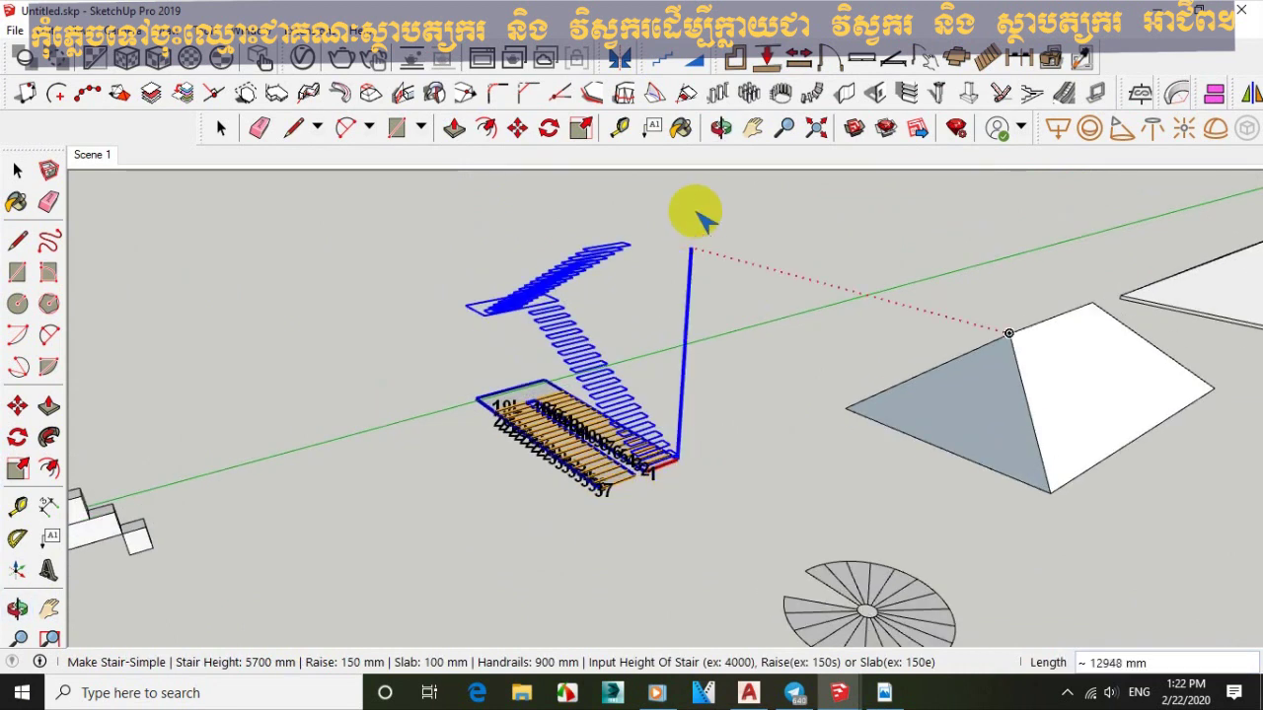
scroll(696, 202, up, 3)
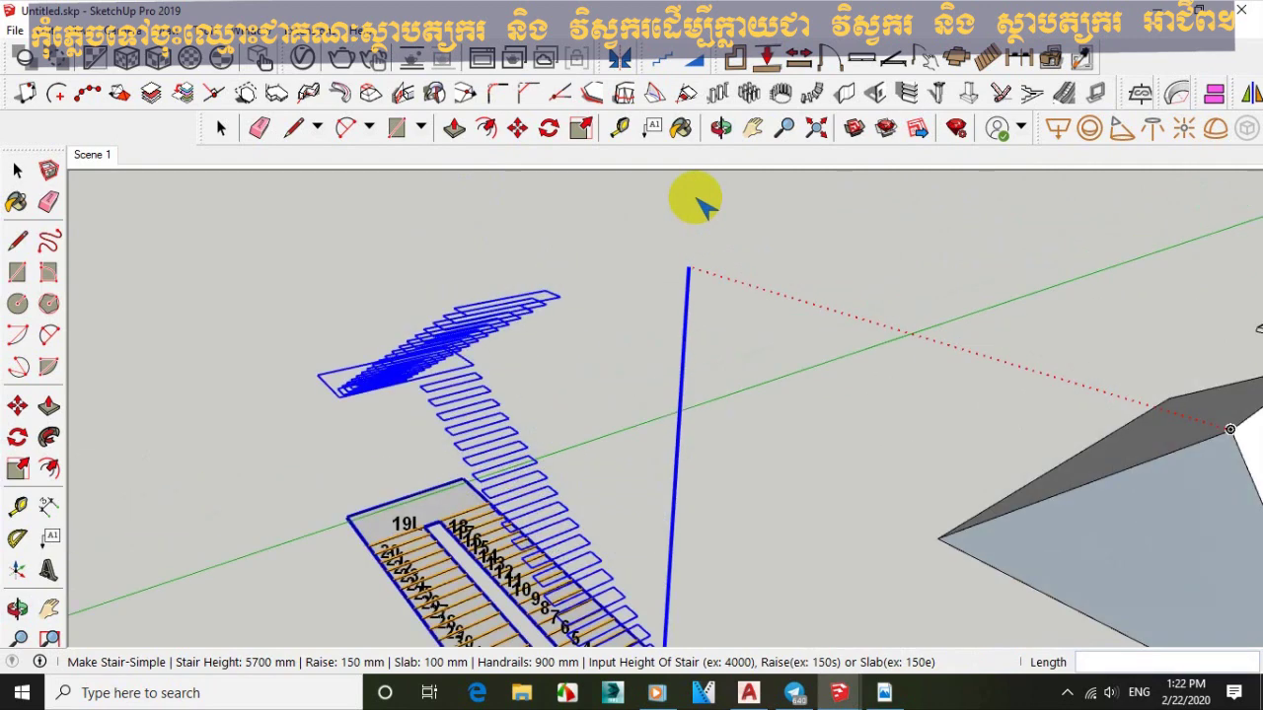
scroll(686, 237, down, 4)
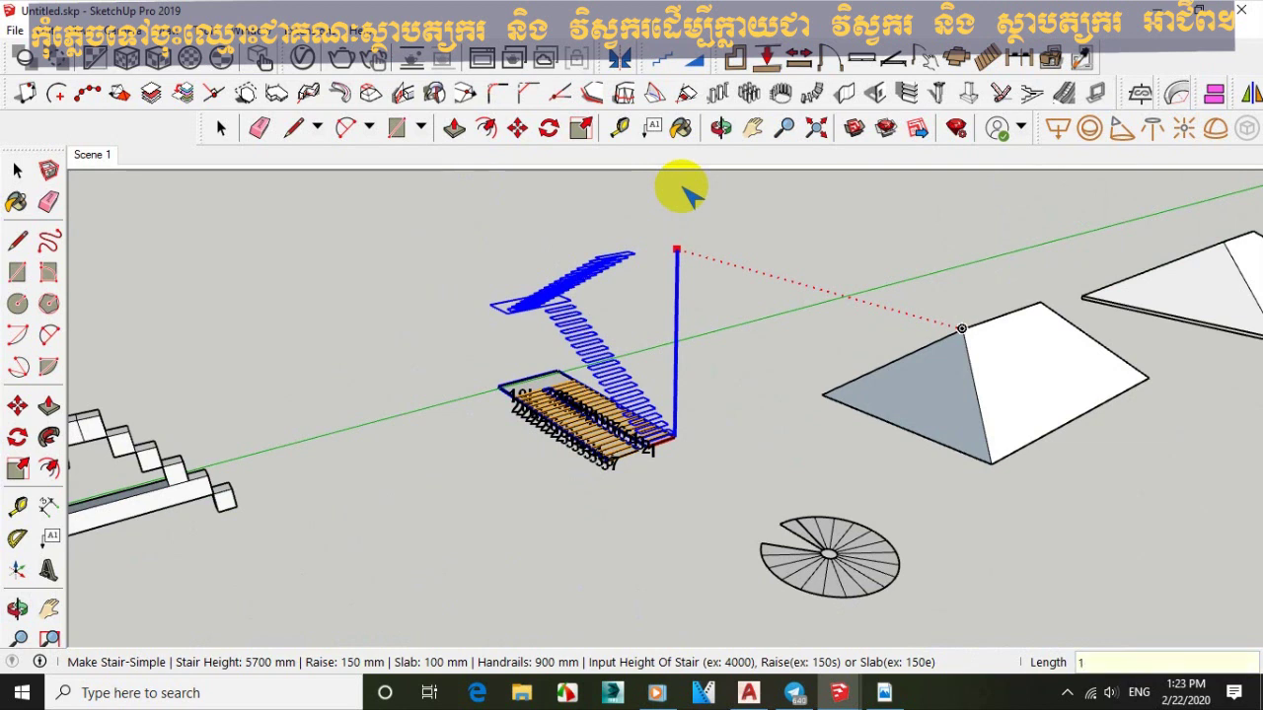
text(4000)
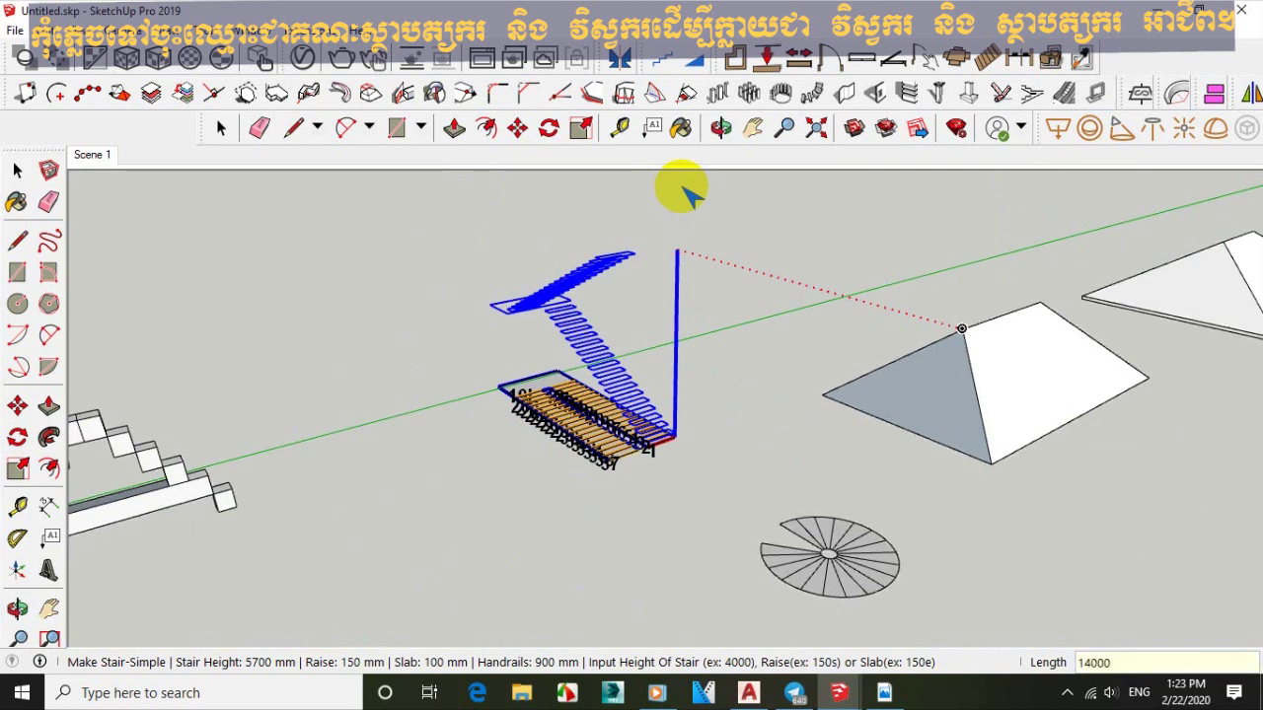
key(Return)
Generate the 14000 mm high simple stair from the plan and undo its creation.
scroll(541, 458, down, 3)
scroll(542, 454, down, 2)
scroll(586, 319, down, 2)
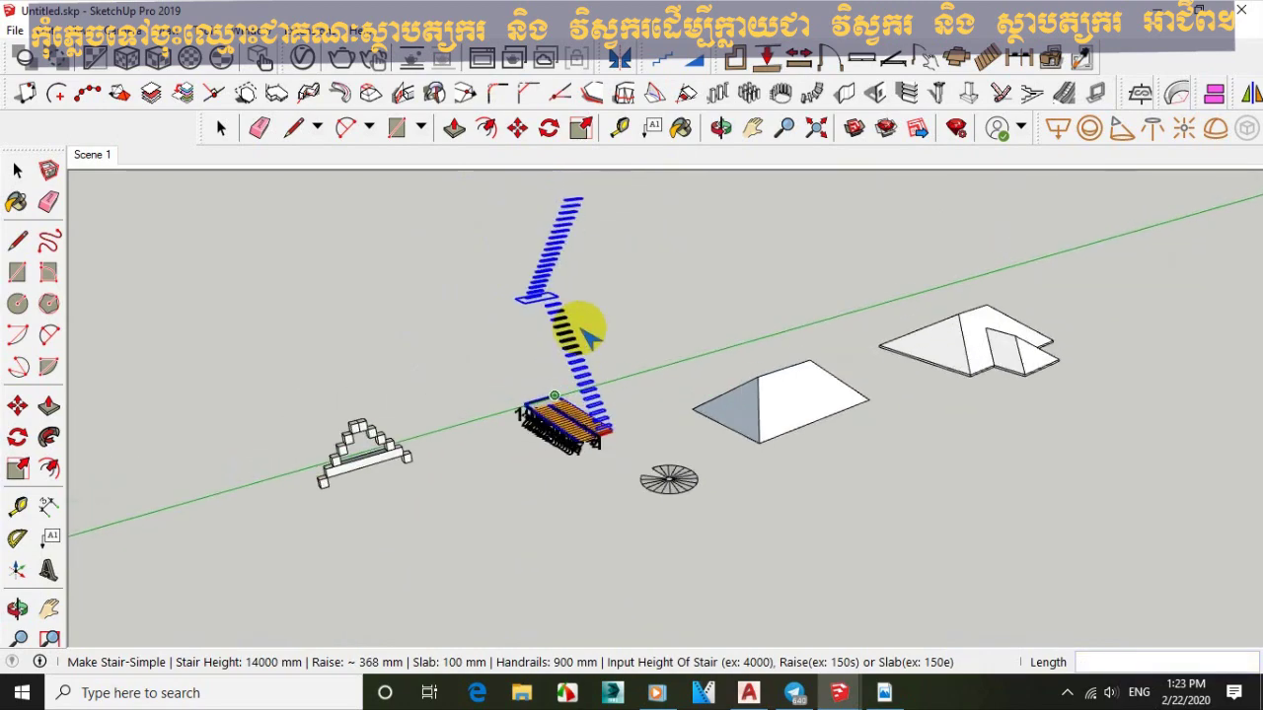
scroll(586, 335, up, 4)
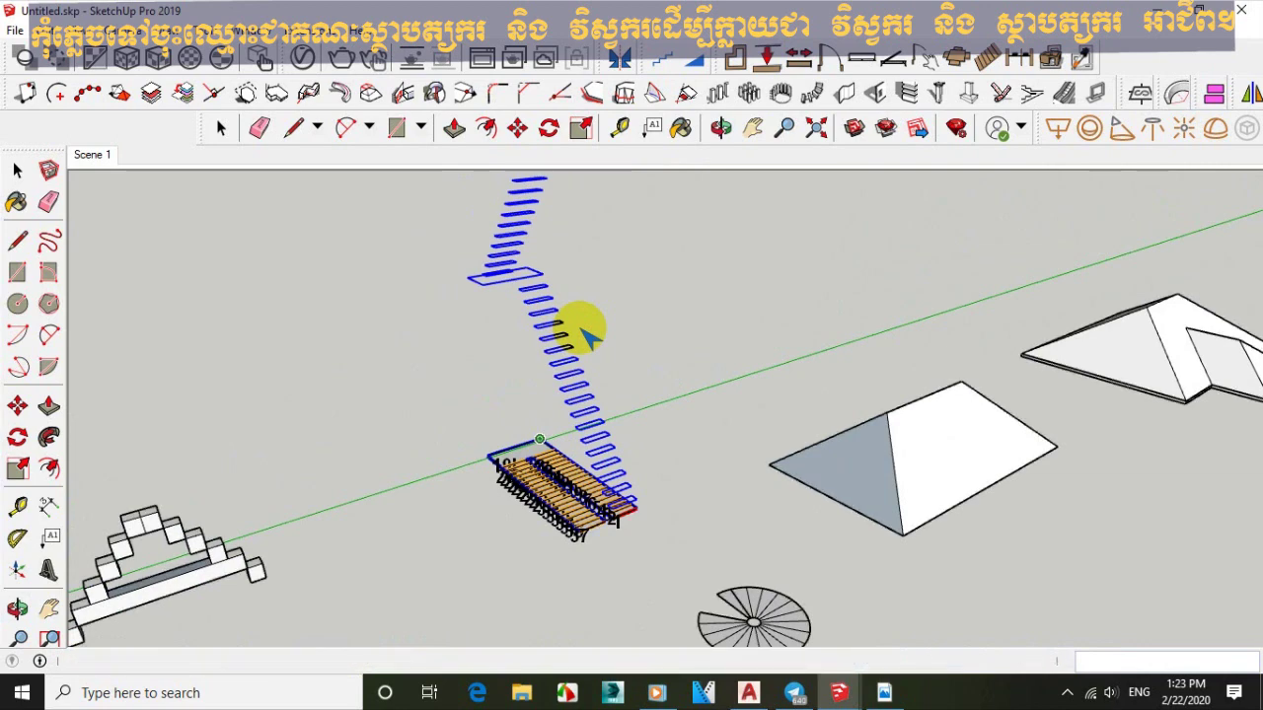
click(586, 336)
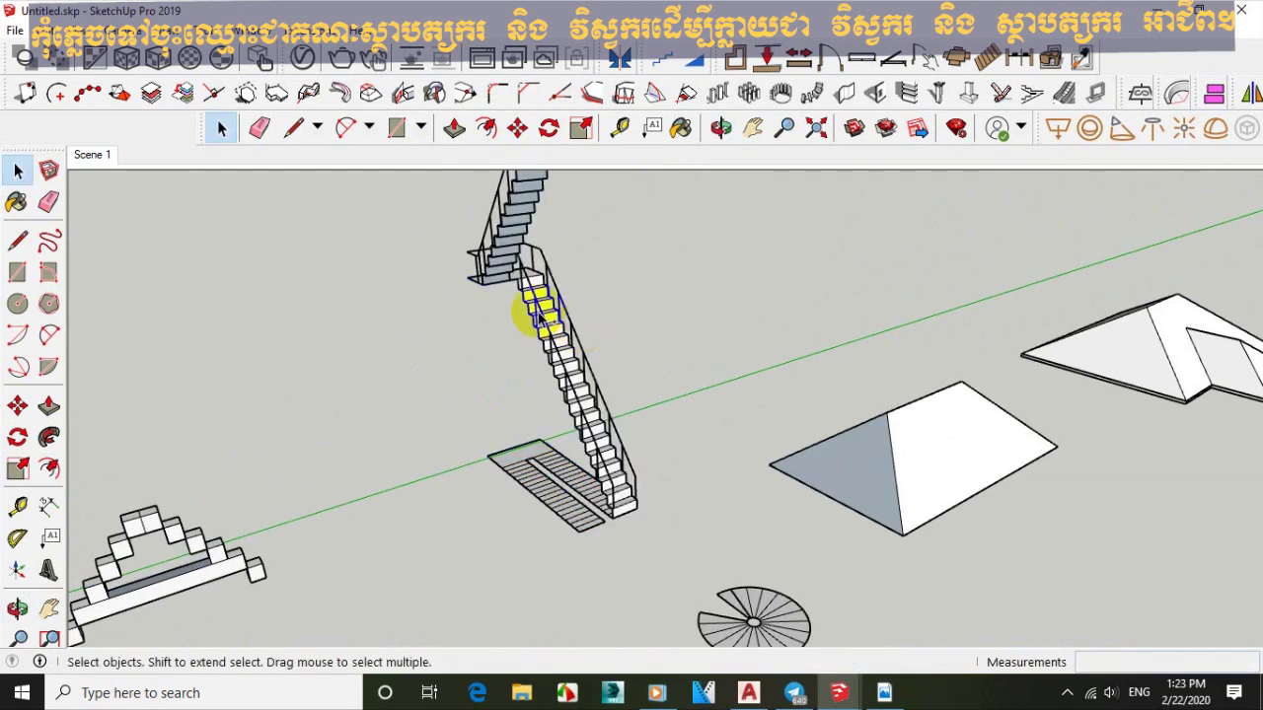
key(ctrl+z)
scroll(553, 483, up, 5)
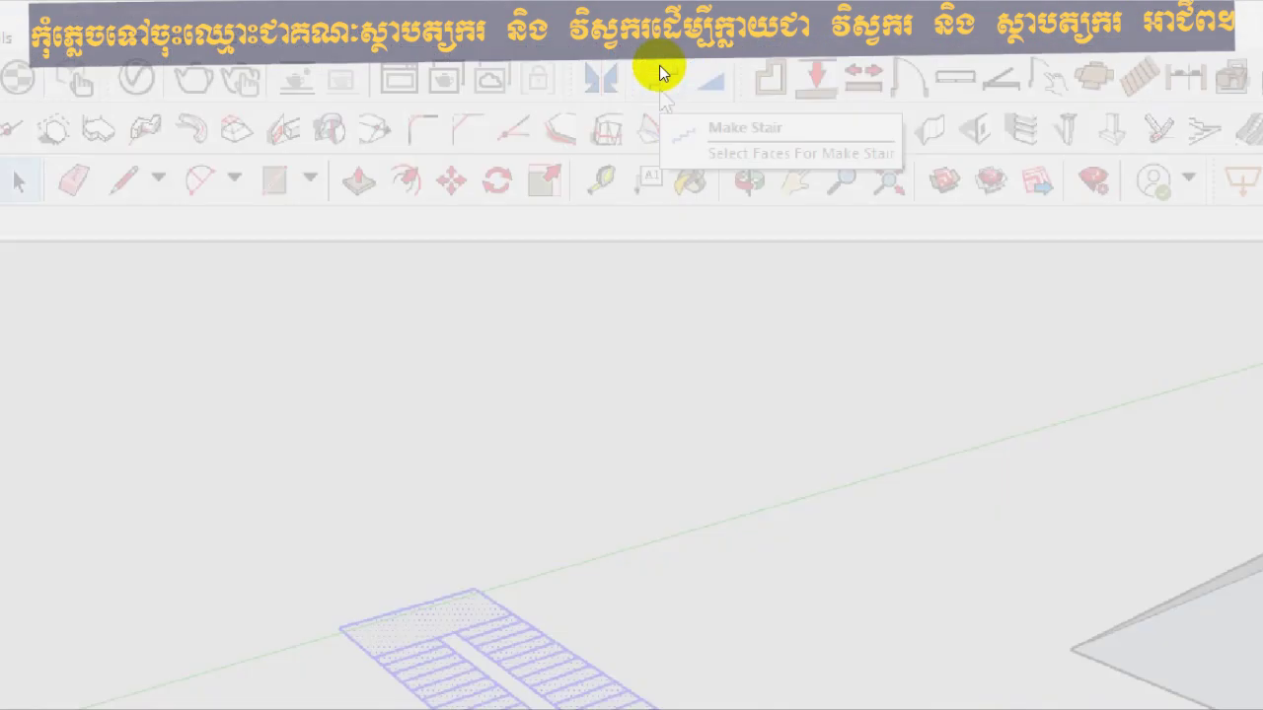
Restart Make Stair on the selected plan and set the height to 12000 mm from the first tread's corner.
click(660, 73)
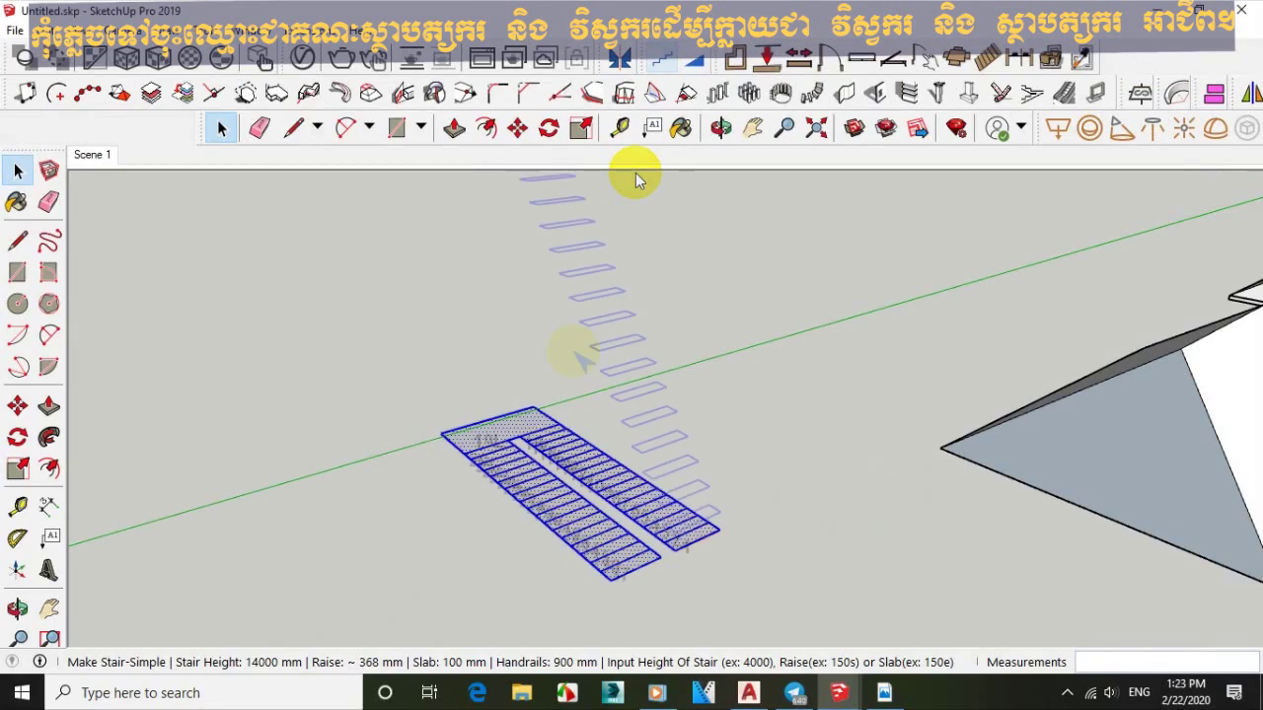
scroll(607, 446, down, 4)
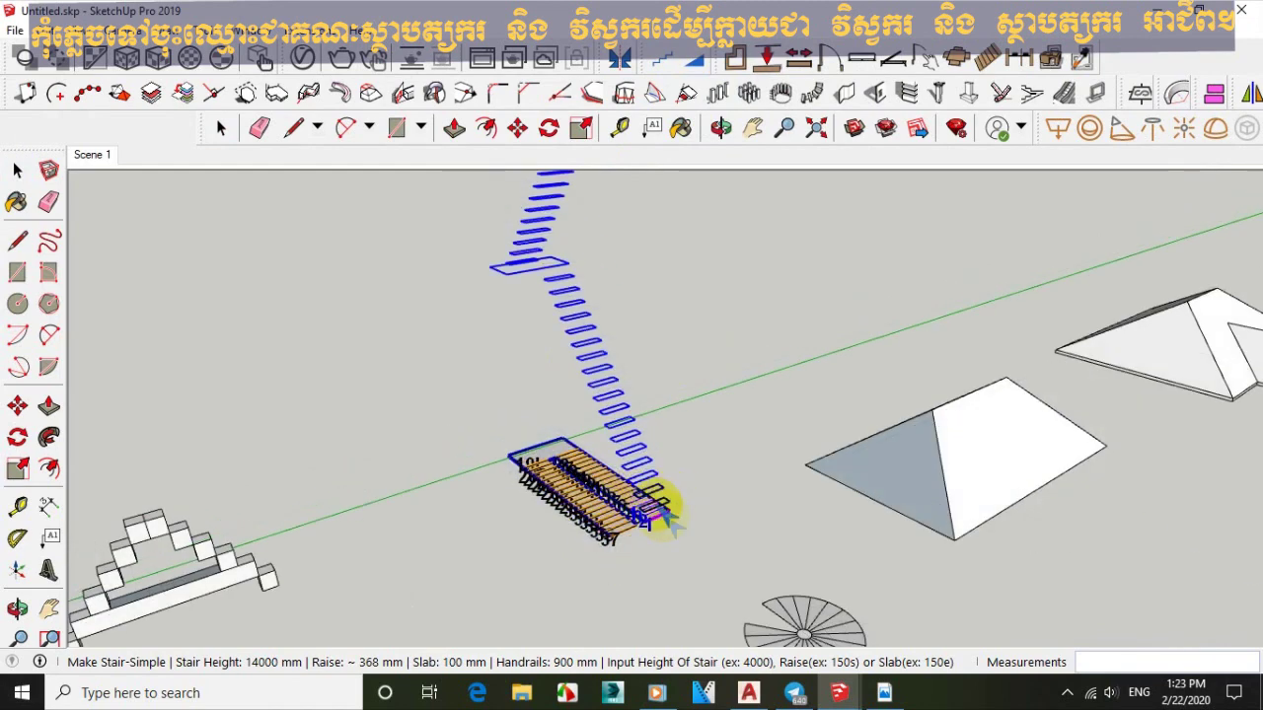
scroll(675, 516, up, 2)
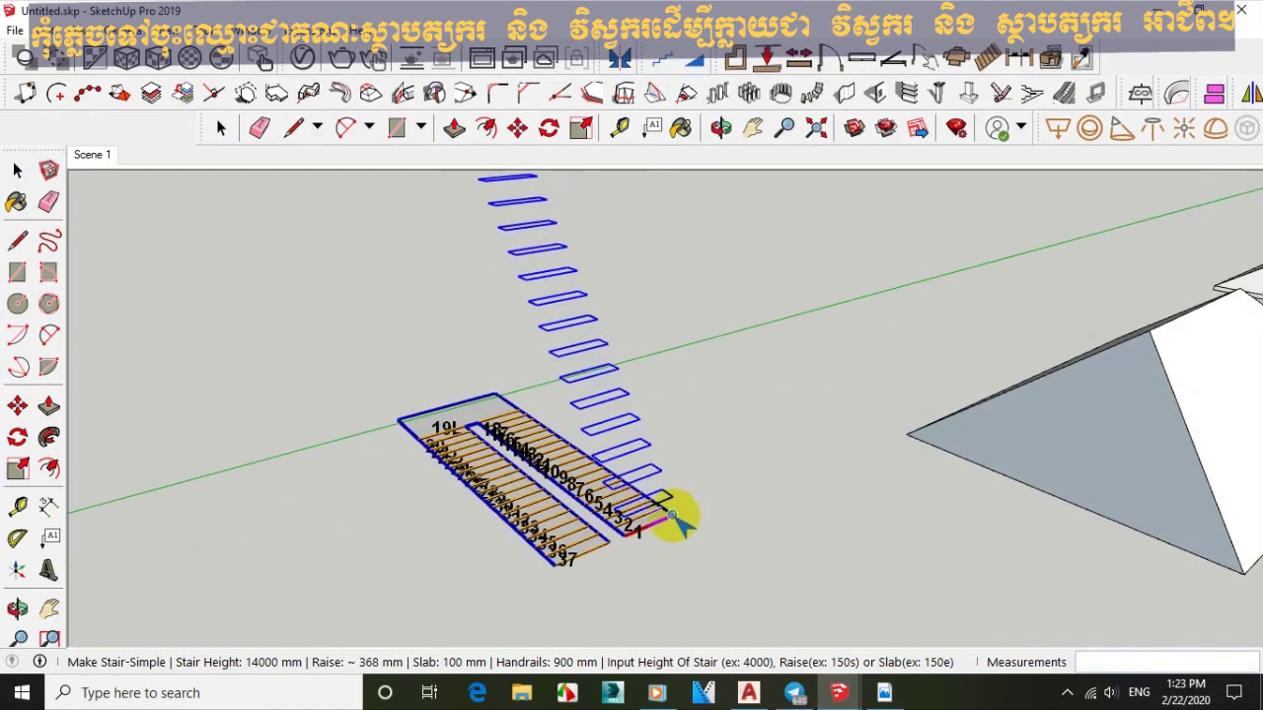
click(672, 514)
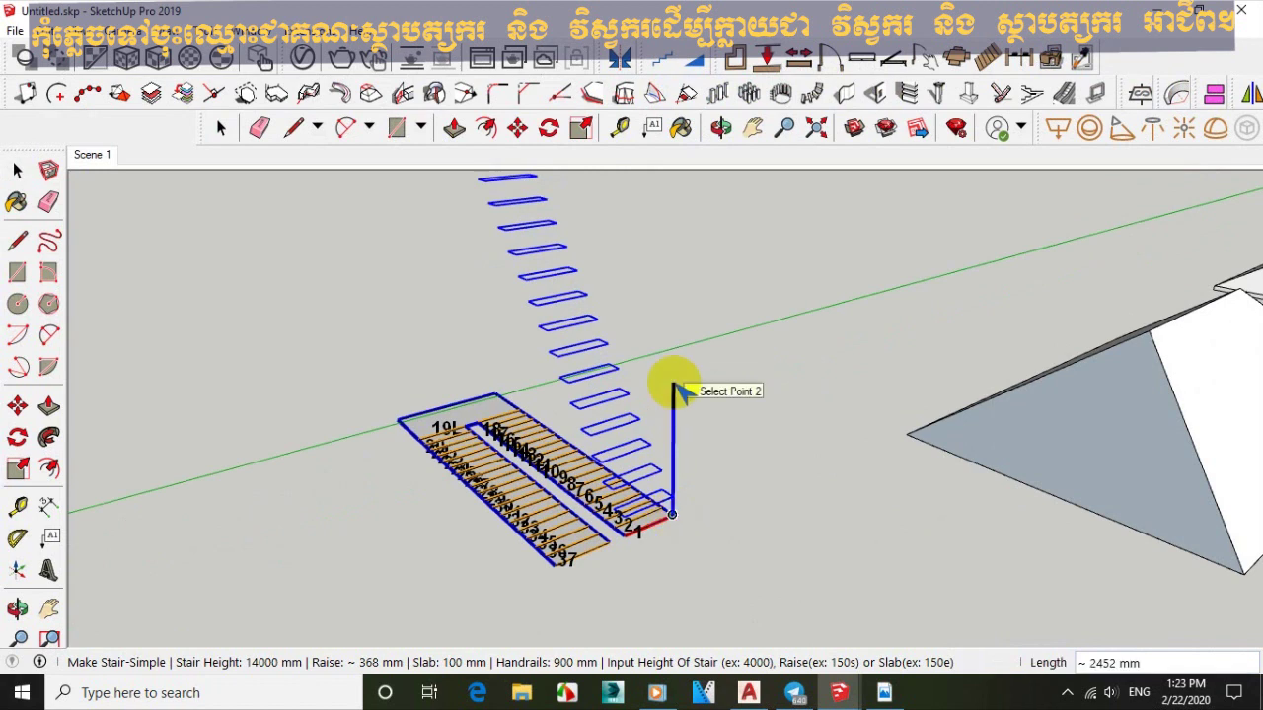
text(12000)
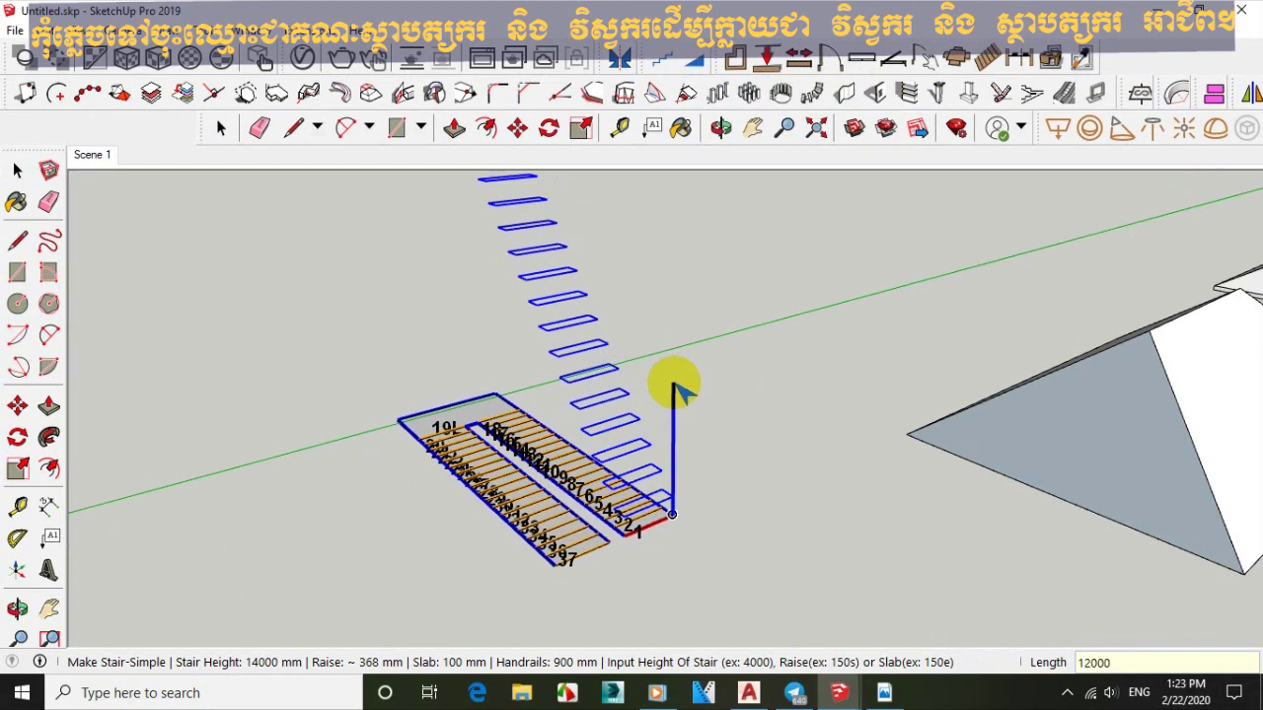
key(Return)
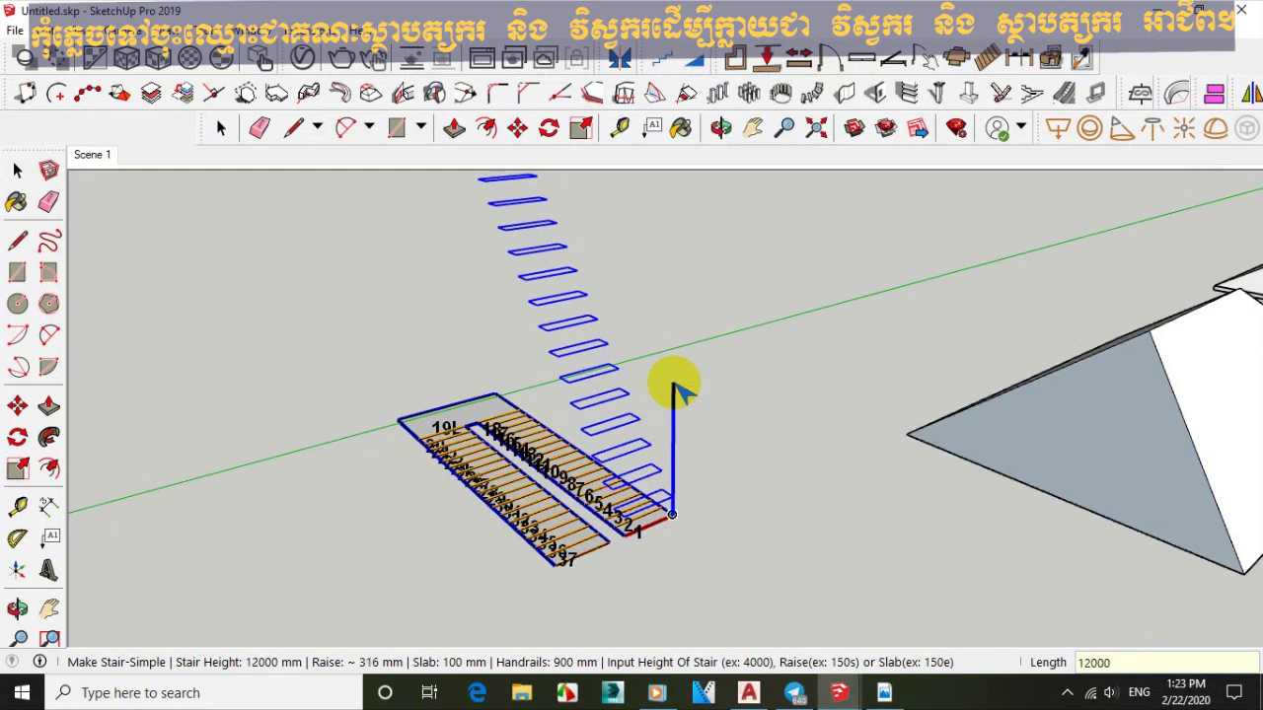
scroll(605, 449, down, 6)
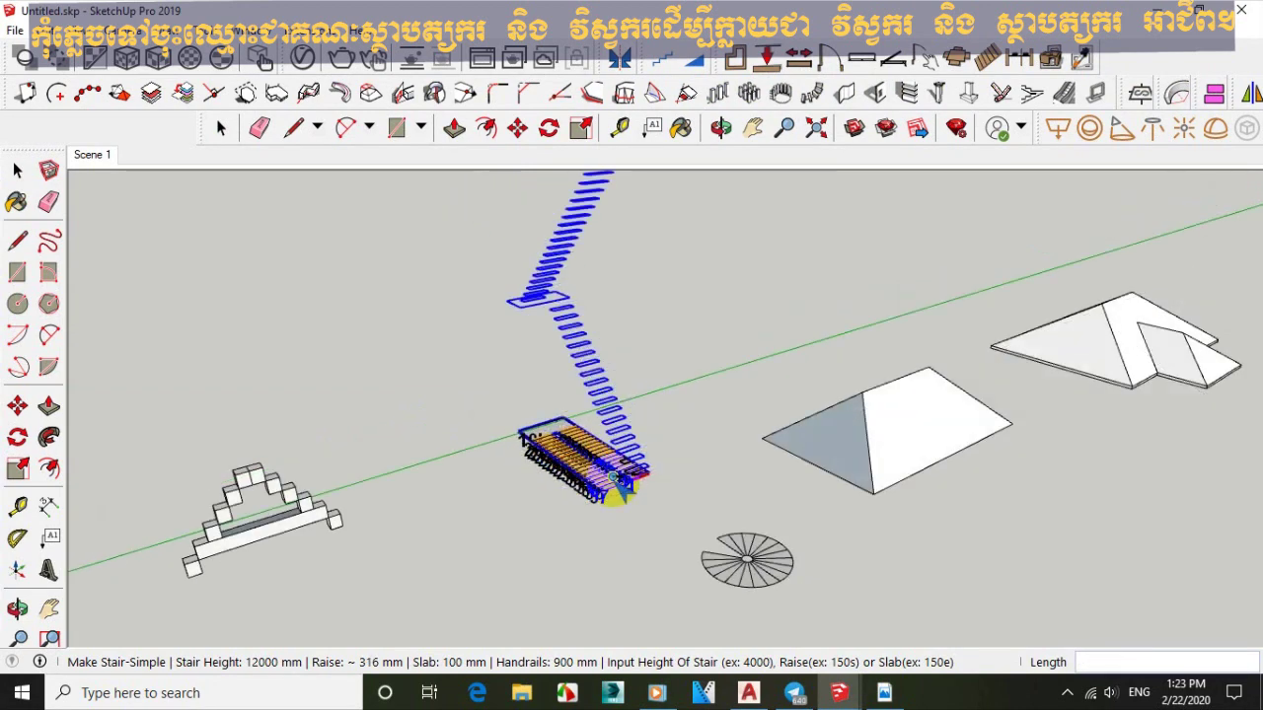
Set the stair height to 8000 mm, measured from the outer corner of the first tread.
scroll(627, 456, up, 4)
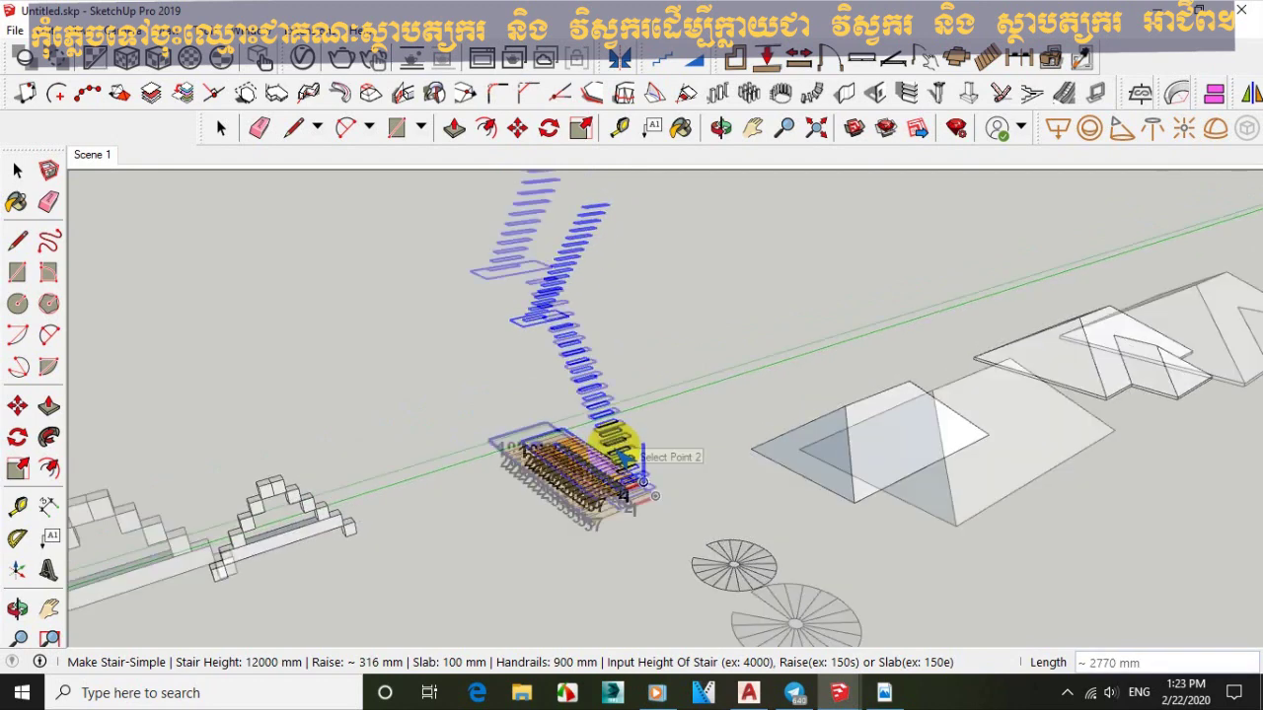
scroll(632, 473, up, 2)
click(660, 500)
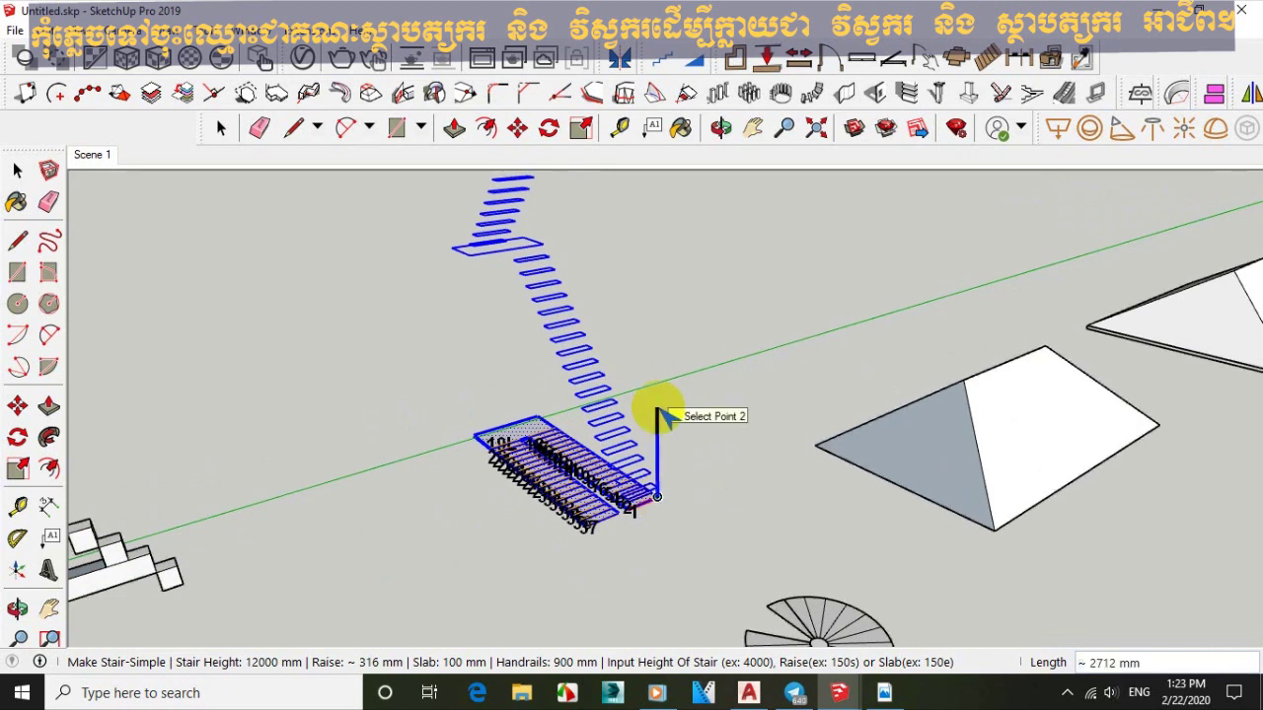
text(8000)
key(Return)
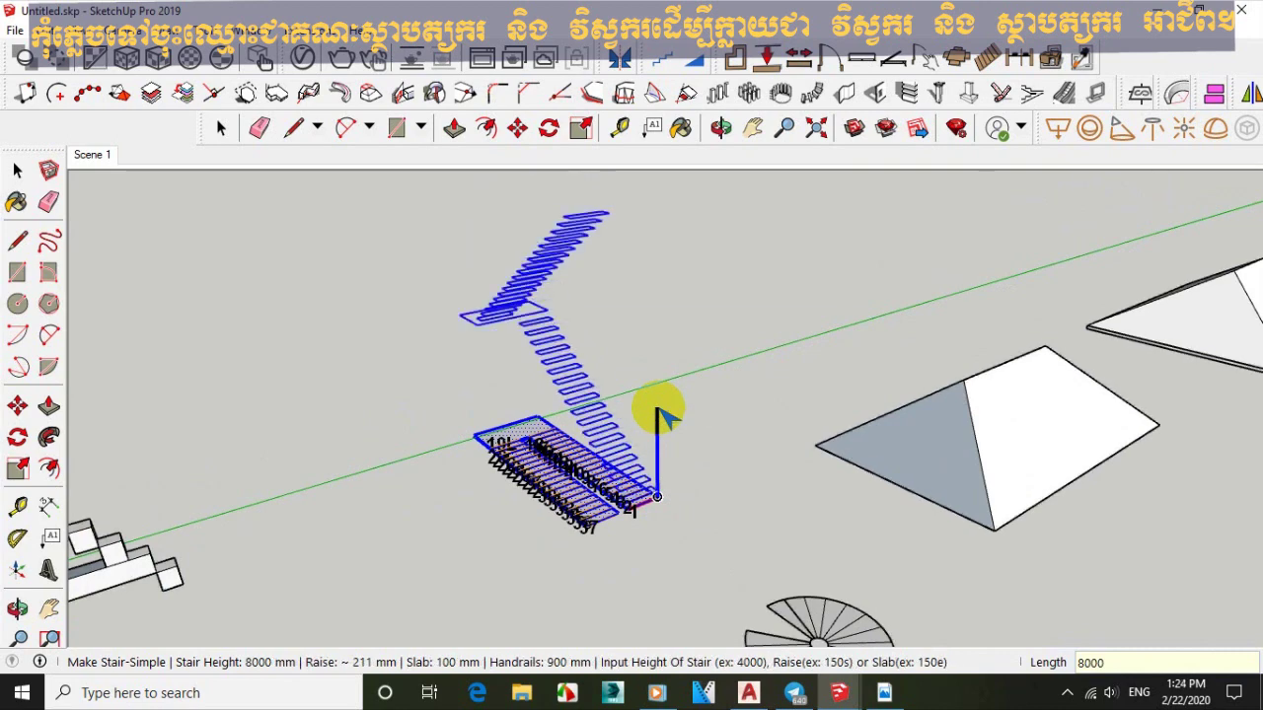
Generate the 8000 mm high simple stair with handrails and delete it after inspecting its steps.
click(659, 411)
scroll(604, 383, up, 1)
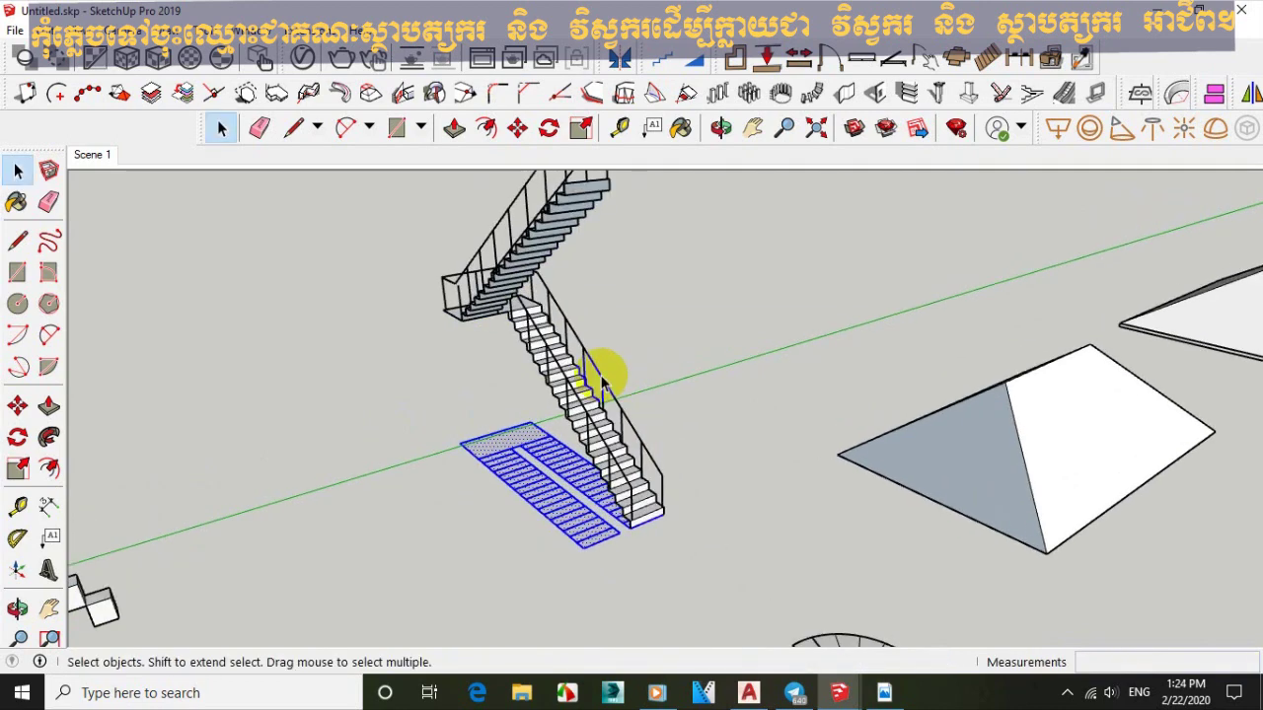
scroll(603, 383, up, 4)
middle_drag(583, 395, 656, 392)
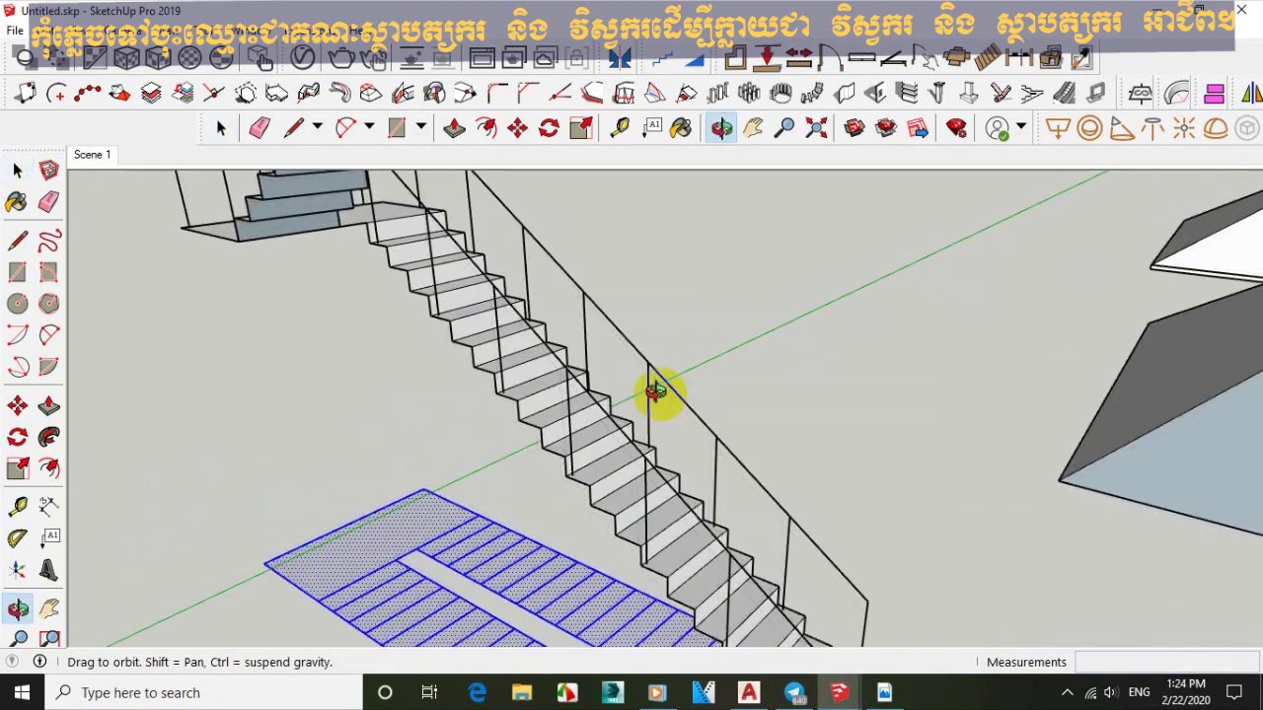
scroll(547, 399, down, 6)
click(619, 414)
key(Delete)
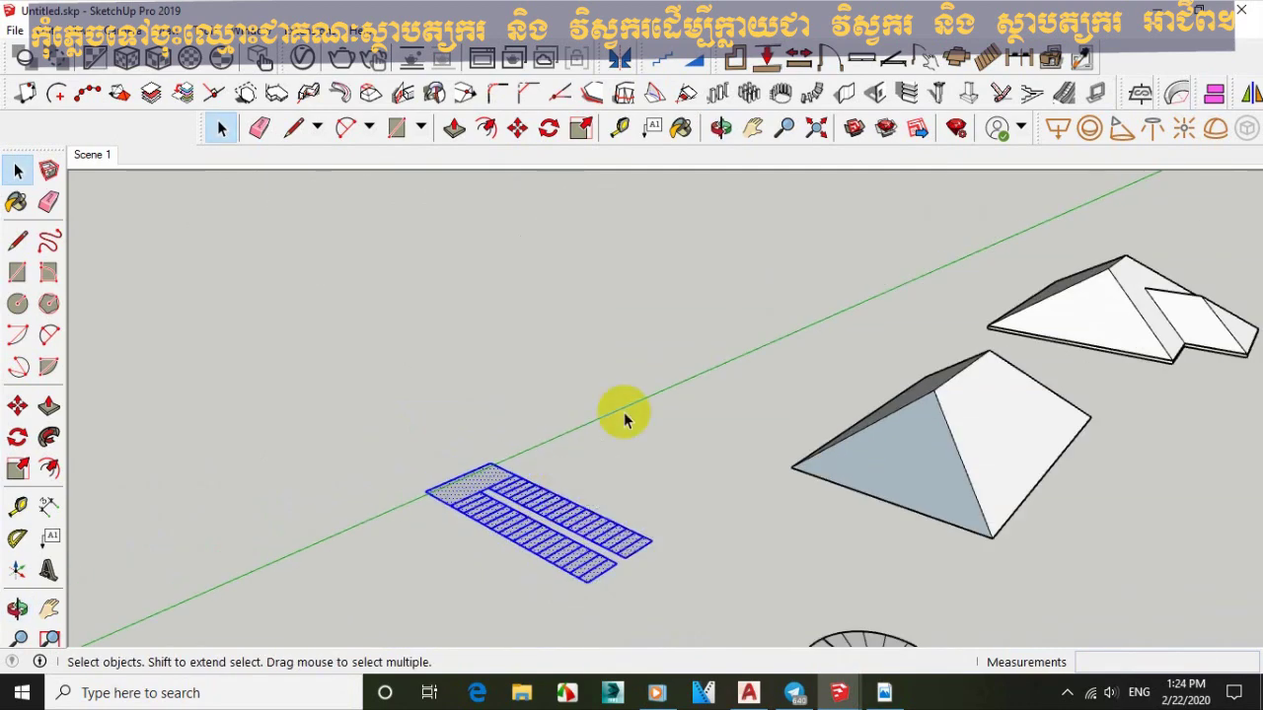
Generate an 8000 mm high stair of type Make Stair-Slab, with handrails, from the selected two-flight plan.
click(656, 90)
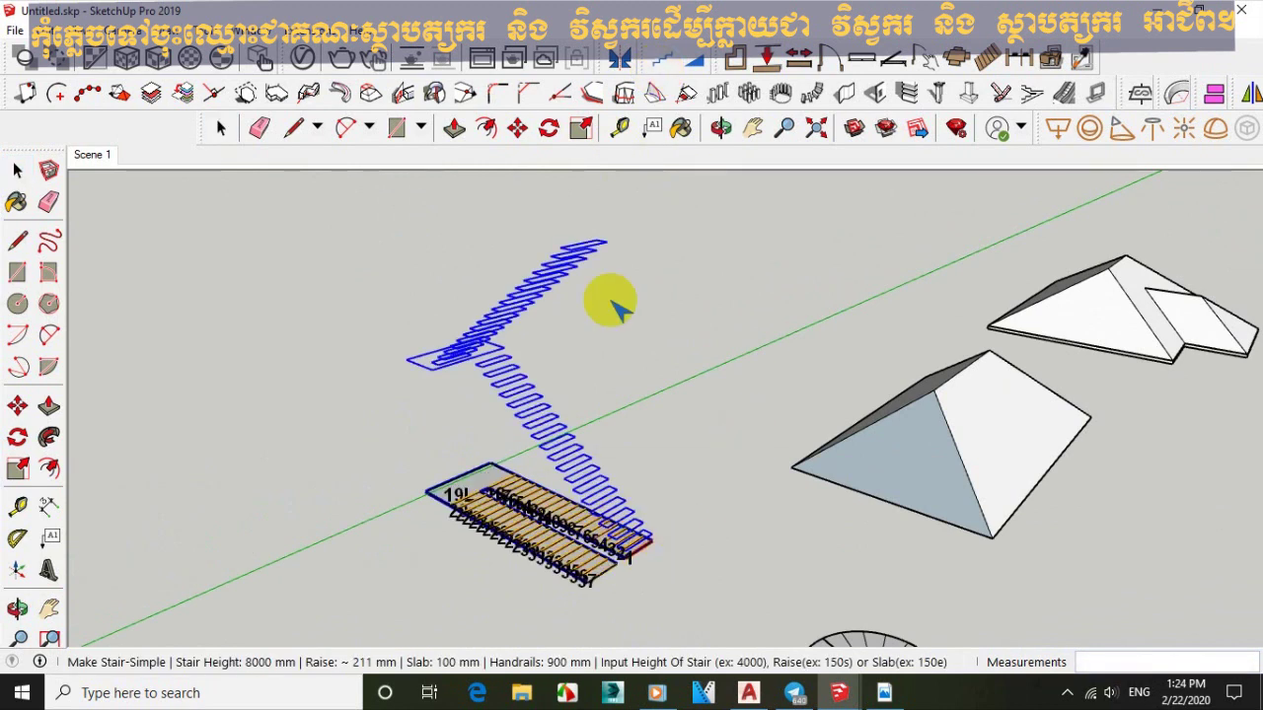
right_click(595, 477)
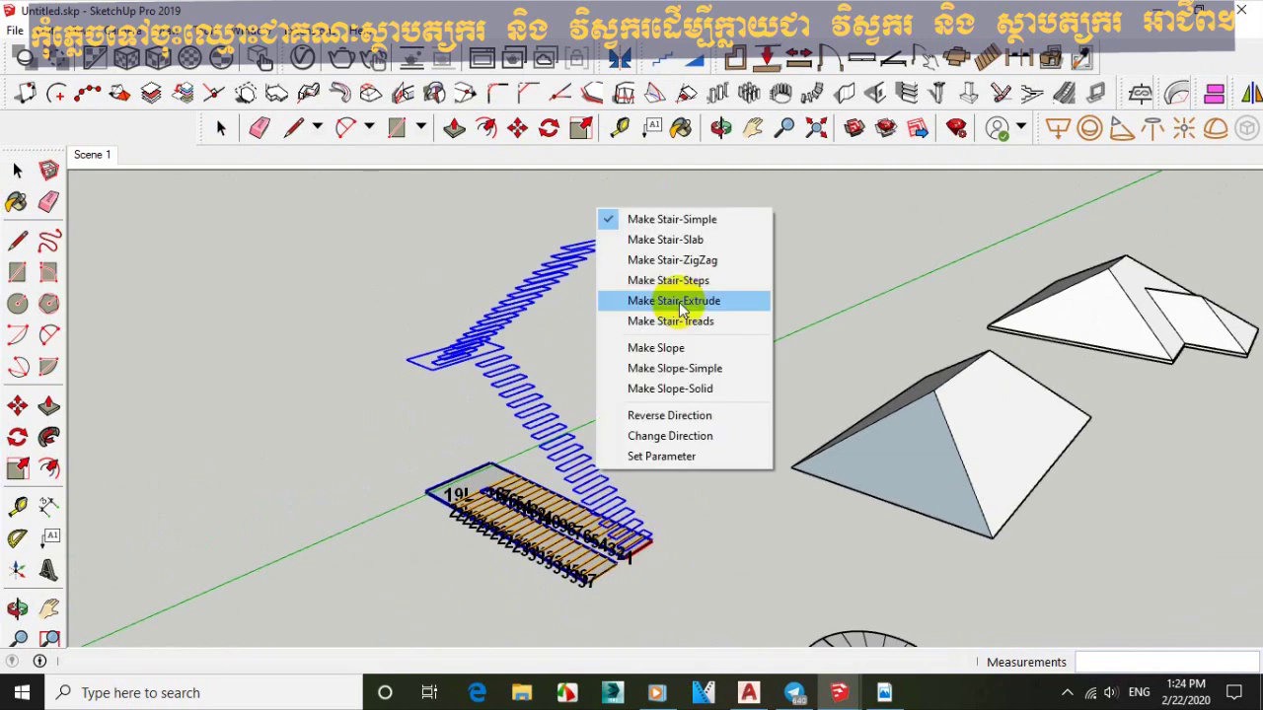
click(703, 246)
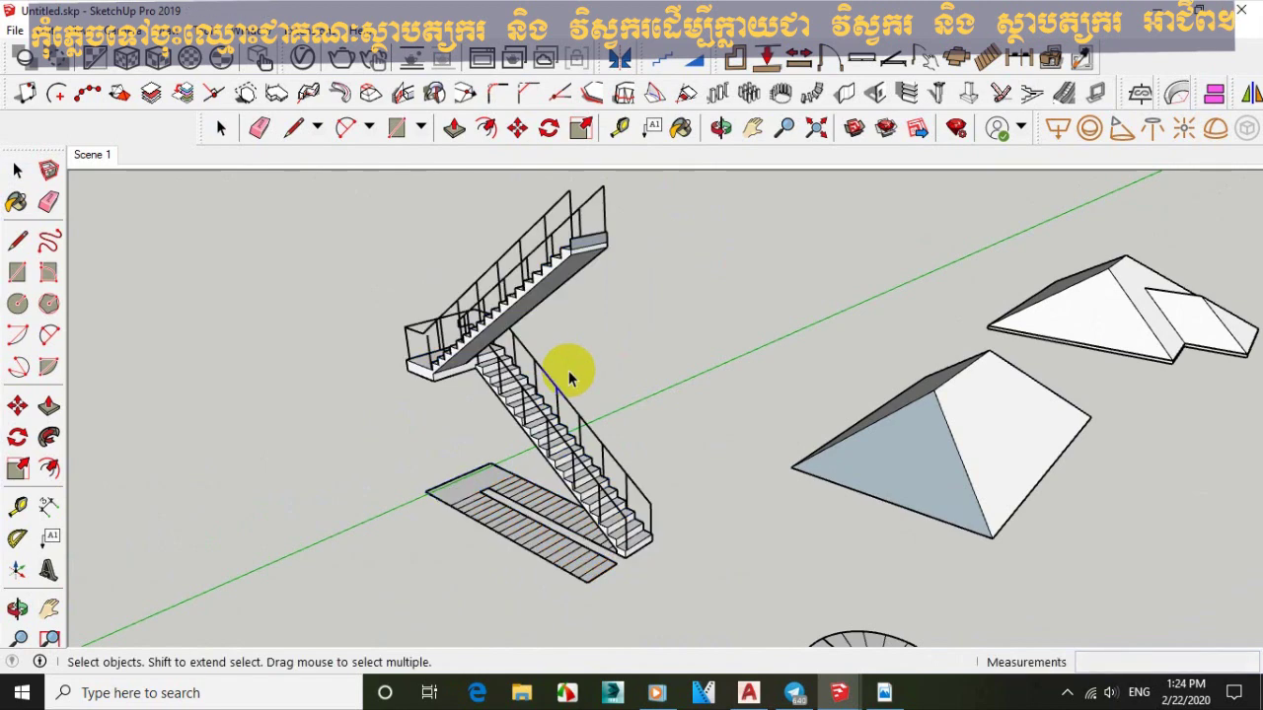
Examine the slab stair's steps, landing and handrails, and compare them with its flat plan.
scroll(588, 507, up, 5)
middle_drag(640, 522, 618, 464)
scroll(618, 464, up, 3)
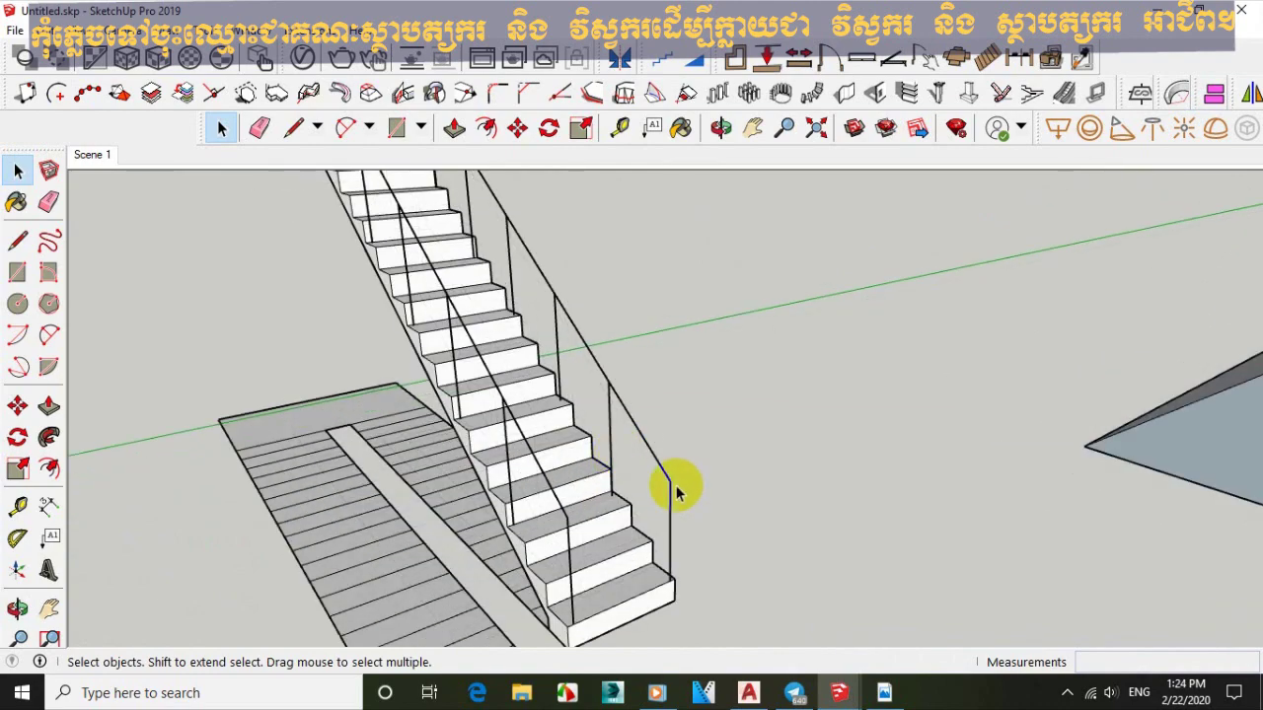
middle_drag(529, 484, 529, 510)
scroll(572, 561, down, 3)
middle_drag(572, 561, 84, 443)
scroll(473, 105, up, 3)
scroll(555, 437, down, 3)
scroll(643, 197, up, 5)
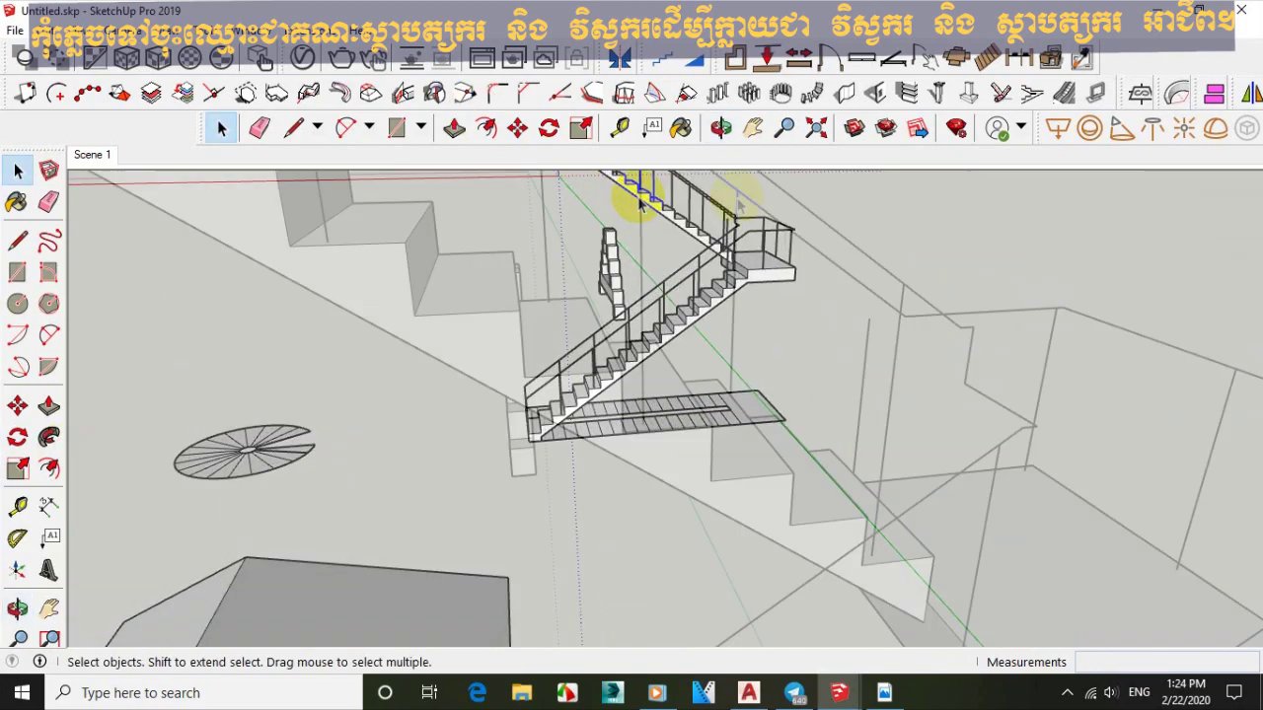
scroll(806, 286, down, 3)
mouse_move(825, 329)
middle_down()
mouse_move(576, 329)
mouse_move(984, 359)
mouse_move(1080, 349)
mouse_move(930, 423)
mouse_move(1027, 424)
mouse_move(914, 472)
middle_up()
scroll(915, 472, up, 3)
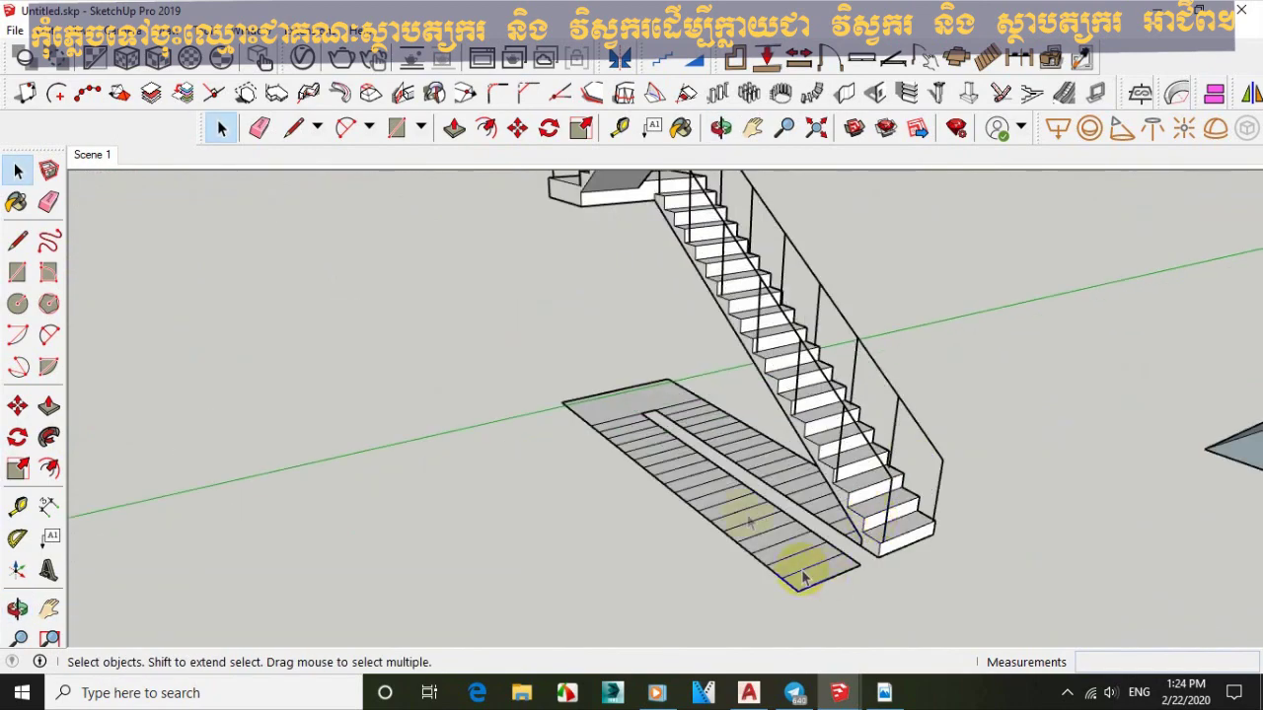
scroll(666, 358, down, 3)
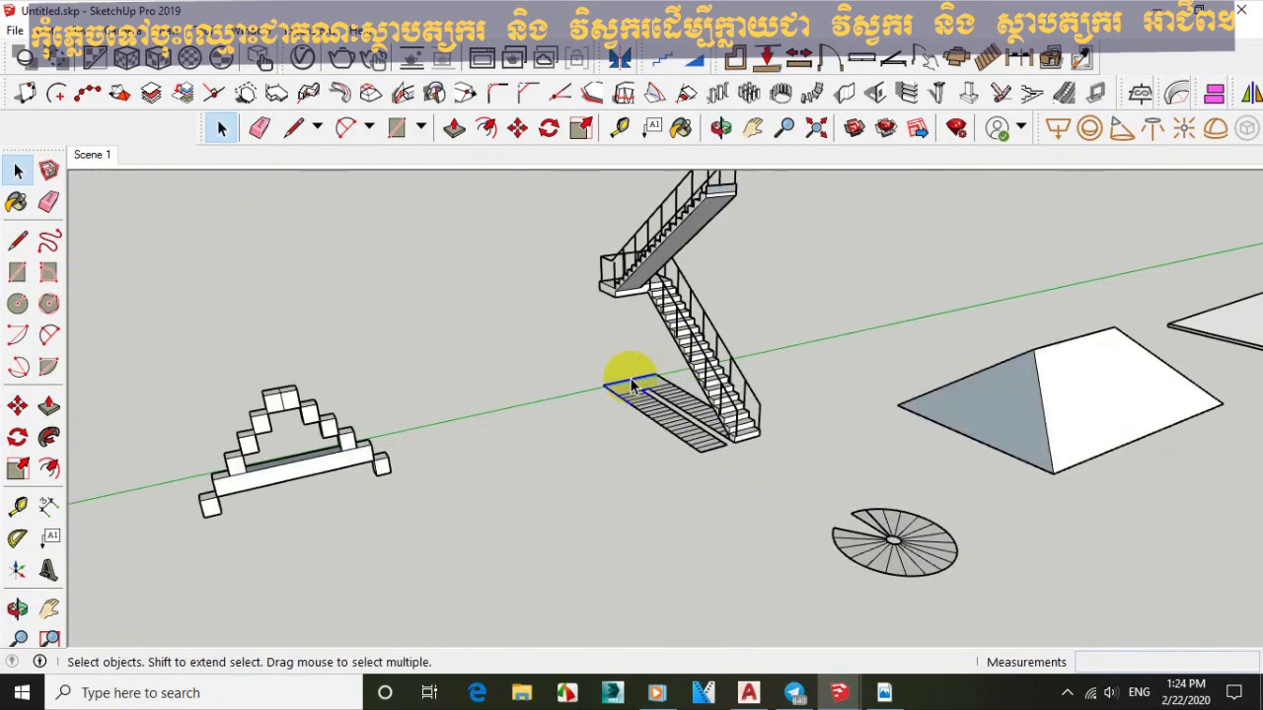
scroll(728, 408, up, 5)
scroll(625, 247, up, 2)
scroll(622, 247, down, 5)
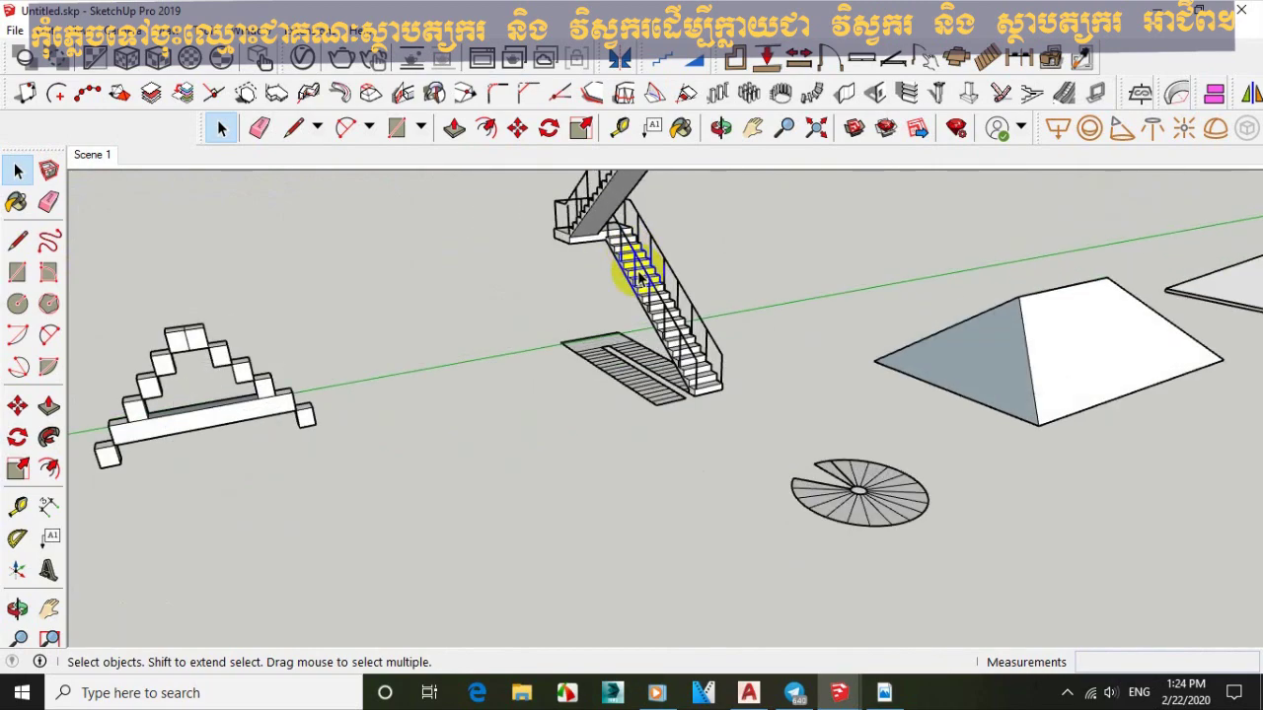
scroll(761, 403, up, 5)
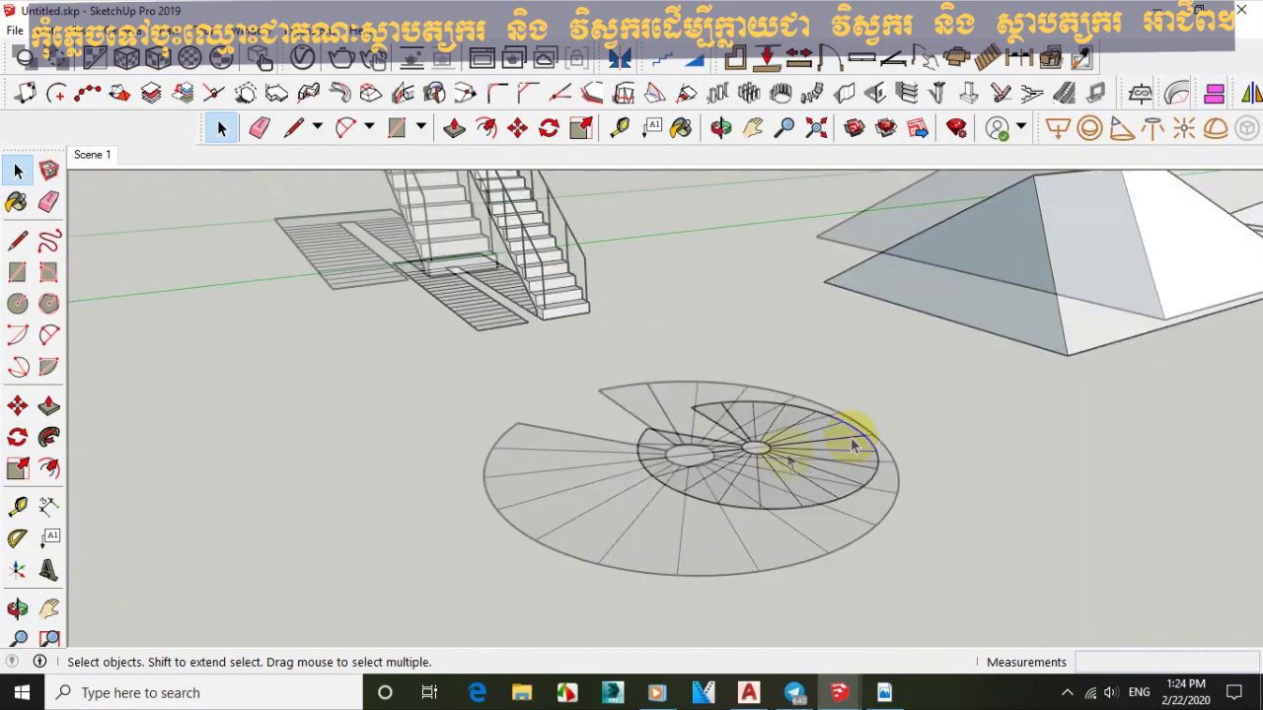
scroll(540, 460, down, 2)
scroll(540, 458, down, 2)
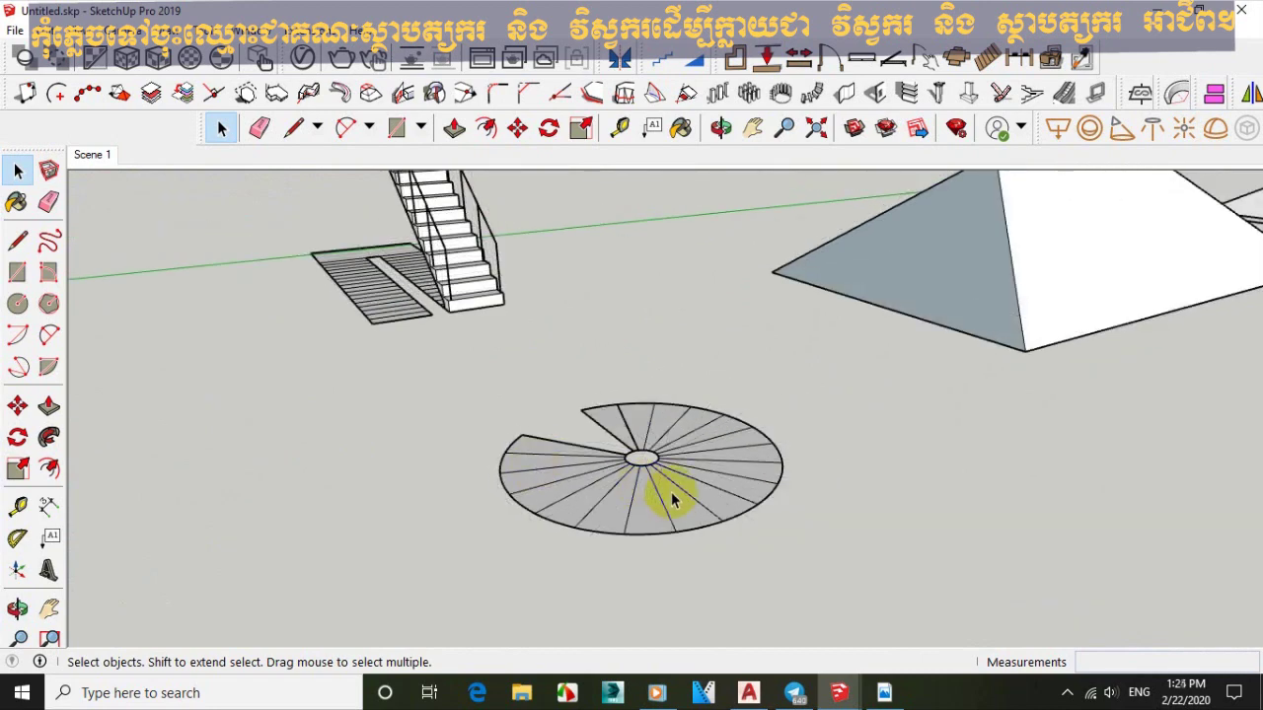
click(634, 449)
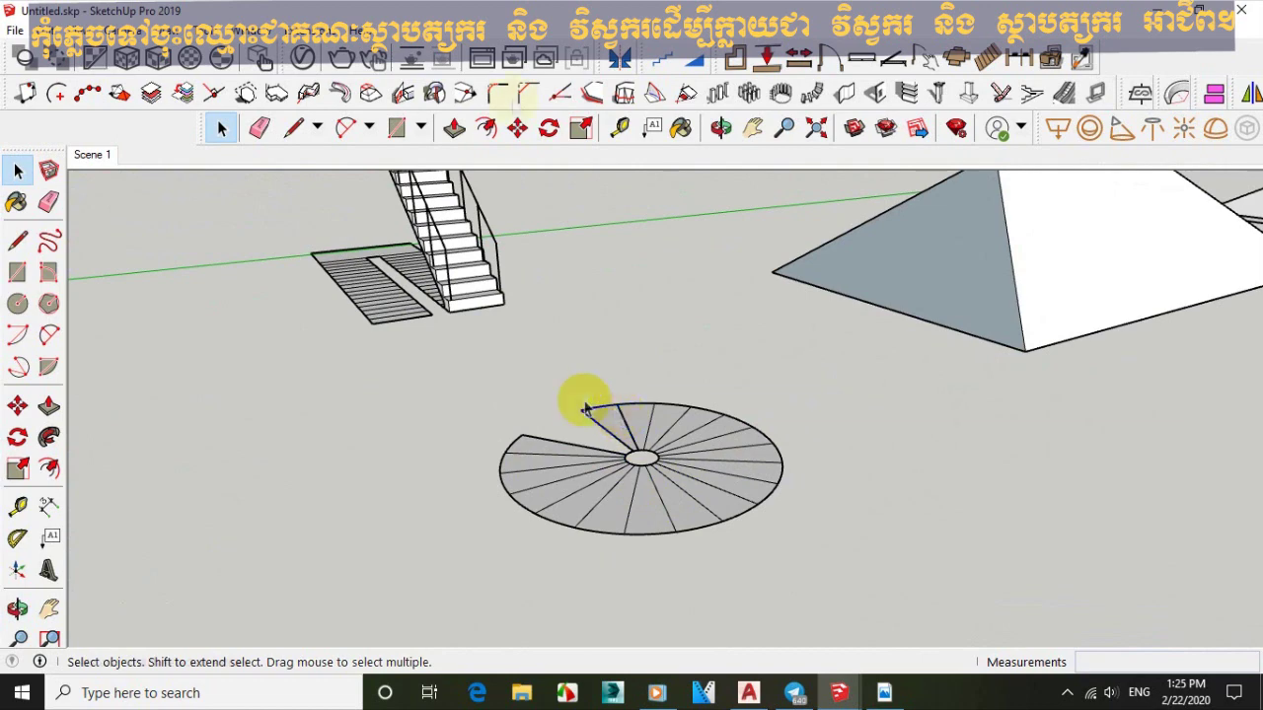
click(781, 464)
mouse_move(801, 469)
middle_down()
mouse_move(668, 536)
mouse_move(681, 548)
mouse_move(601, 429)
middle_up()
drag(500, 358, 740, 523)
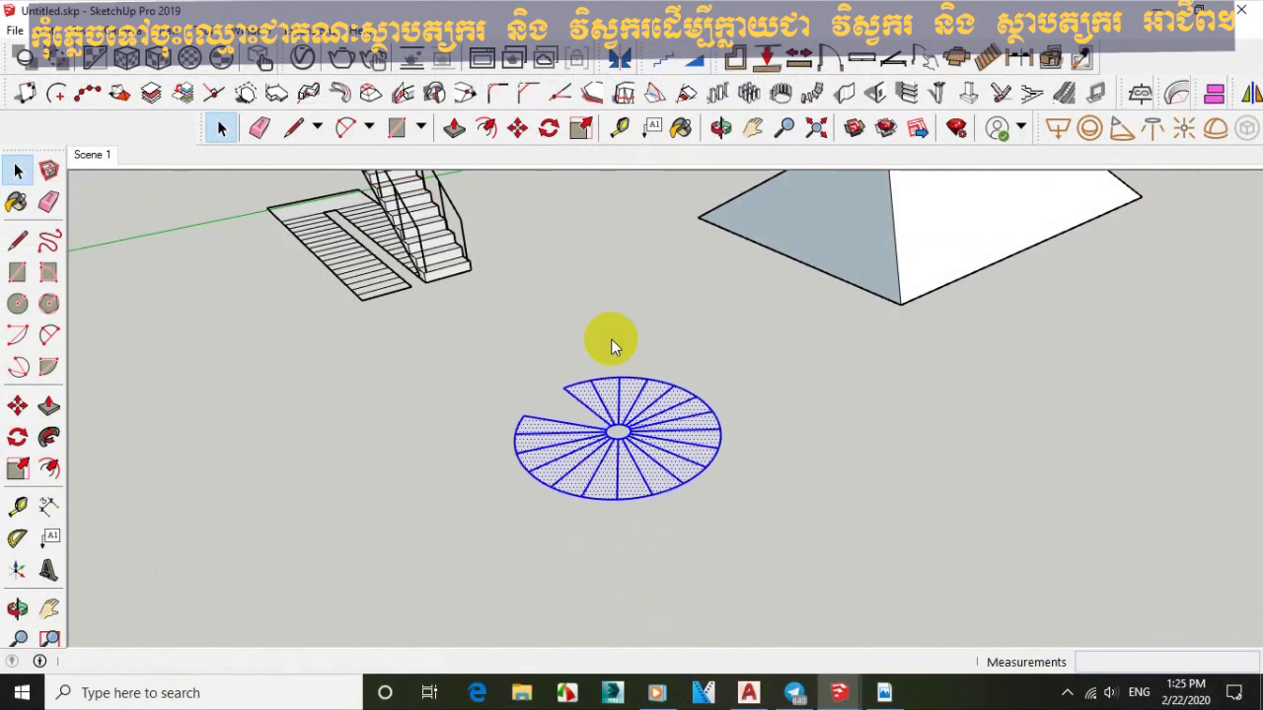
click(681, 61)
scroll(585, 365, up, 1)
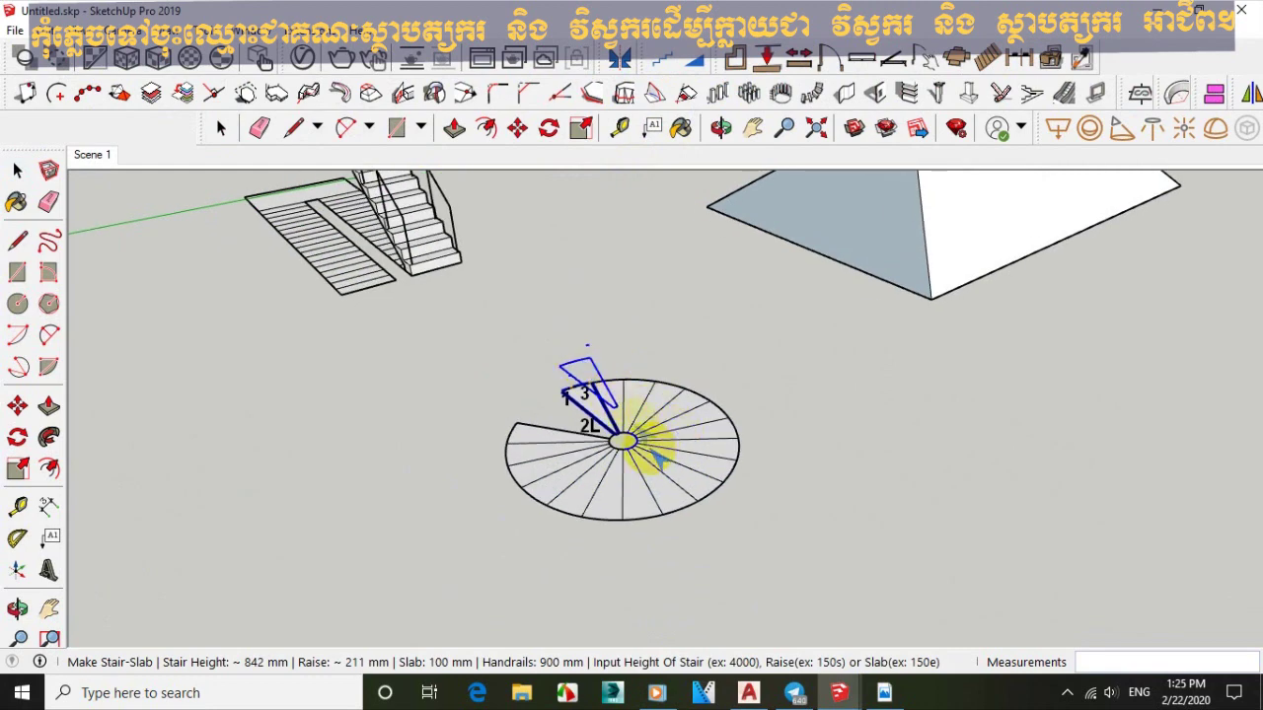
middle_drag(523, 374, 676, 507)
key(Escape)
Select only the tread faces of the circular stair plan, working all the way around the ring.
double_click(677, 507)
click(677, 507)
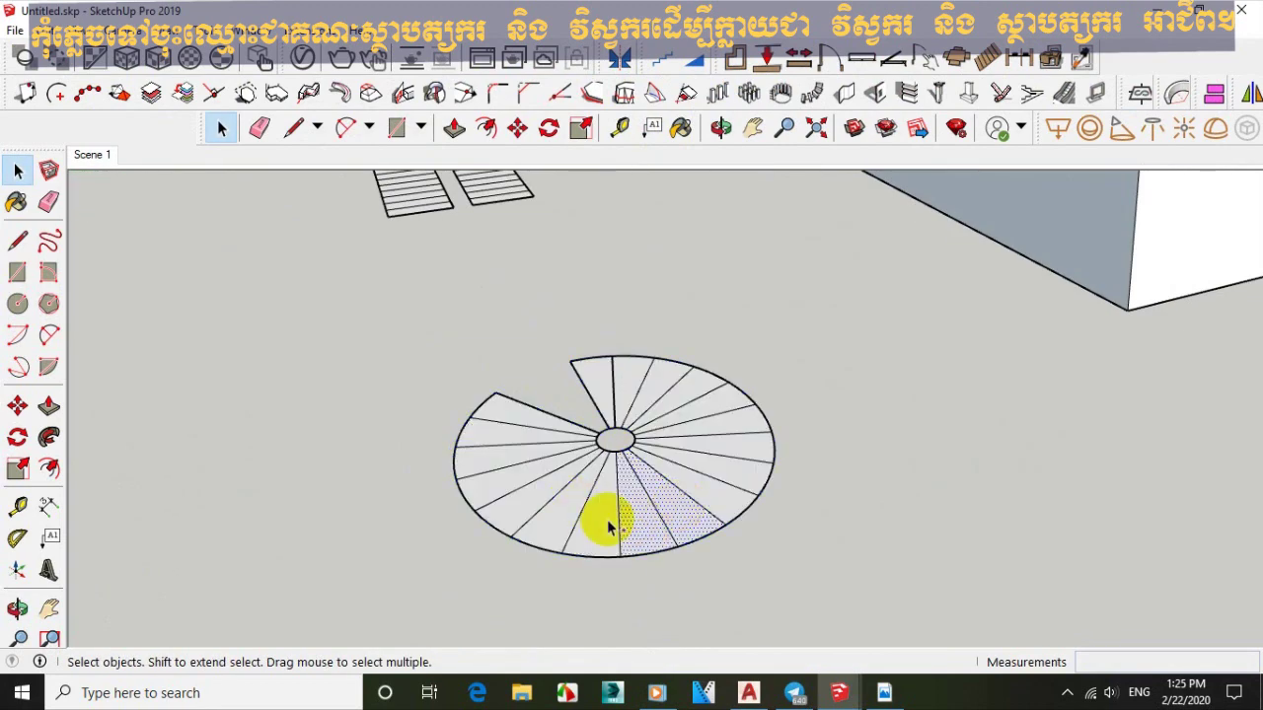
ctrl+click(558, 508)
ctrl+click(532, 492)
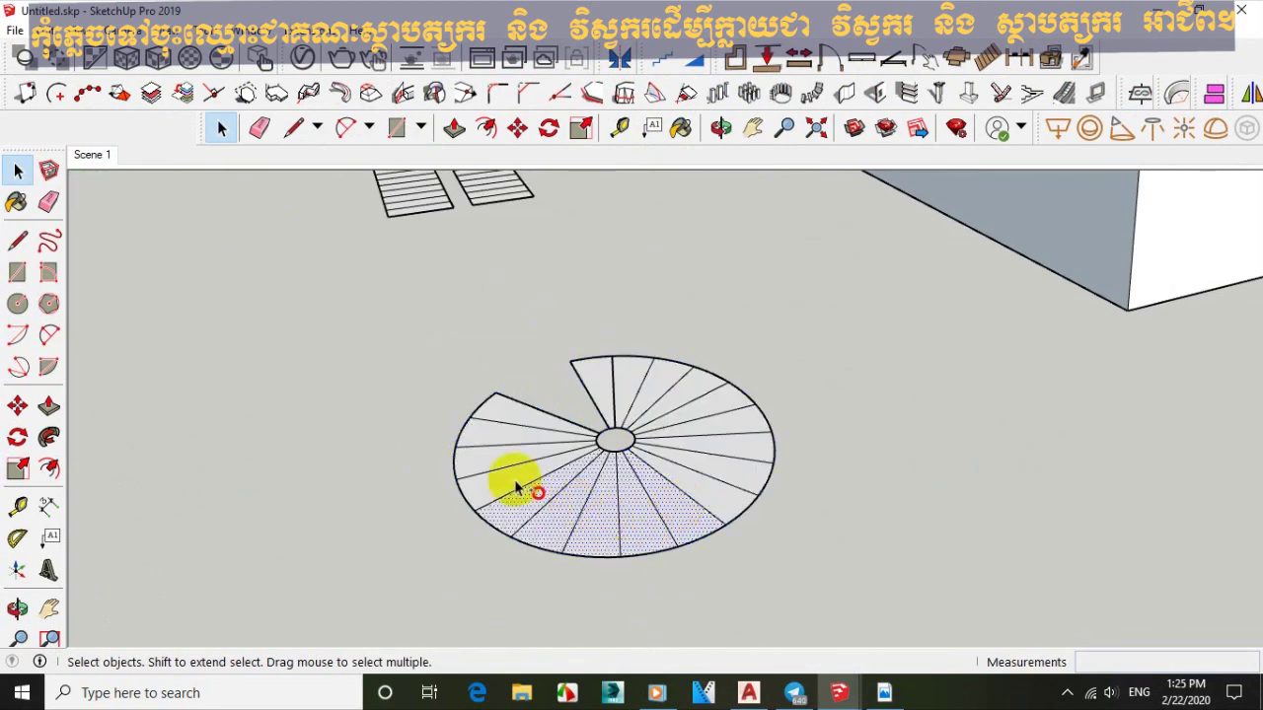
ctrl+click(496, 474)
ctrl+click(488, 449)
ctrl+click(489, 423)
ctrl+click(595, 380)
ctrl+click(686, 392)
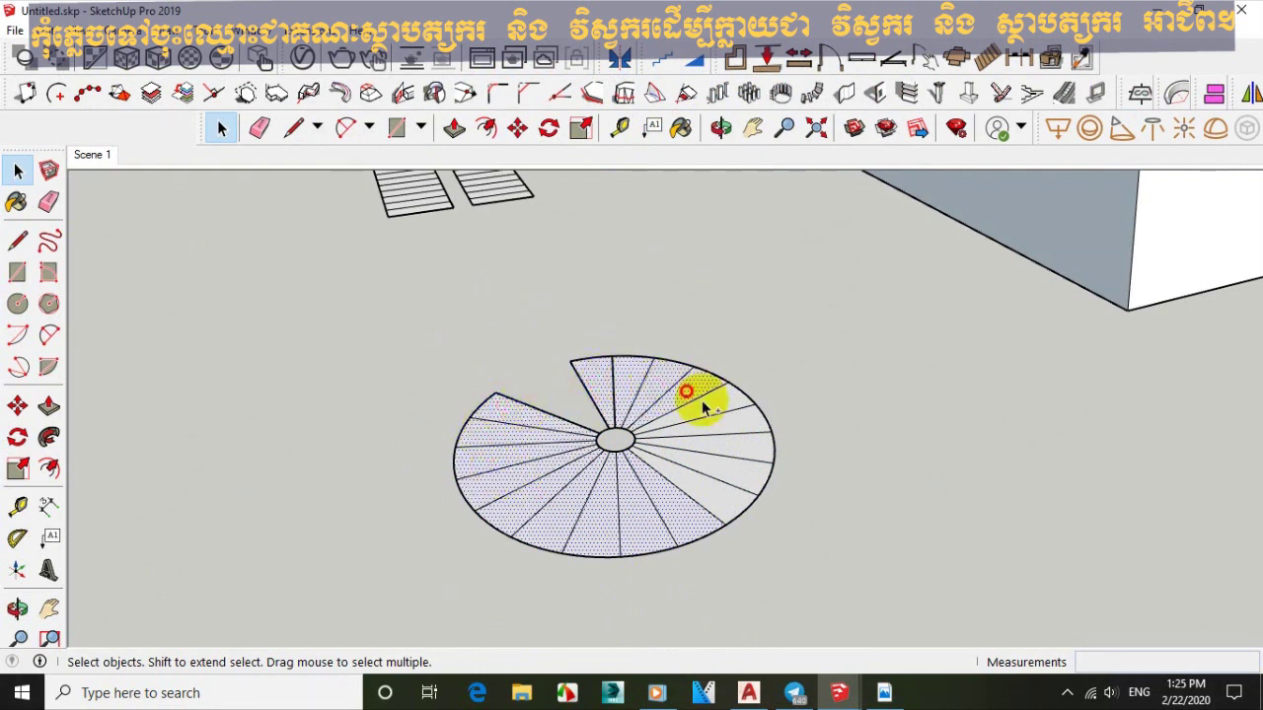
ctrl+click(736, 426)
ctrl+click(739, 483)
ctrl+click(719, 499)
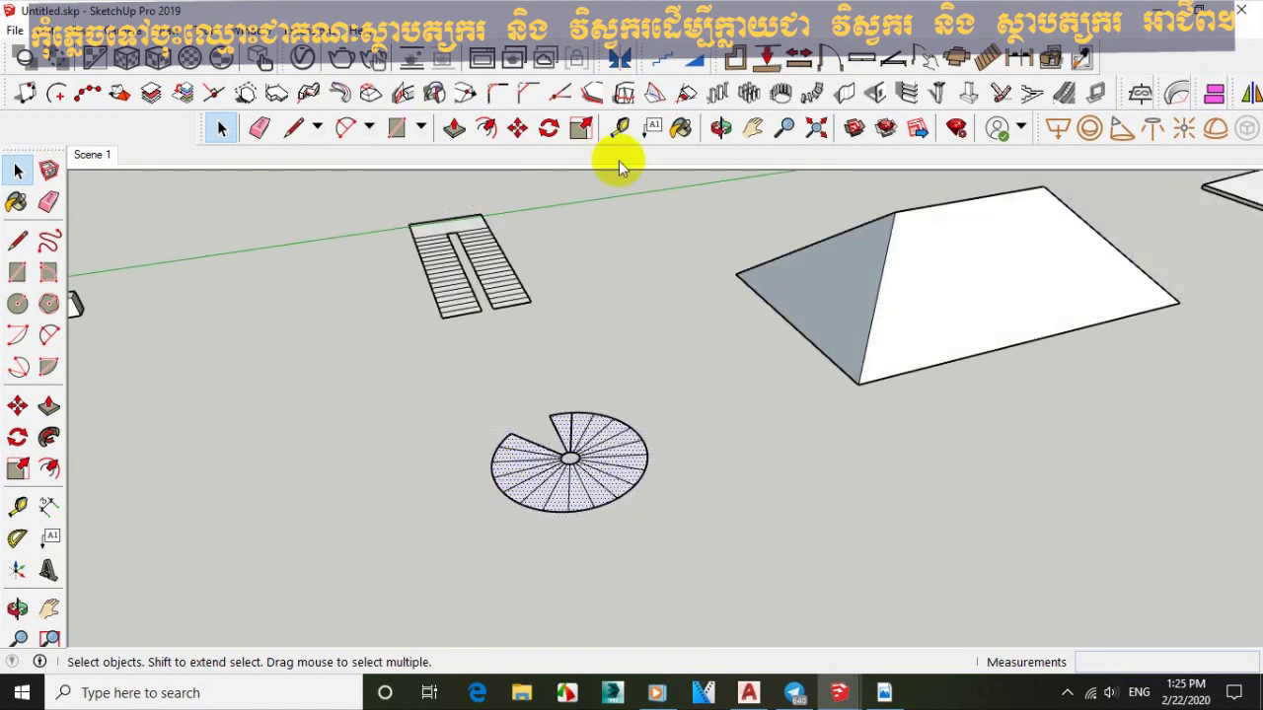
Generate a 4000 mm high spiral stair of type Make Stair-Slab, with 900 mm handrails, from the selected treads.
click(658, 65)
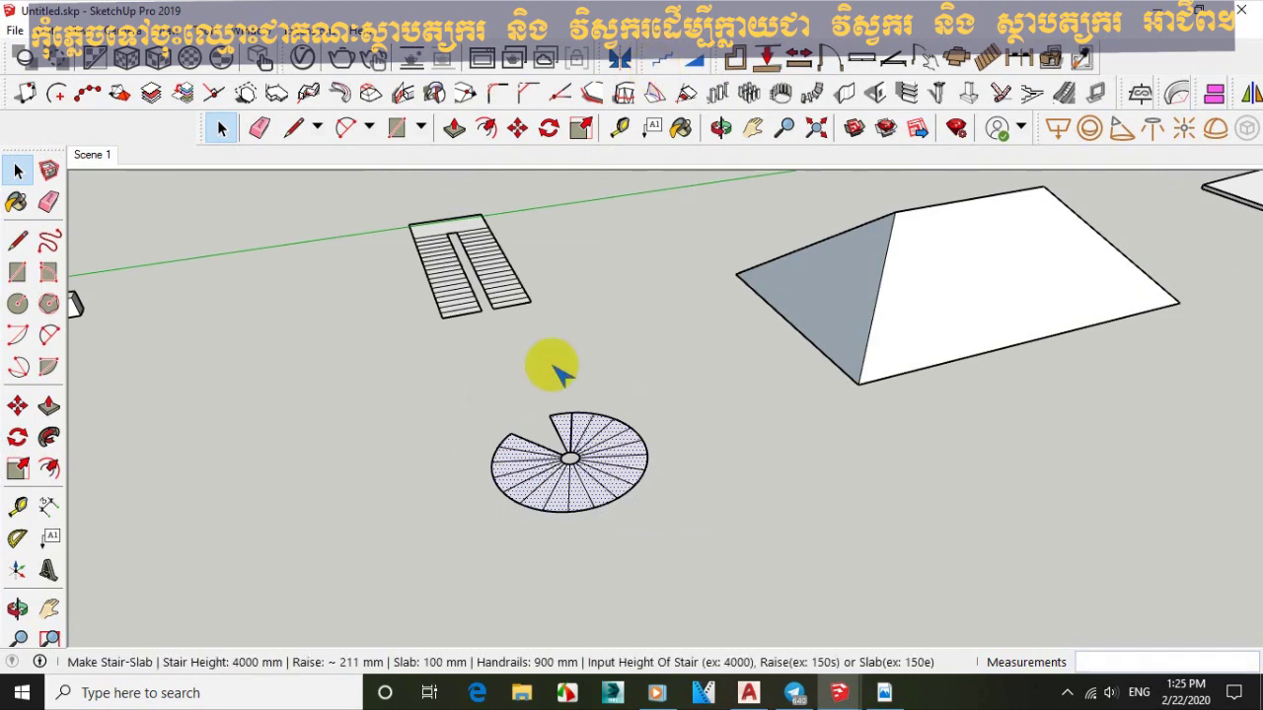
middle_drag(530, 428, 859, 415)
scroll(766, 358, up, 5)
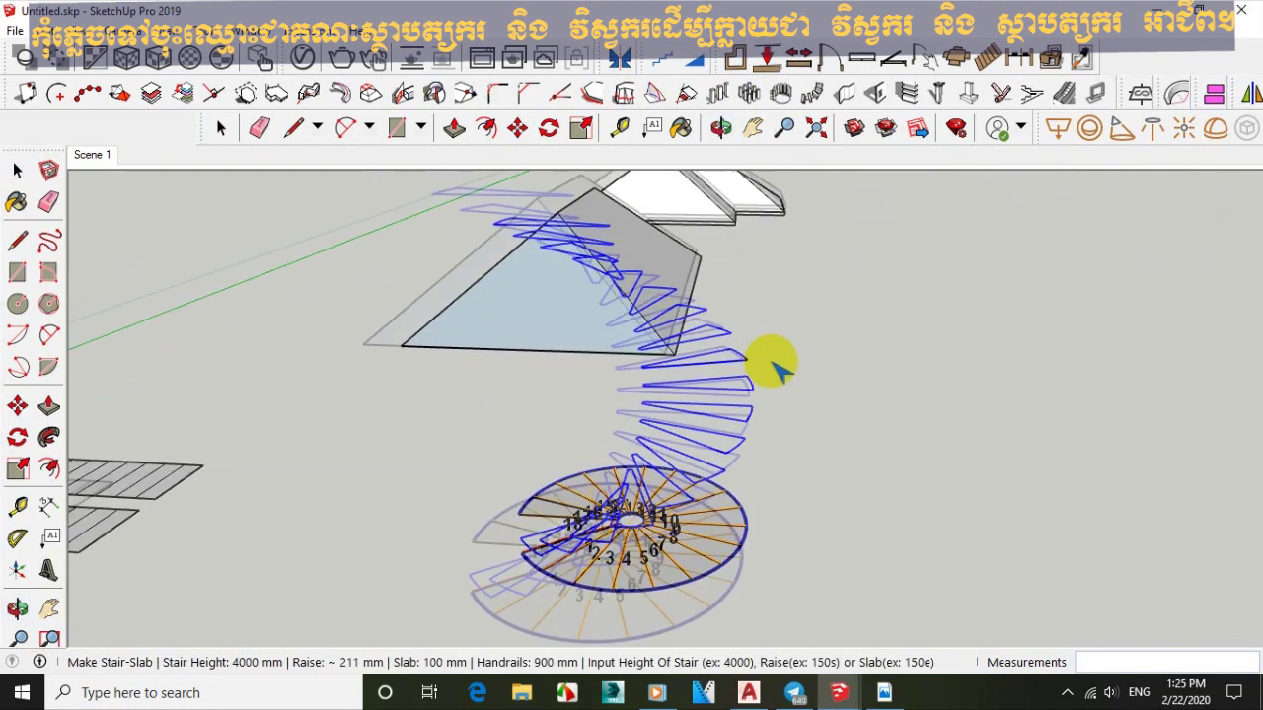
middle_drag(629, 455, 692, 481)
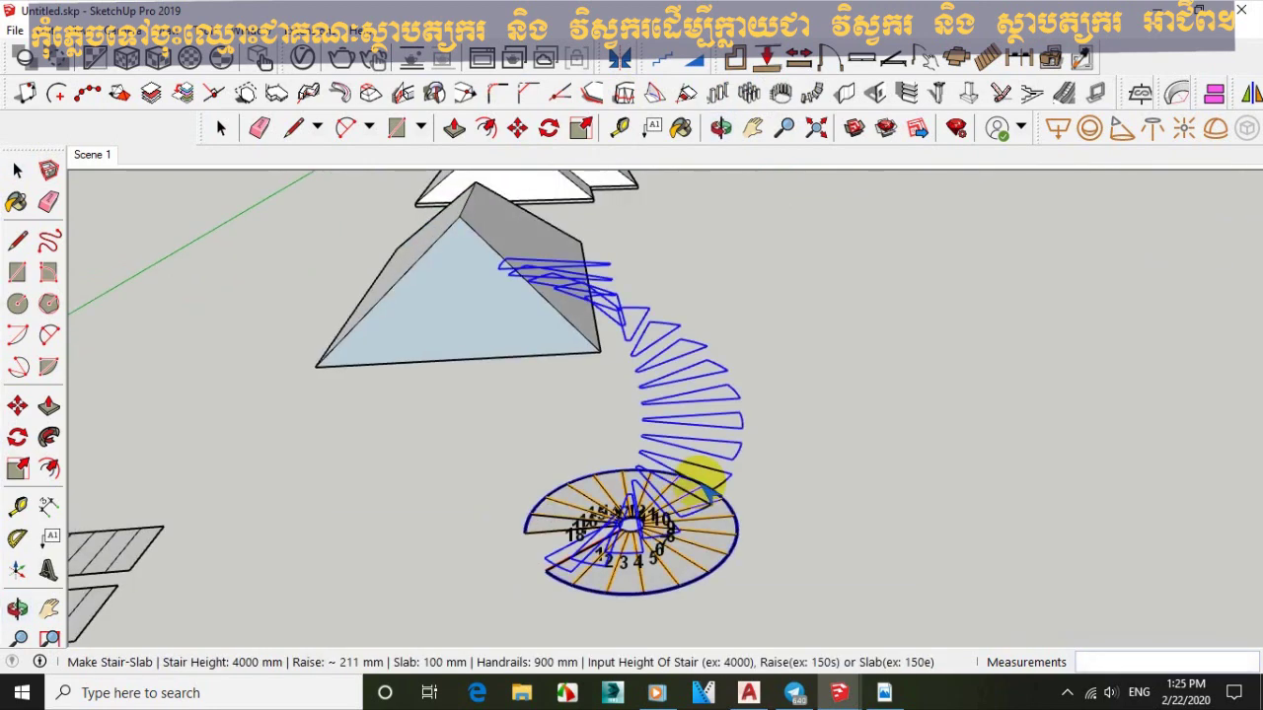
right_click(704, 430)
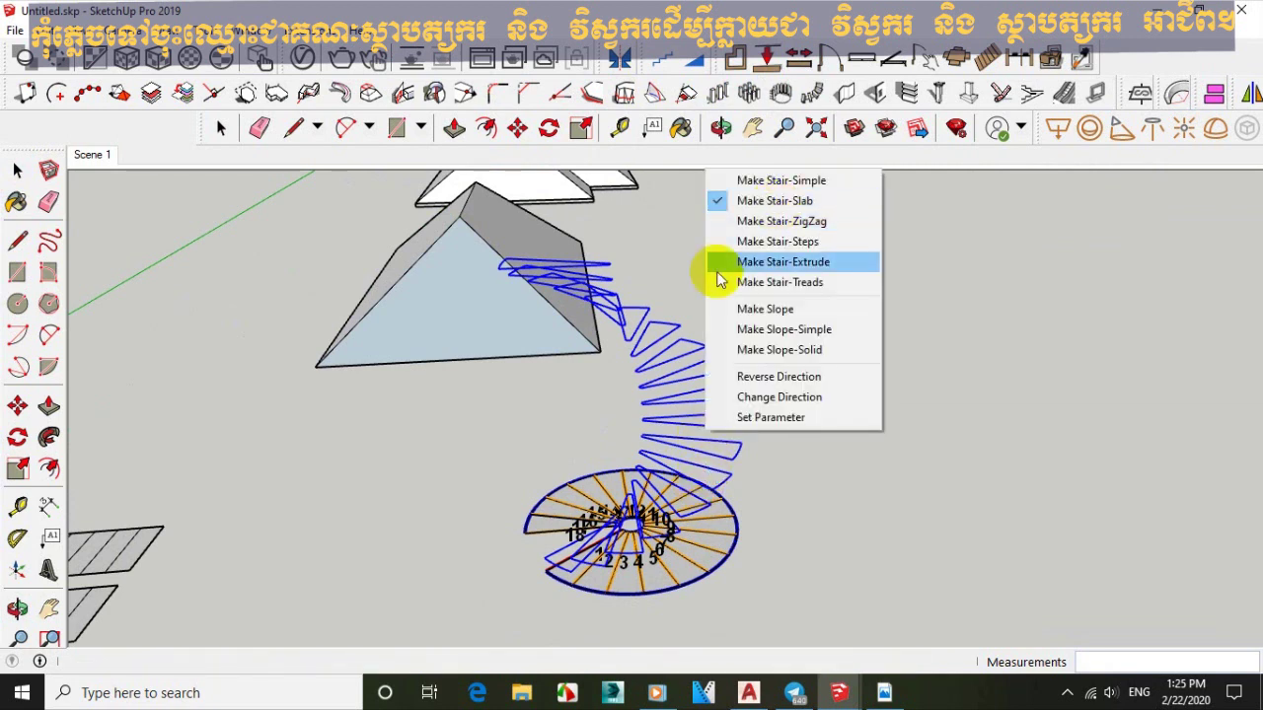
click(934, 281)
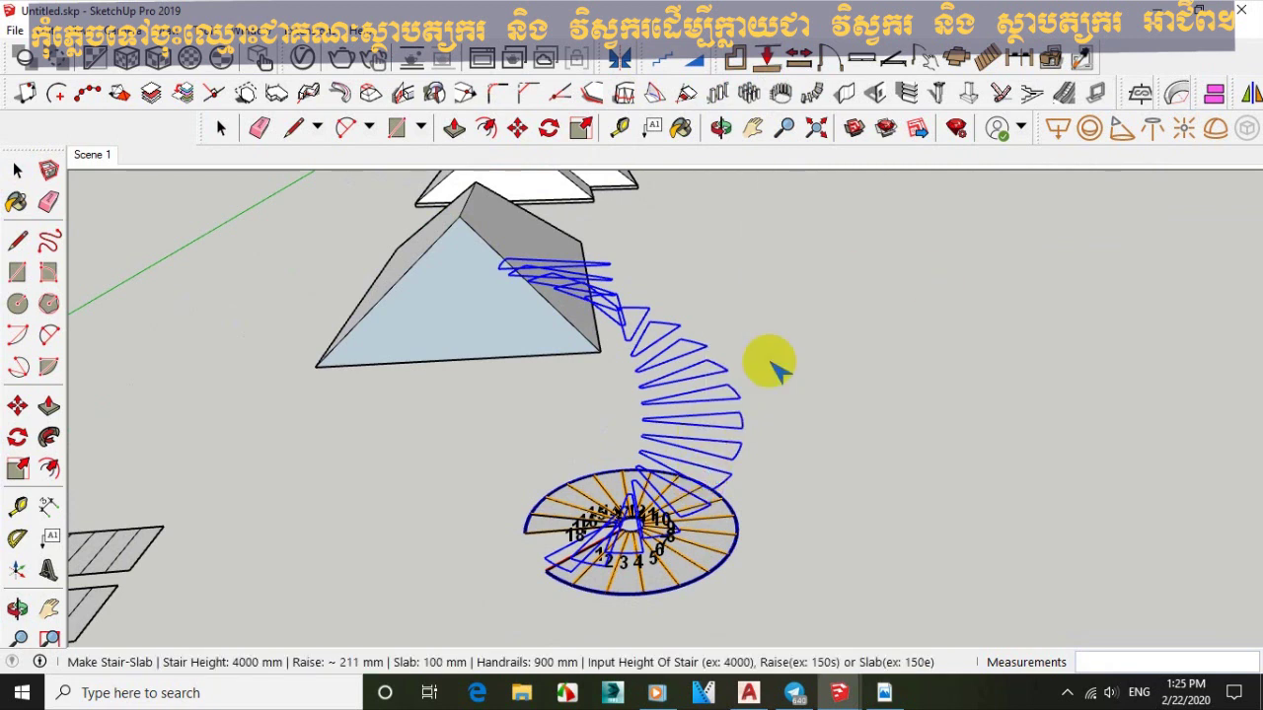
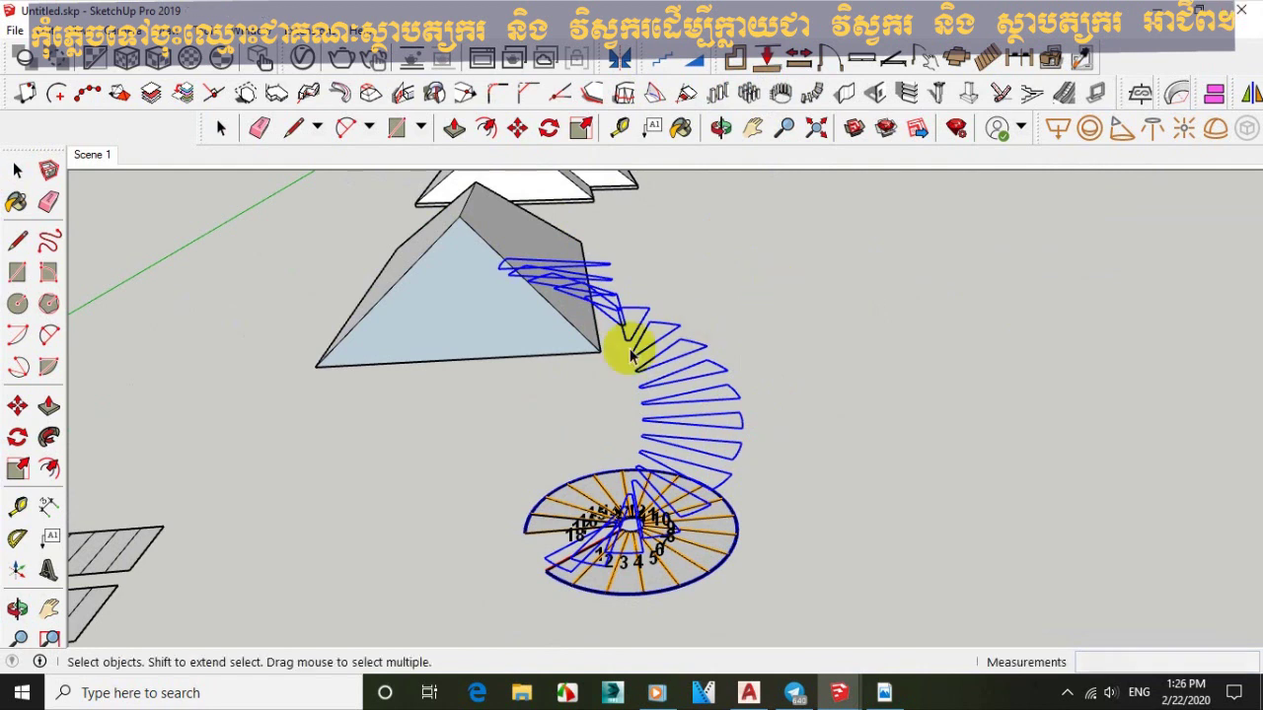
Examine the spiral stair's steps, curved handrails and faceted slab underside from all around.
mouse_move(671, 338)
middle_down()
mouse_move(636, 429)
mouse_move(598, 417)
mouse_move(800, 404)
mouse_move(733, 439)
mouse_move(634, 536)
mouse_move(668, 191)
middle_up()
scroll(640, 198, up, 5)
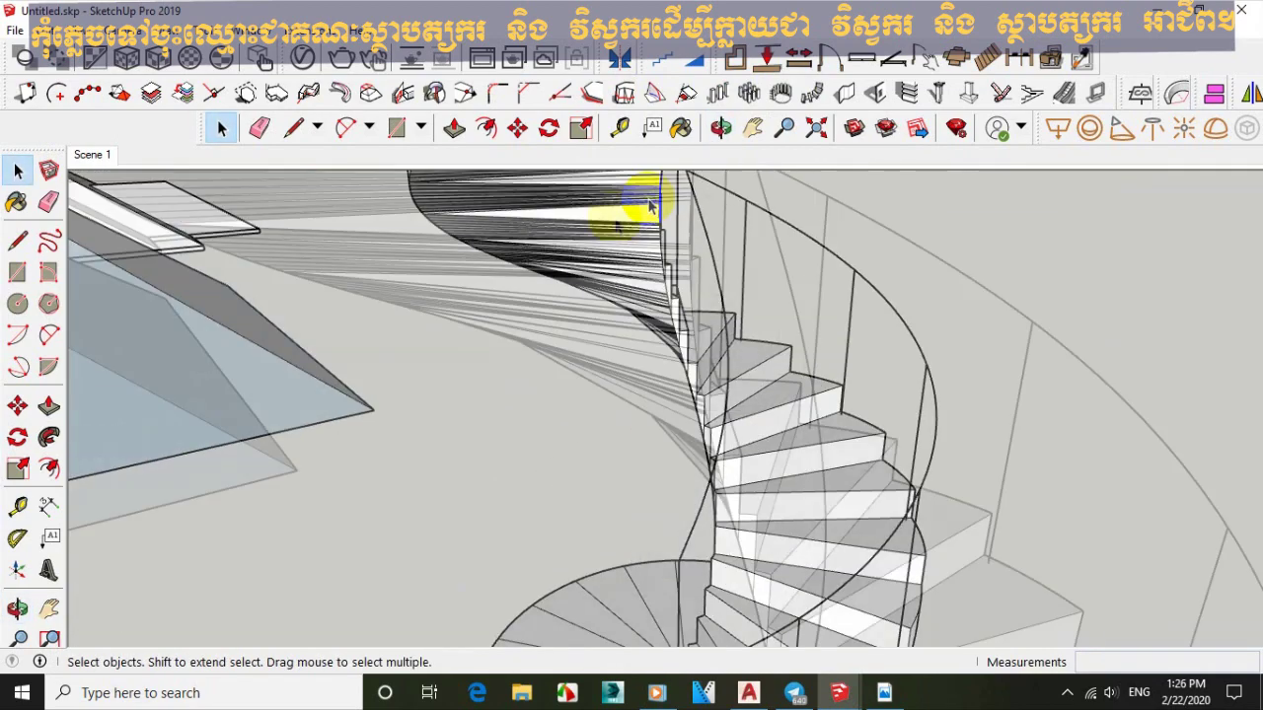
scroll(614, 225, down, 6)
middle_drag(621, 401, 804, 451)
middle_drag(727, 586, 632, 242)
scroll(648, 485, up, 3)
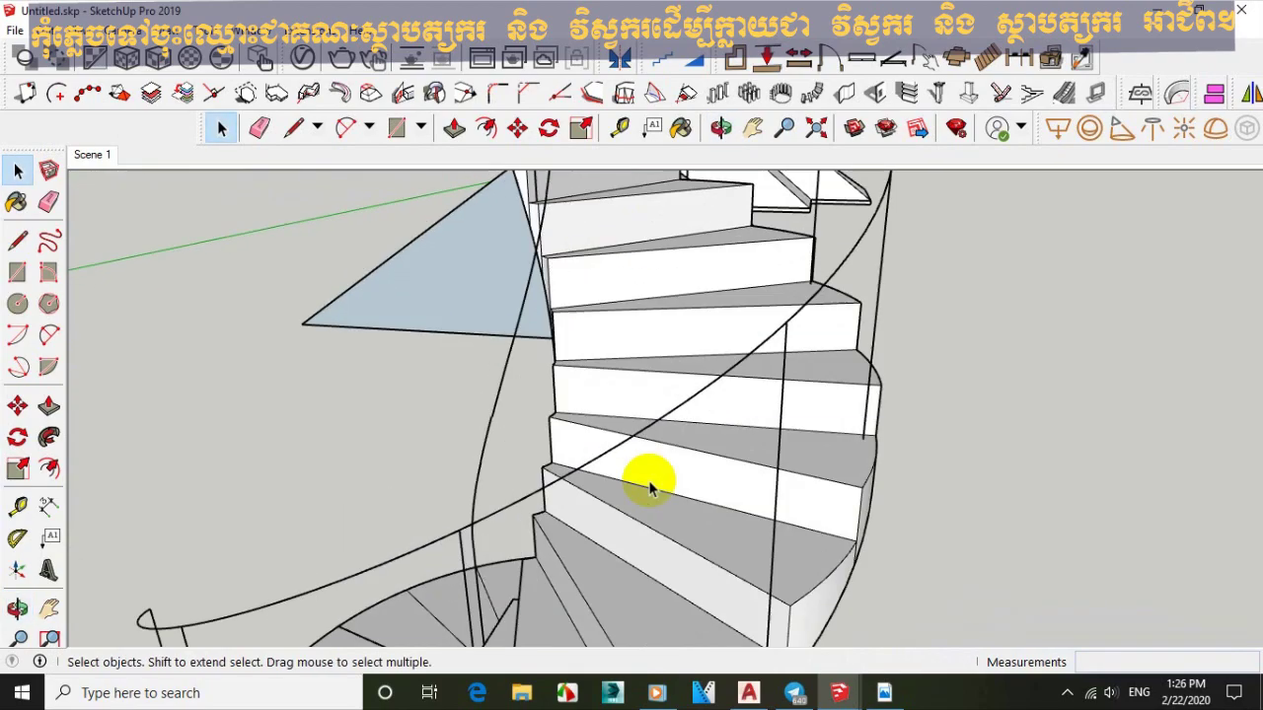
middle_drag(648, 484, 509, 543)
scroll(509, 543, down, 3)
mouse_move(428, 536)
middle_down()
mouse_move(583, 592)
mouse_move(431, 575)
mouse_move(381, 550)
middle_up()
key(space)
scroll(522, 239, up, 5)
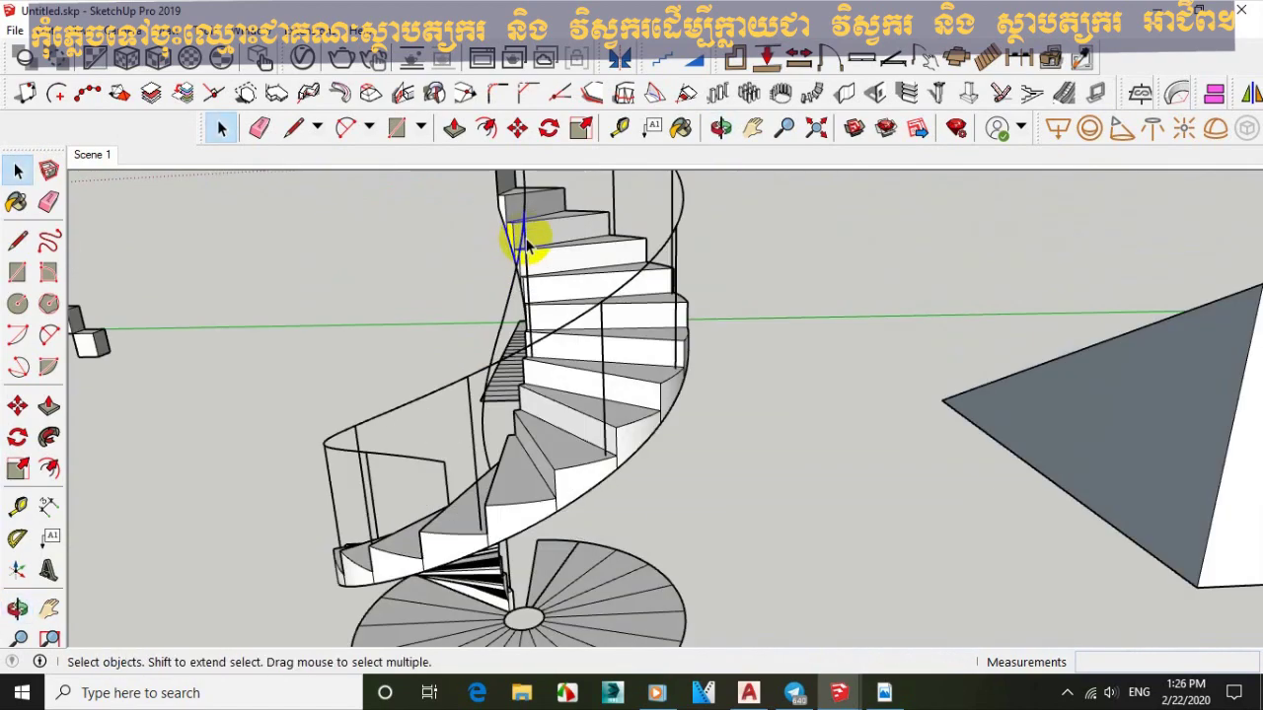
scroll(669, 478, down, 3)
middle_drag(669, 478, 437, 480)
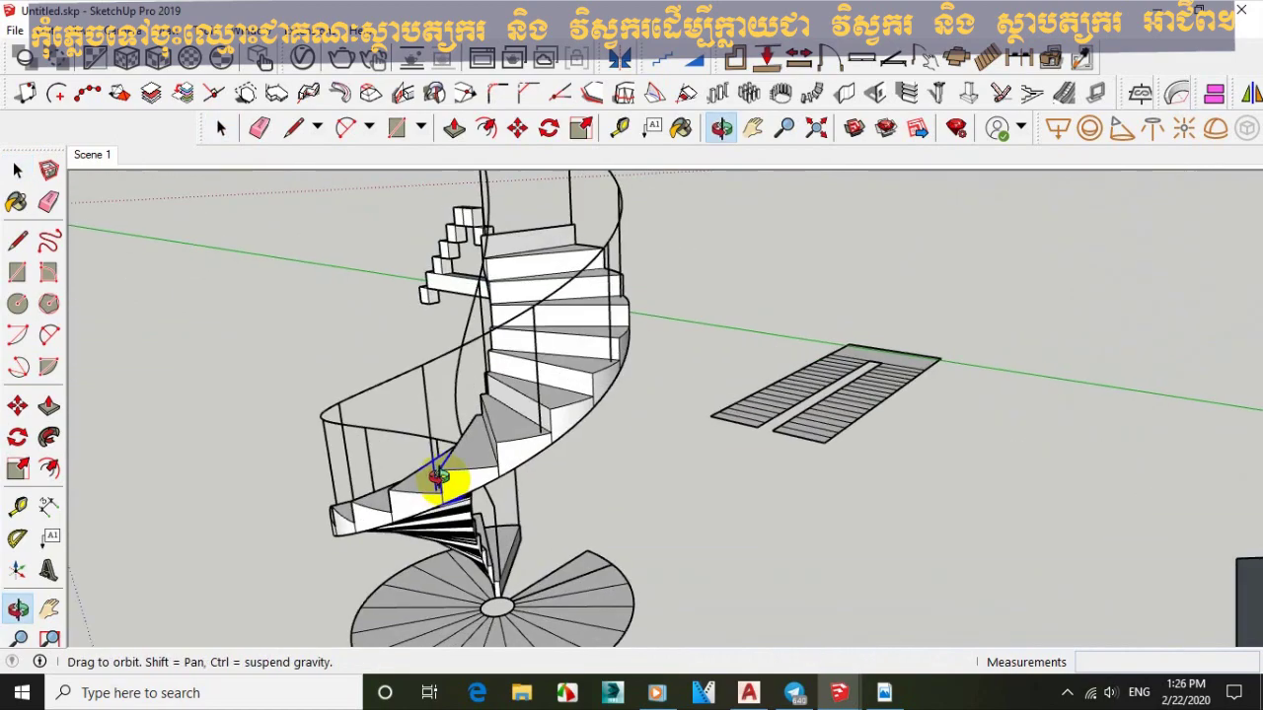
middle_drag(468, 426, 1105, 479)
scroll(792, 499, up, 2)
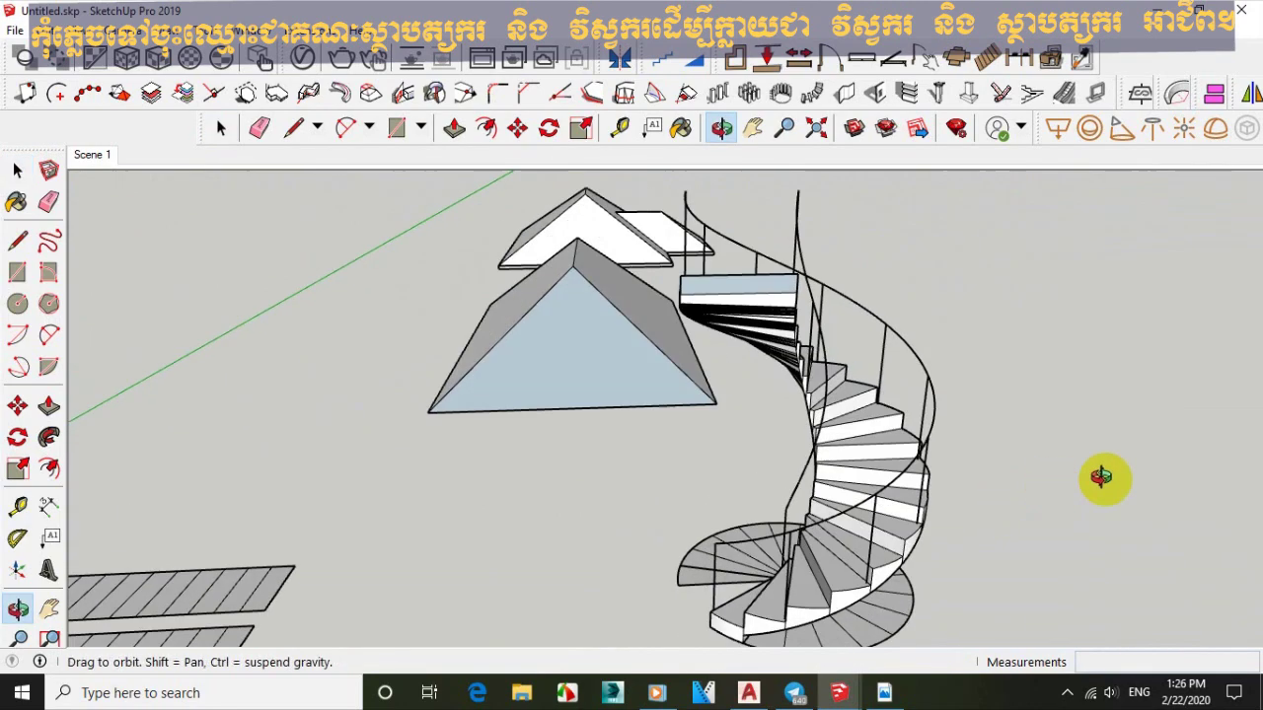
scroll(844, 551, up, 2)
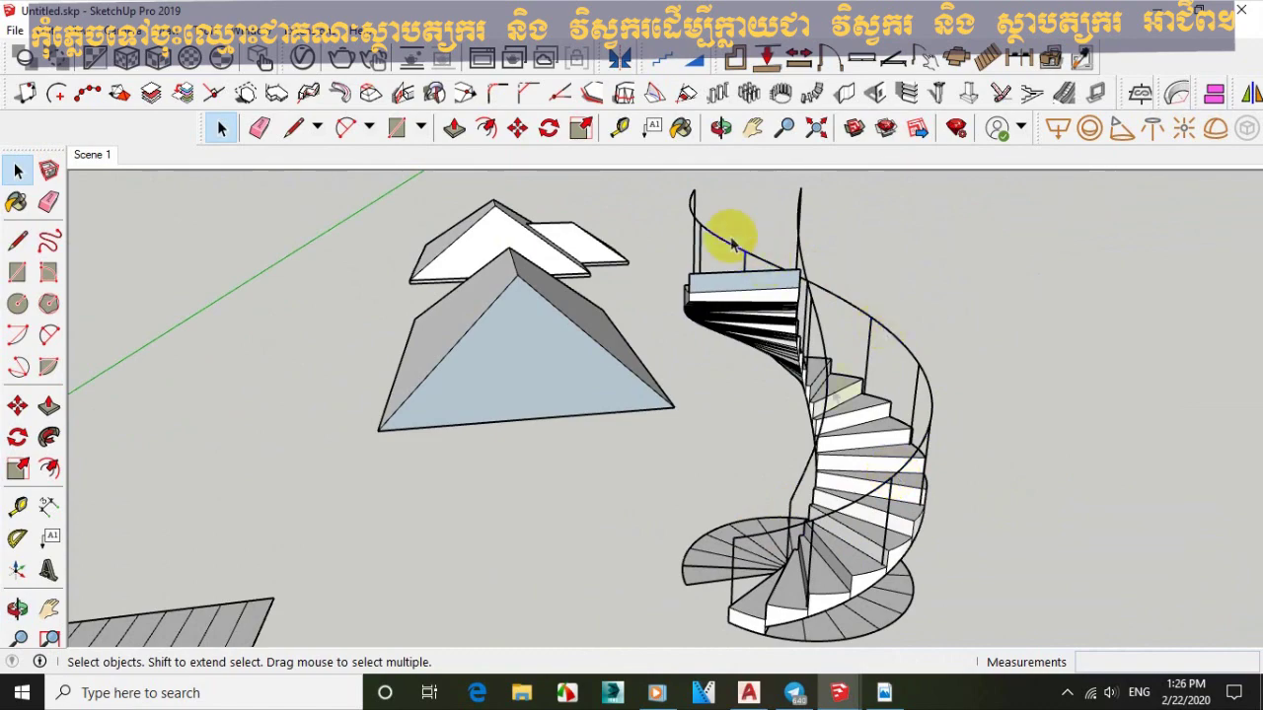
middle_drag(879, 409, 727, 507)
scroll(696, 345, up, 8)
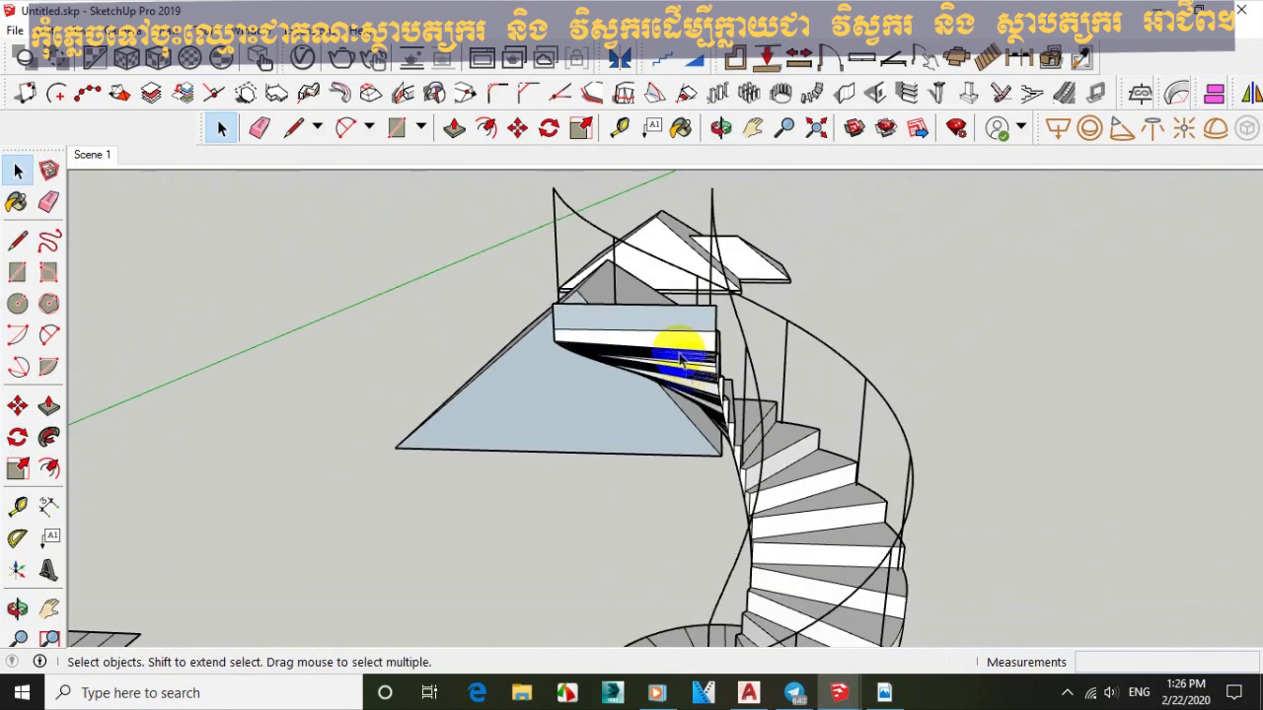
scroll(544, 332, up, 3)
scroll(536, 332, down, 3)
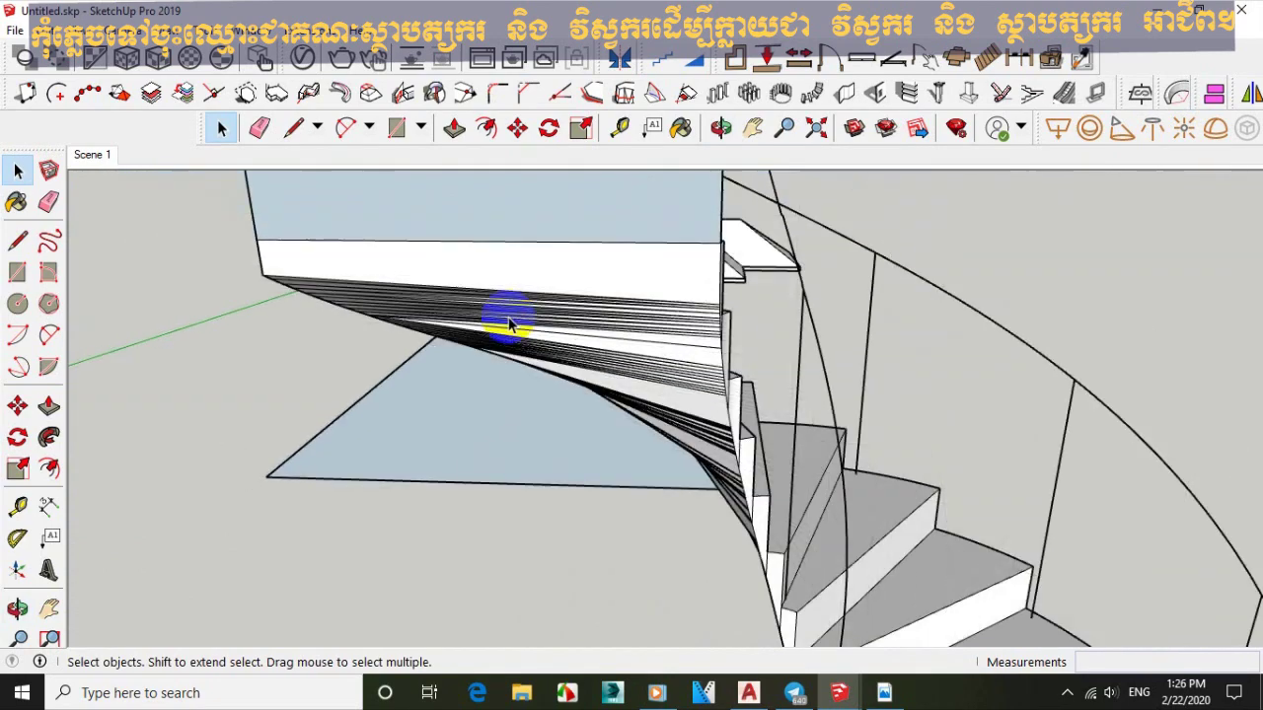
scroll(511, 323, down, 5)
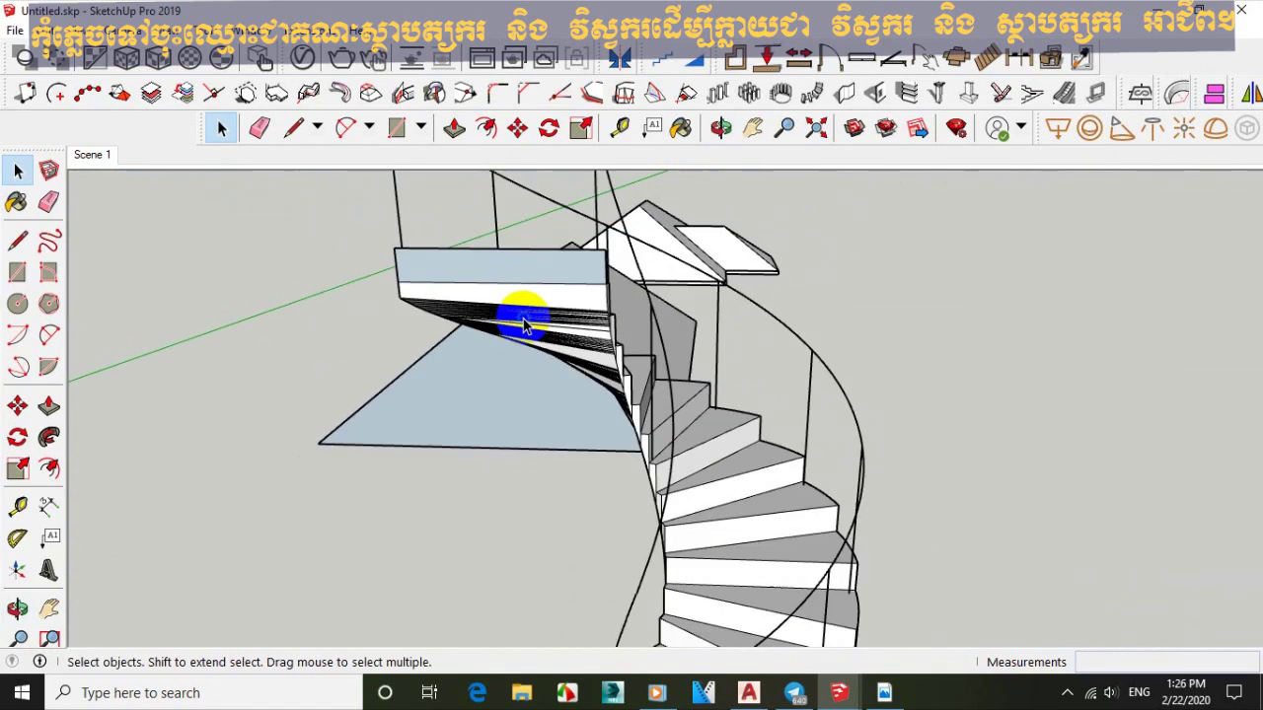
Open the spiral stair's group for editing and select all of its connected faces and edges.
right_click(545, 330)
click(783, 499)
middle_drag(784, 499, 493, 474)
middle_drag(637, 515, 766, 592)
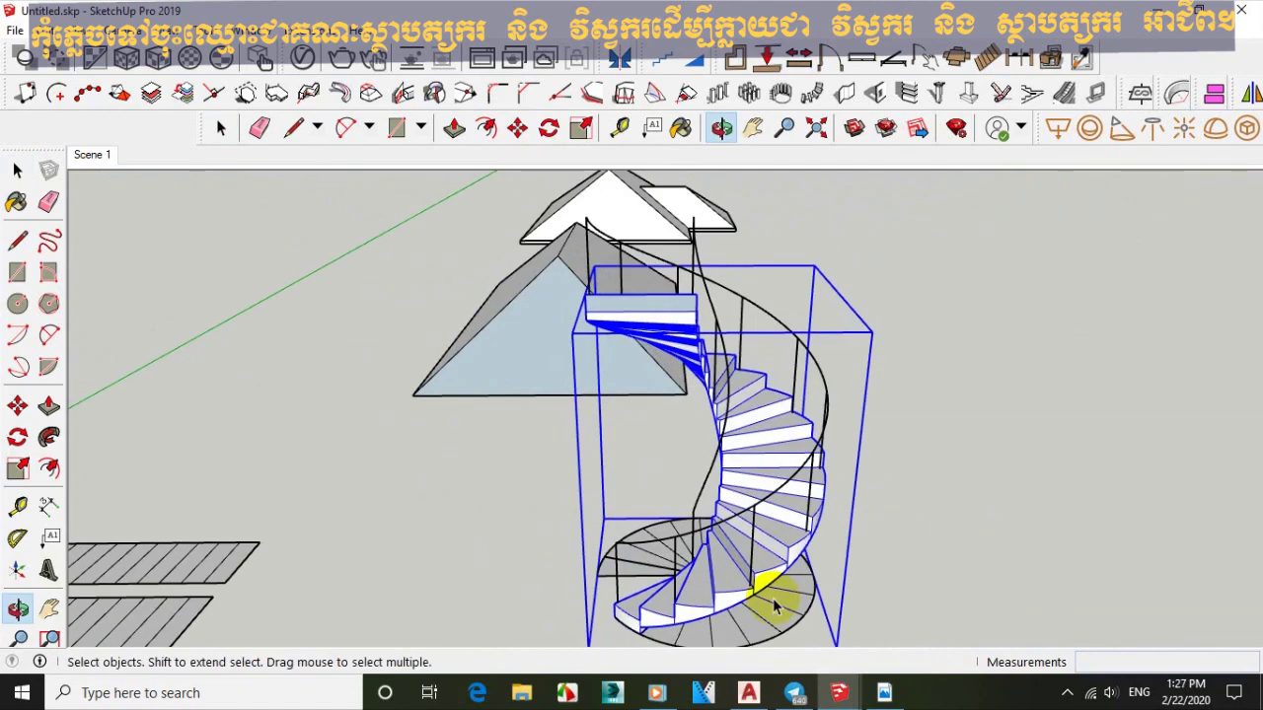
scroll(690, 624, up, 3)
scroll(809, 485, down, 4)
scroll(725, 590, up, 5)
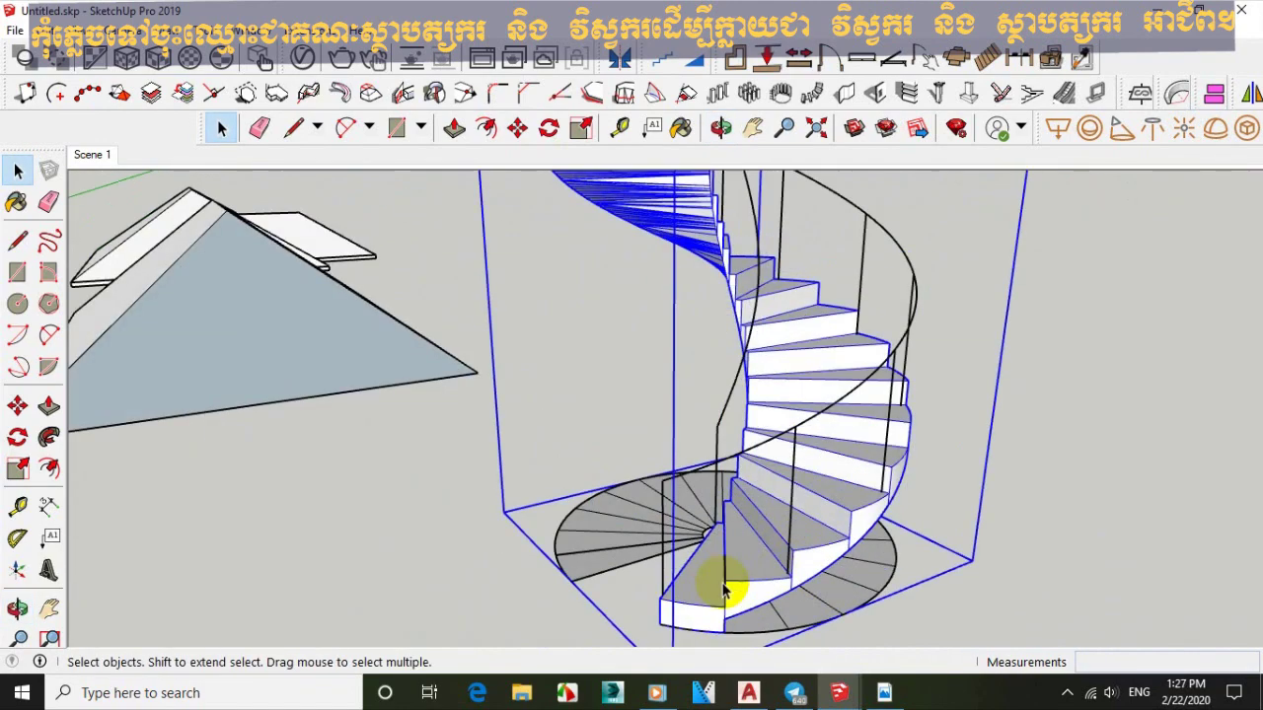
triple_click(700, 592)
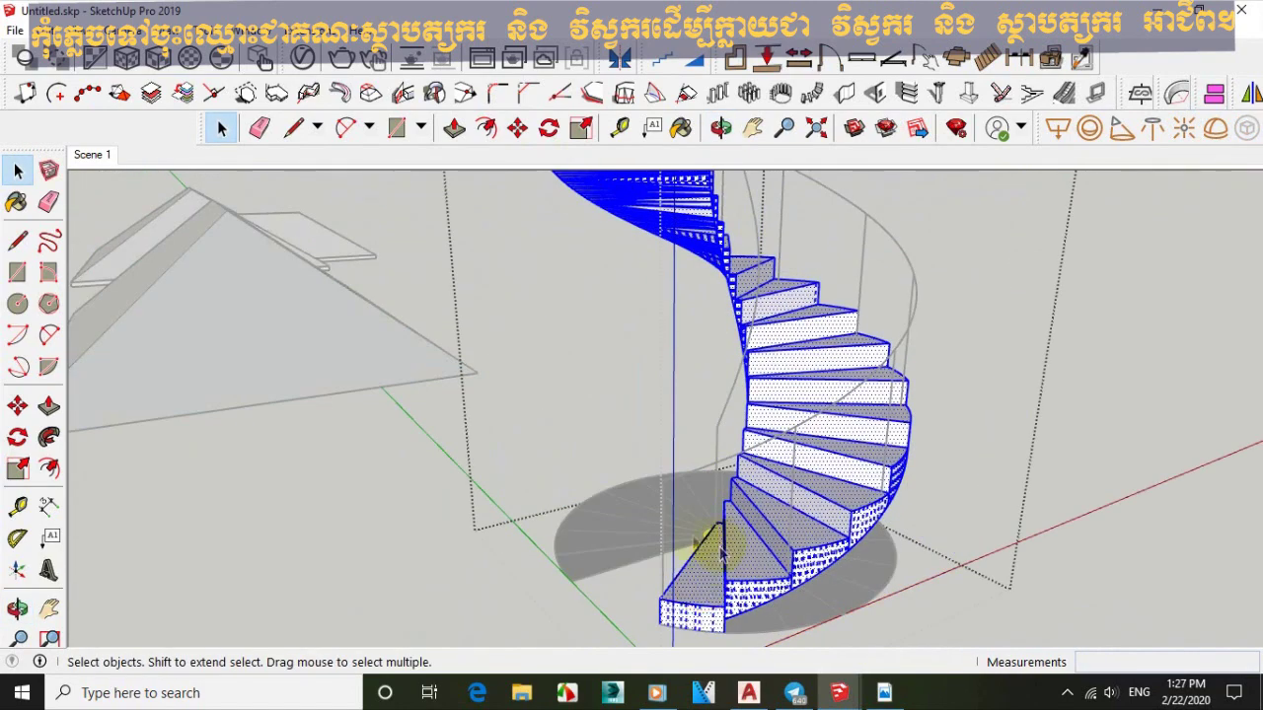
Paint all the selected spiral stair faces with Color A01 from the Colors collection, and close the group.
click(16, 202)
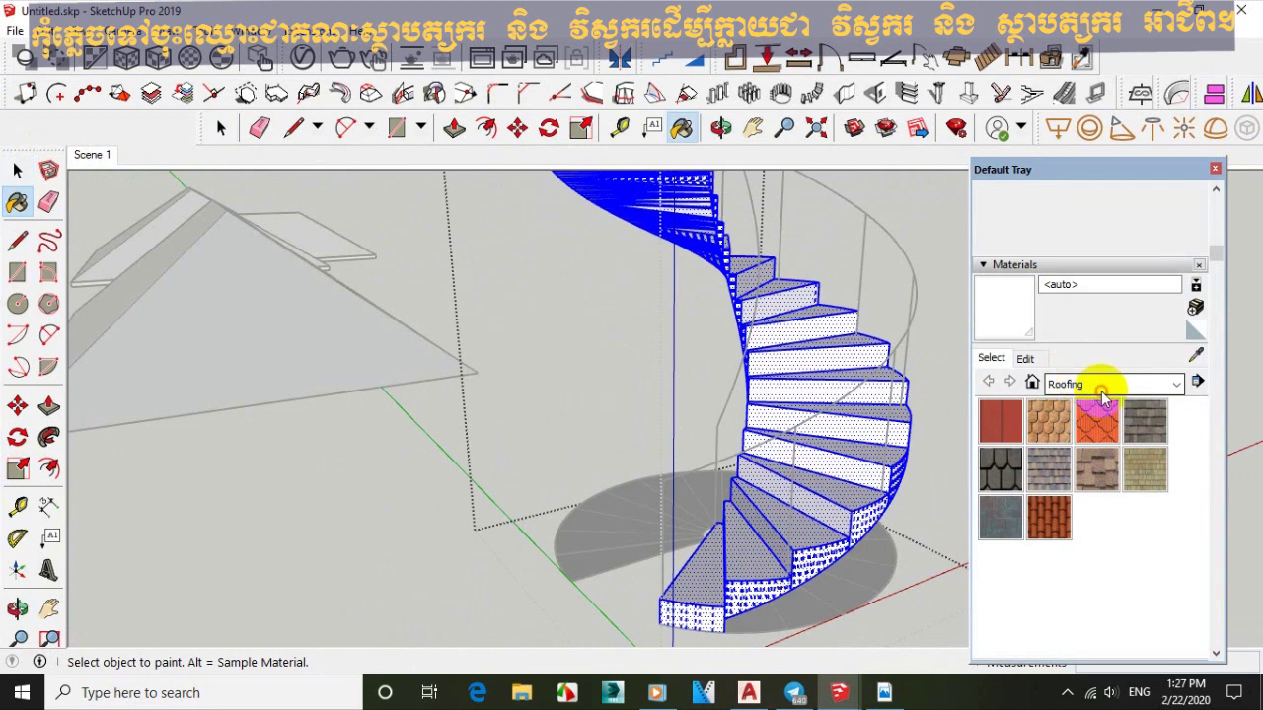
click(1105, 394)
click(1097, 444)
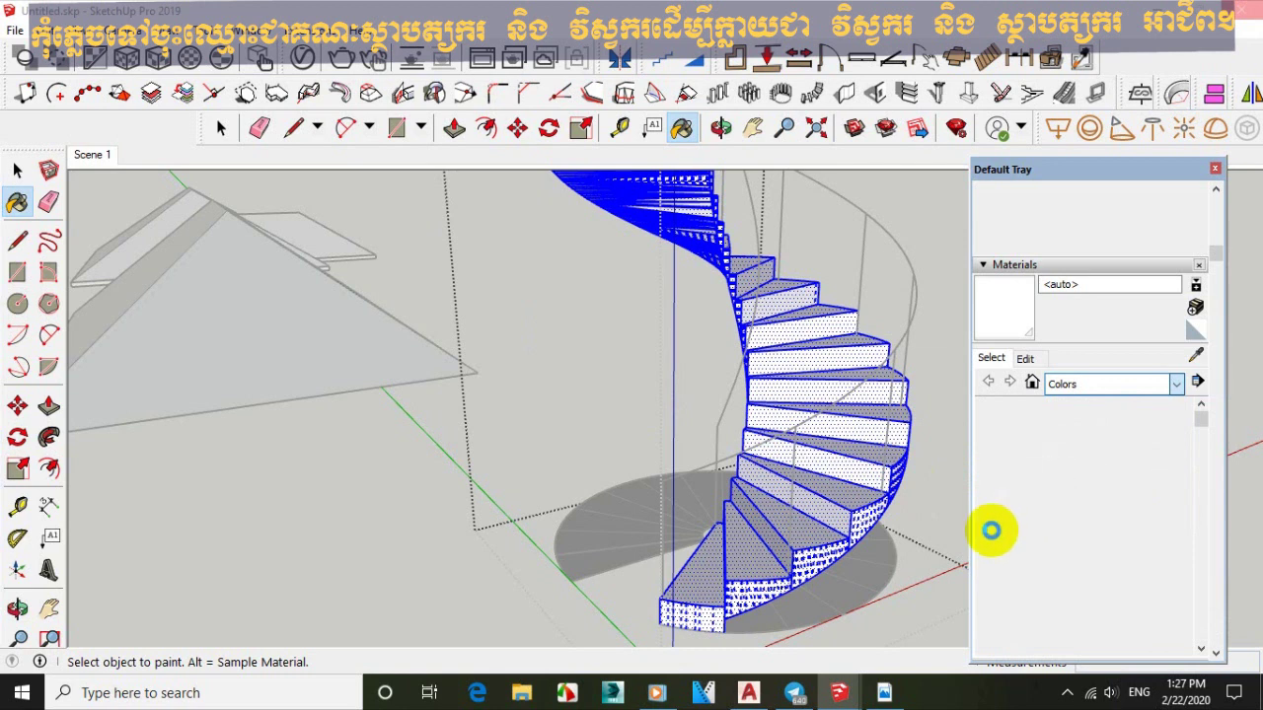
key(b)
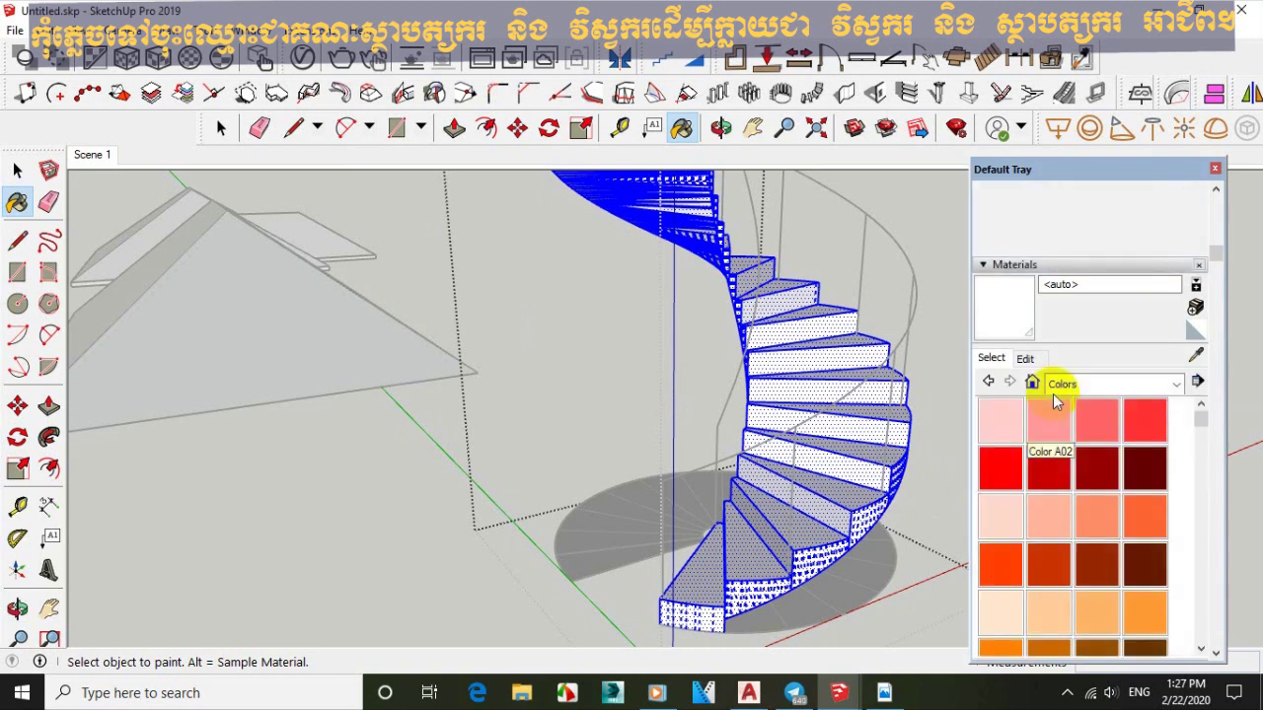
click(1011, 431)
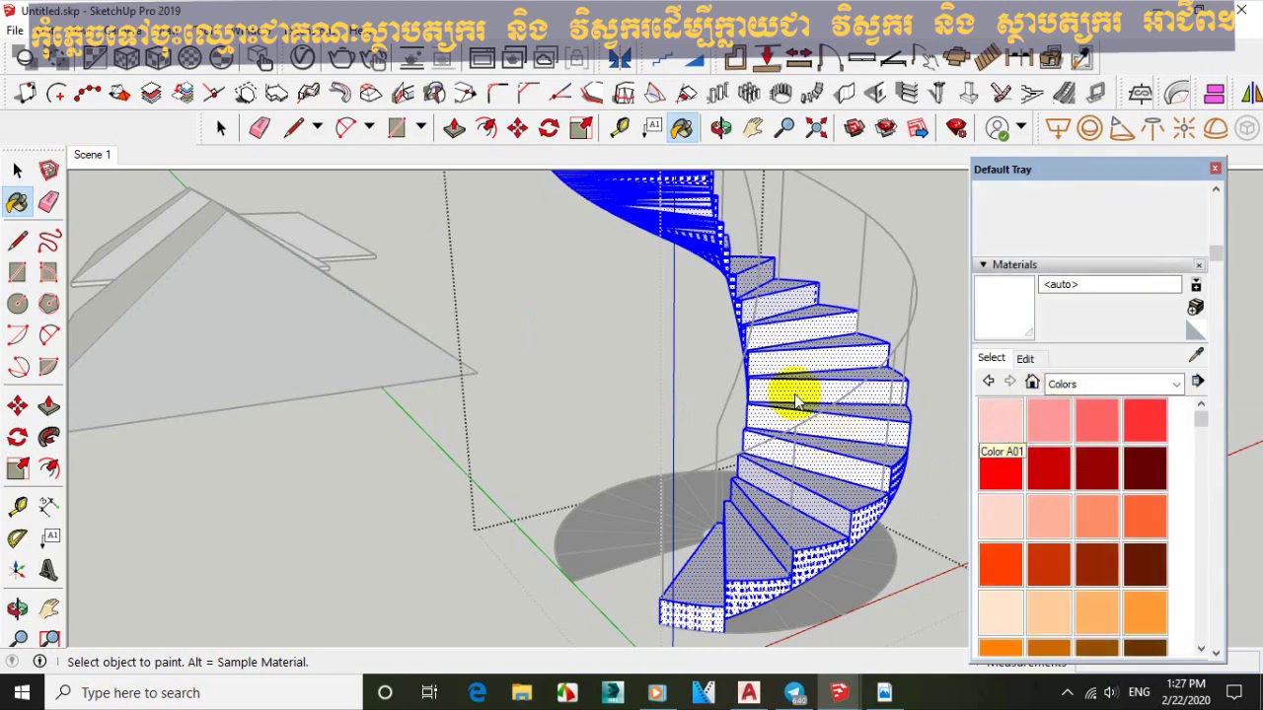
click(1011, 429)
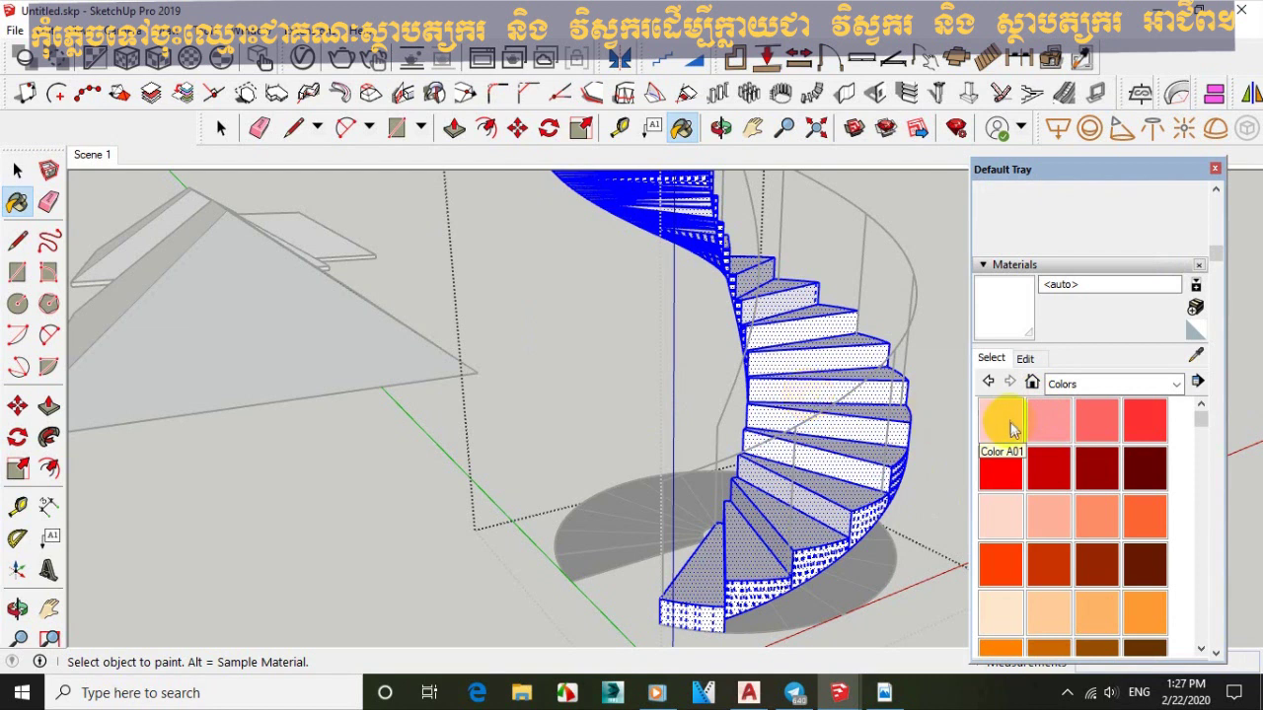
click(794, 393)
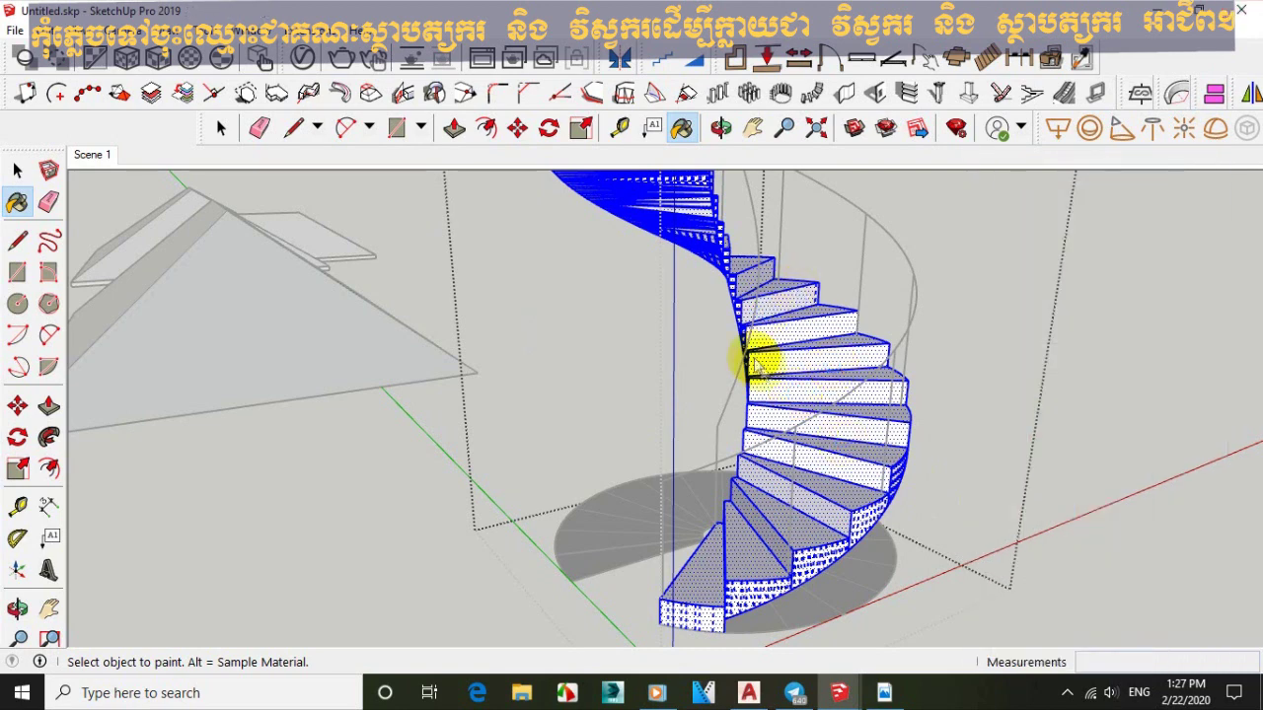
click(805, 368)
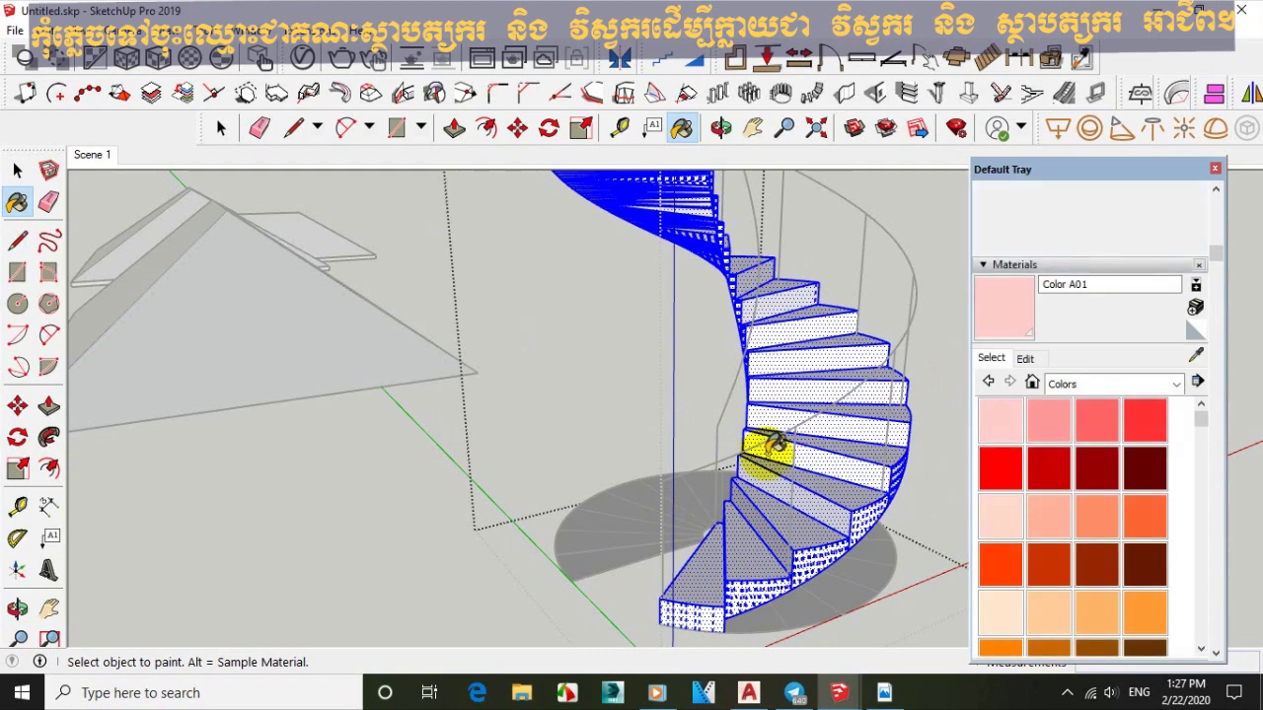
click(767, 430)
middle_drag(767, 429, 895, 253)
key(space)
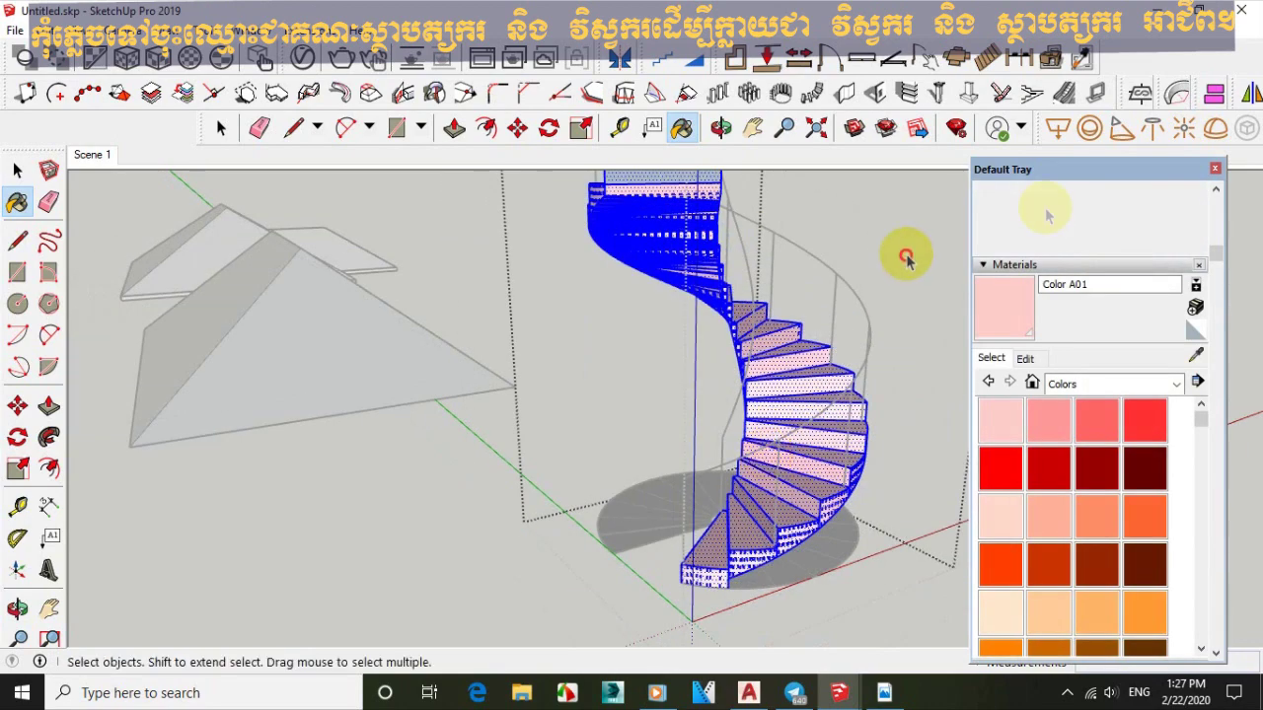
click(1217, 170)
Examine the painted spiral stair's steps, underside and curved handrails up close from several sides.
middle_drag(897, 309, 412, 397)
scroll(682, 361, up, 8)
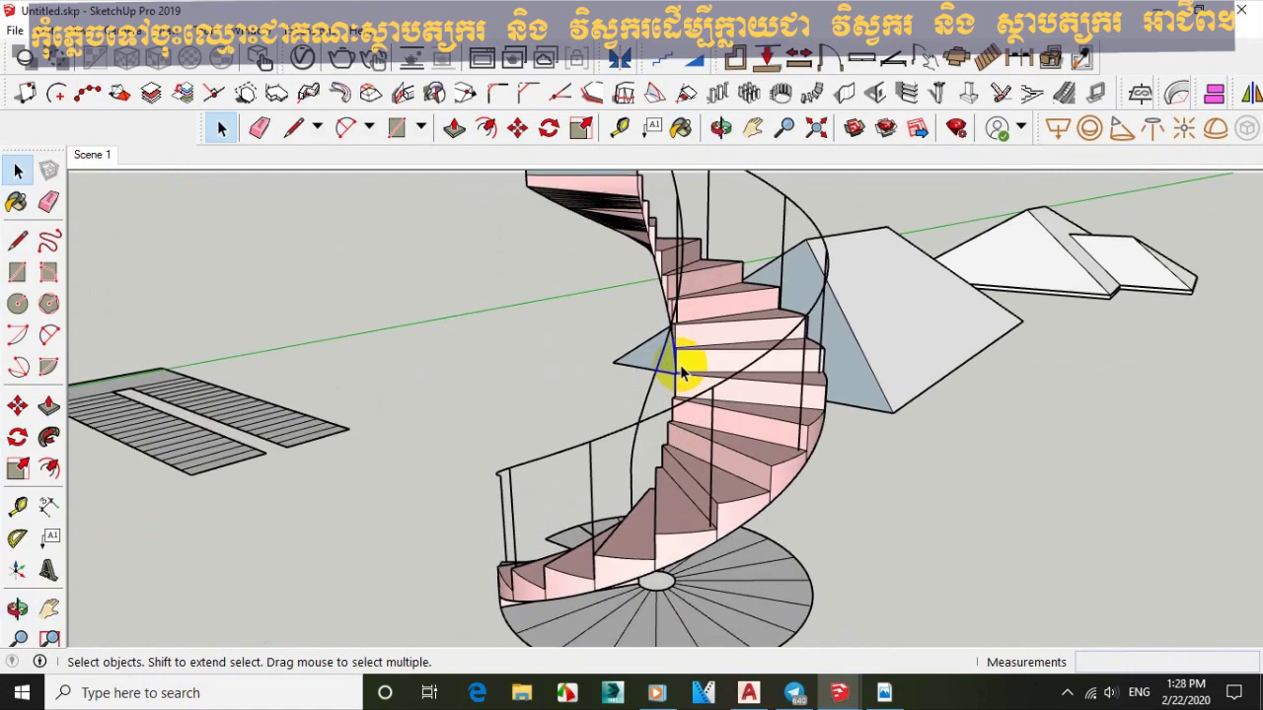
middle_drag(732, 423, 621, 443)
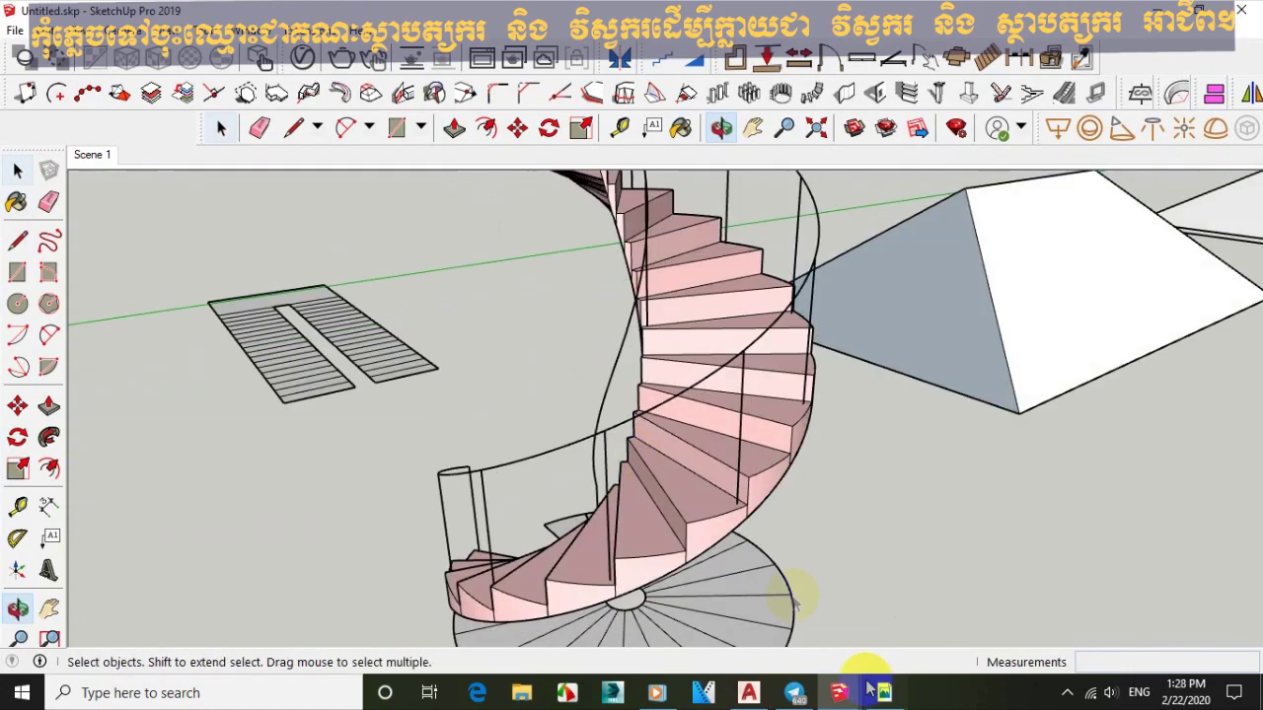
scroll(747, 478, down, 3)
middle_drag(747, 478, 510, 424)
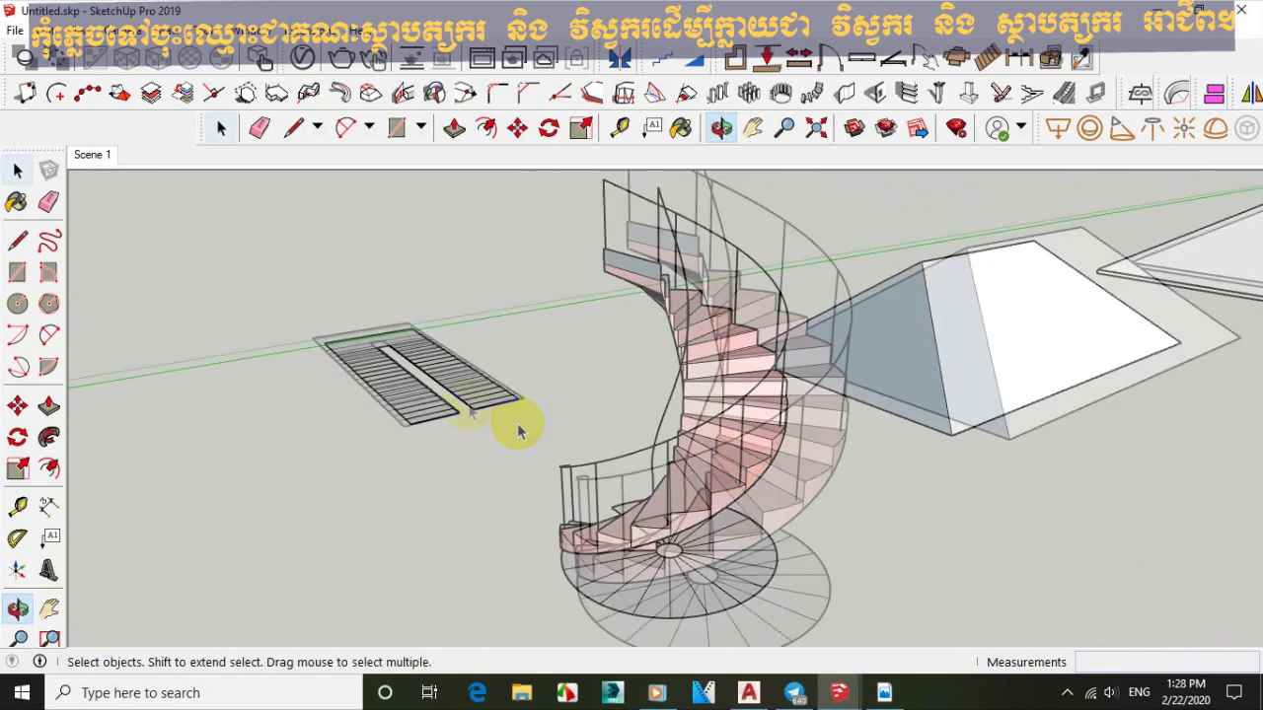
scroll(493, 414, up, 5)
middle_drag(462, 378, 798, 437)
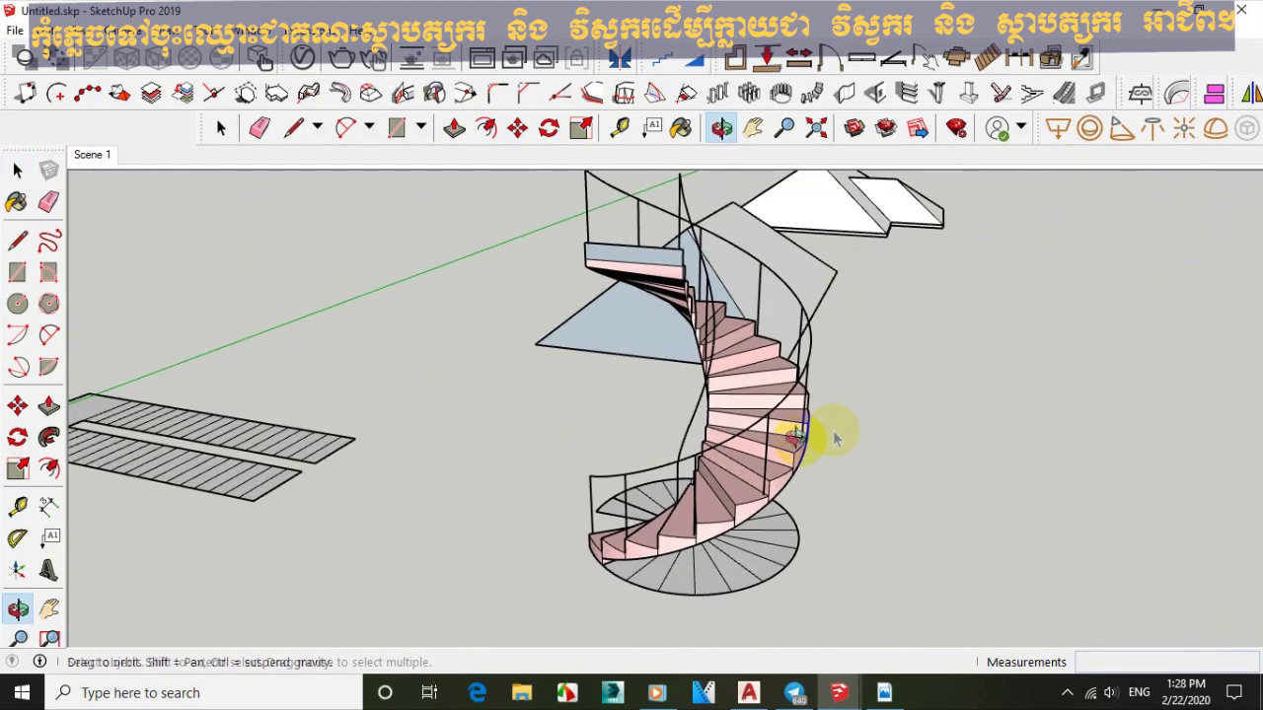
scroll(747, 352, up, 3)
scroll(680, 335, down, 3)
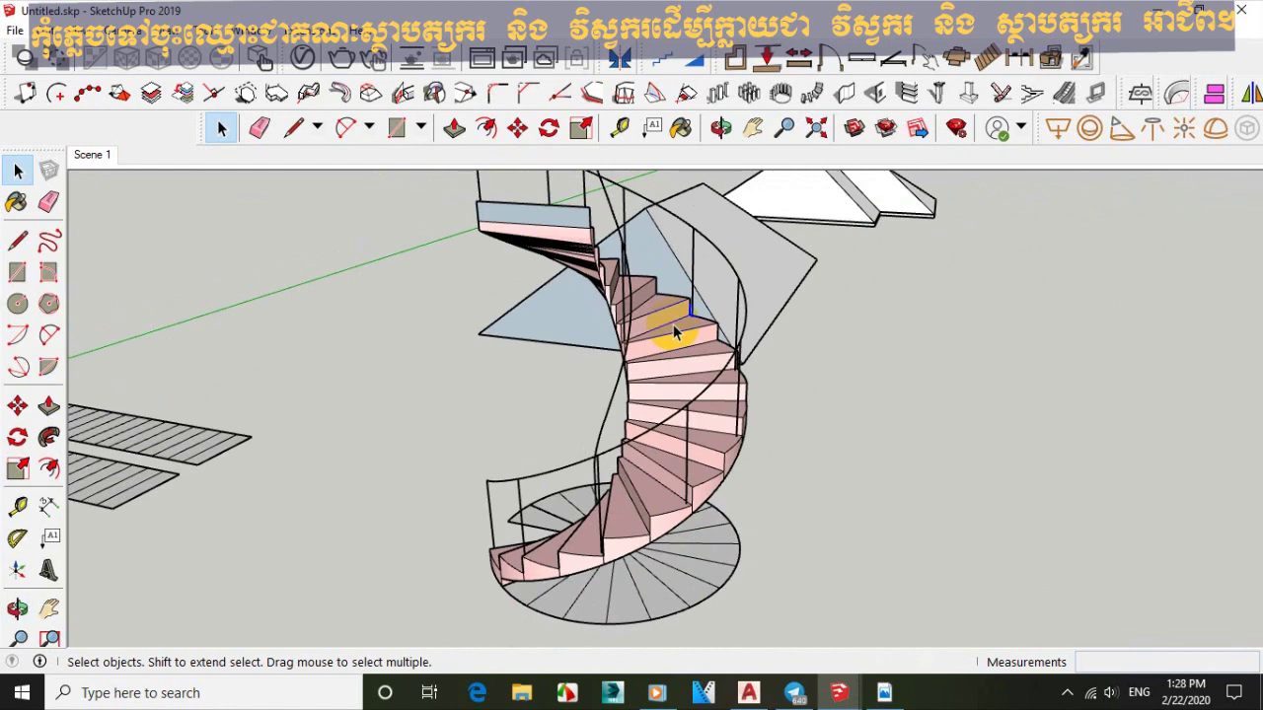
middle_drag(714, 380, 776, 384)
scroll(728, 345, down, 4)
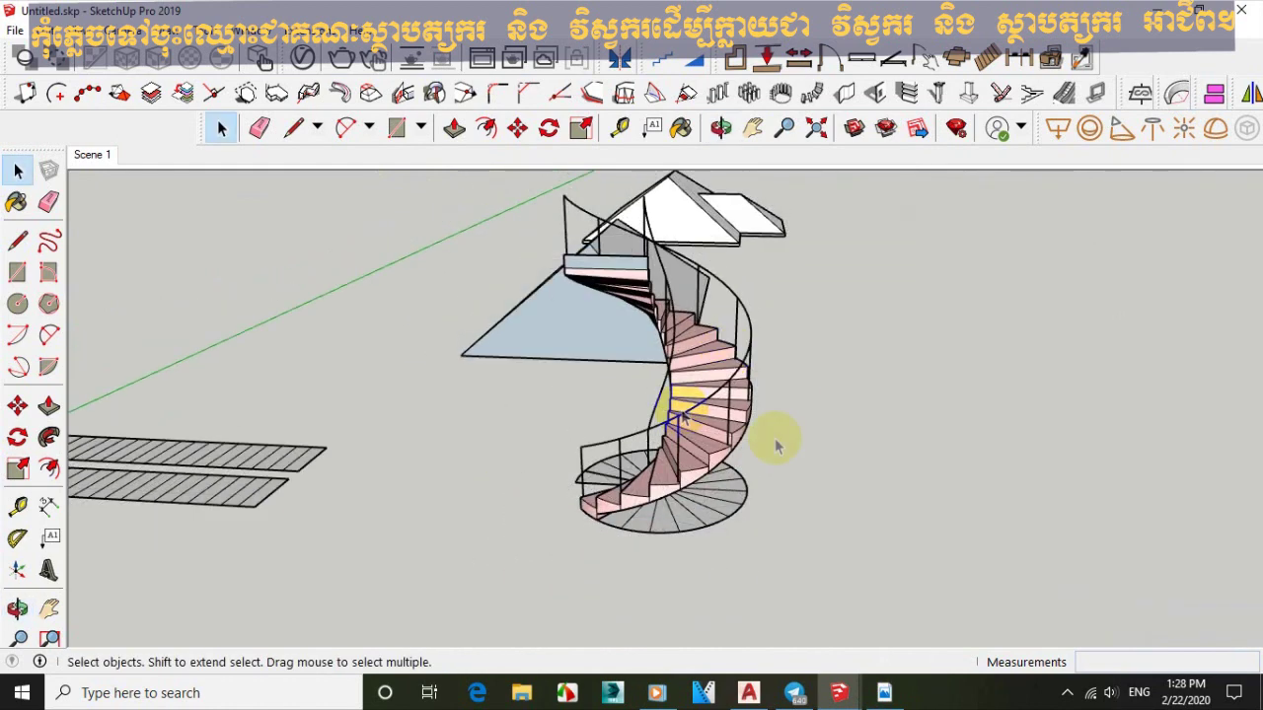
Survey the painted spiral stair together with the neighbouring flat stair plan and hip roof models.
scroll(750, 431, down, 3)
middle_drag(750, 430, 424, 435)
scroll(758, 393, up, 5)
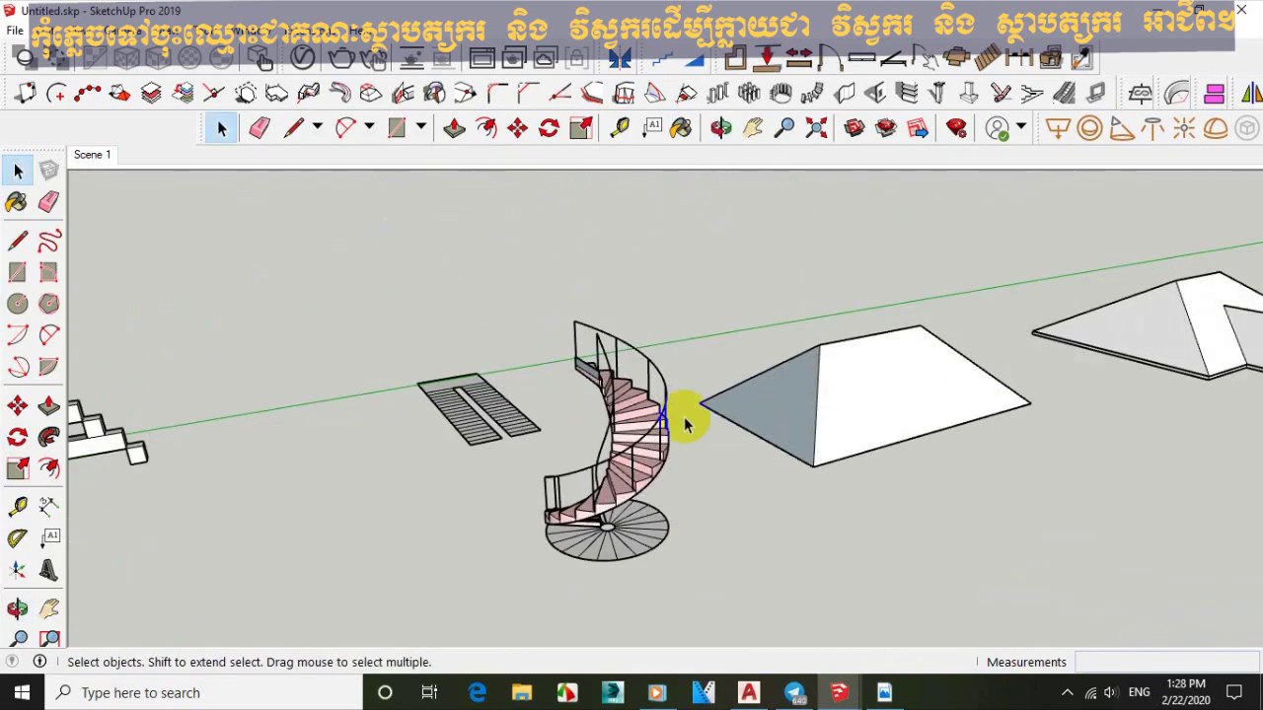
scroll(689, 429, up, 2)
scroll(522, 418, down, 5)
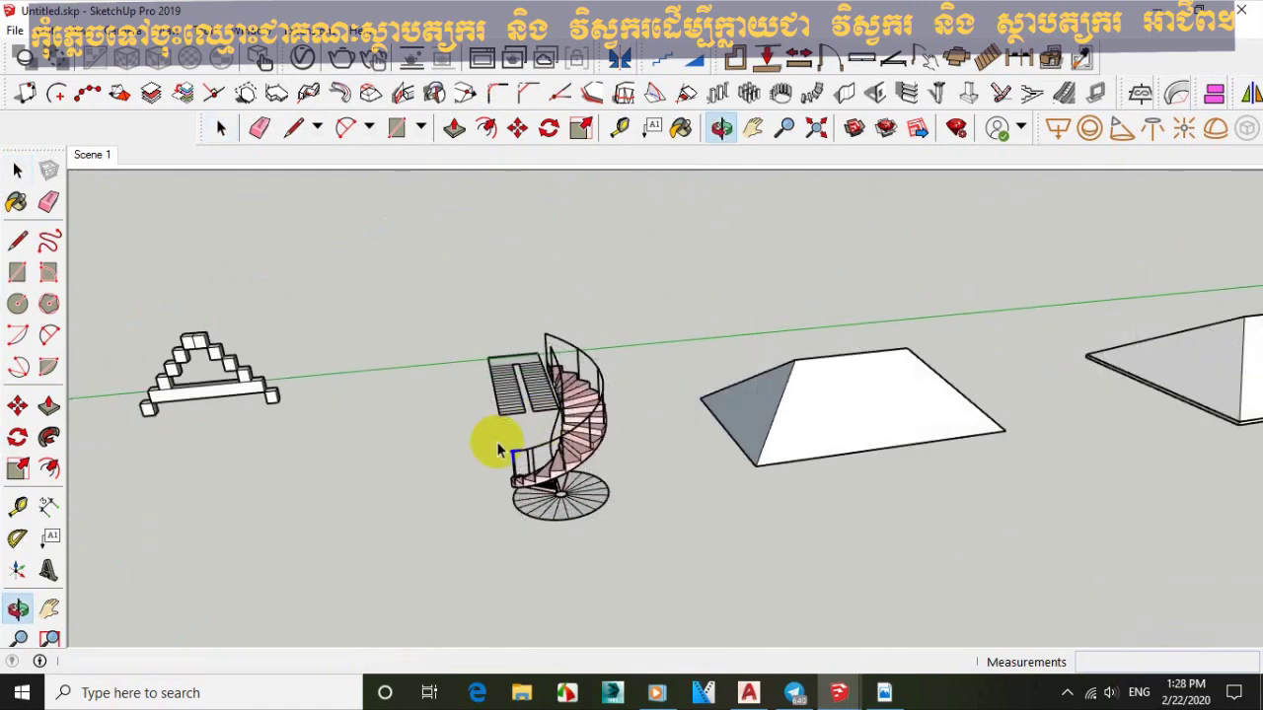
scroll(774, 404, up, 2)
scroll(518, 404, up, 2)
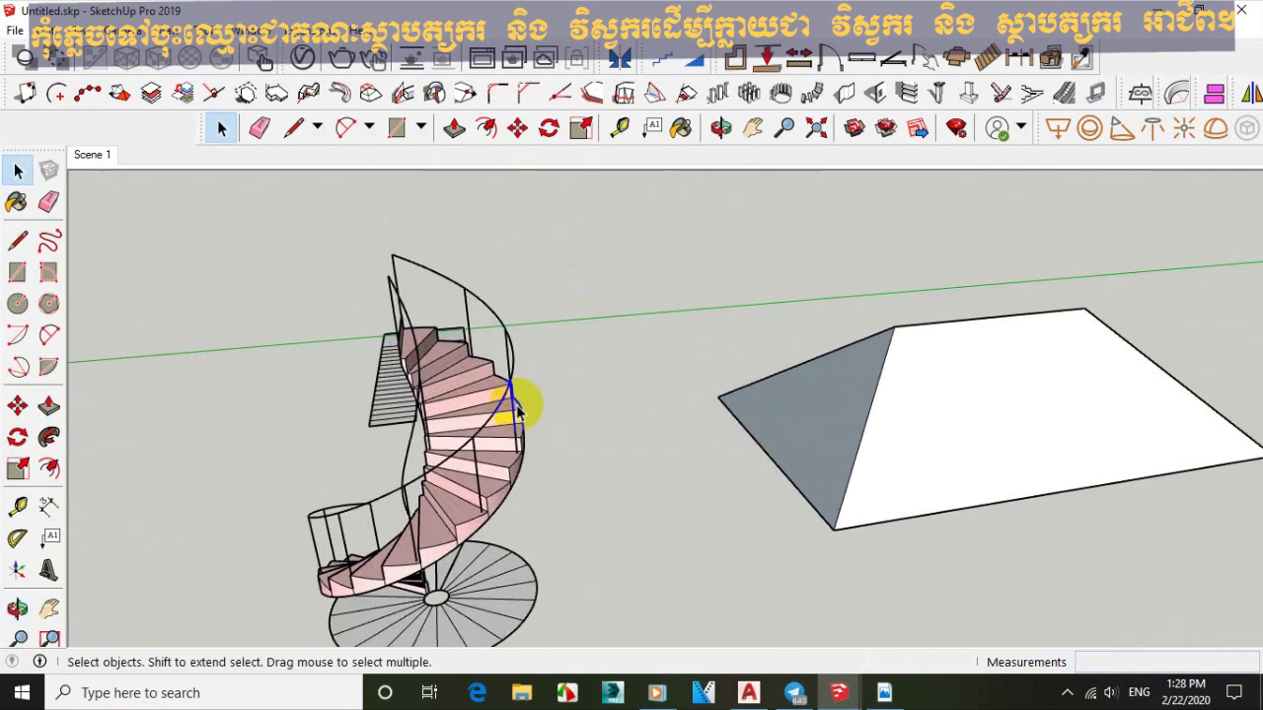
scroll(553, 434, down, 3)
mouse_move(553, 434)
middle_down()
mouse_move(575, 419)
mouse_move(563, 418)
middle_up()
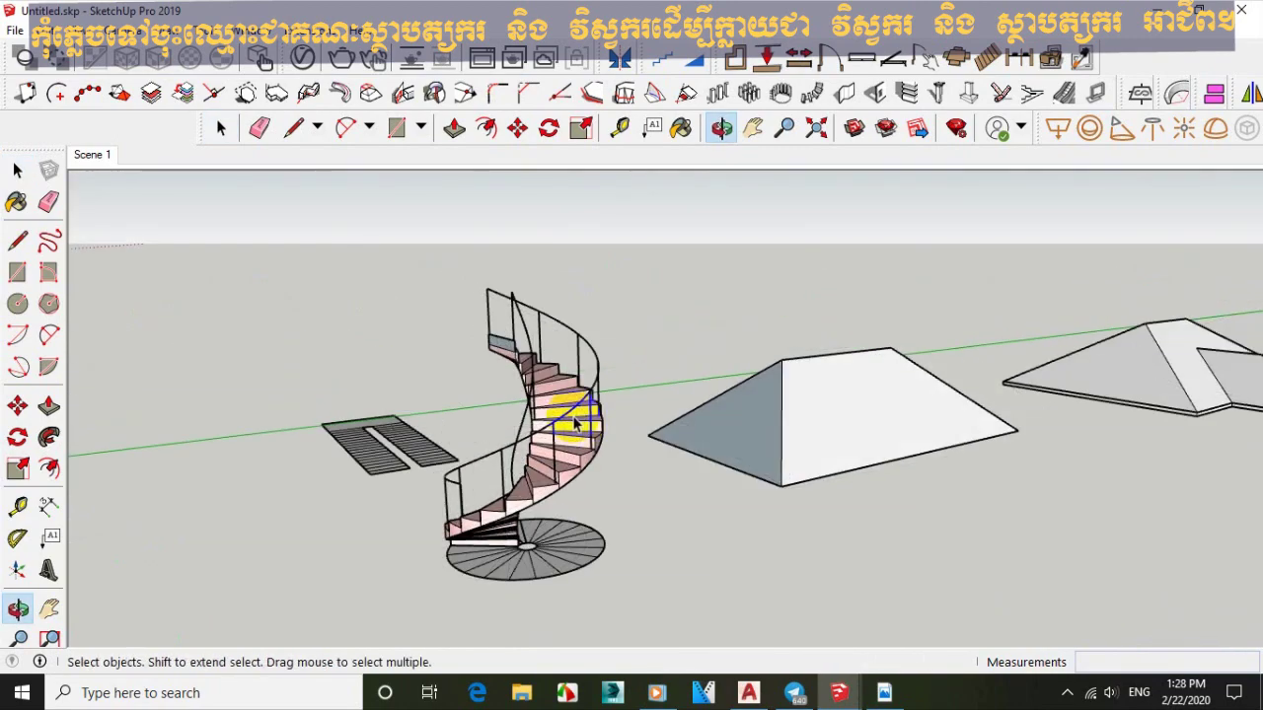
scroll(563, 424, up, 4)
scroll(552, 400, down, 3)
middle_drag(498, 417, 473, 434)
middle_drag(538, 400, 722, 398)
scroll(721, 400, down, 2)
Switch to the sk 2017.skp model and examine the villa's roof, facades, windows and fenced yard from all around.
mouse_move(839, 693)
click(740, 622)
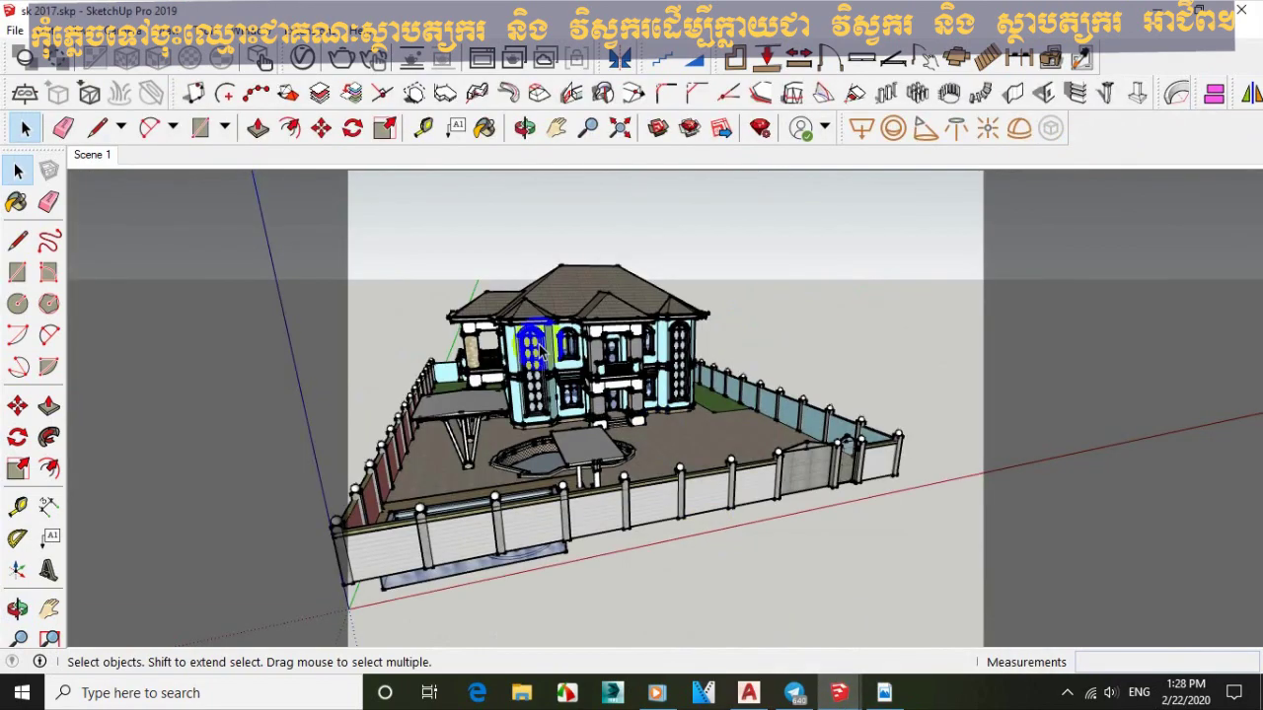
scroll(443, 355, up, 5)
scroll(659, 393, down, 5)
middle_drag(659, 393, 400, 434)
middle_drag(708, 452, 606, 473)
middle_drag(688, 466, 735, 479)
scroll(717, 493, up, 6)
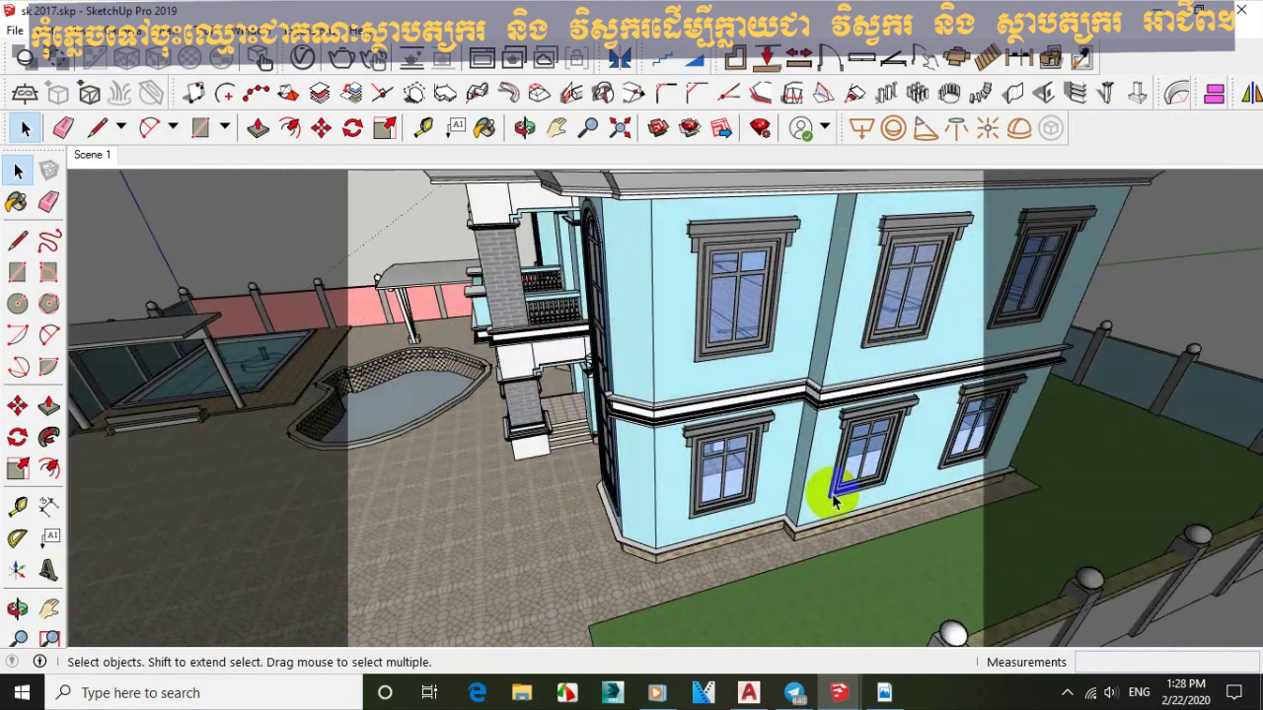
scroll(695, 392, down, 6)
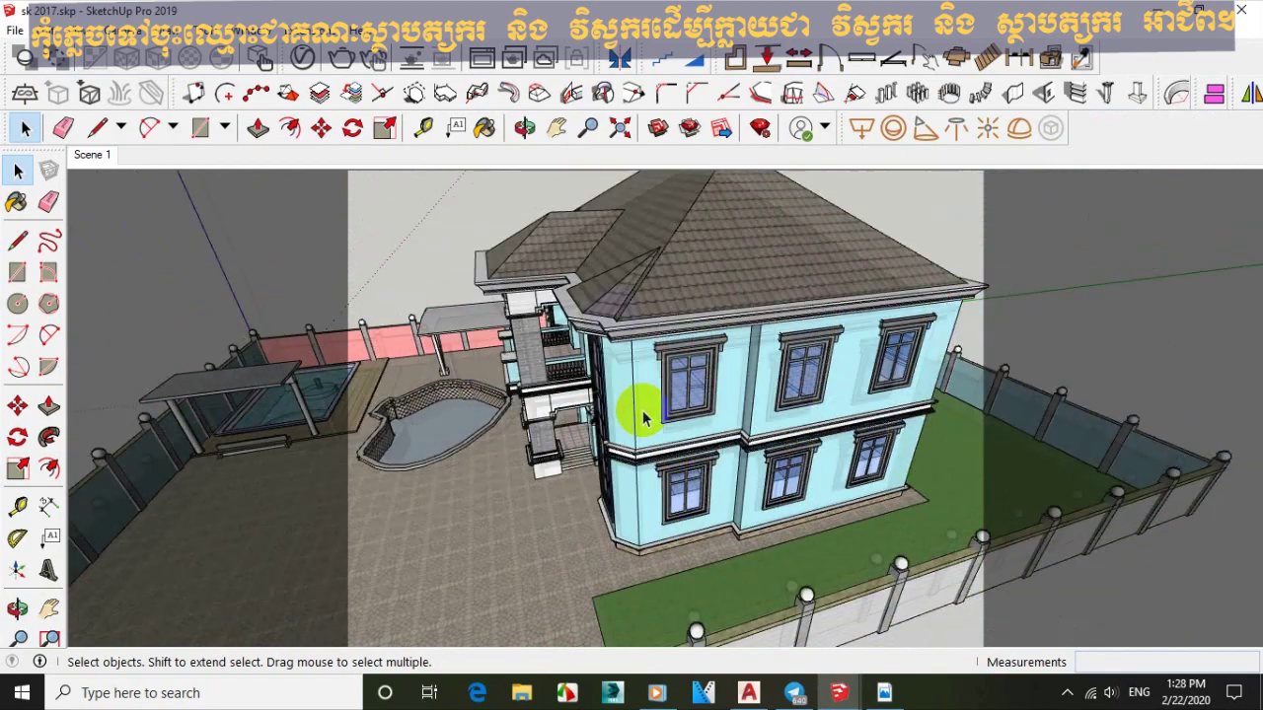
middle_drag(642, 410, 815, 317)
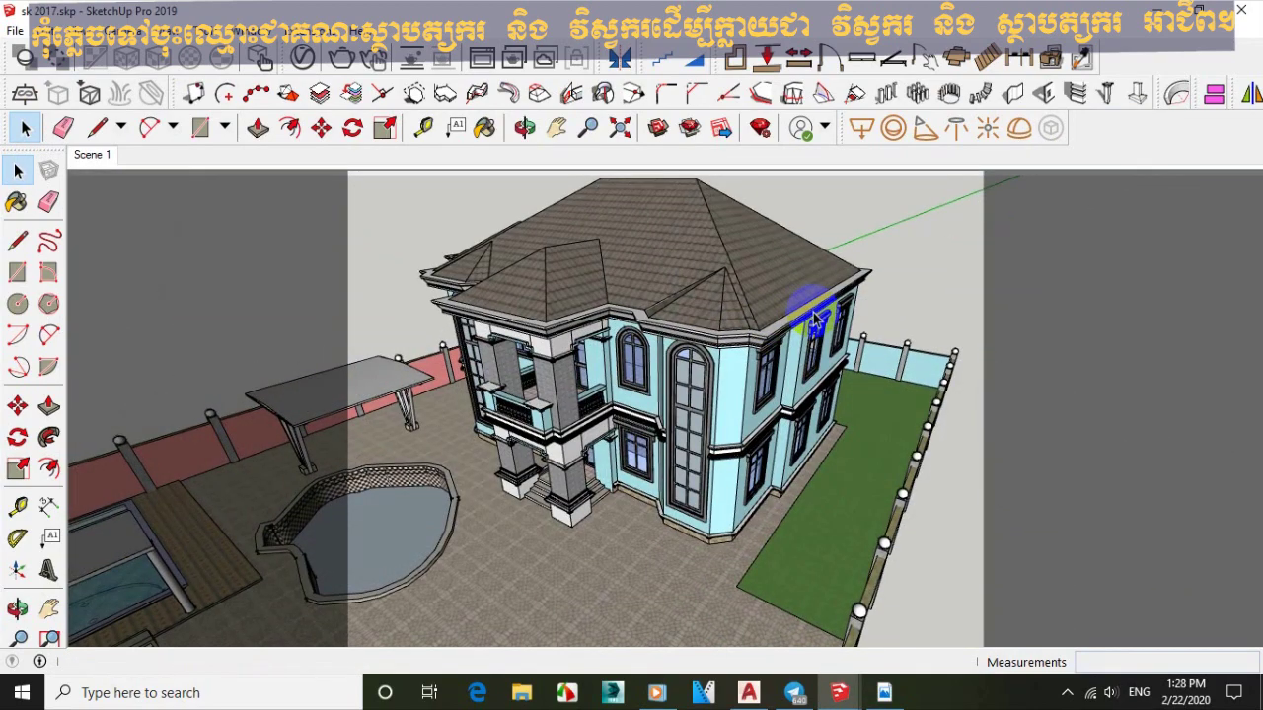
middle_drag(643, 366, 812, 385)
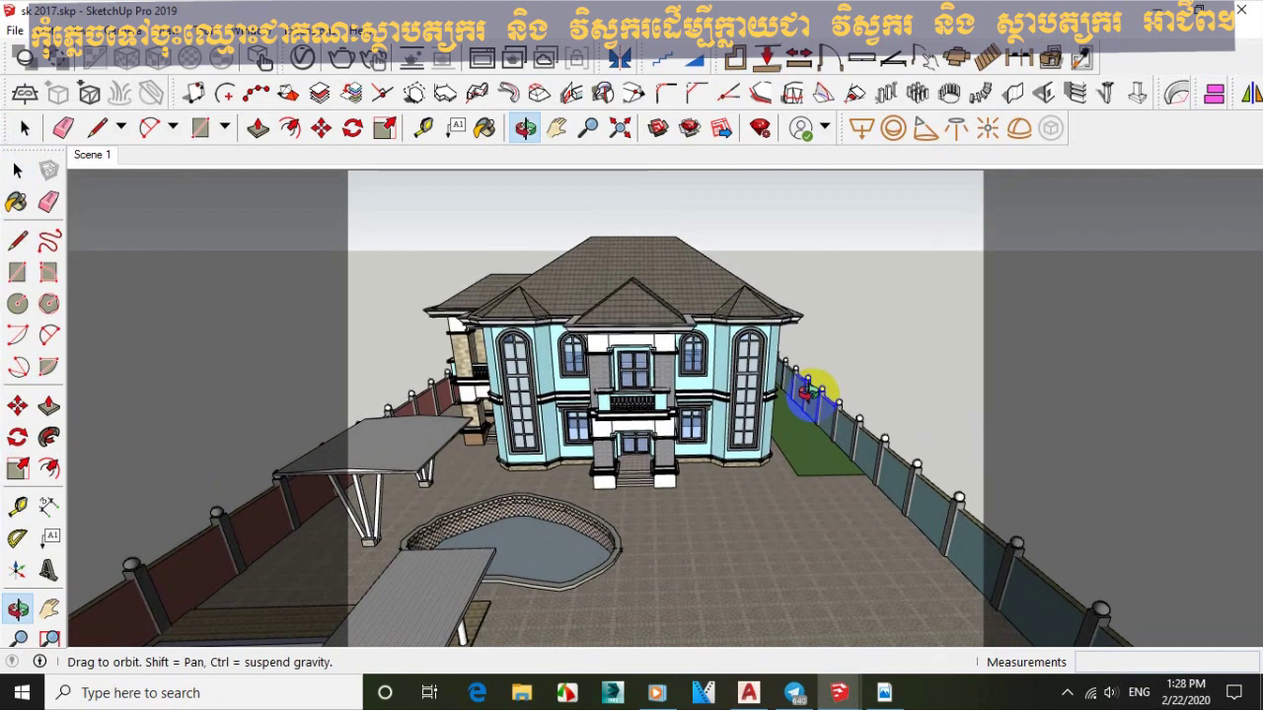
middle_drag(695, 347, 750, 389)
middle_drag(760, 513, 646, 417)
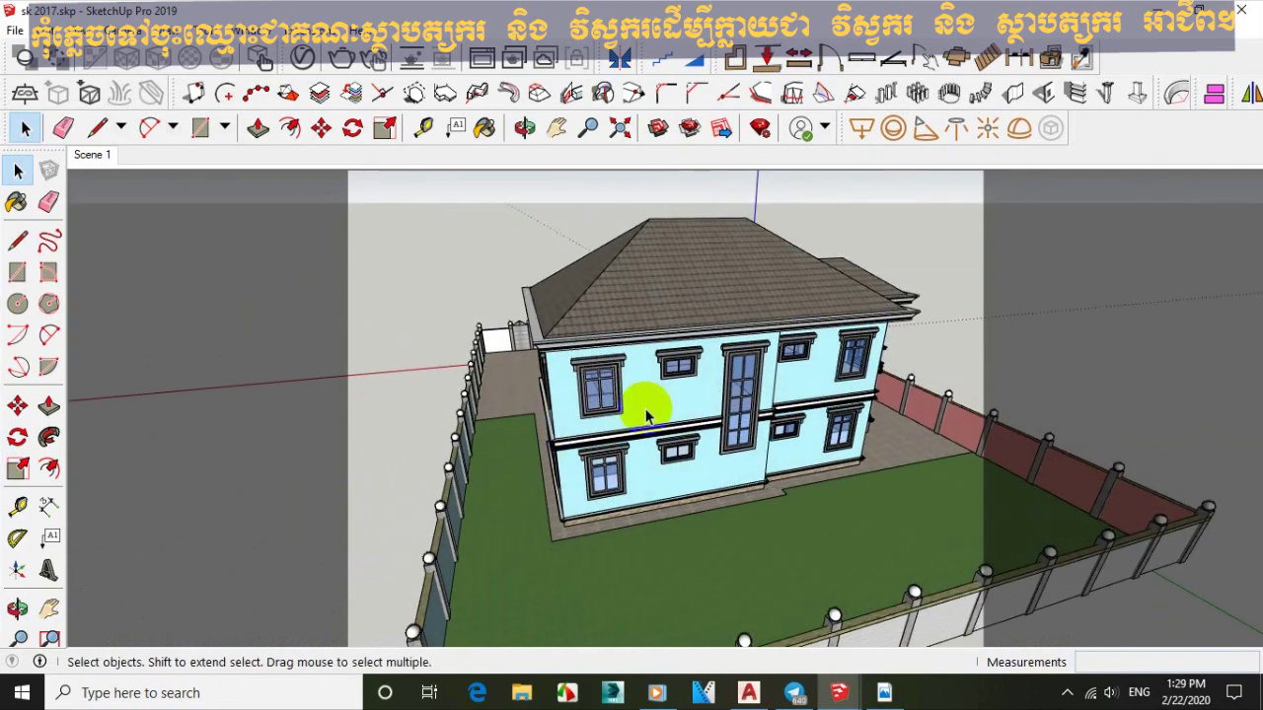
scroll(646, 416, down, 5)
Switch to Autocad.pdf in Adobe Acrobat Pro and review the course contents, drawing command list and Villa 1 plans up to page 5.
click(884, 693)
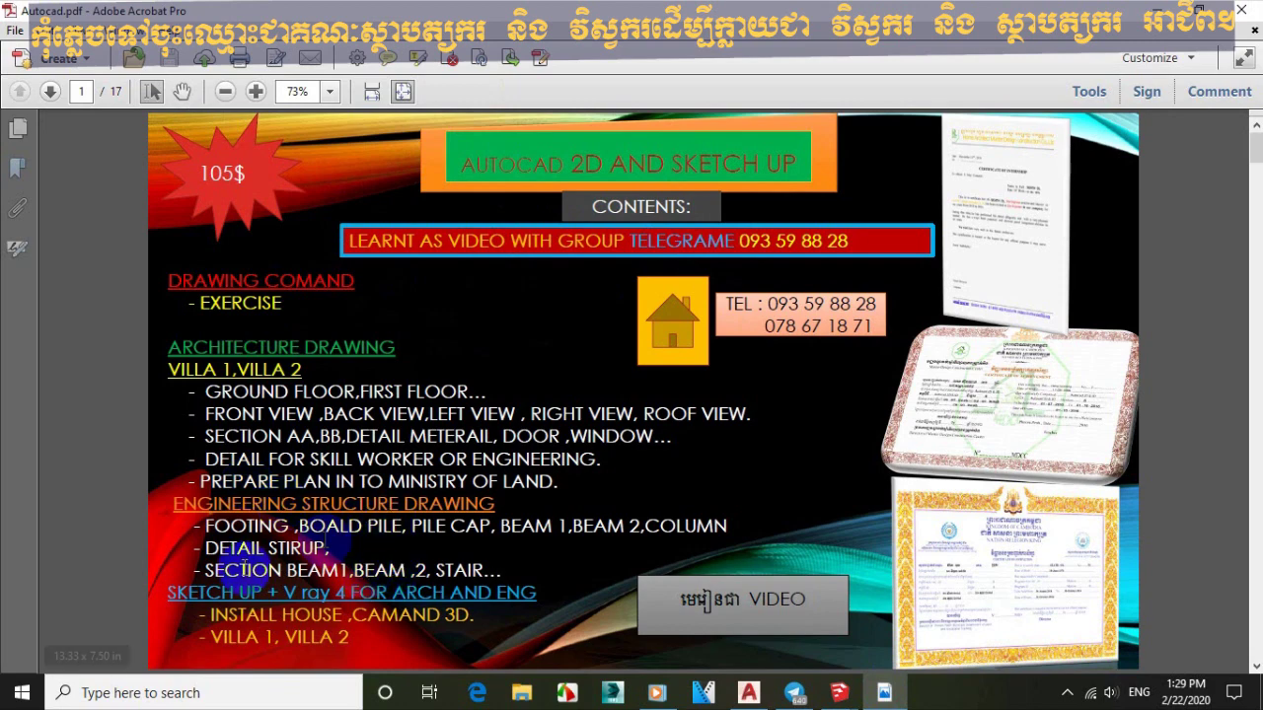
scroll(326, 537, down, 3)
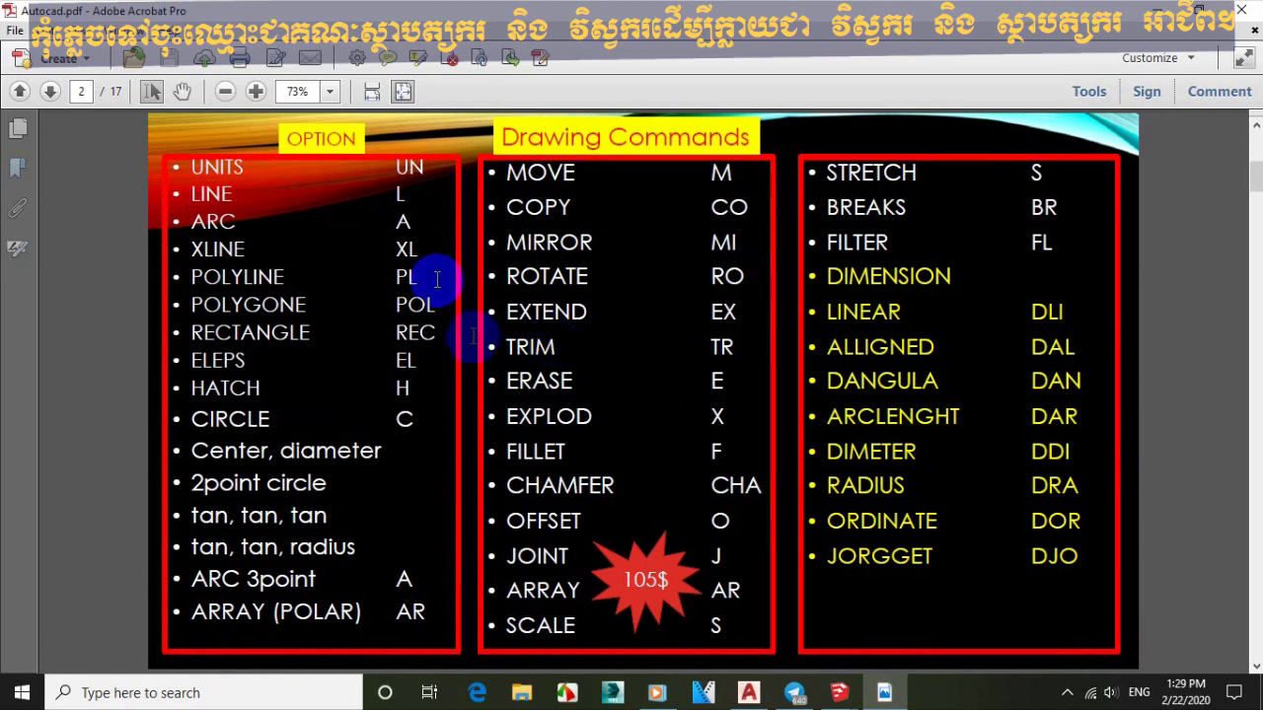
scroll(361, 336, down, 3)
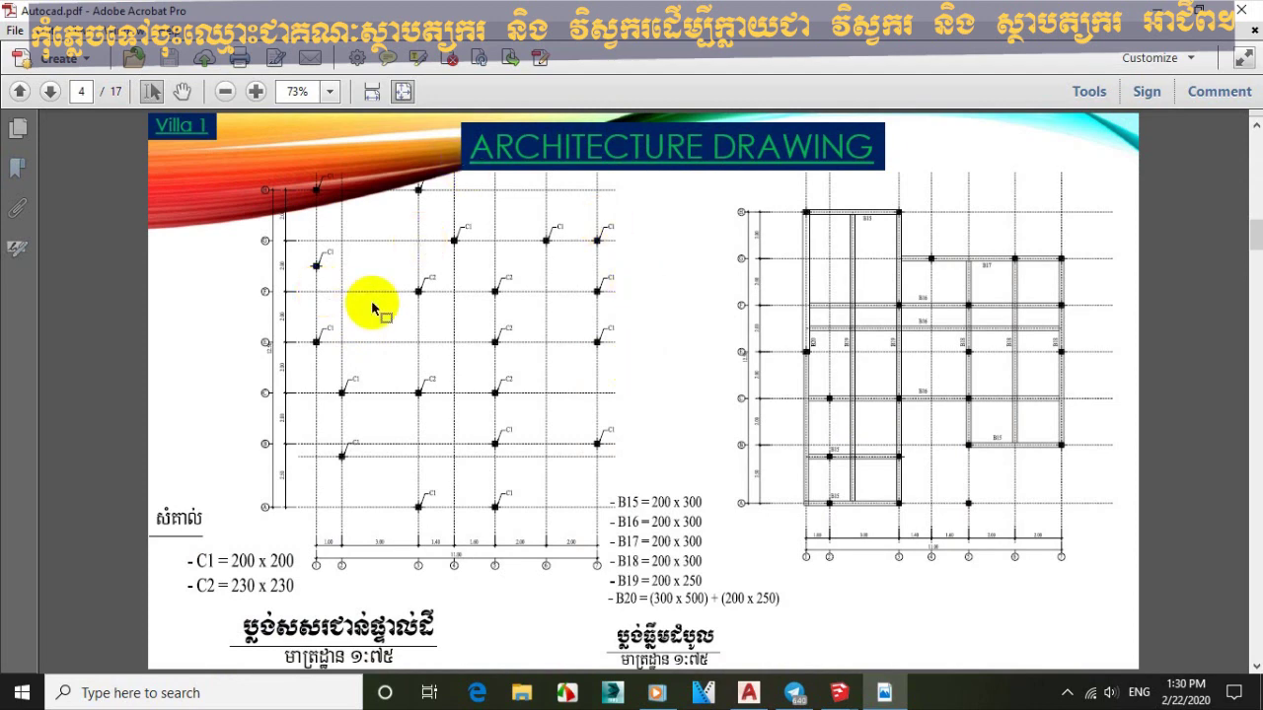
scroll(446, 289, down, 1)
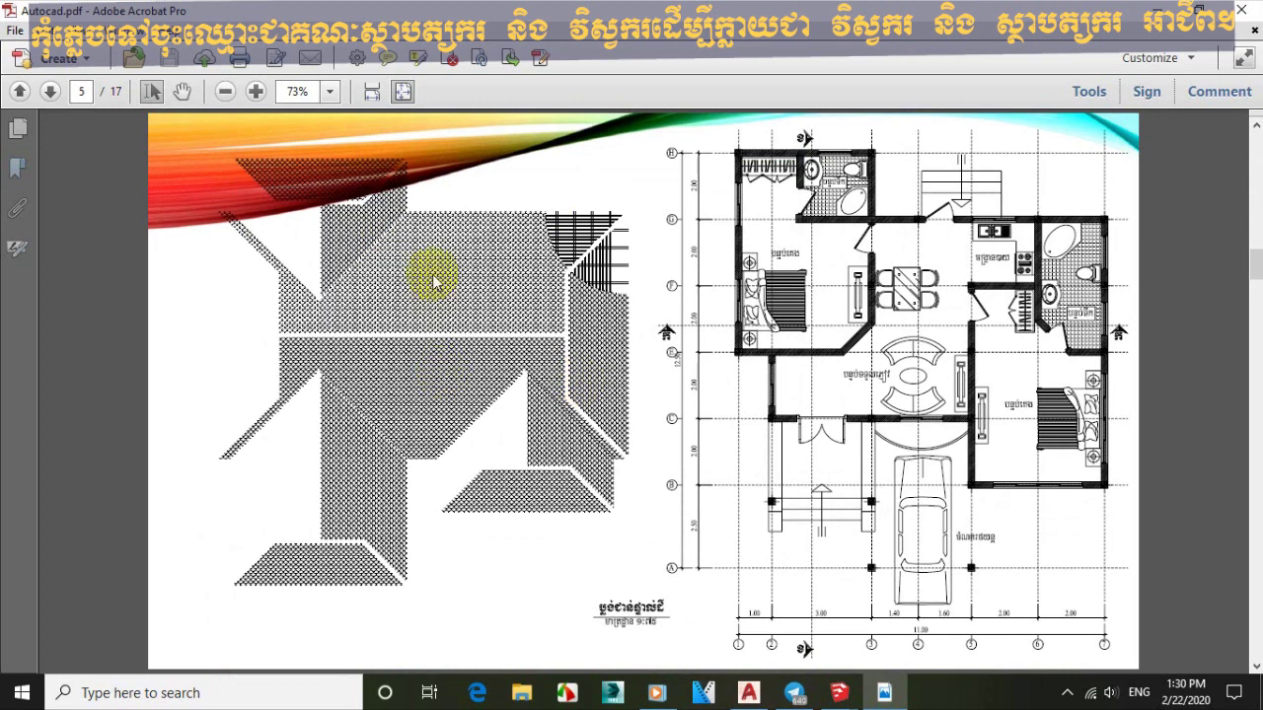
scroll(432, 282, up, 1)
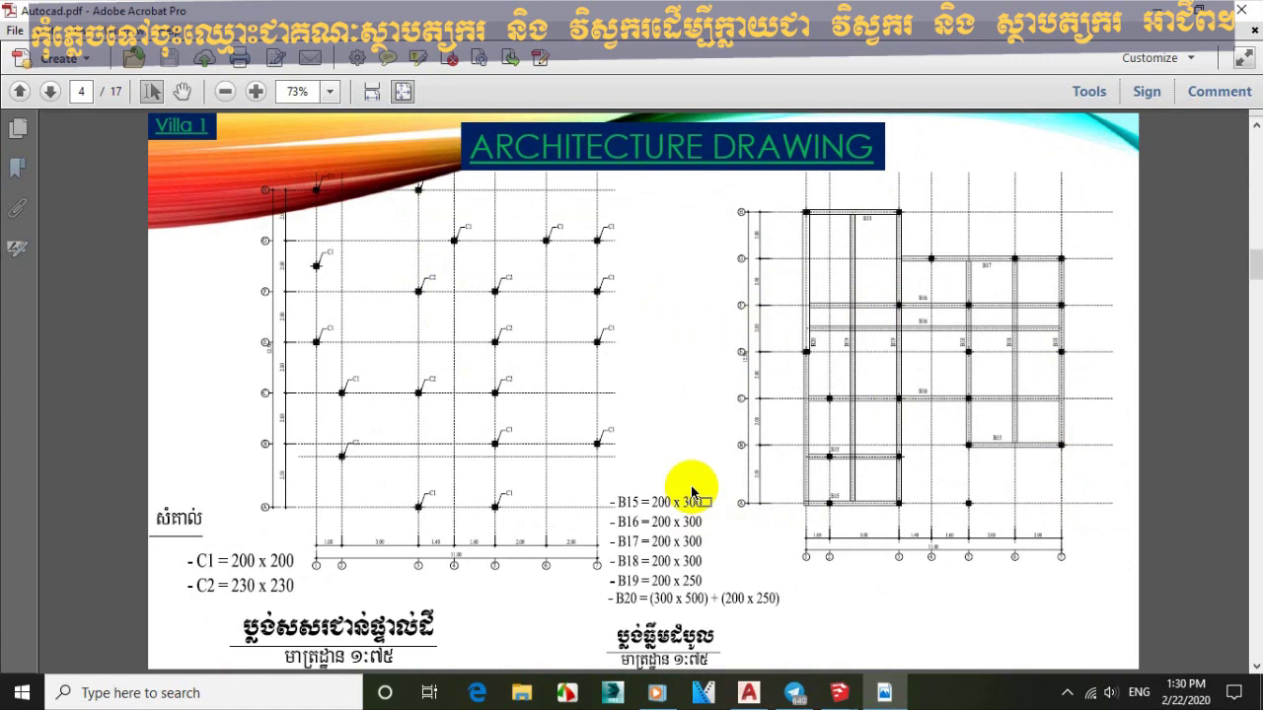
scroll(492, 363, down, 3)
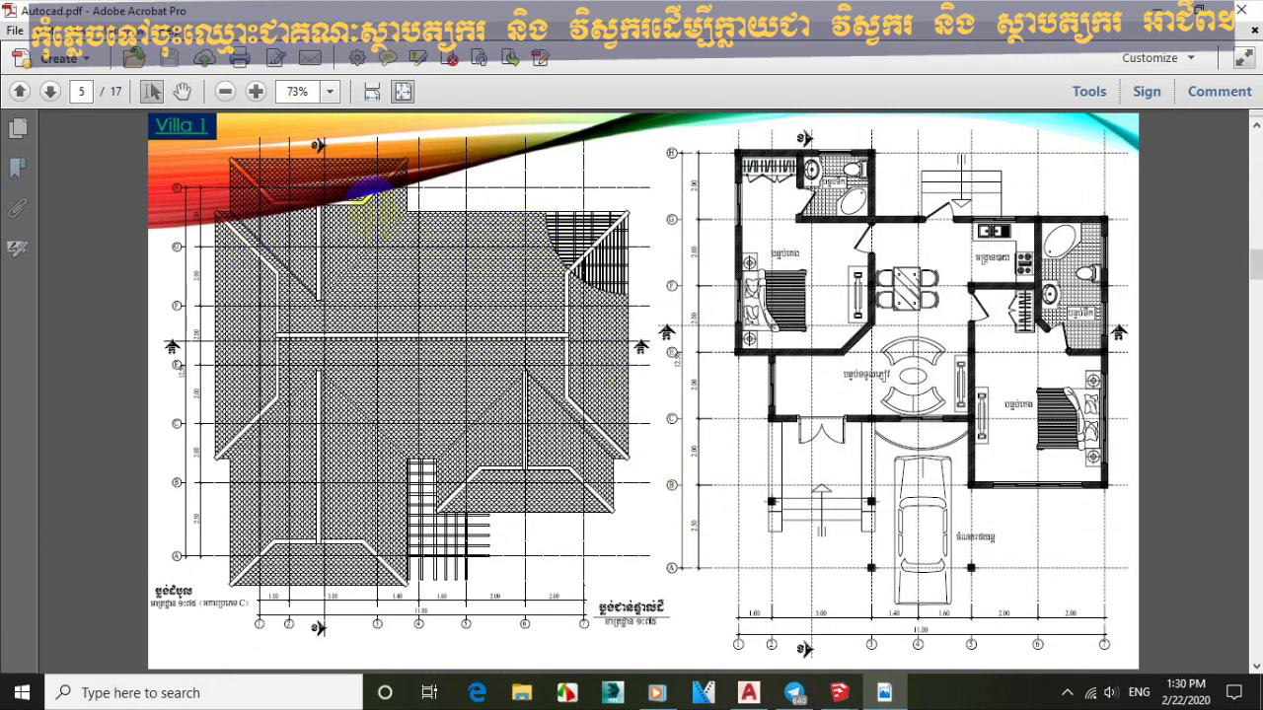
click(356, 196)
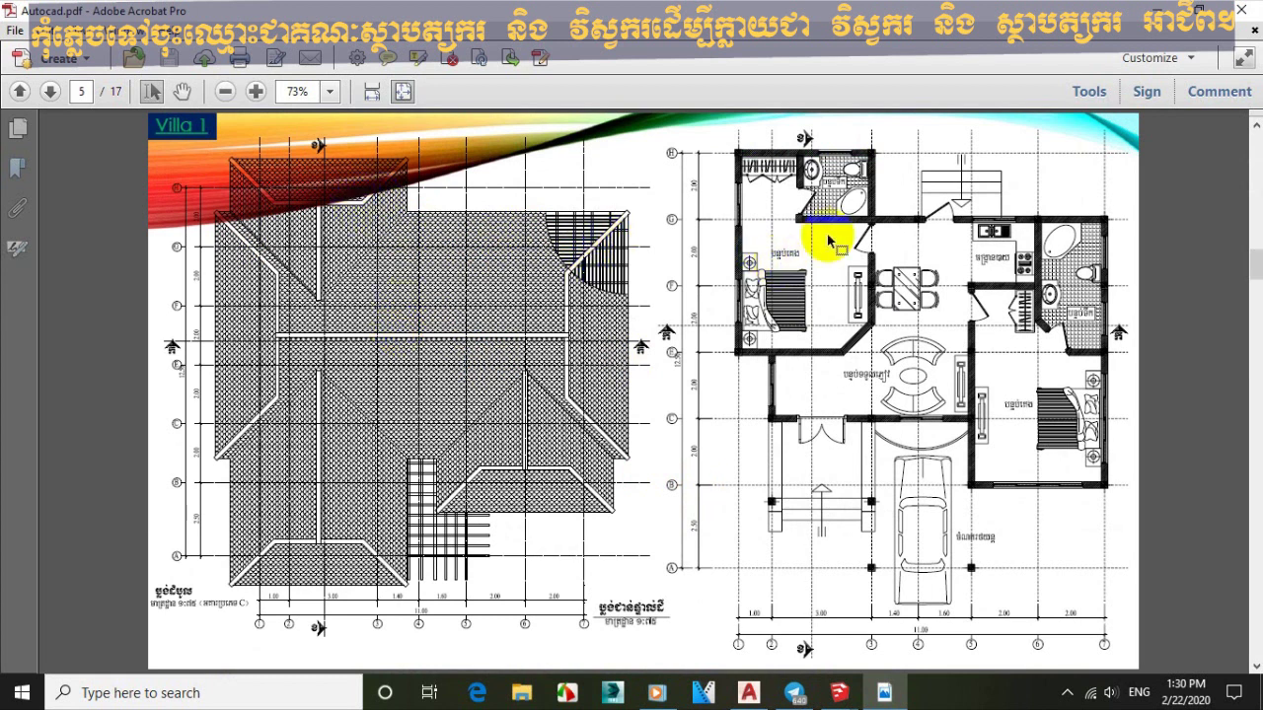
click(850, 198)
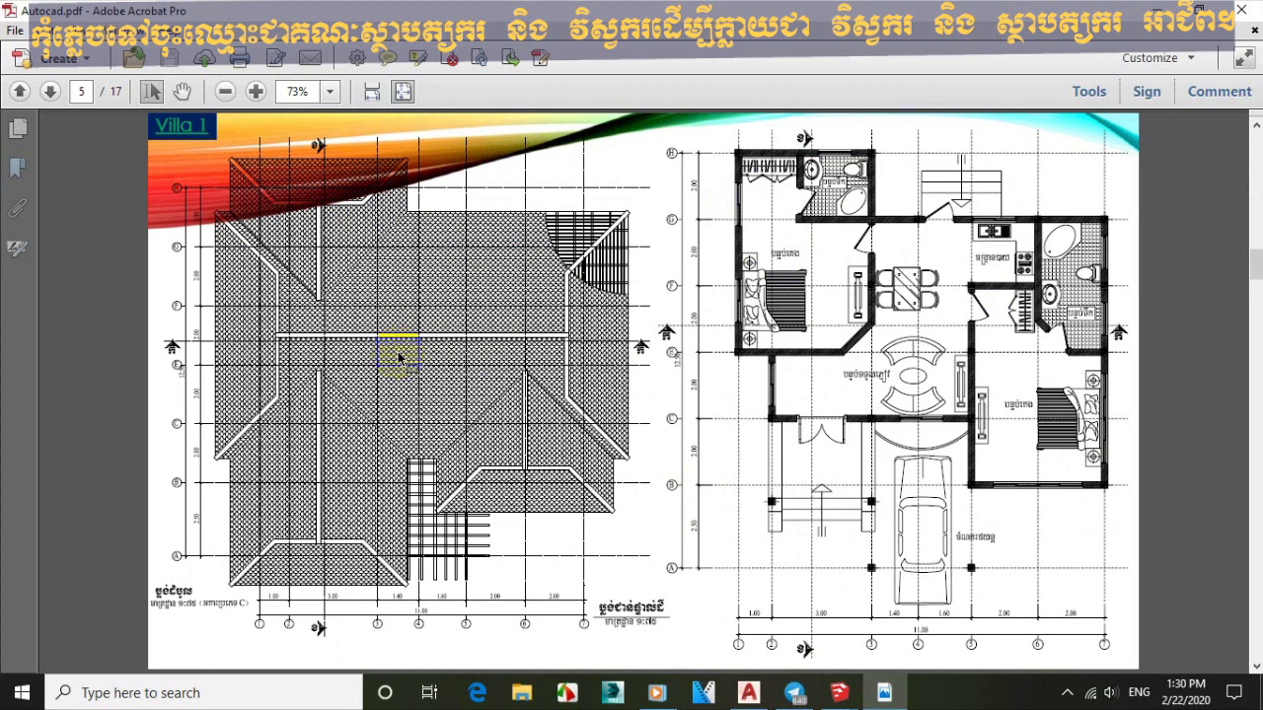
Review the Villa 1 elevations, sections and the dimensioned floor plan on pages 5 to 9 of the course PDF.
scroll(402, 358, down, 3)
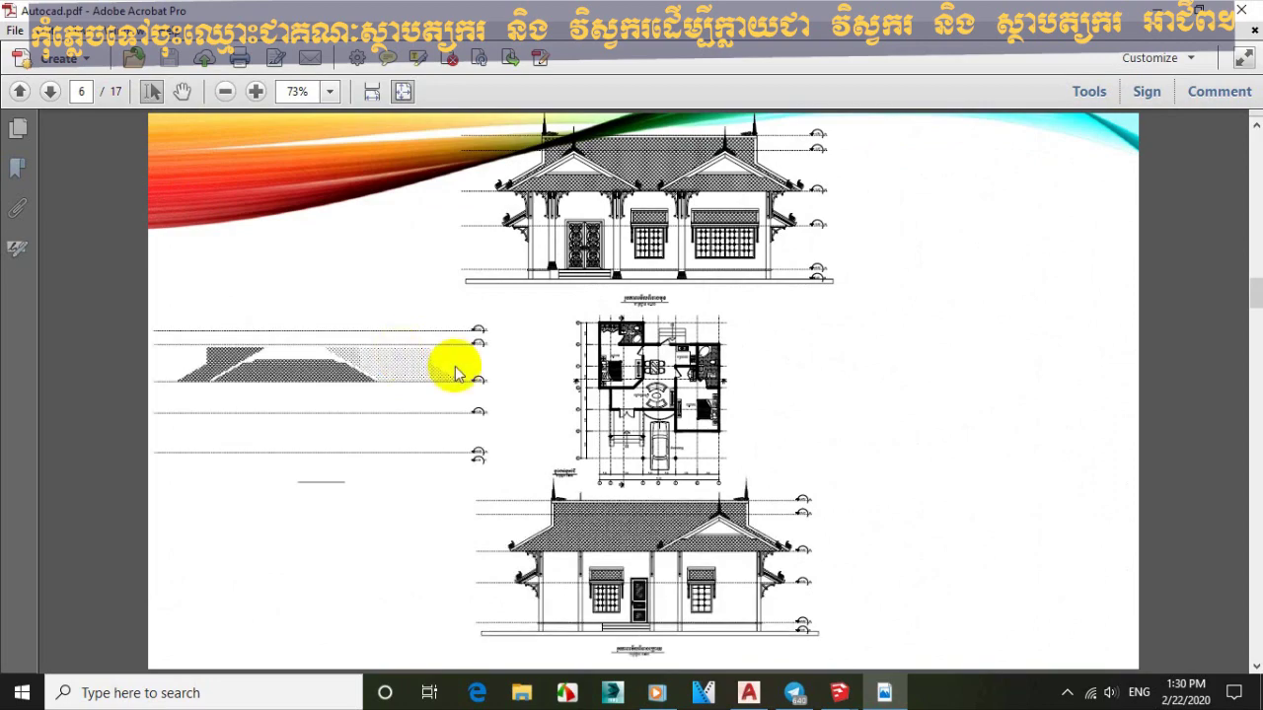
scroll(456, 373, up, 3)
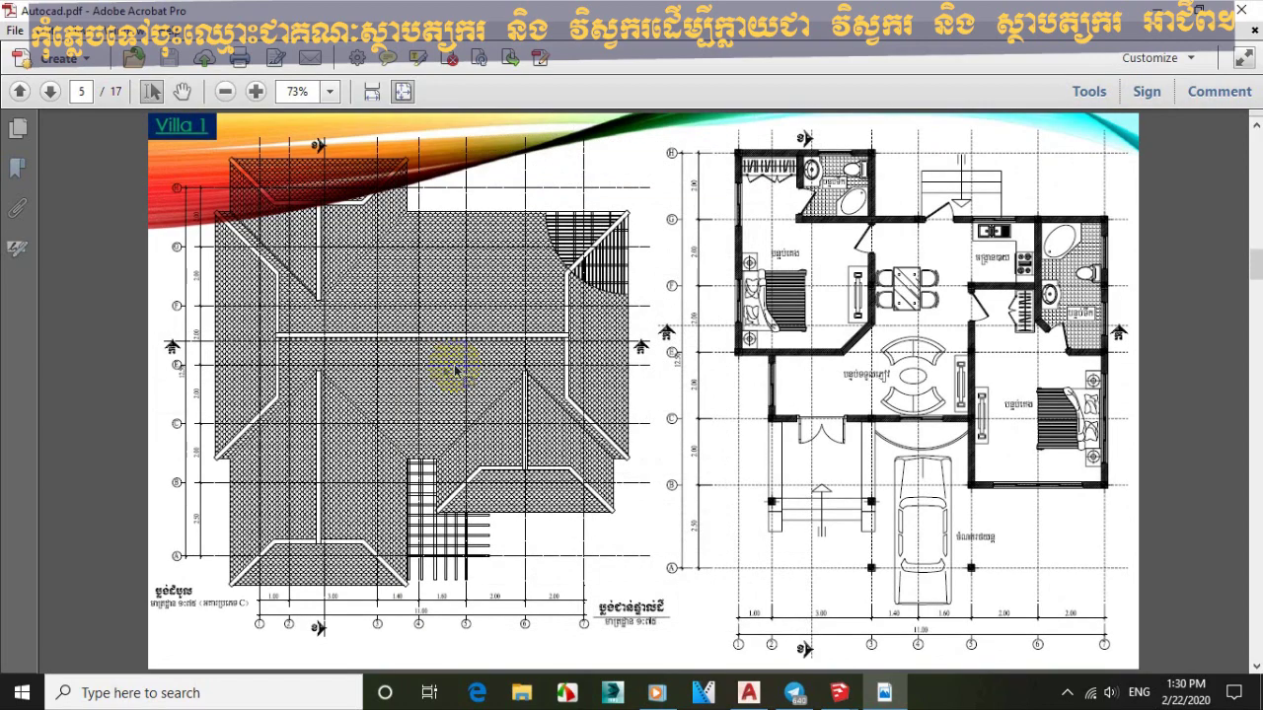
scroll(445, 373, down, 3)
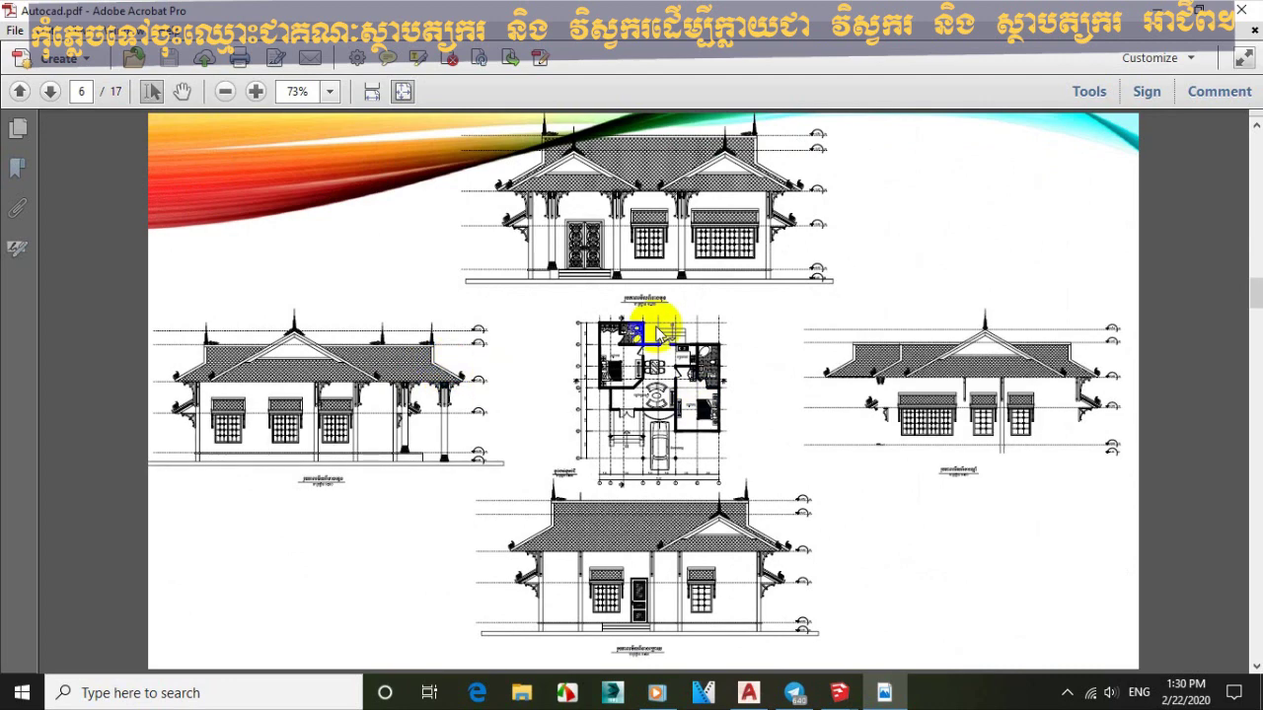
drag(662, 329, 653, 333)
scroll(583, 362, down, 3)
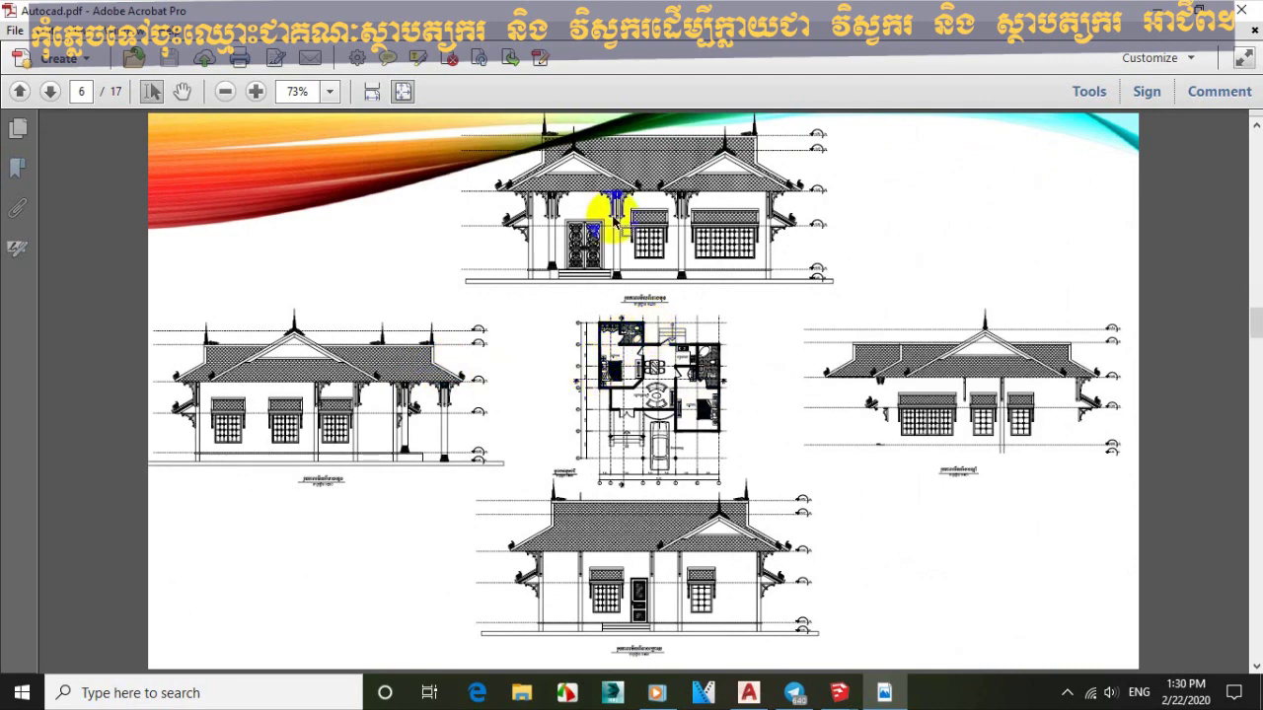
scroll(573, 472, down, 3)
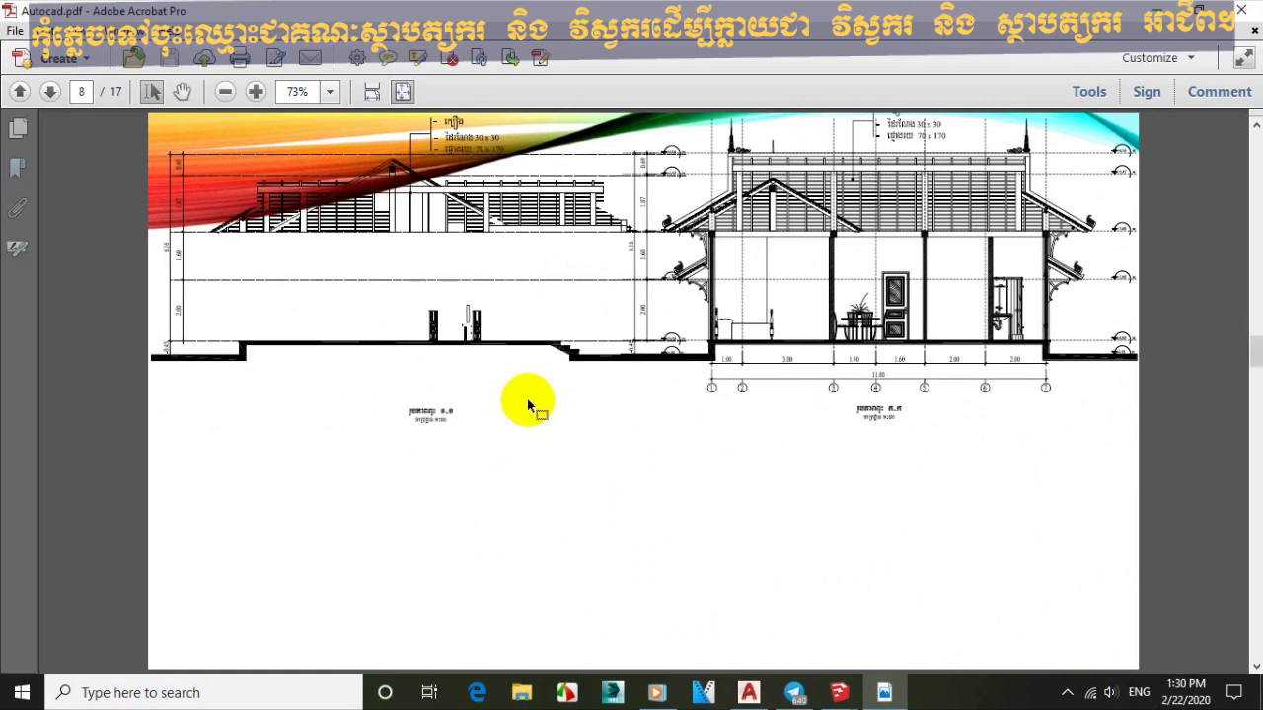
scroll(527, 405, down, 3)
Switch to the Untitled.skp model in SketchUp and examine the stepped block arch up close from several angles.
mouse_move(841, 696)
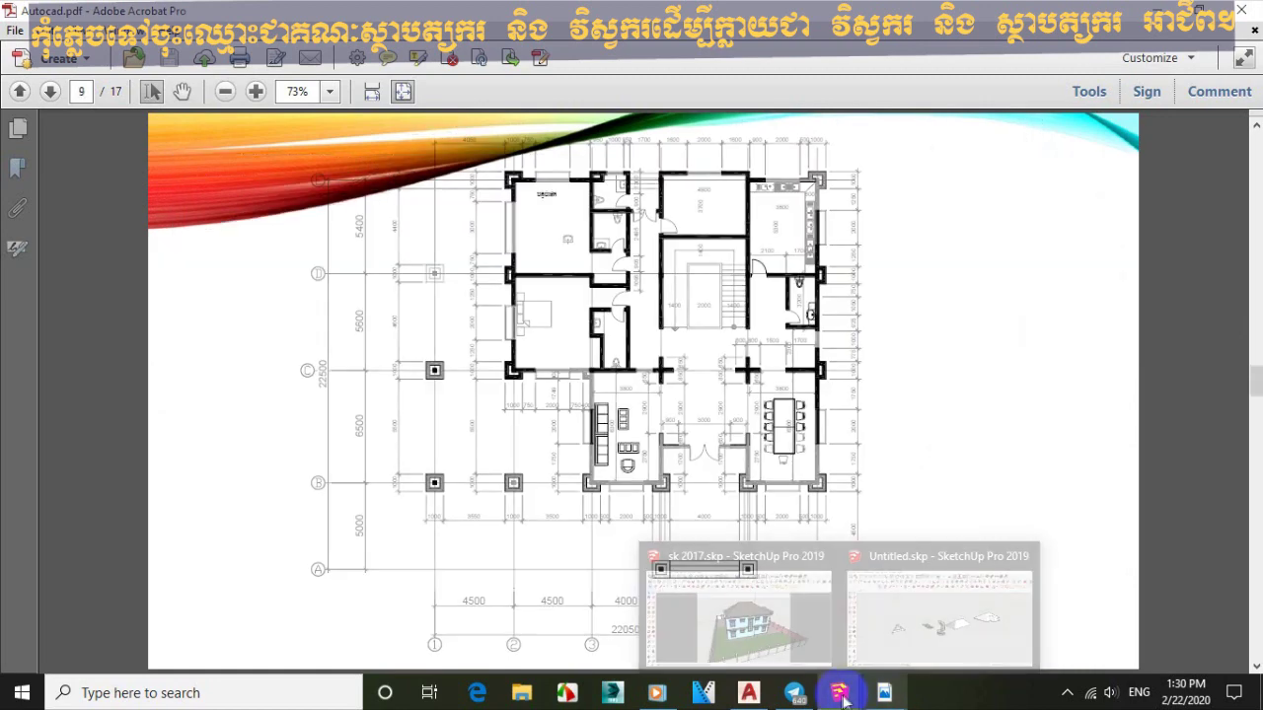
click(879, 614)
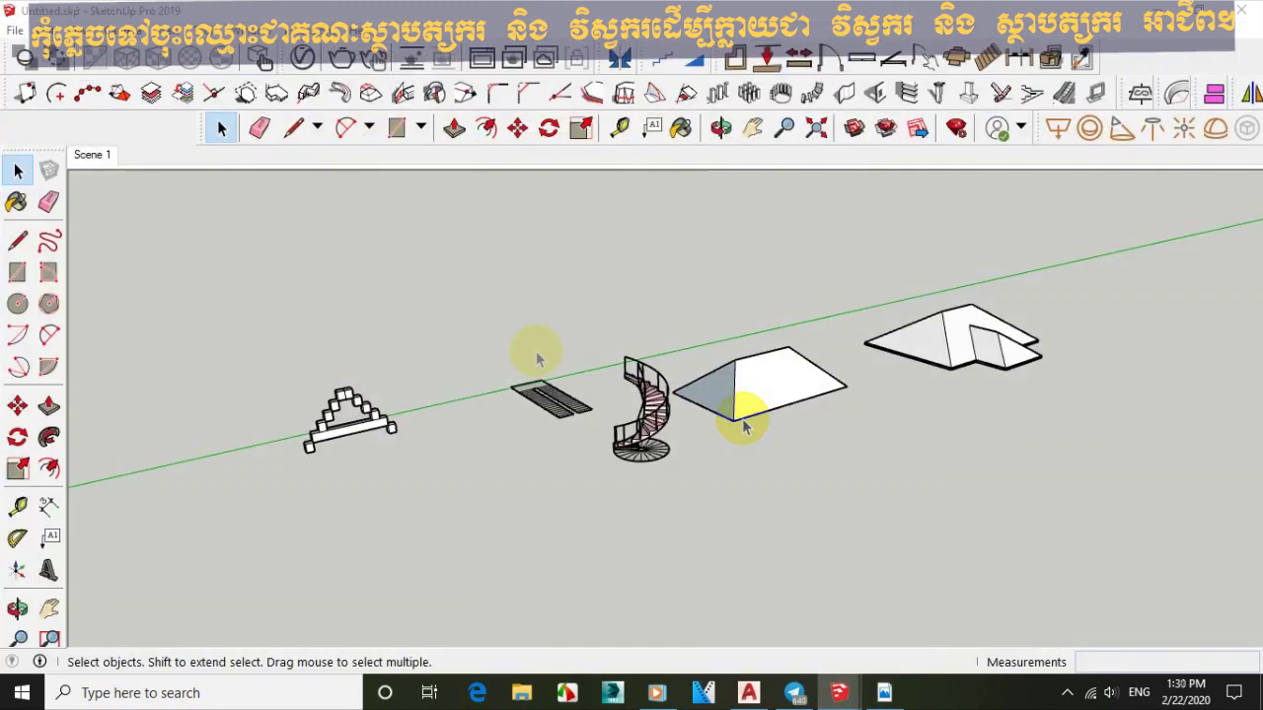
scroll(668, 375, down, 3)
middle_drag(668, 375, 543, 394)
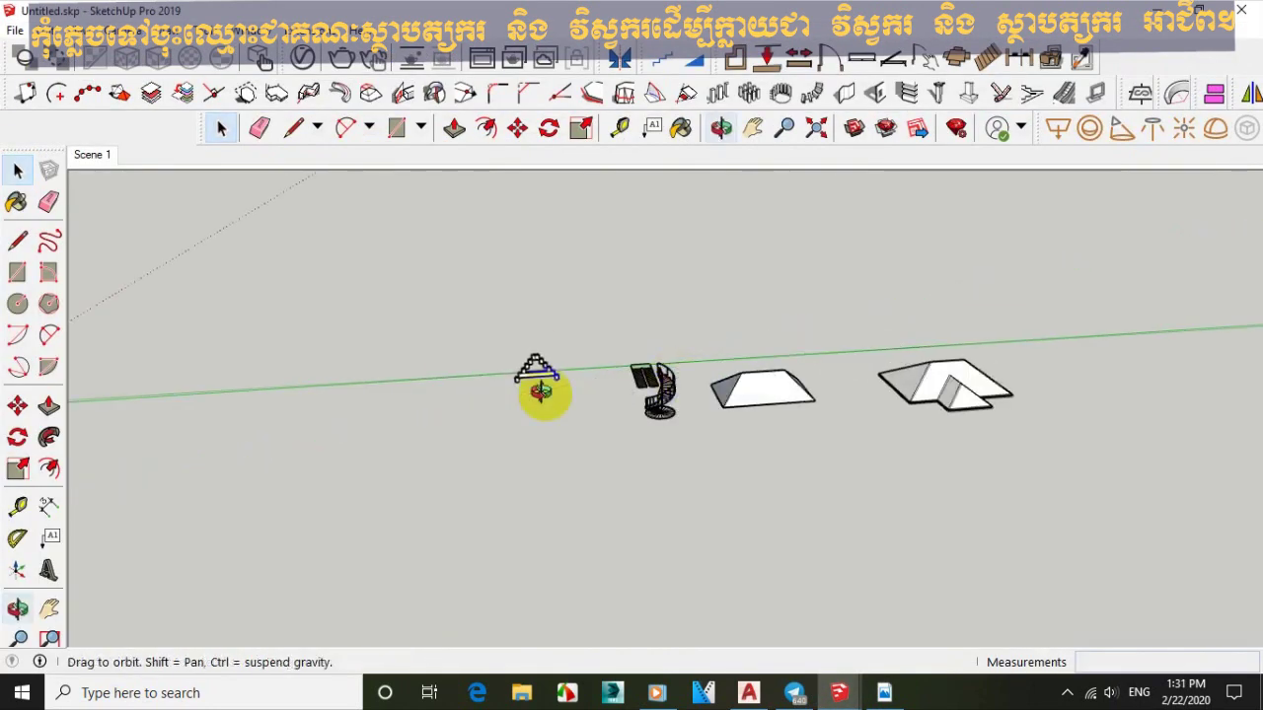
scroll(546, 352, up, 5)
scroll(545, 352, up, 3)
mouse_move(543, 338)
middle_down()
mouse_move(761, 338)
mouse_move(523, 367)
mouse_move(543, 347)
mouse_move(549, 357)
middle_up()
scroll(483, 347, up, 2)
scroll(544, 369, down, 4)
scroll(546, 355, up, 4)
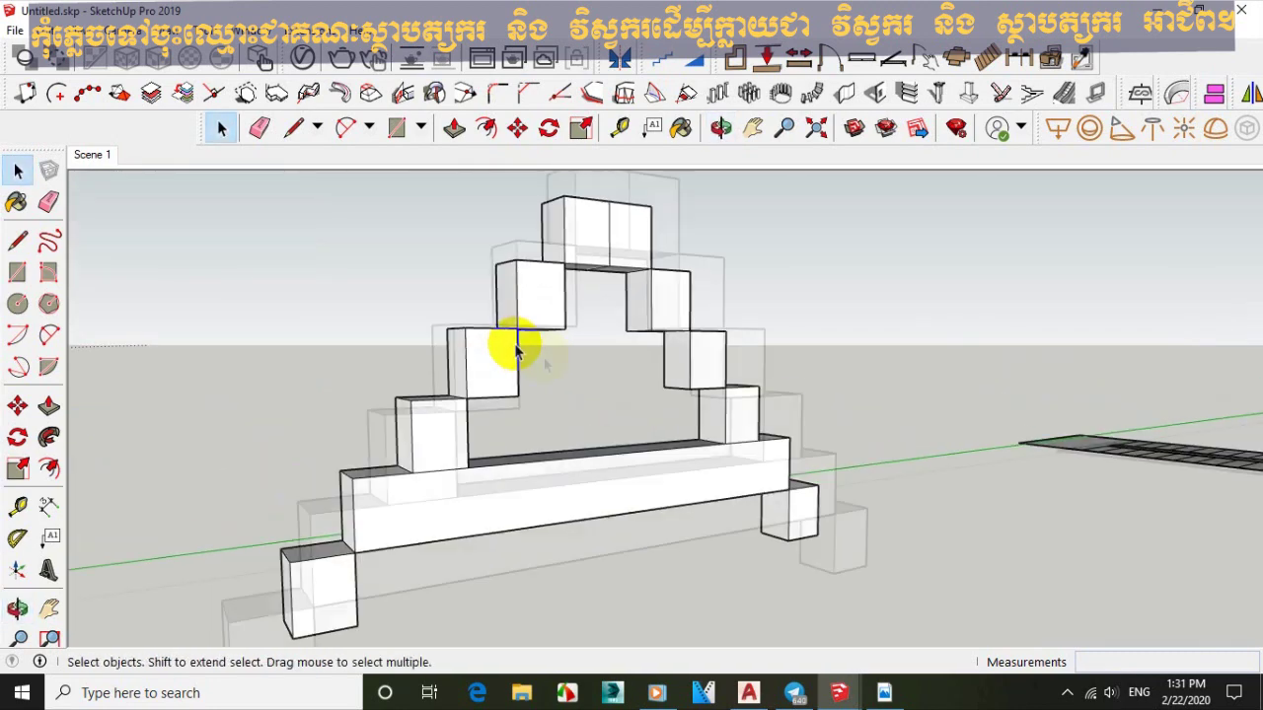
scroll(668, 366, down, 5)
scroll(666, 391, up, 3)
scroll(510, 352, up, 3)
middle_drag(510, 352, 595, 380)
scroll(691, 394, up, 5)
scroll(624, 394, down, 4)
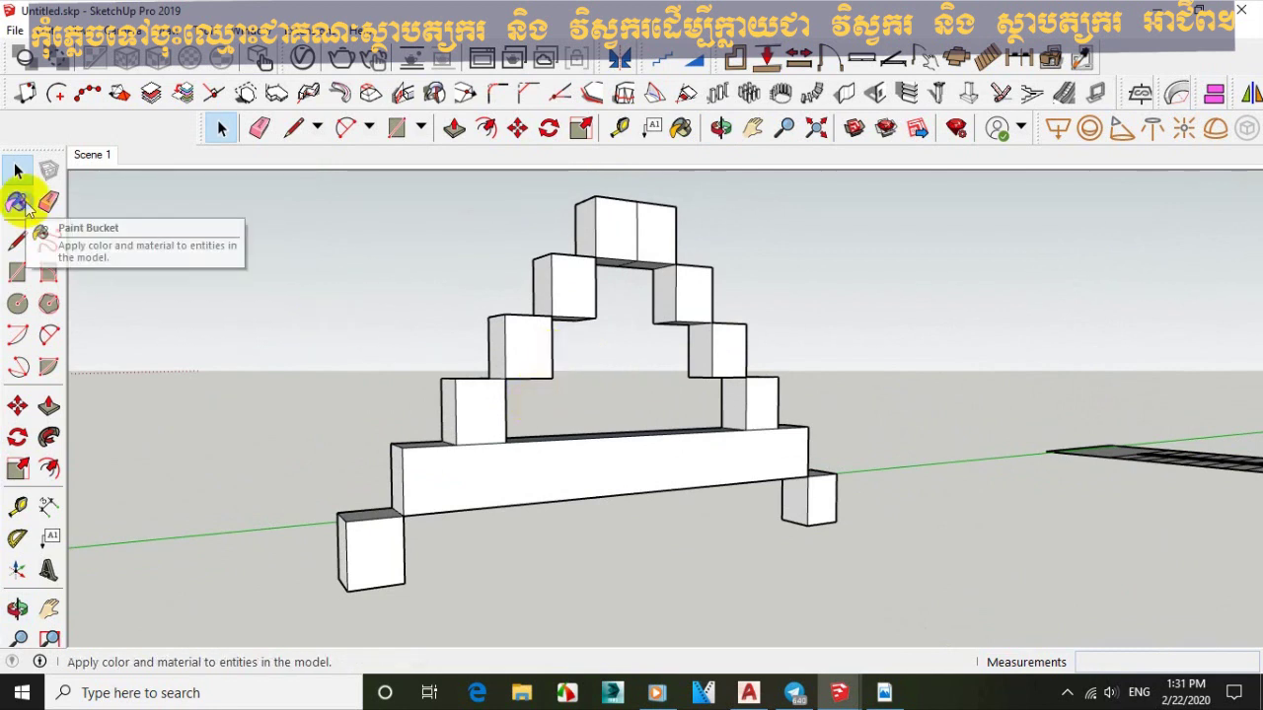
Paint the front faces of the arch's long beam and the right-hand block just below its peak with Color A01.
click(18, 202)
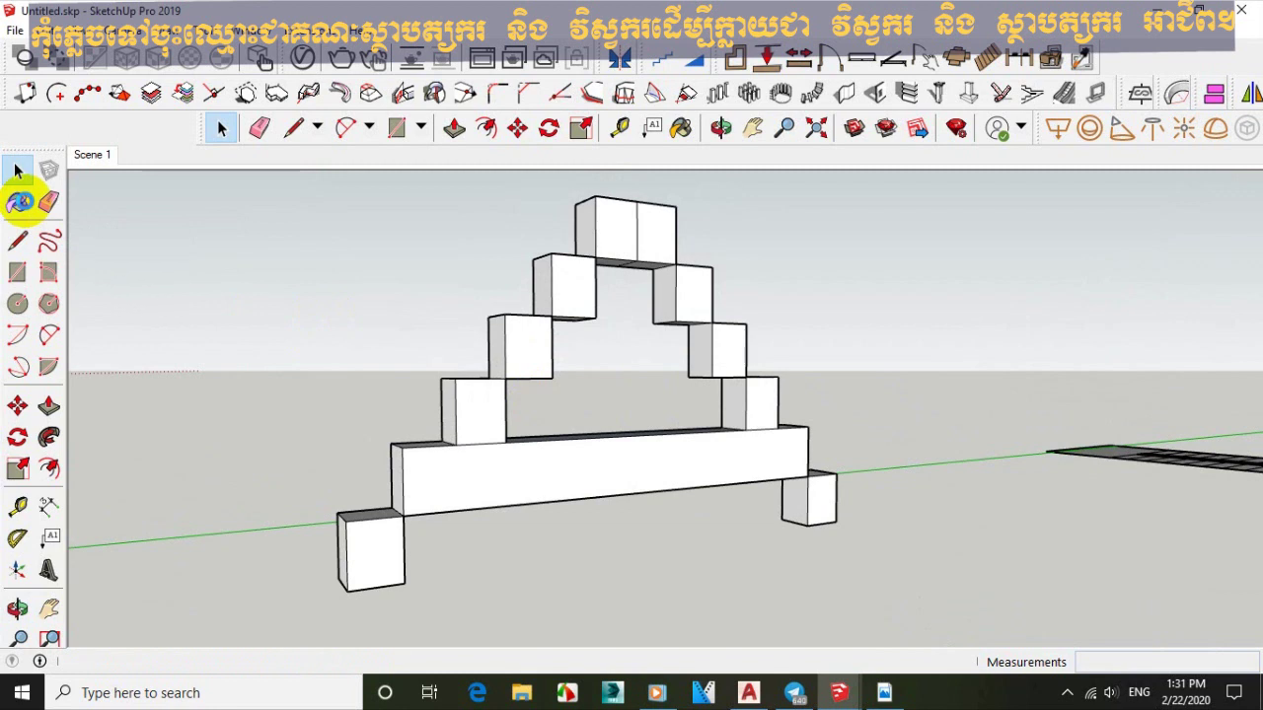
click(699, 300)
click(624, 449)
key(space)
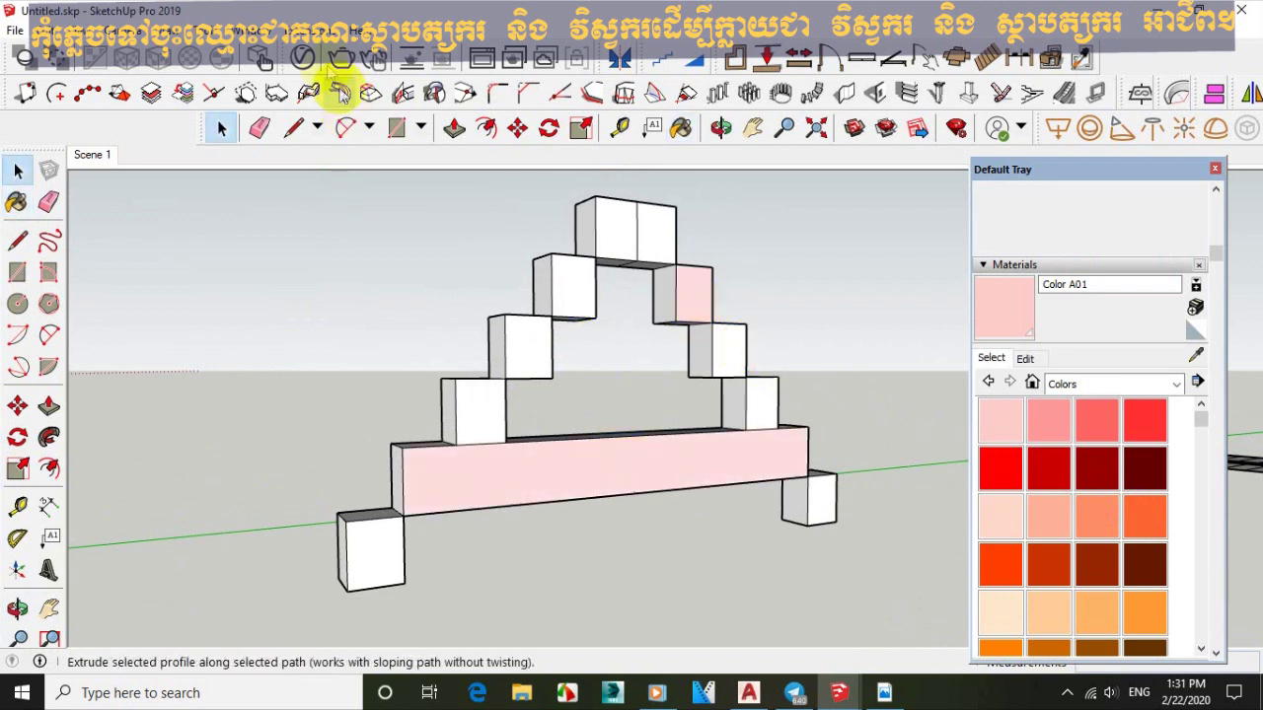
Open the V-Ray Asset Editor, select the Color A01 material and expand the material library.
click(305, 58)
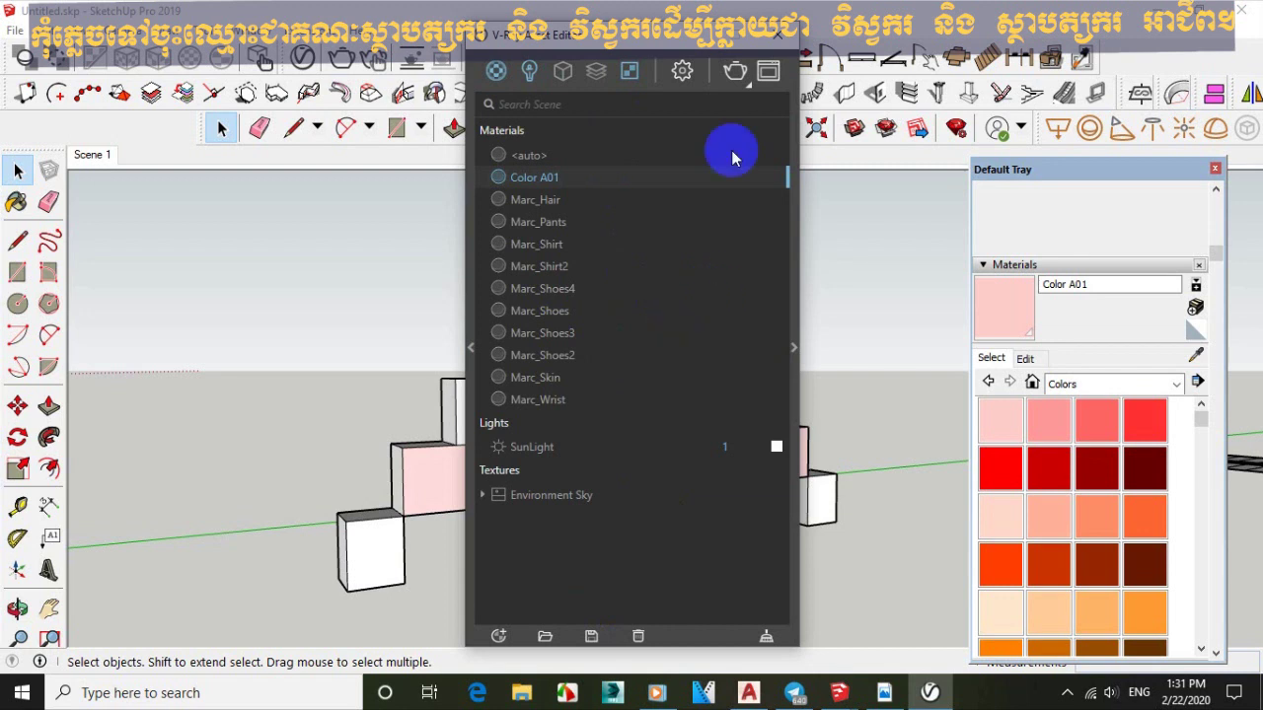
click(544, 202)
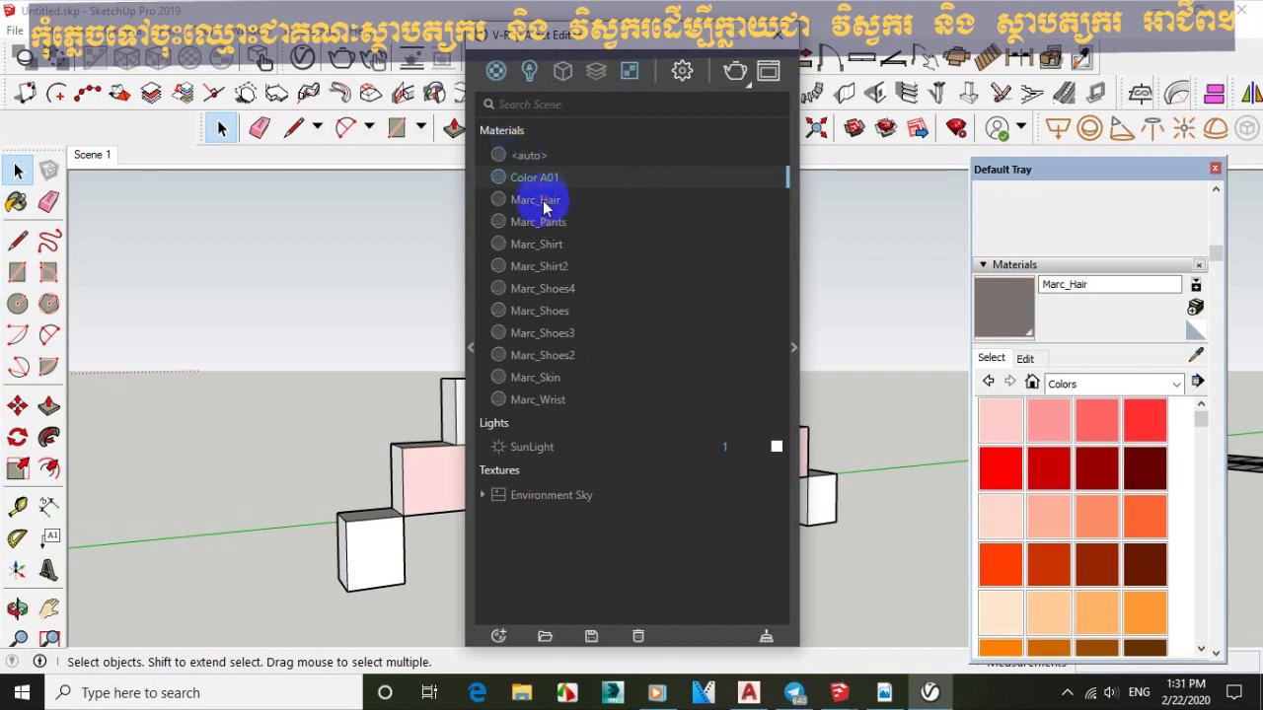
click(545, 183)
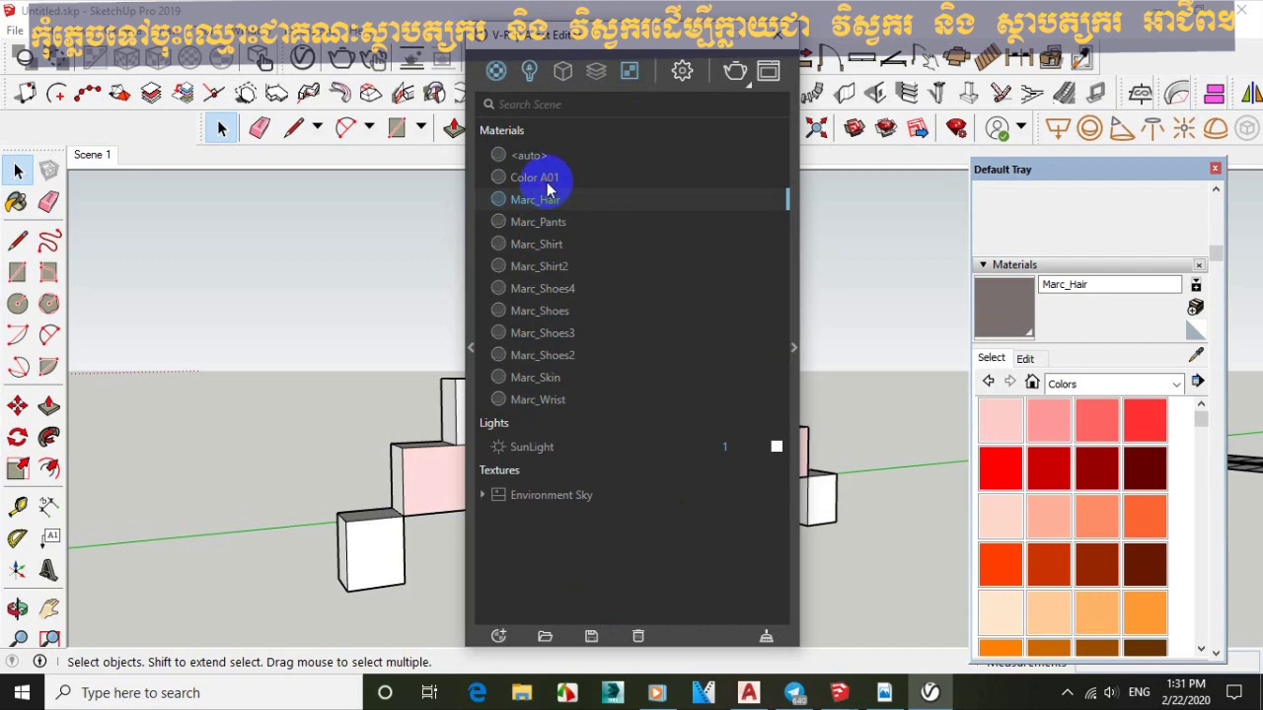
click(468, 347)
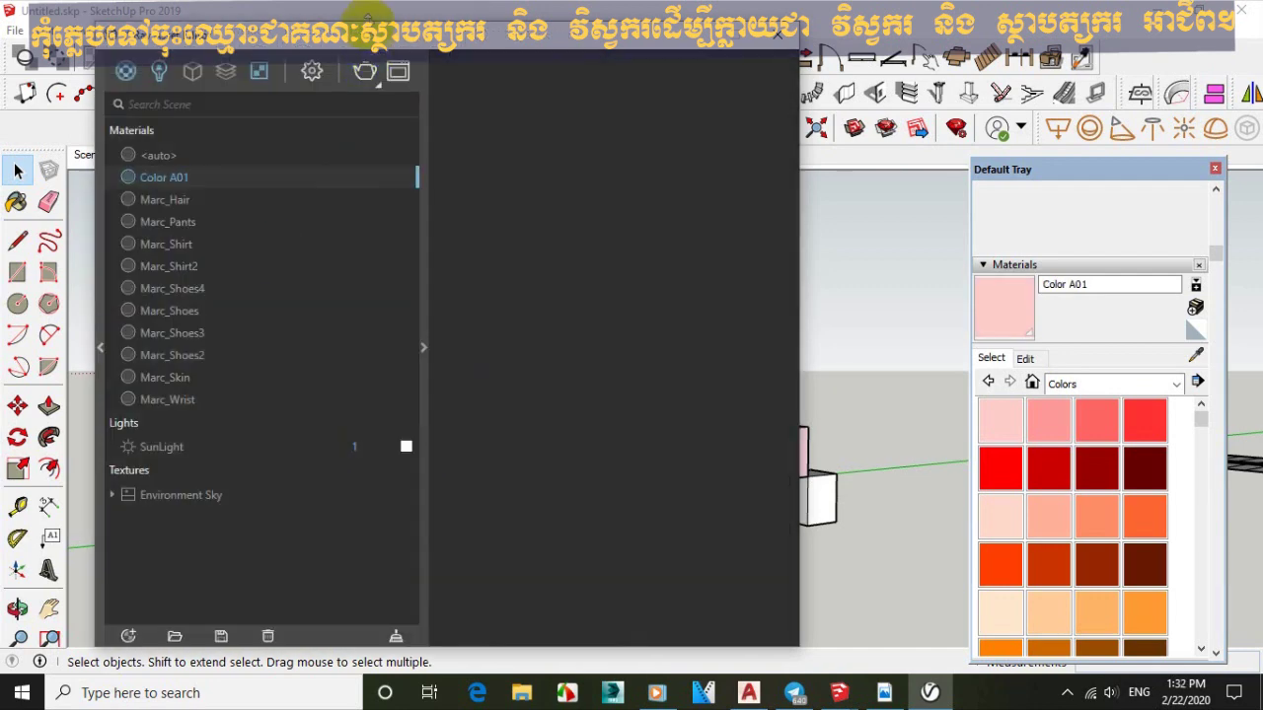
drag(375, 35, 437, 25)
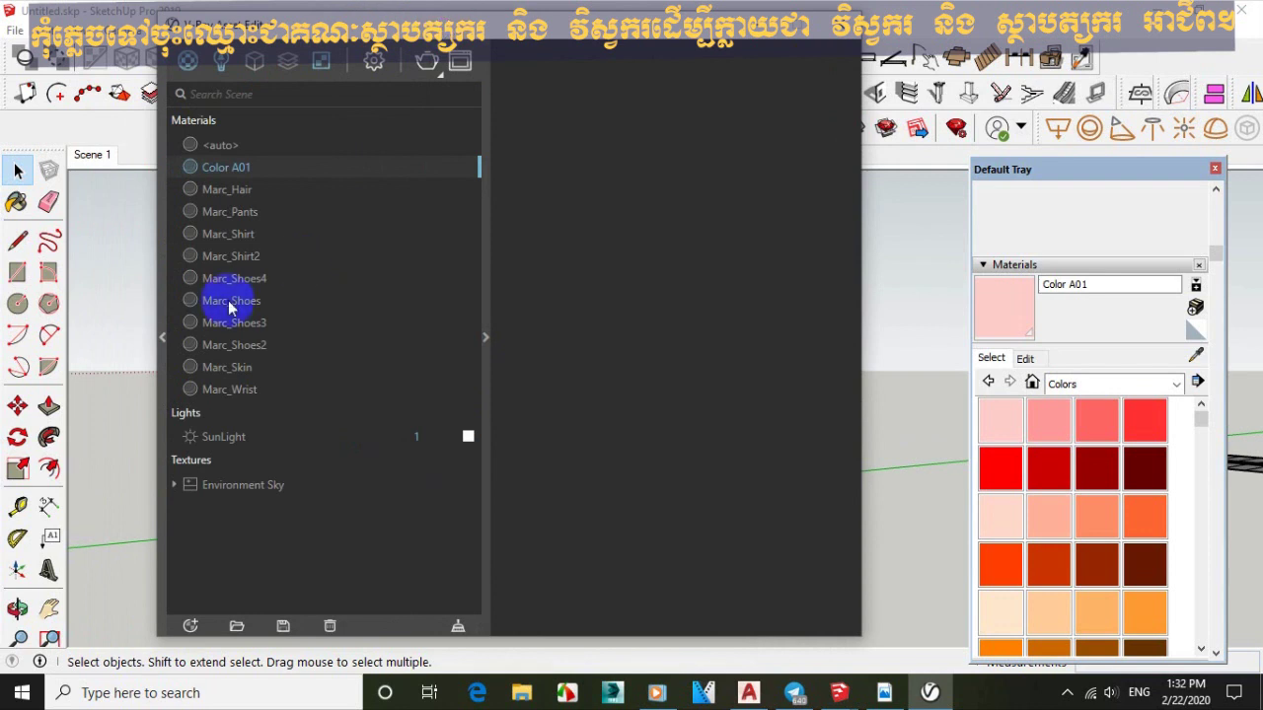
click(163, 341)
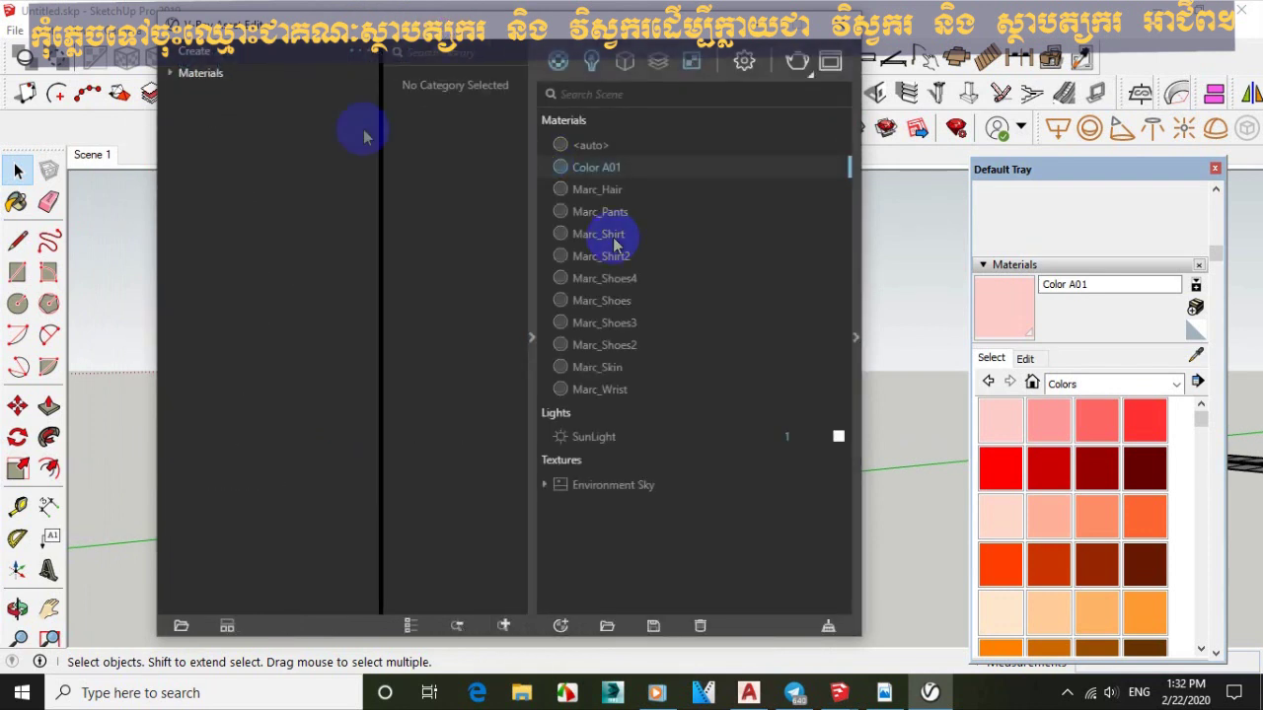
Browse the V-Ray material library, including the wood floor samples and the Old Wood and Marble categories.
click(208, 77)
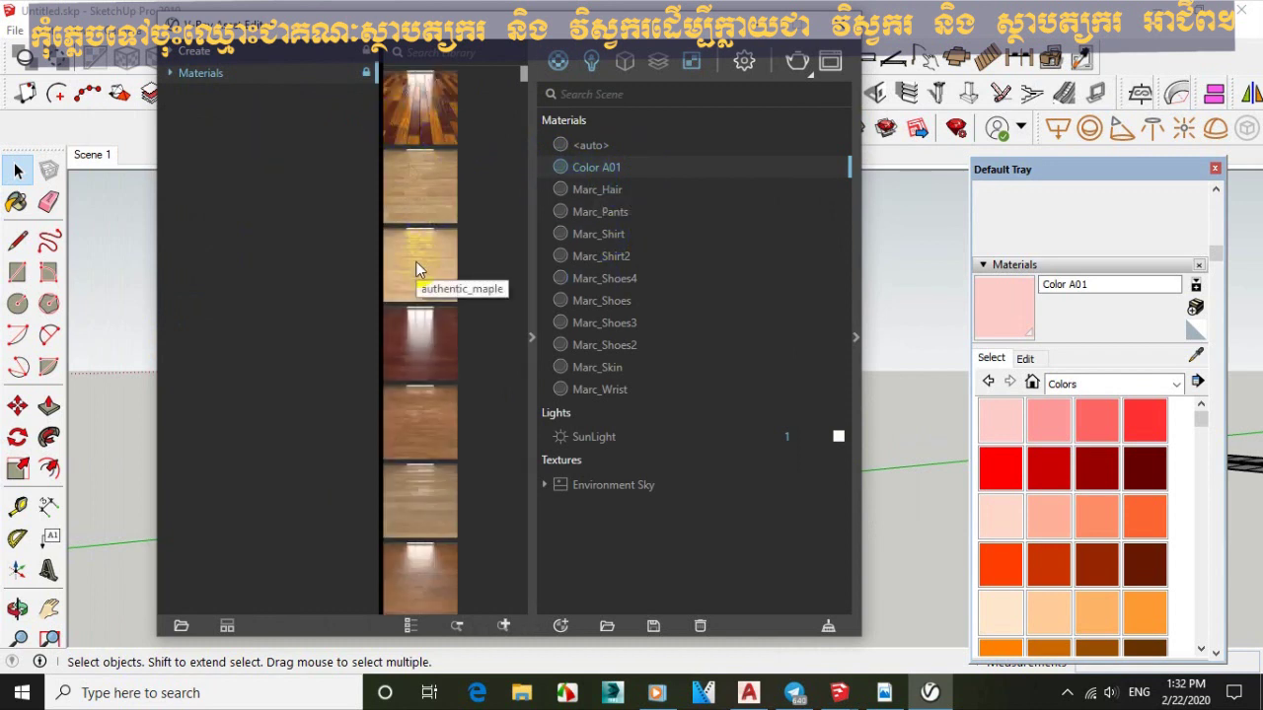
scroll(416, 270, down, 1)
scroll(416, 269, down, 5)
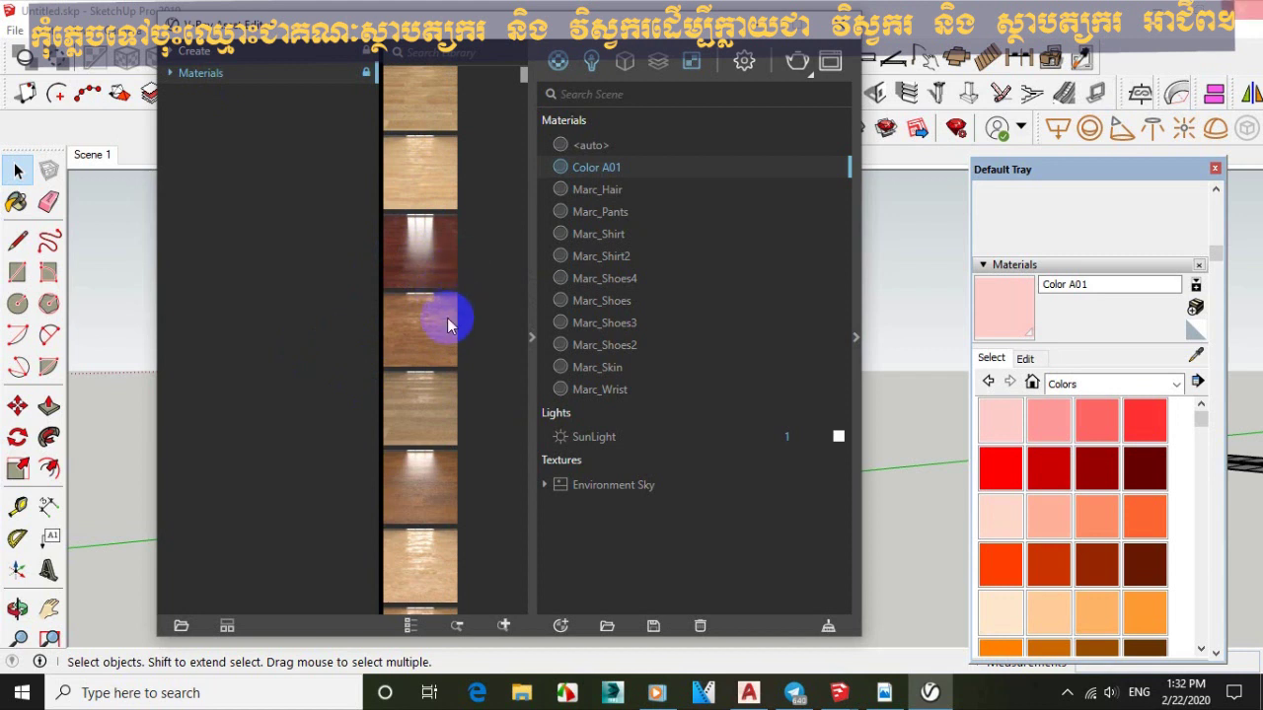
click(172, 75)
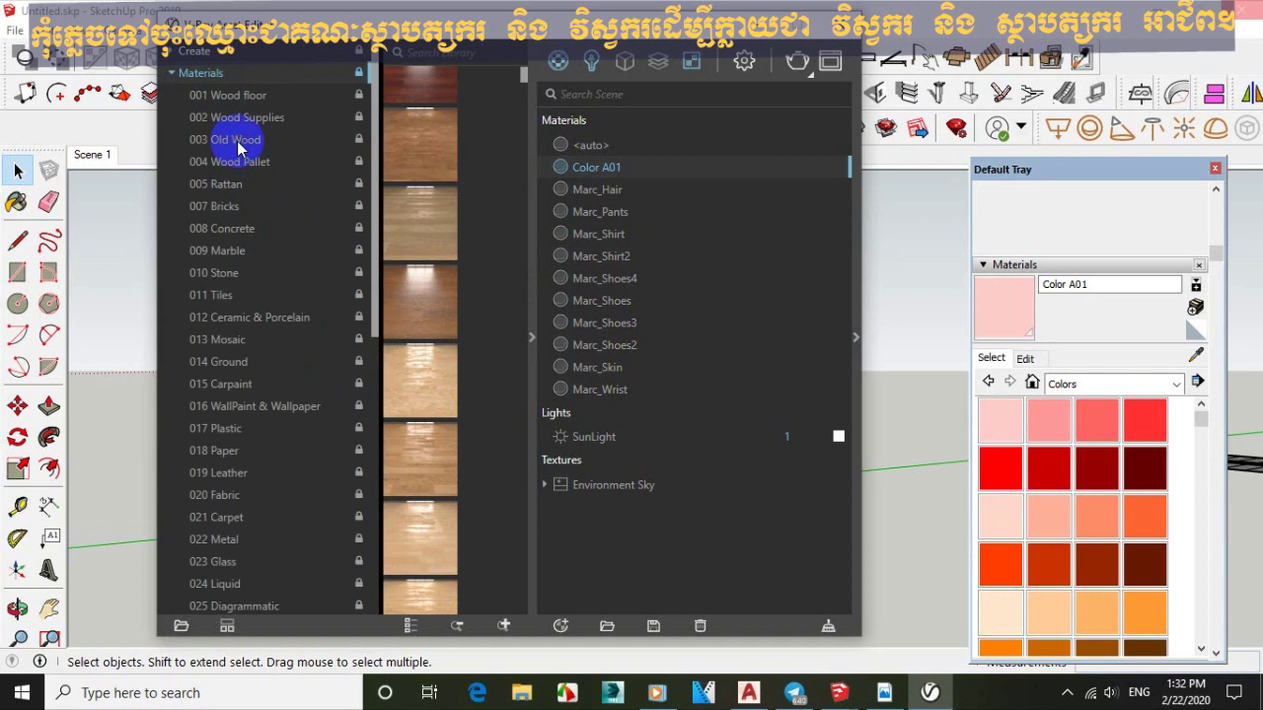
click(239, 141)
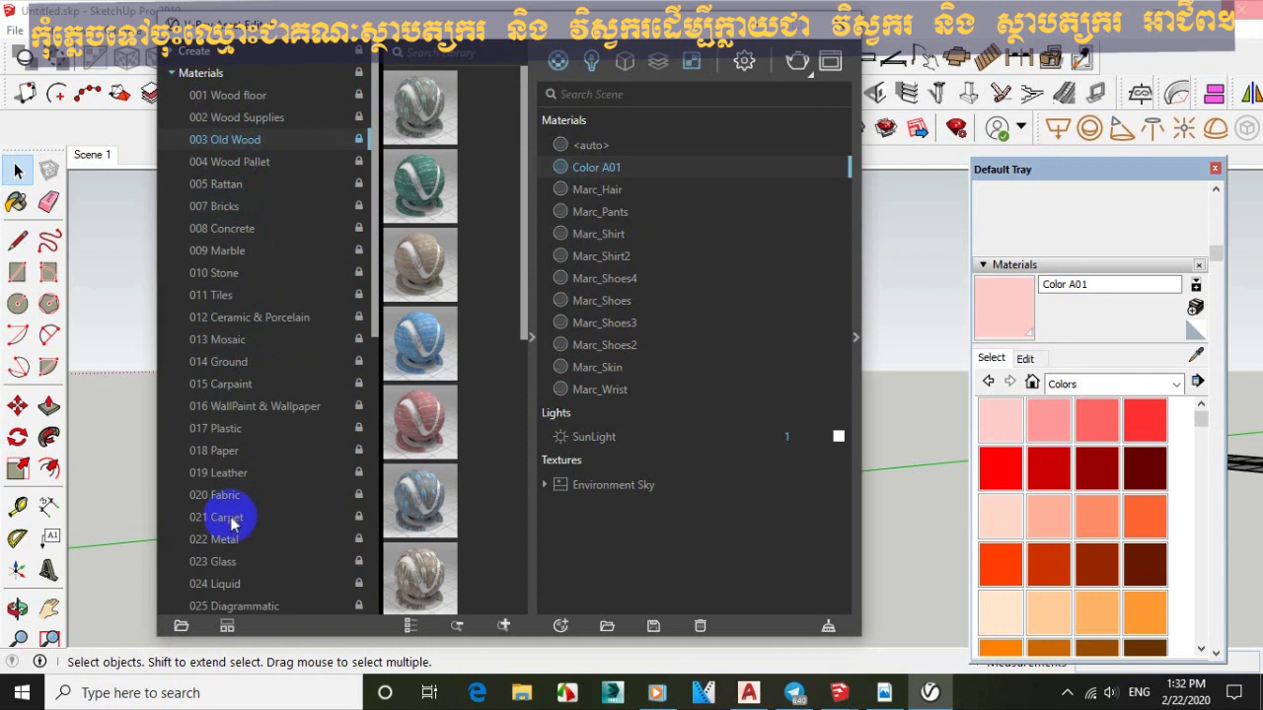
click(219, 255)
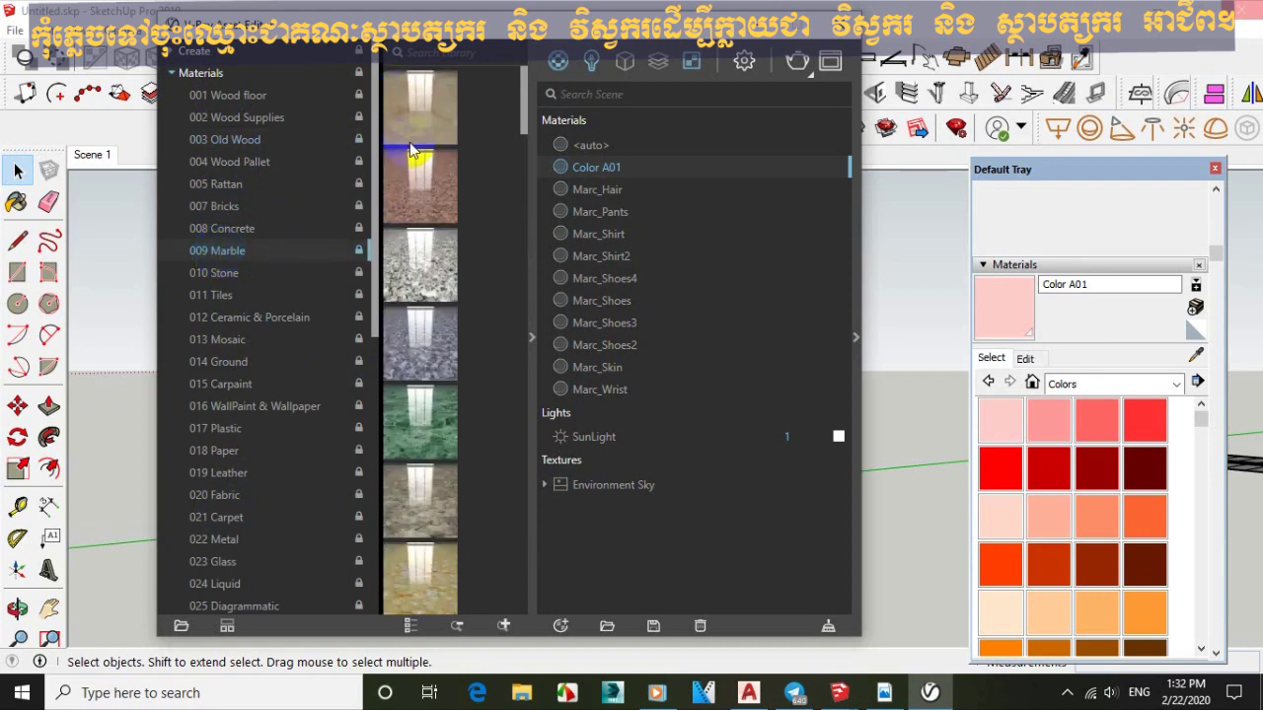
scroll(432, 180, down, 5)
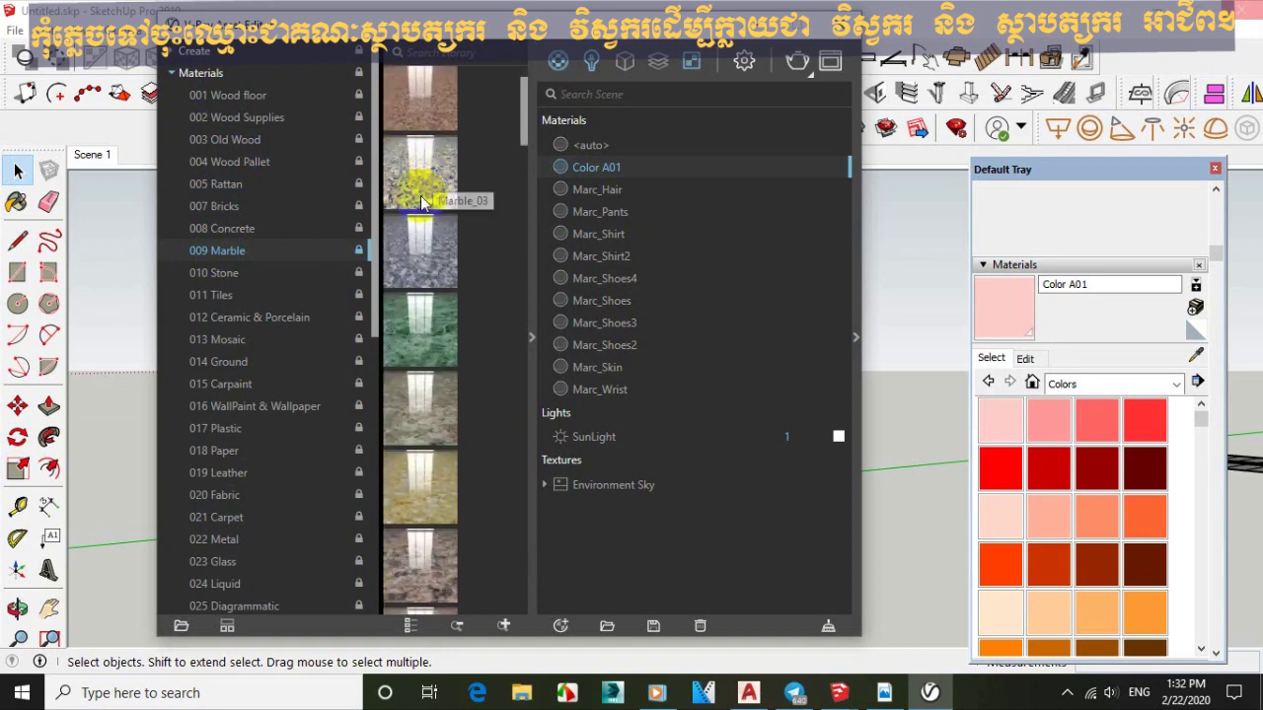
scroll(421, 219, down, 5)
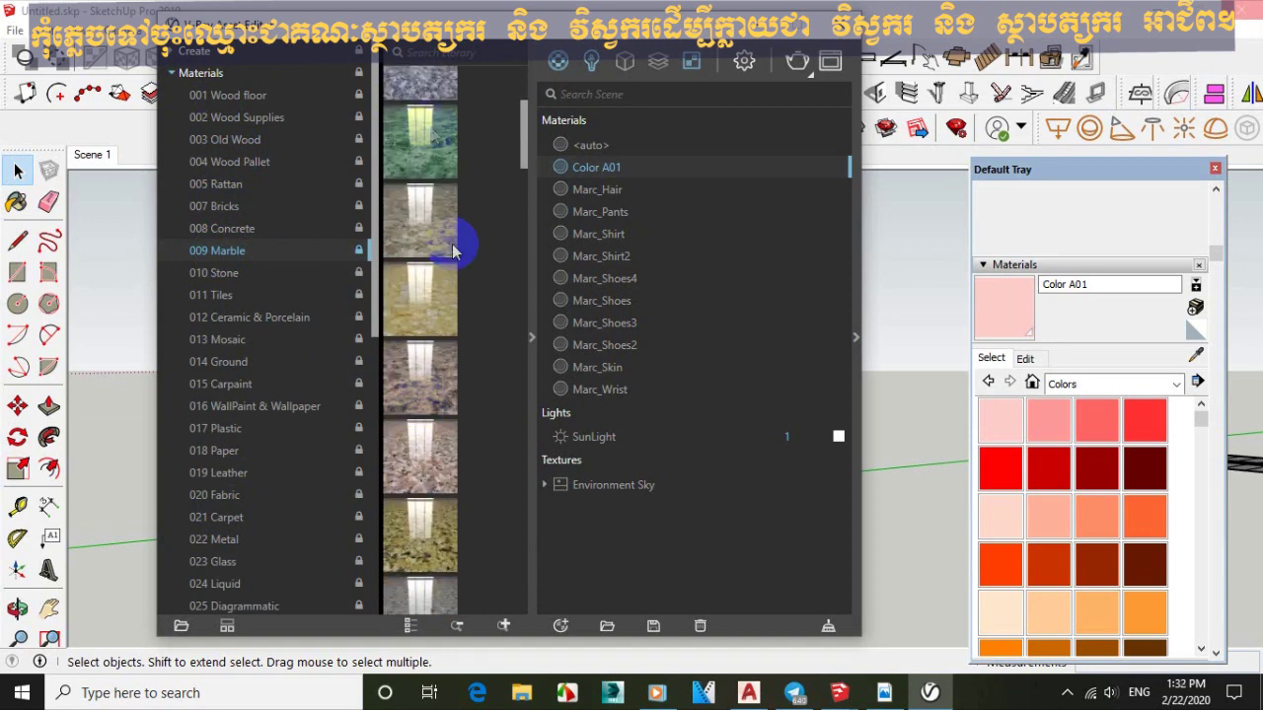
scroll(419, 414, down, 2)
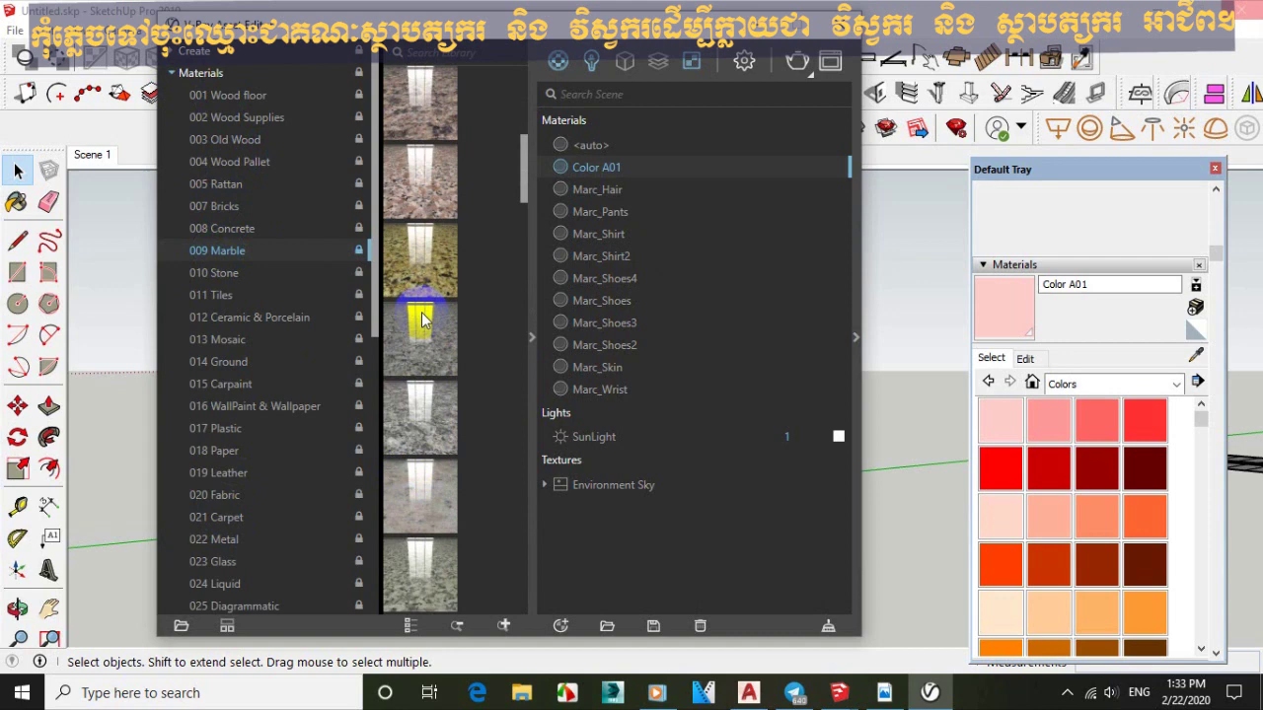
scroll(420, 463, down, 2)
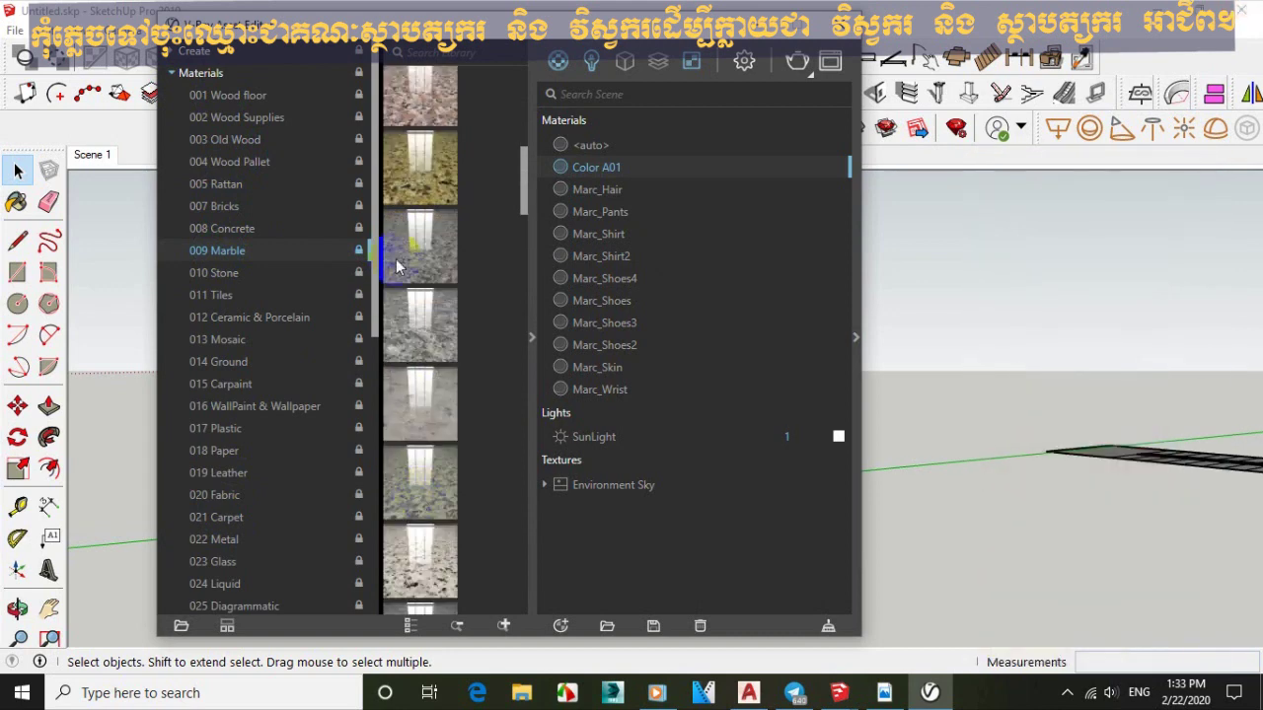
scroll(395, 257, down, 2)
Expand the material settings and show the V-Ray BRDF parameters of Color A01.
click(609, 184)
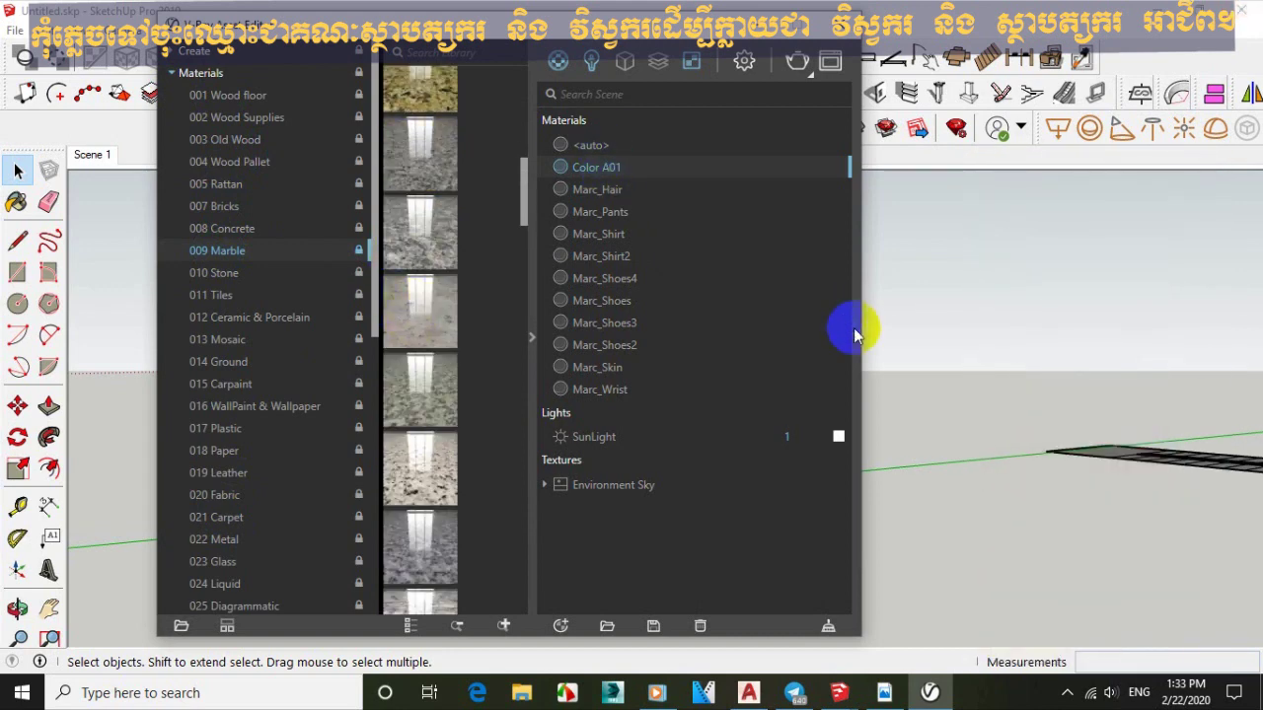
click(856, 338)
click(598, 170)
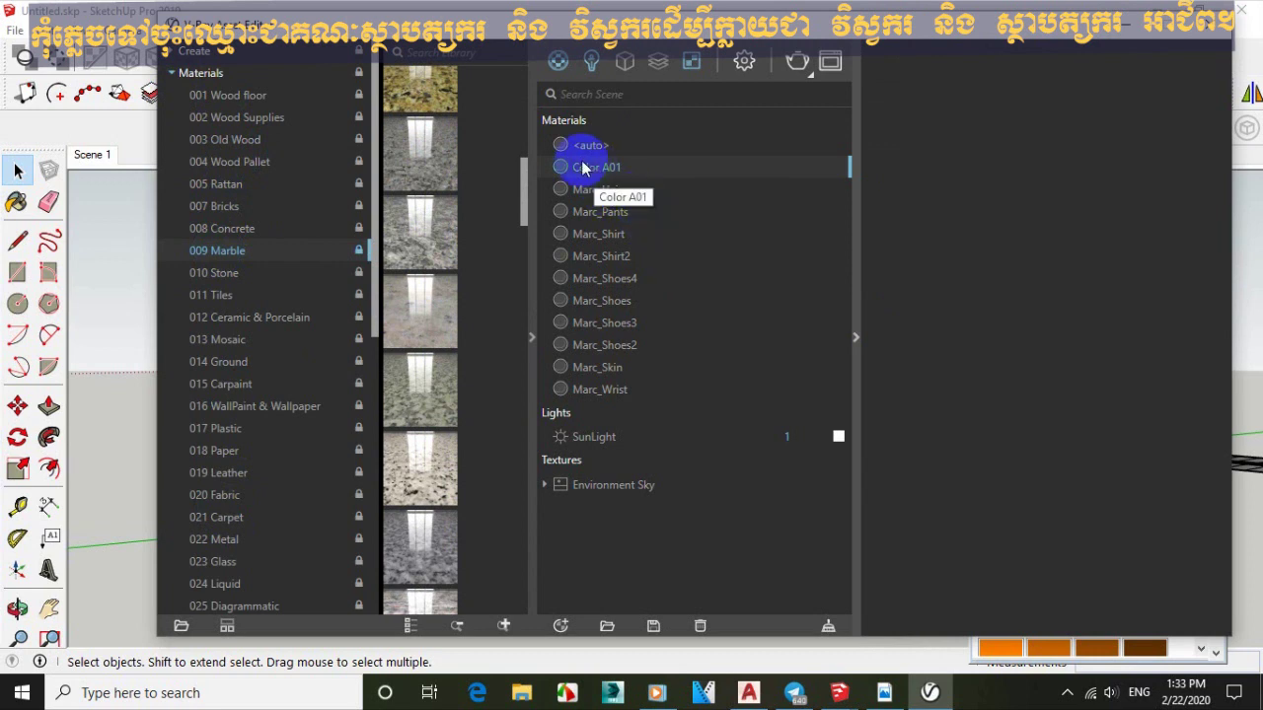
click(561, 169)
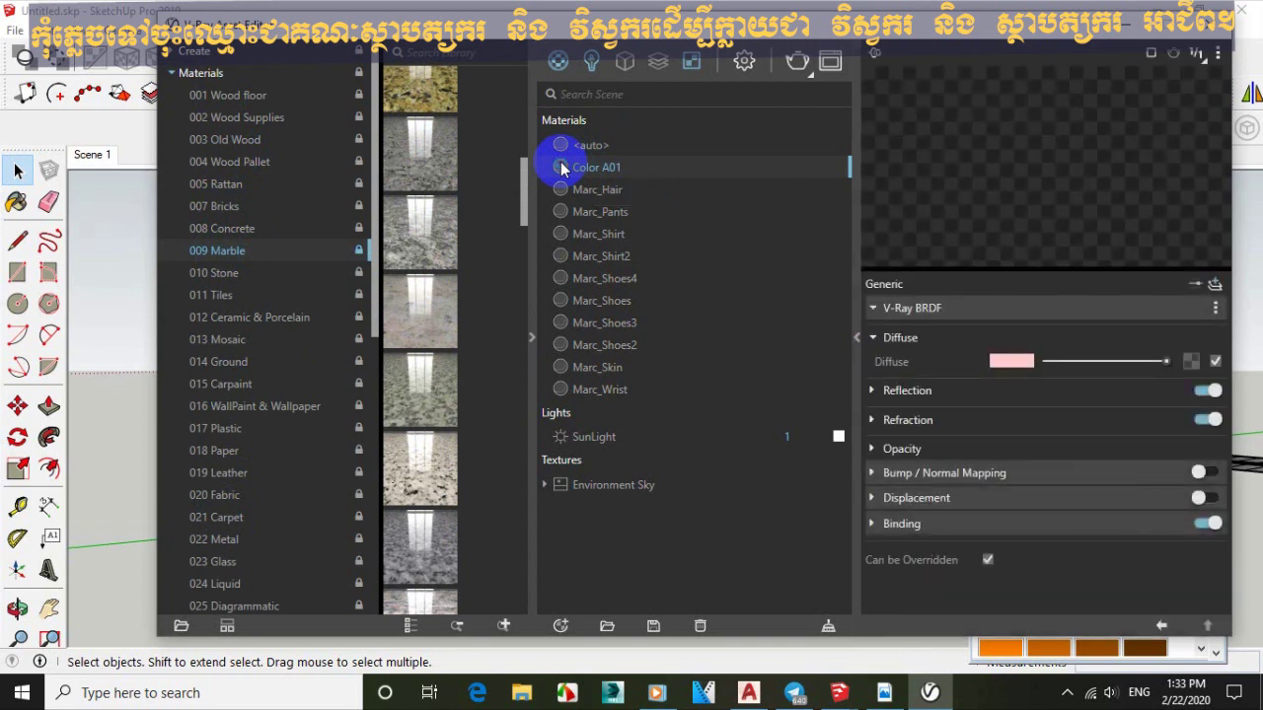
Rename the Color A01 material as water in the V-Ray material list.
right_click(578, 166)
click(589, 172)
right_click(589, 172)
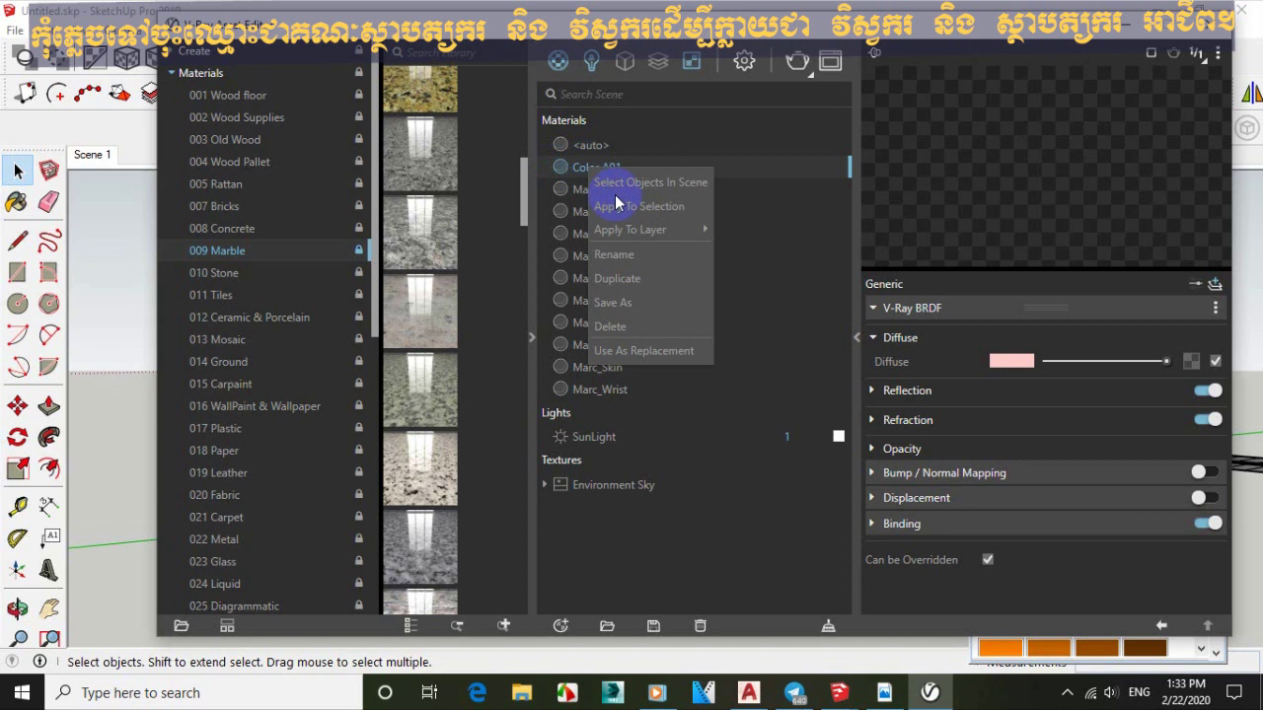
click(632, 259)
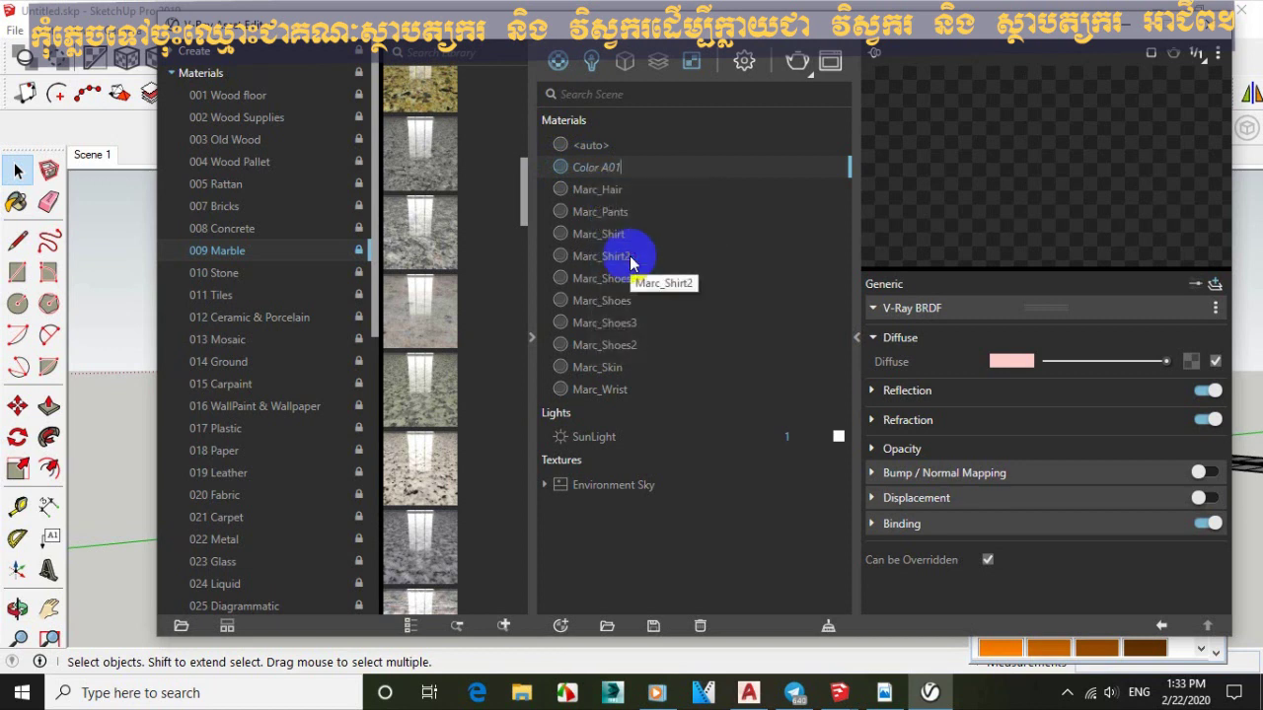
key(BackSpace)
key(BackSpace)
key(BackSpace)
key(BackSpace)
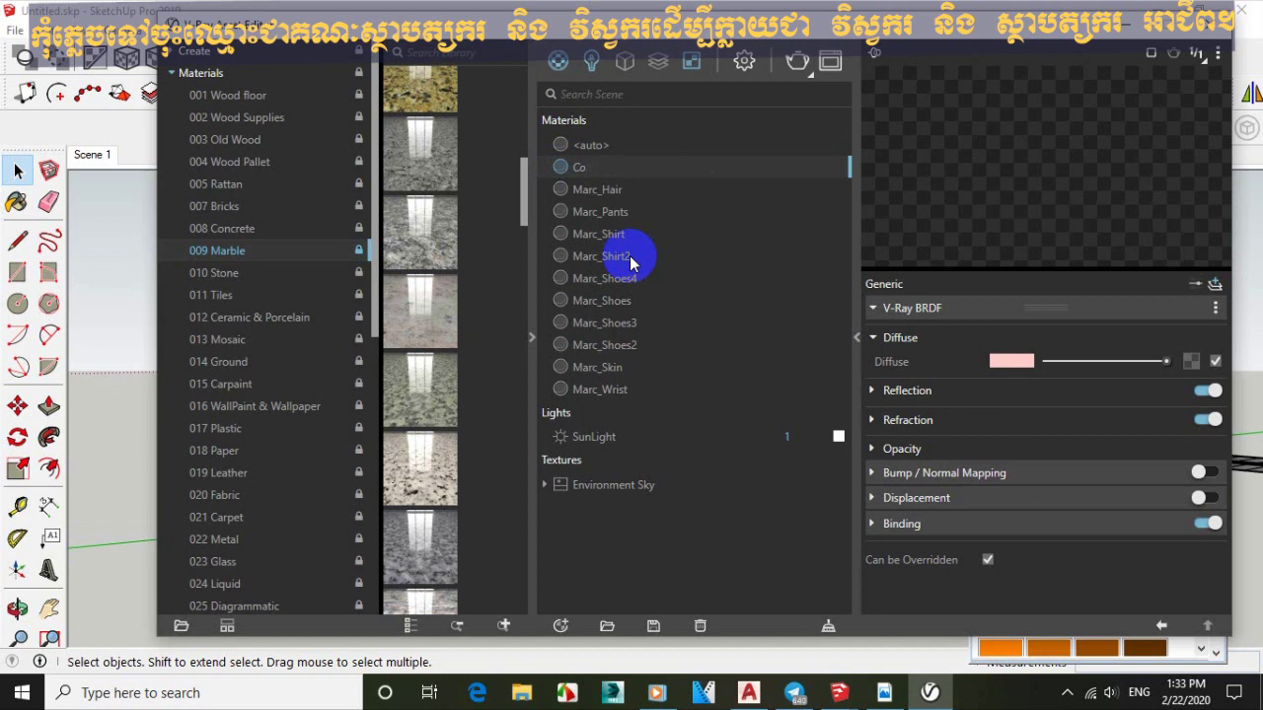
key(BackSpace)
key(BackSpace)
text(water)
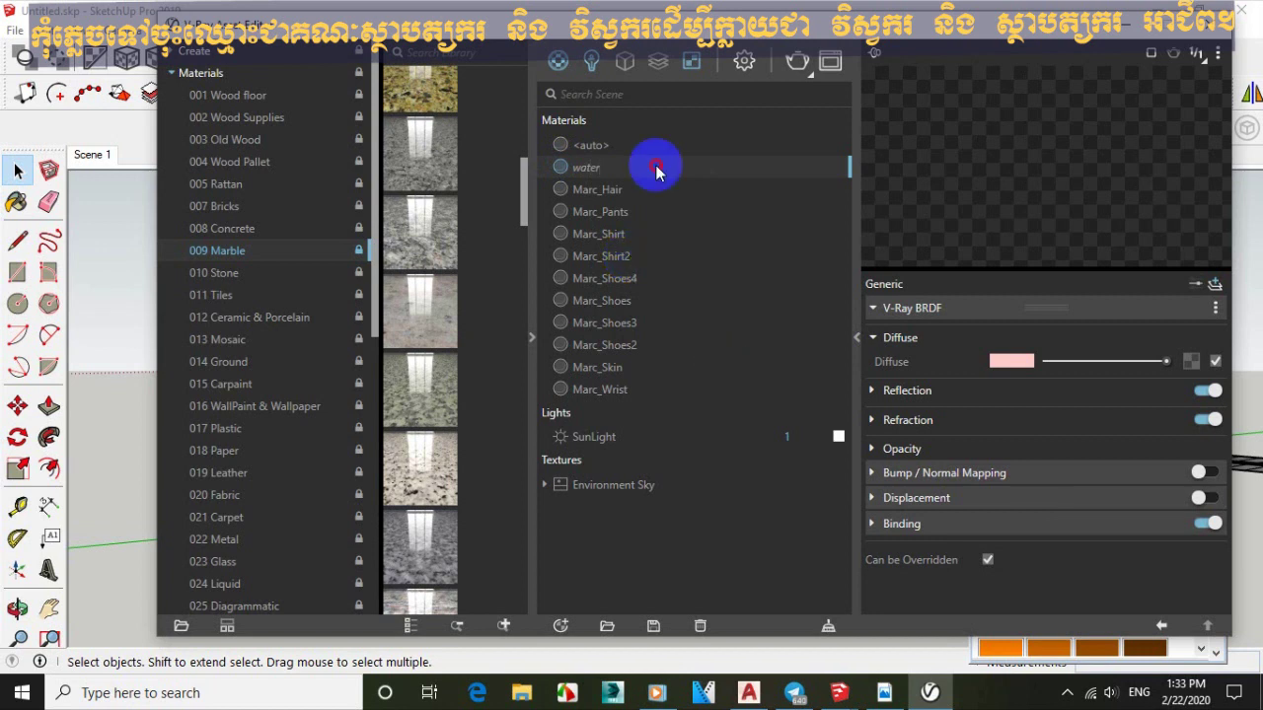
key(Escape)
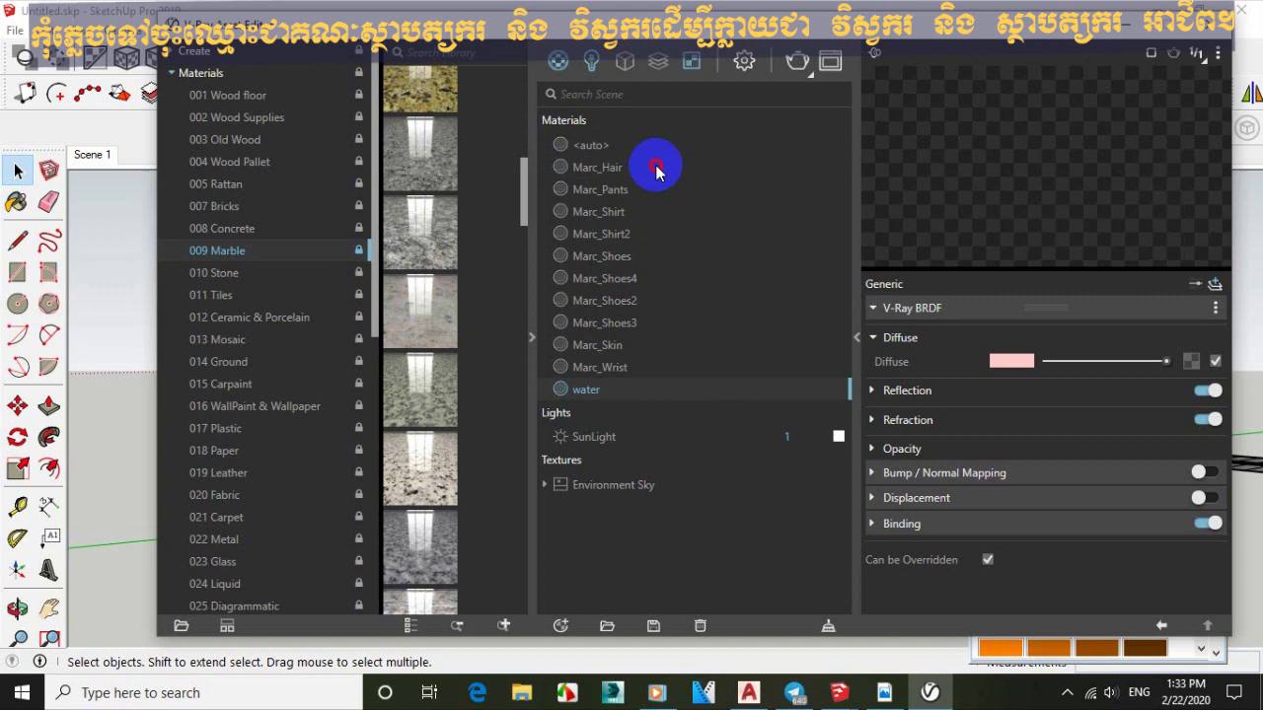
Show the V-Ray SunLight parameters in the expanded settings and view the color picker for its light color.
click(584, 392)
double_click(637, 390)
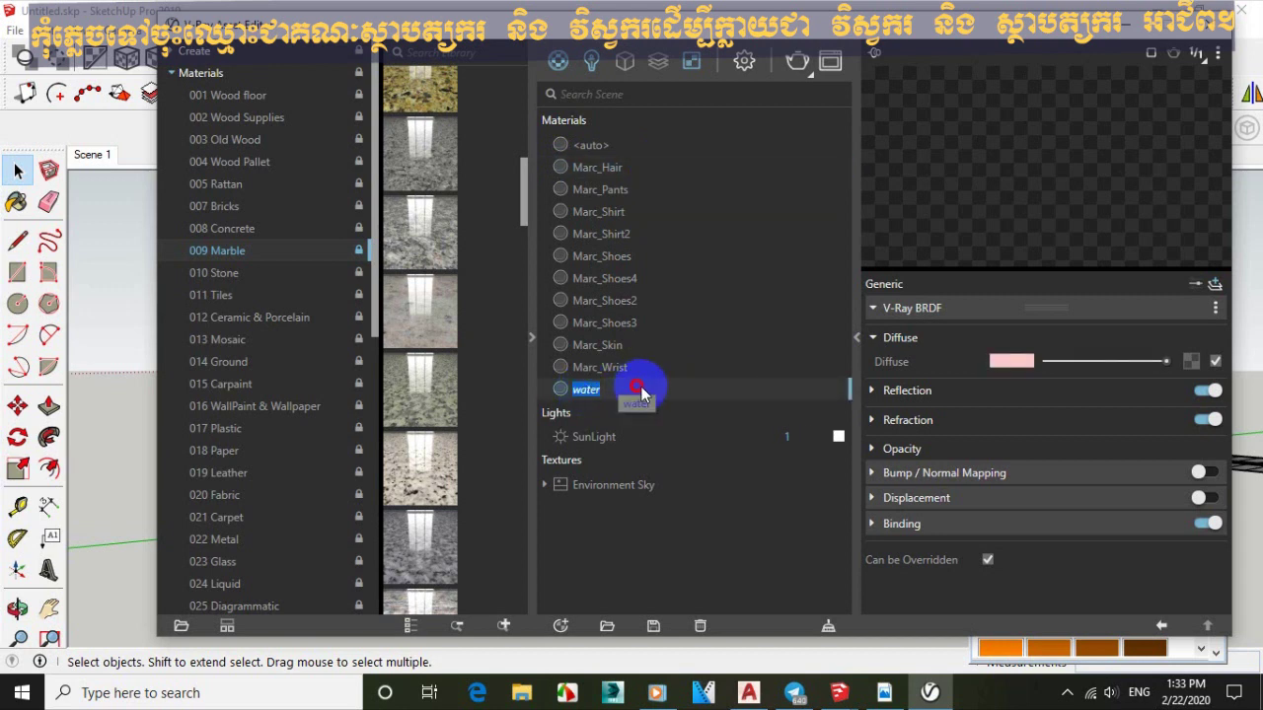
click(855, 336)
key(Down)
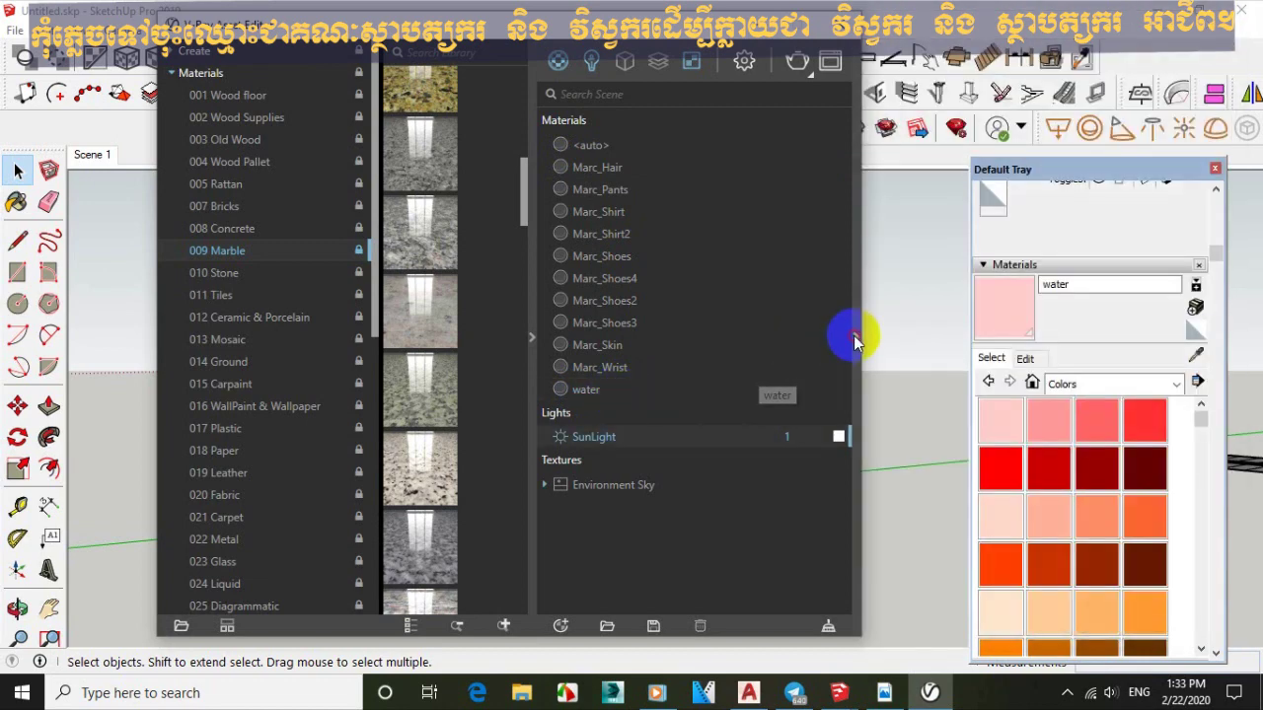
click(854, 337)
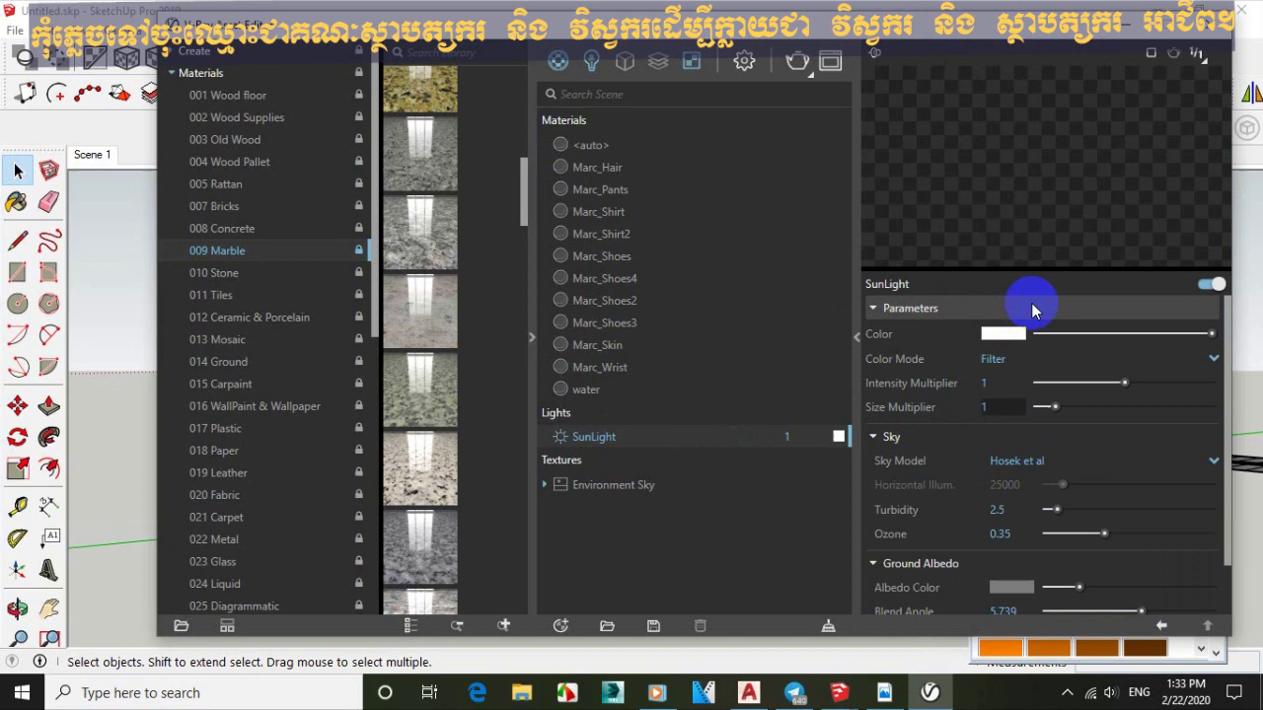
click(1000, 334)
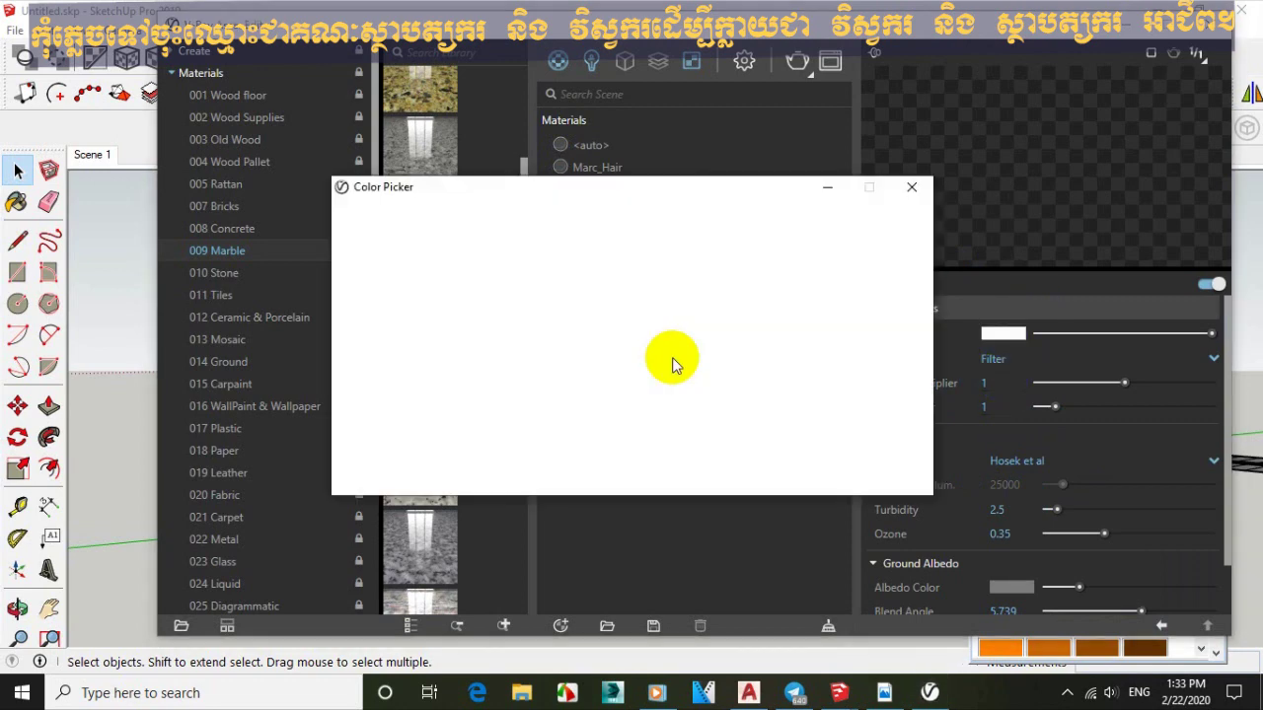
click(908, 188)
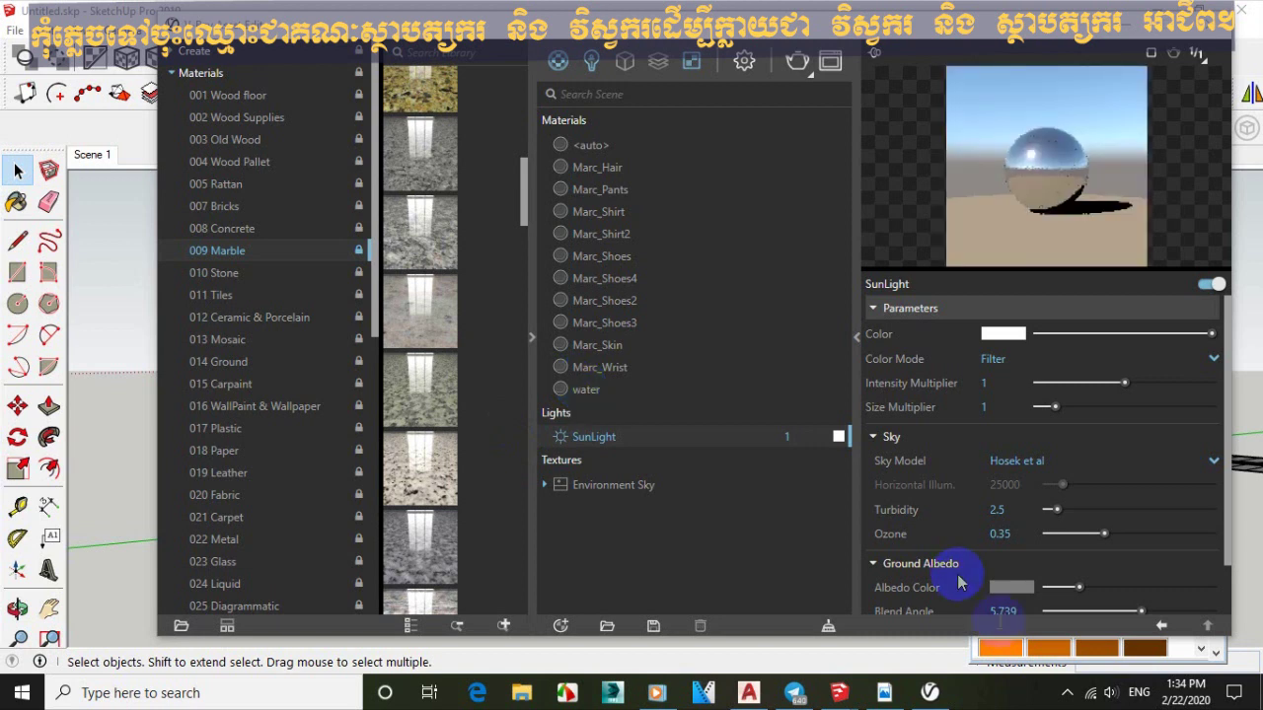
click(1069, 693)
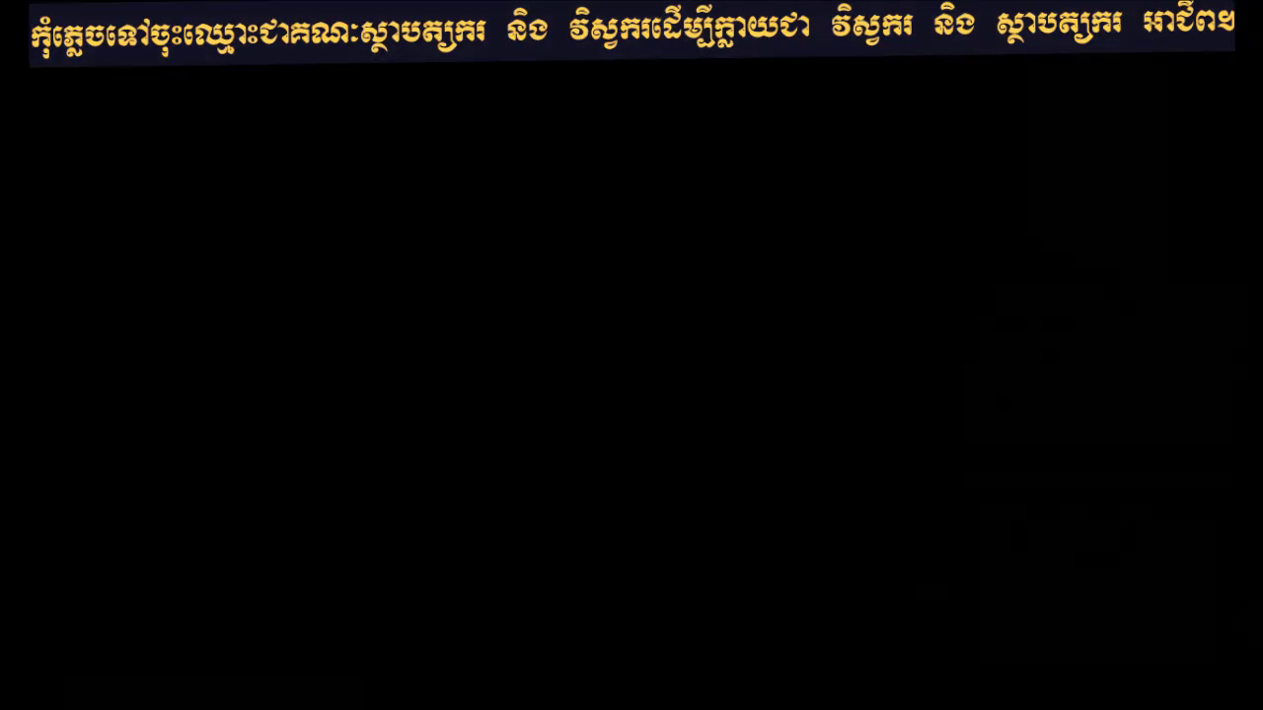